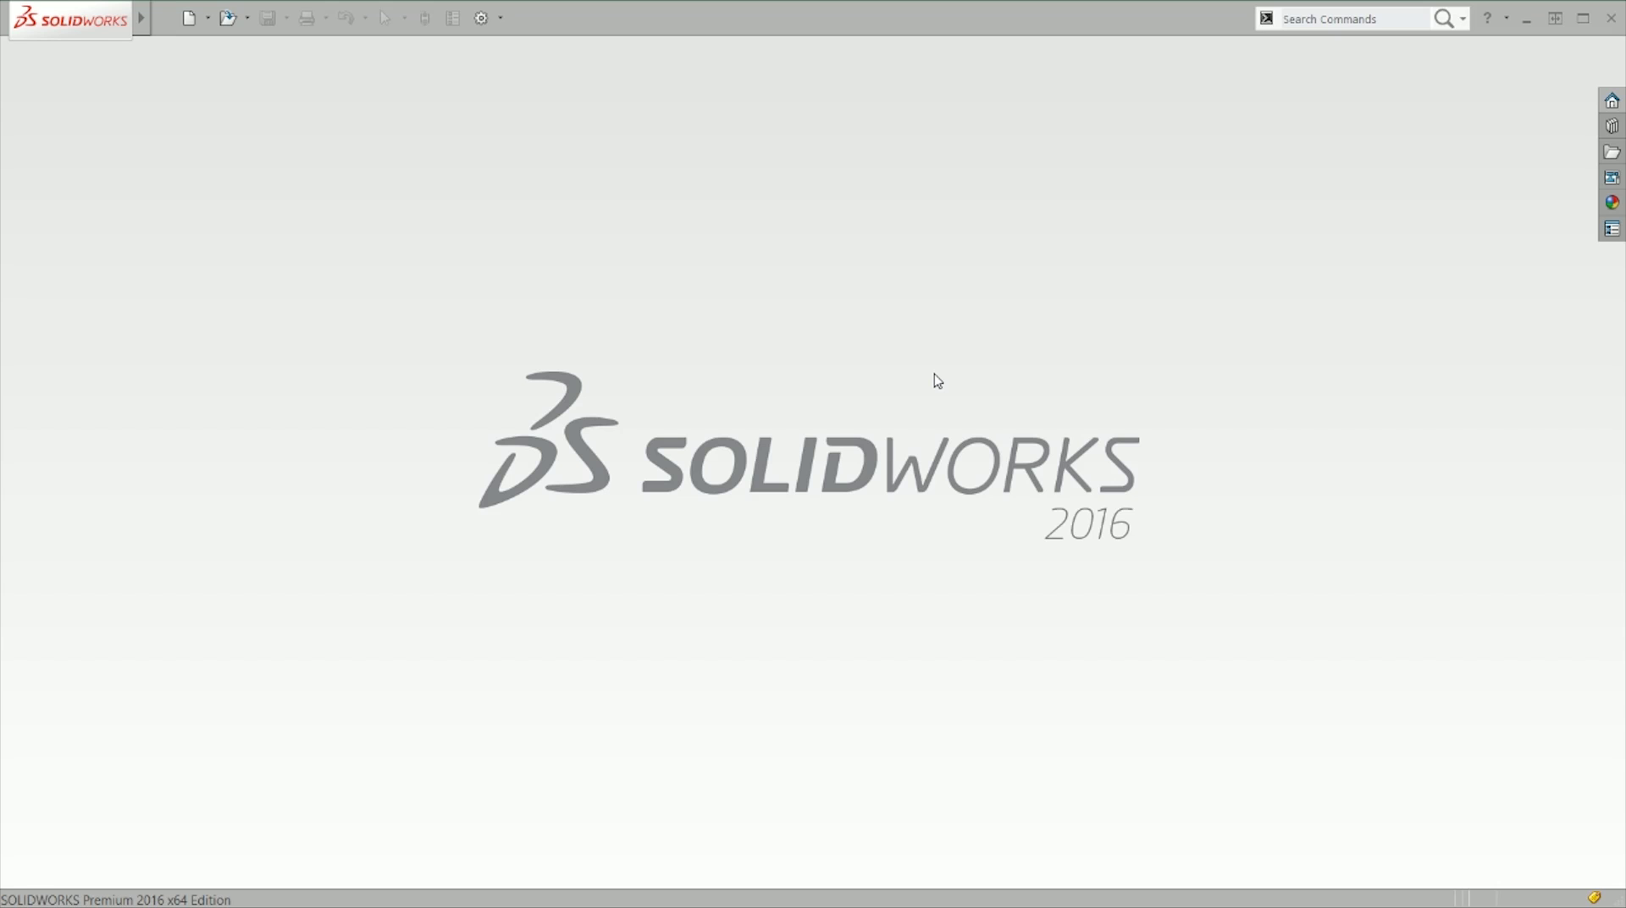
Step: Create a new part and start a Base Flange sketch on the Top Plane
key("ctrl+n")
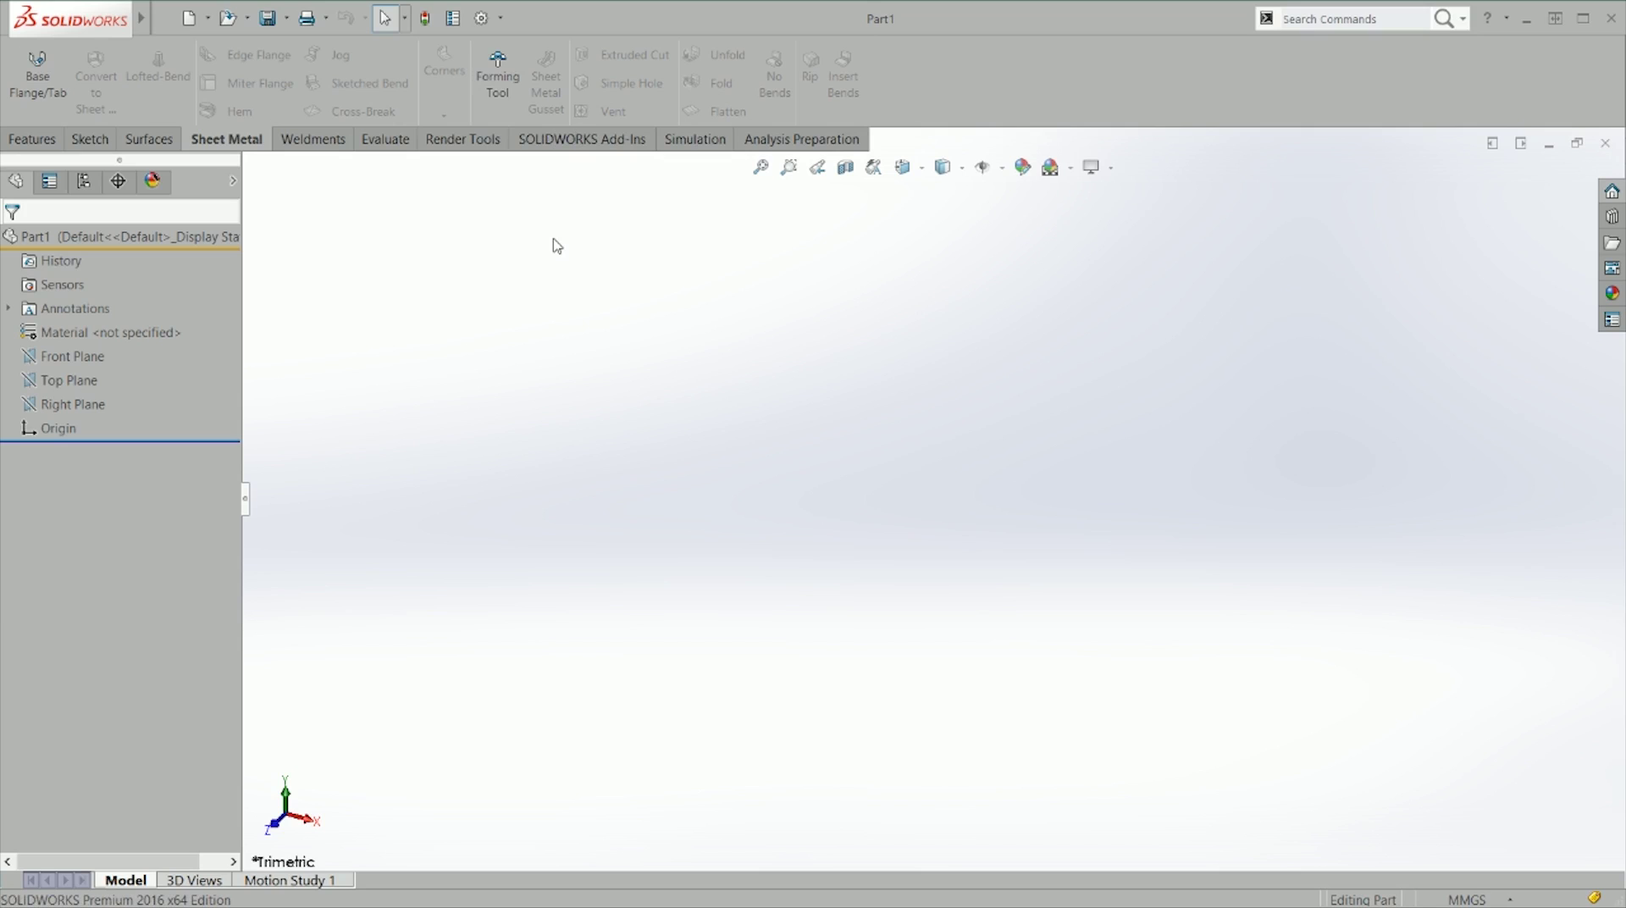
left_click(51, 95)
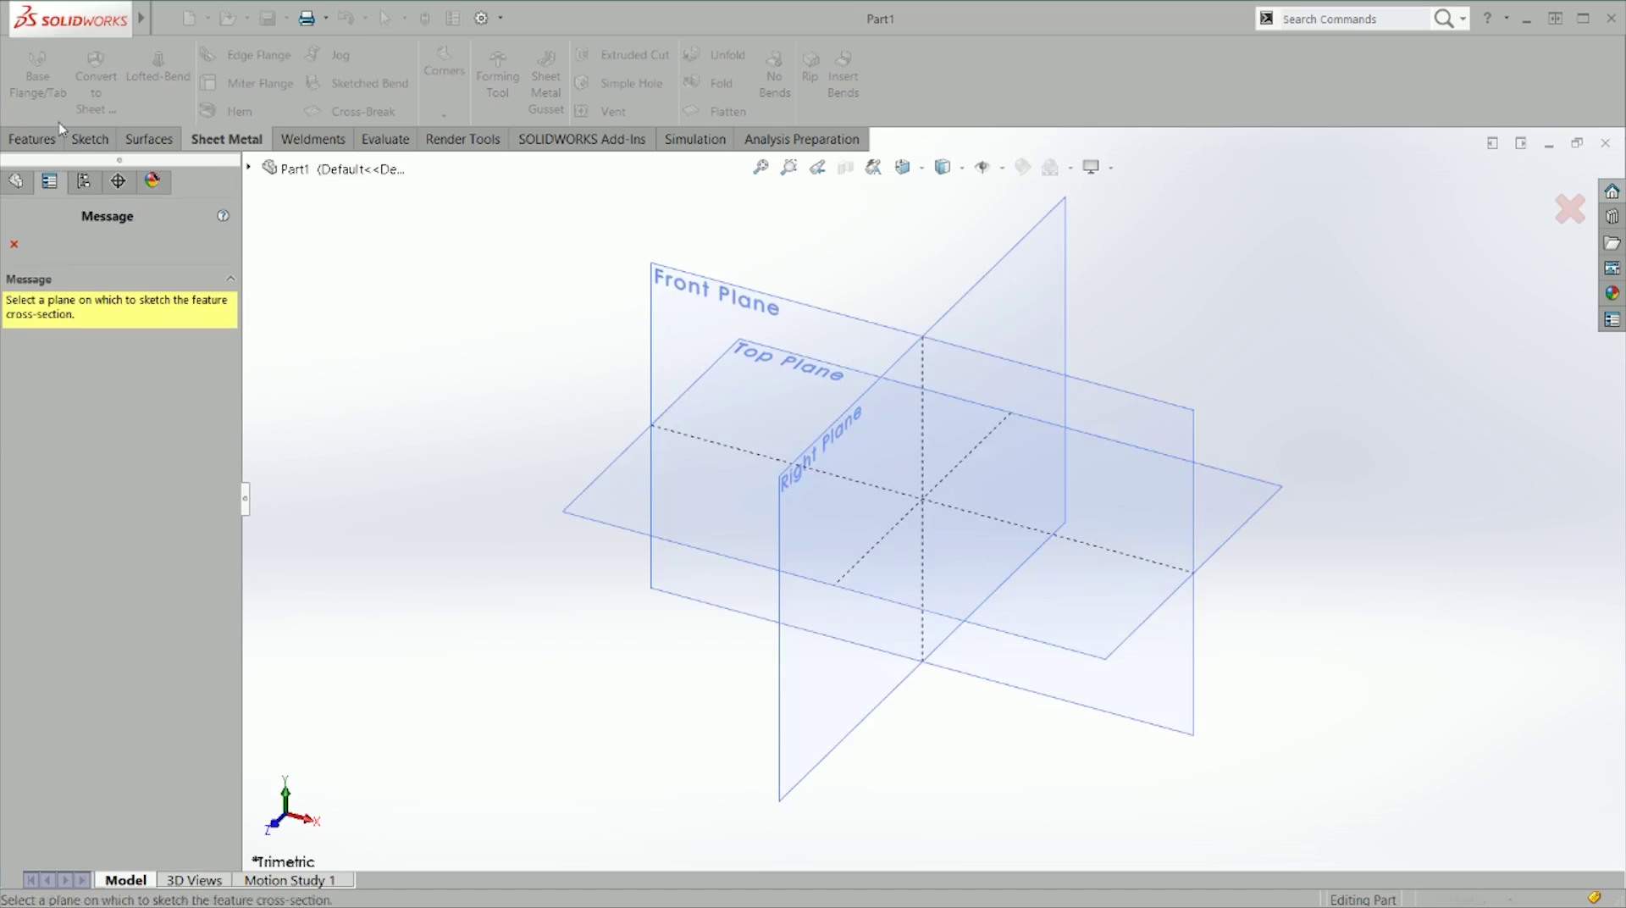
left_click(606, 502)
Step: Sketch a center rectangle at the origin measuring 1000 by 1000 mm
key("s")
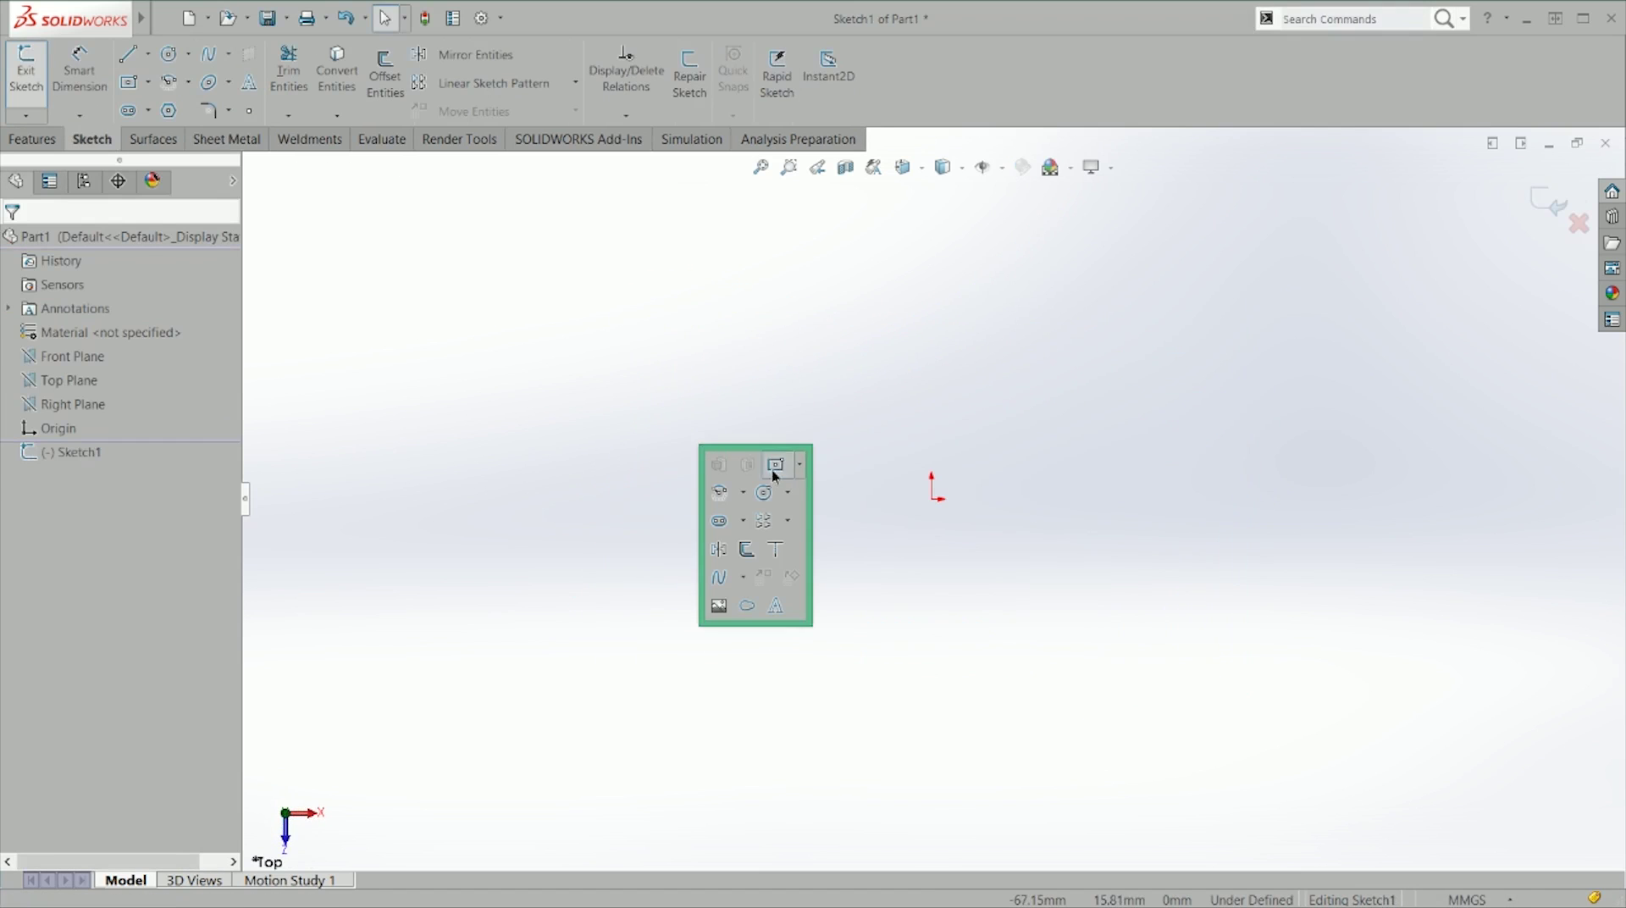
left_click(775, 464)
left_click(932, 498)
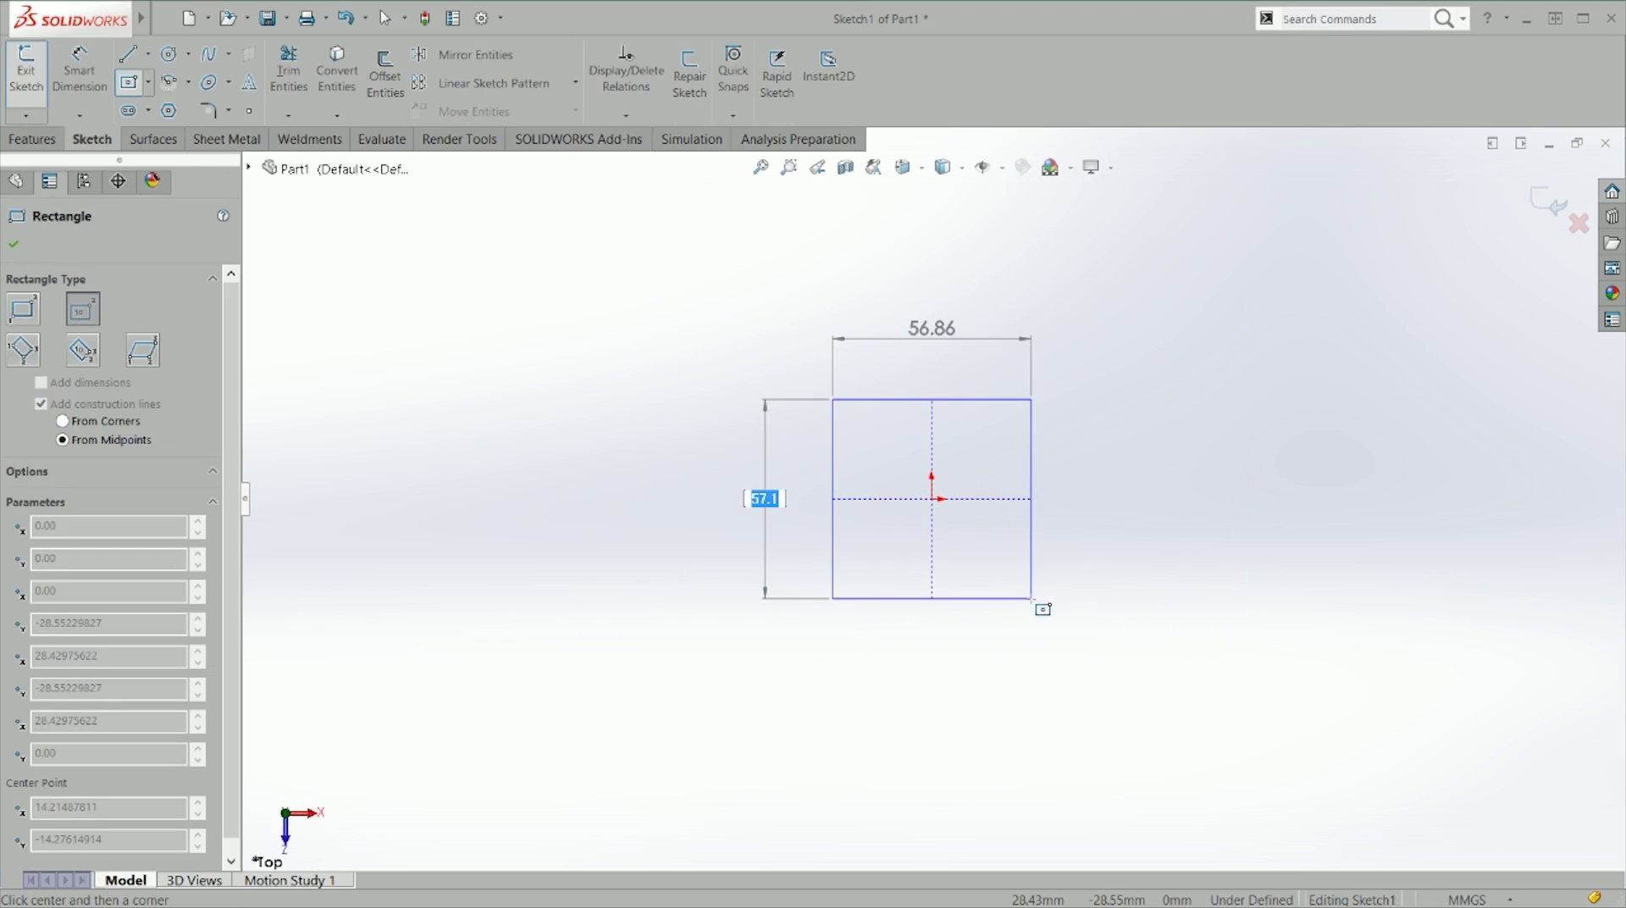
type("1000")
key("Return")
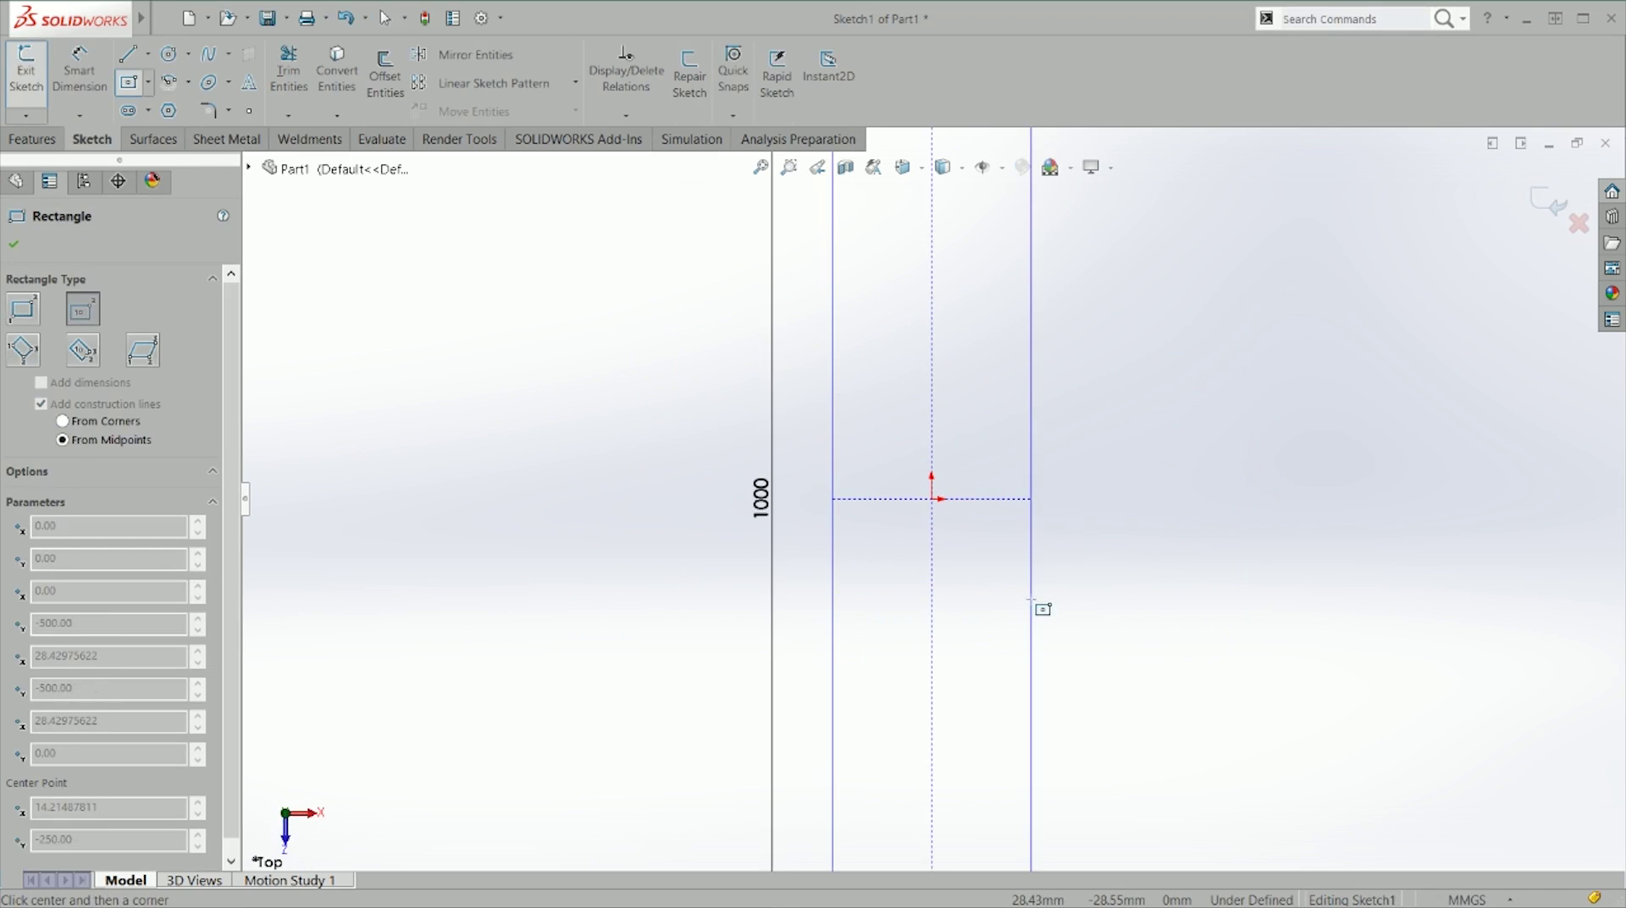
type("1000")
key("Return")
key("Escape")
key("f")
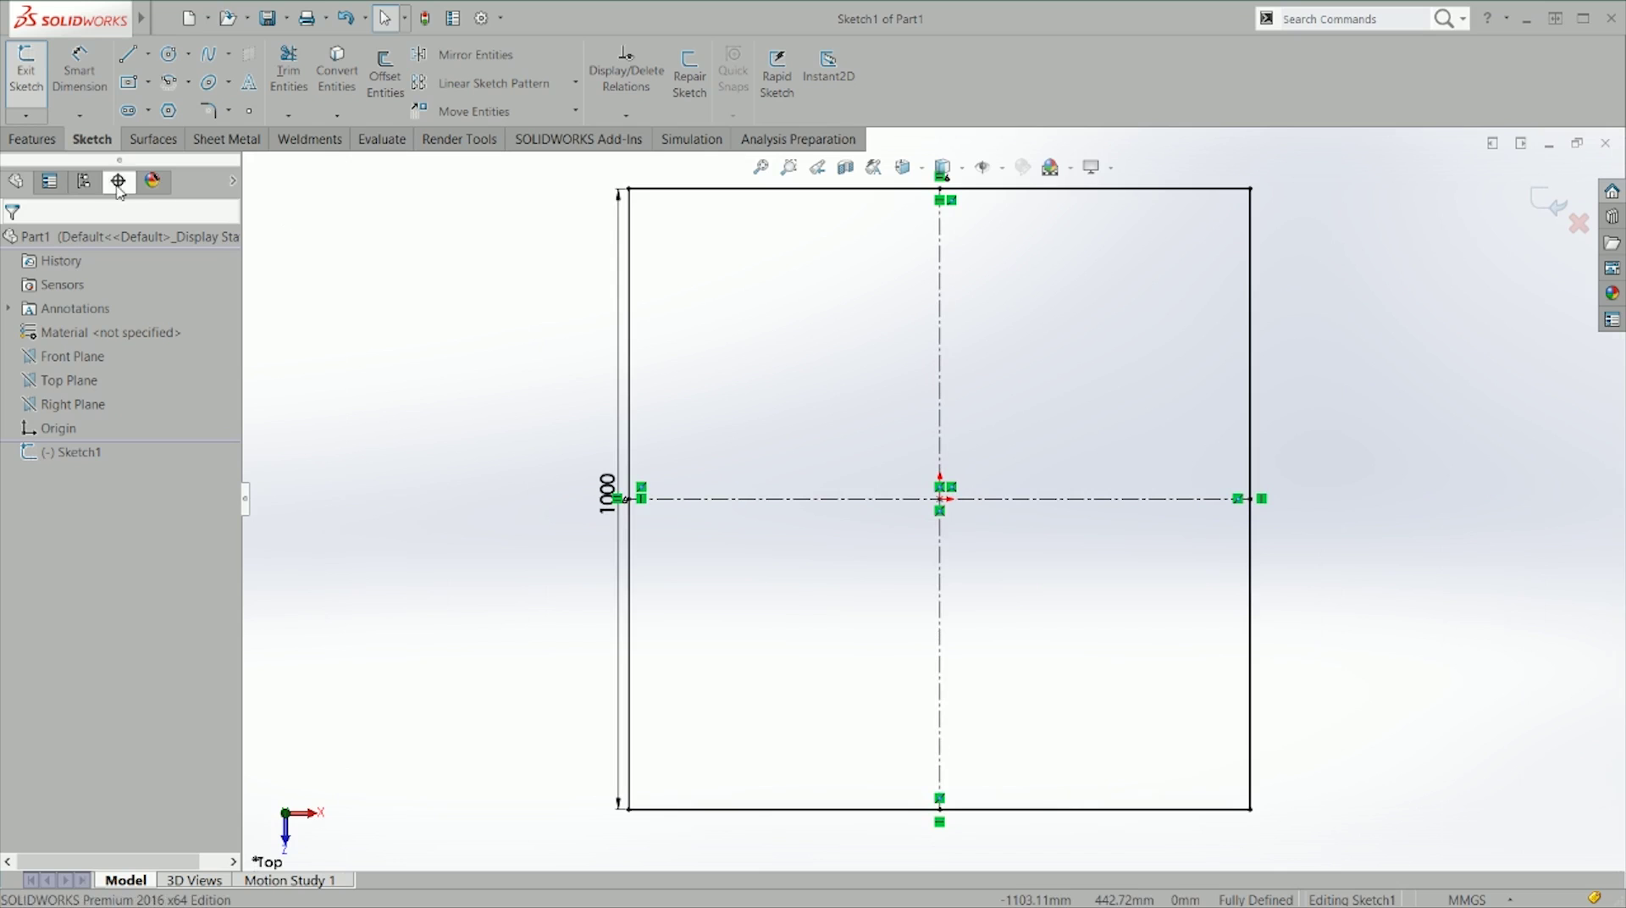
Step: Create the sheet metal base flange from the square sketch with 1.20 mm thickness and a K-factor of 0.5
left_click(226, 139)
left_click(38, 76)
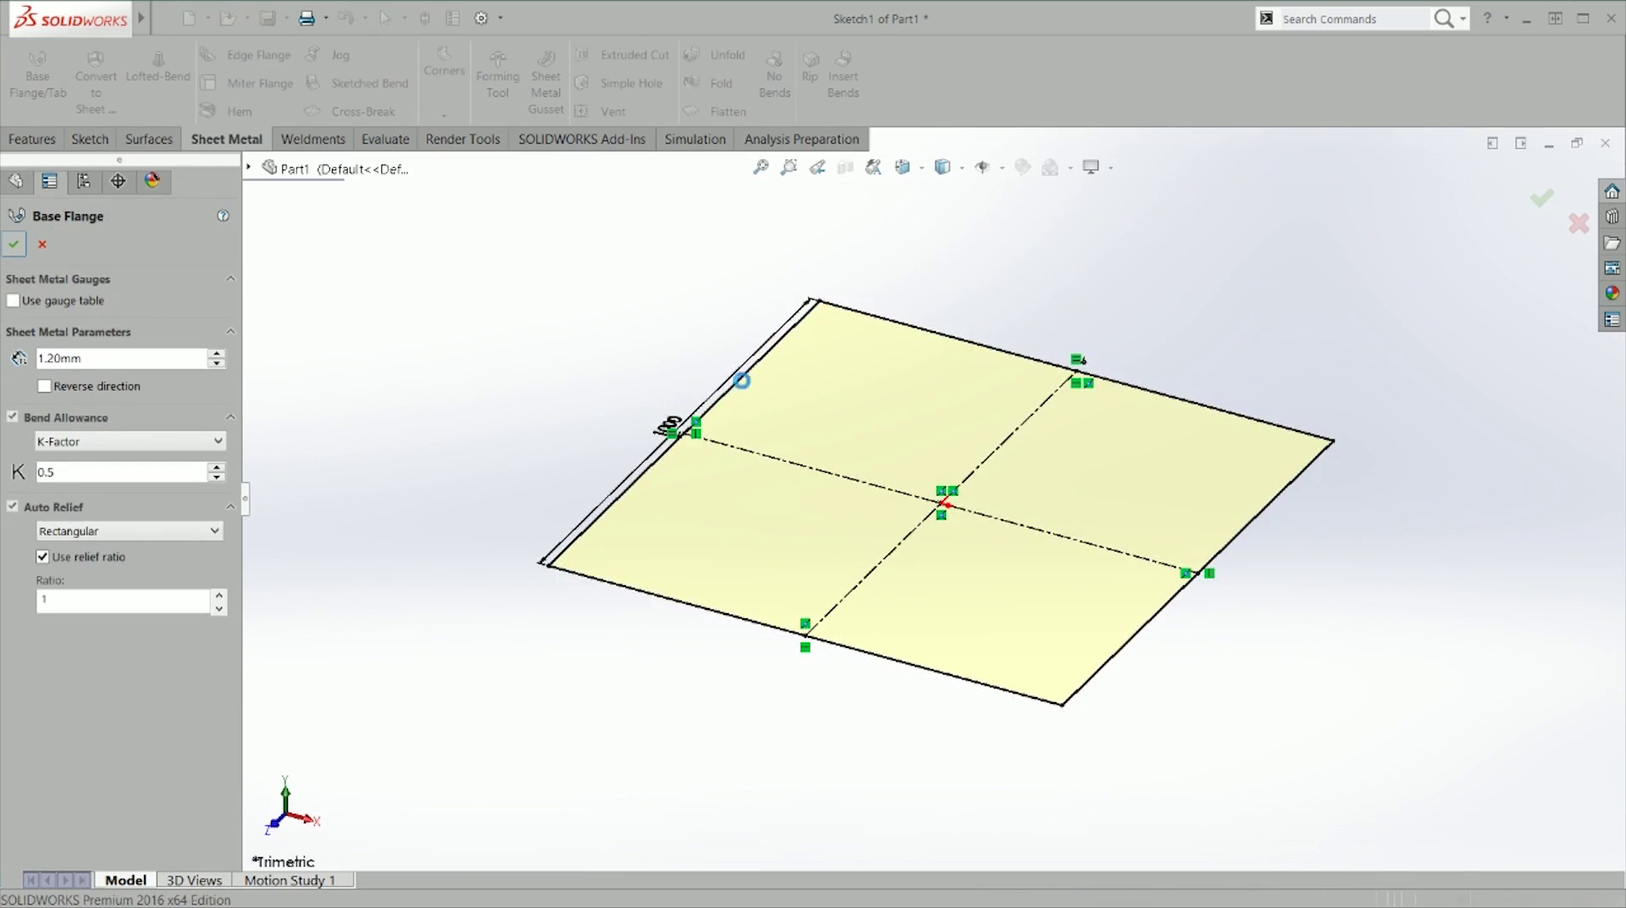
key("Return")
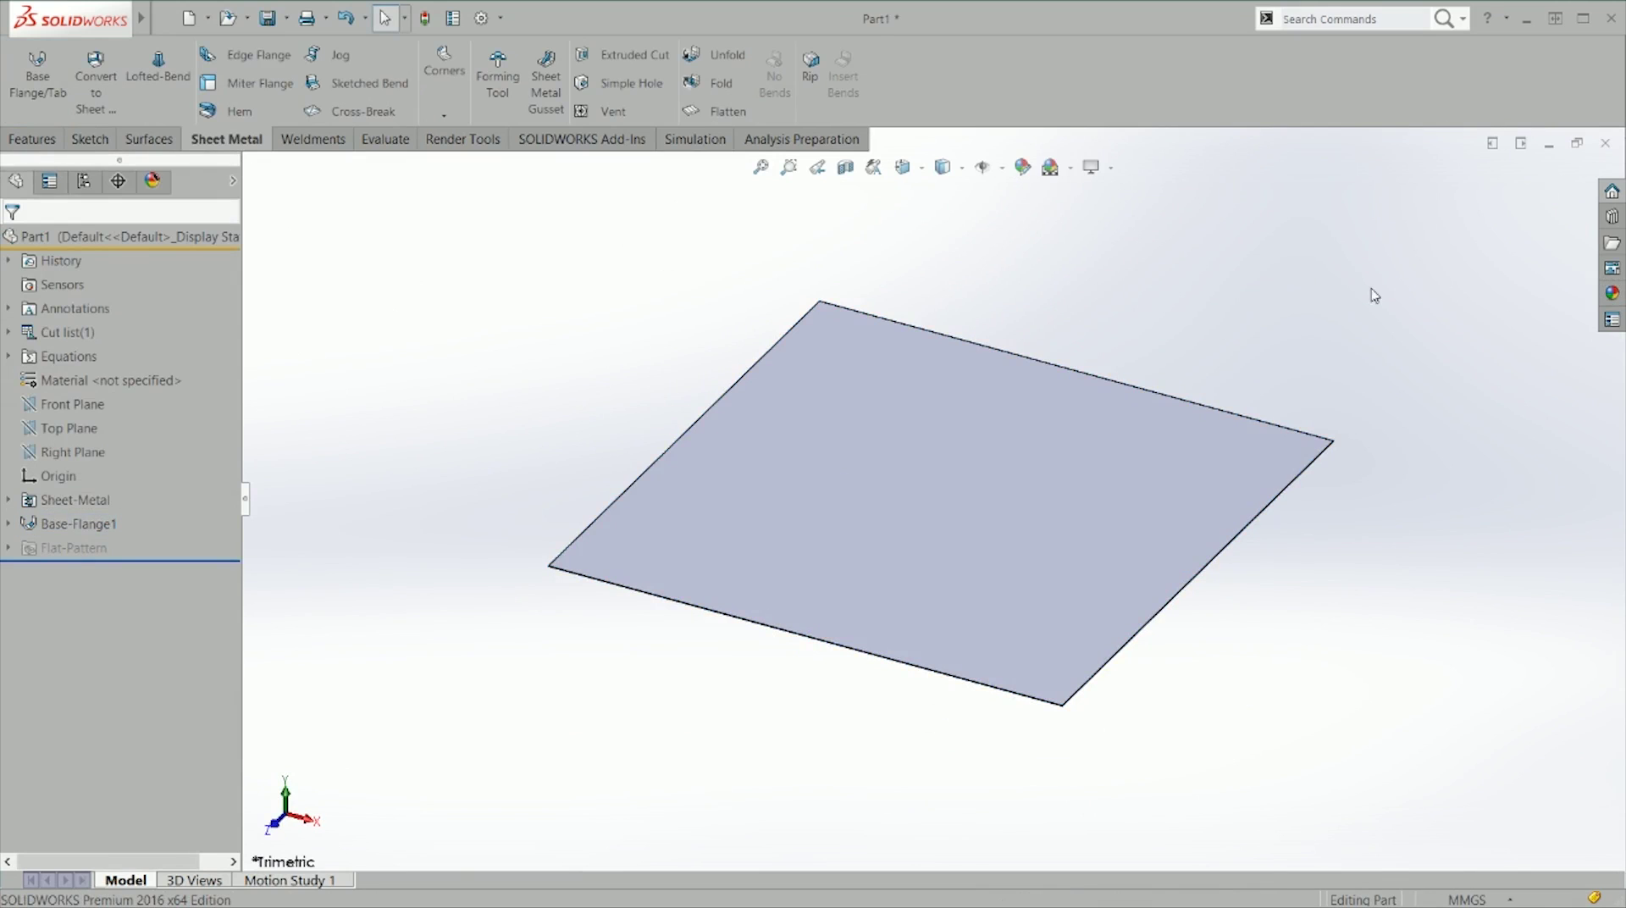
Step: Place the dimple forming tool from the Design Library's embosses folder on the sheet's upper face near its front-left corner
left_click(1611, 218)
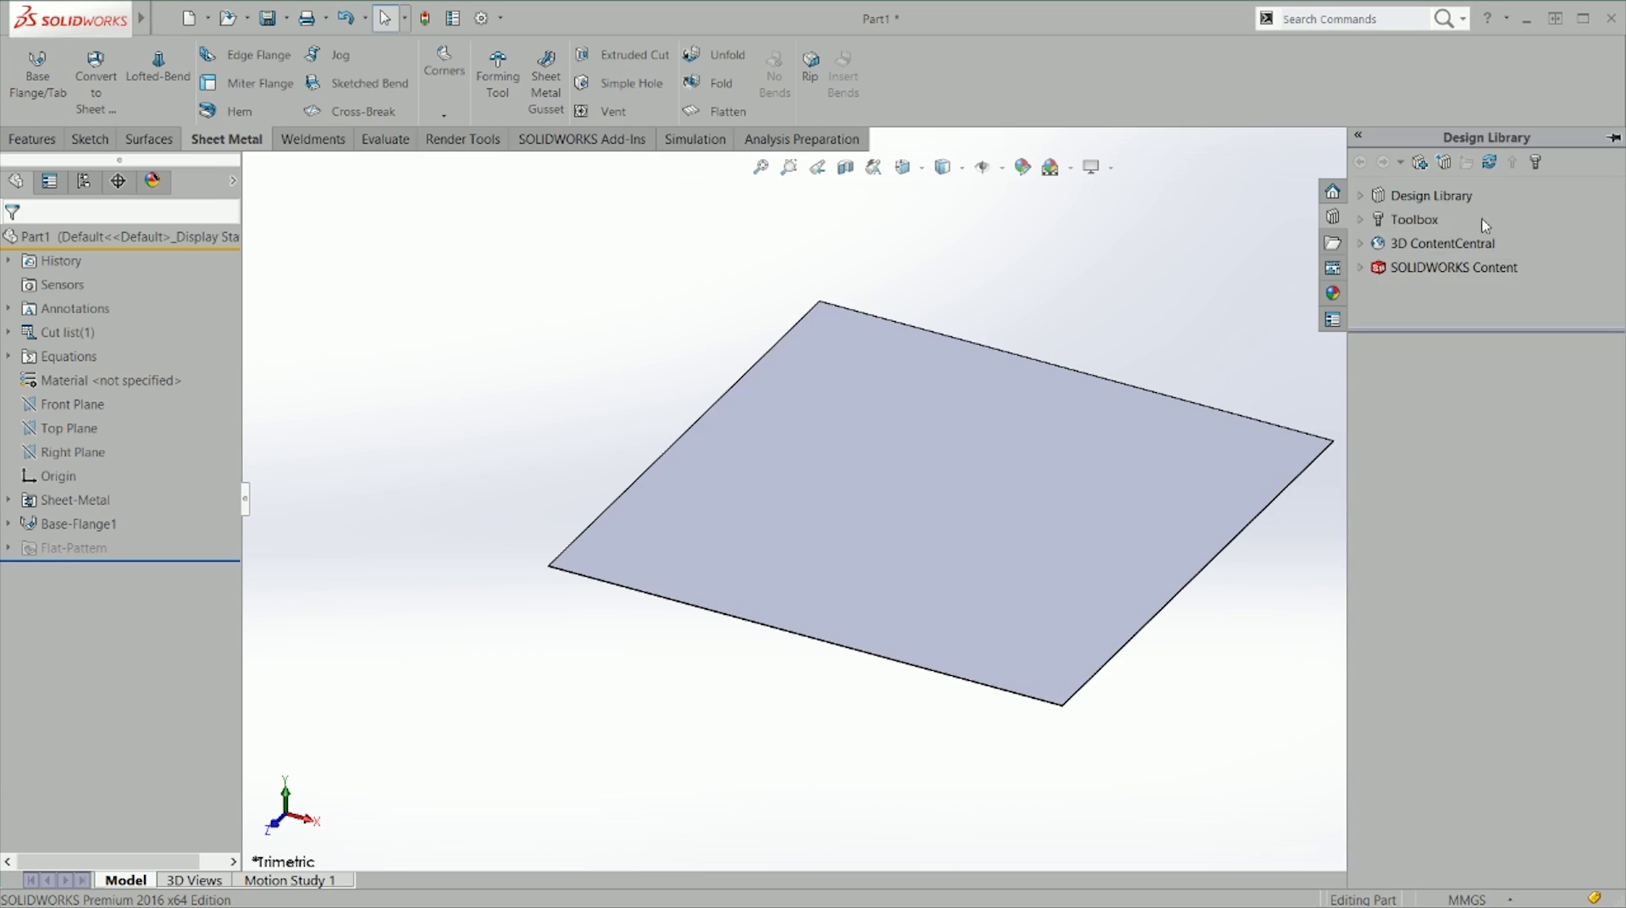
left_click(1364, 197)
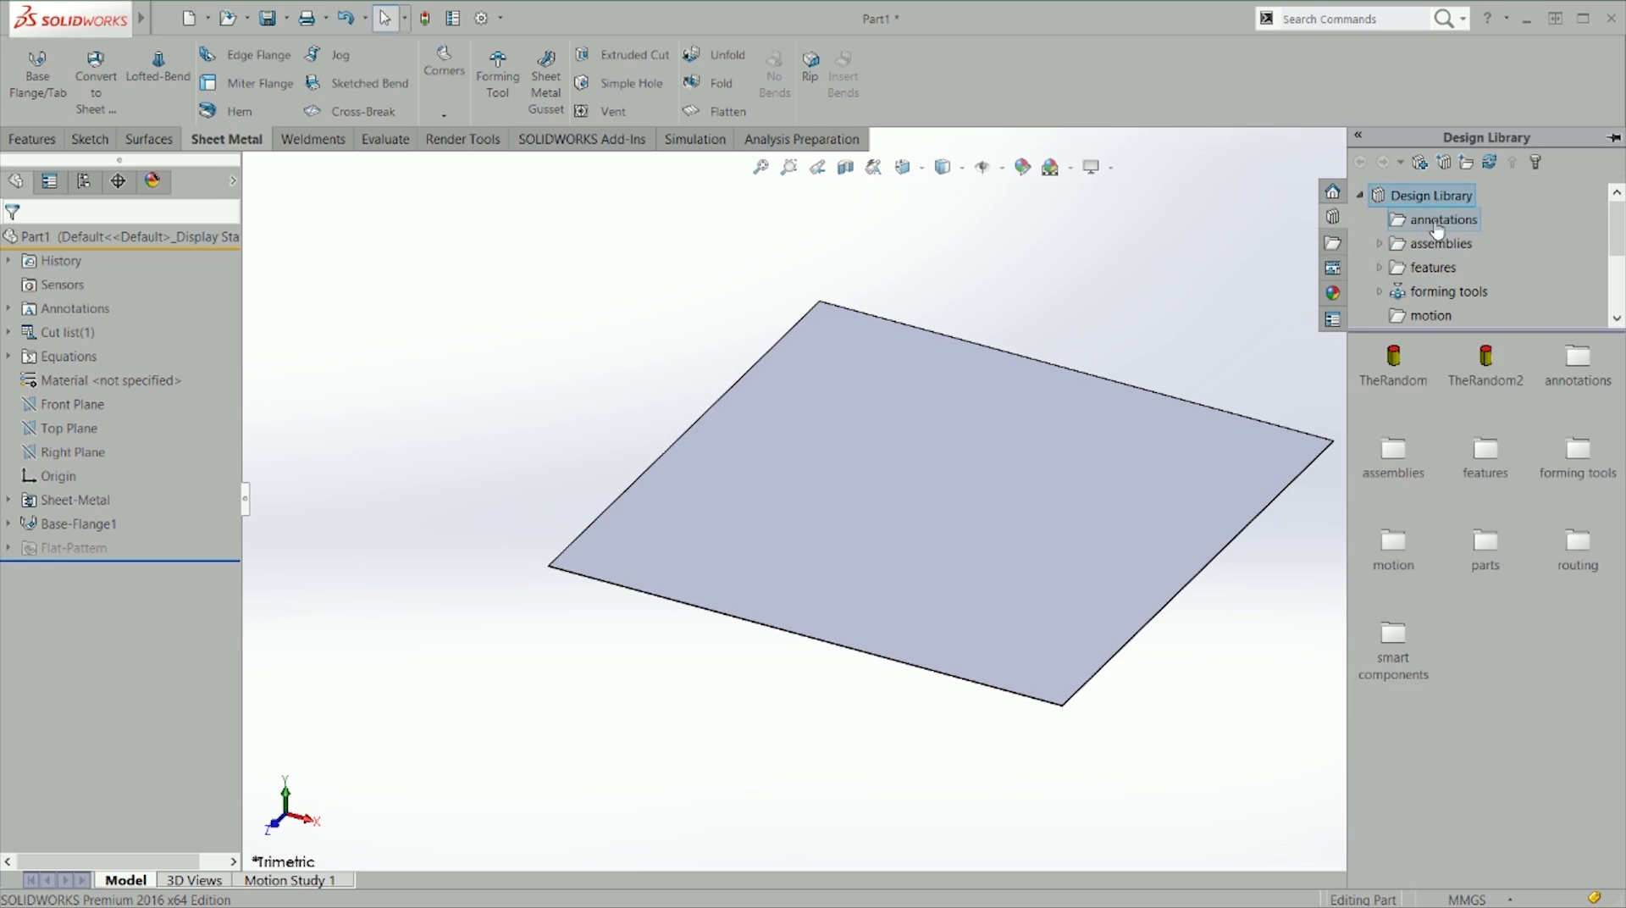
left_click(1442, 293)
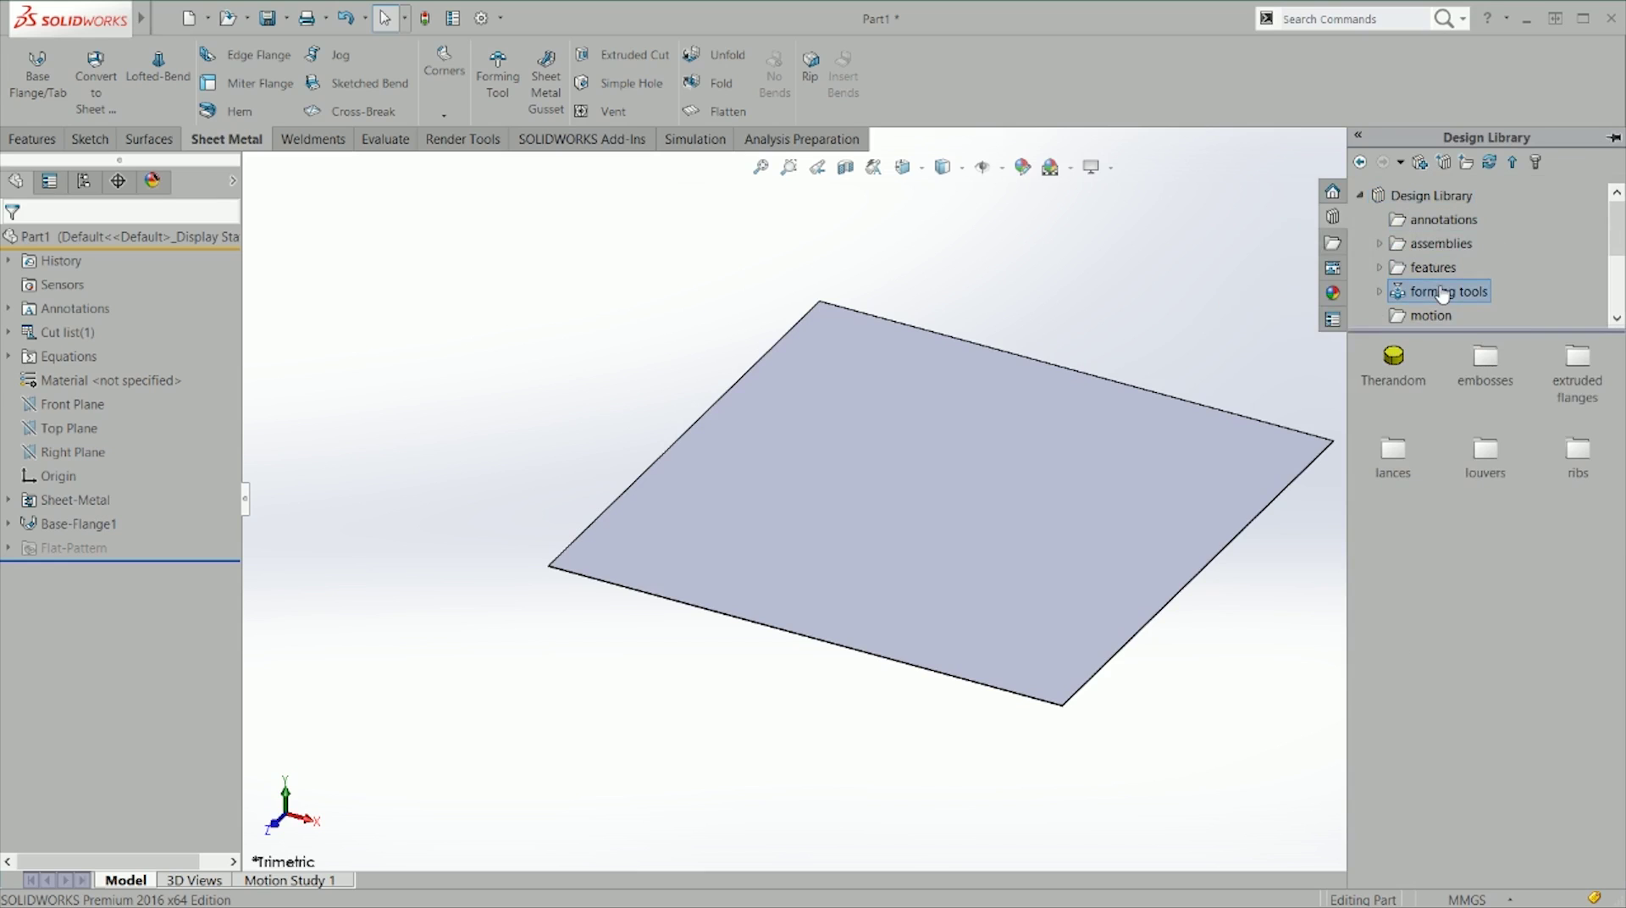
double_click(1486, 372)
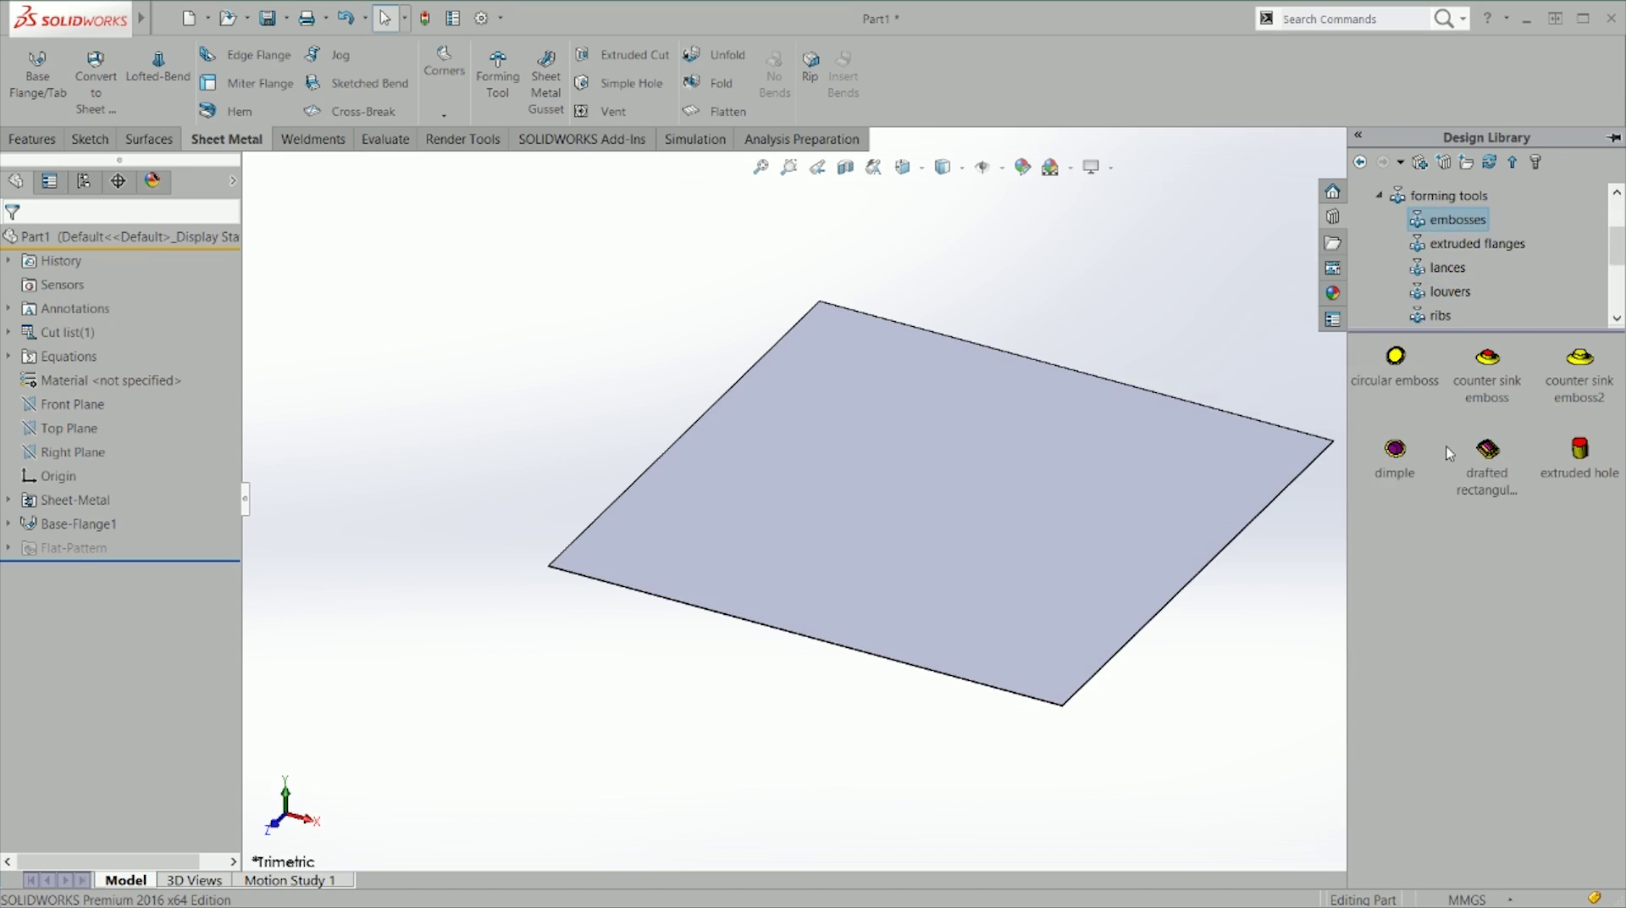
left_click_drag(1406, 469, 889, 517)
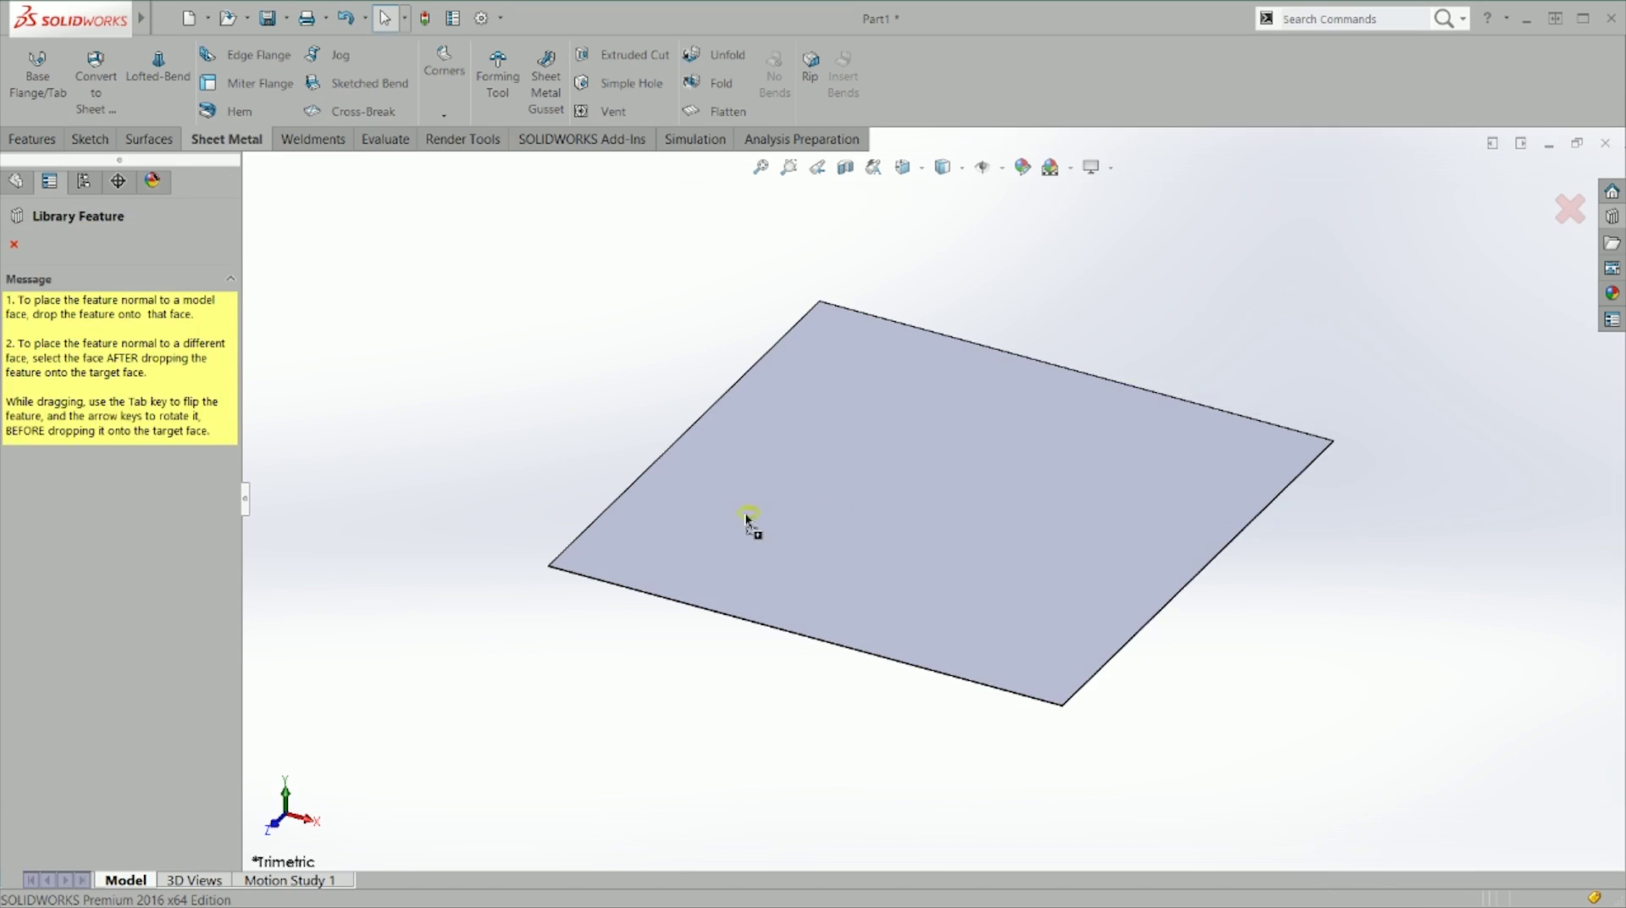
left_click_drag(748, 525, 686, 520)
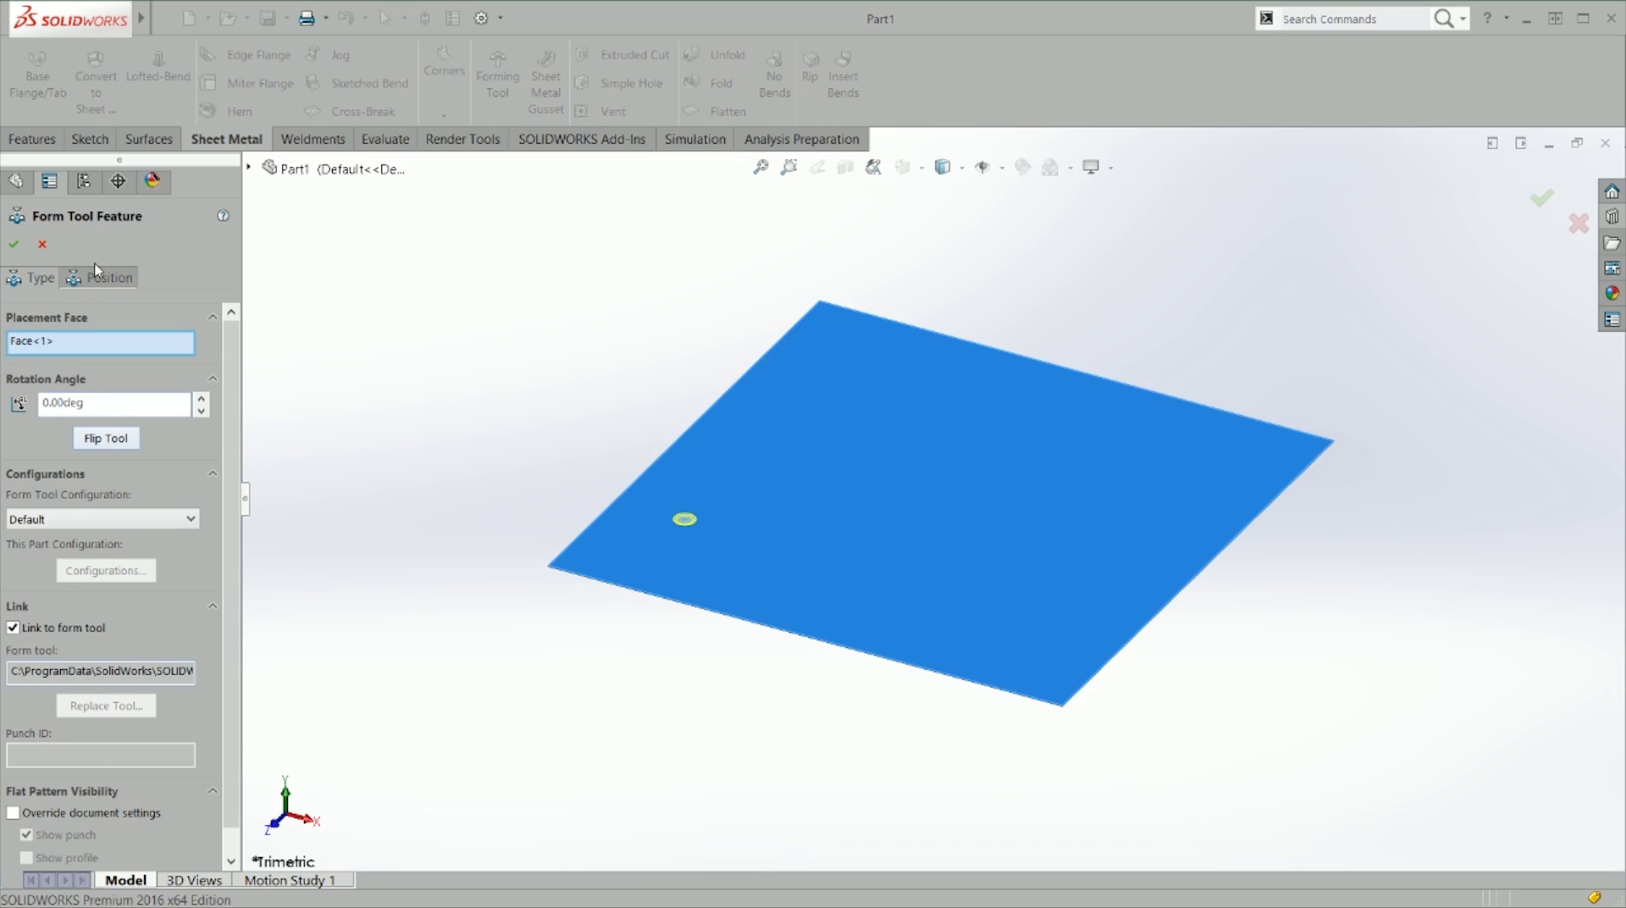
left_click(13, 244)
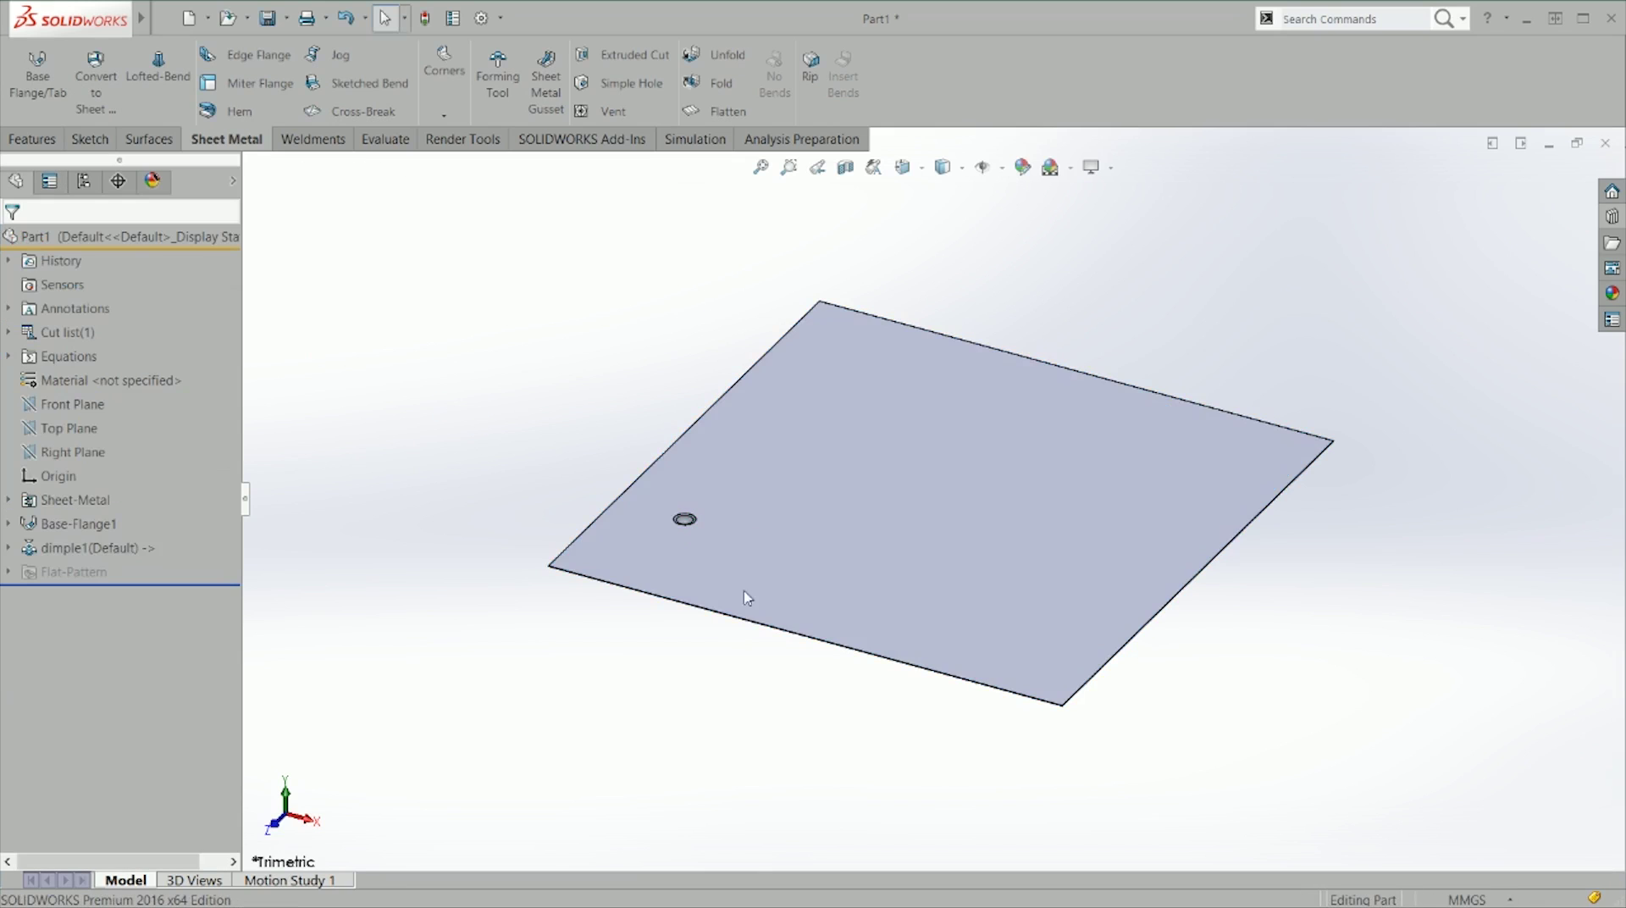
Step: Examine the dimple's formed profile in the front view, and return to the isometric view of the sheet
scroll(737, 583, "down", 3)
middle_click_drag(688, 449, 702, 508)
key("ctrl+1")
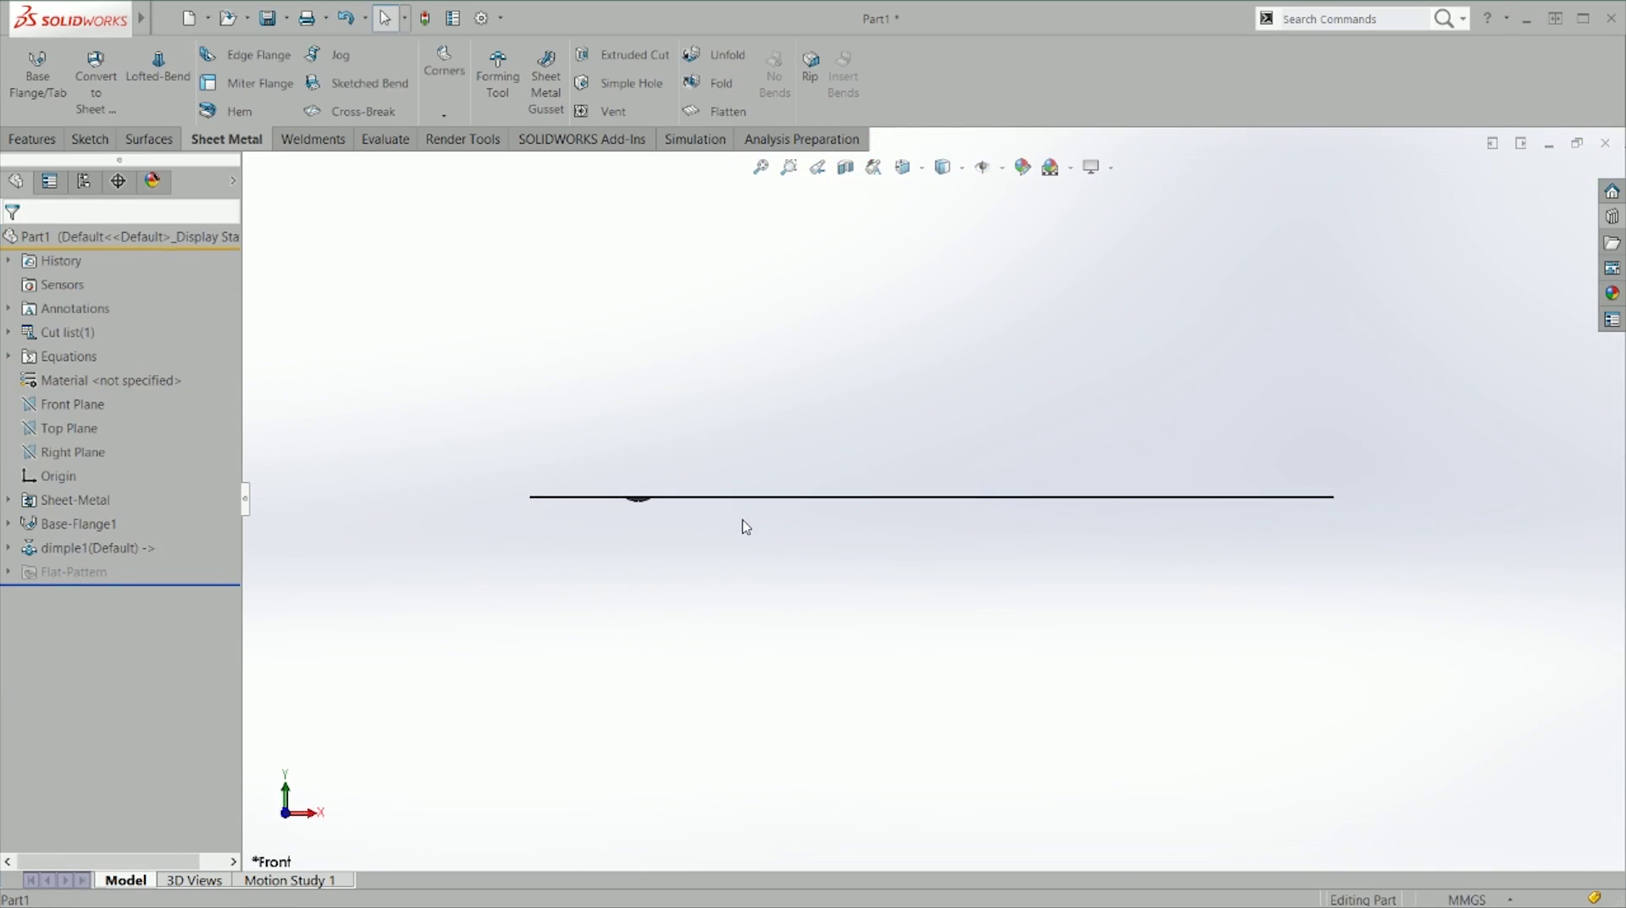
scroll(690, 495, "down", 1)
scroll(694, 484, "down", 3)
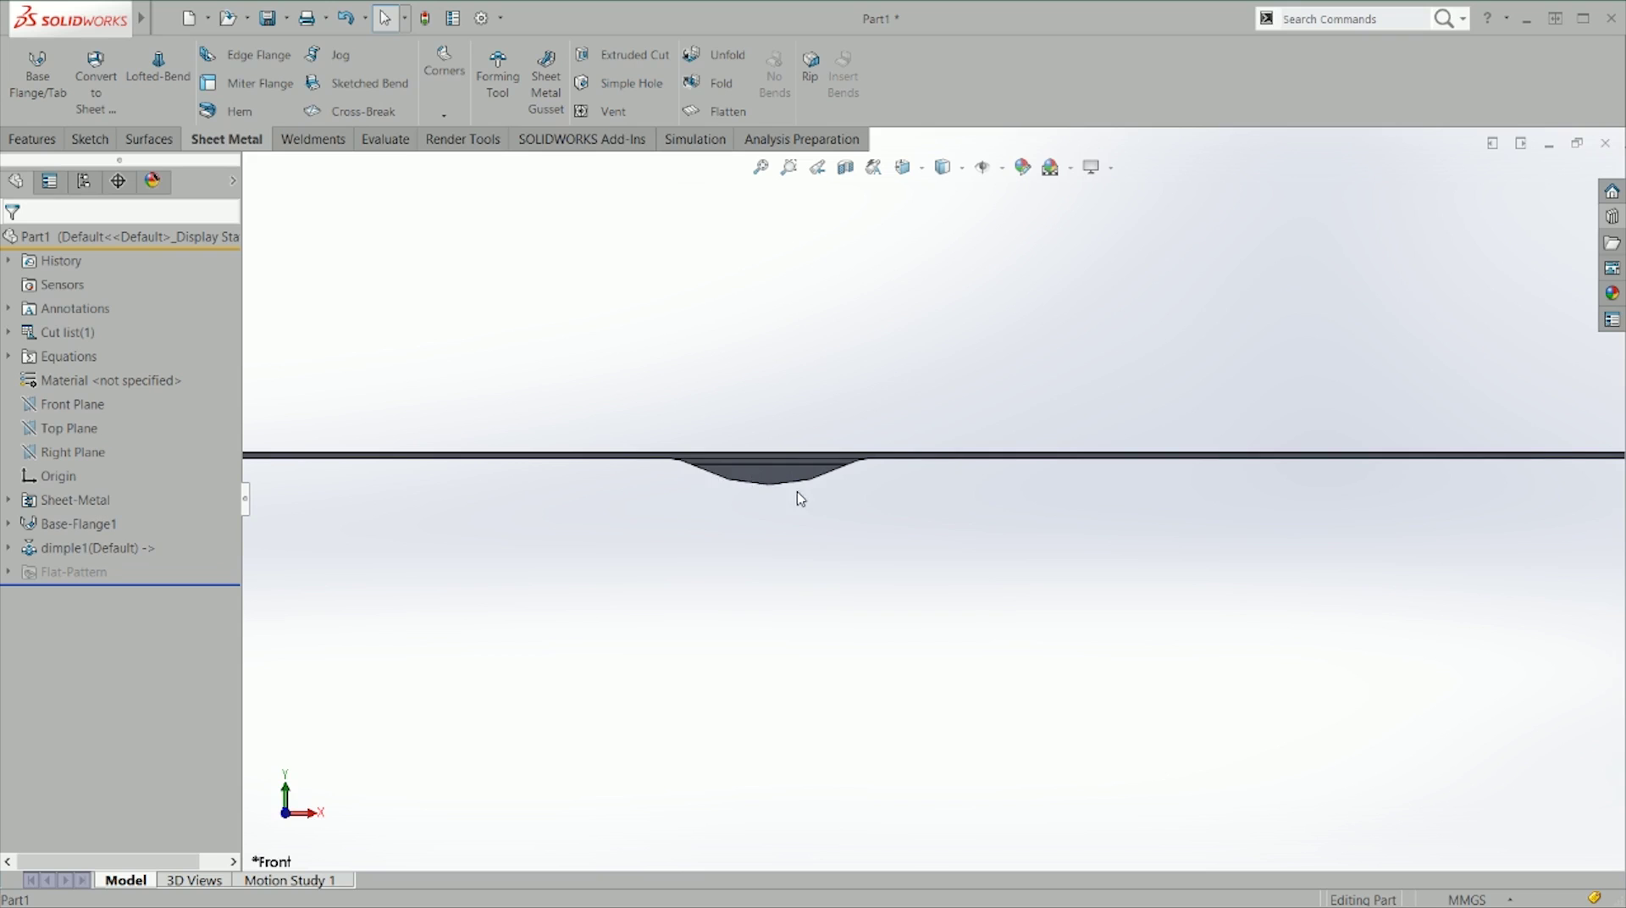
scroll(796, 493, "up", 3)
key("ctrl+7")
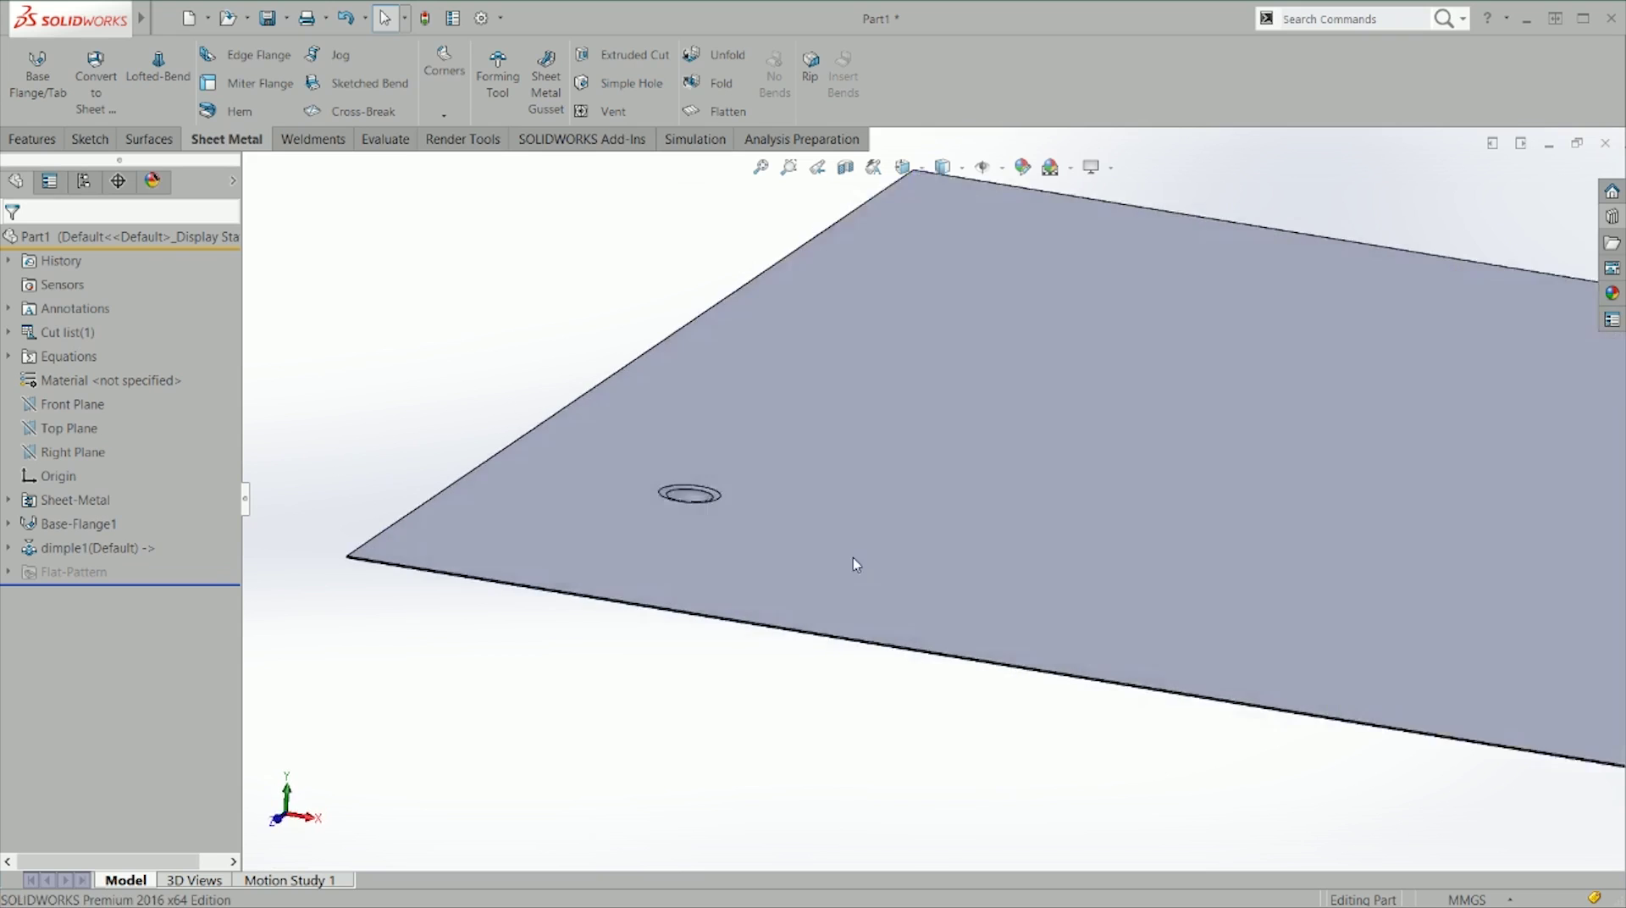
Step: Place the rectangular flange forming tool from the extruded flanges folder on the sheet's upper face beside the dimple
left_click(1612, 216)
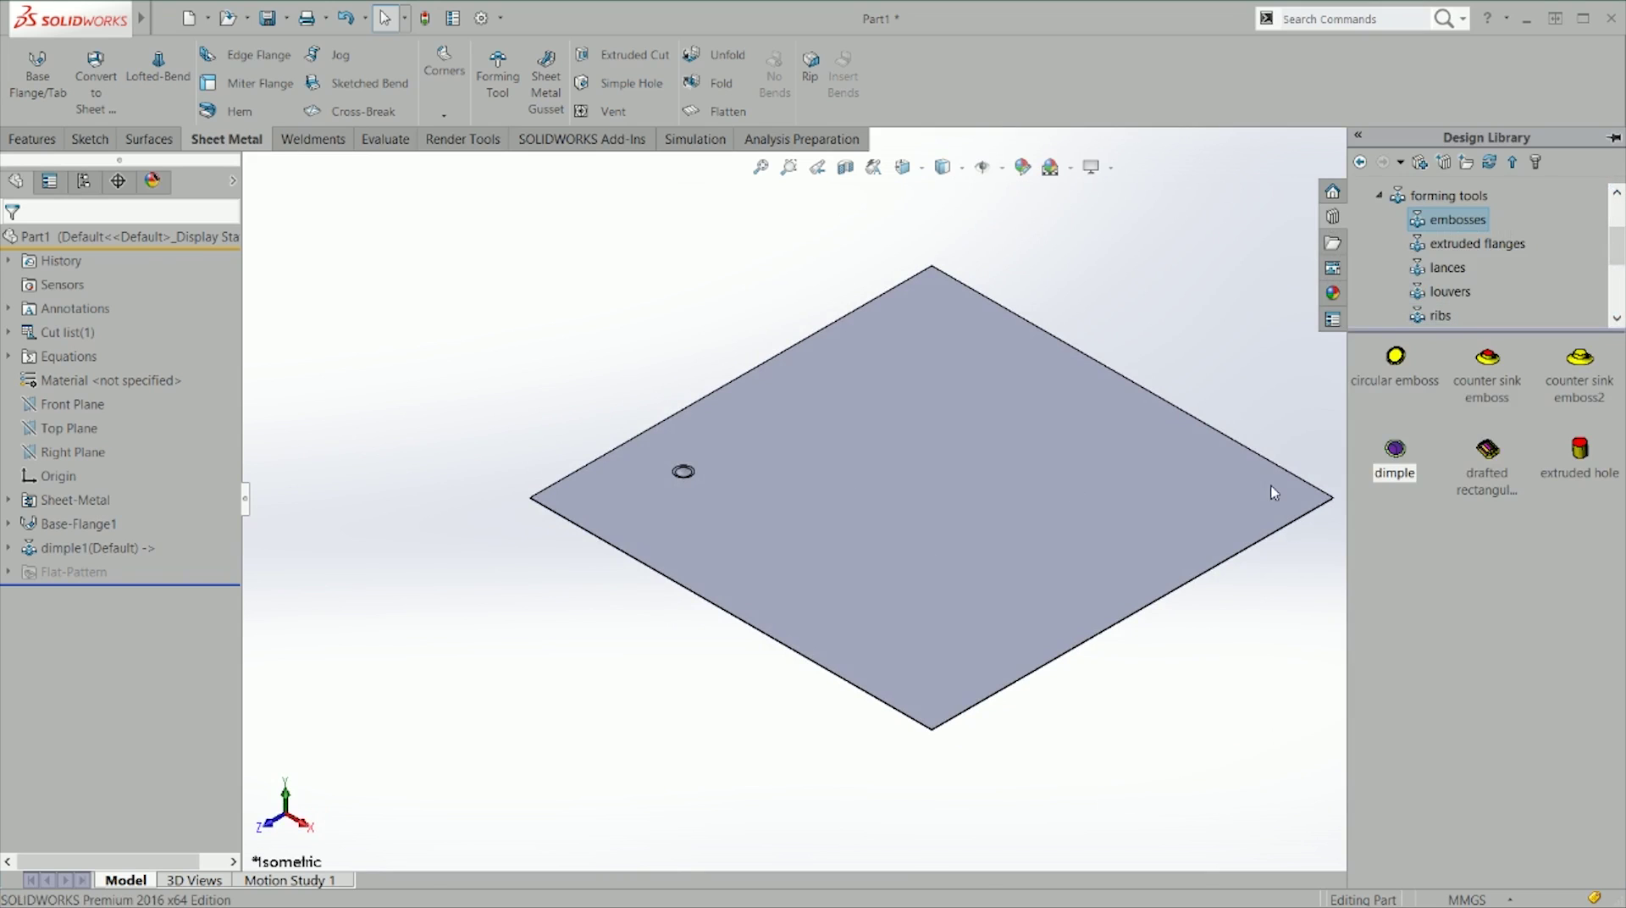
left_click(1458, 245)
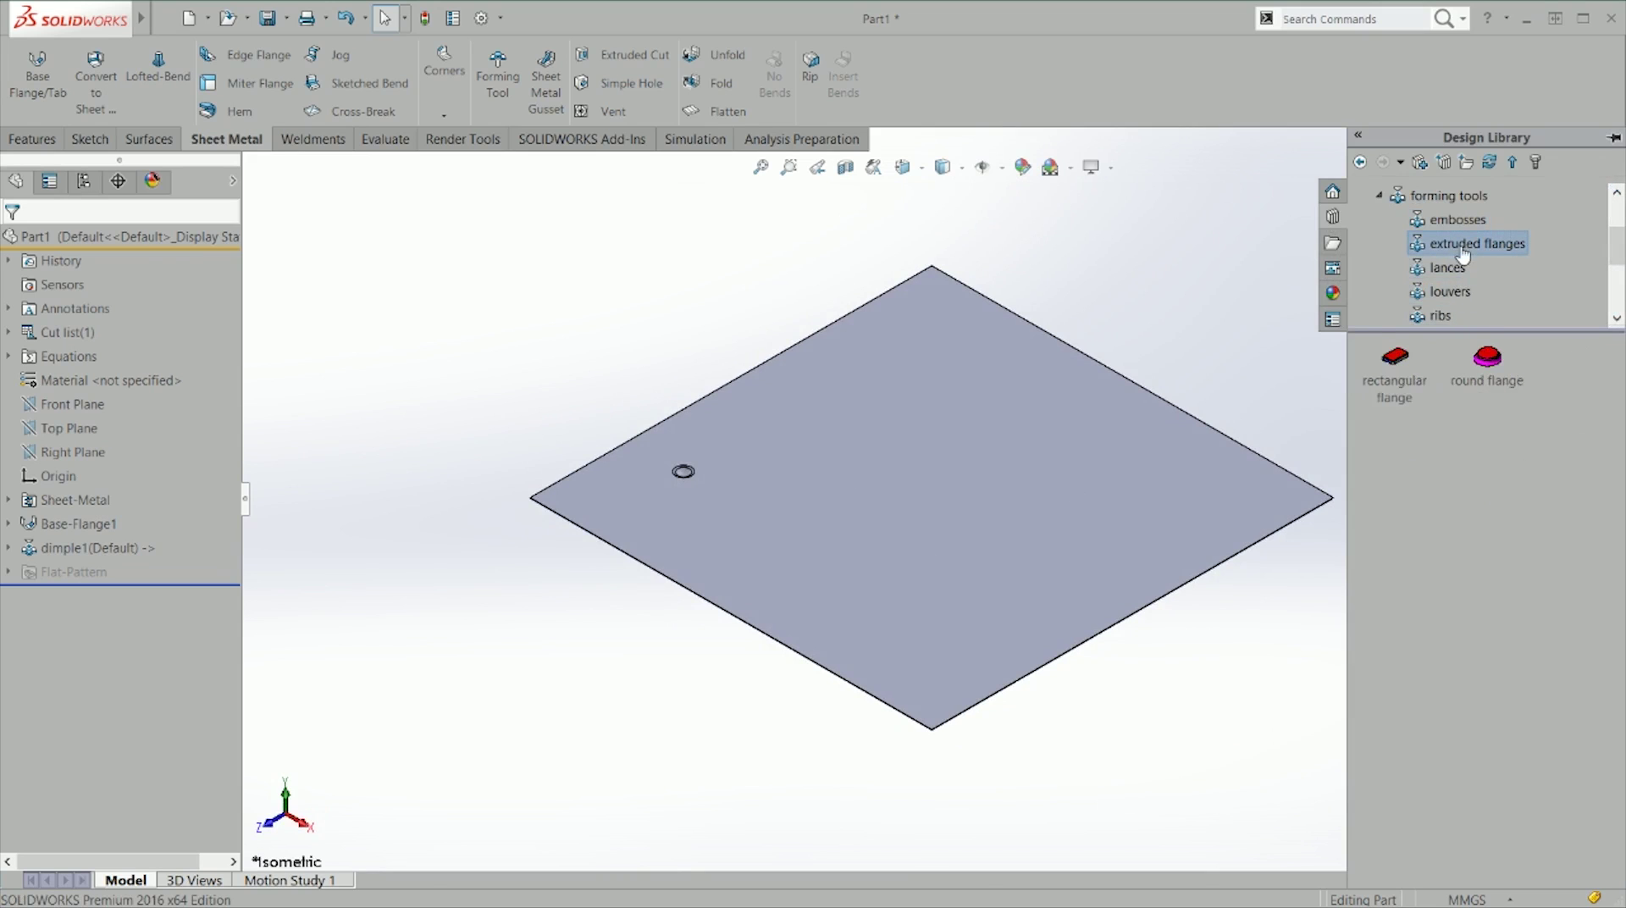
left_click_drag(1397, 383, 747, 509)
left_click(14, 243)
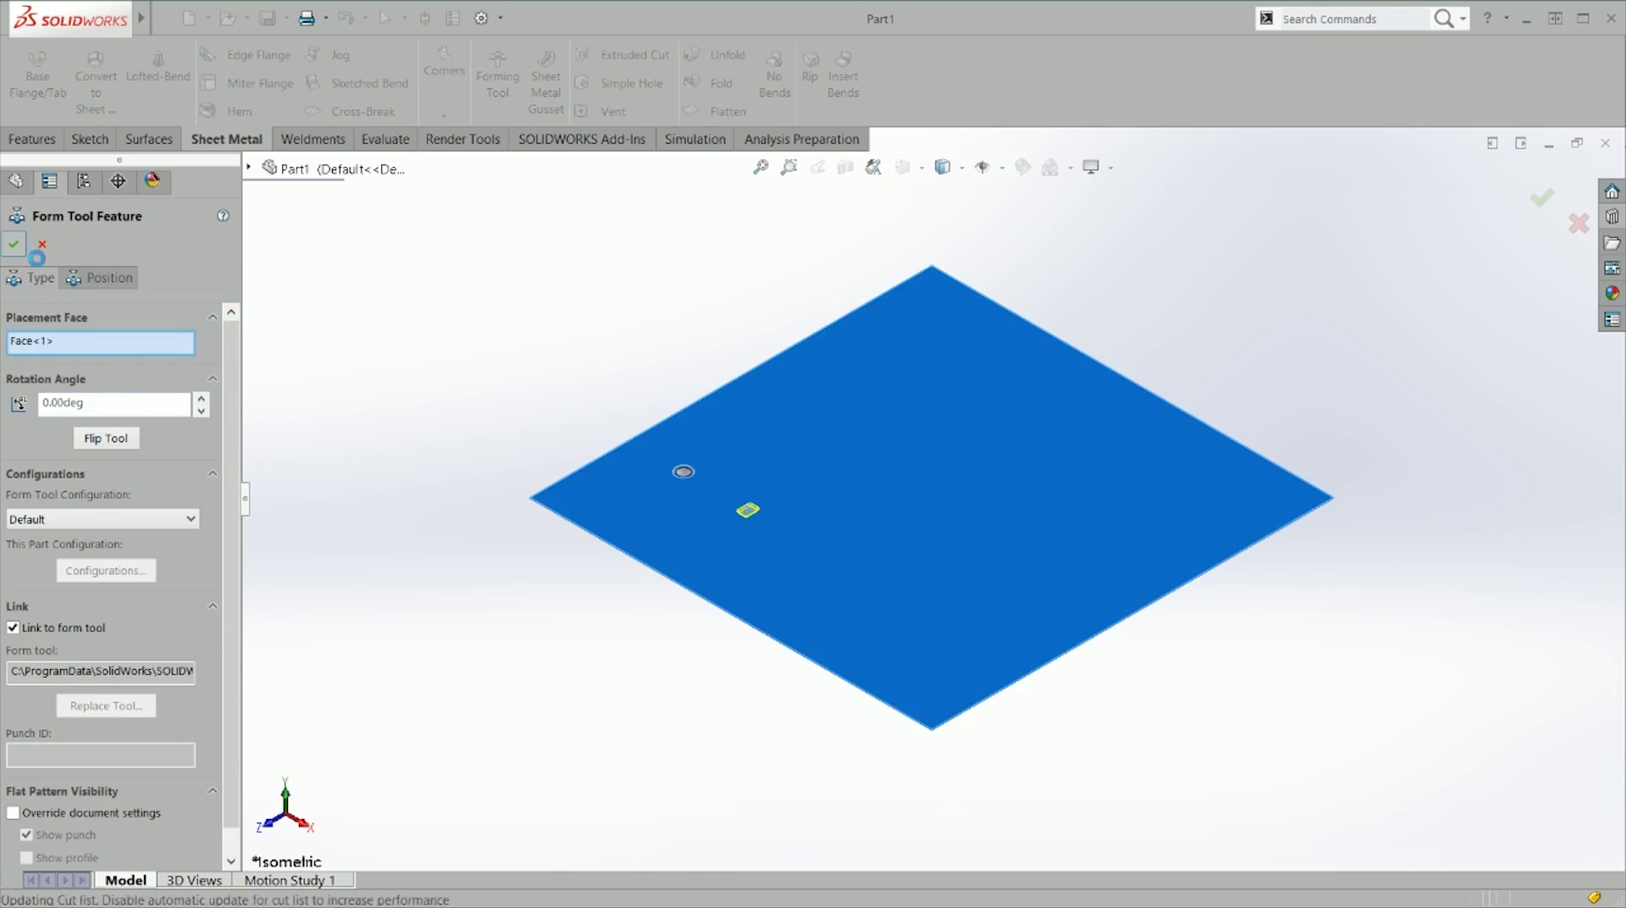
Step: Place the lance & form shovel tool from the lances folder on the sheet beside the rectangular flange
scroll(773, 529, "down", 3)
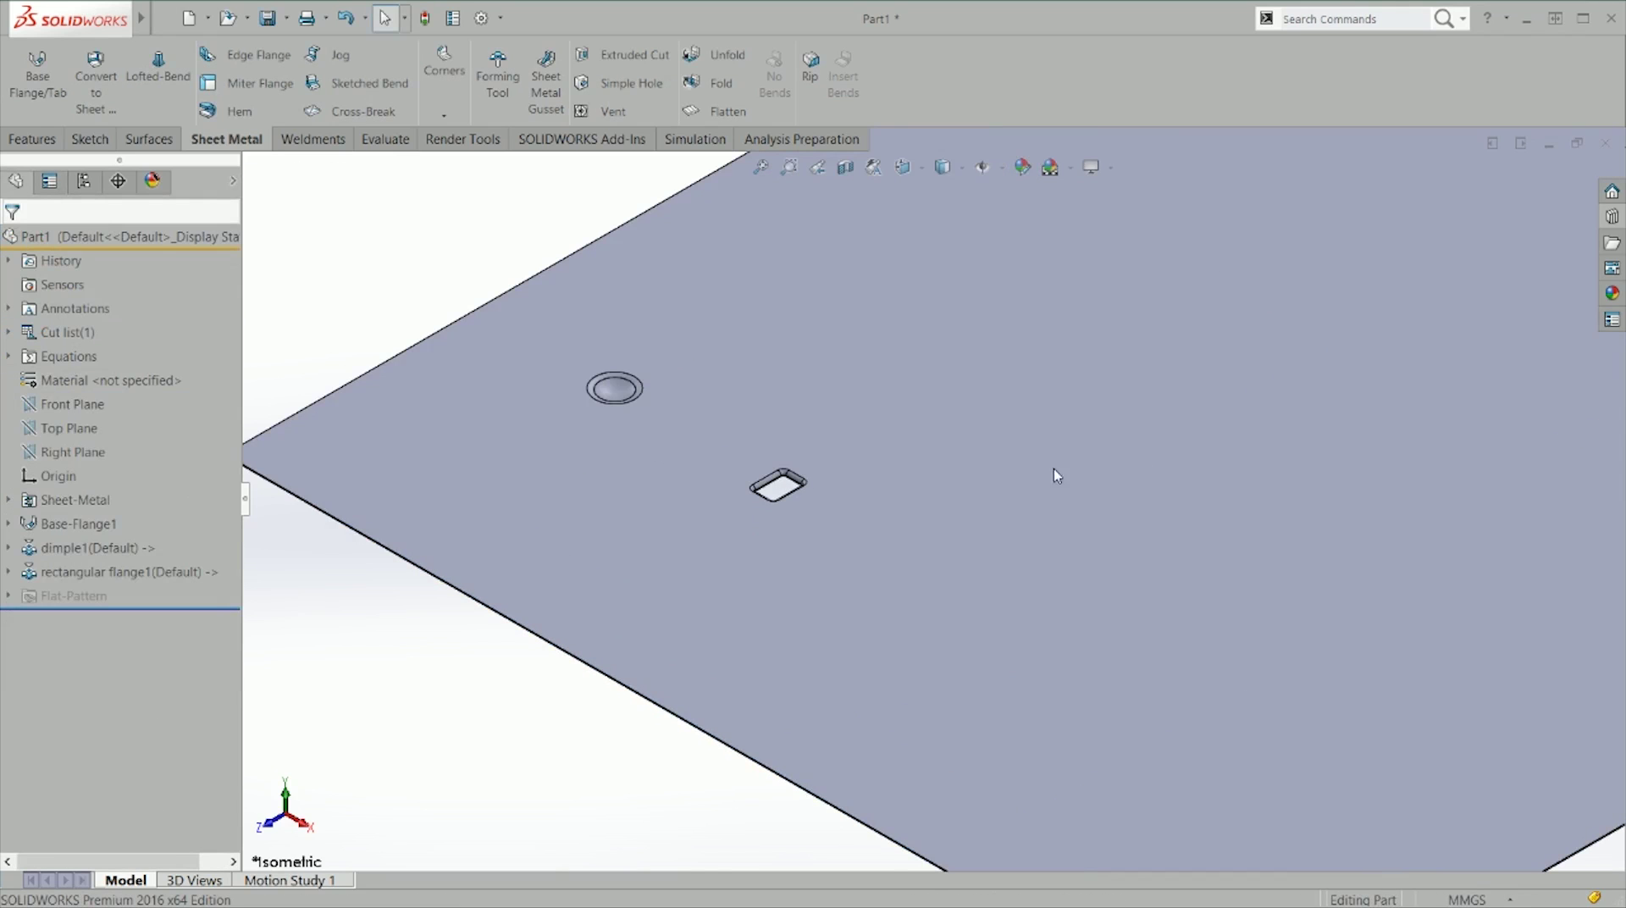
left_click(1611, 217)
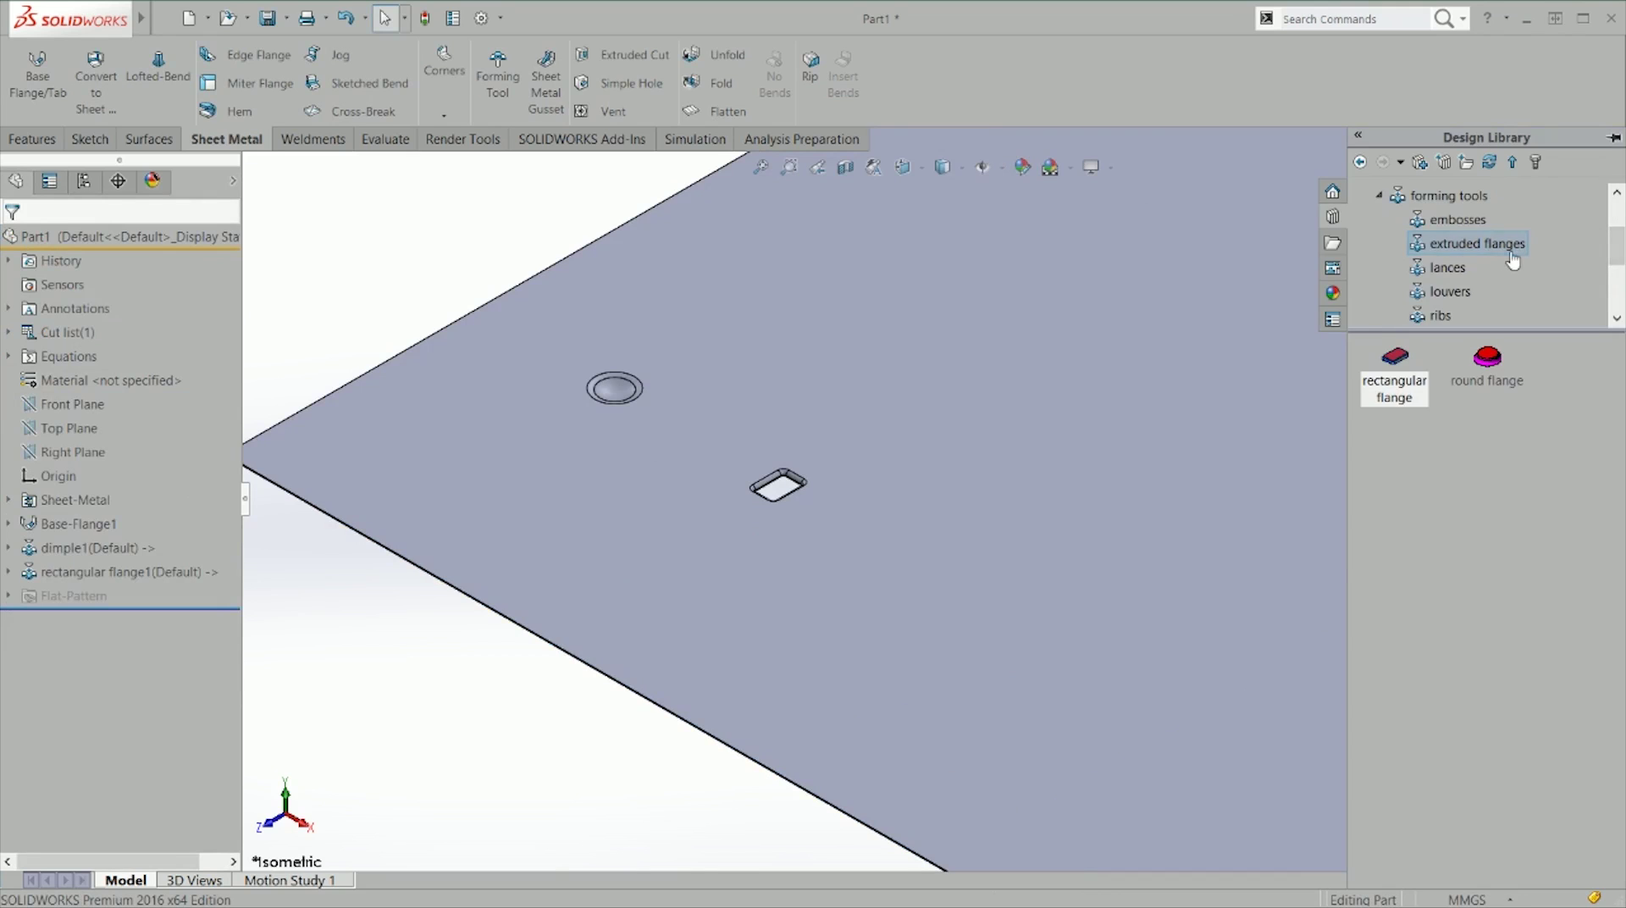
left_click(1440, 268)
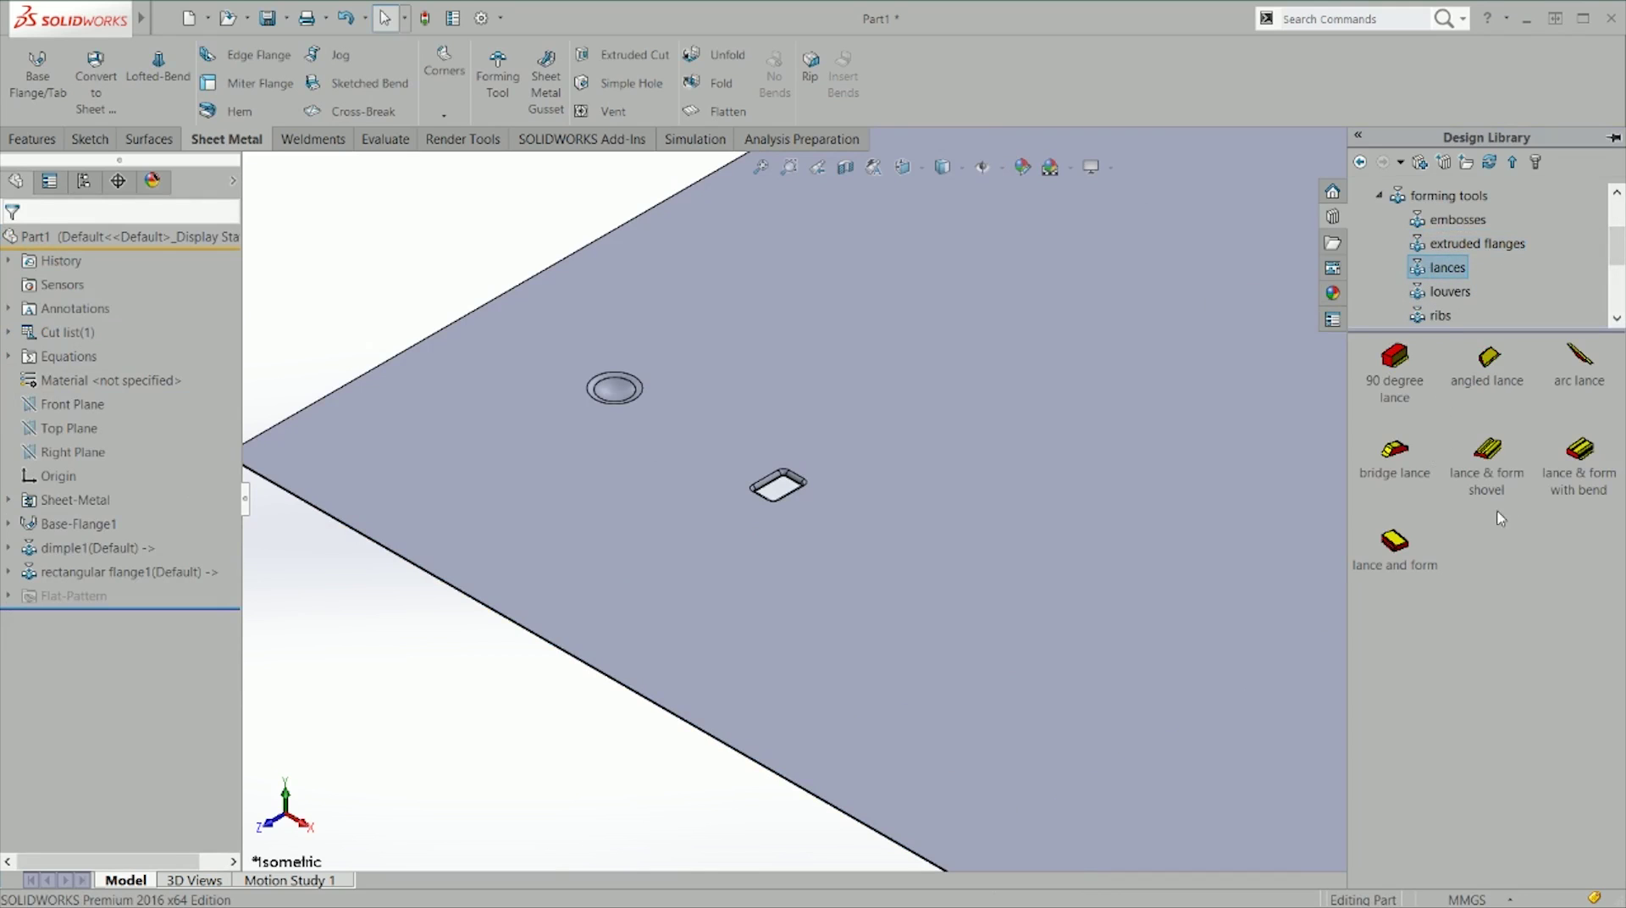
left_click_drag(1513, 496, 876, 539)
left_click(14, 244)
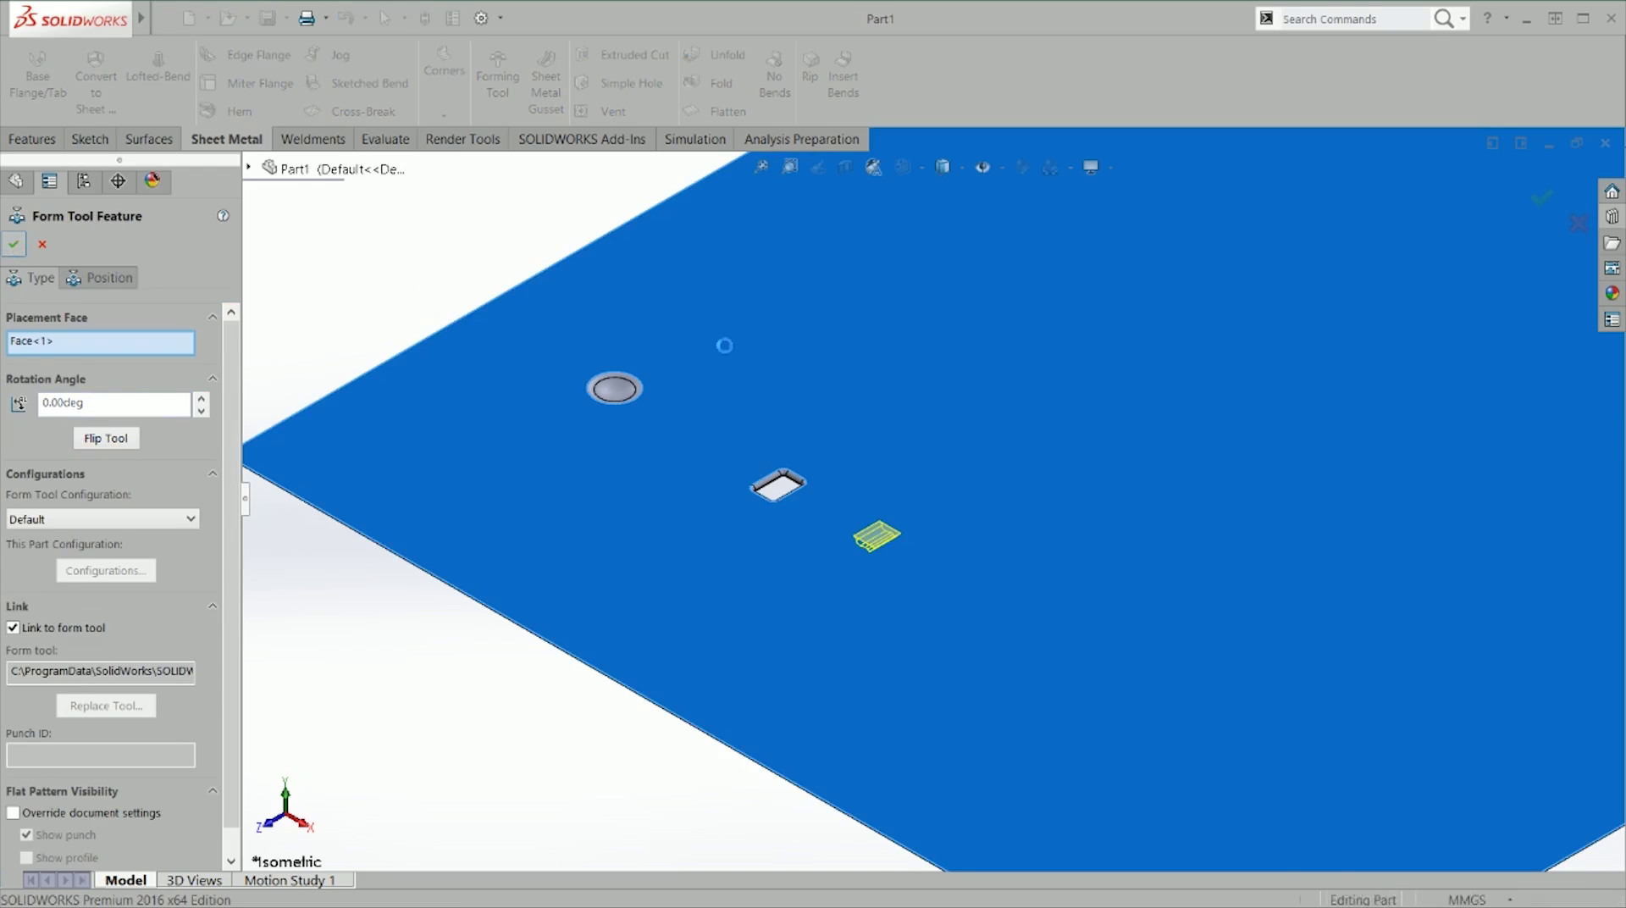
Step: Place the bridge lance forming tool on the sheet's upper face beside the lance & form shovel
scroll(869, 541, "down", 3)
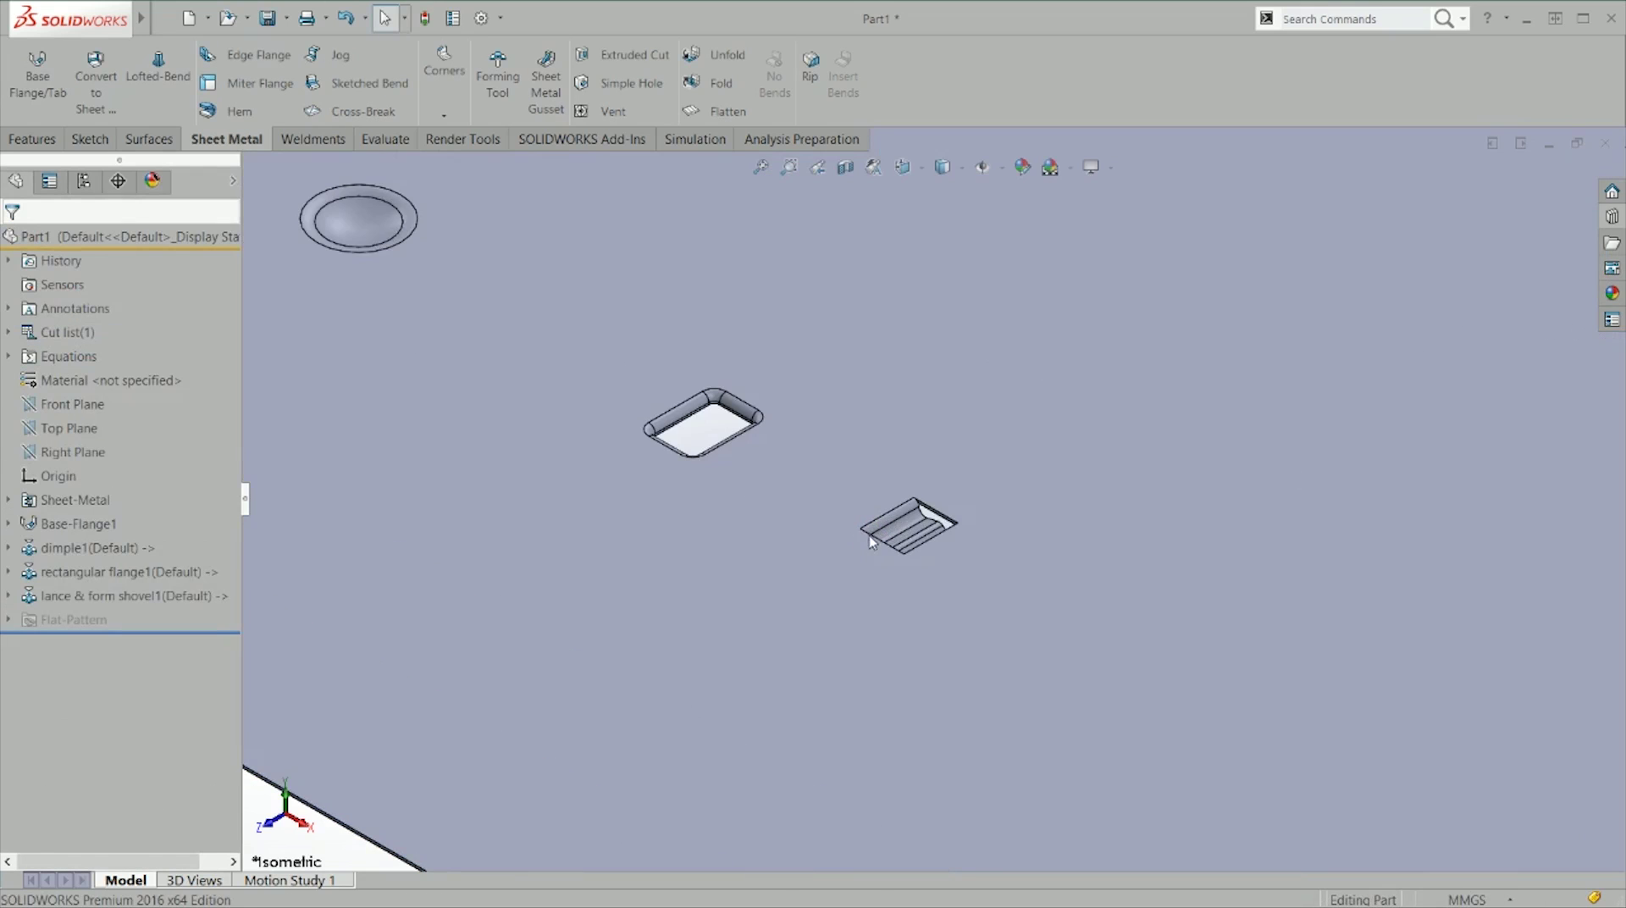
middle_click_drag(868, 541, 965, 396)
scroll(899, 559, "down", 6)
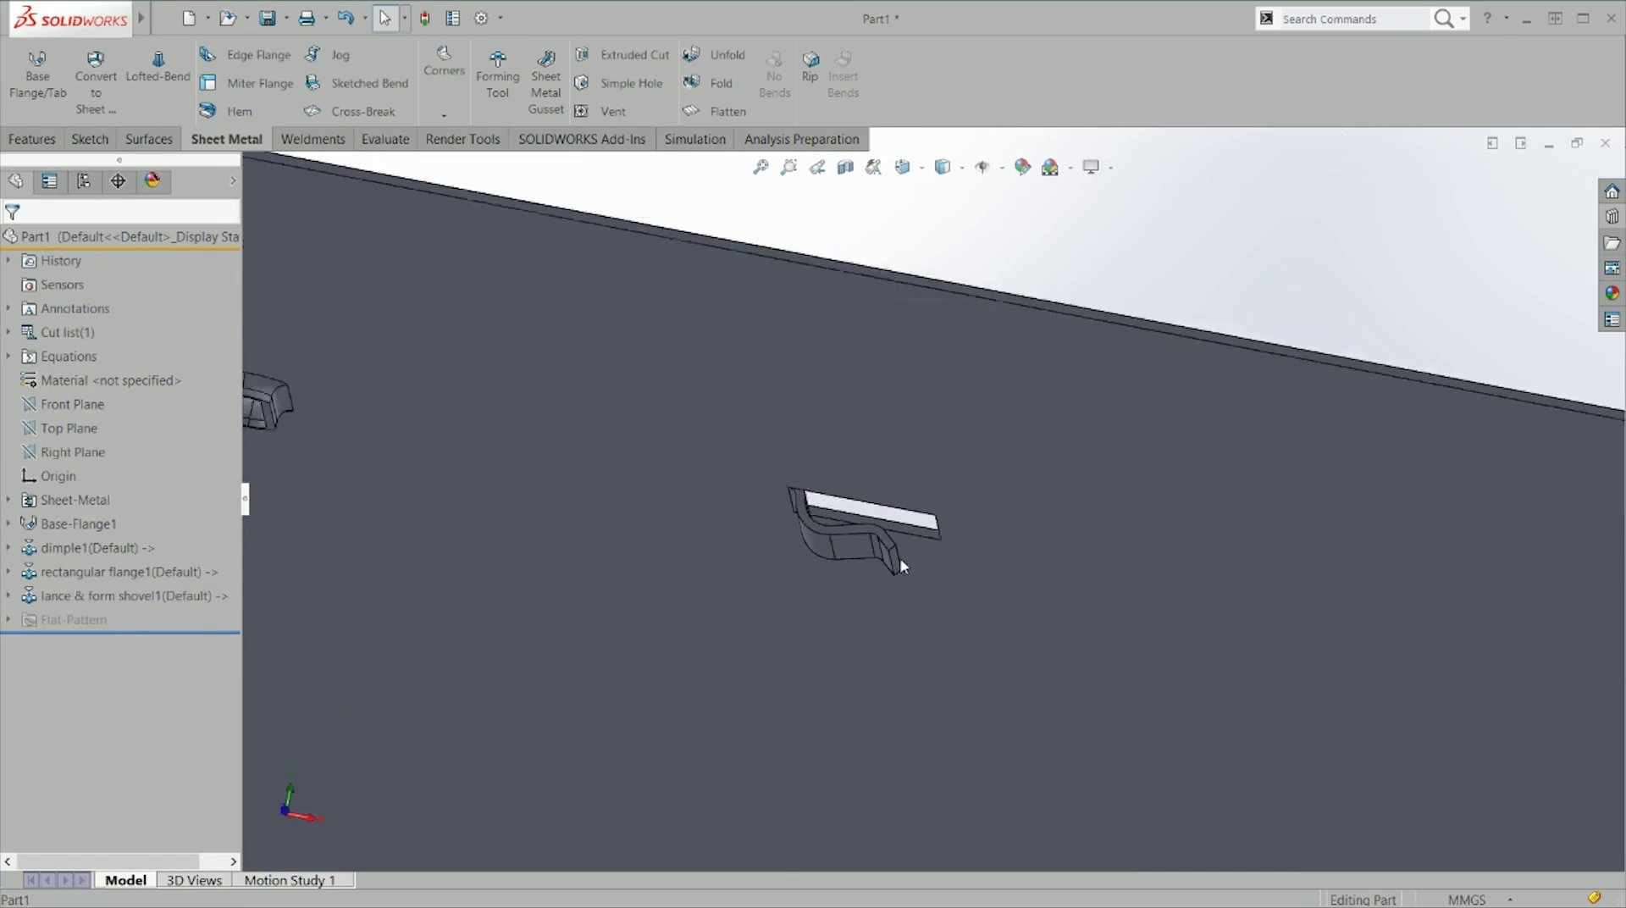
middle_click_drag(869, 539, 1086, 410)
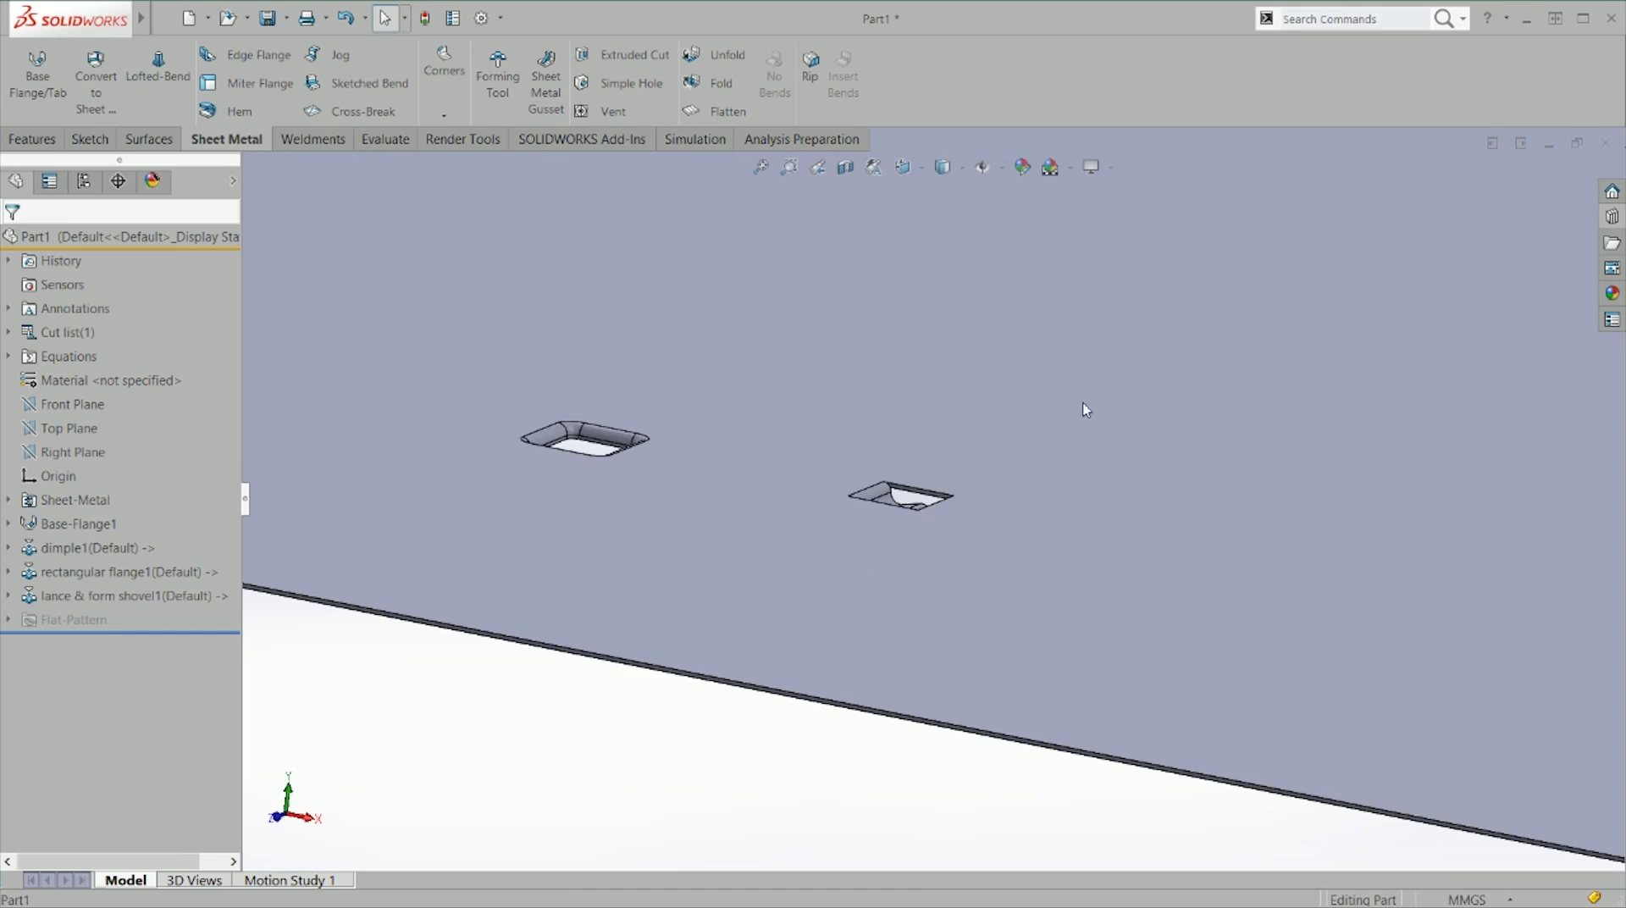
left_click(1619, 219)
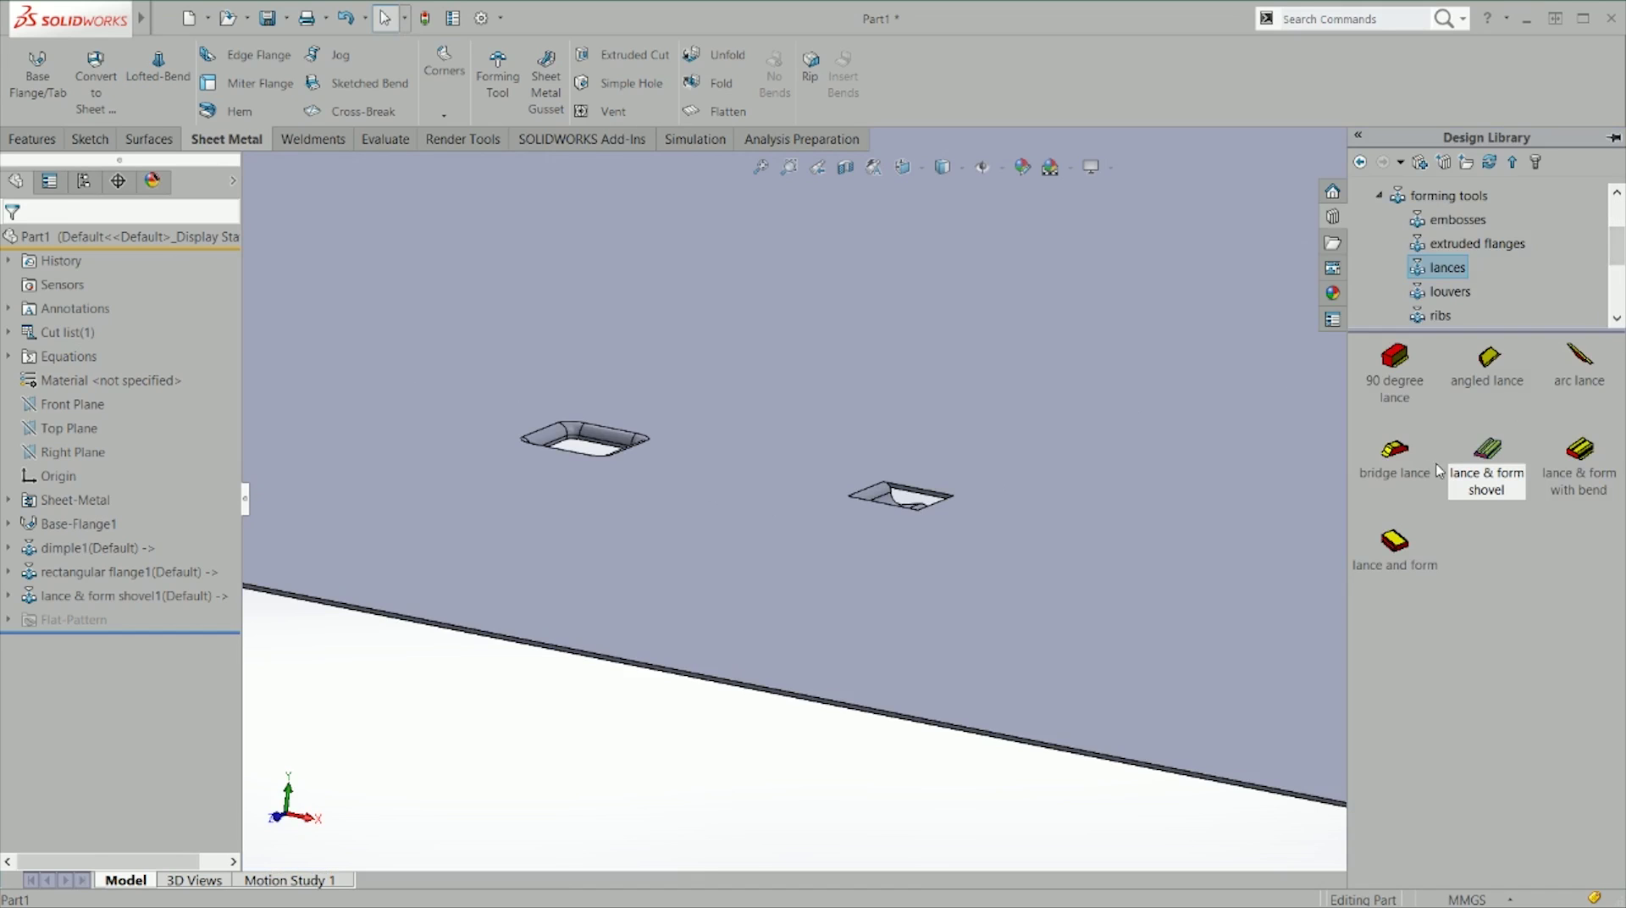
left_click_drag(1394, 455, 1131, 540)
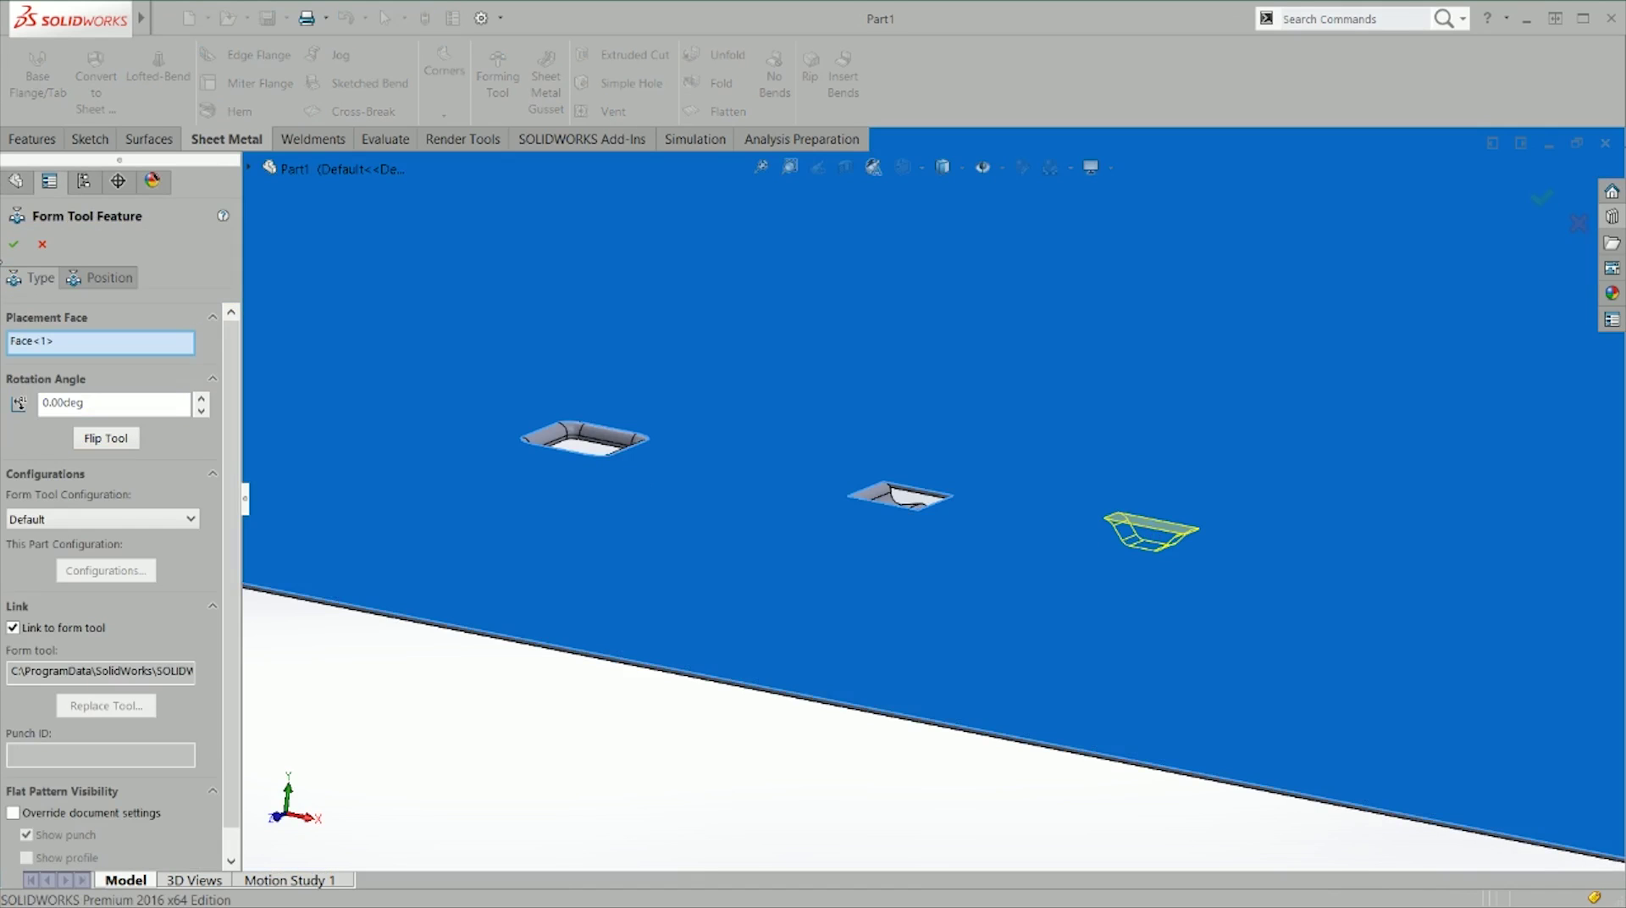
left_click(14, 244)
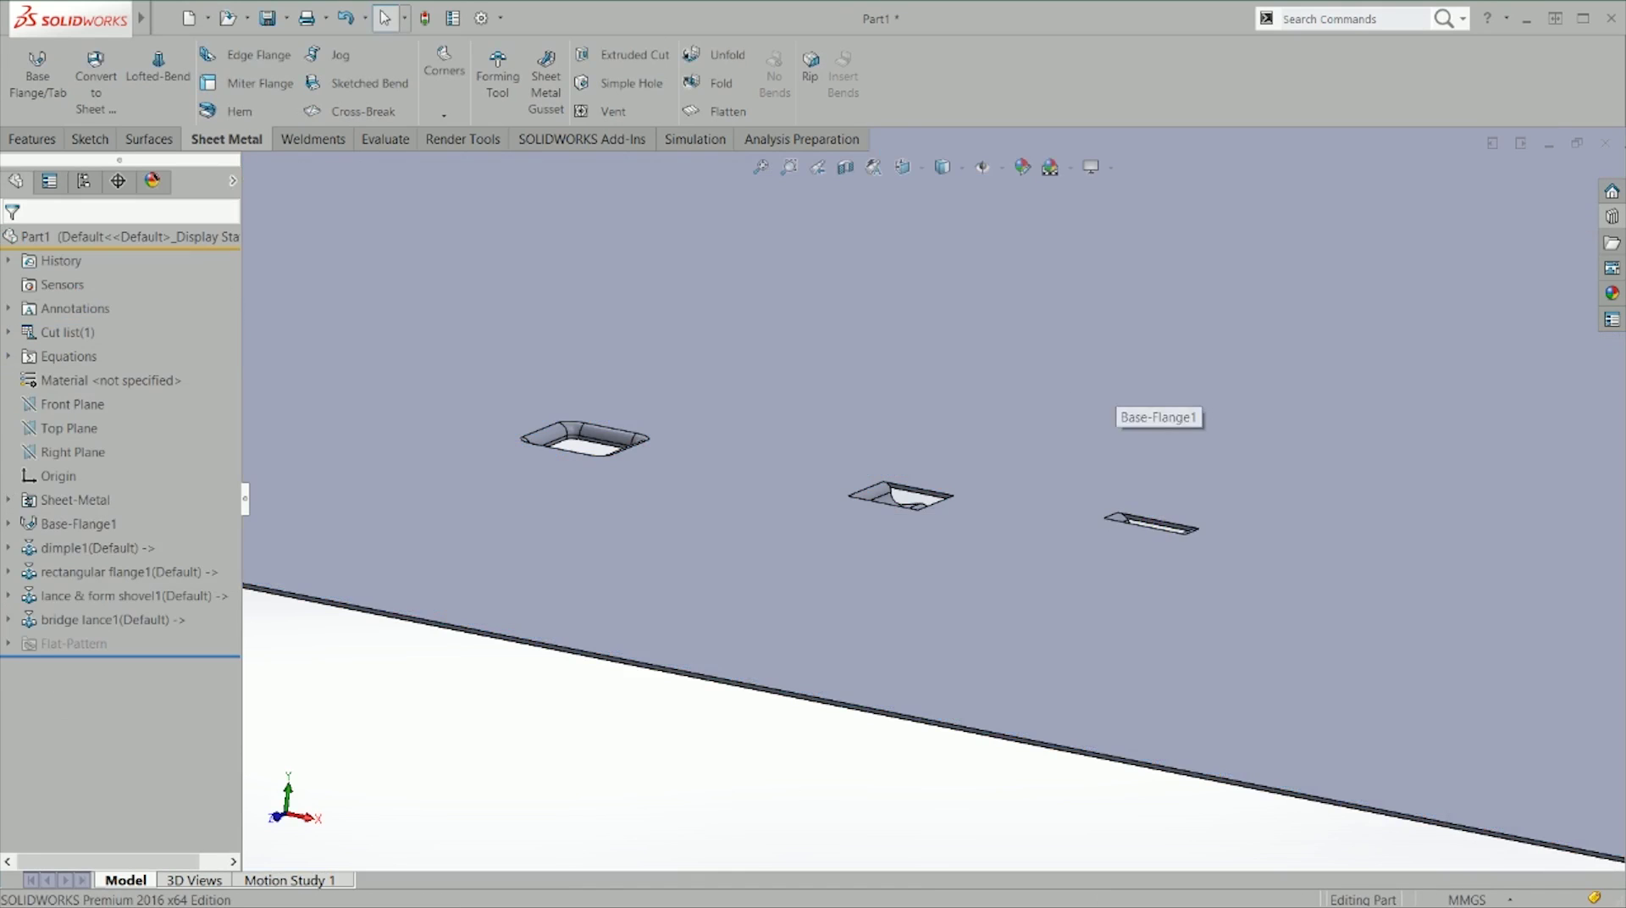
Step: Place the louver forming tool from the louvers folder on the sheet's upper face, behind the bridge lance
left_click(1613, 219)
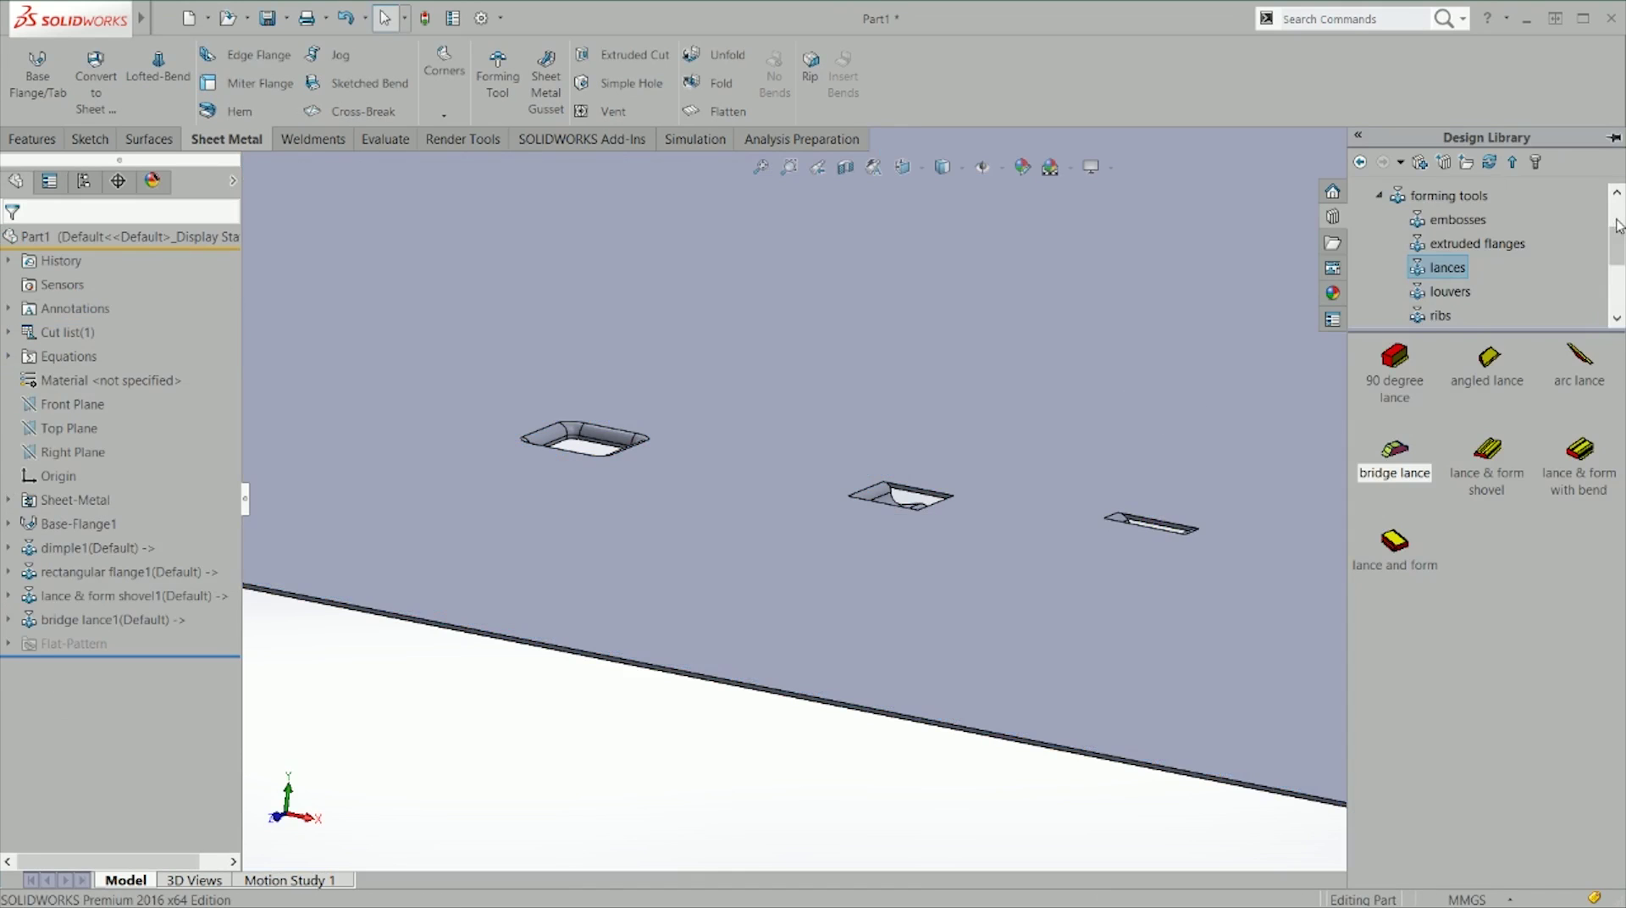
left_click(1449, 292)
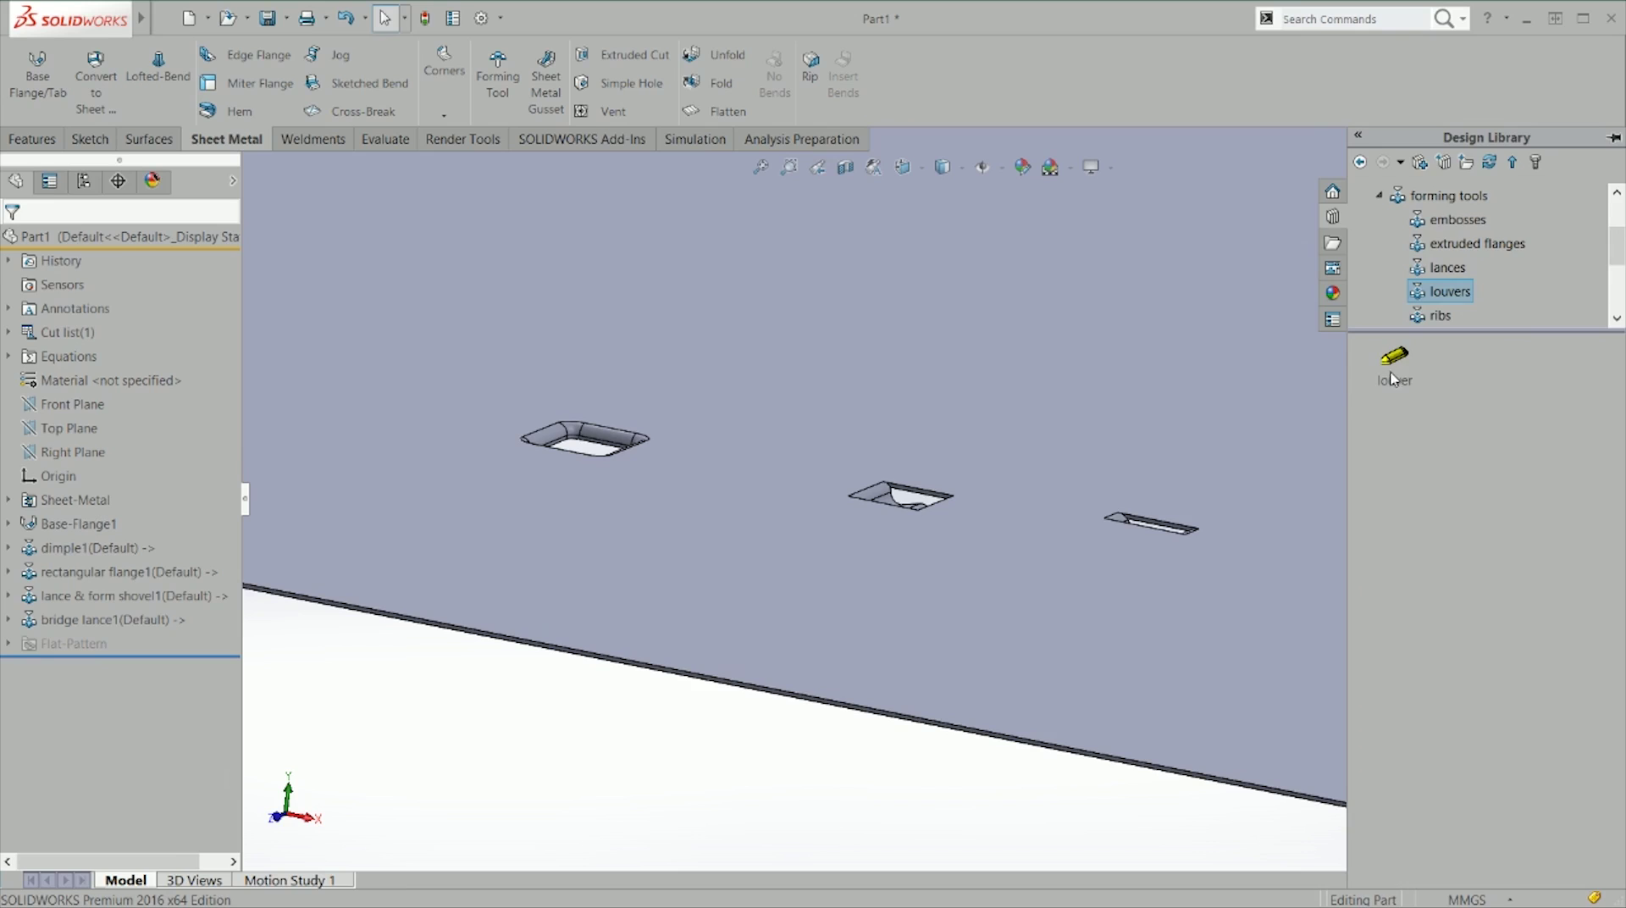
left_click_drag(1393, 378, 1167, 354)
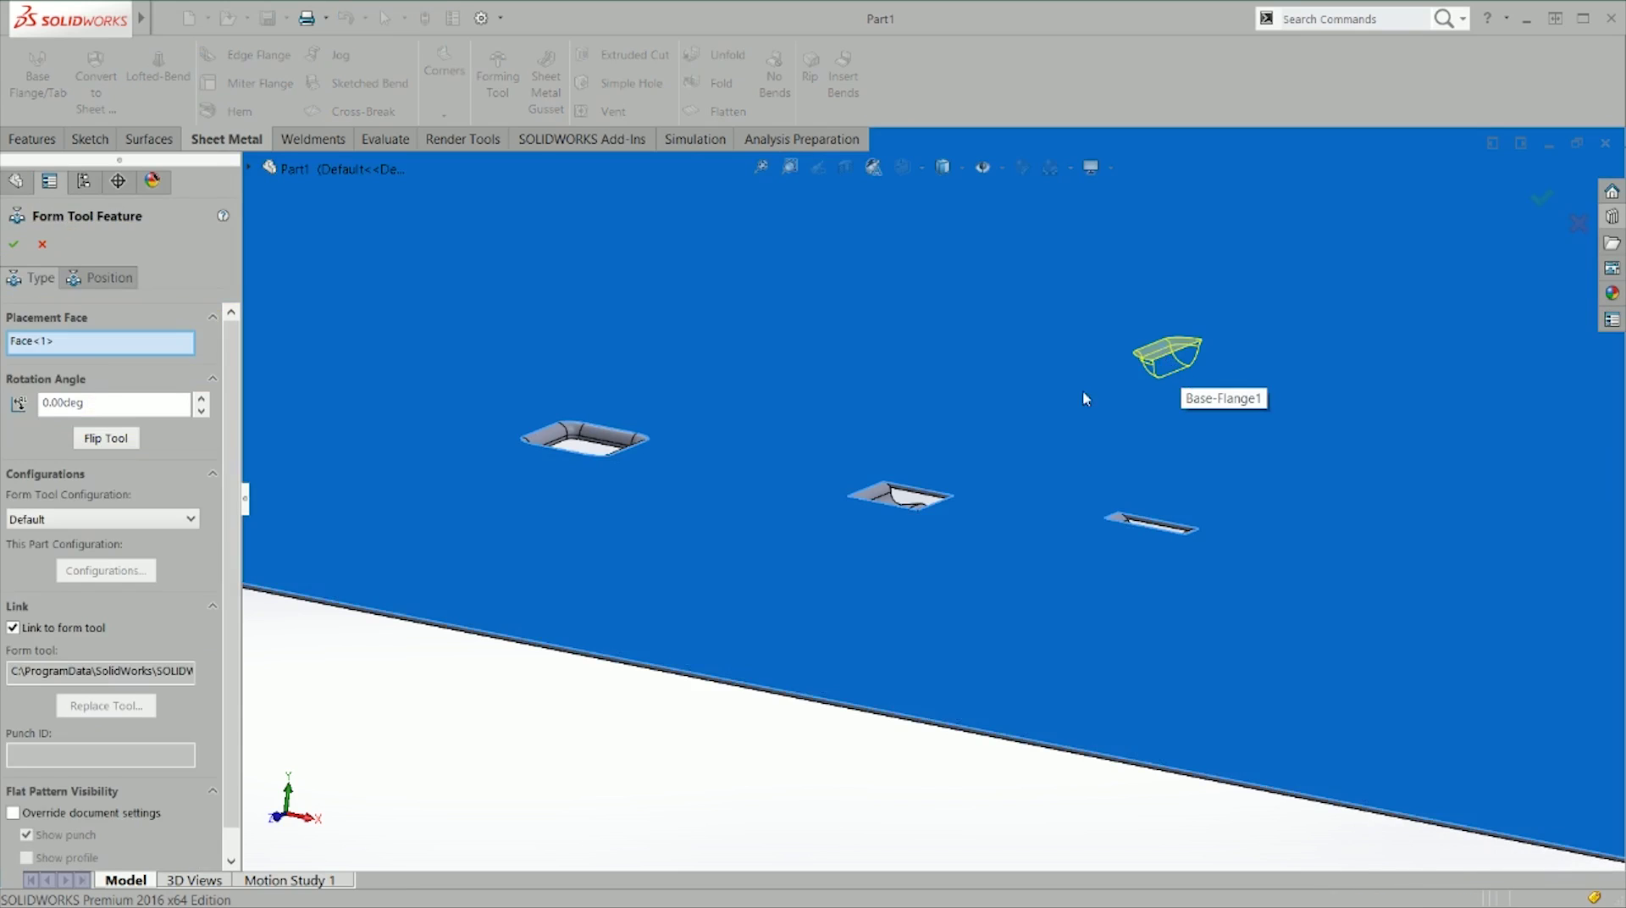
left_click(12, 245)
middle_click_drag(737, 690, 935, 619)
scroll(928, 568, "up", 4)
scroll(542, 402, "down", 2)
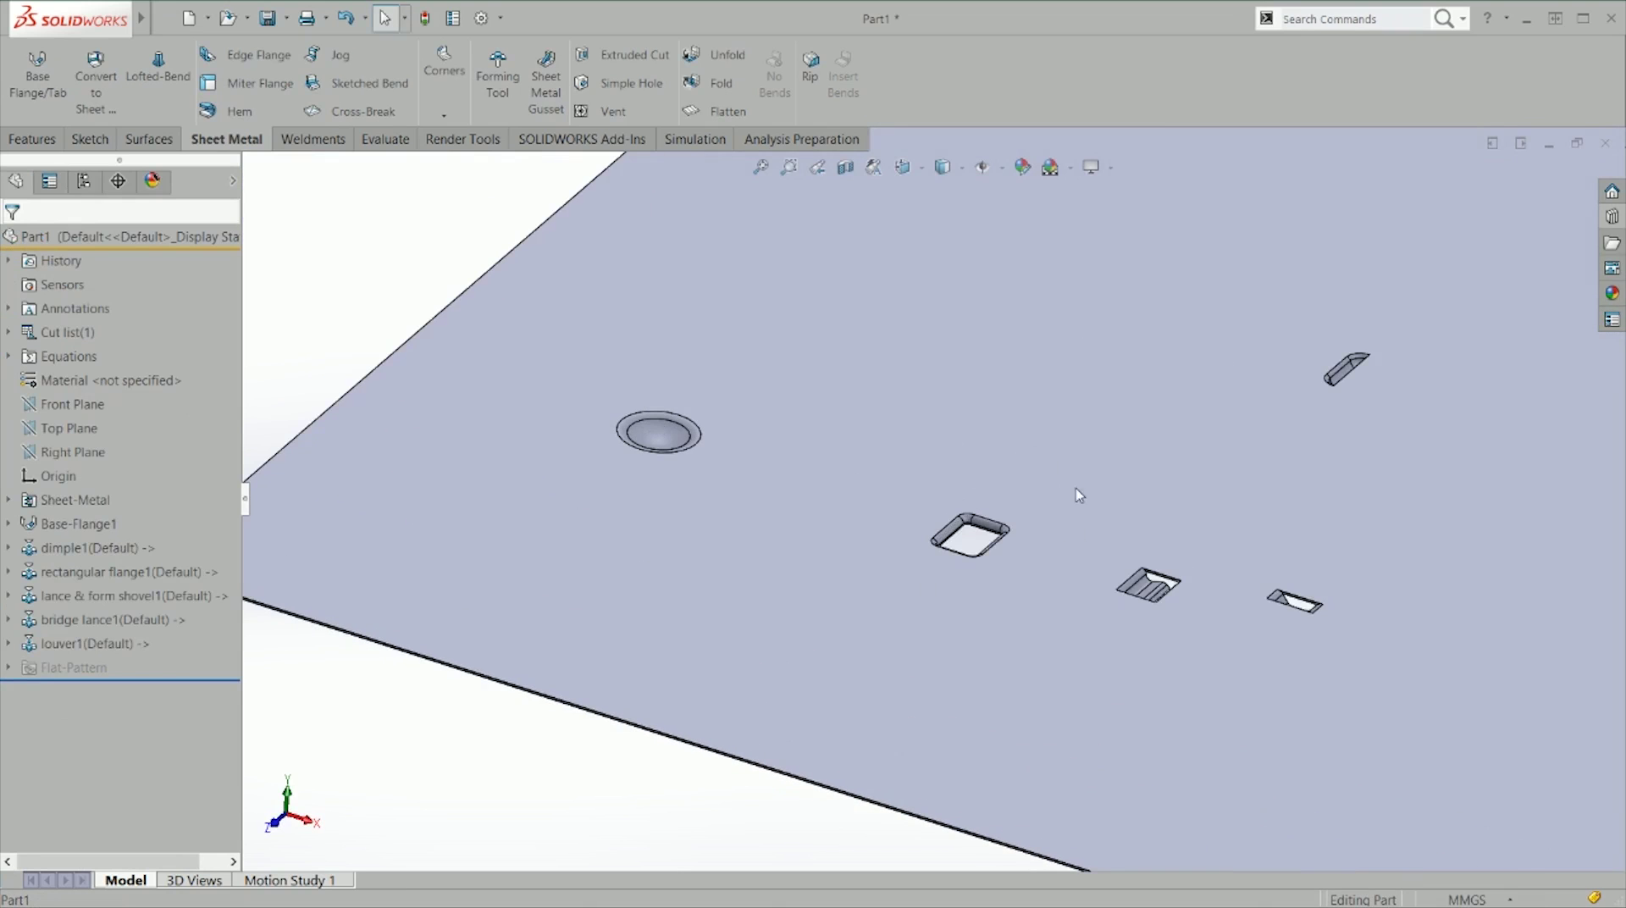
scroll(1263, 458, "up", 2)
middle_click_drag(1248, 637, 1254, 578)
scroll(1245, 574, "down", 4)
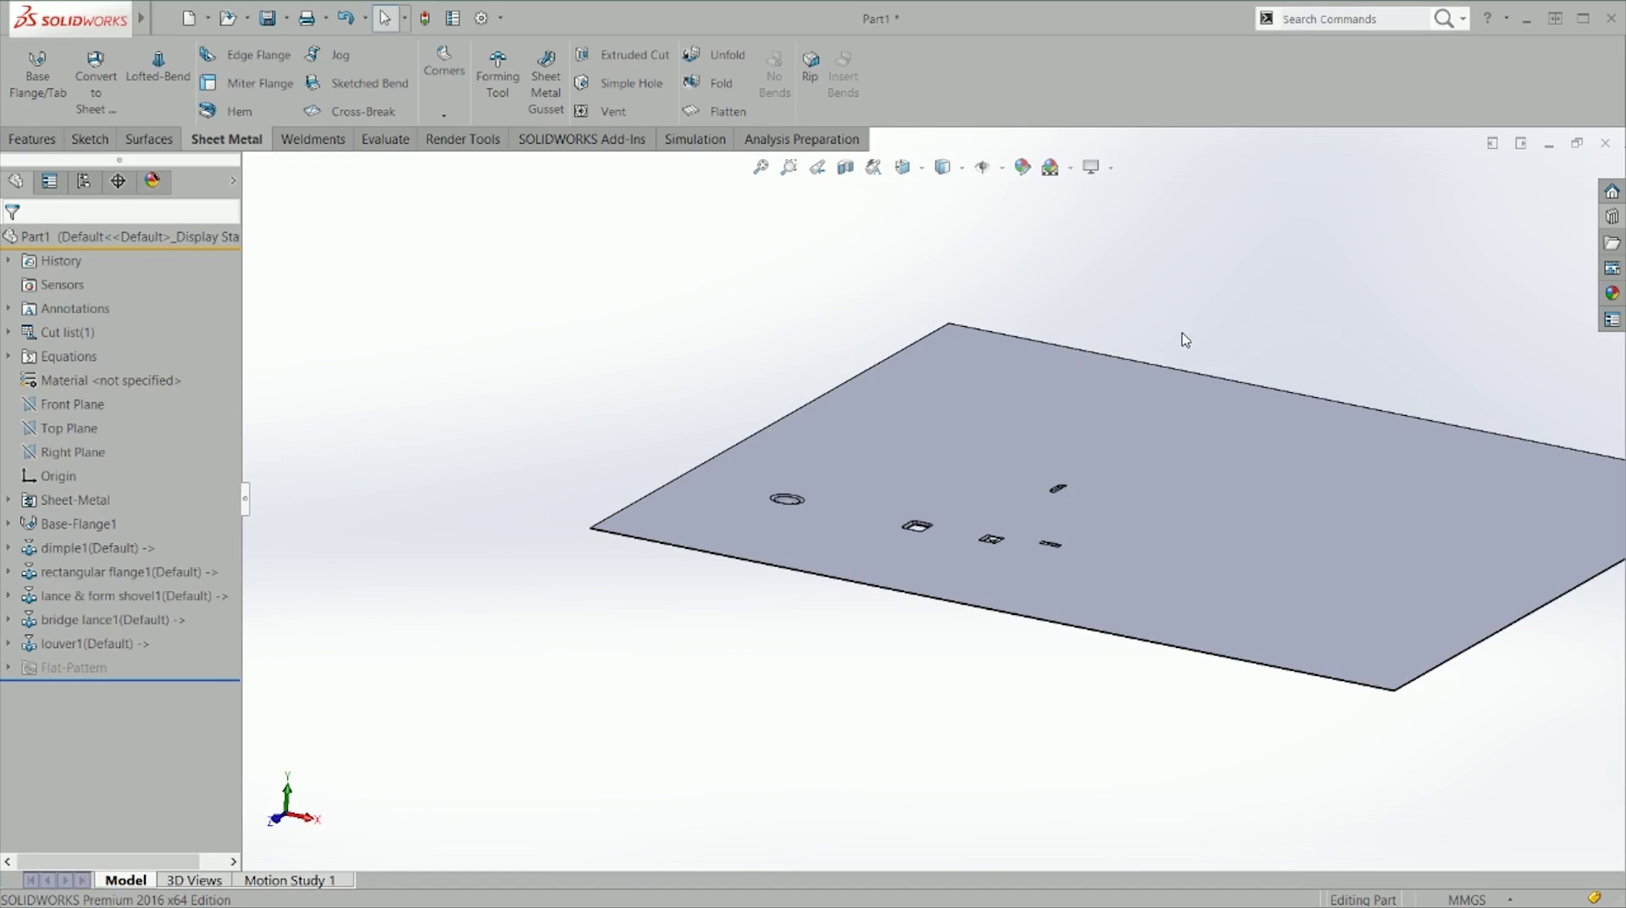
middle_click_drag(1134, 442, 1129, 508)
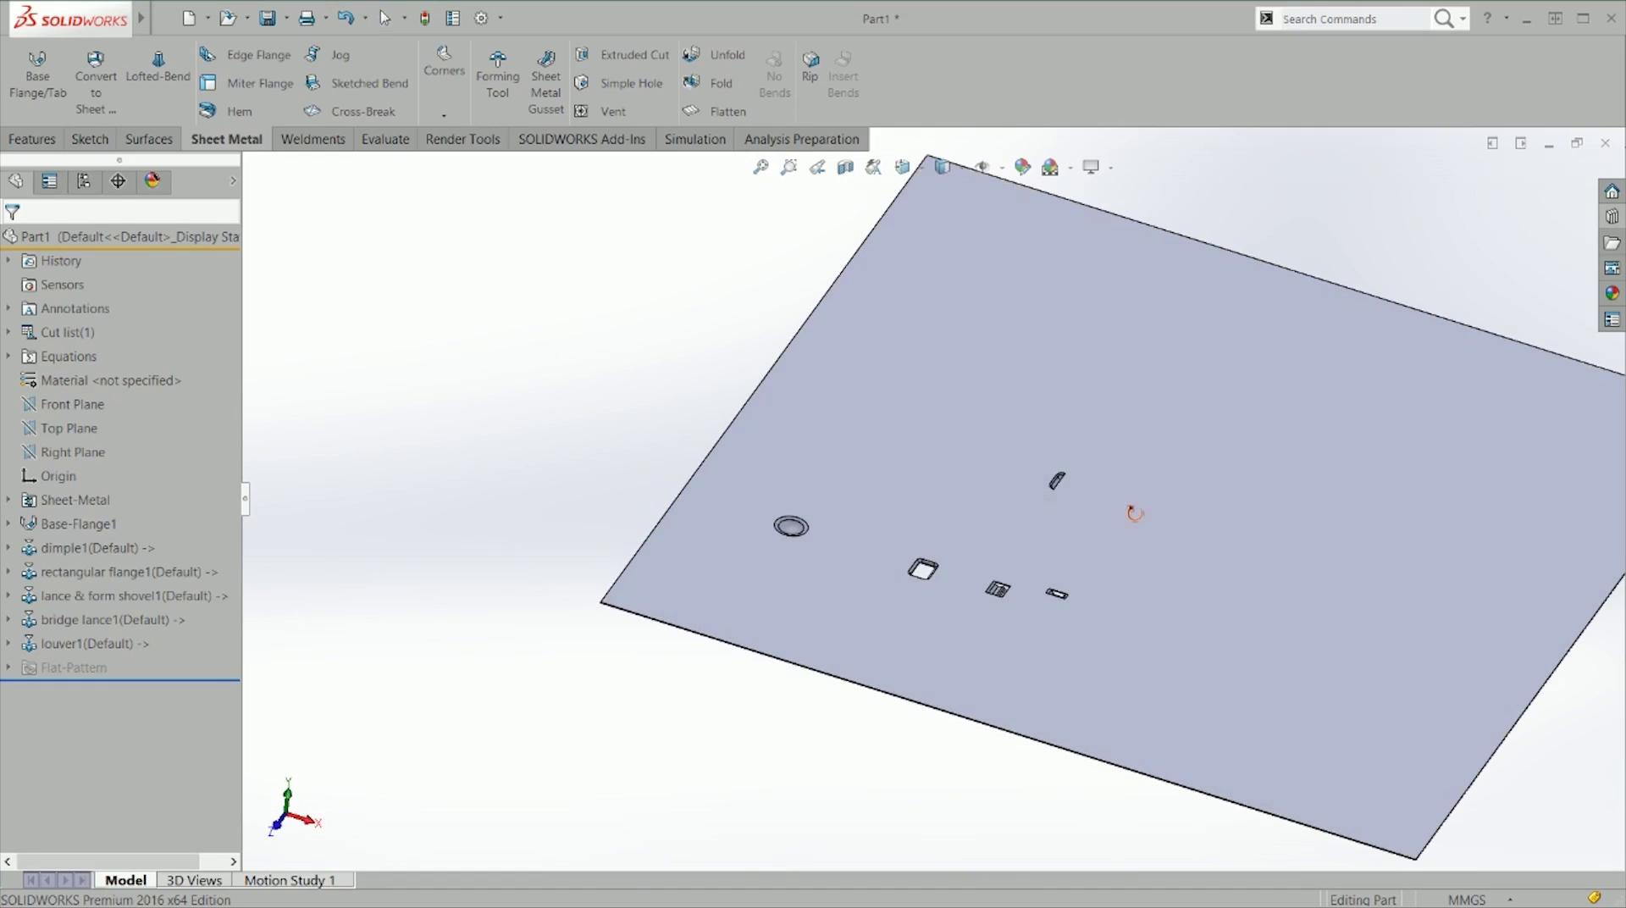
Step: Close the sheet metal part without saving it and create a new part document
key("ctrl+w")
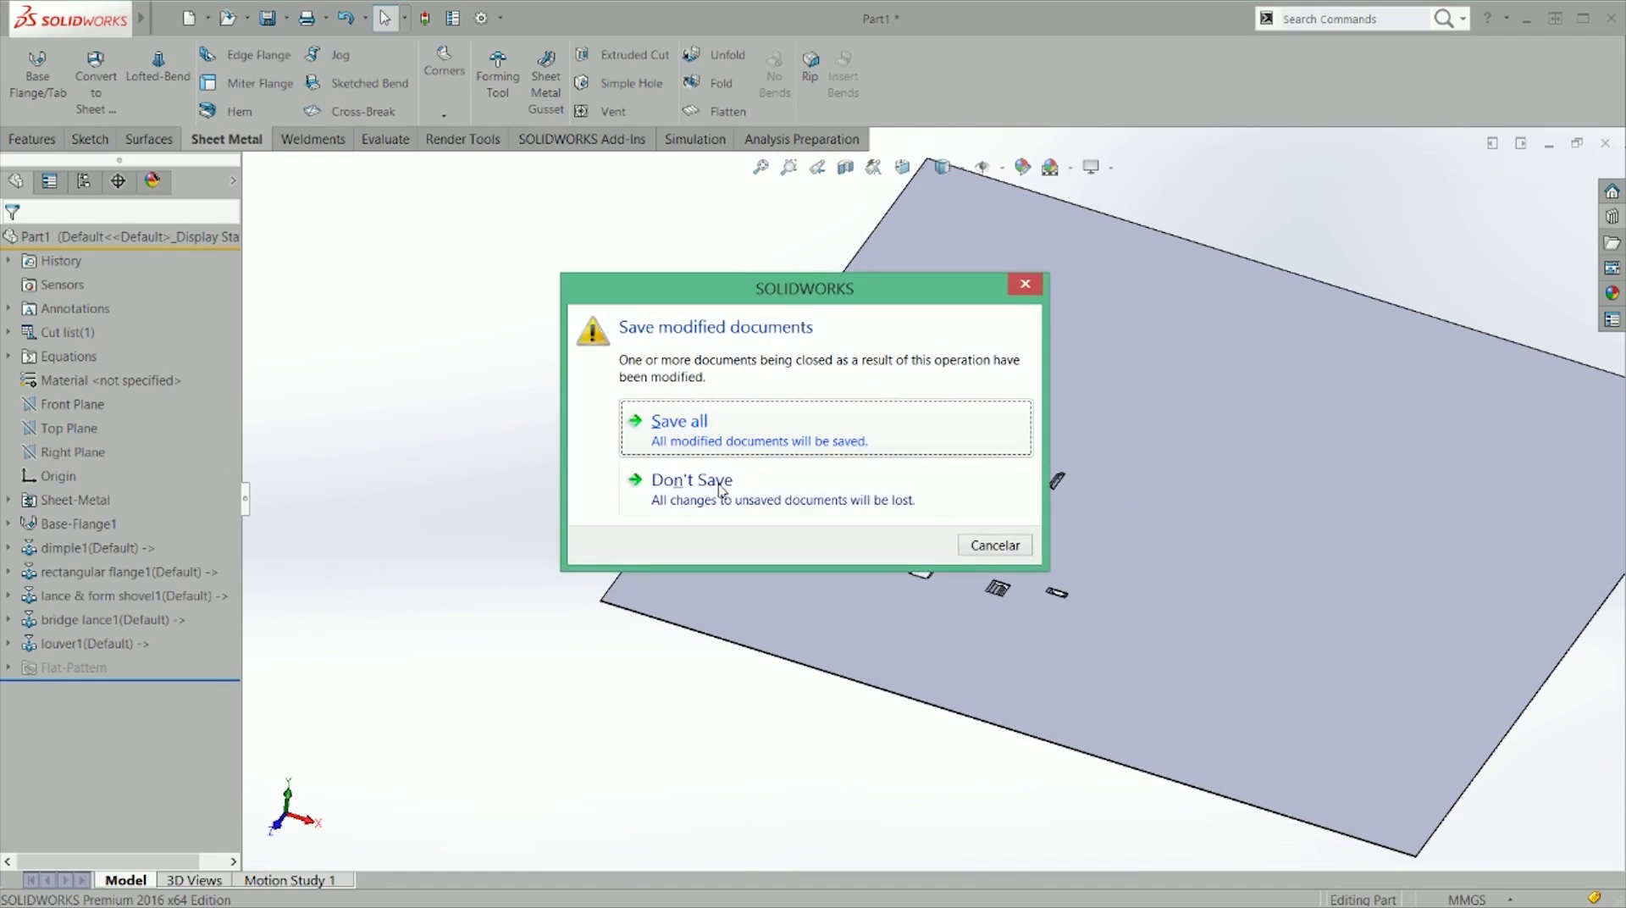
left_click(722, 489)
key("ctrl+n")
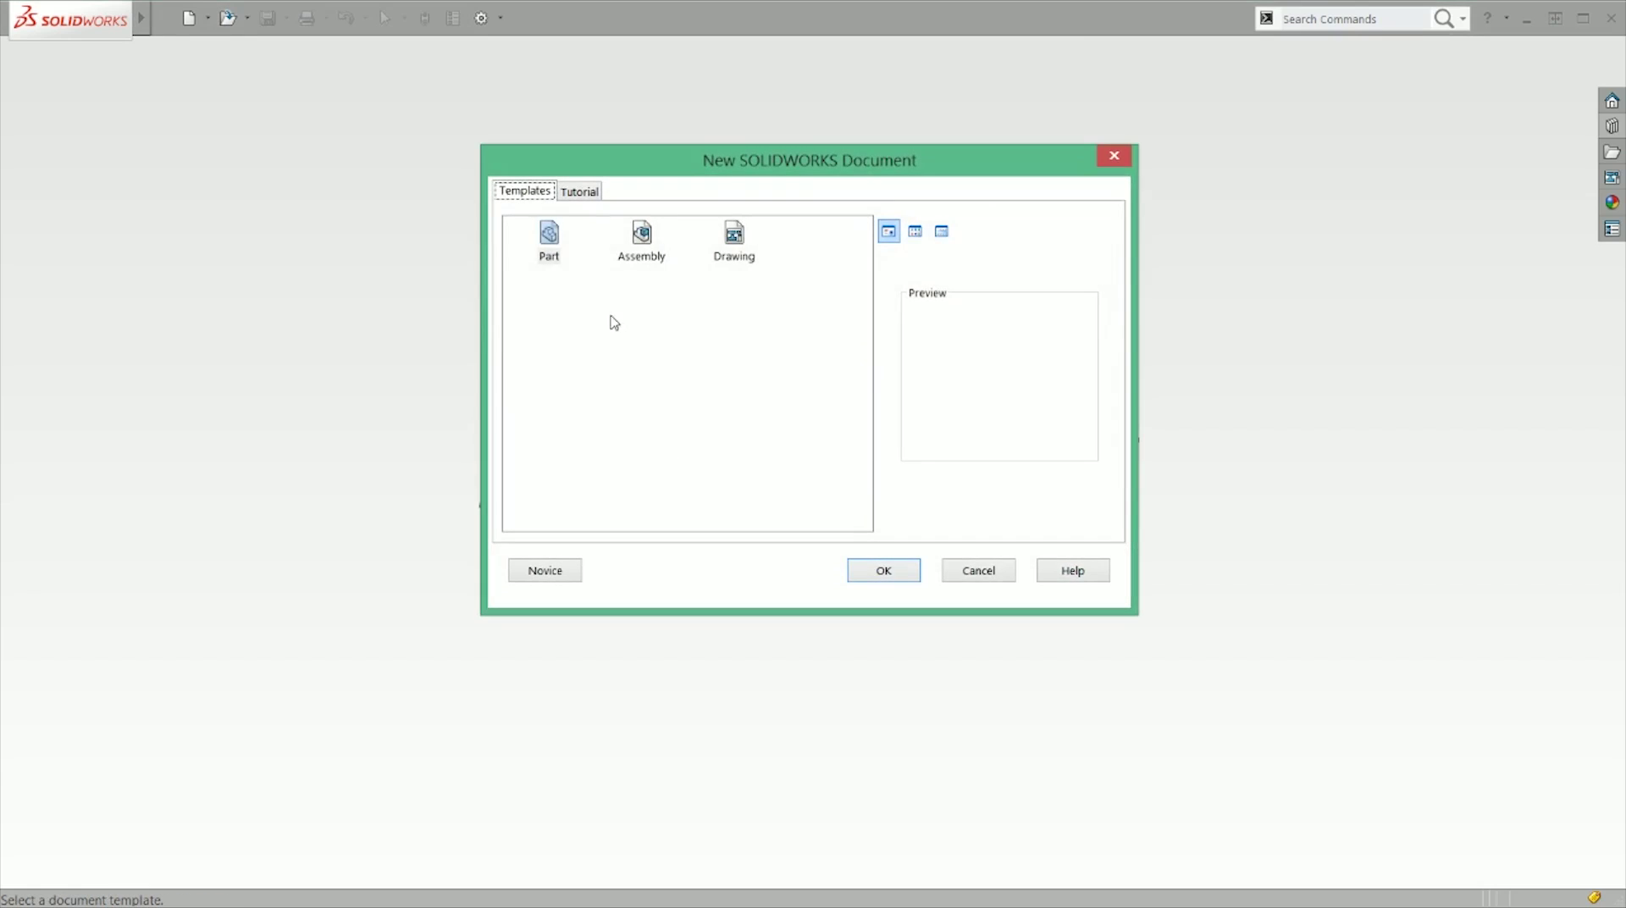
double_click(550, 237)
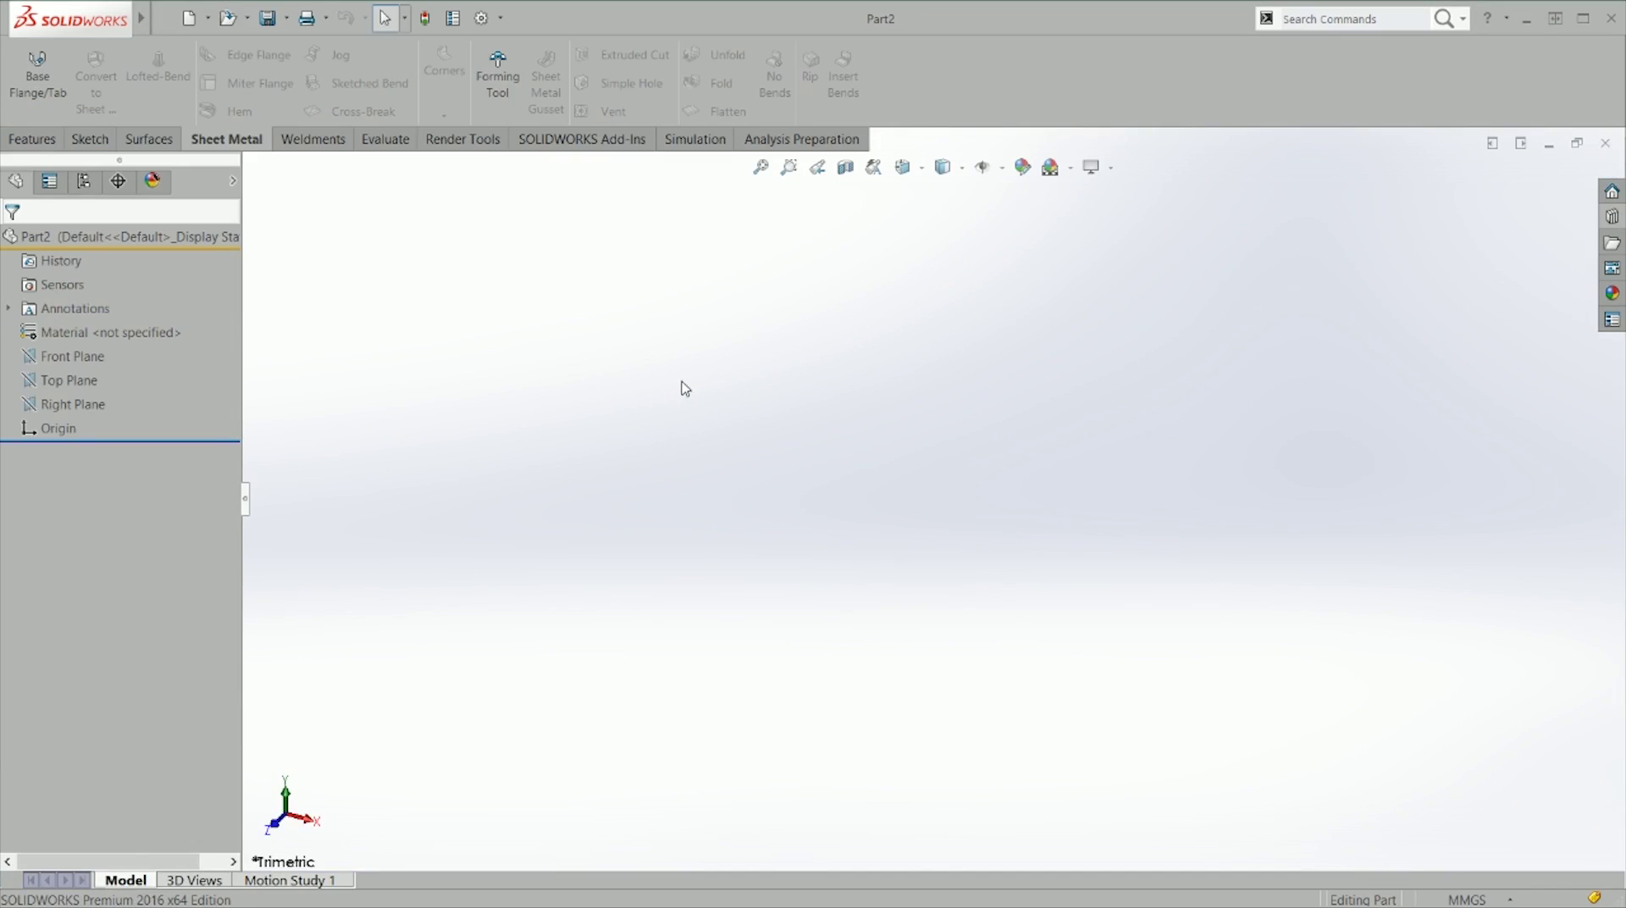
Step: Sketch a right triangle on the Right Plane with its right angle at the origin, about 26 mm high and 57 mm long
right_click_drag(628, 435, 581, 449)
left_click(1019, 302)
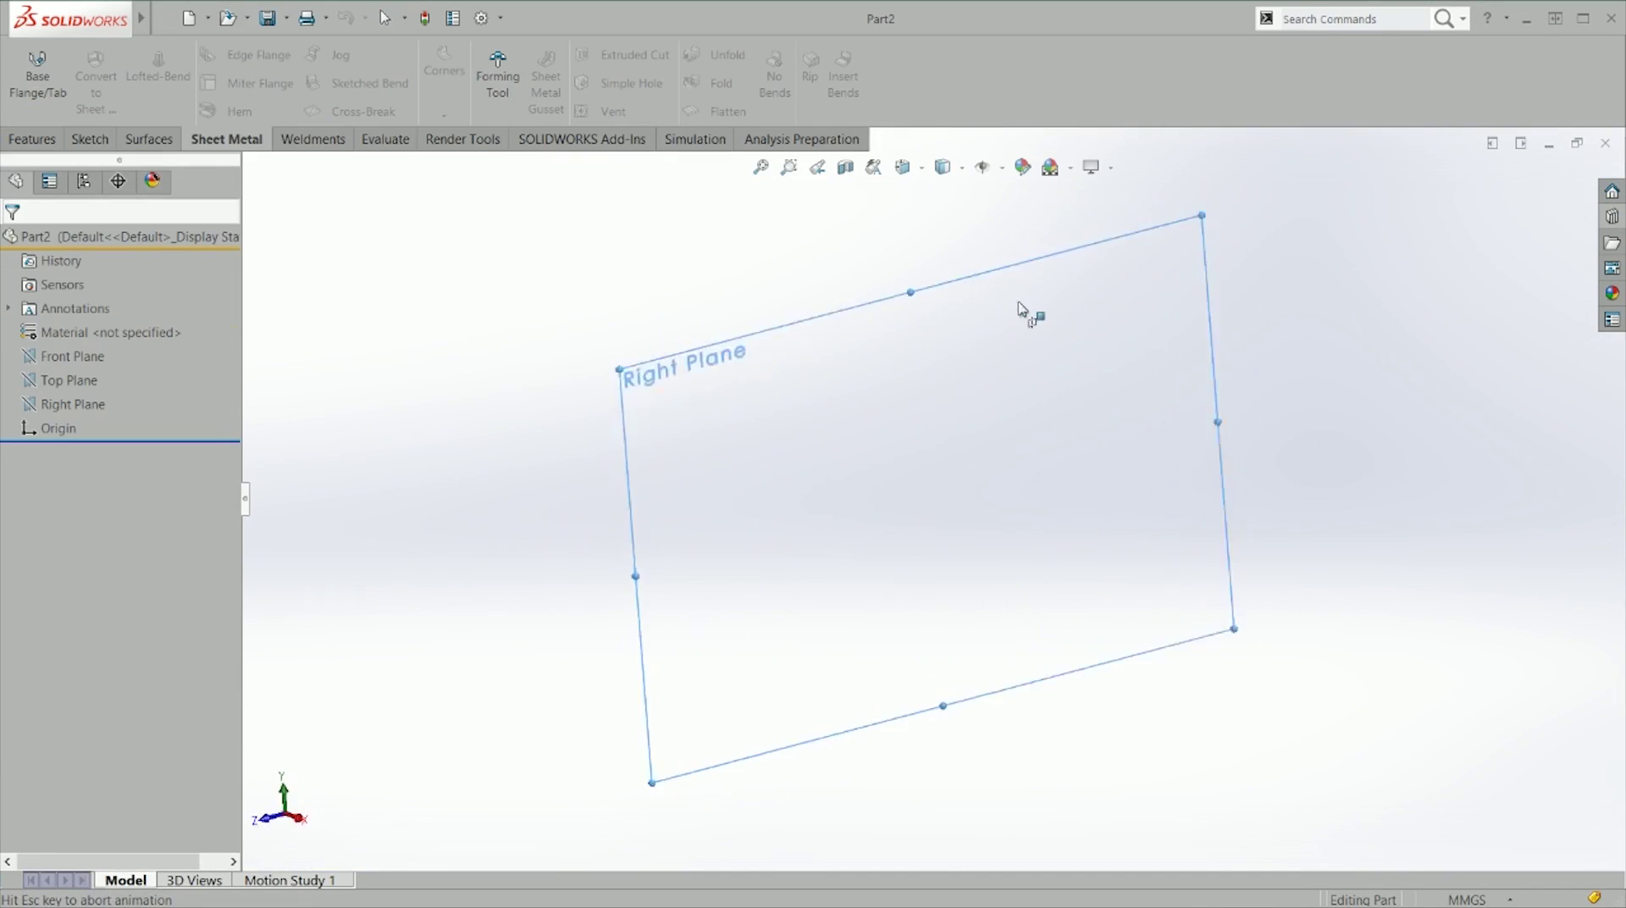
key("l")
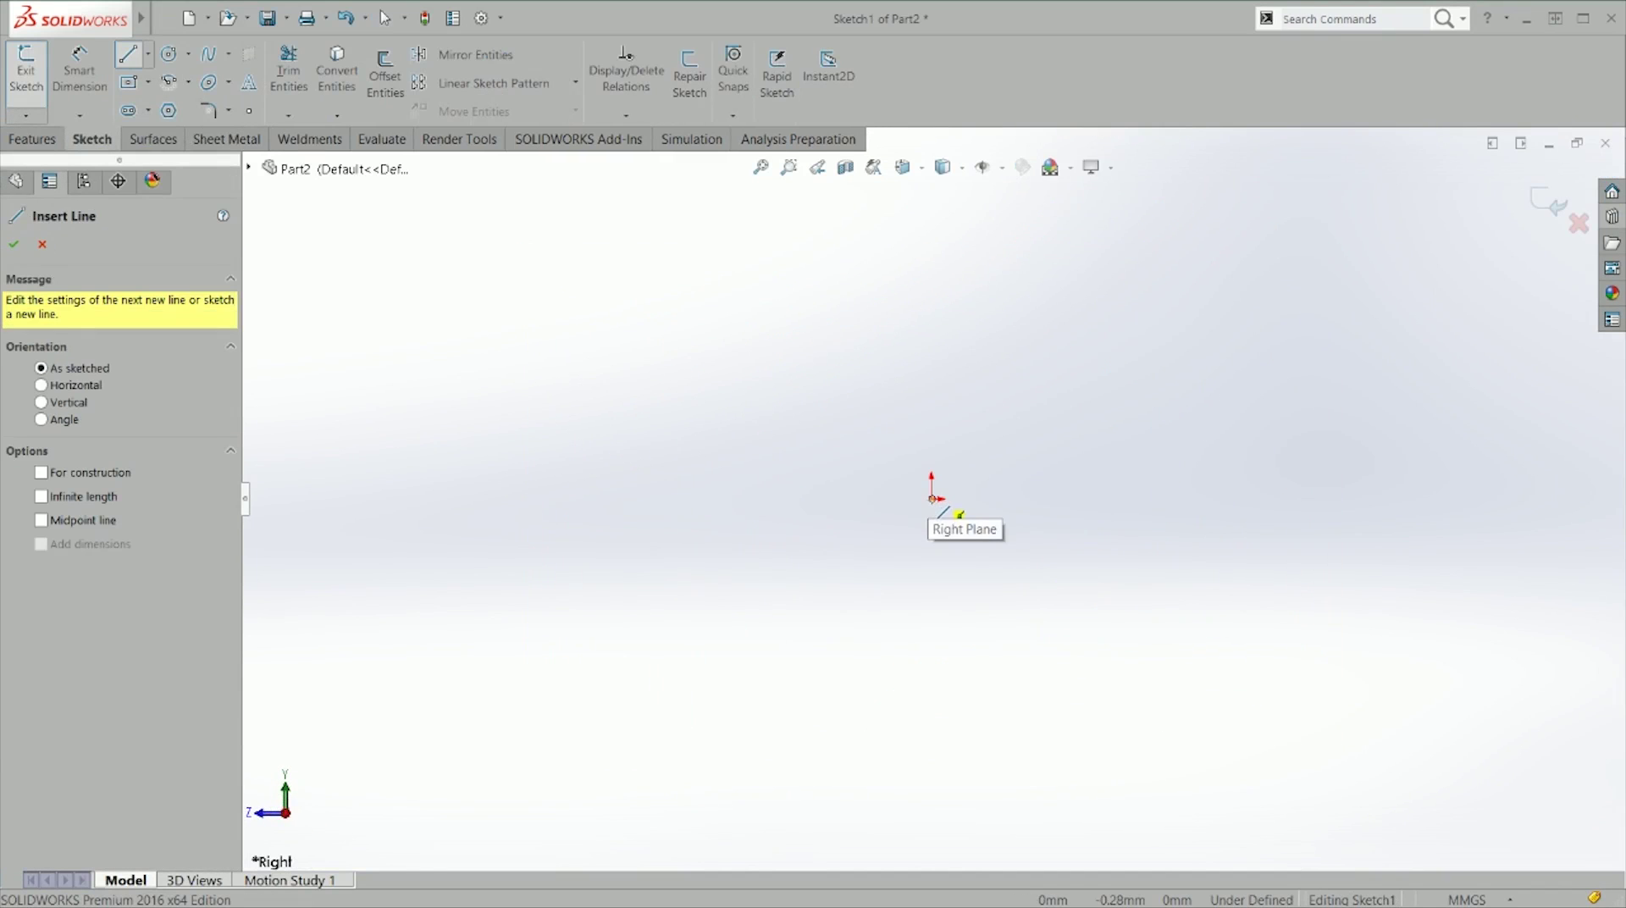
left_click(932, 499)
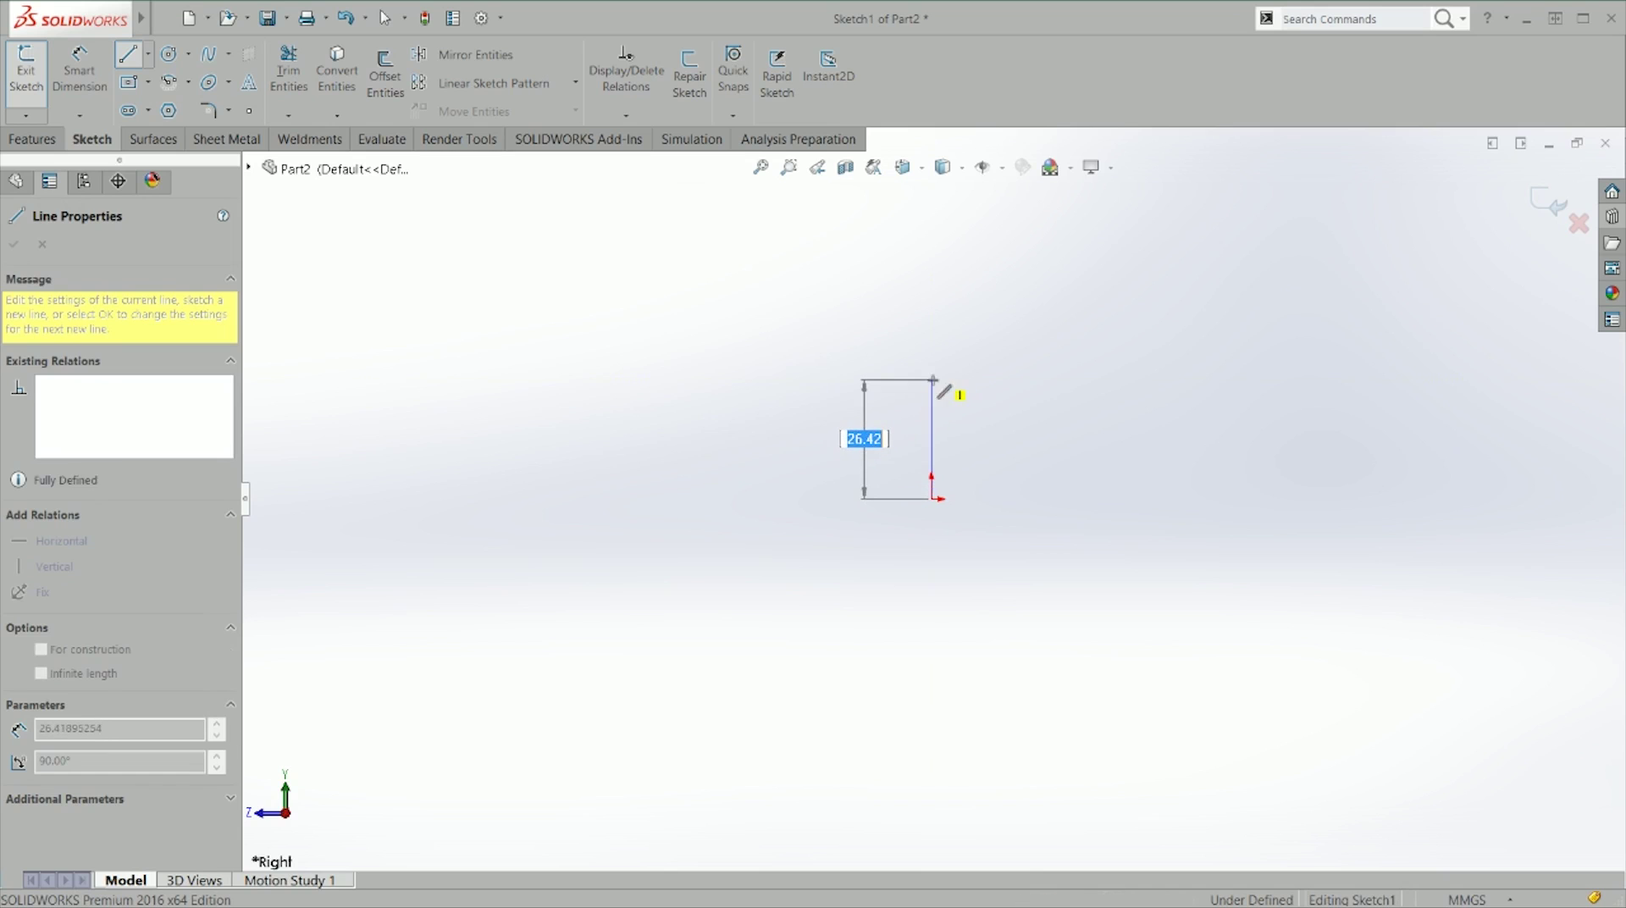
left_click(932, 380)
left_click(1192, 499)
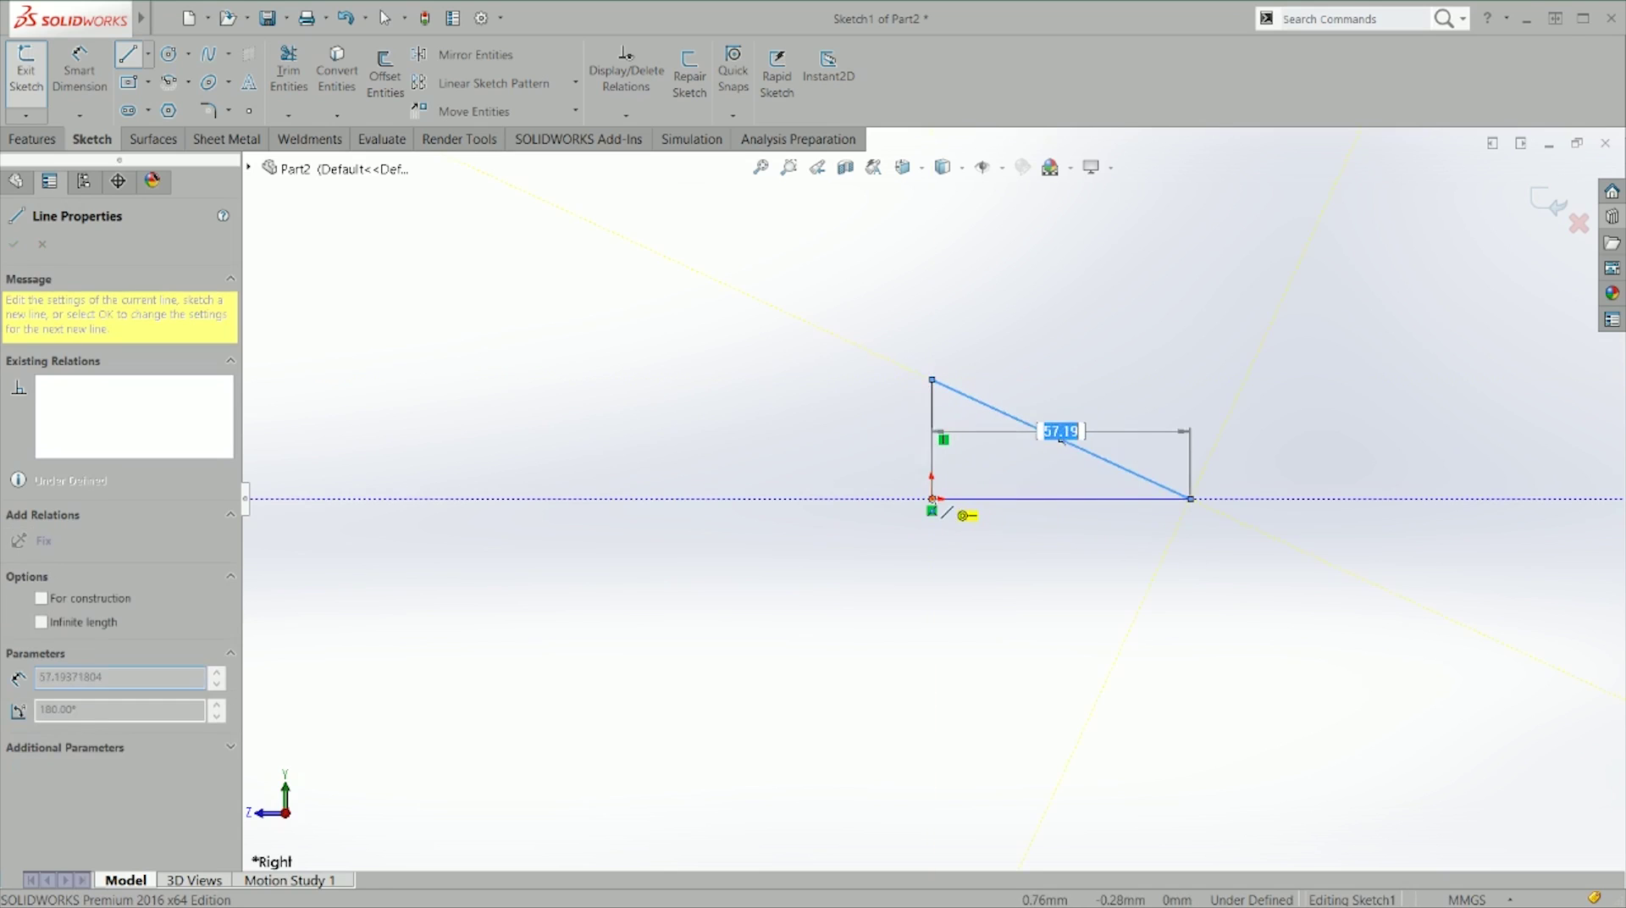
left_click(932, 498)
key("Escape")
Step: Dimension the triangle's horizontal base as 60 mm
key("d")
left_click(999, 507)
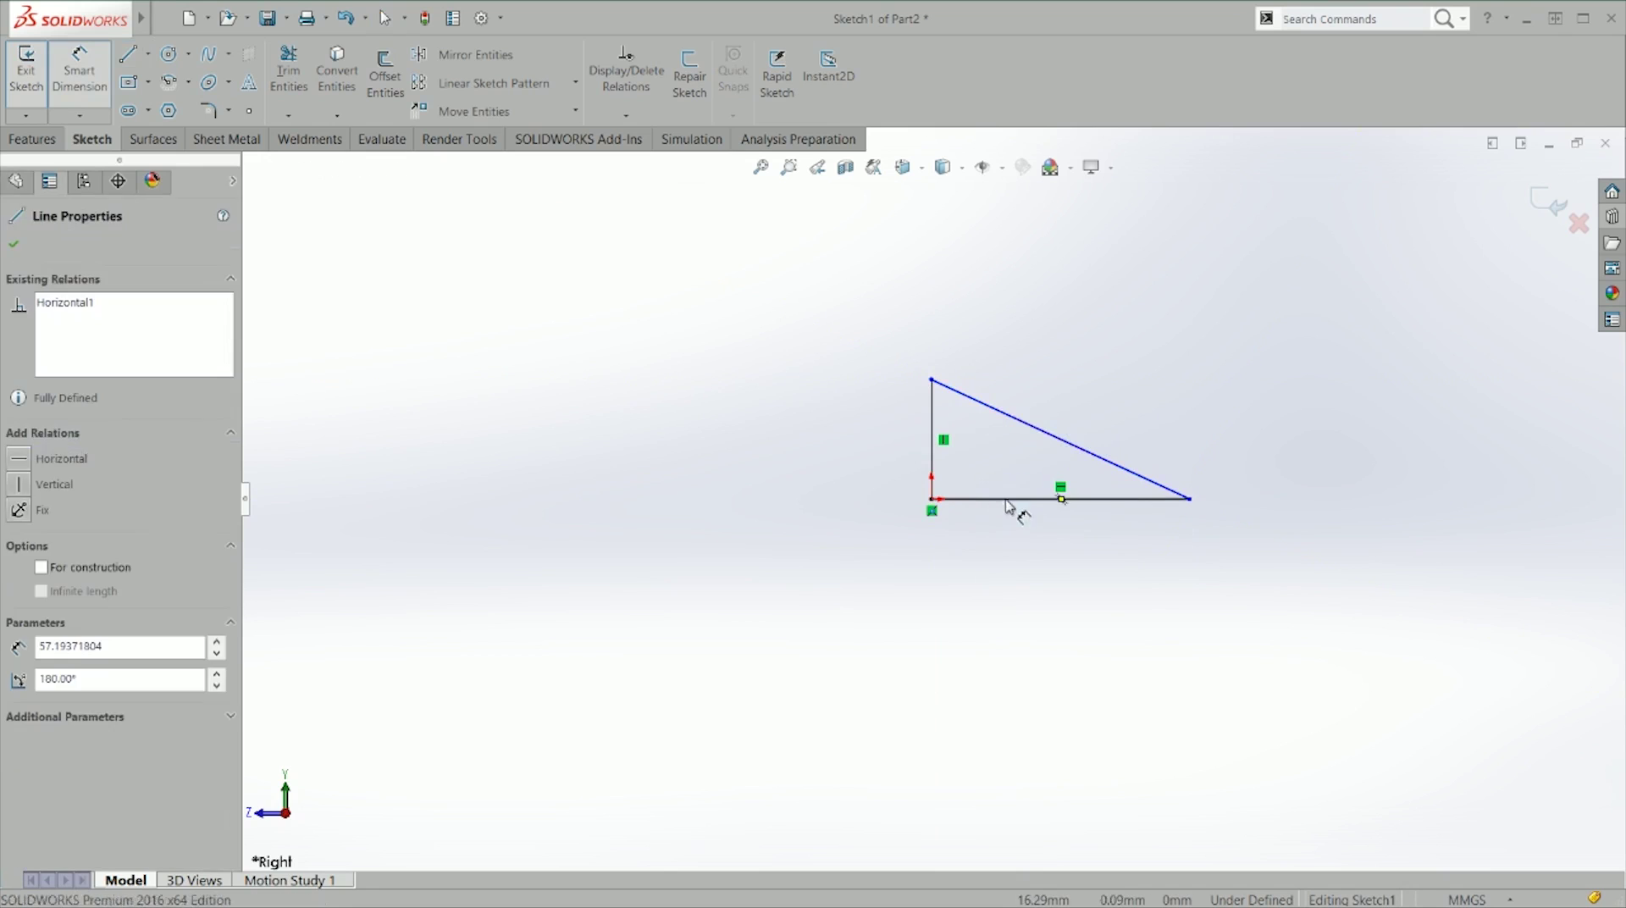
left_click(1001, 588)
key("Return")
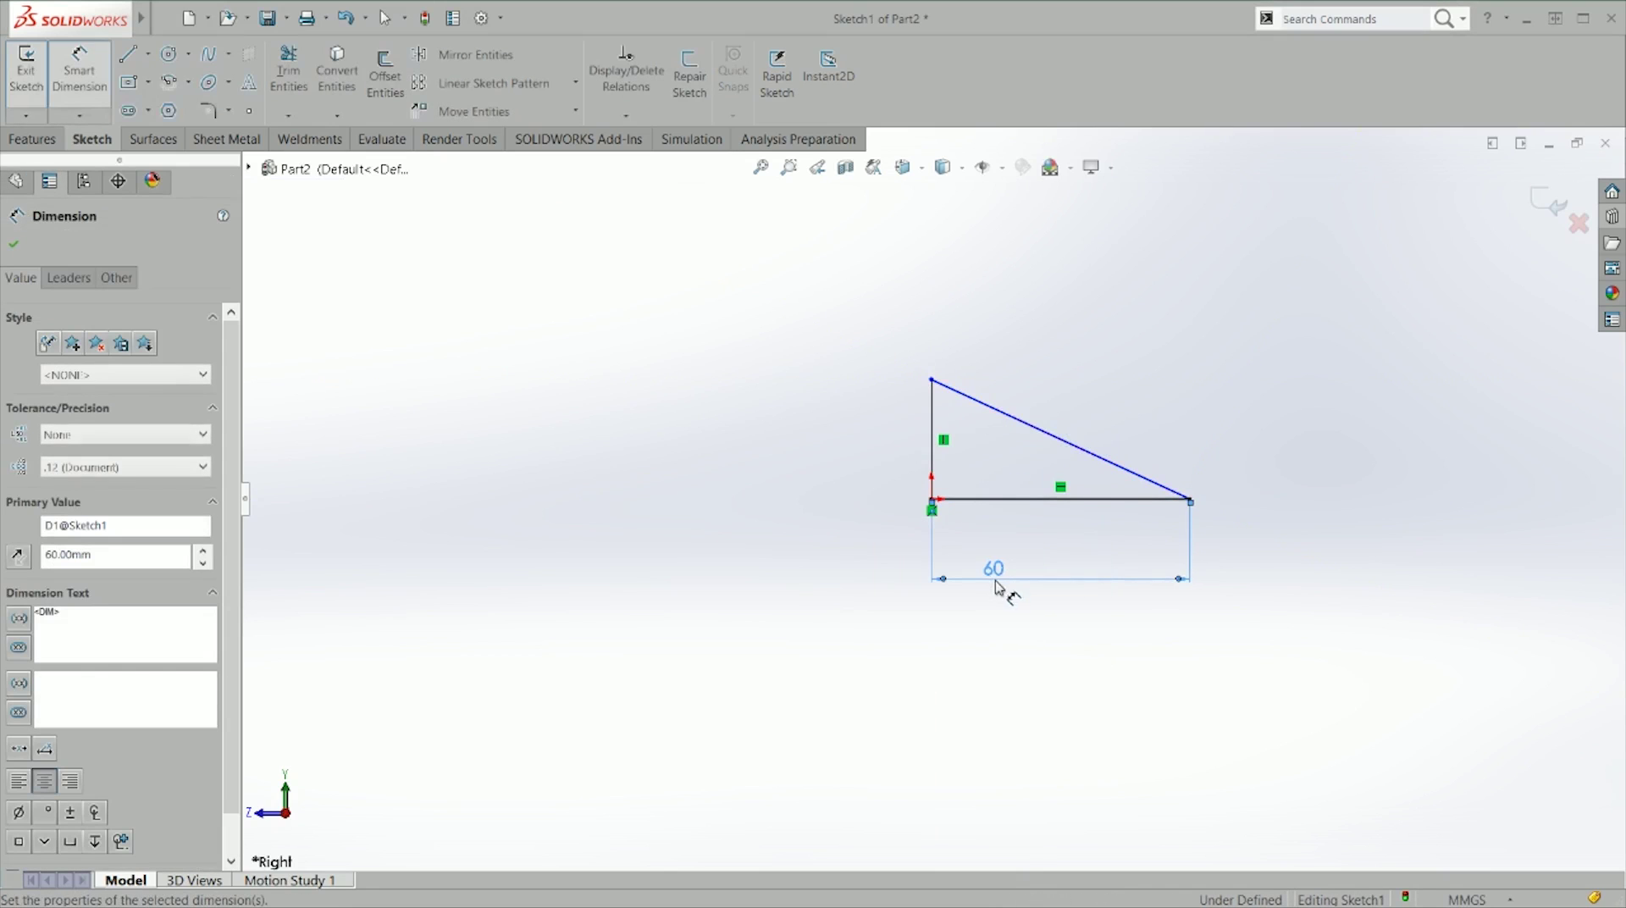
Step: Dimension the triangle's vertical side and set its height to 2 mm
left_click(933, 436)
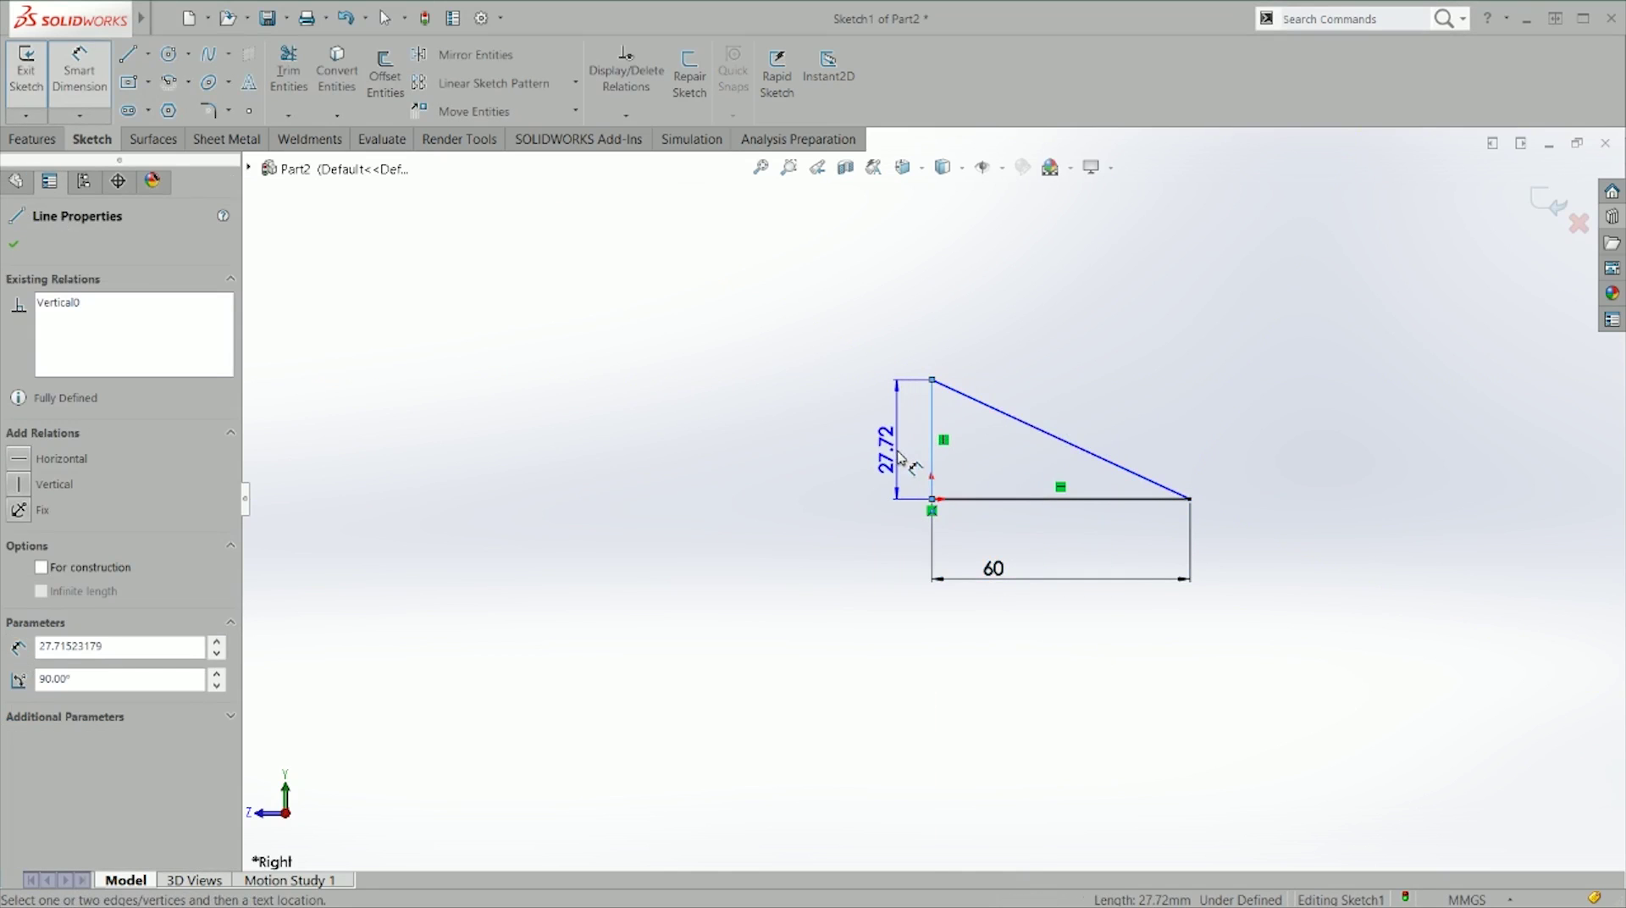
key("Escape")
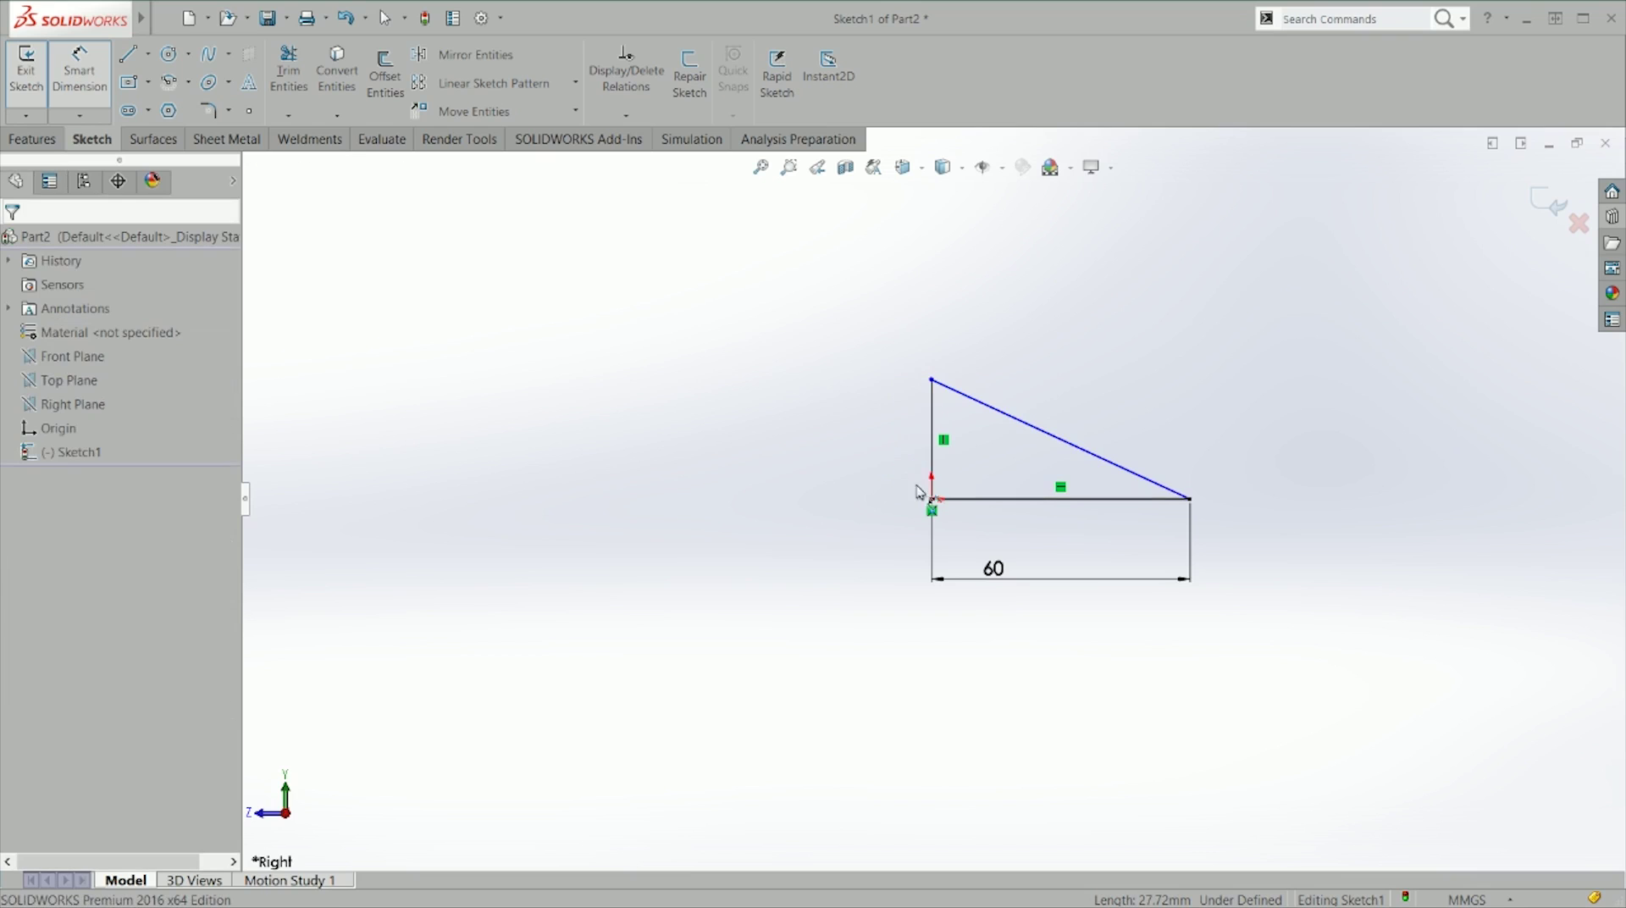
left_click(934, 406)
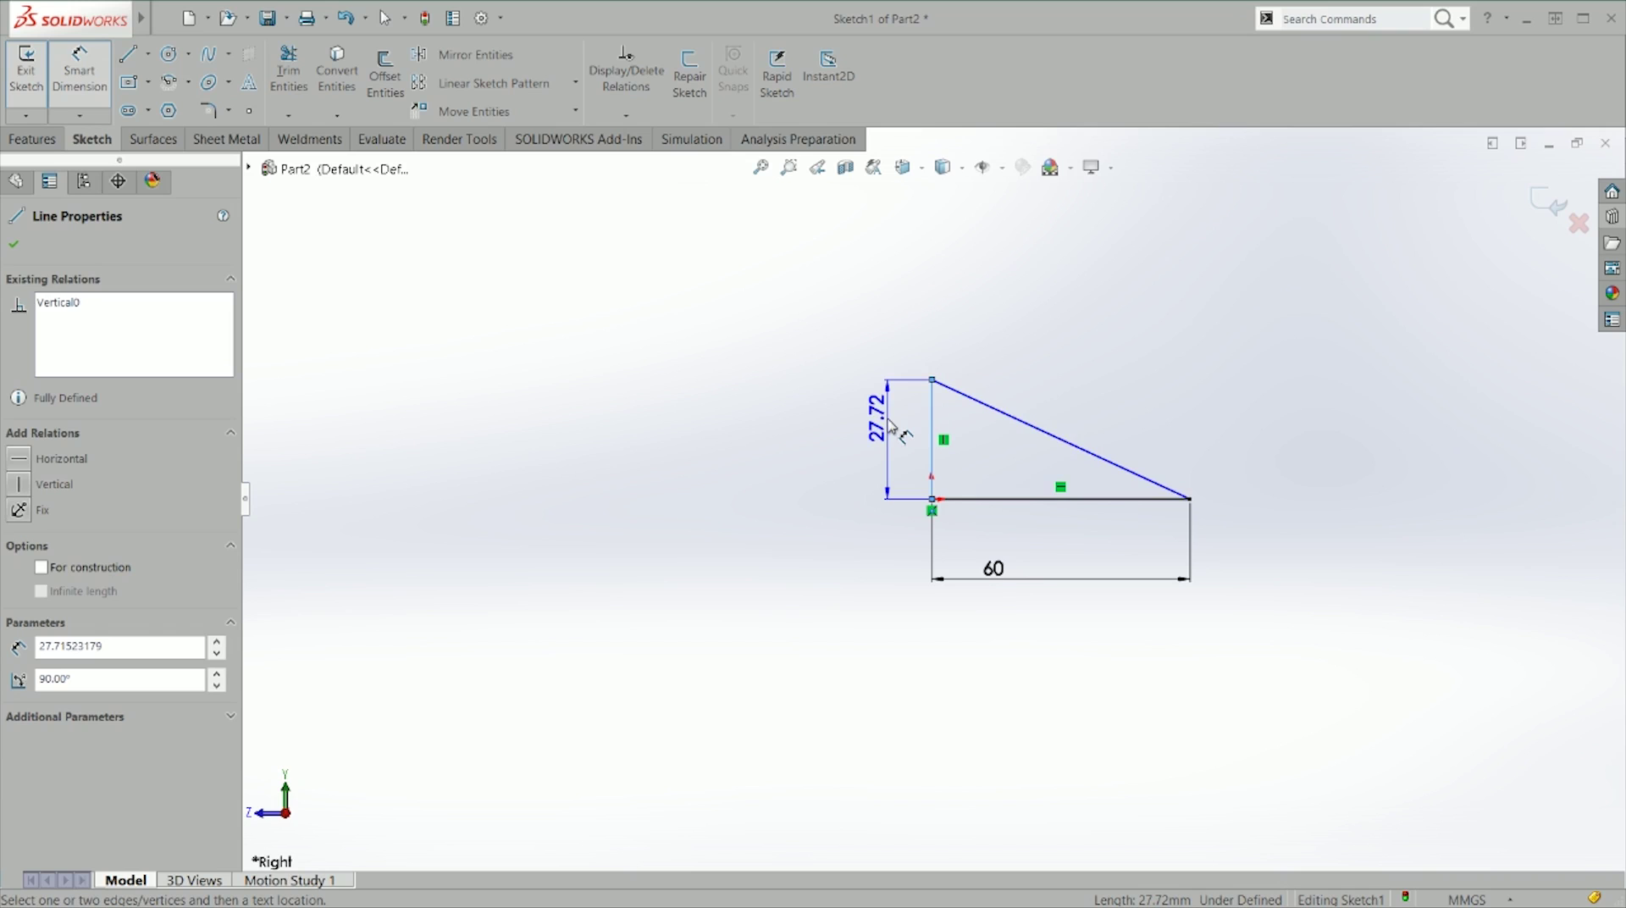
left_click(890, 437)
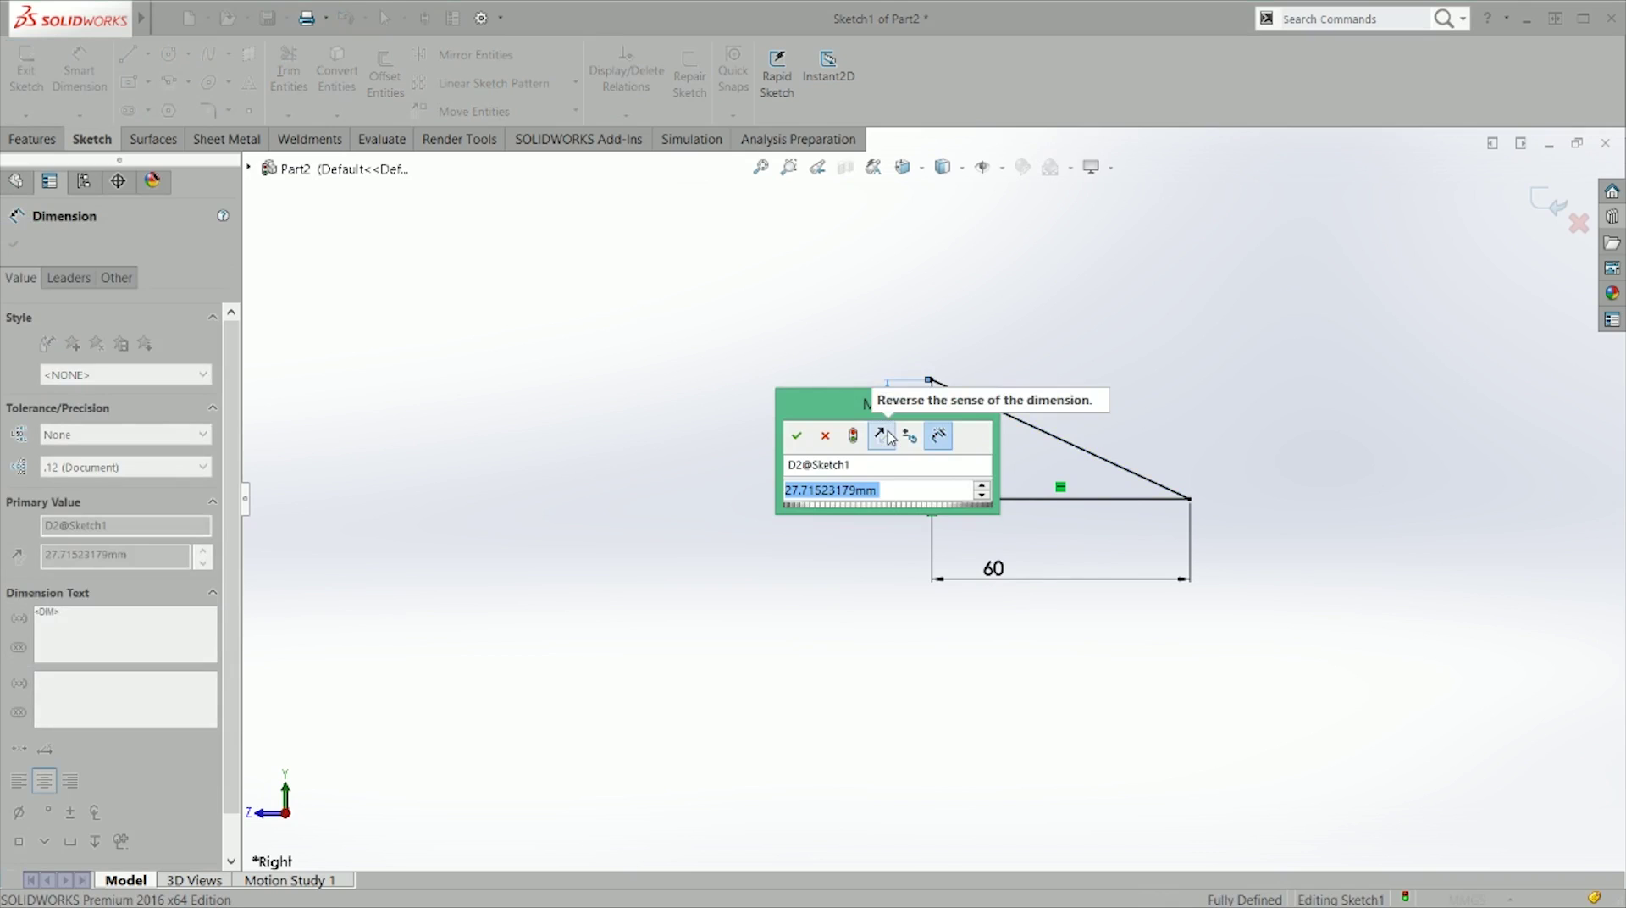
type("4")
key("BackSpace")
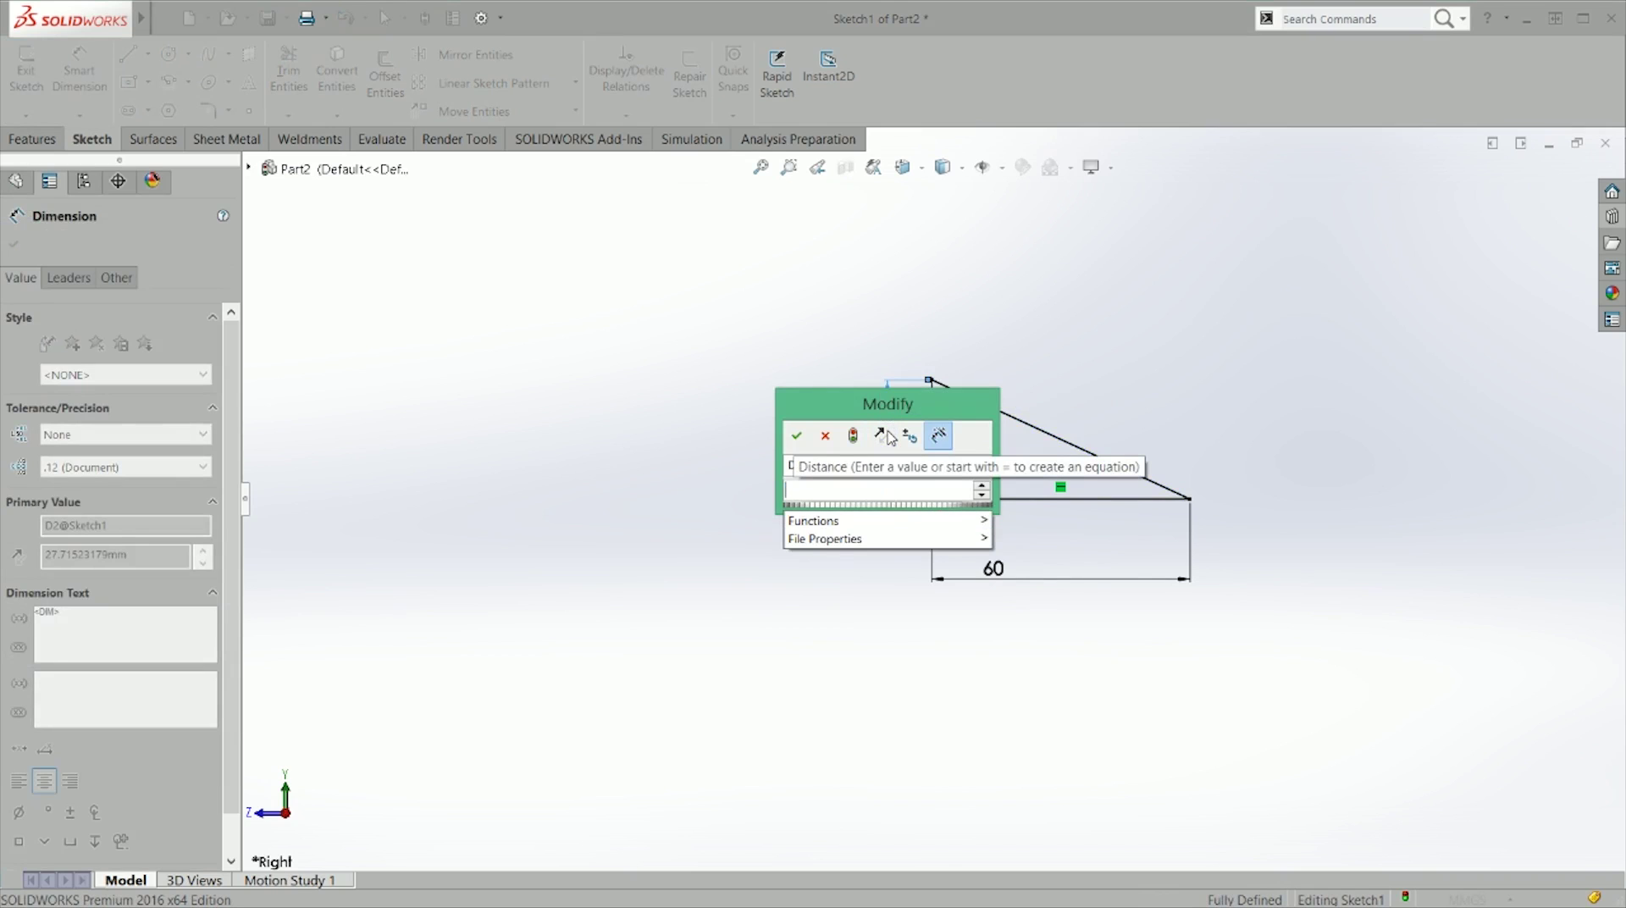
type("2")
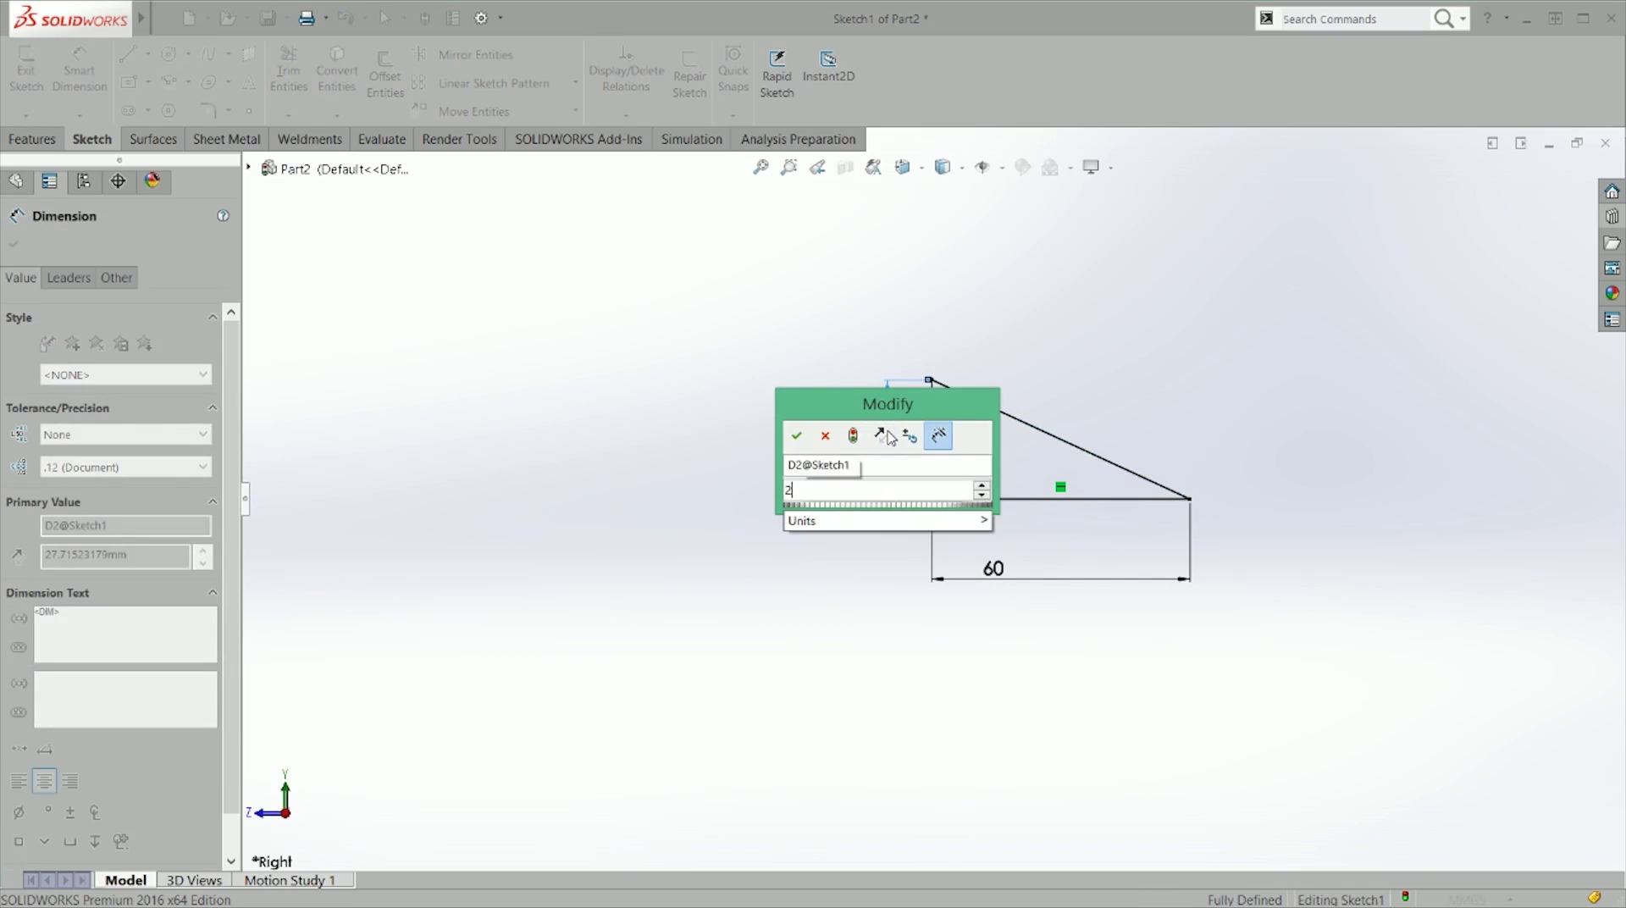
key("Return")
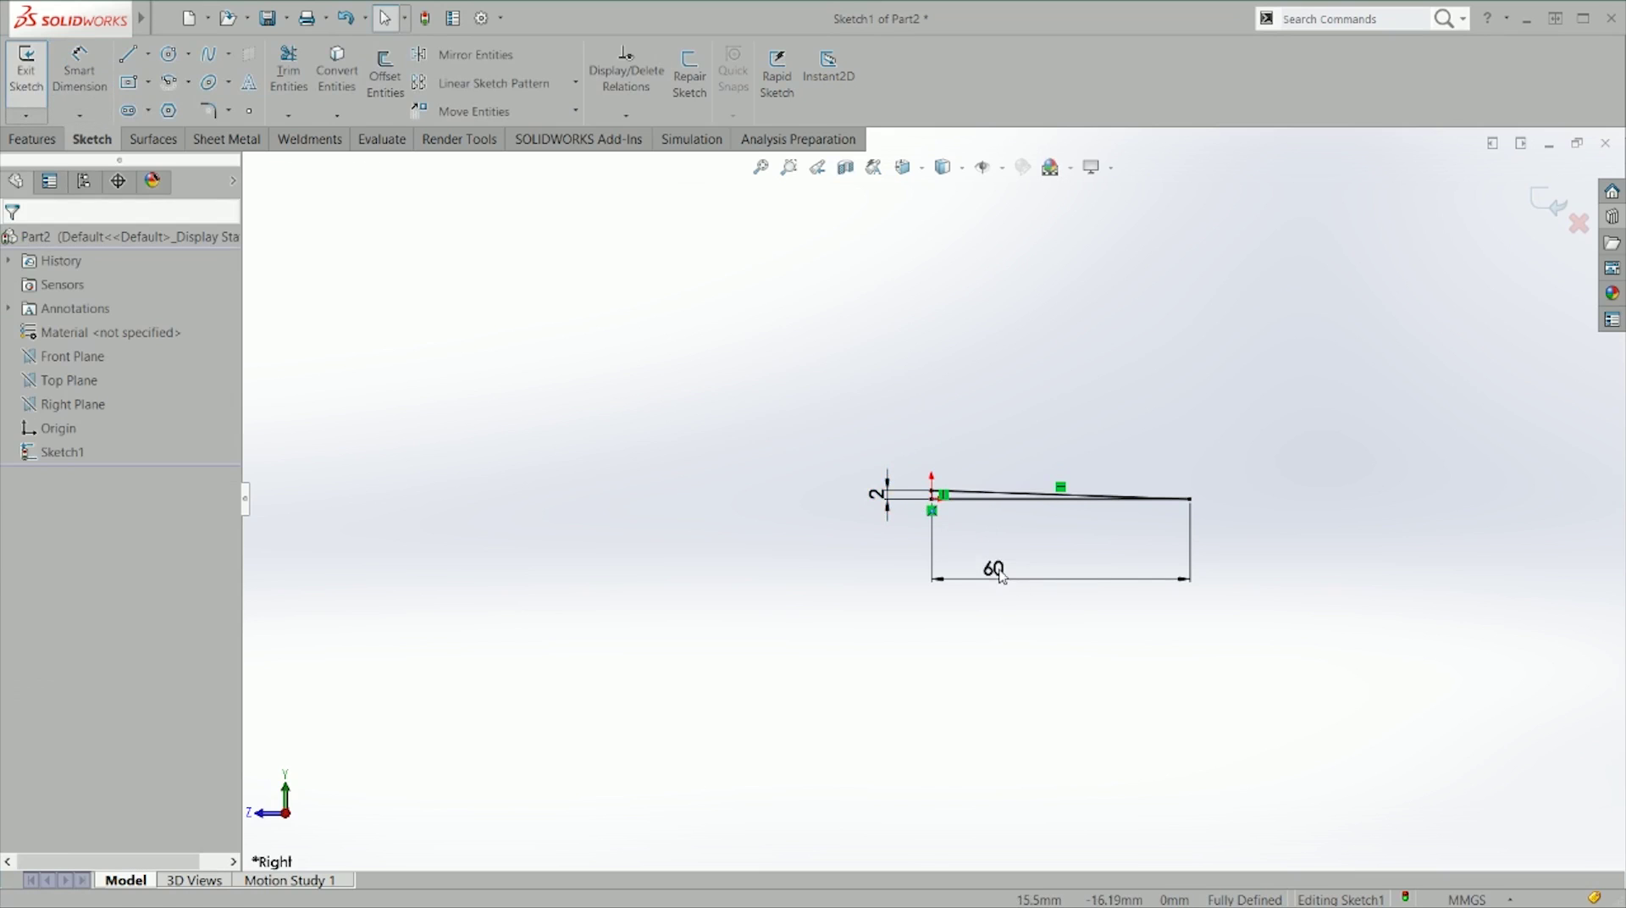
Step: Set the length of the triangle's base to 10 mm
double_click(1001, 577)
type("10")
key("Return")
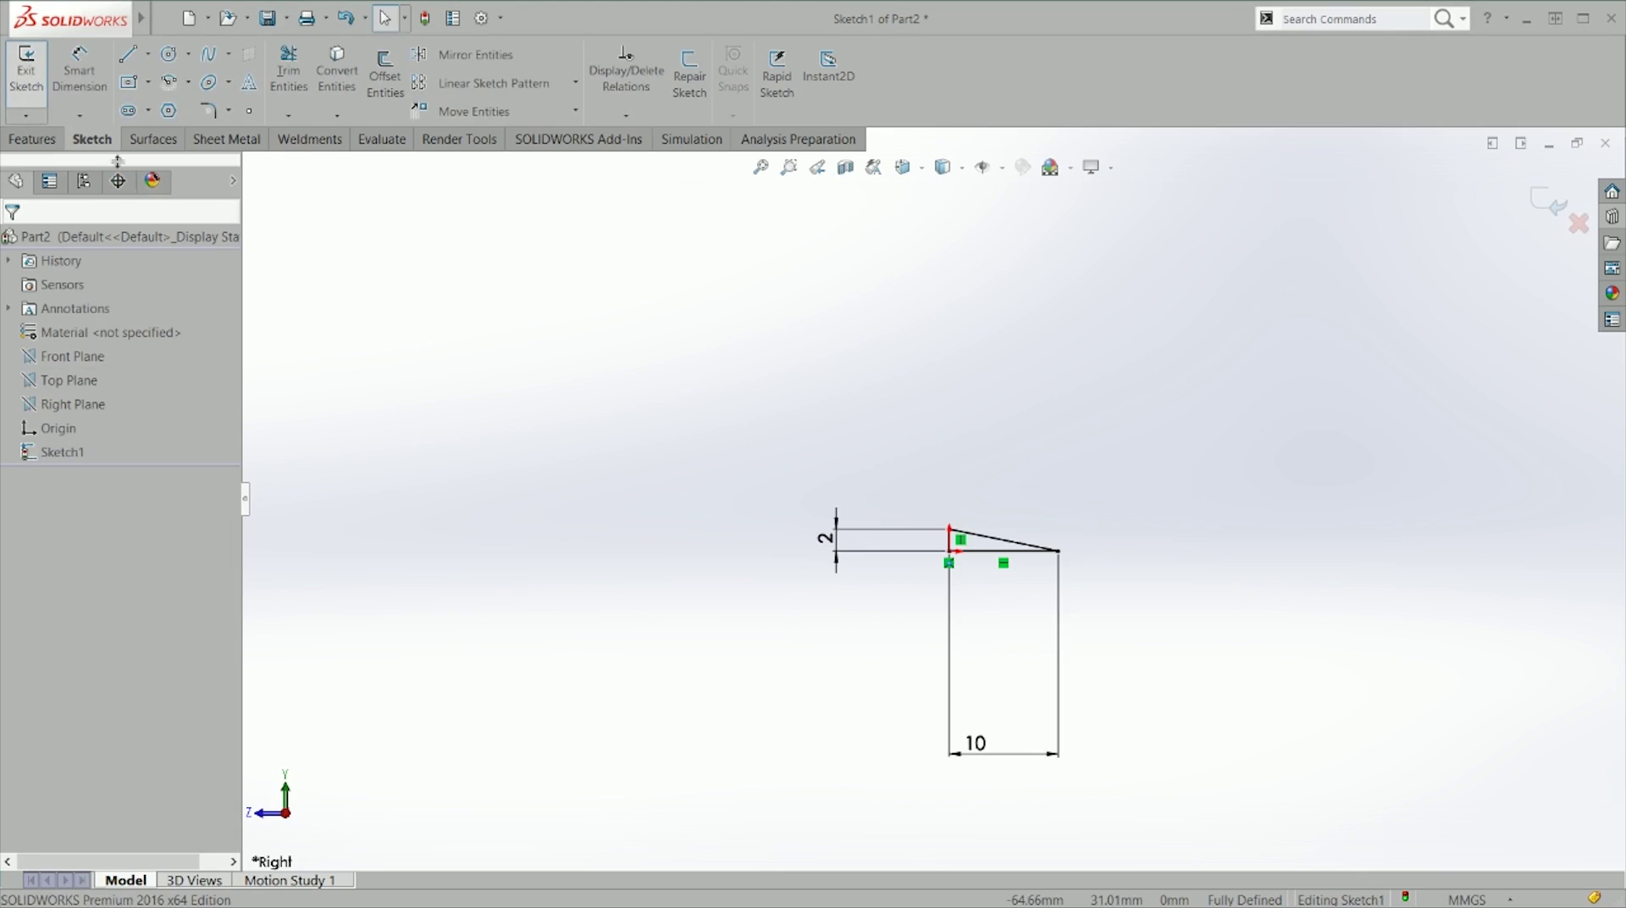
Step: Revolve the triangle profile 360 degrees about its vertical side to make a shallow solid cone
left_click(32, 139)
left_click(98, 75)
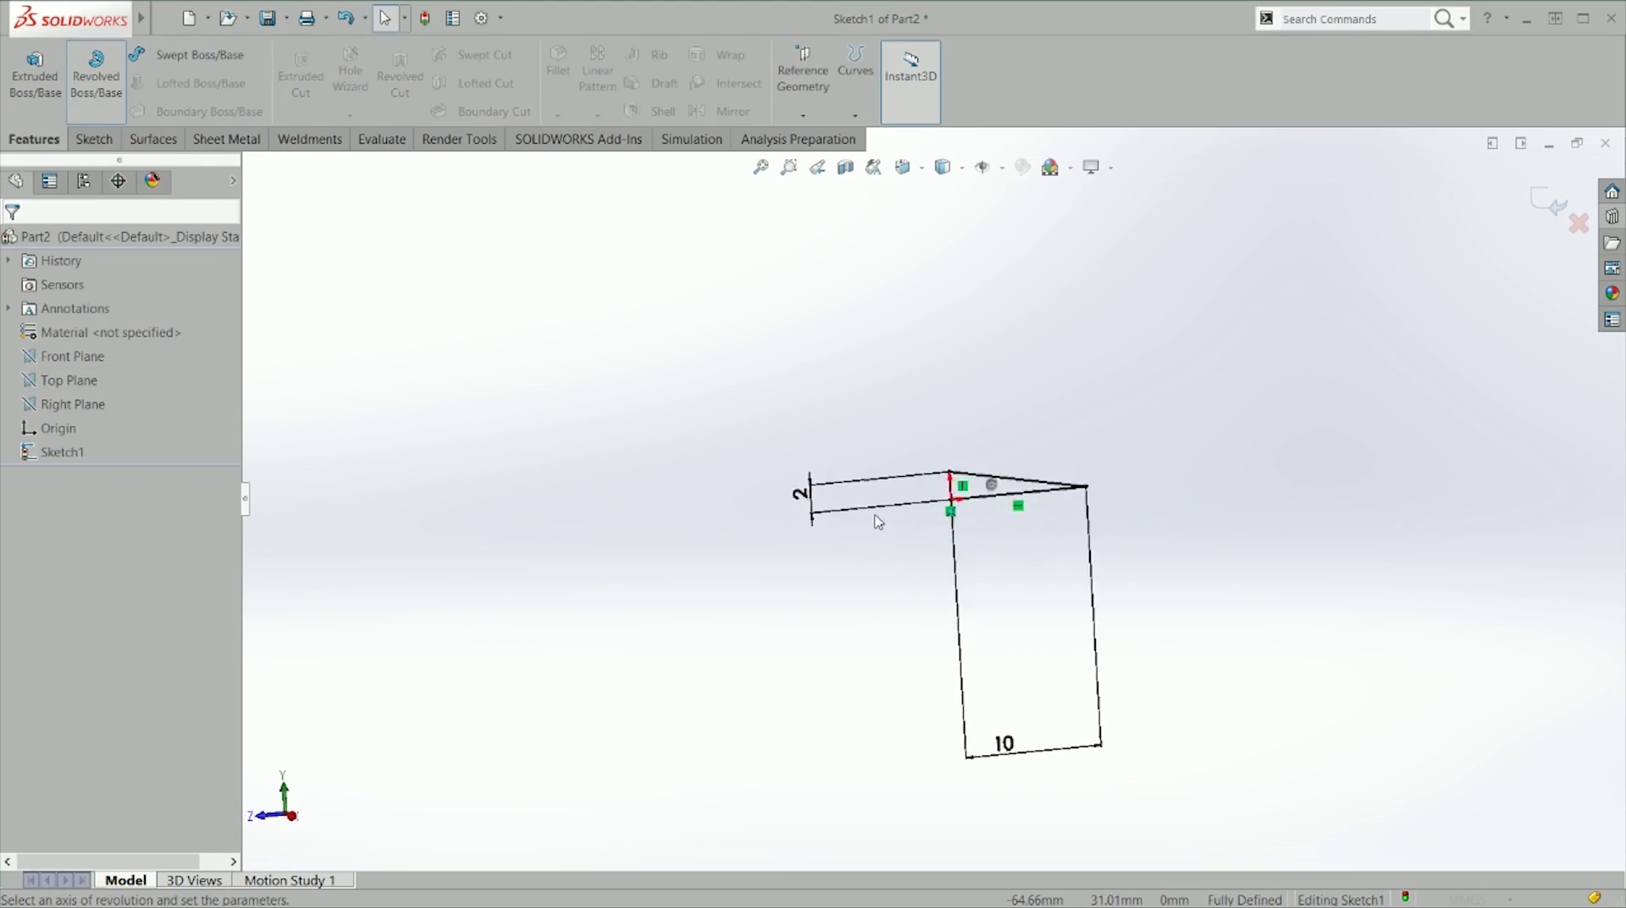
left_click(957, 337)
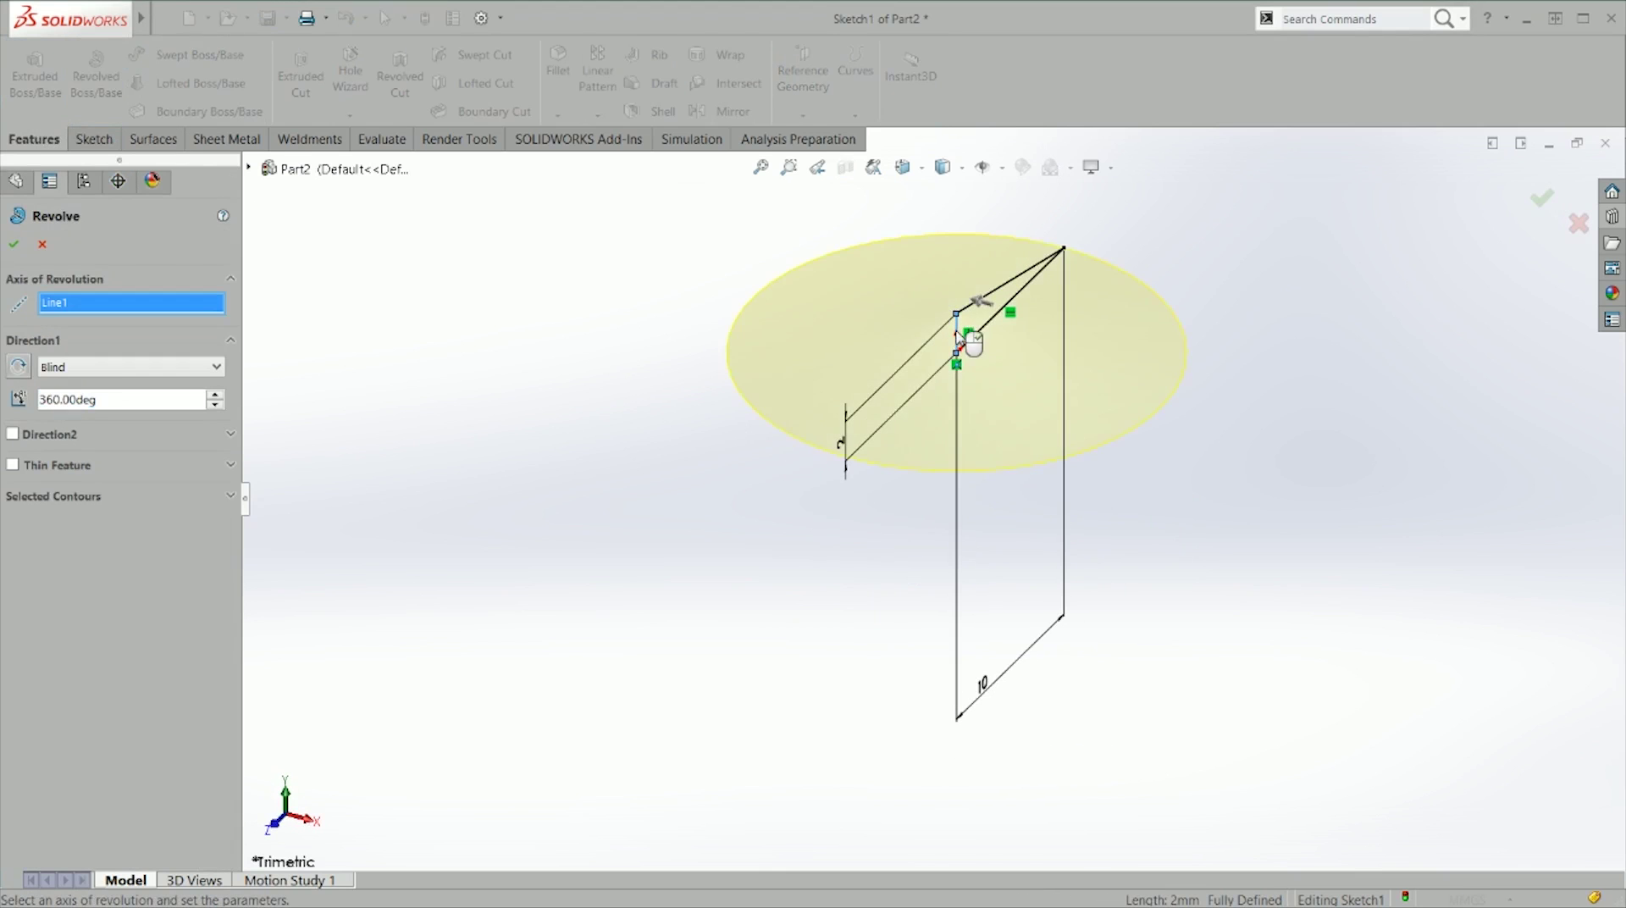
key("Return")
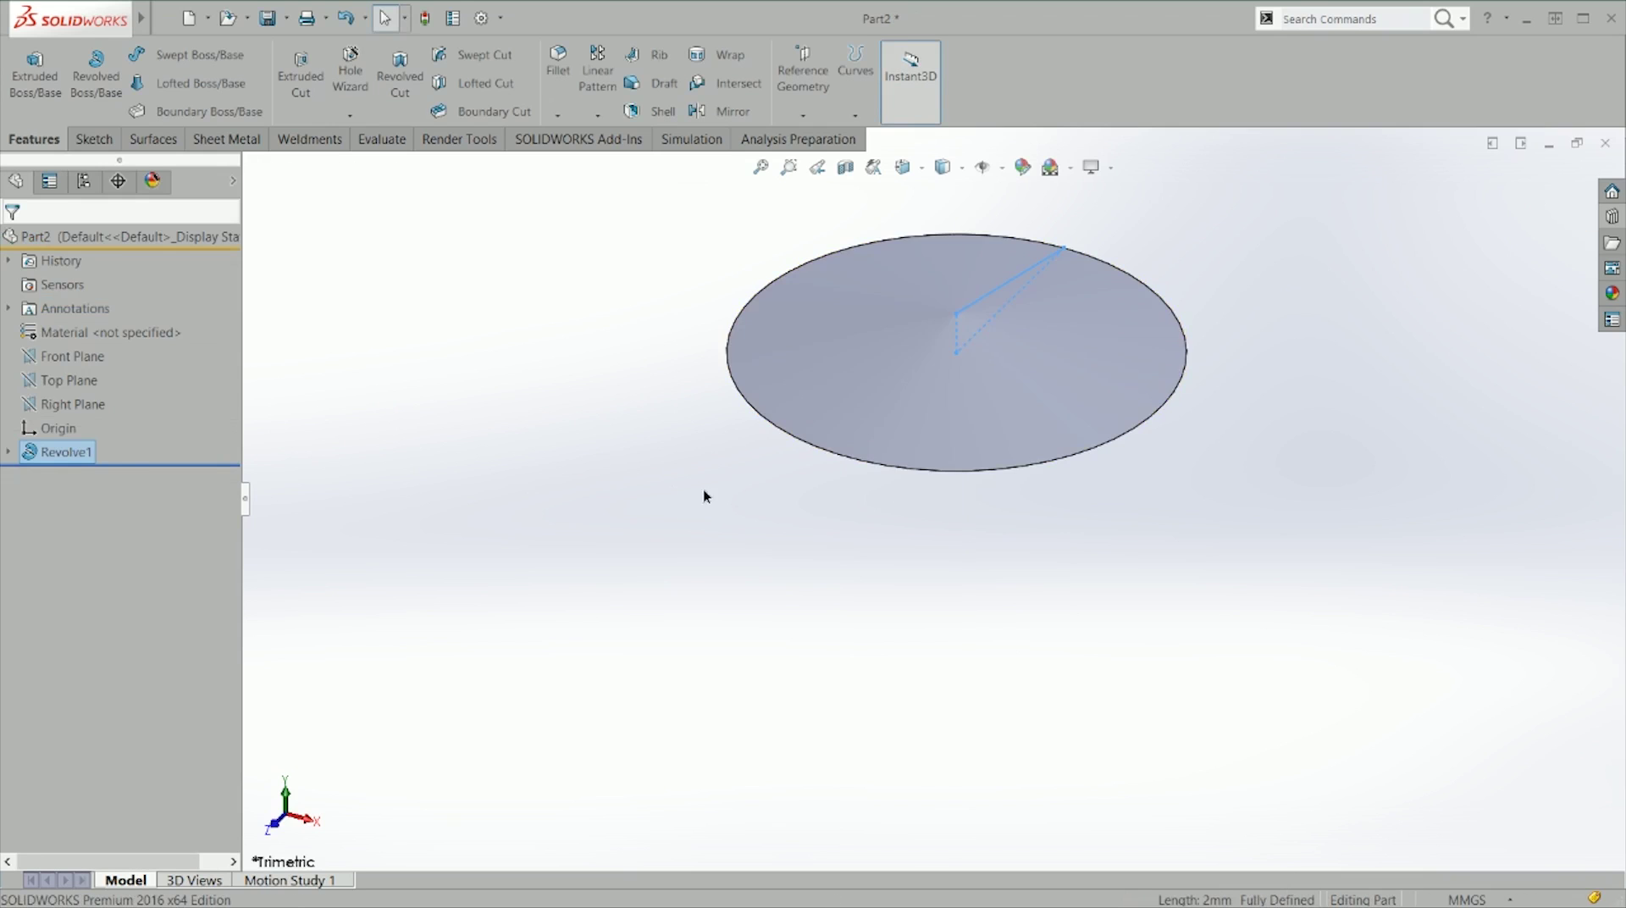
Step: Create a forming tool from the cone with its flat circular underside as the stopping face and no faces to remove
key("ctrl+4")
left_click(1014, 608)
middle_click_drag(985, 508, 966, 593)
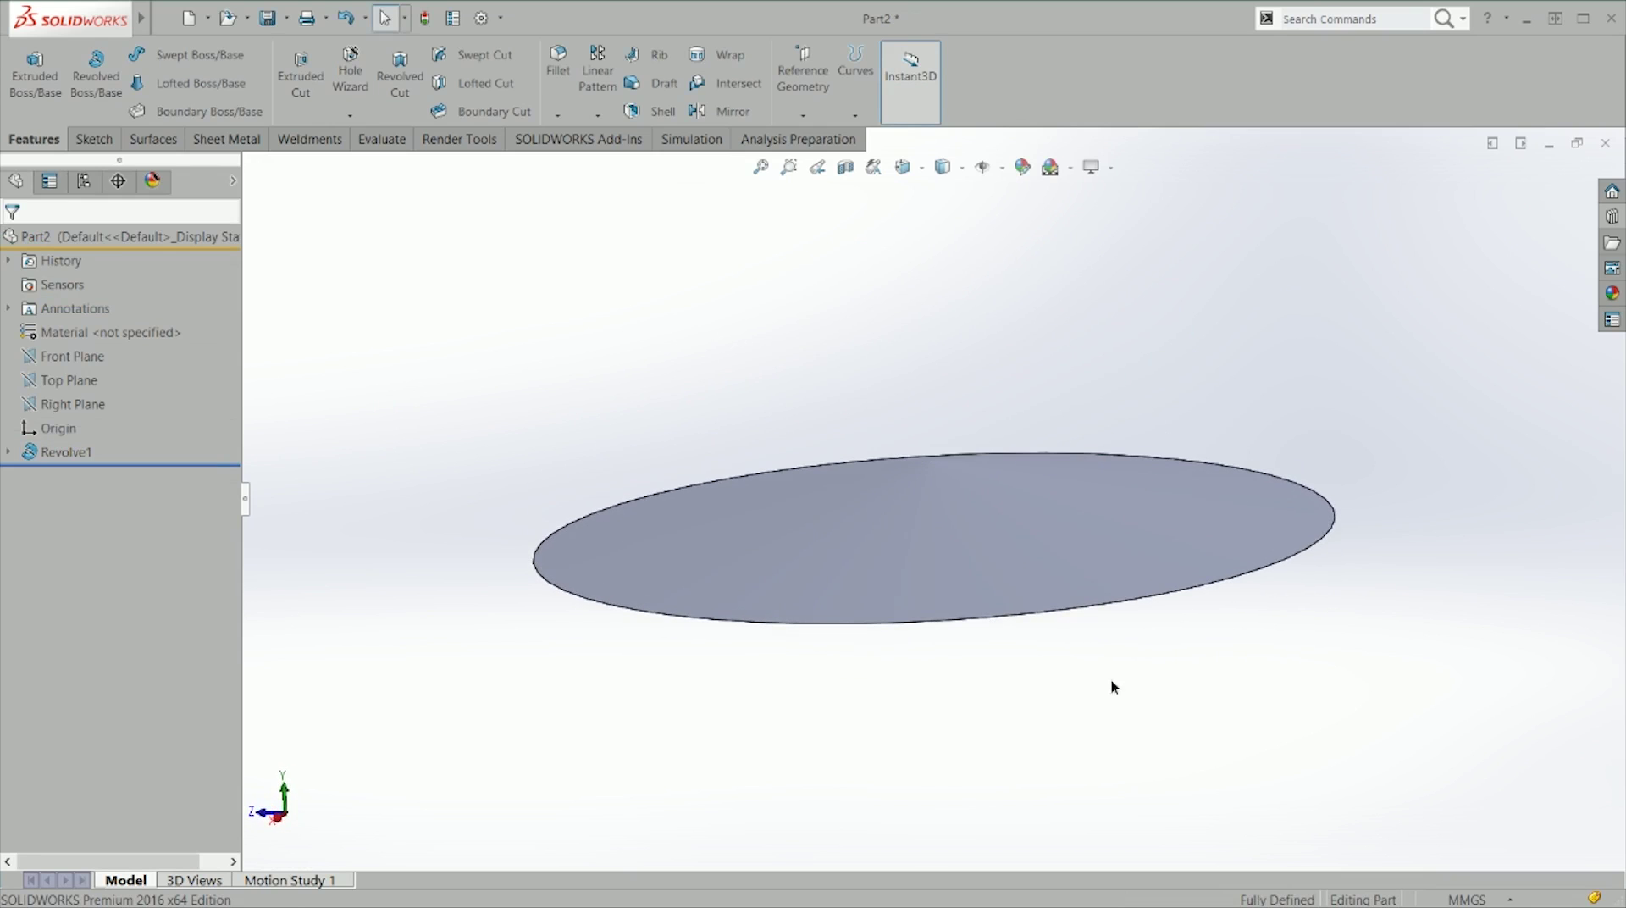
scroll(718, 328, "up", 2)
left_click(226, 139)
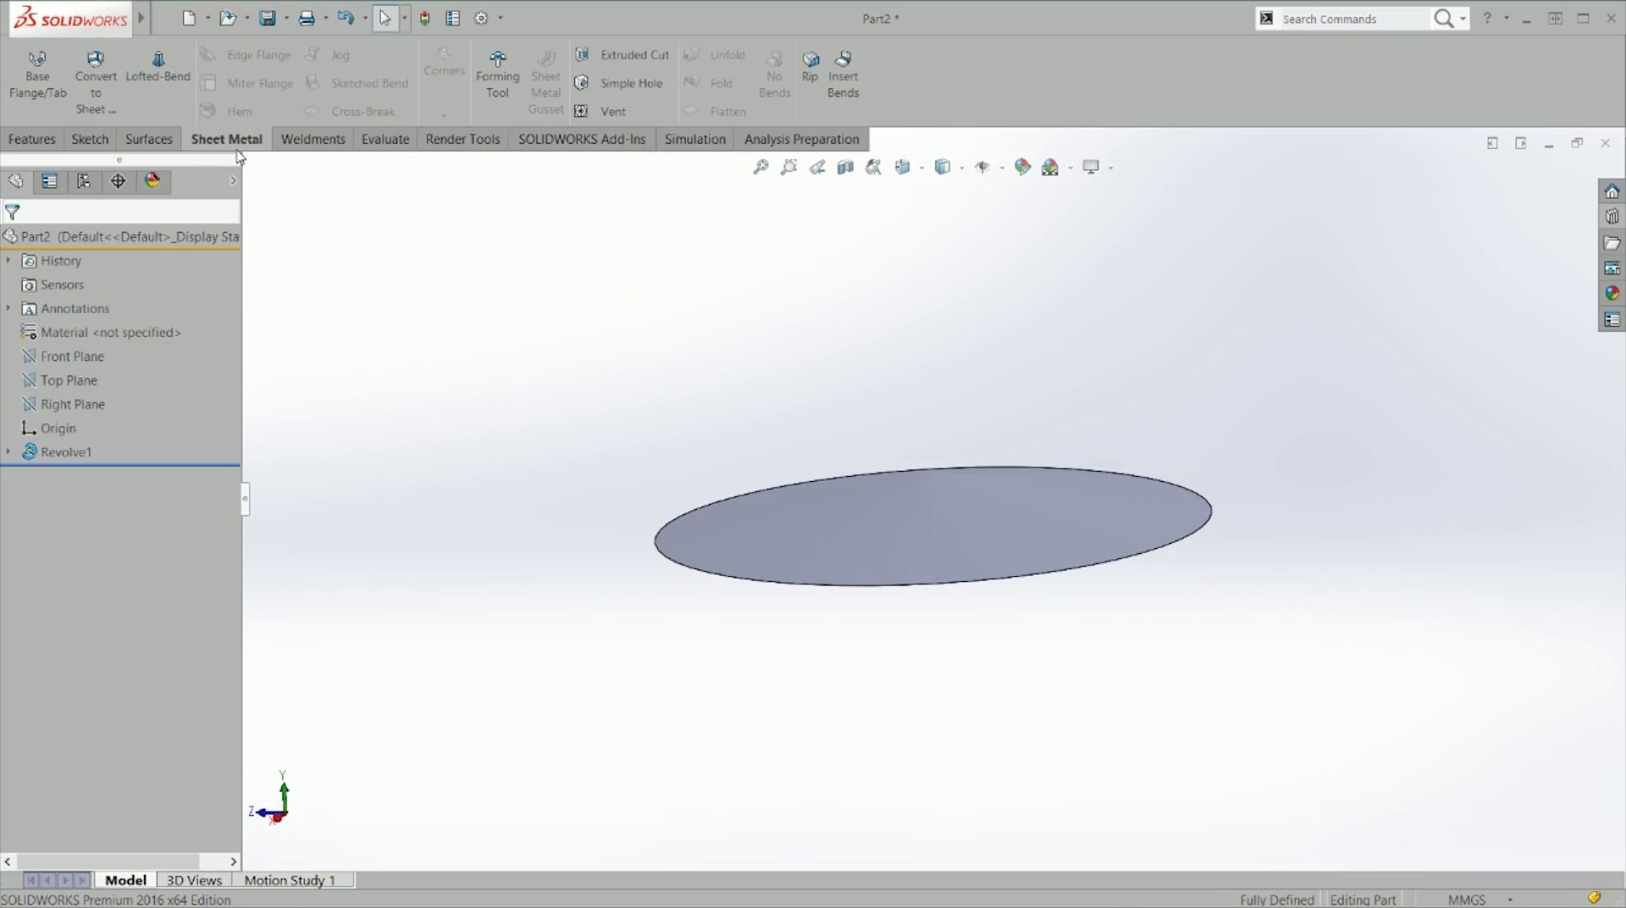
left_click(498, 74)
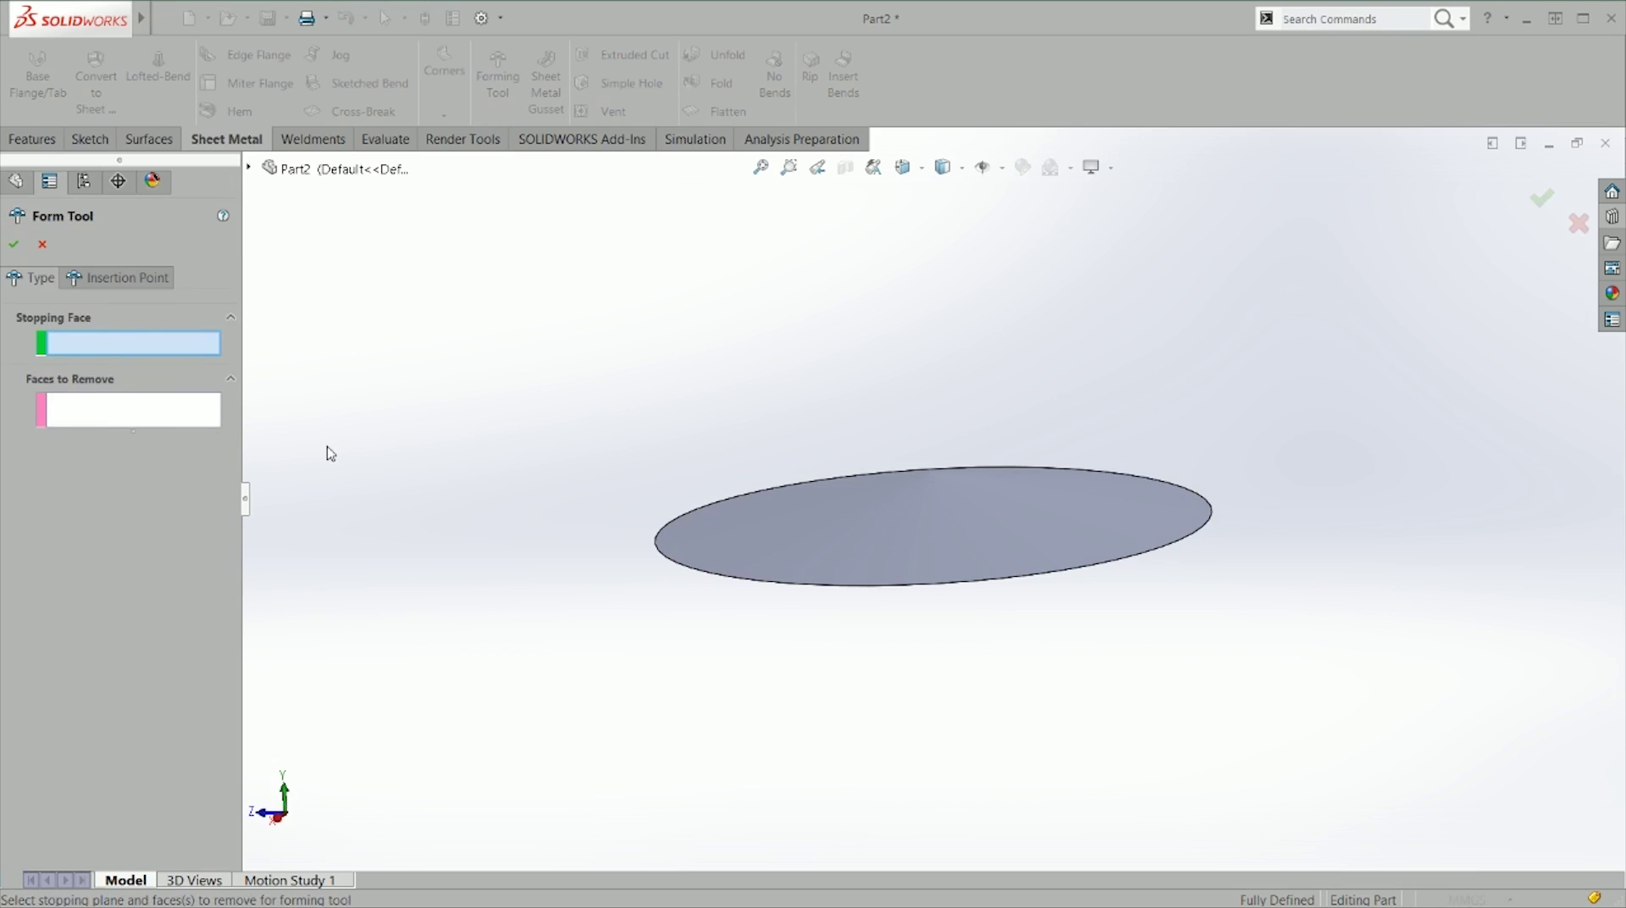
left_click(147, 416)
left_click(173, 347)
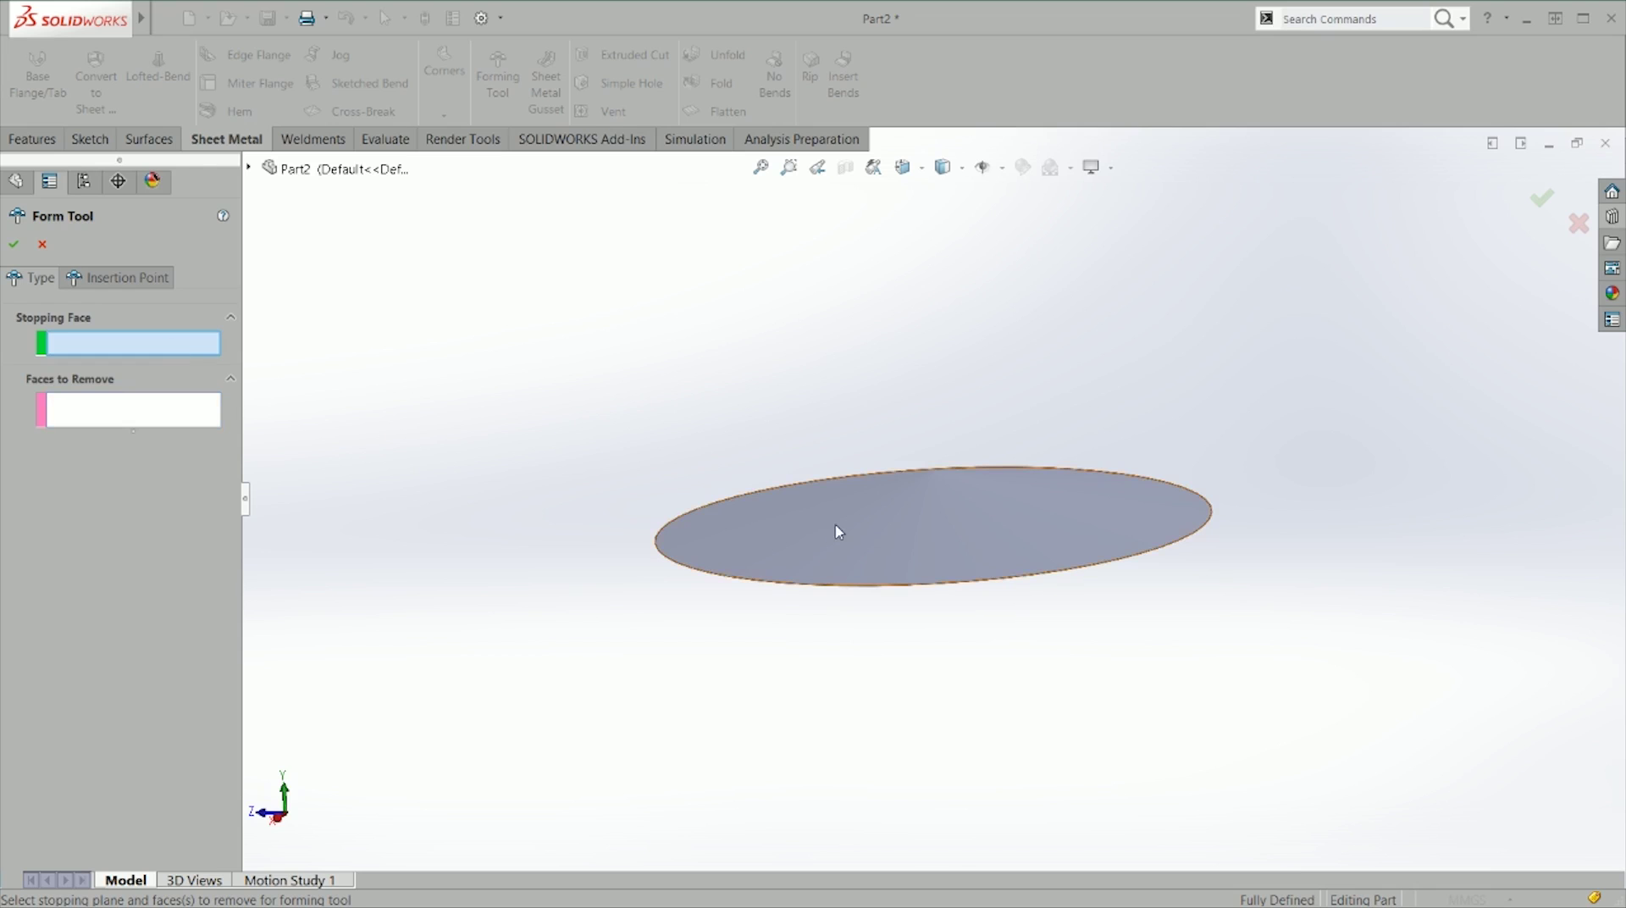
middle_click_drag(830, 604, 881, 633)
left_click(853, 546)
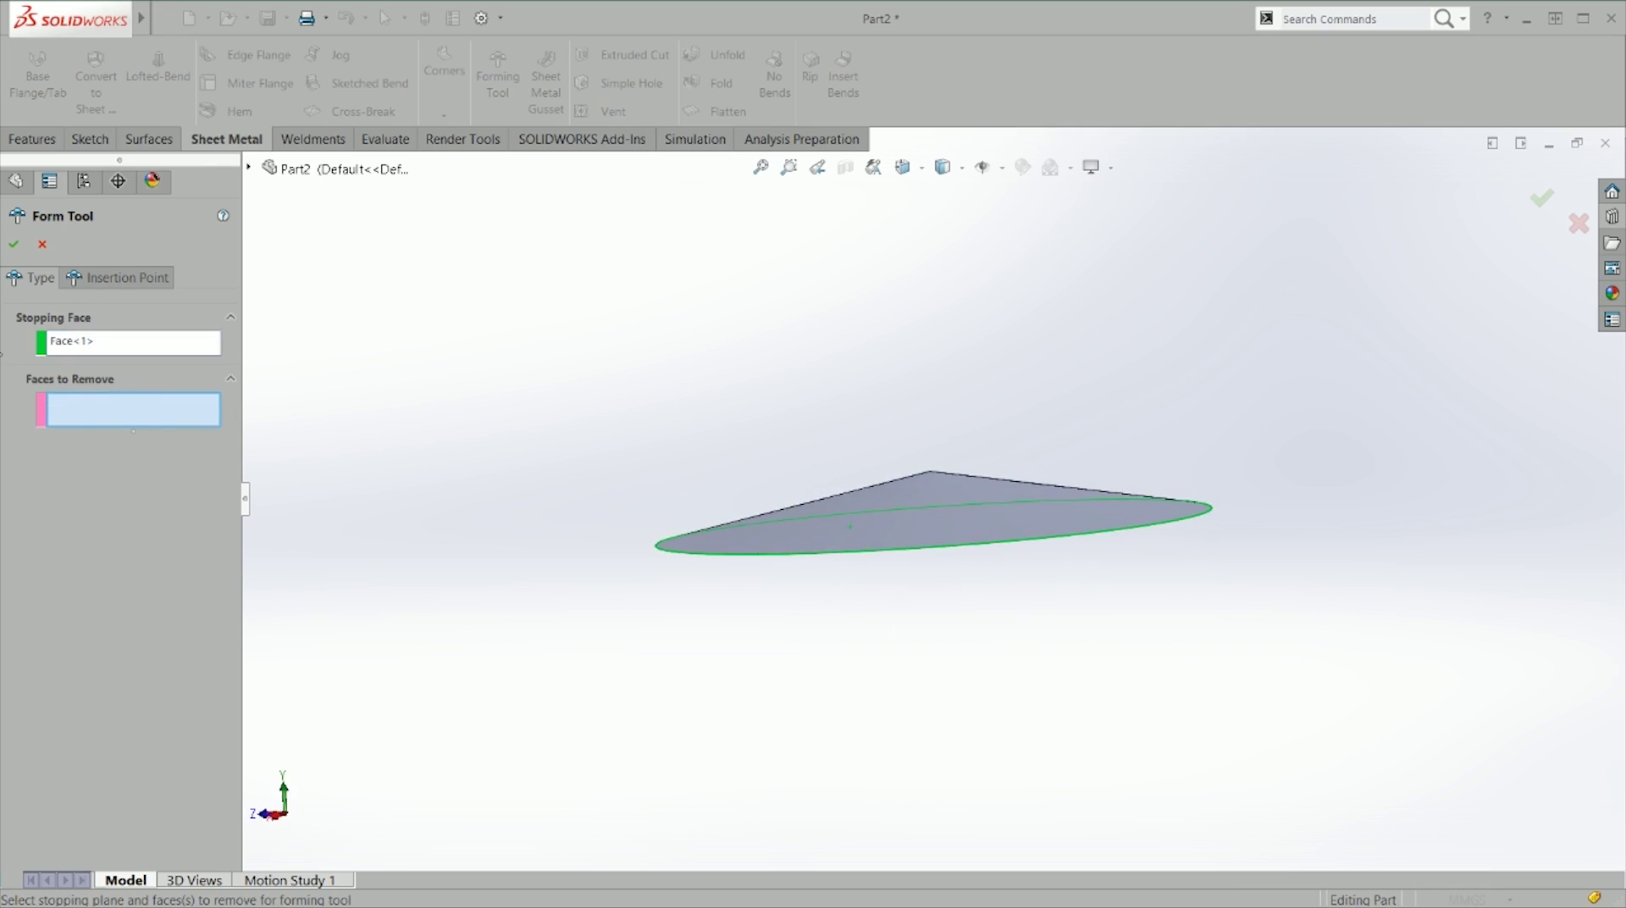
left_click(13, 244)
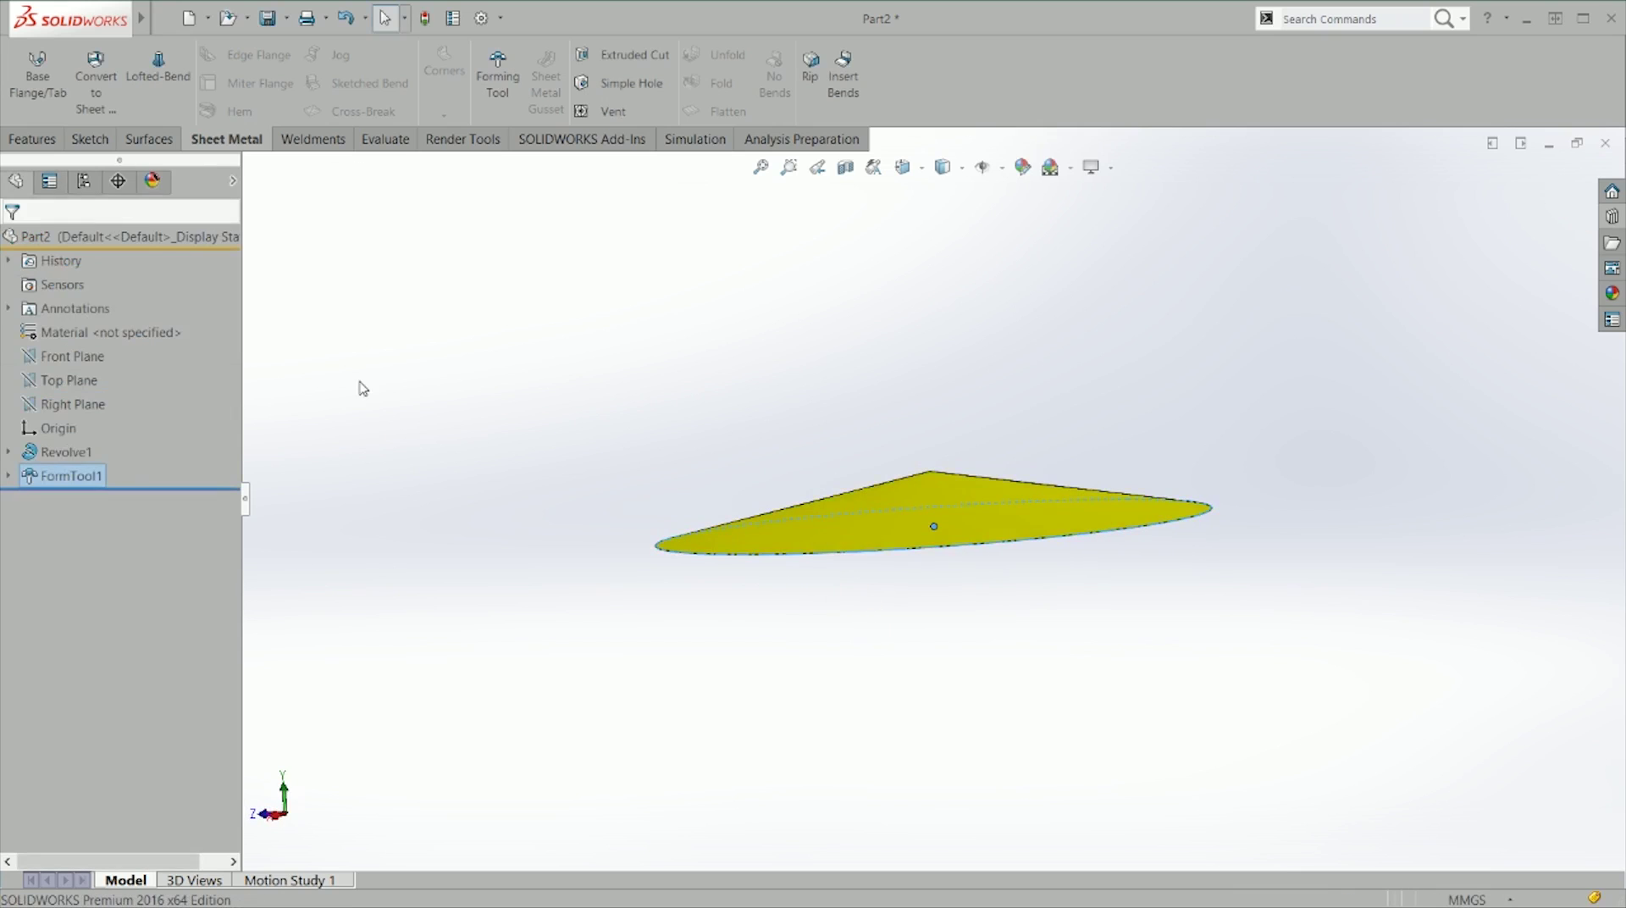
Step: Open the forming tool feature for editing, view its insertion point settings and exit without changes
right_click(88, 476)
left_click(98, 421)
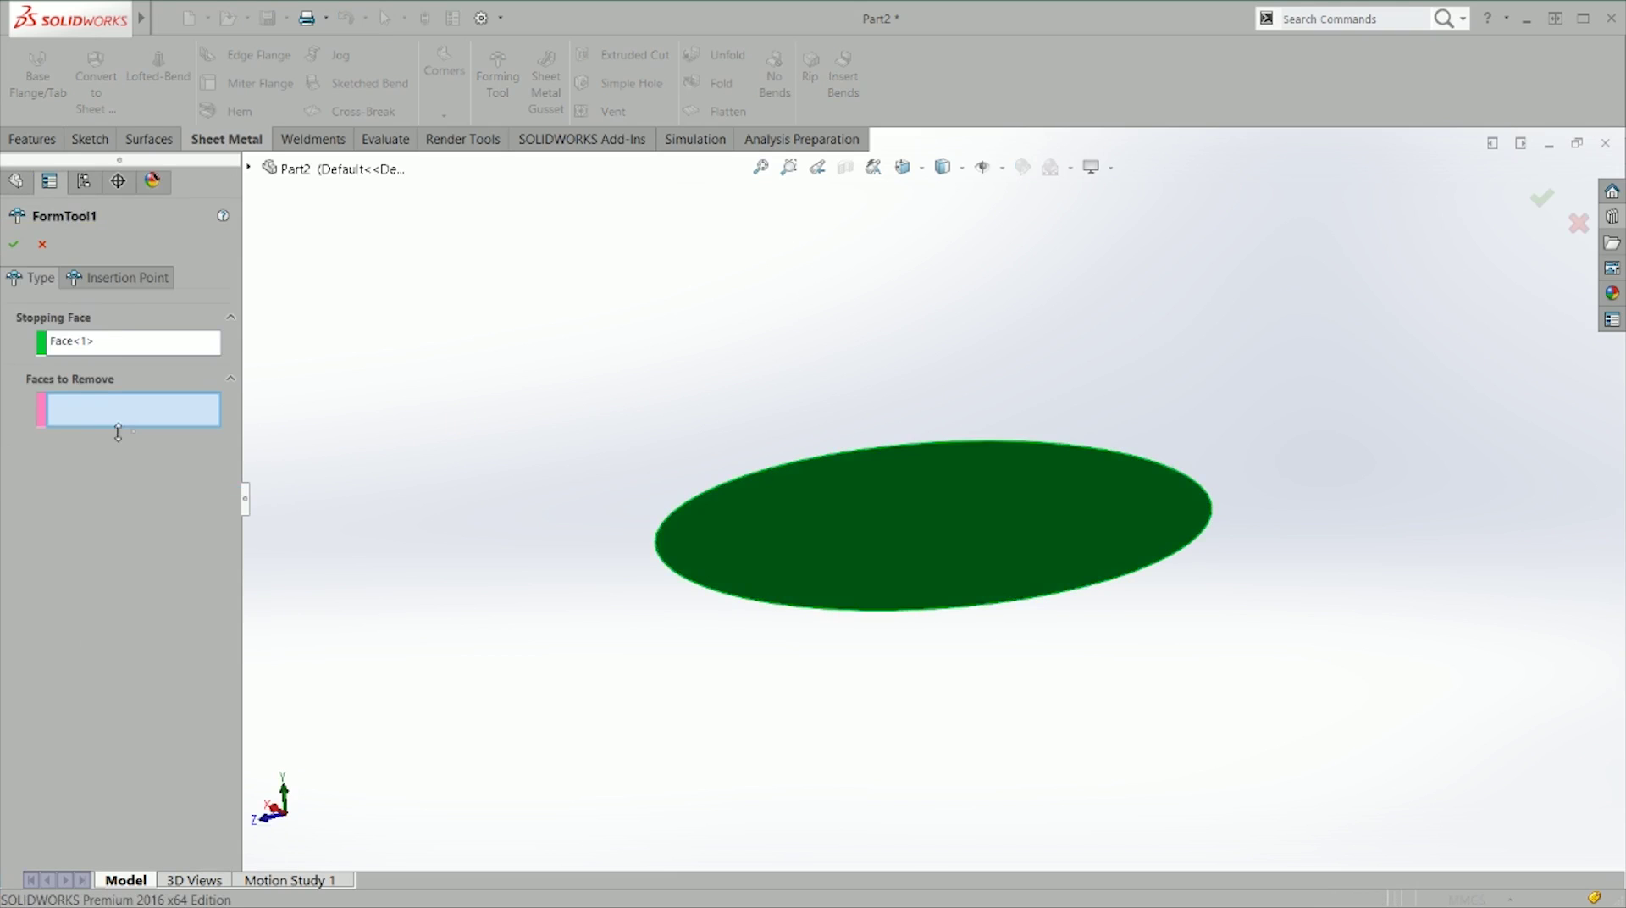
left_click(117, 277)
key("Escape")
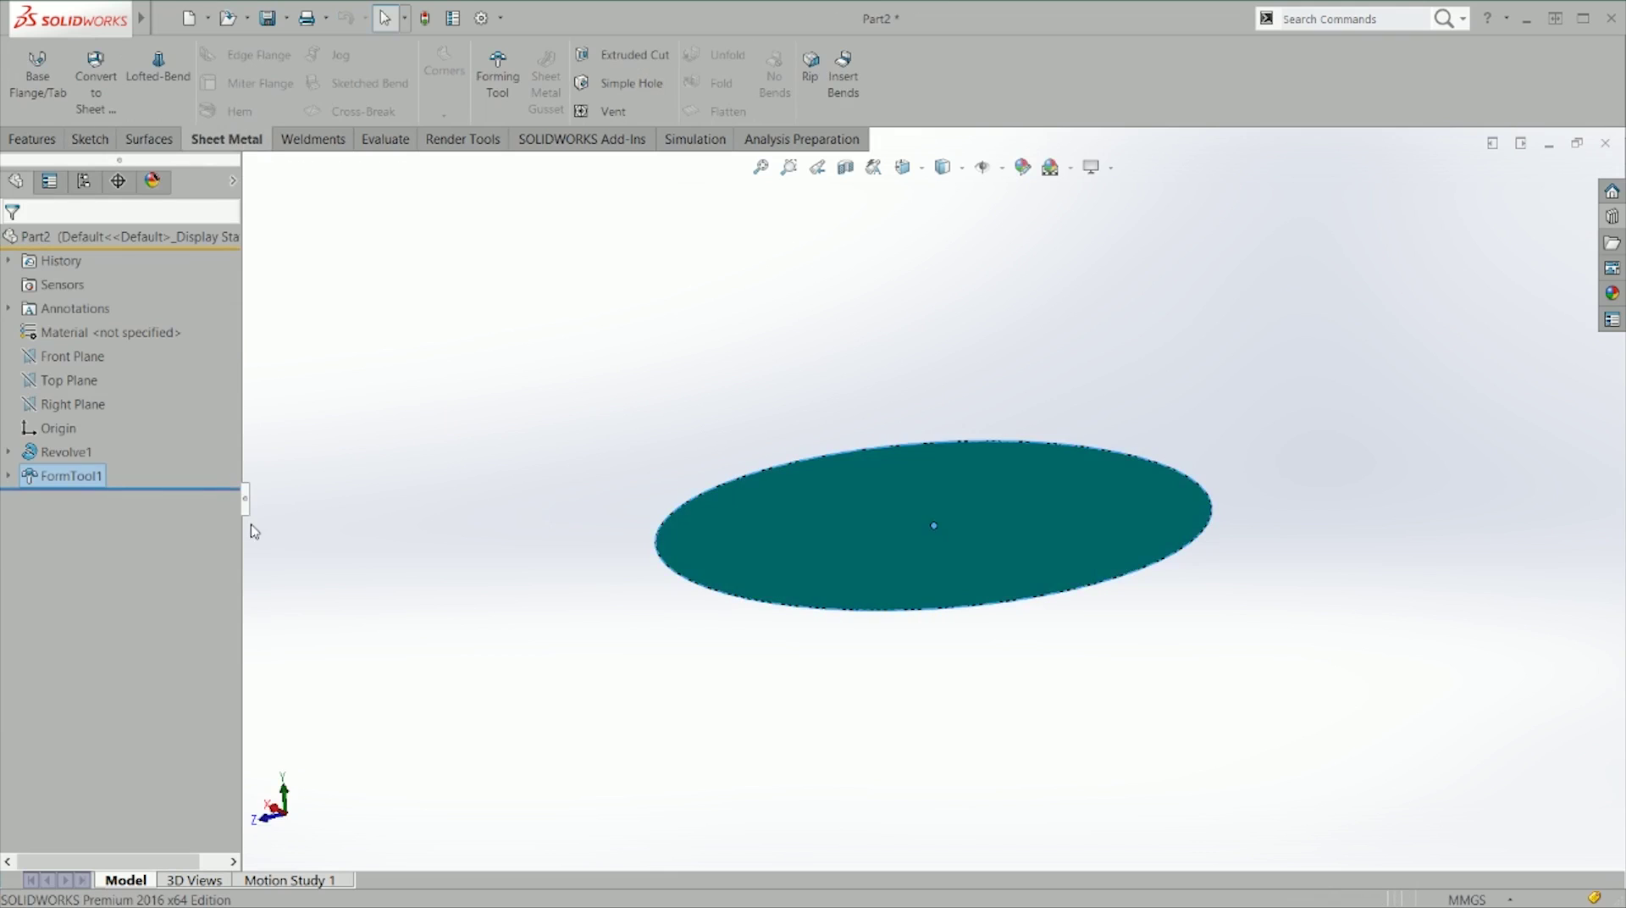
left_click(395, 526)
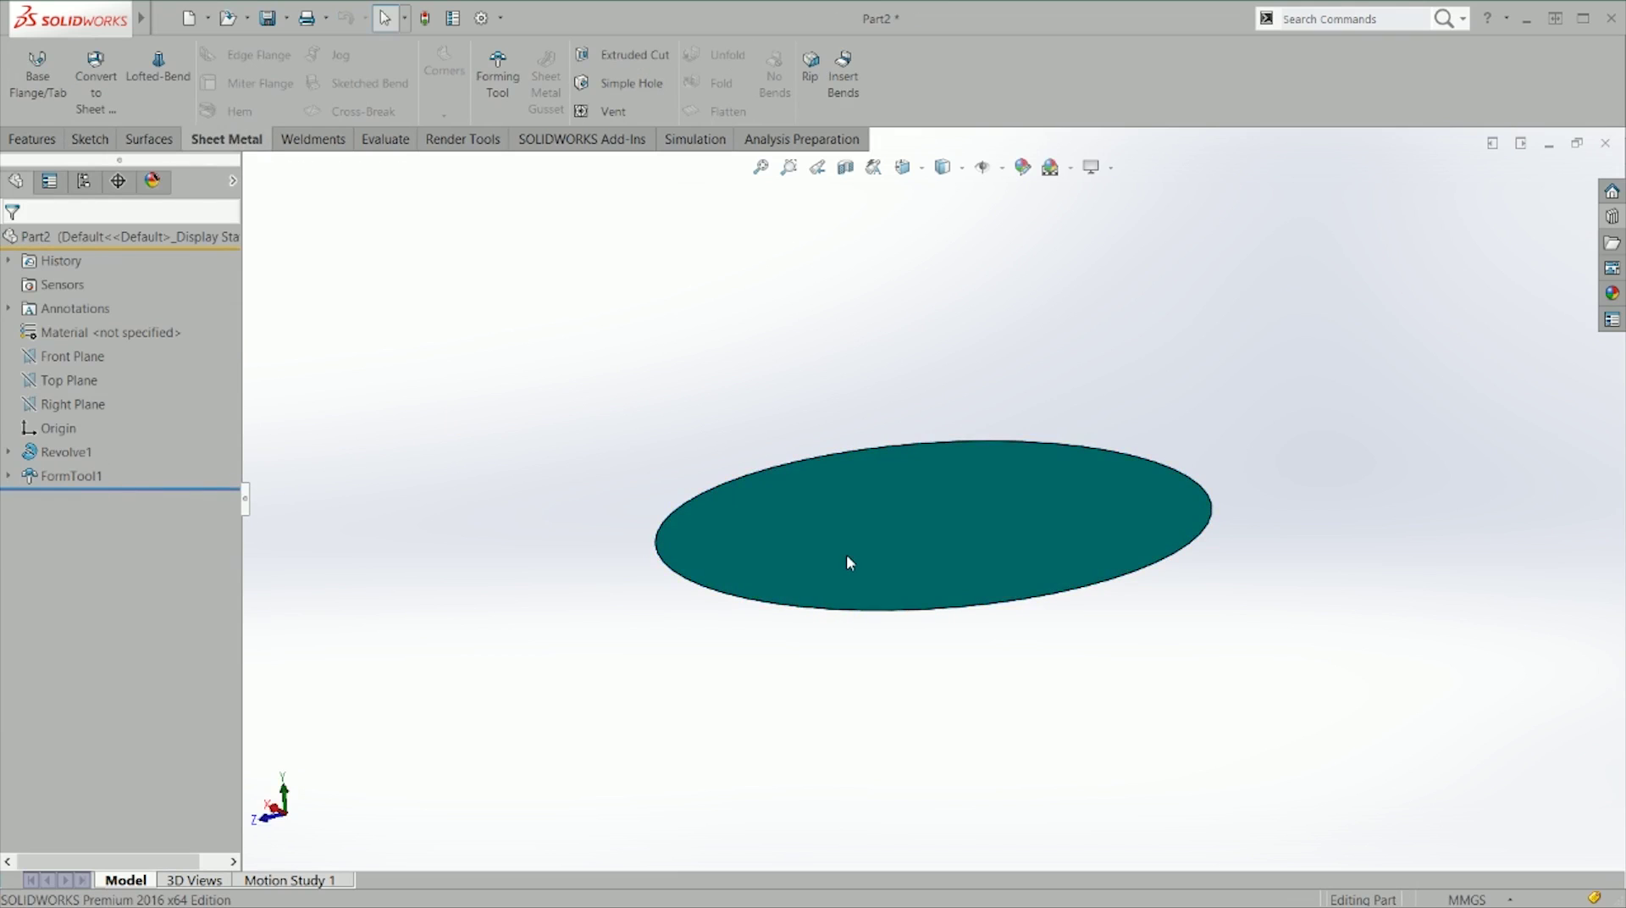
Step: Roll the model back to before the forming tool and sketch a point at the centre of the cone's flat underside
key("s")
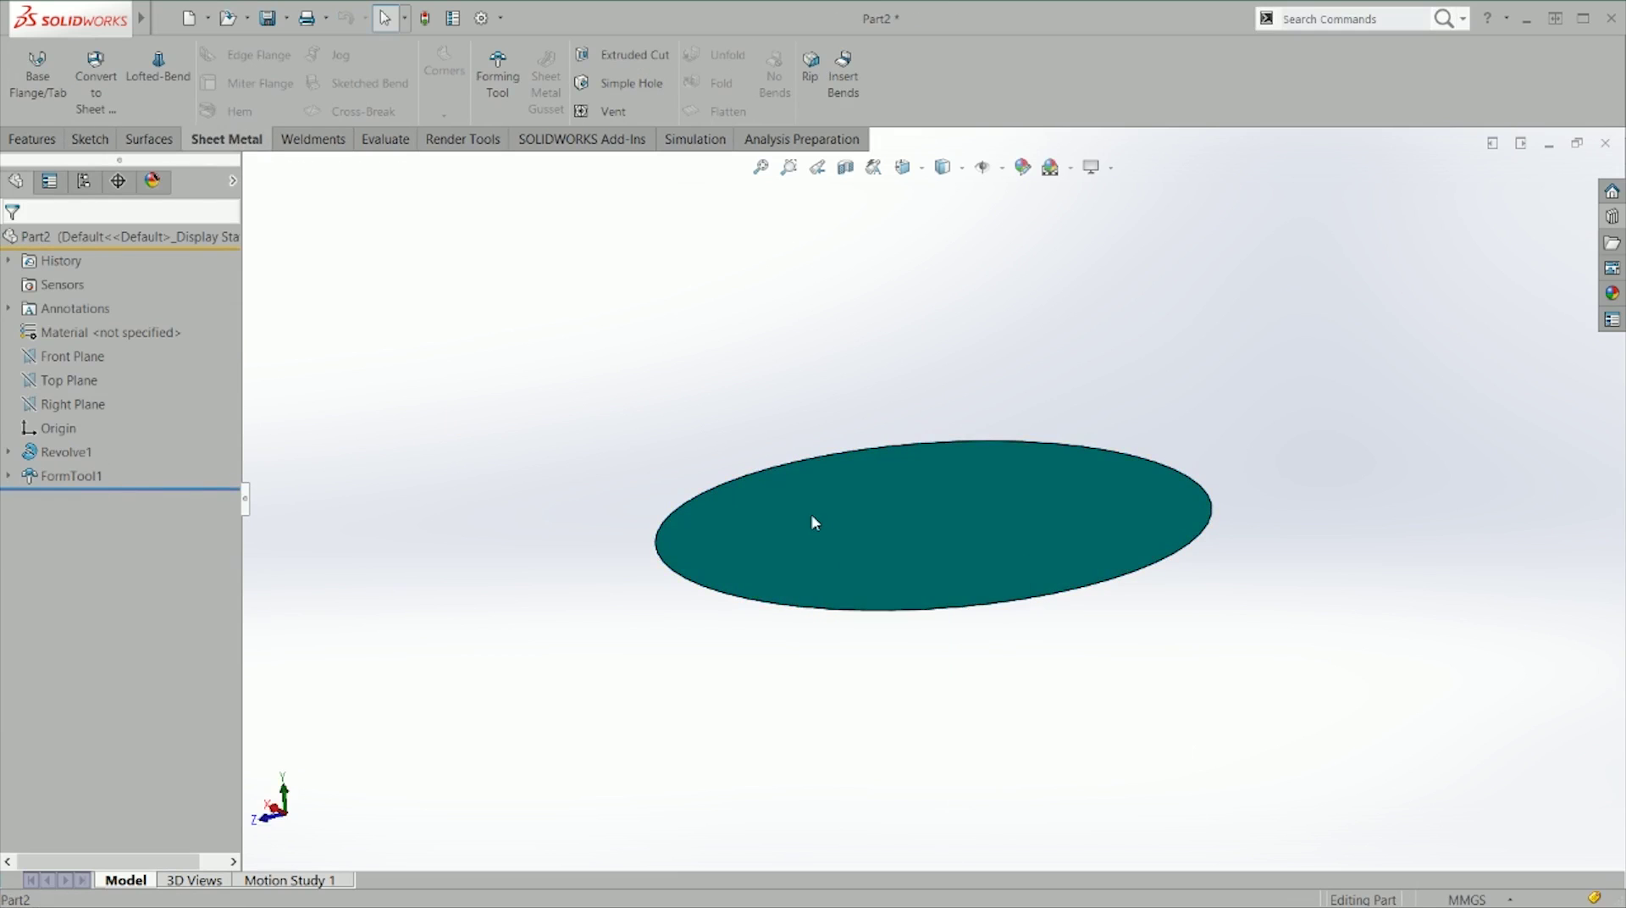
left_click(854, 507)
left_click(114, 507)
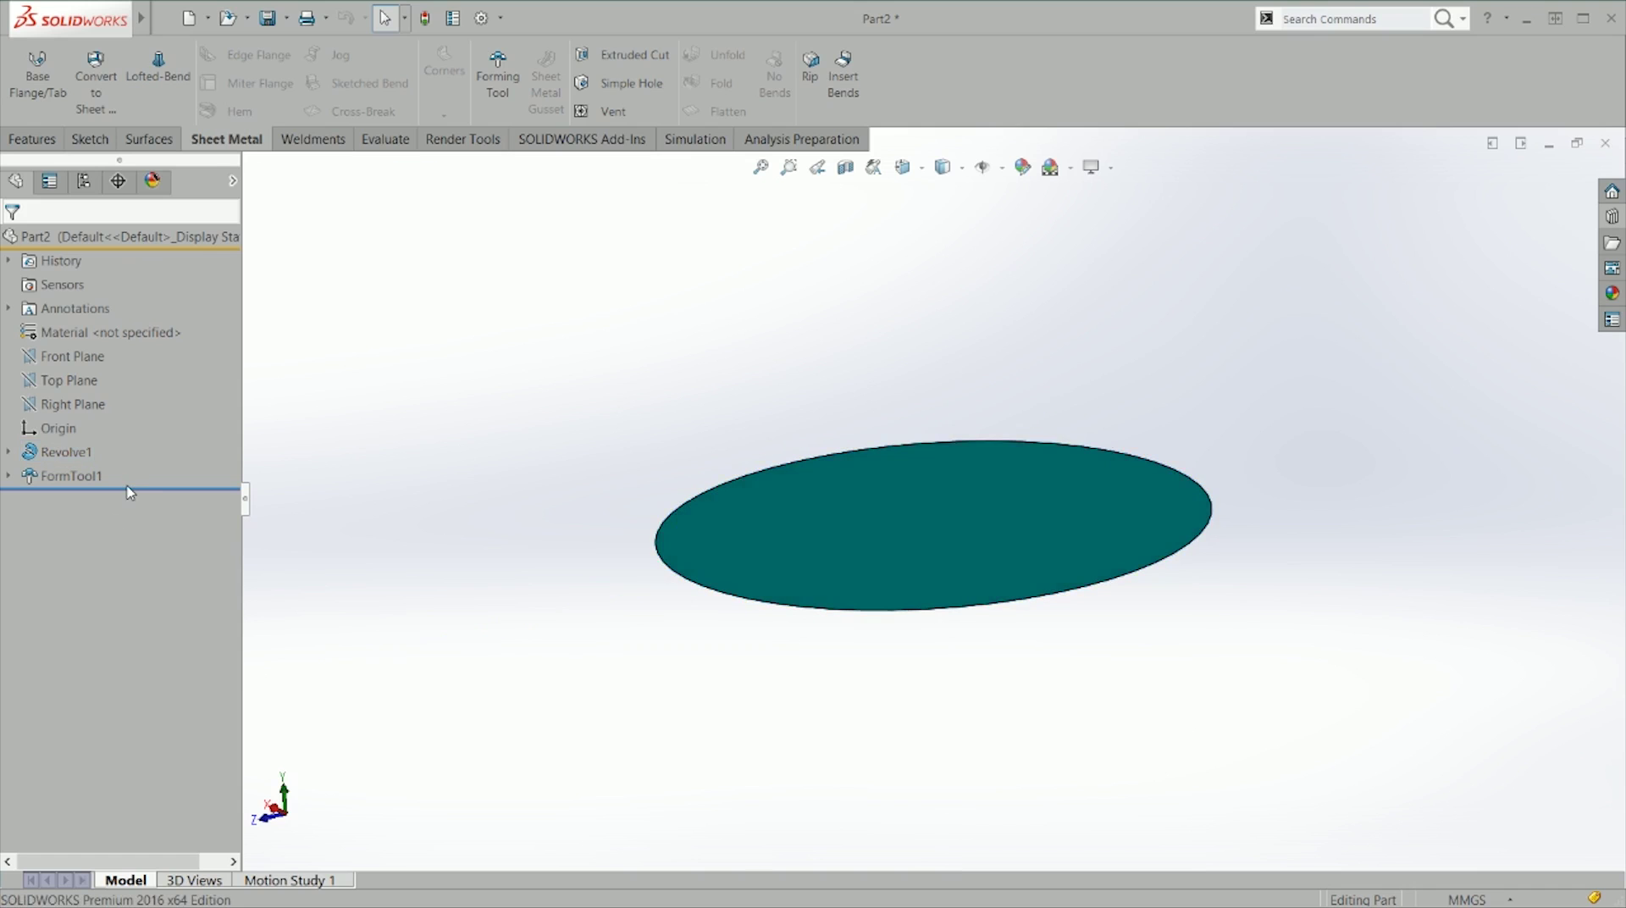
left_click_drag(132, 488, 127, 465)
left_click(888, 533)
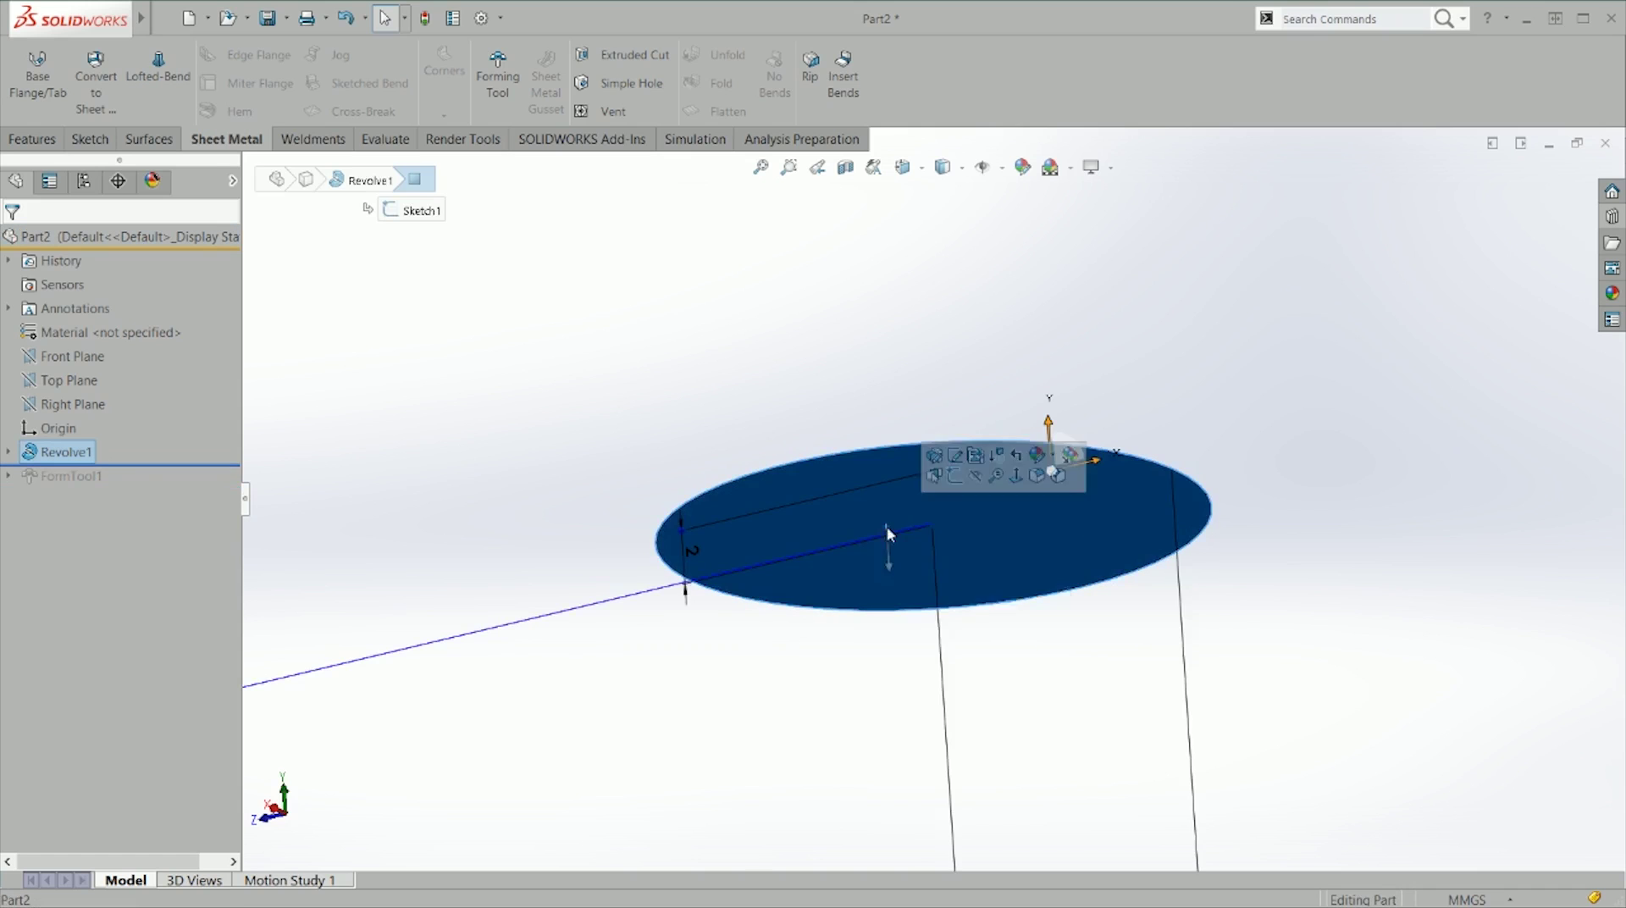
key("s")
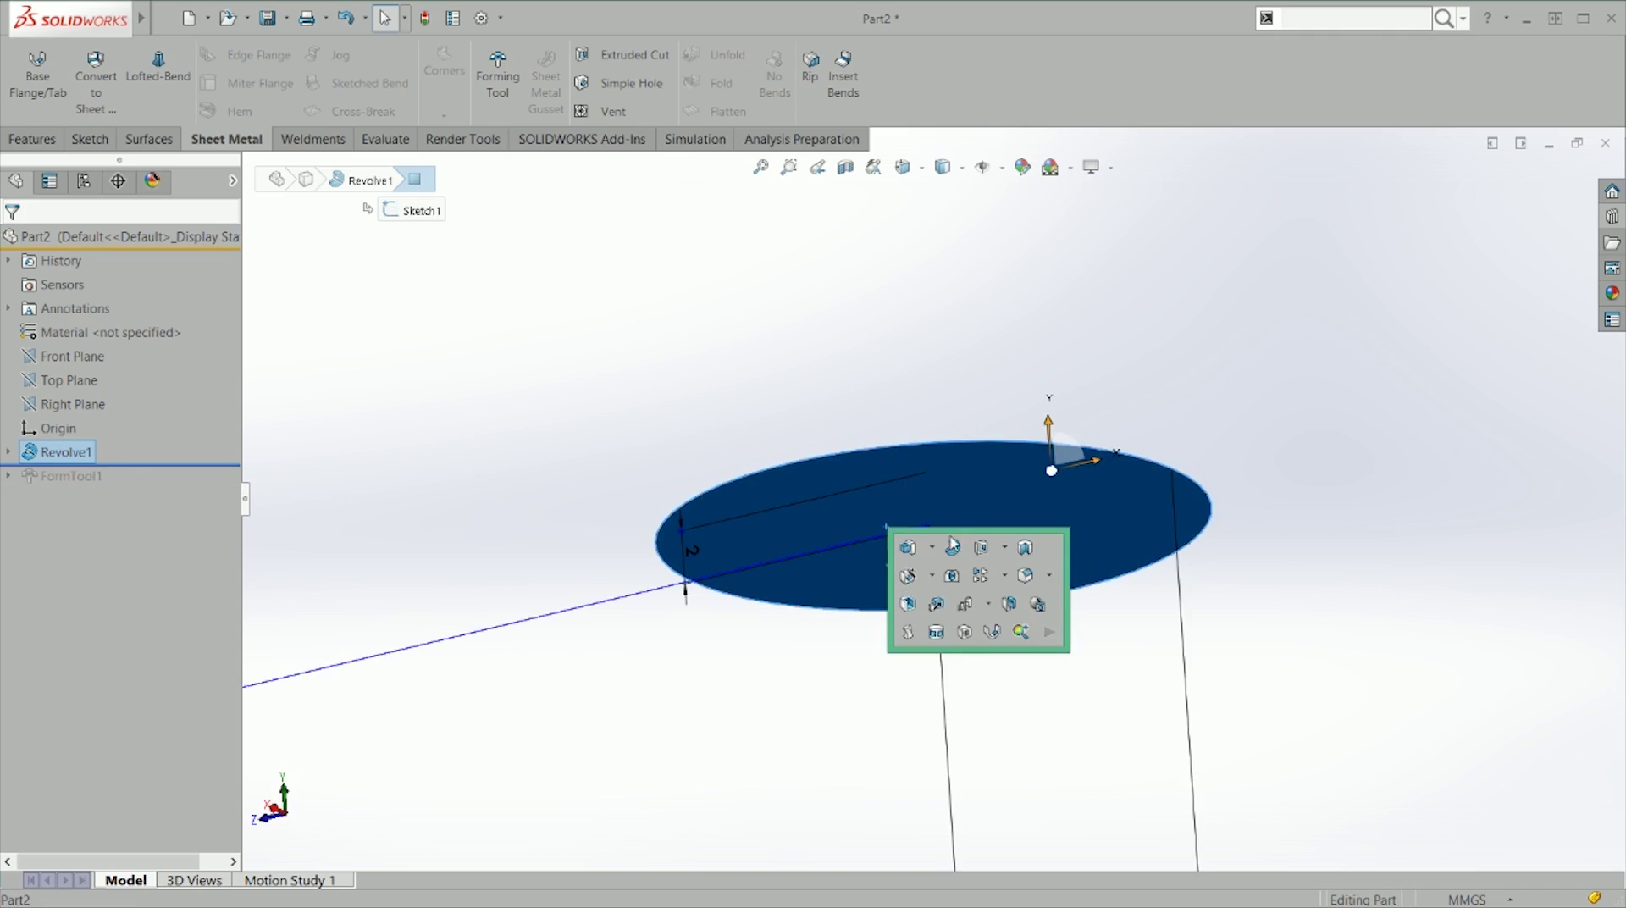
left_click(1037, 437)
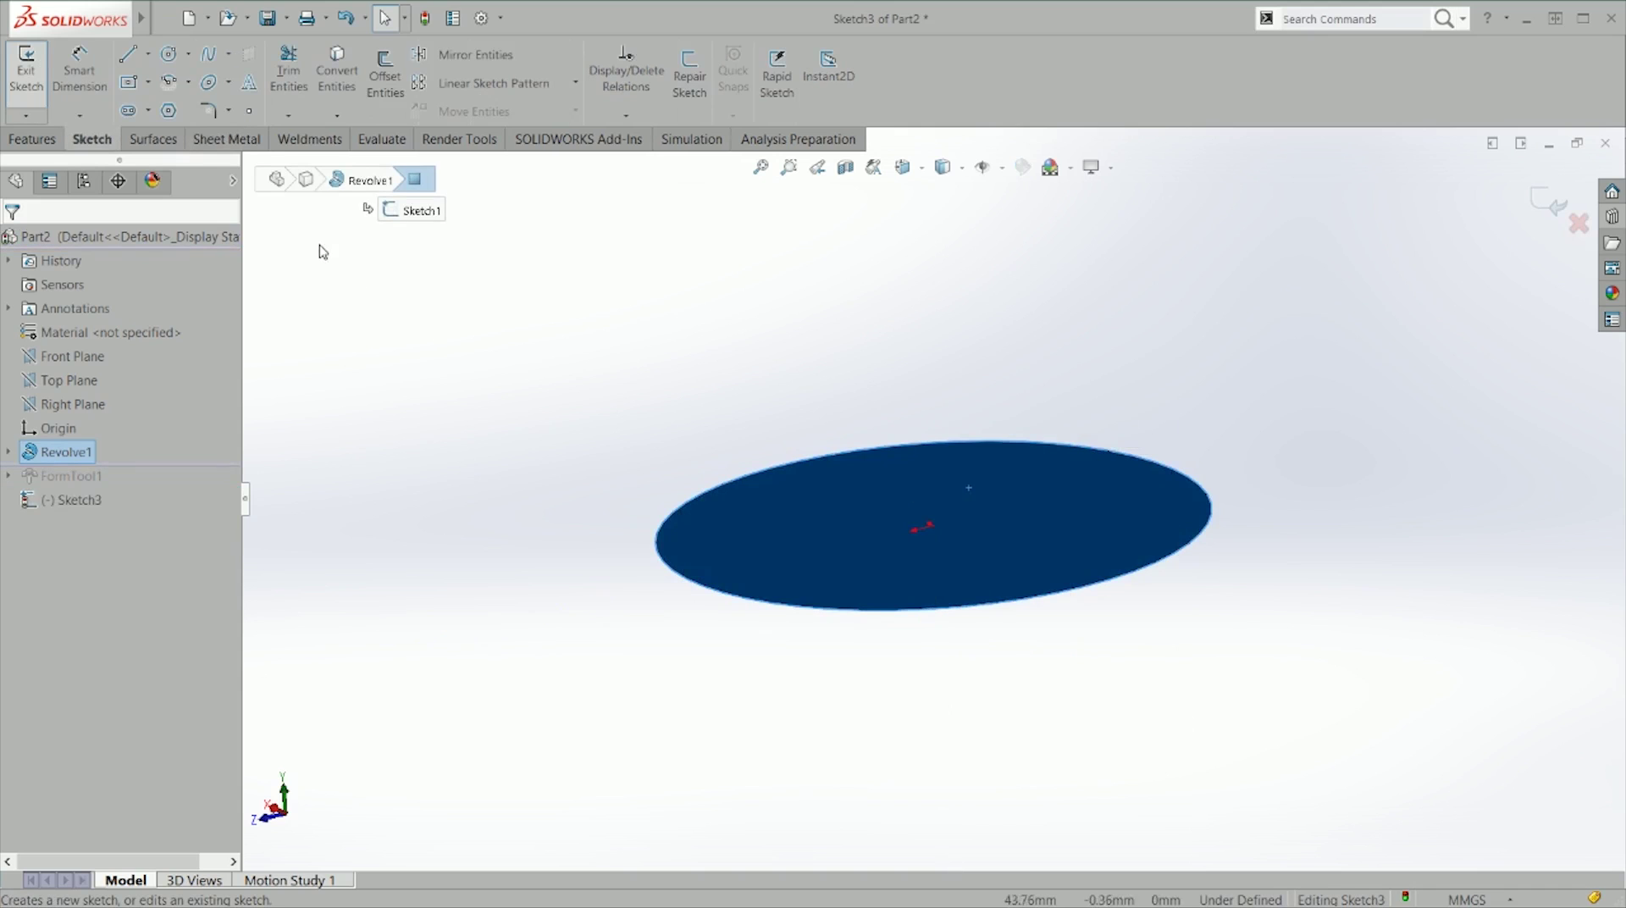
left_click(249, 110)
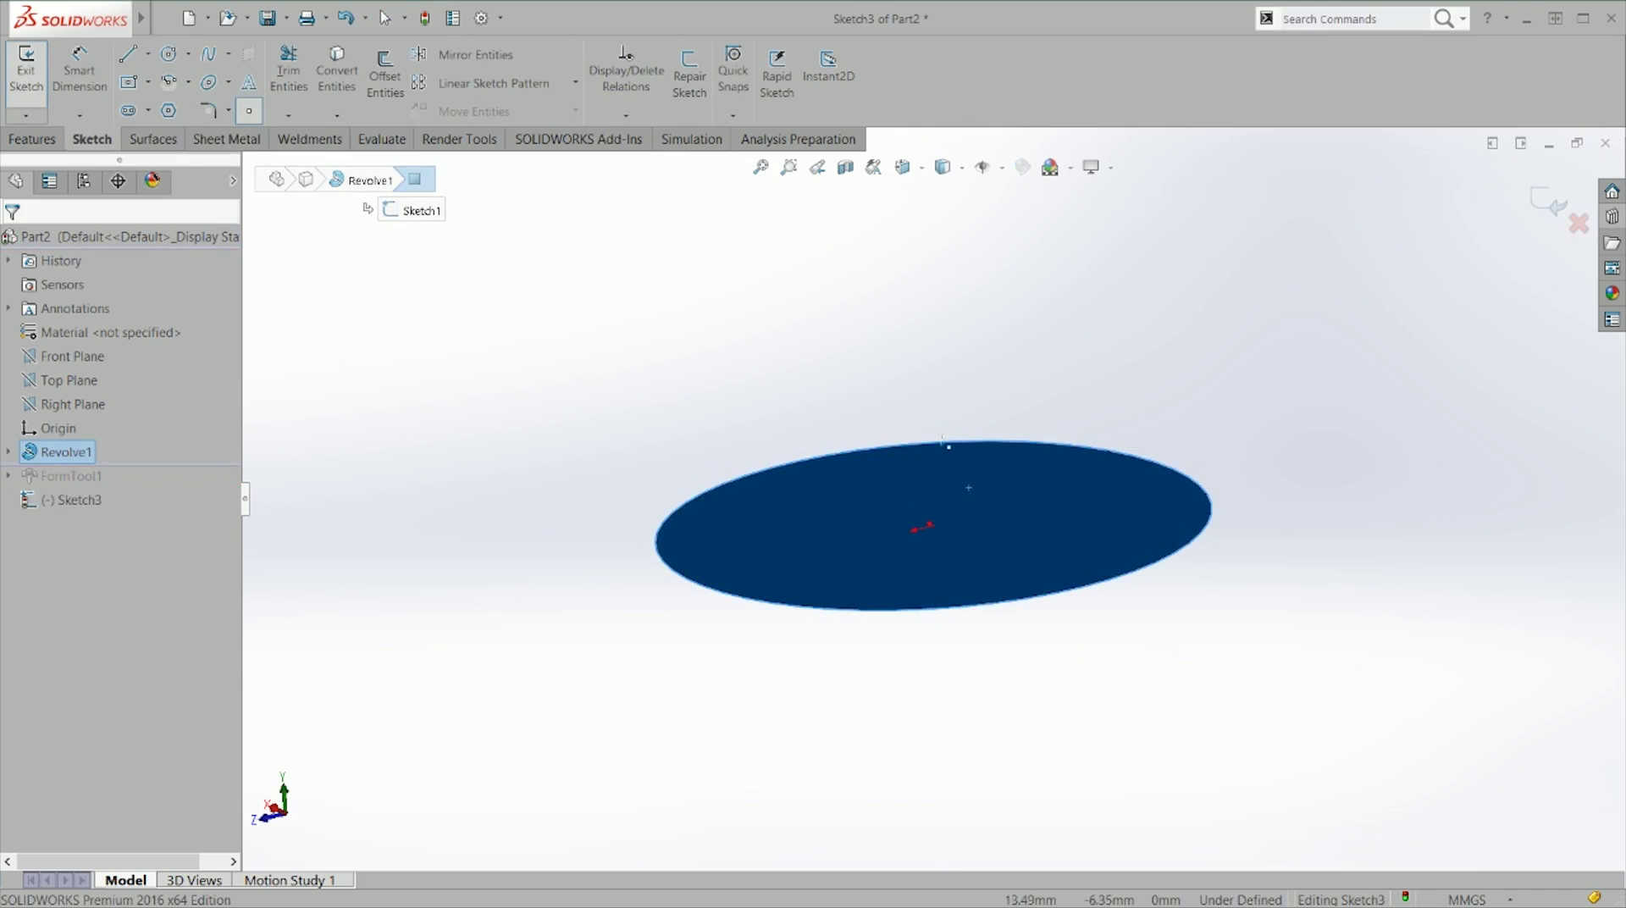
left_click(933, 525)
key("Escape")
double_click(892, 358)
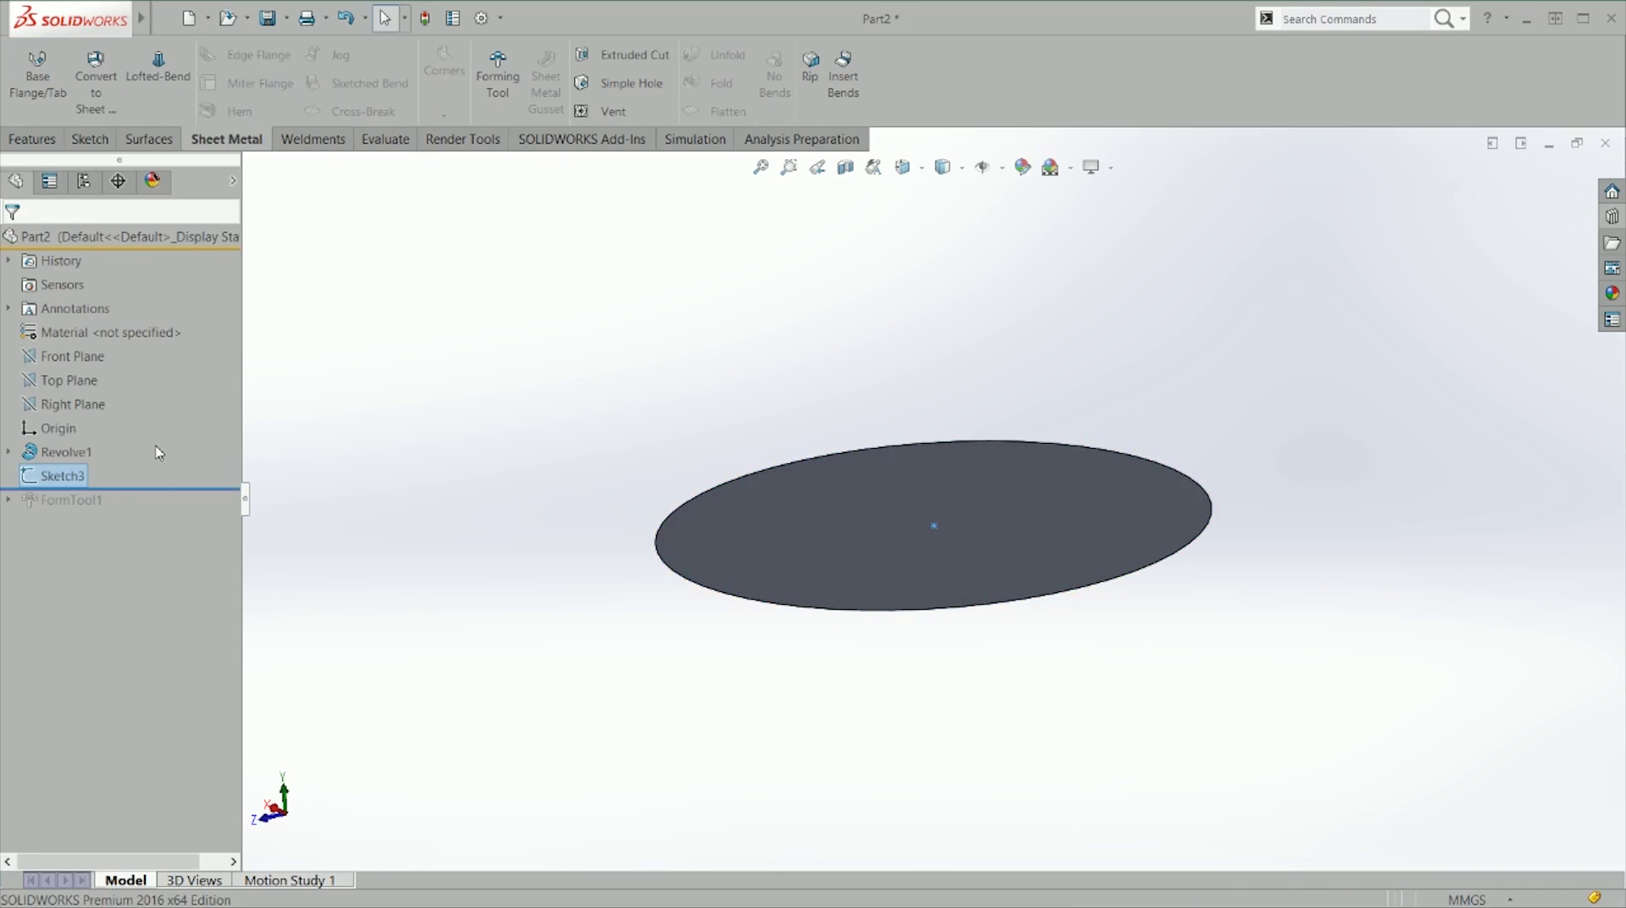
Step: Roll the model forward past the forming tool and edit the tool to check its insertion point against the sketched centre point
left_click_drag(149, 490, 130, 513)
left_click(76, 500)
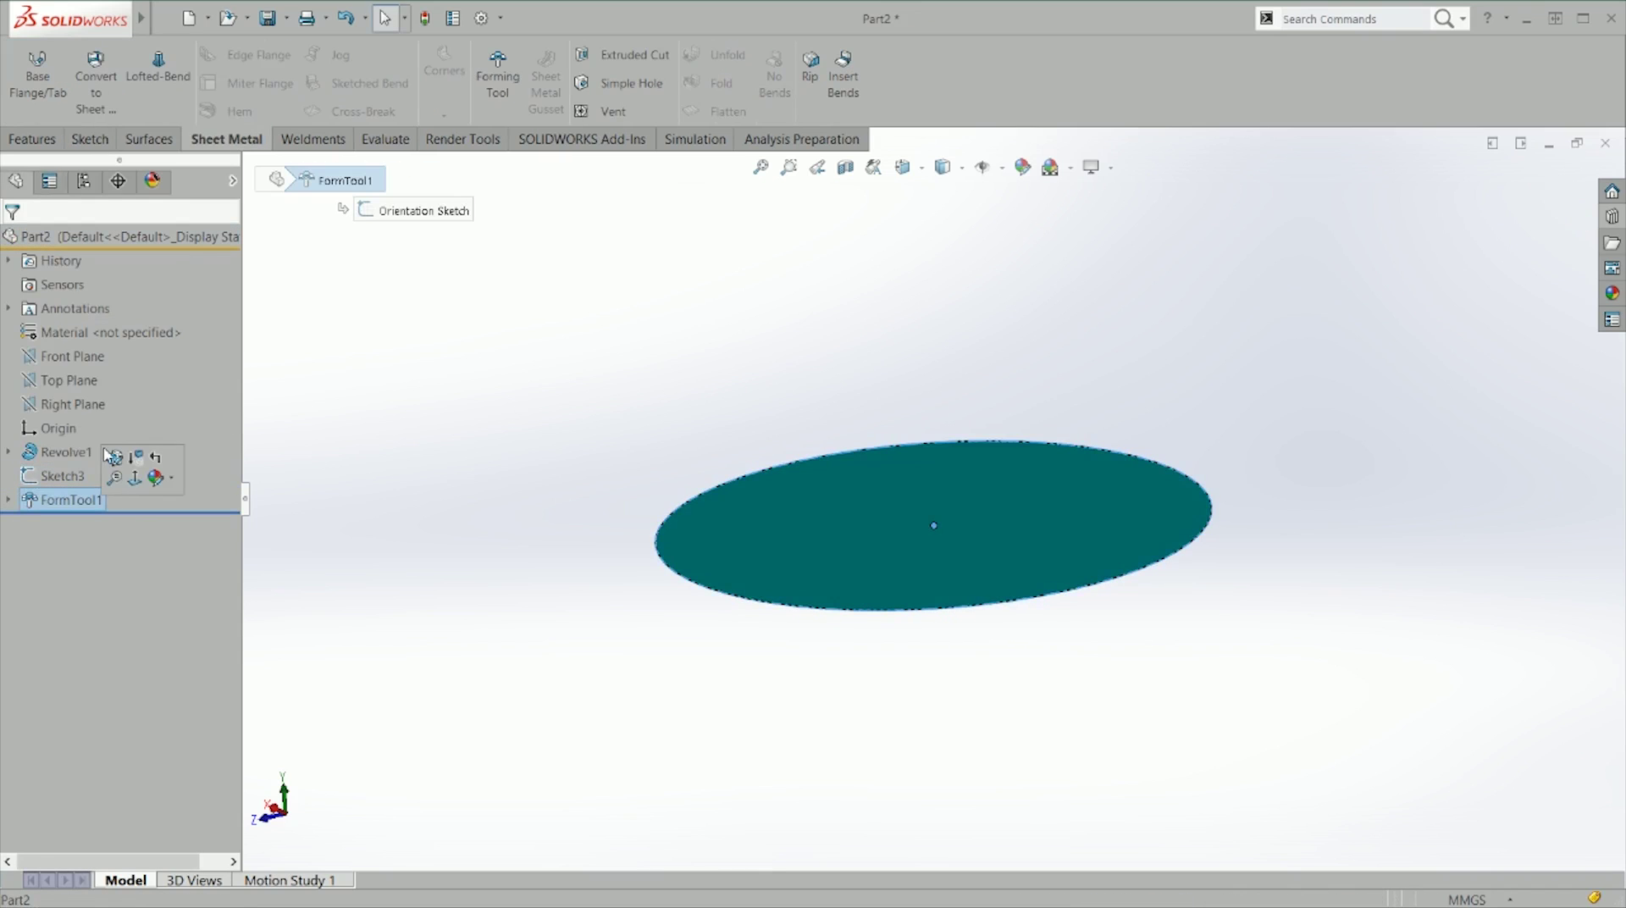
left_click(112, 458)
left_click(119, 277)
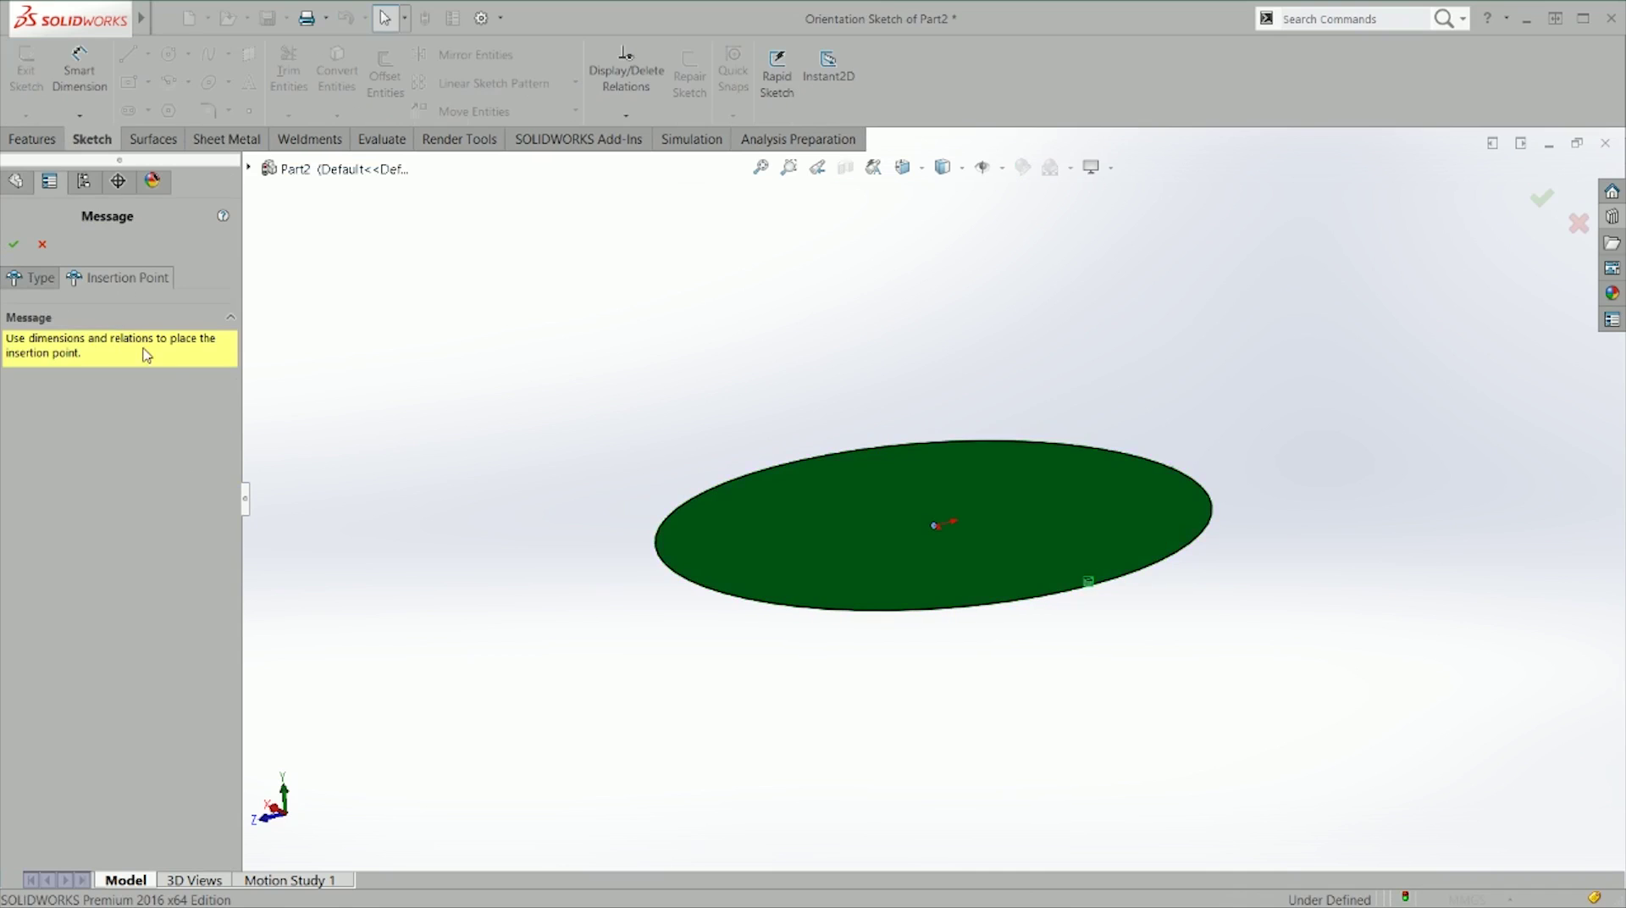
left_click(934, 526)
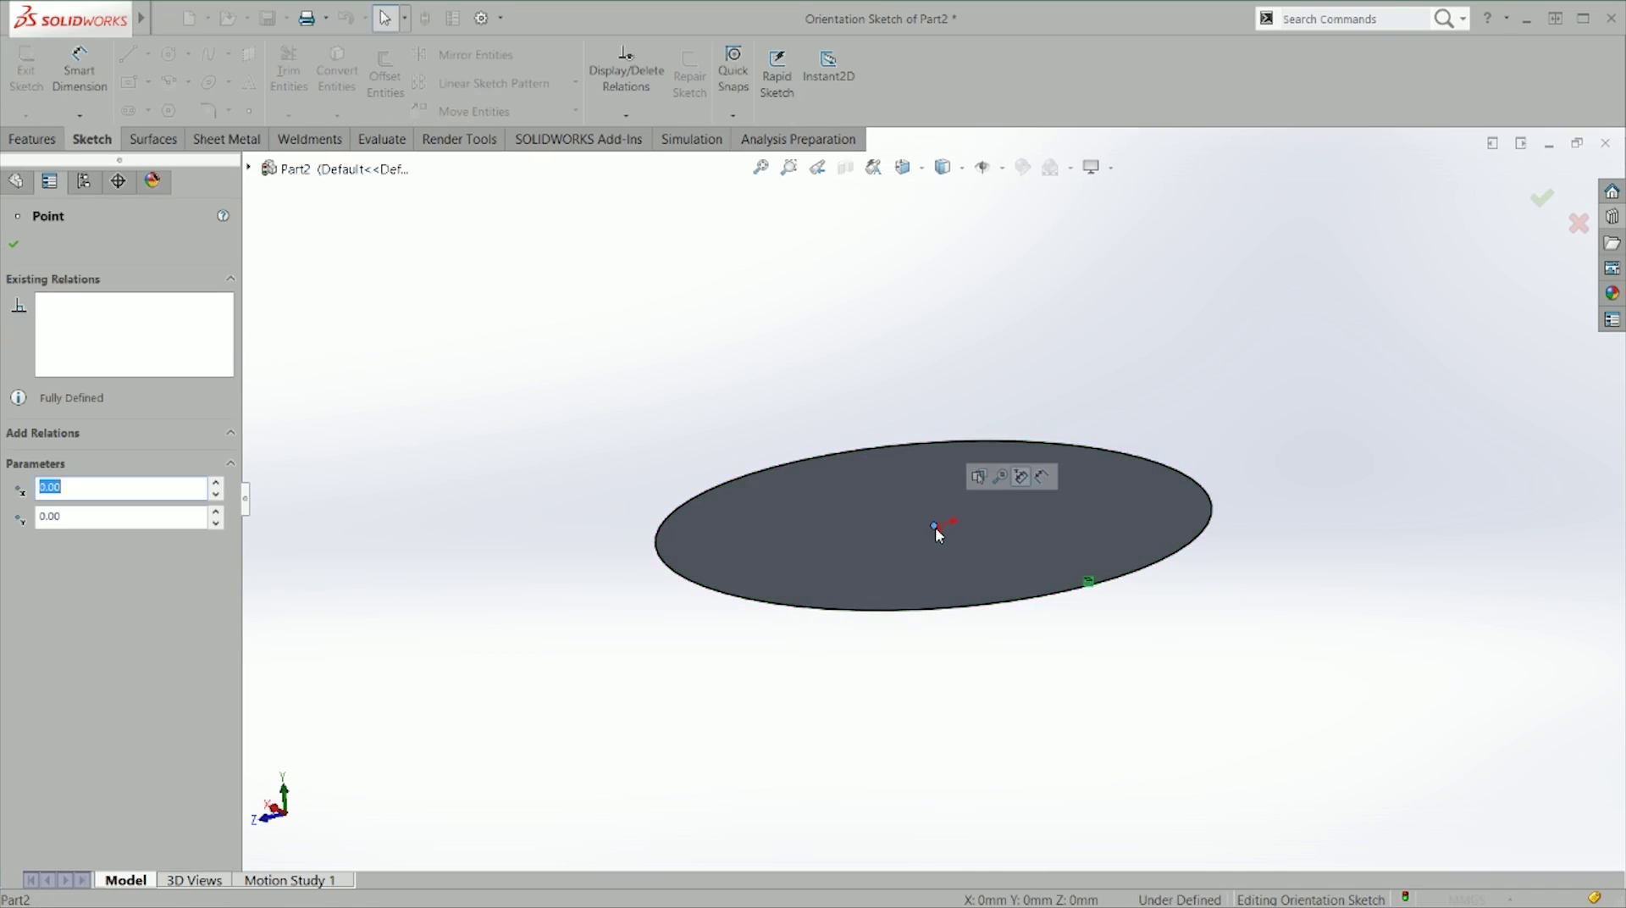
left_click(1543, 198)
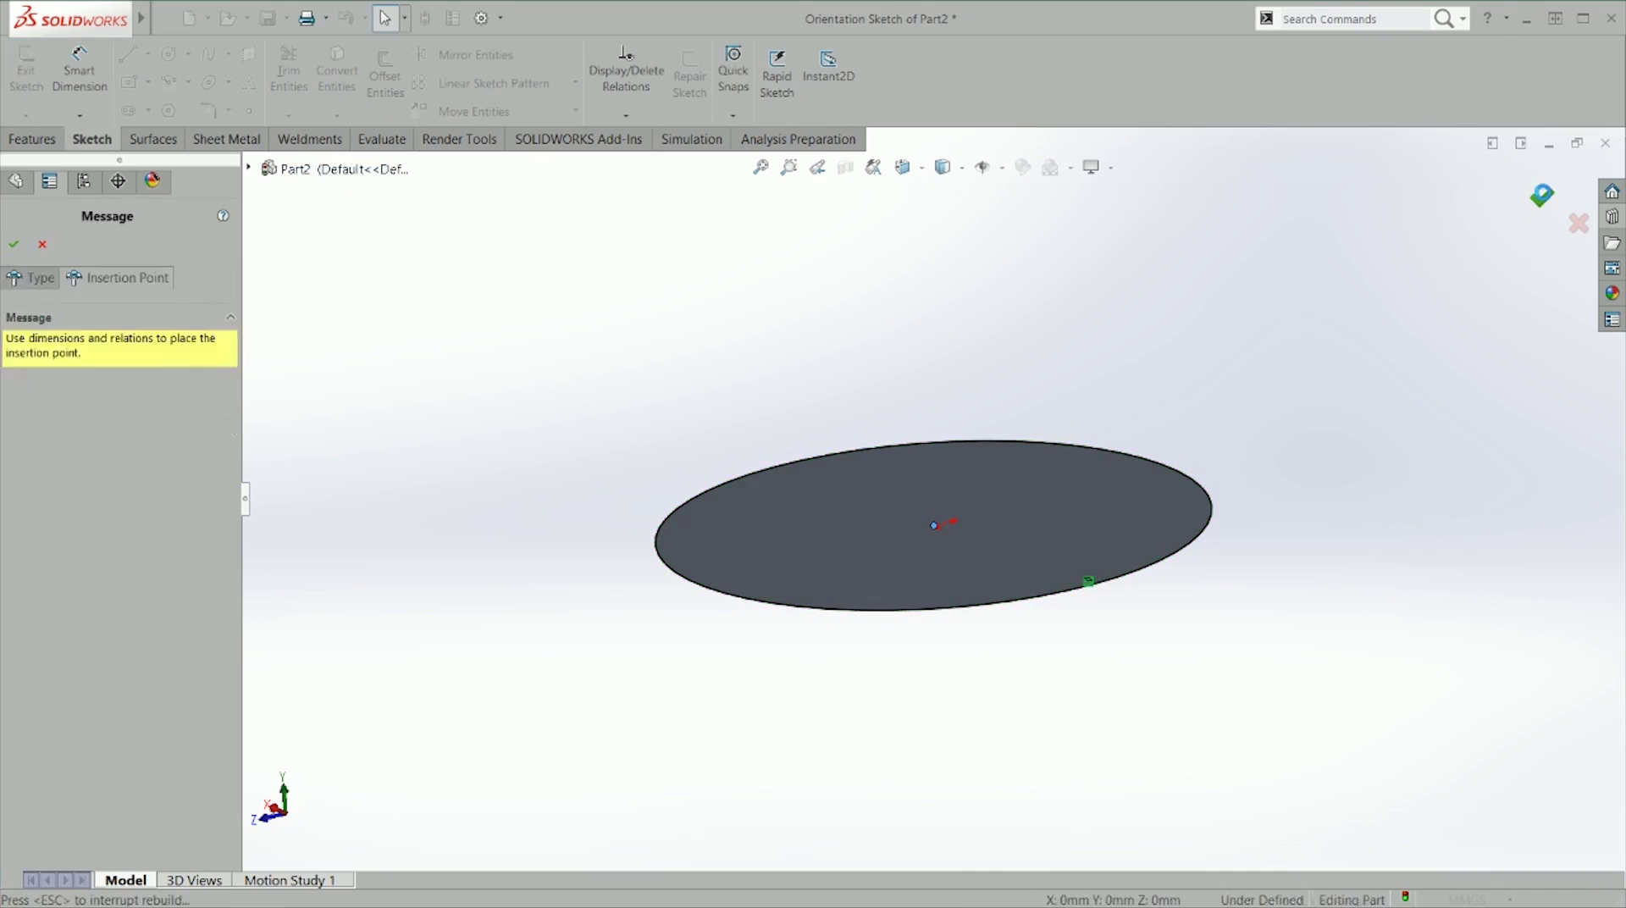
left_click(1550, 204)
left_click(1401, 443)
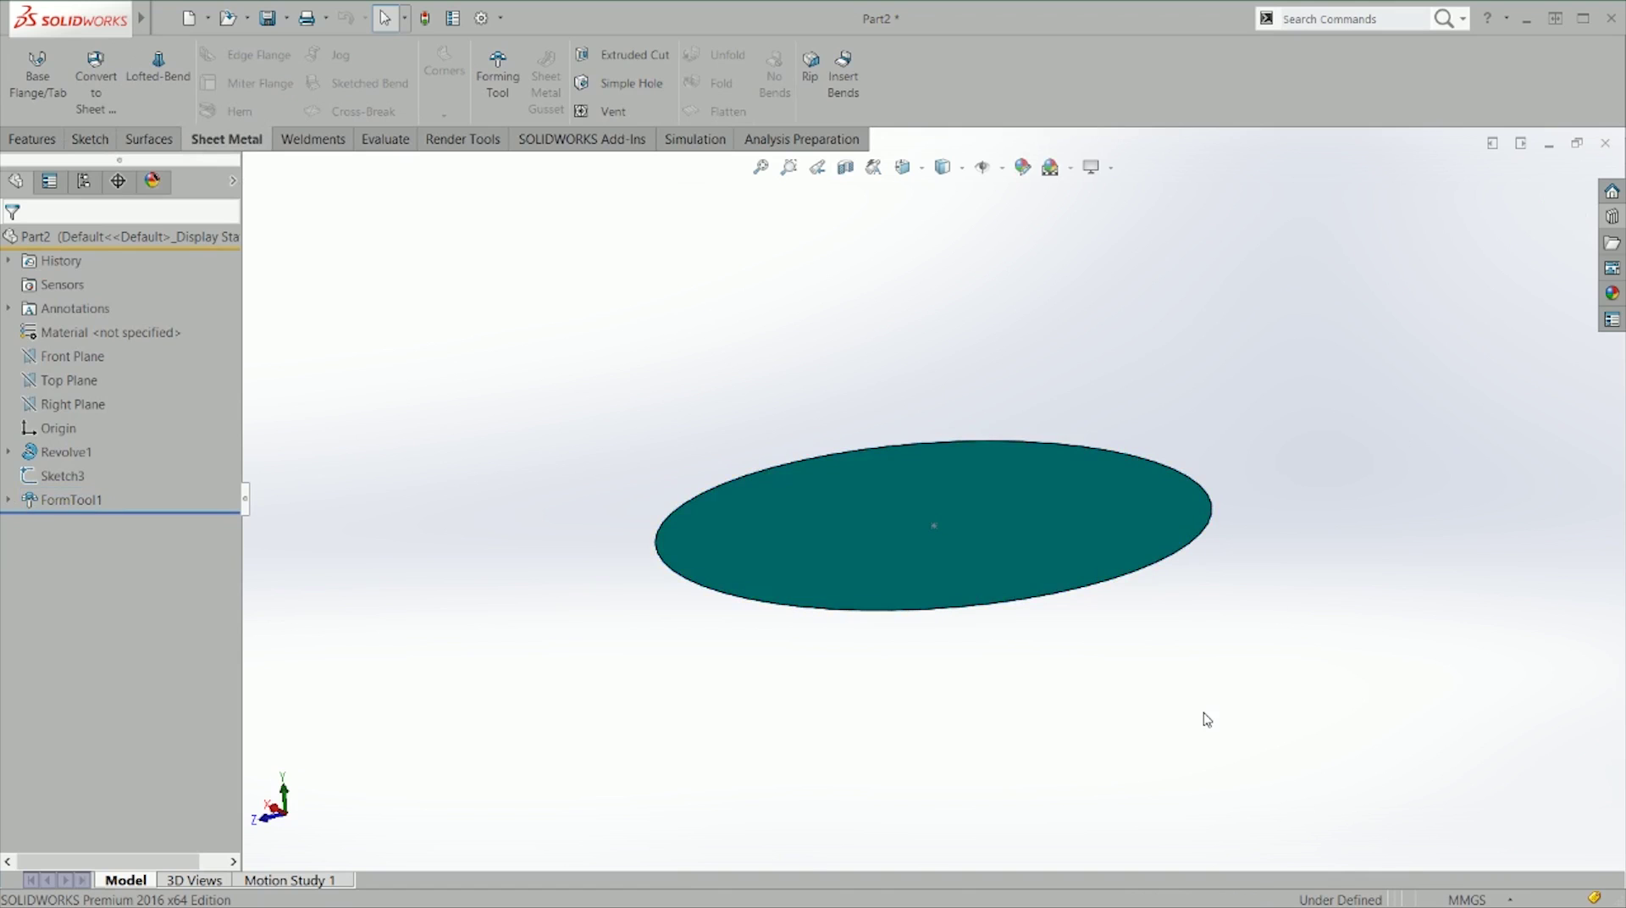
Step: Hide the sketch containing the centre point on the cone's underside
mouse_move(889, 646)
middle_mouse_down()
mouse_move(889, 440)
mouse_move(936, 533)
mouse_move(941, 343)
mouse_move(927, 347)
middle_mouse_up()
left_click(58, 475)
left_click(72, 456)
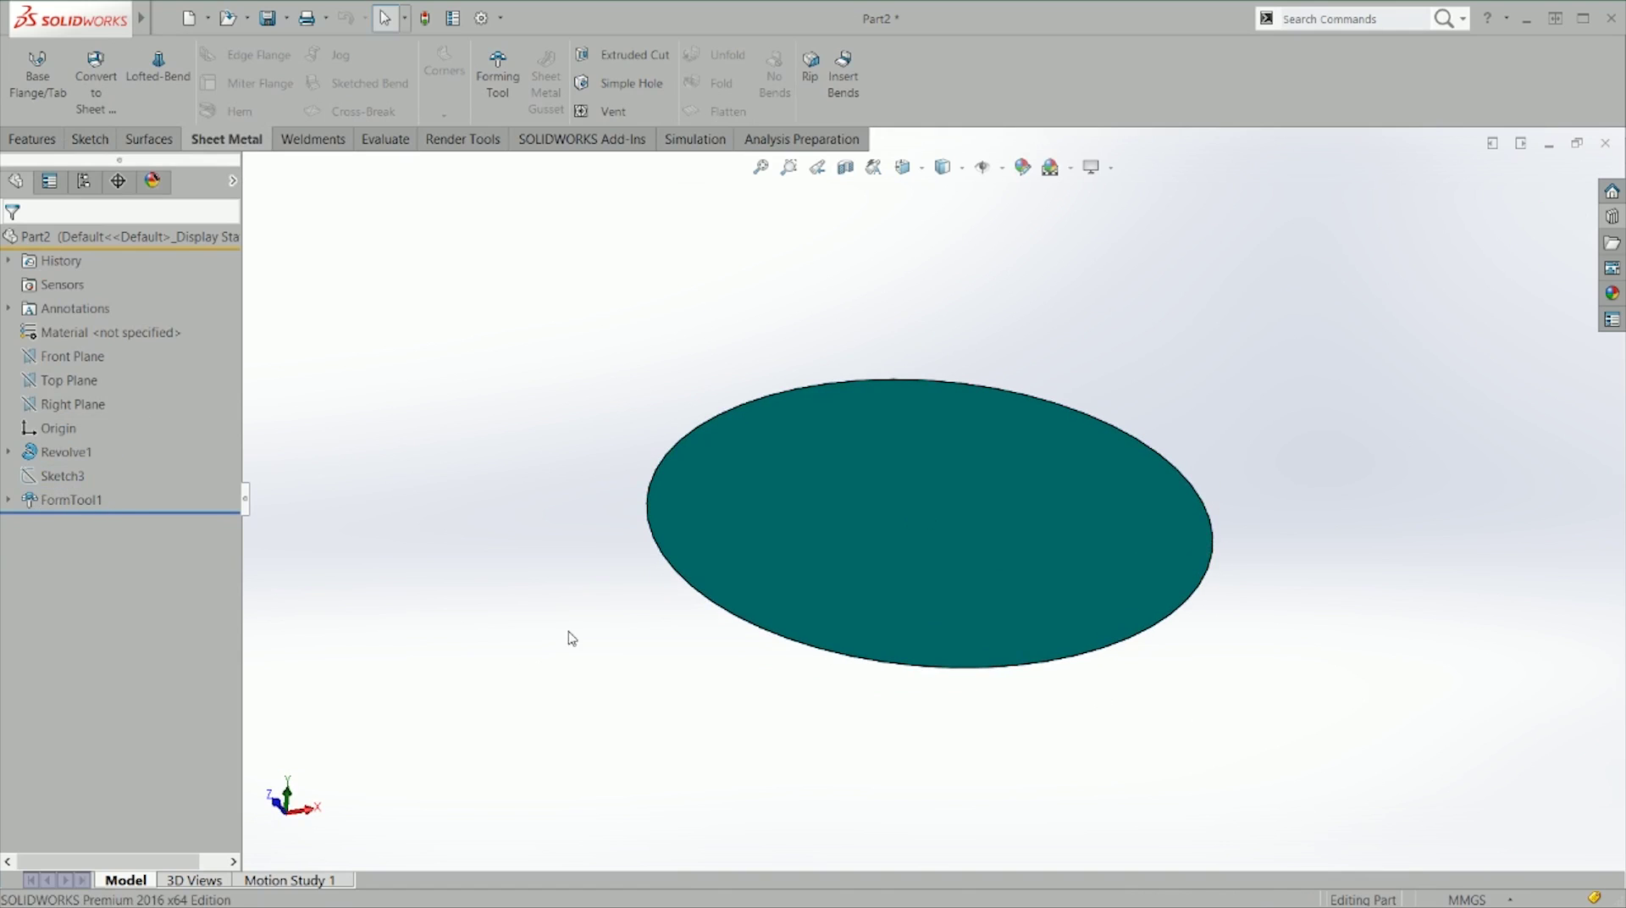
Step: Examine the cone from both sides and review the forming tool's stopping face and faces-to-remove settings
middle_click_drag(571, 639, 971, 575)
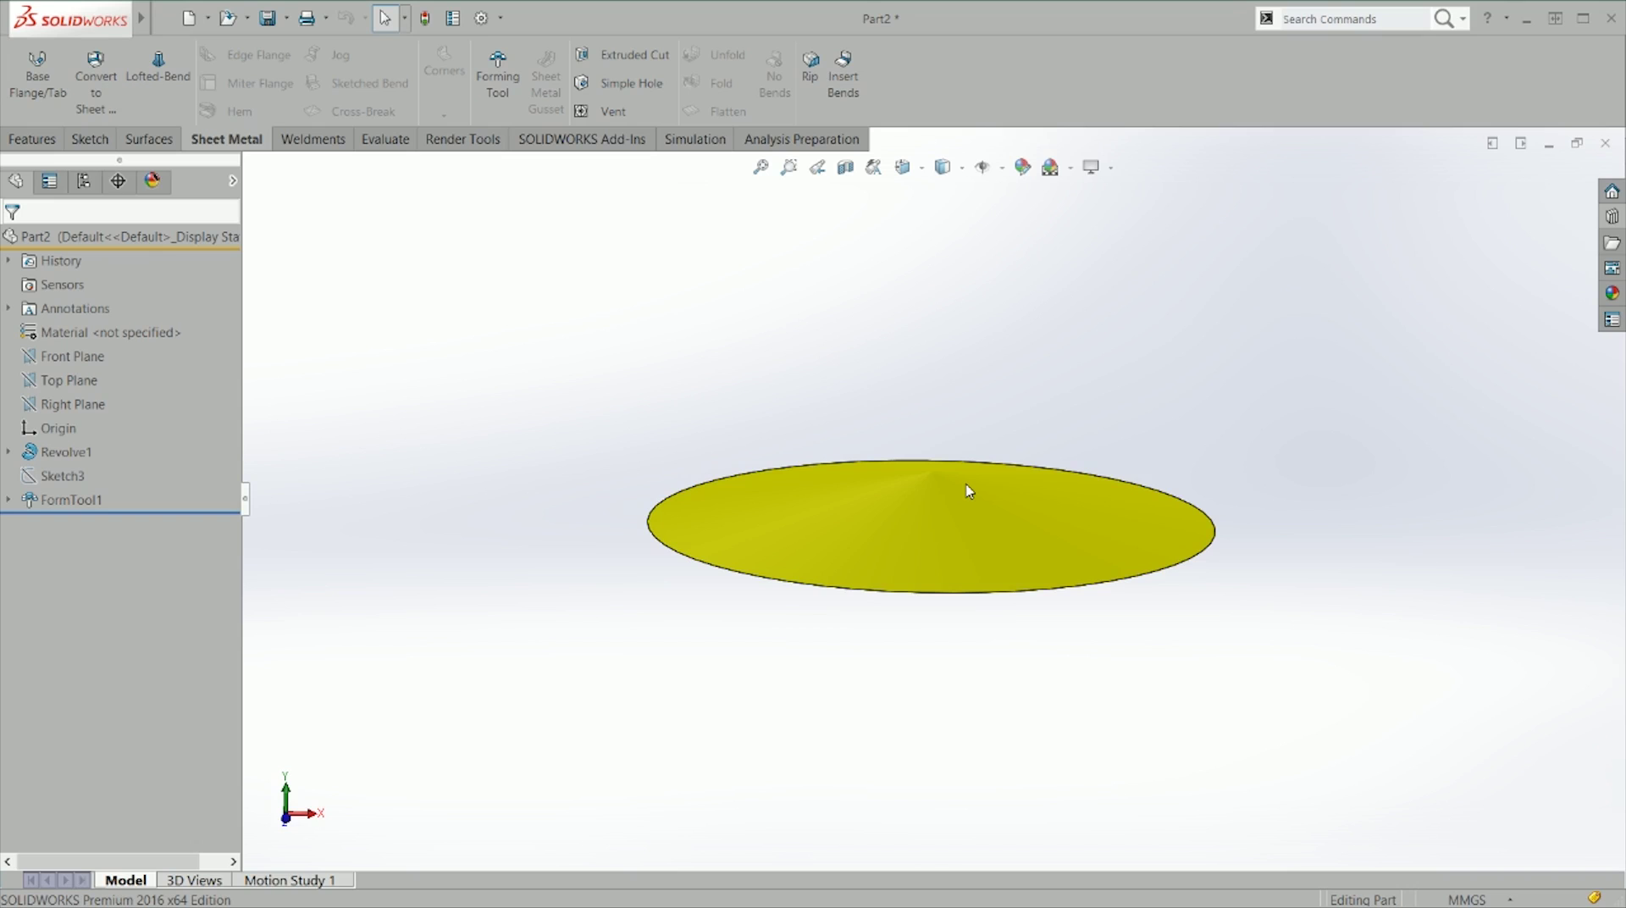
middle_click_drag(969, 491, 951, 334)
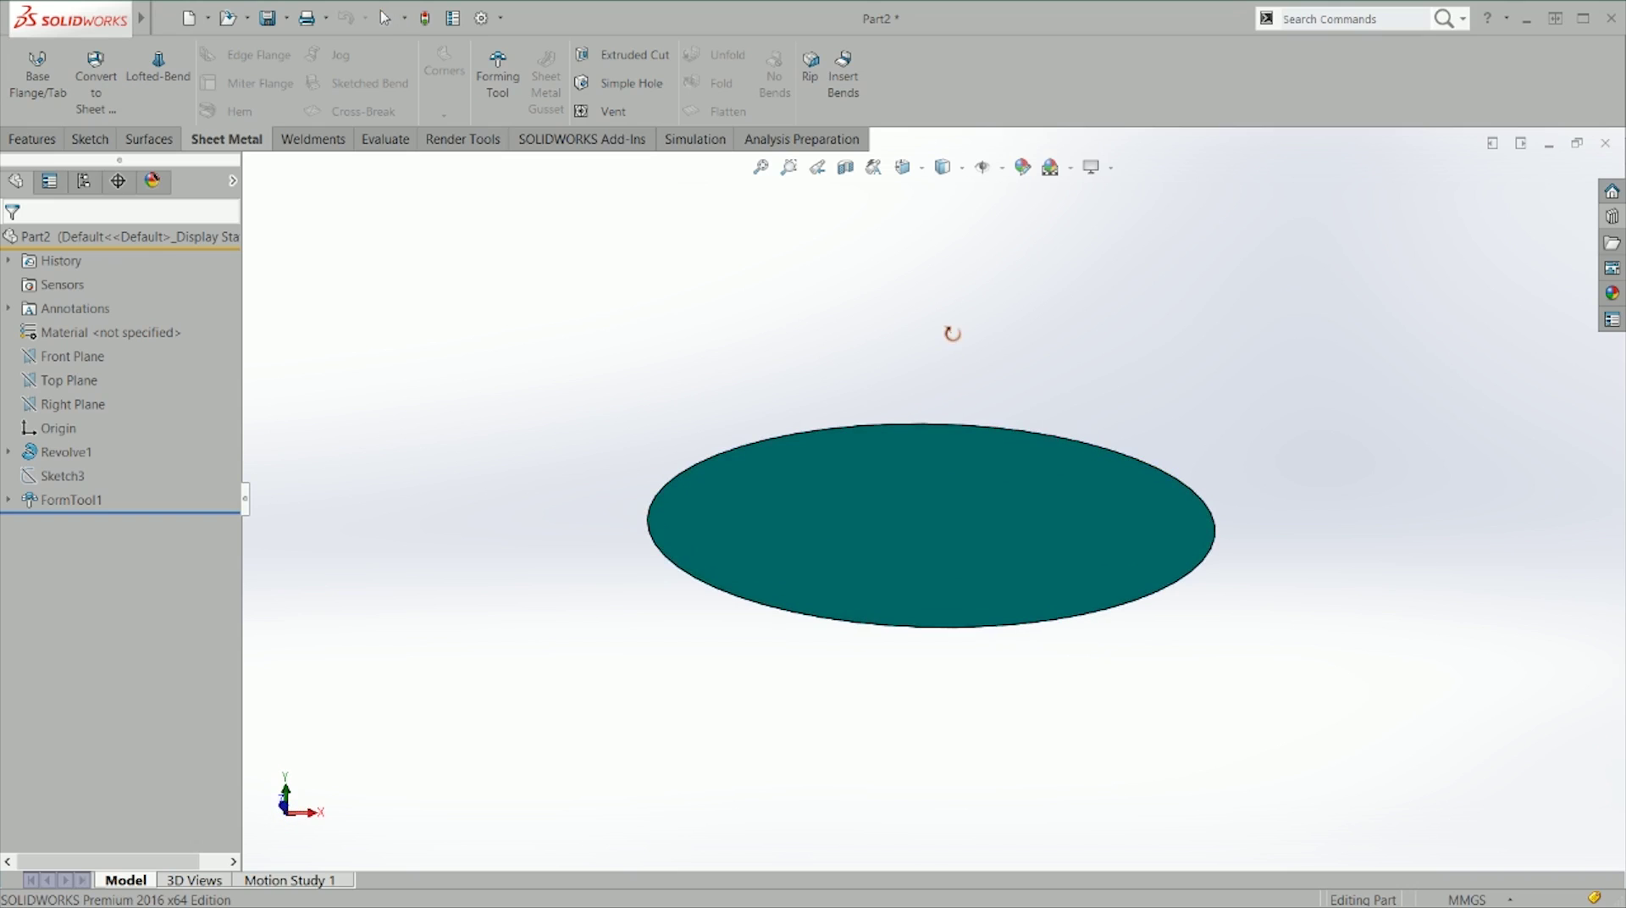
middle_click_drag(940, 424, 963, 617)
right_click(60, 499)
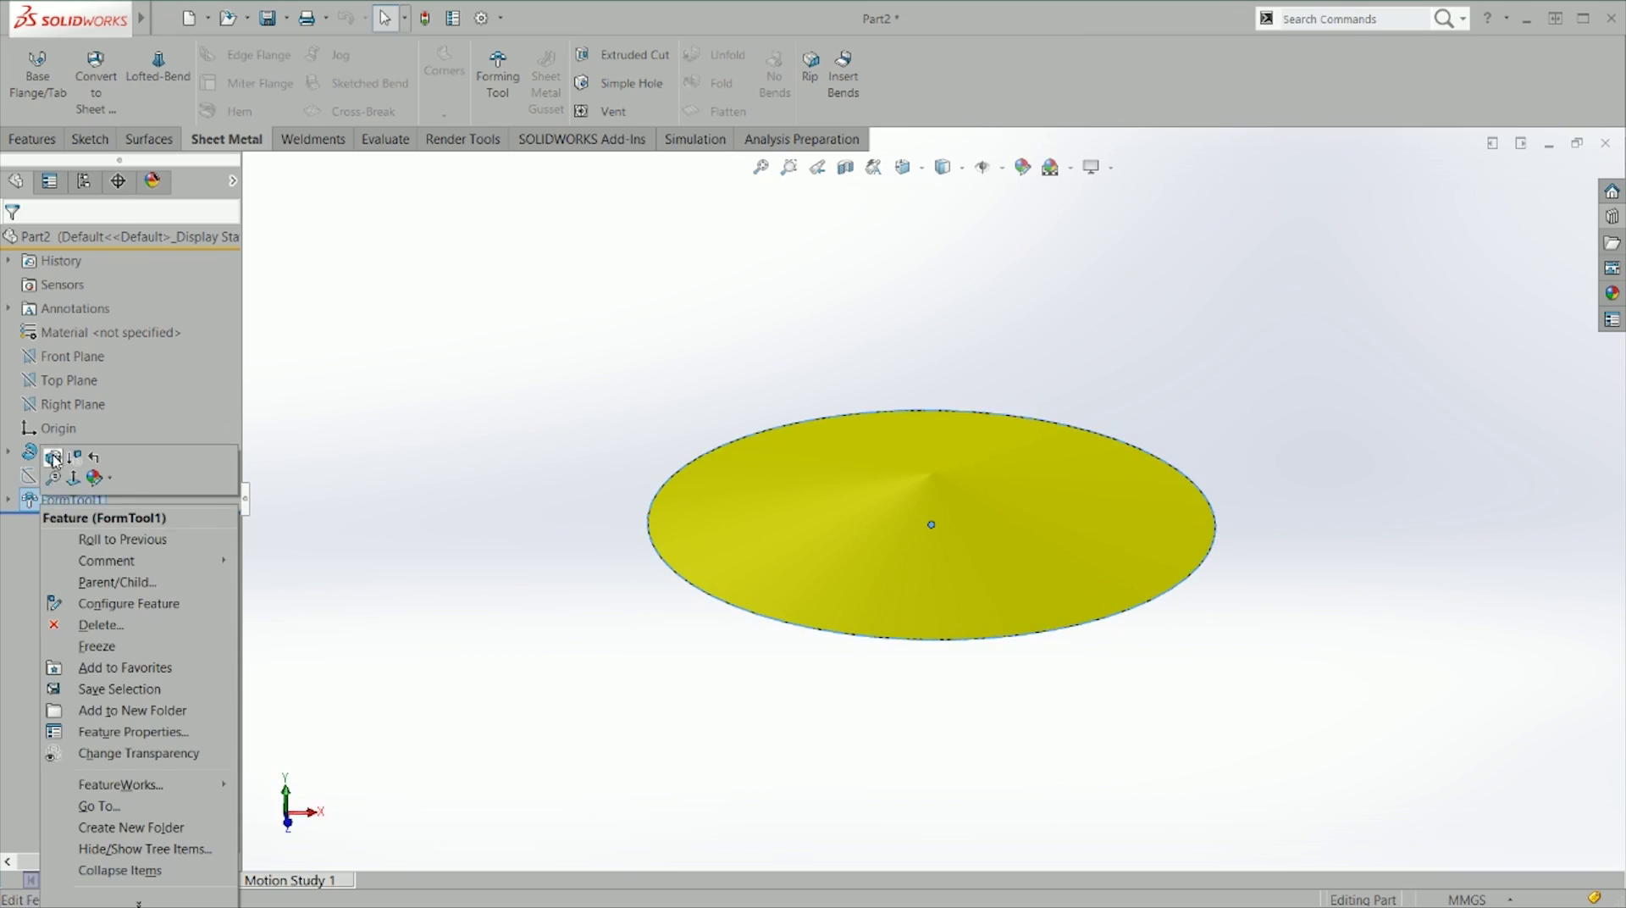
left_click(54, 449)
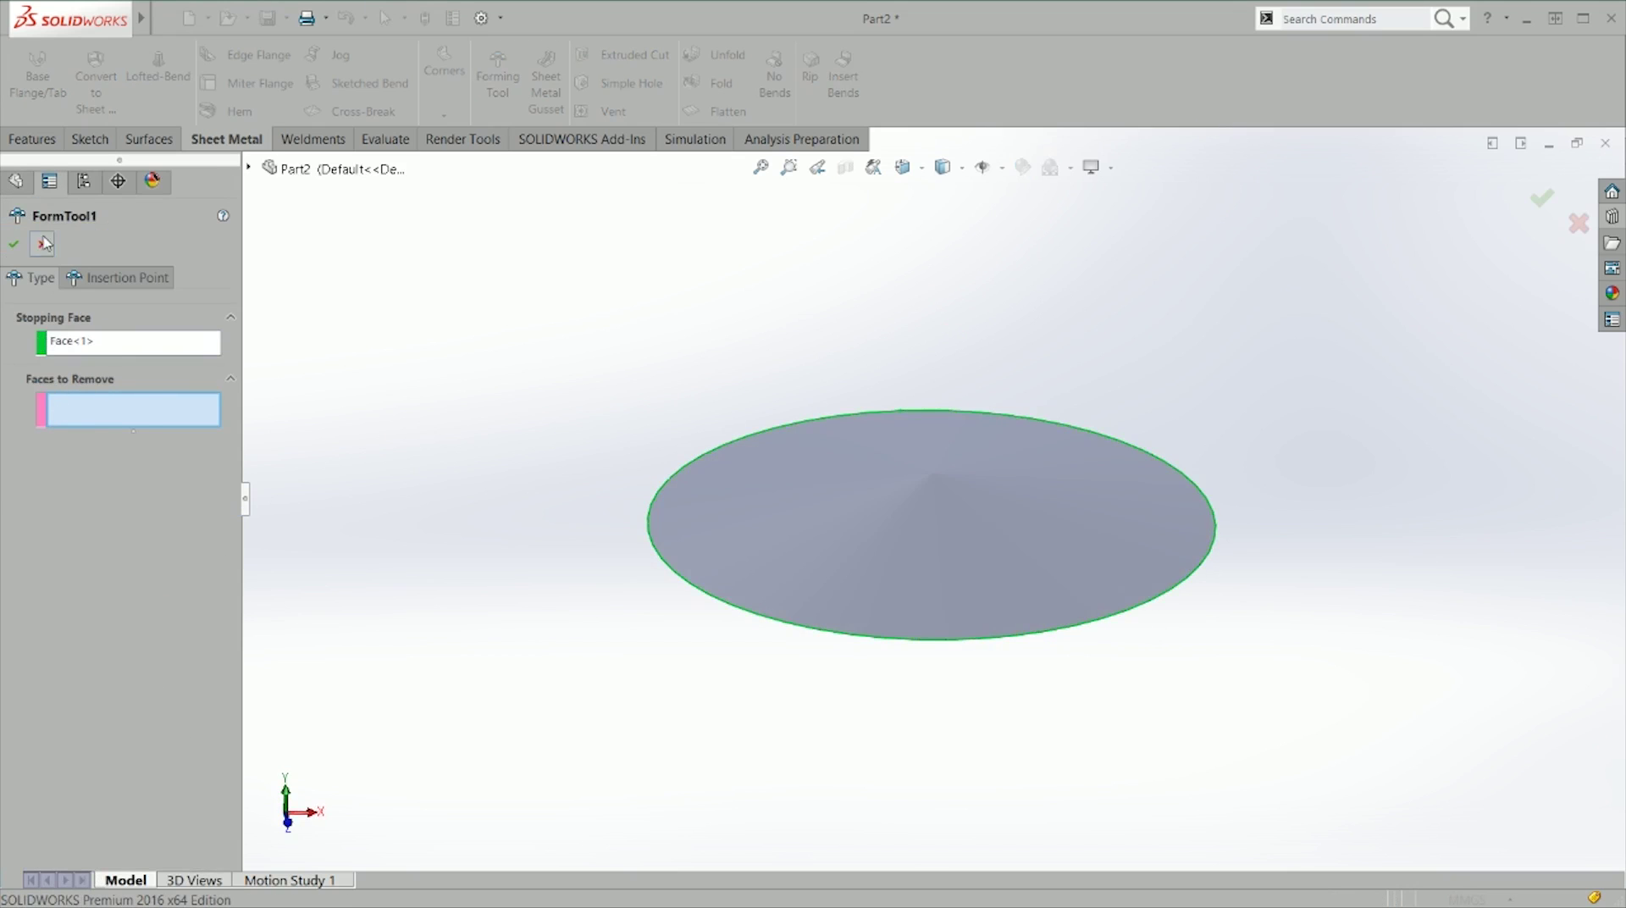
left_click(14, 244)
middle_click_drag(864, 551, 803, 666)
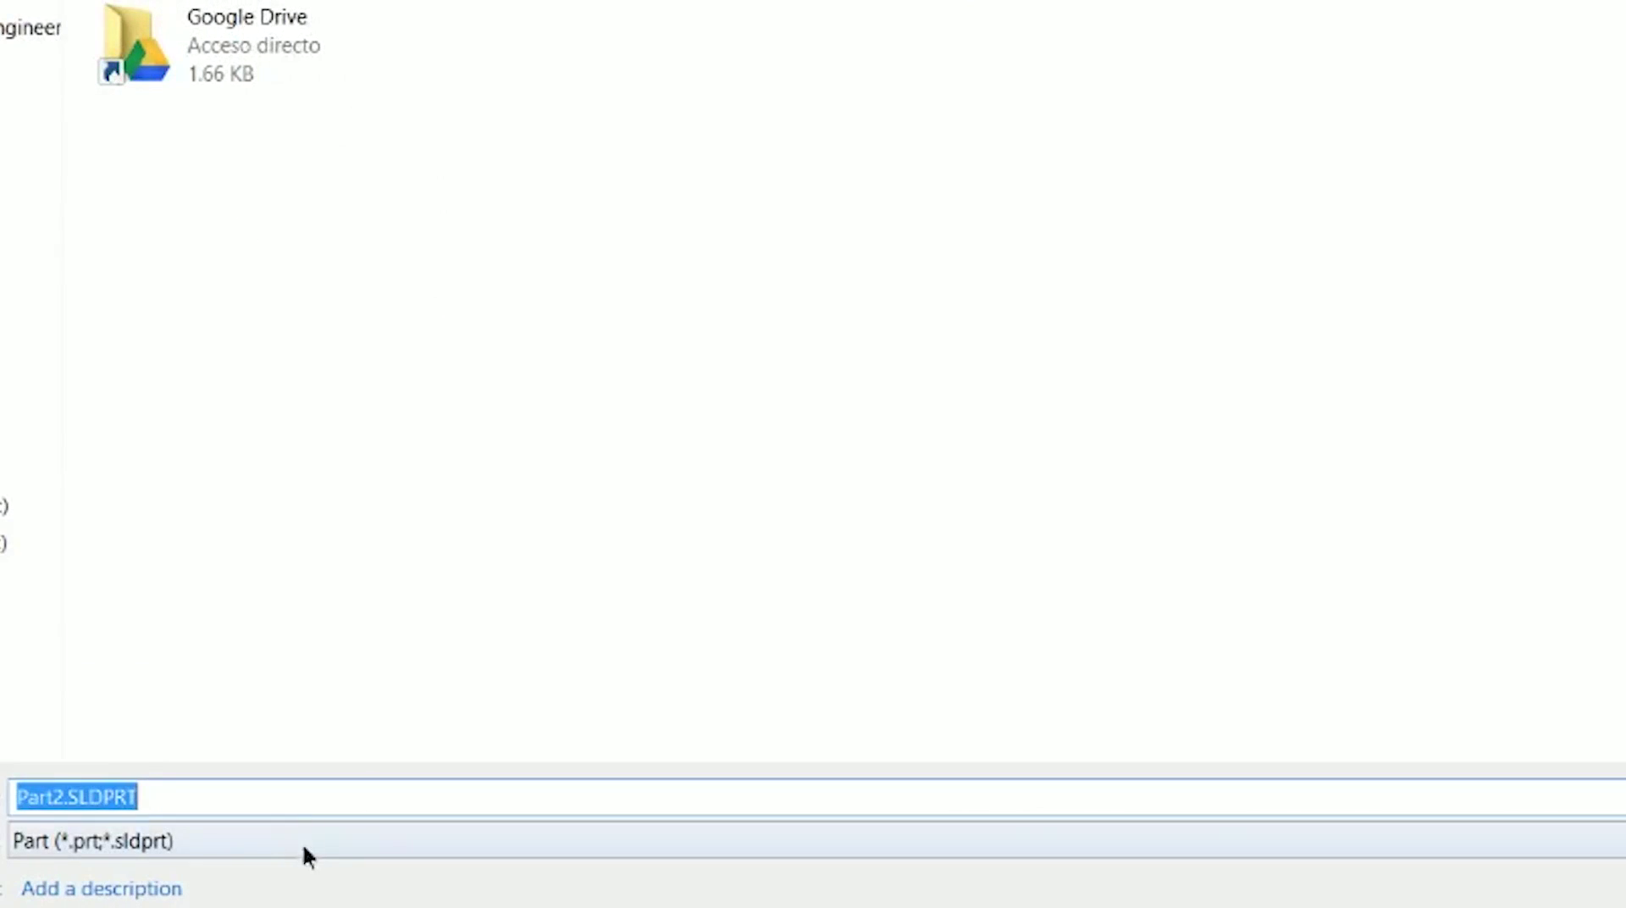
Step: Save the part as a Form Tool (*.sldftp) file named FT1 in the design library folder
left_click(302, 842)
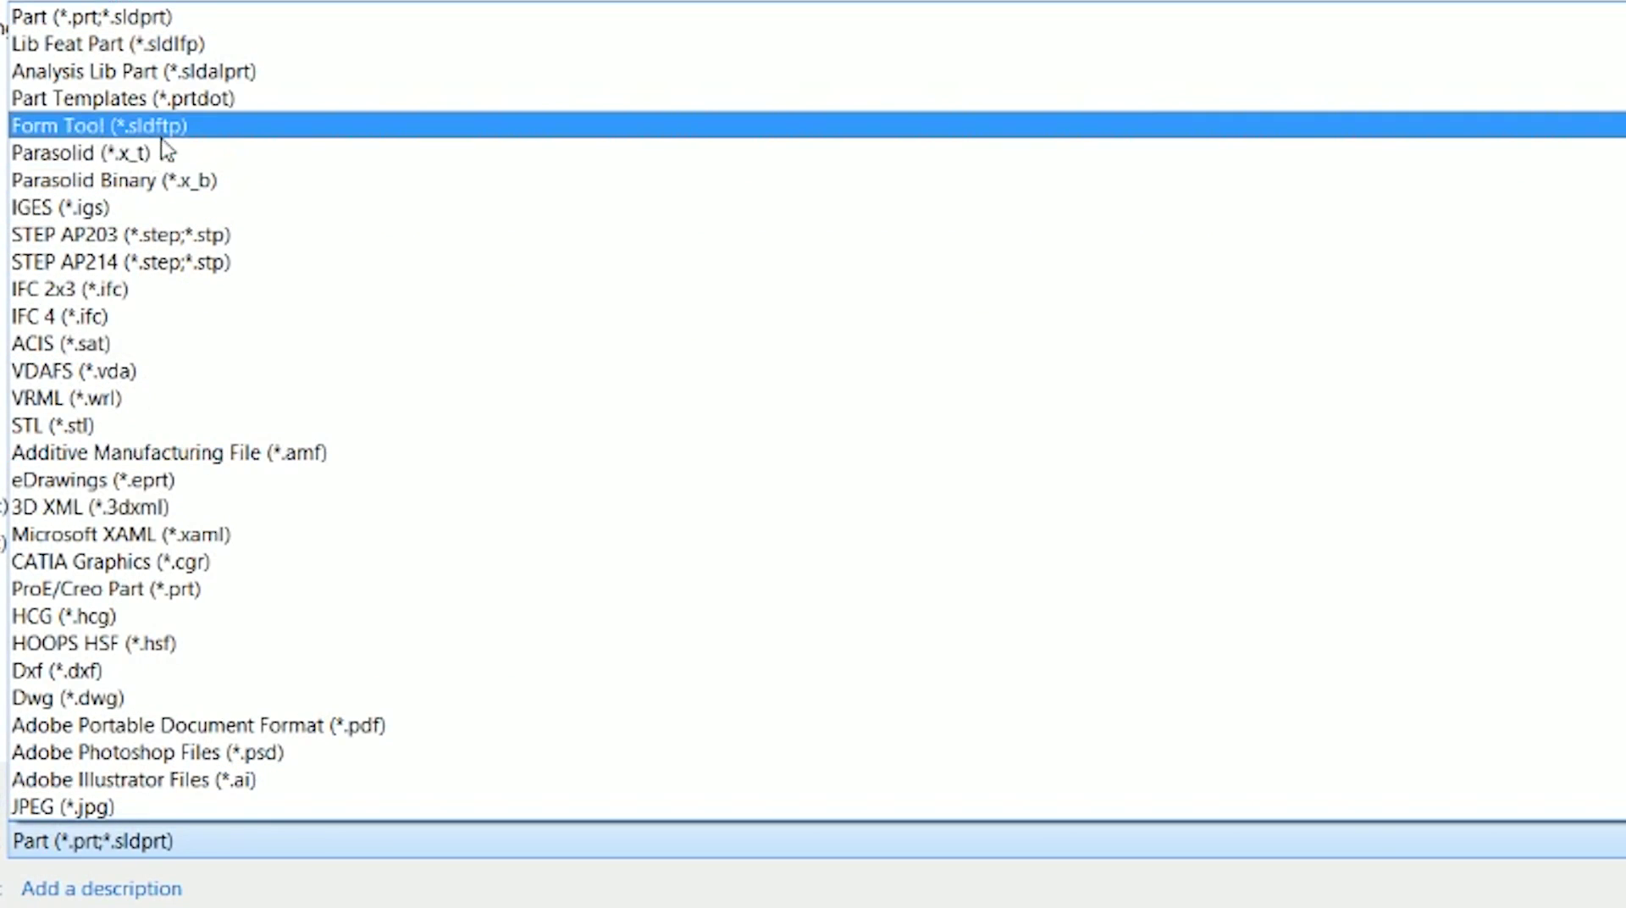
left_click(188, 127)
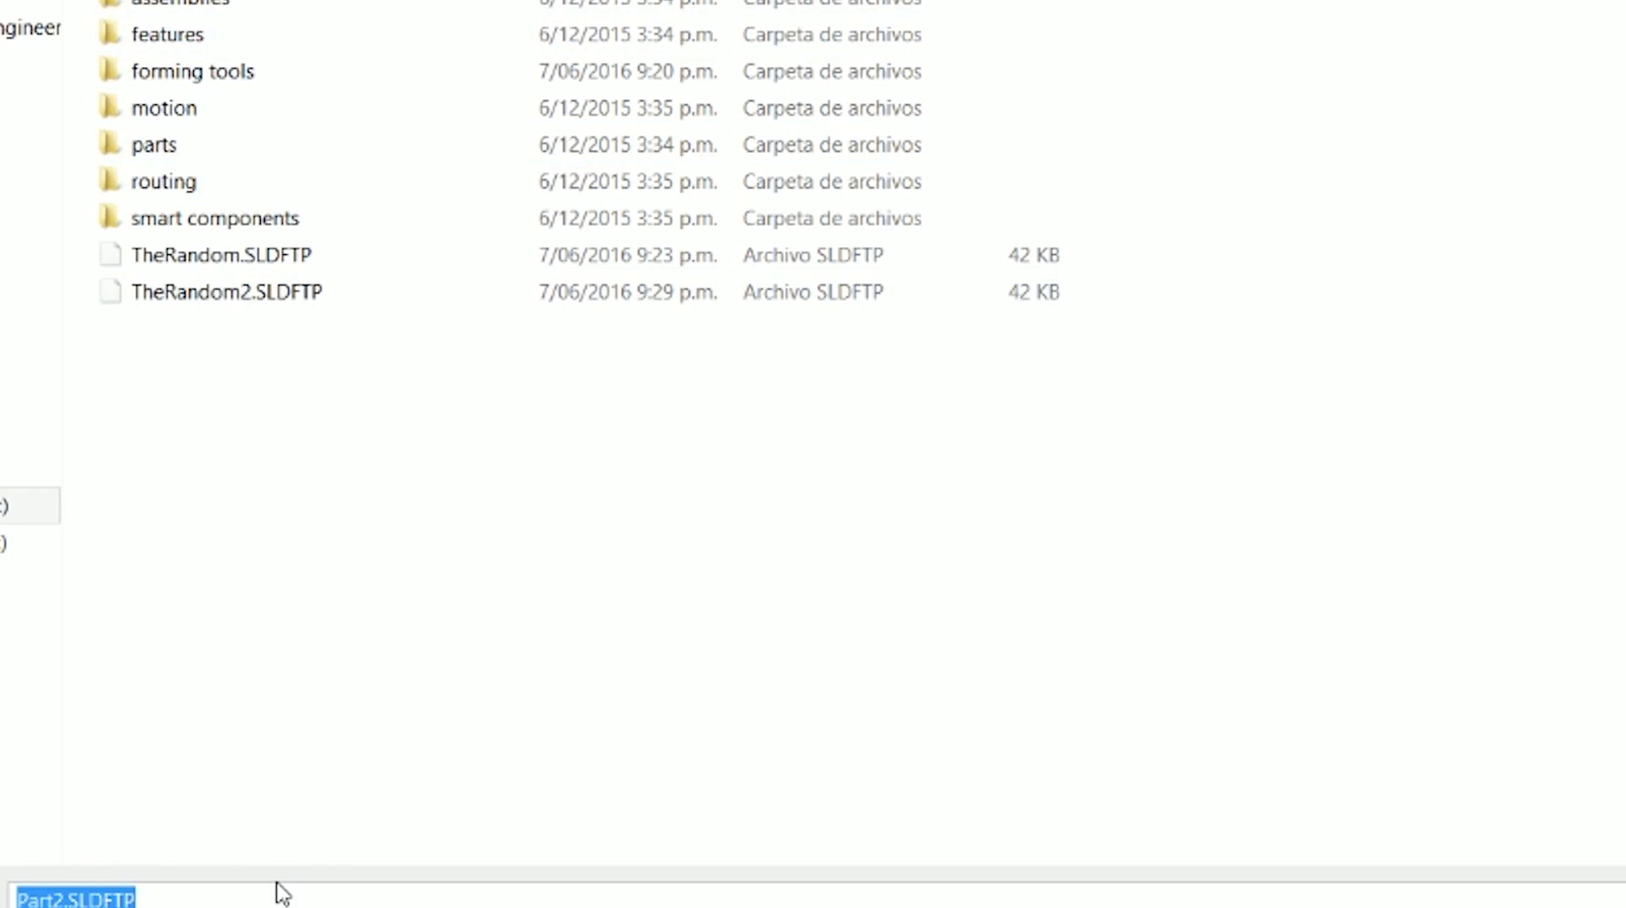
key("t")
left_click(288, 906)
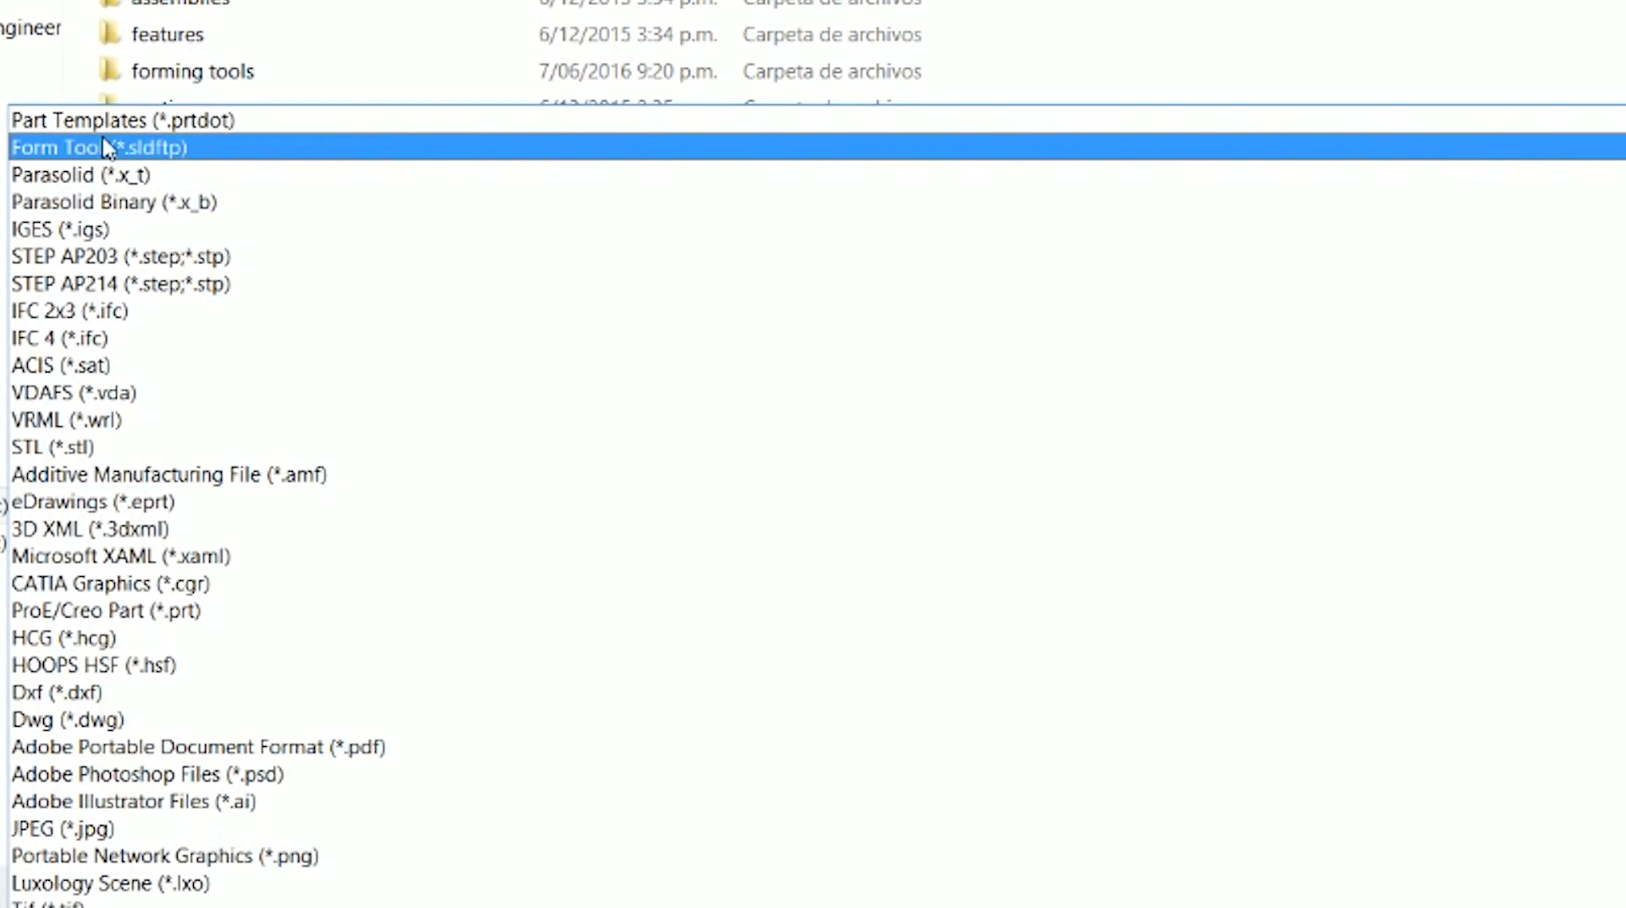
left_click(119, 147)
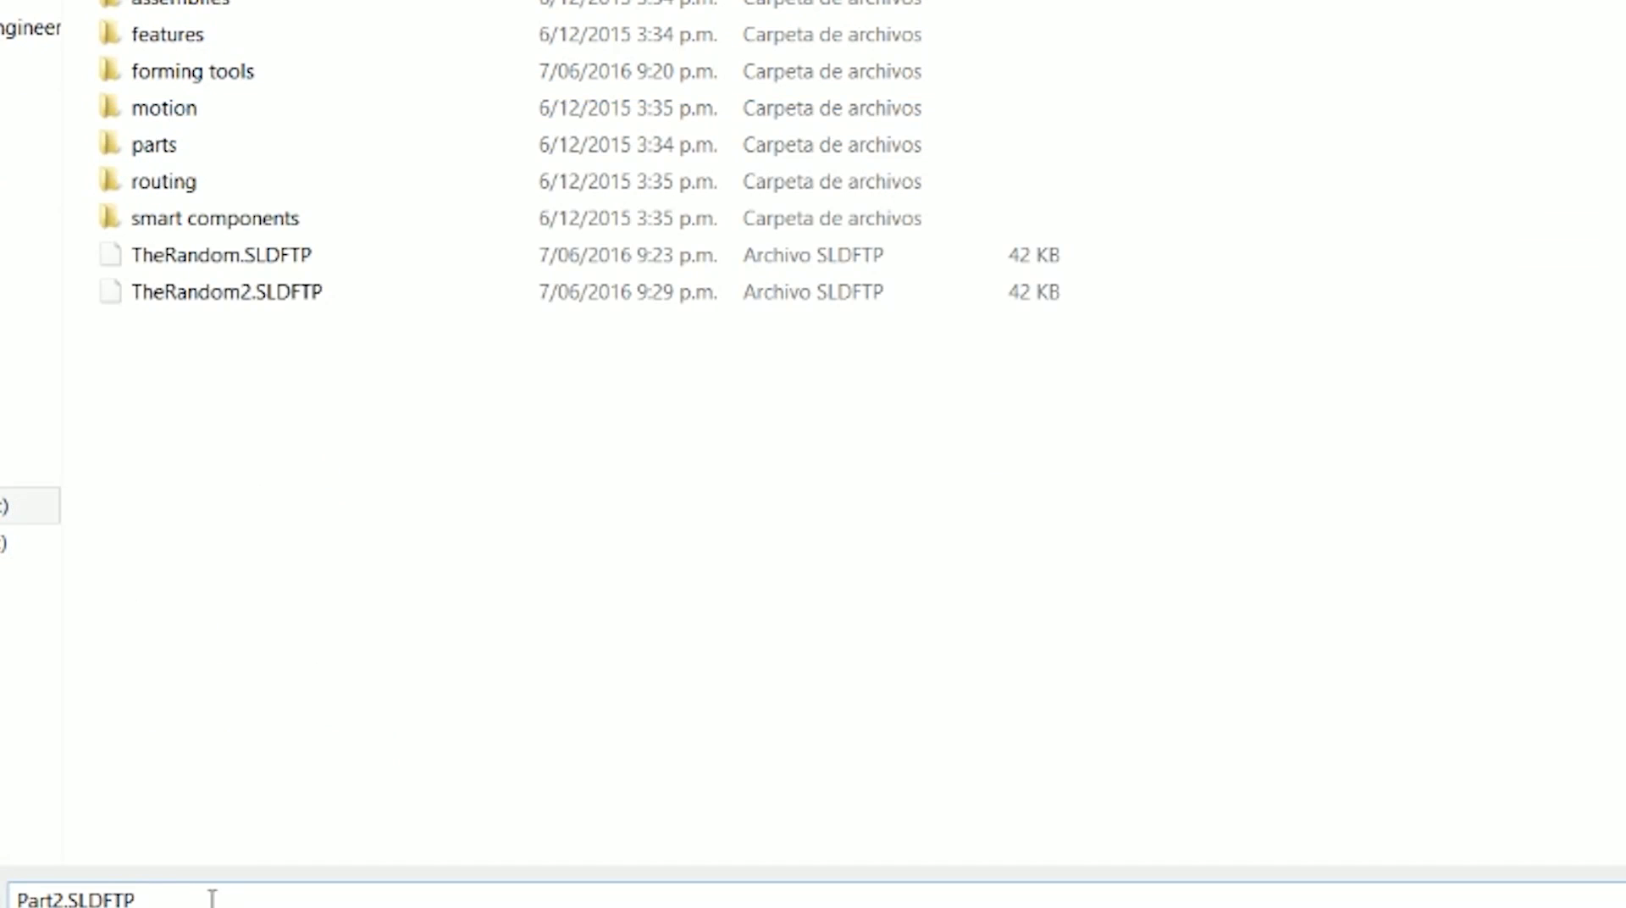
type("FT1")
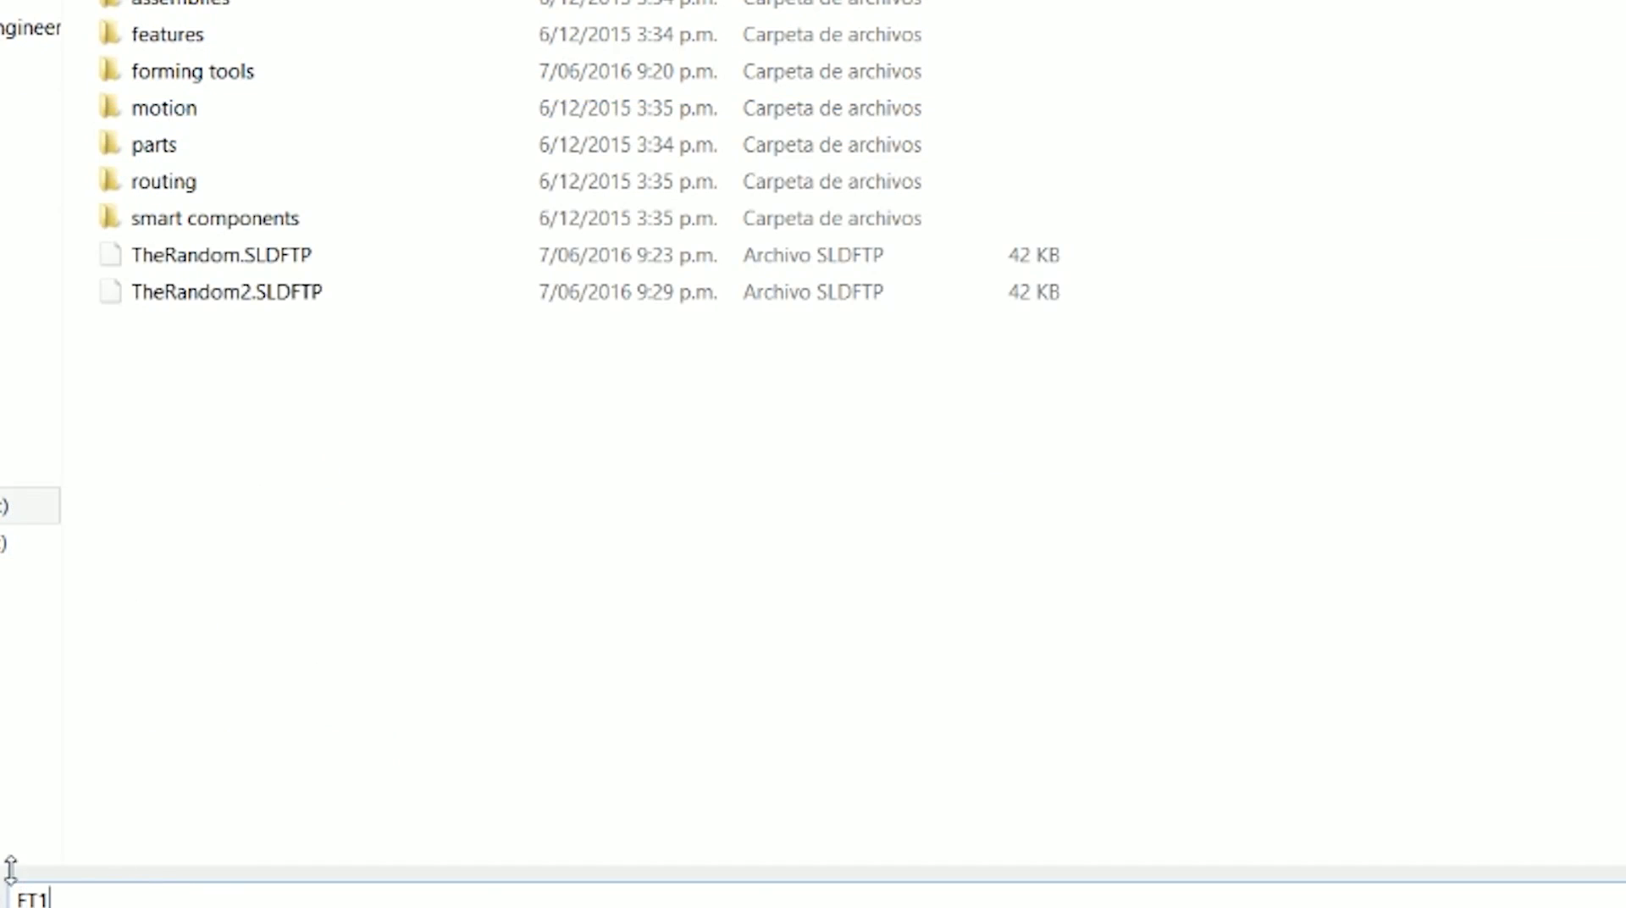
key("Return")
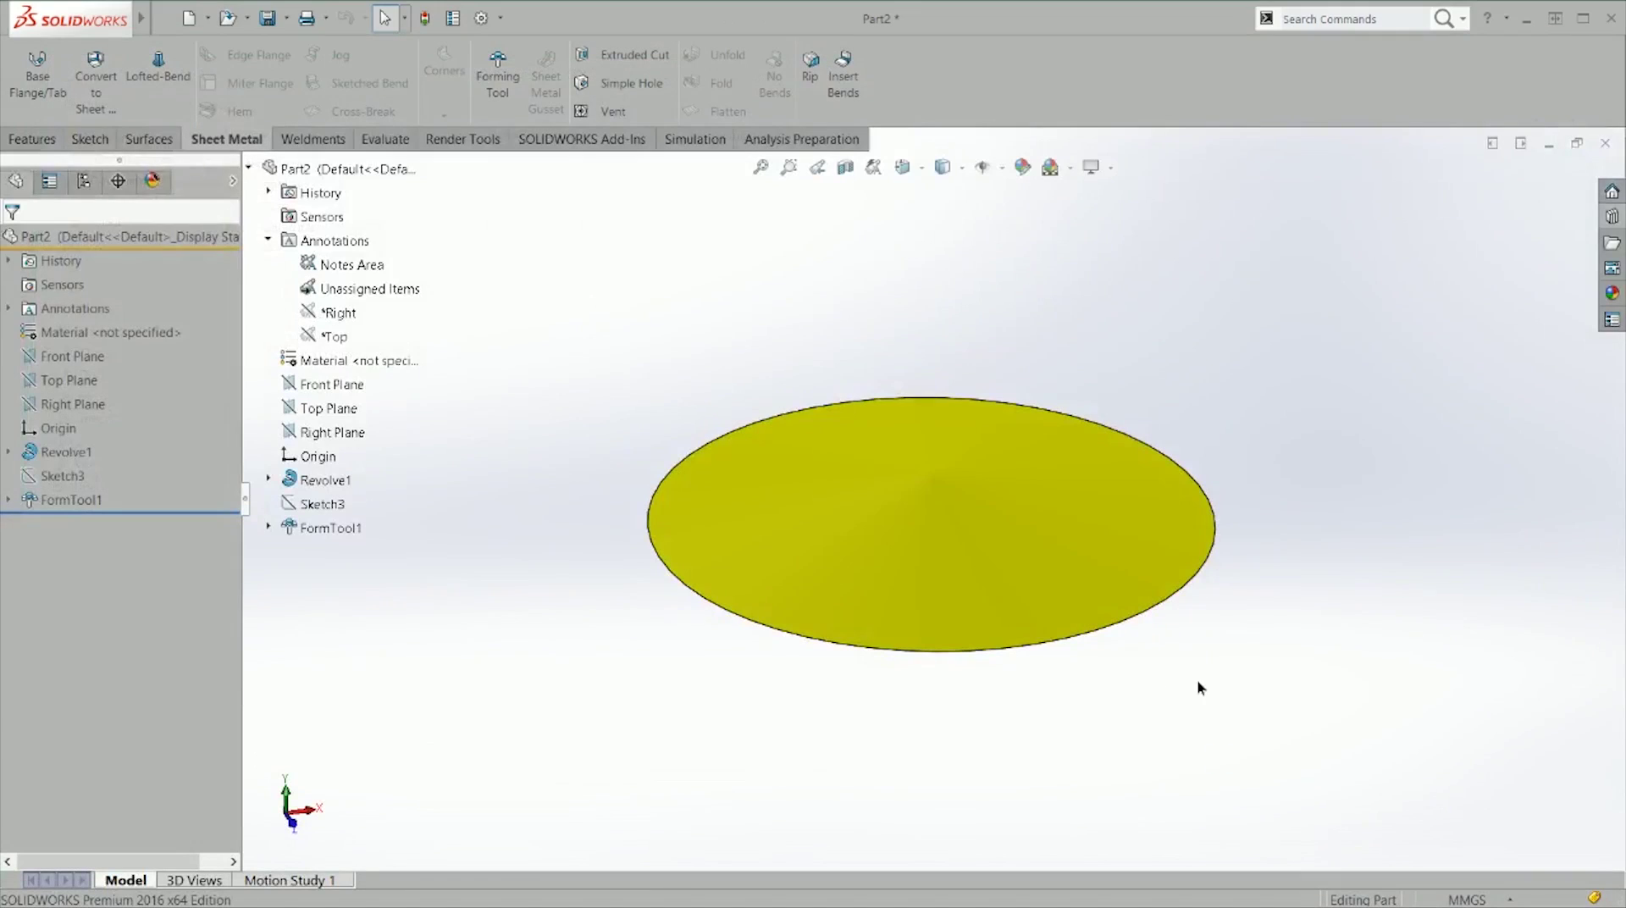
Step: Close the cone part without saving its remaining changes and create a new part document
key("ctrl+w")
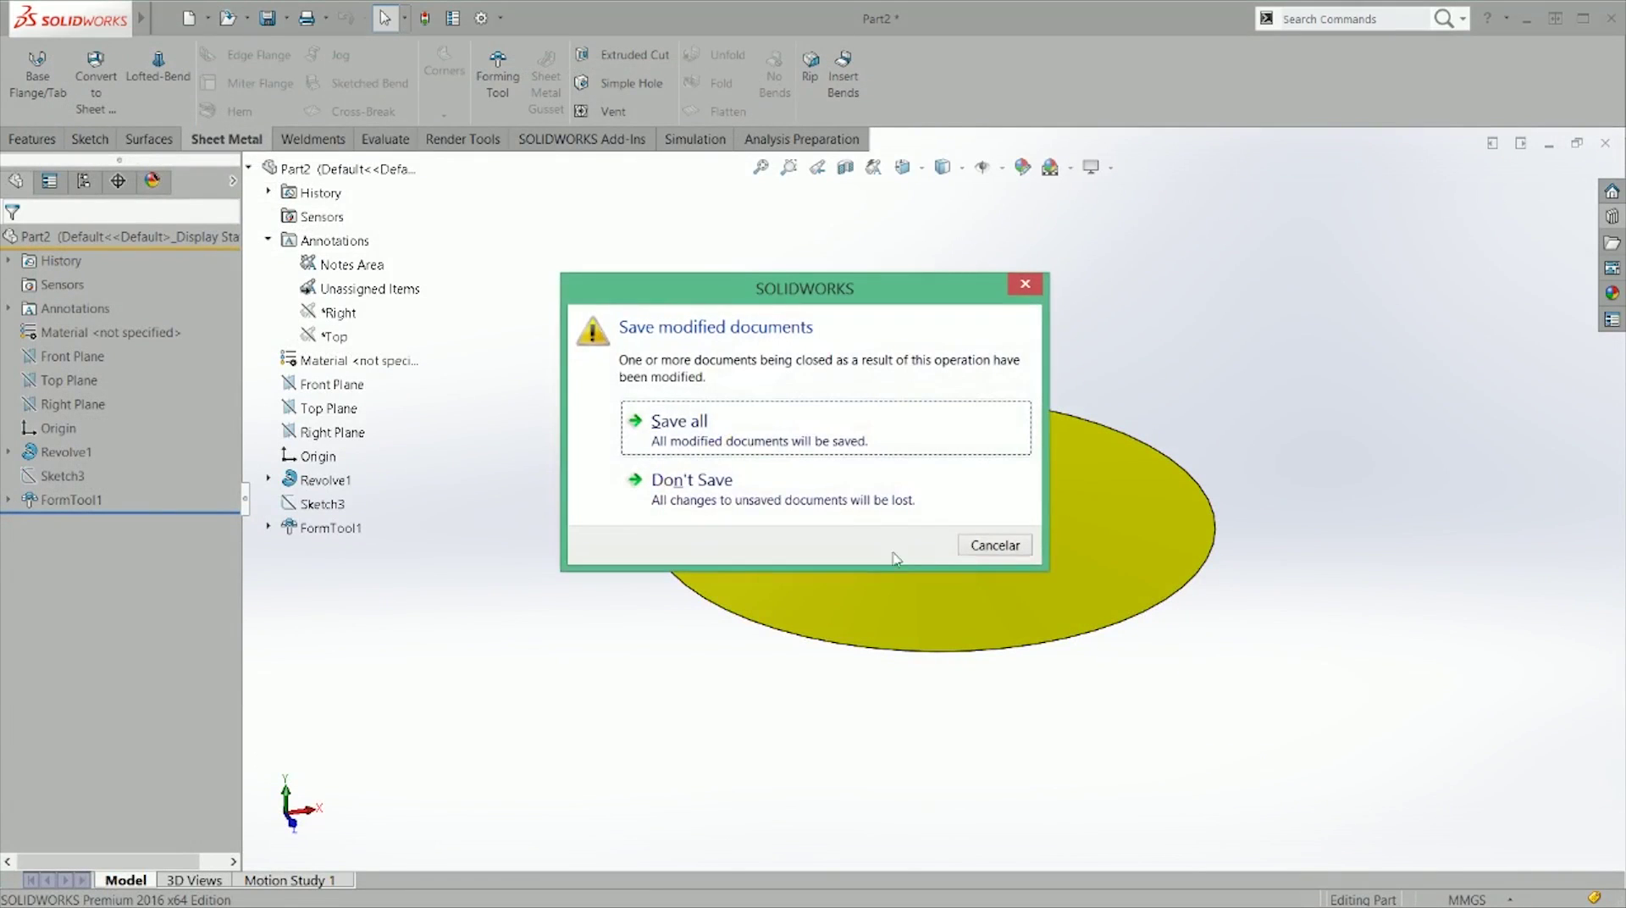
left_click(871, 506)
key("ctrl+n")
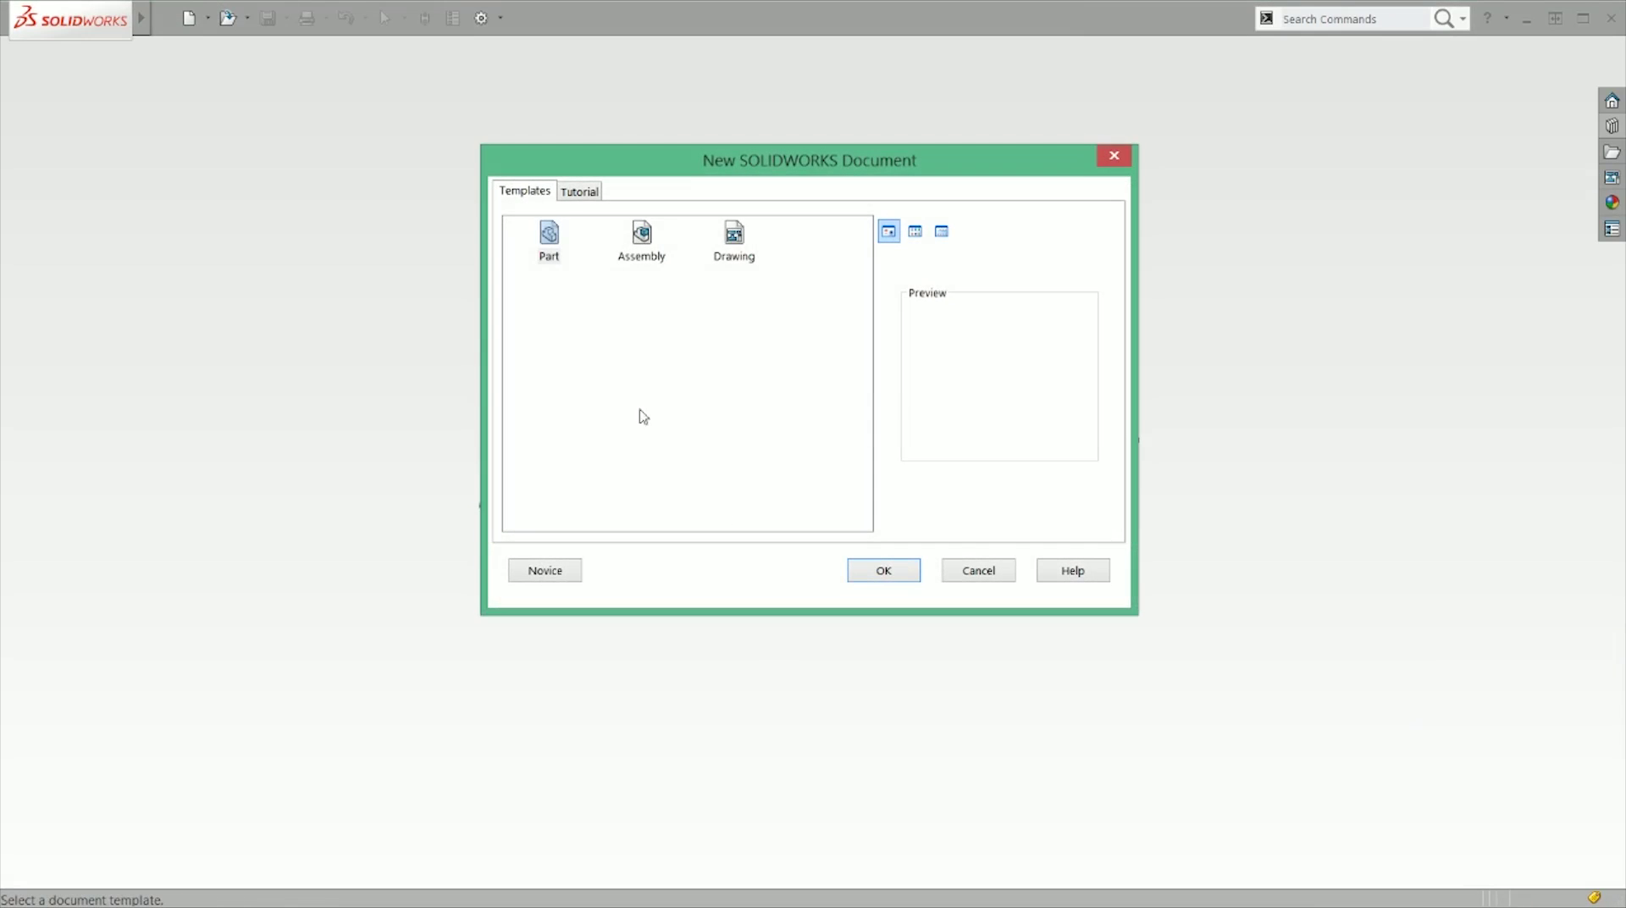
double_click(548, 241)
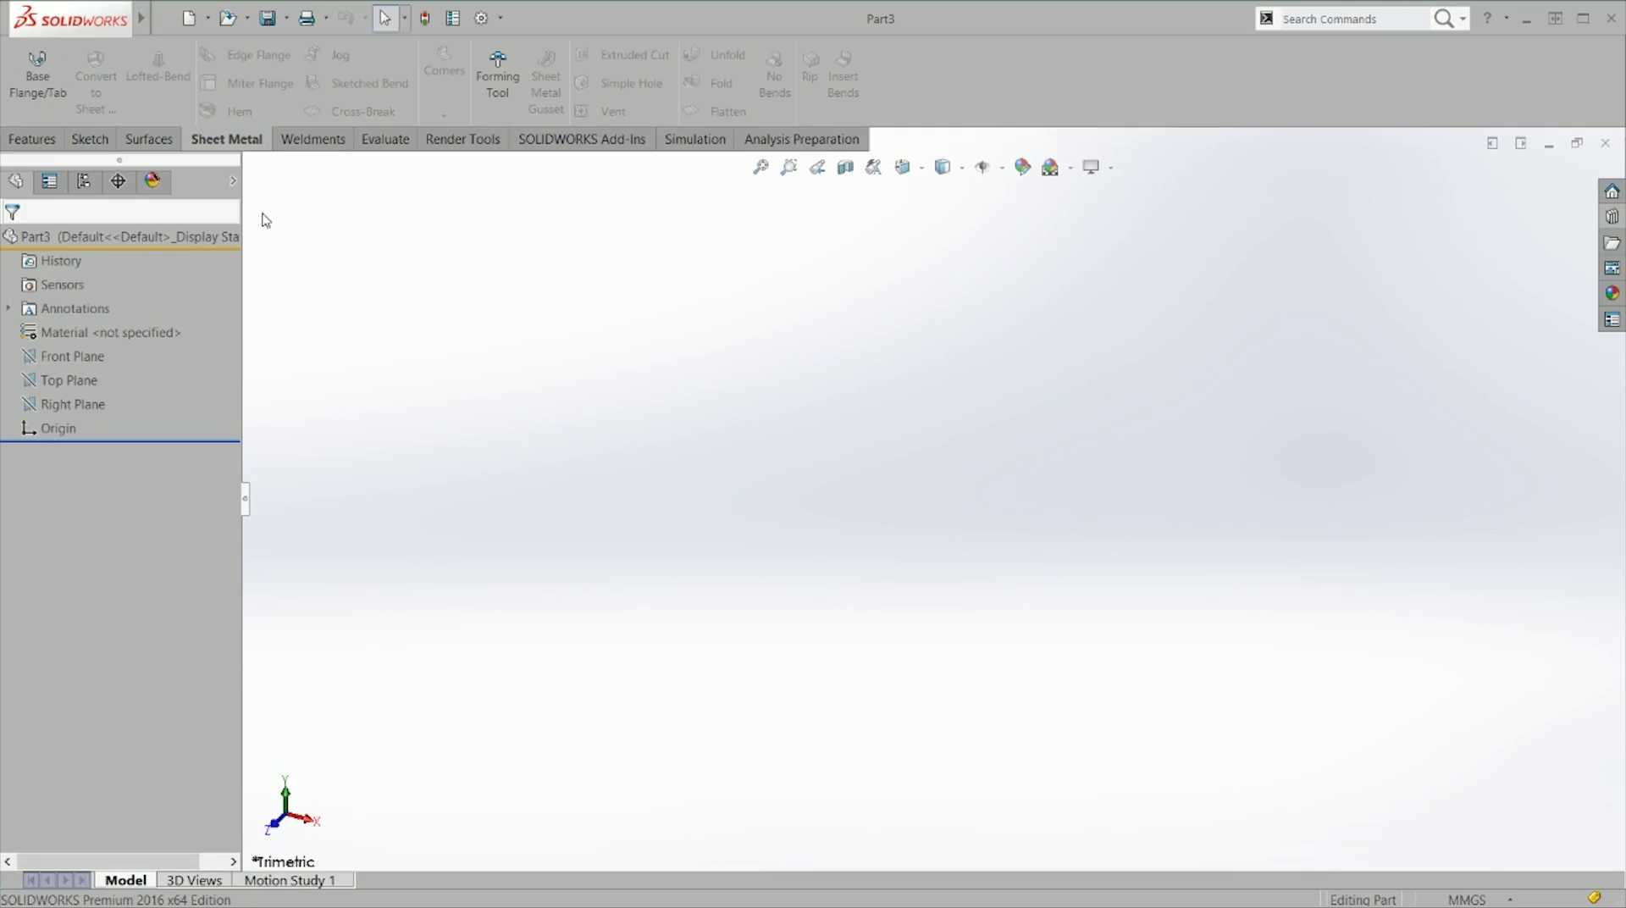
Step: Create a sheet metal base flange from a 100 by 100 mm center rectangle sketched at the origin on the Top Plane
left_click(56, 72)
left_click(610, 480)
key("s")
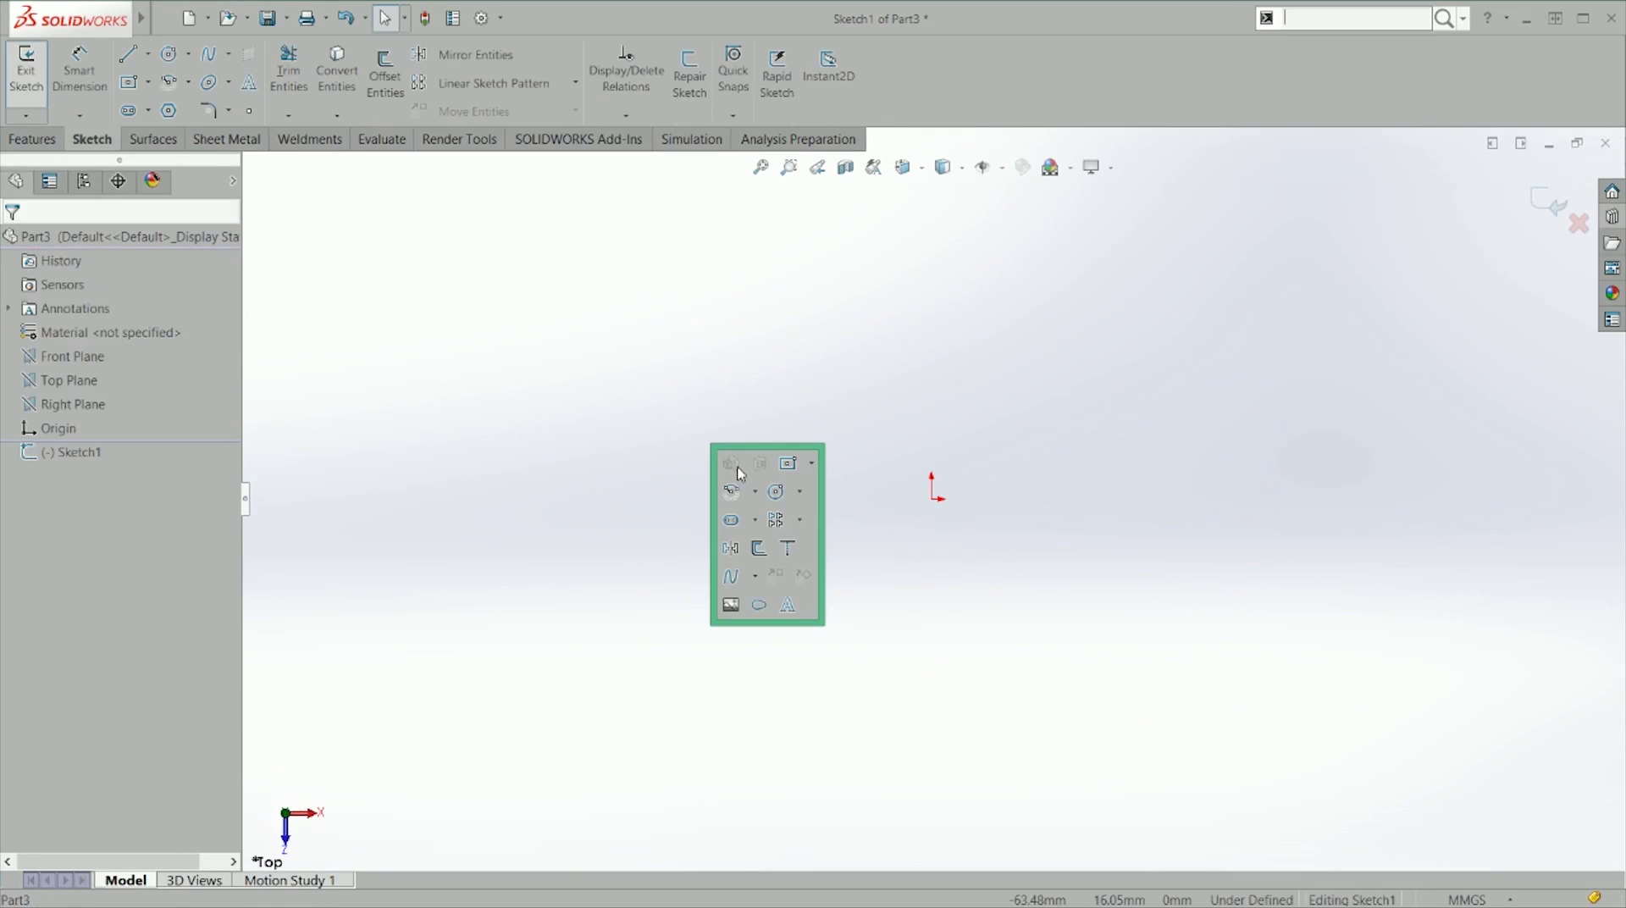
left_click(789, 471)
left_click(932, 499)
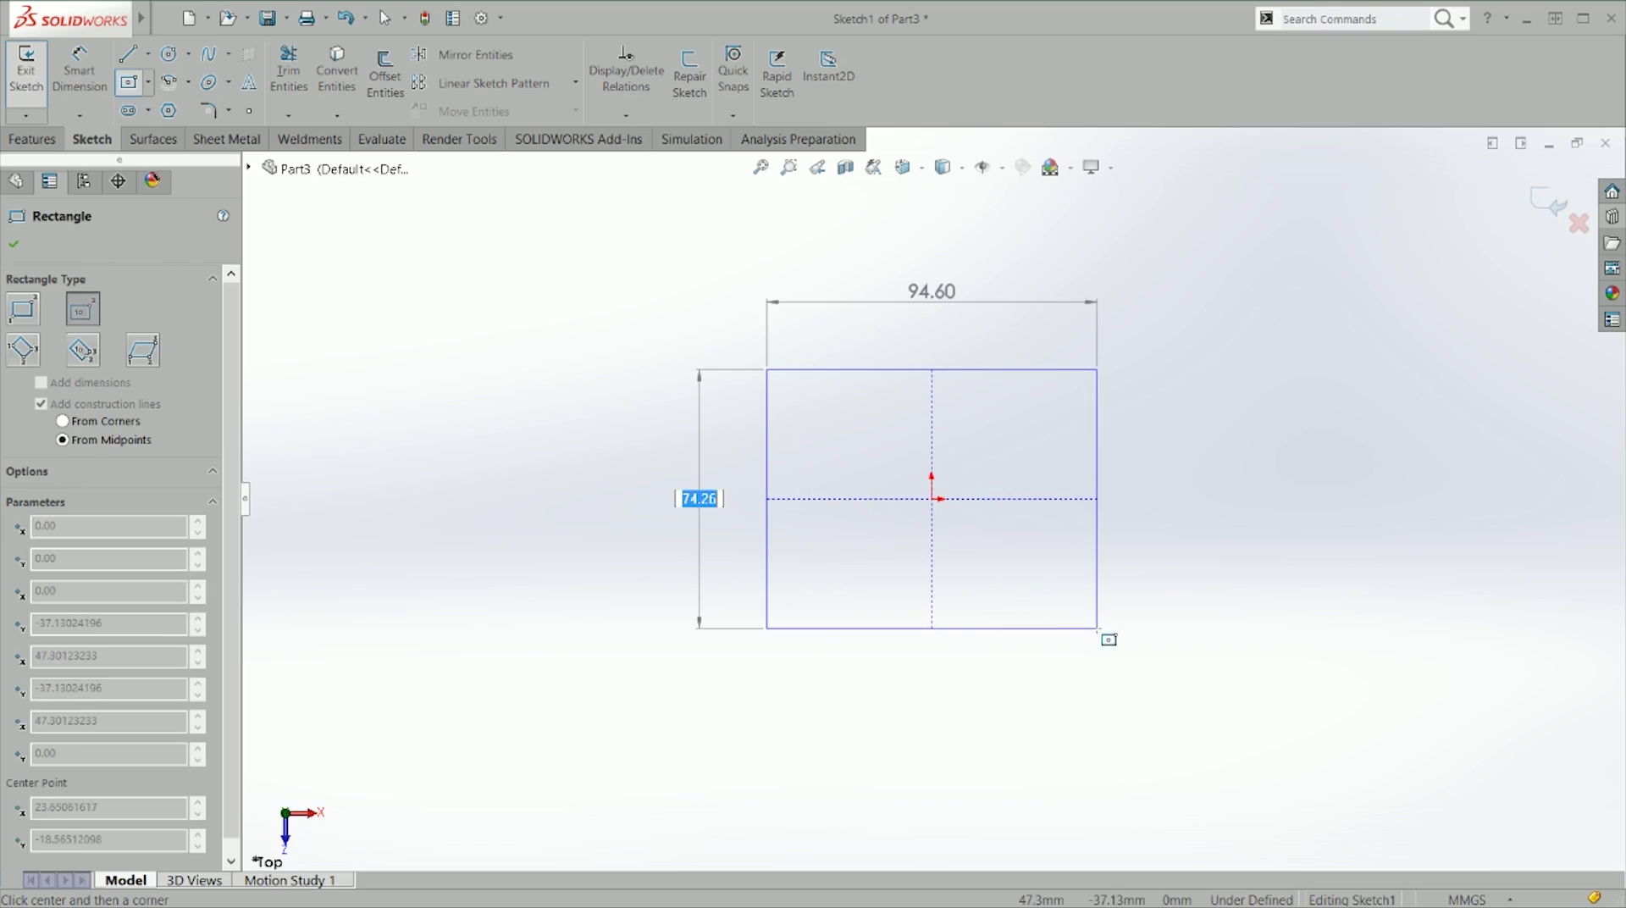
type("100")
key("Return")
type("100")
key("Return")
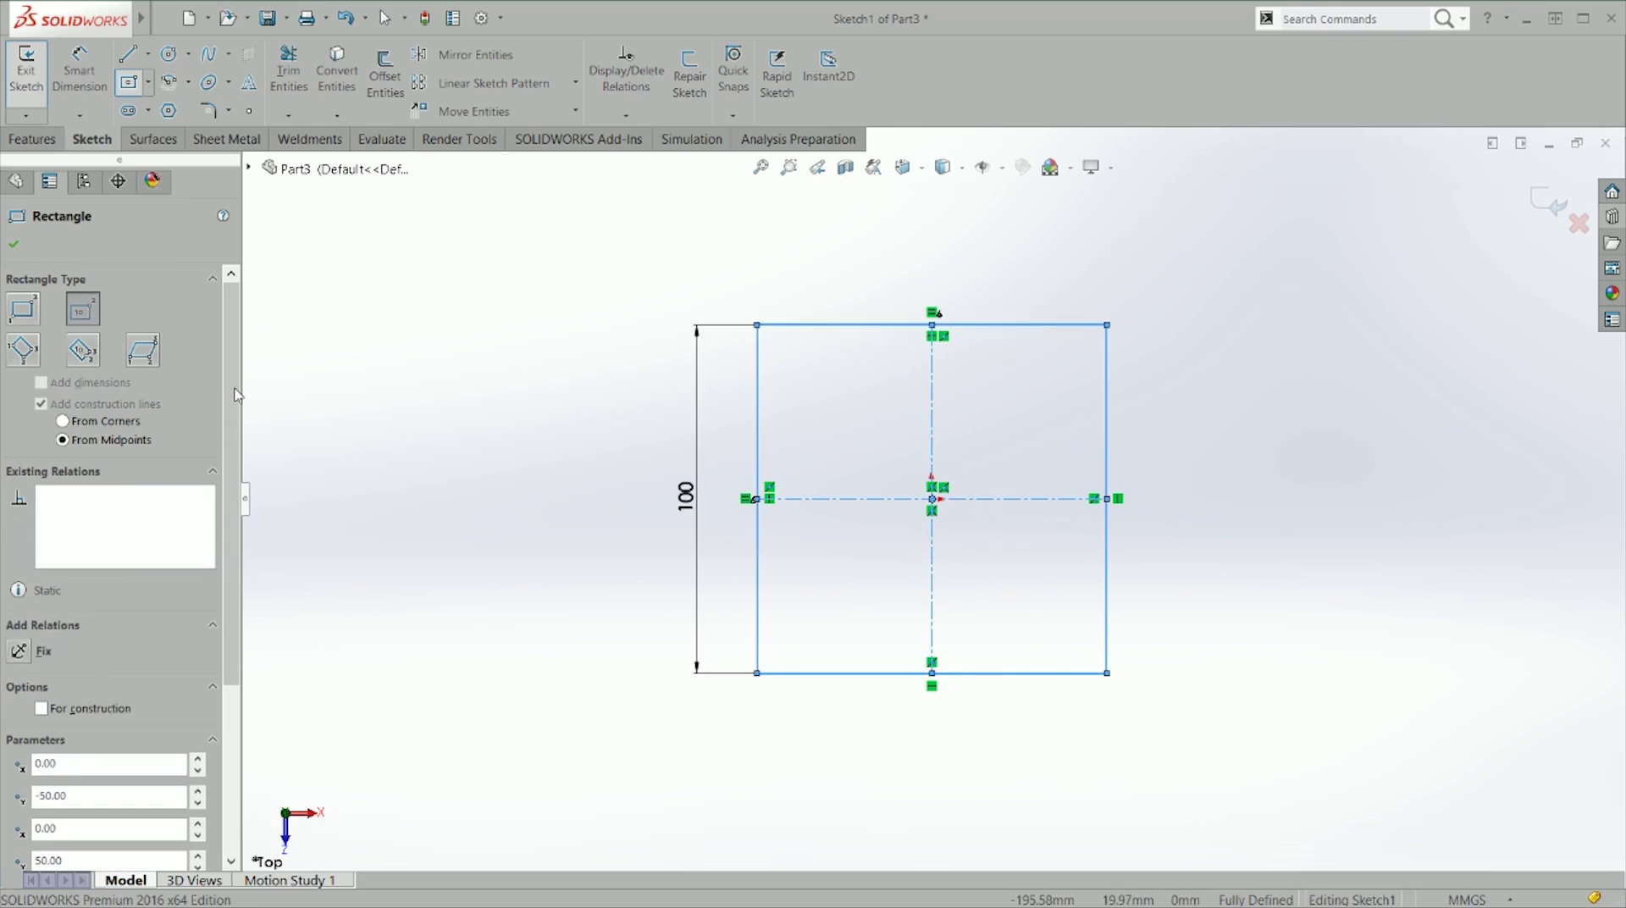
left_click(33, 108)
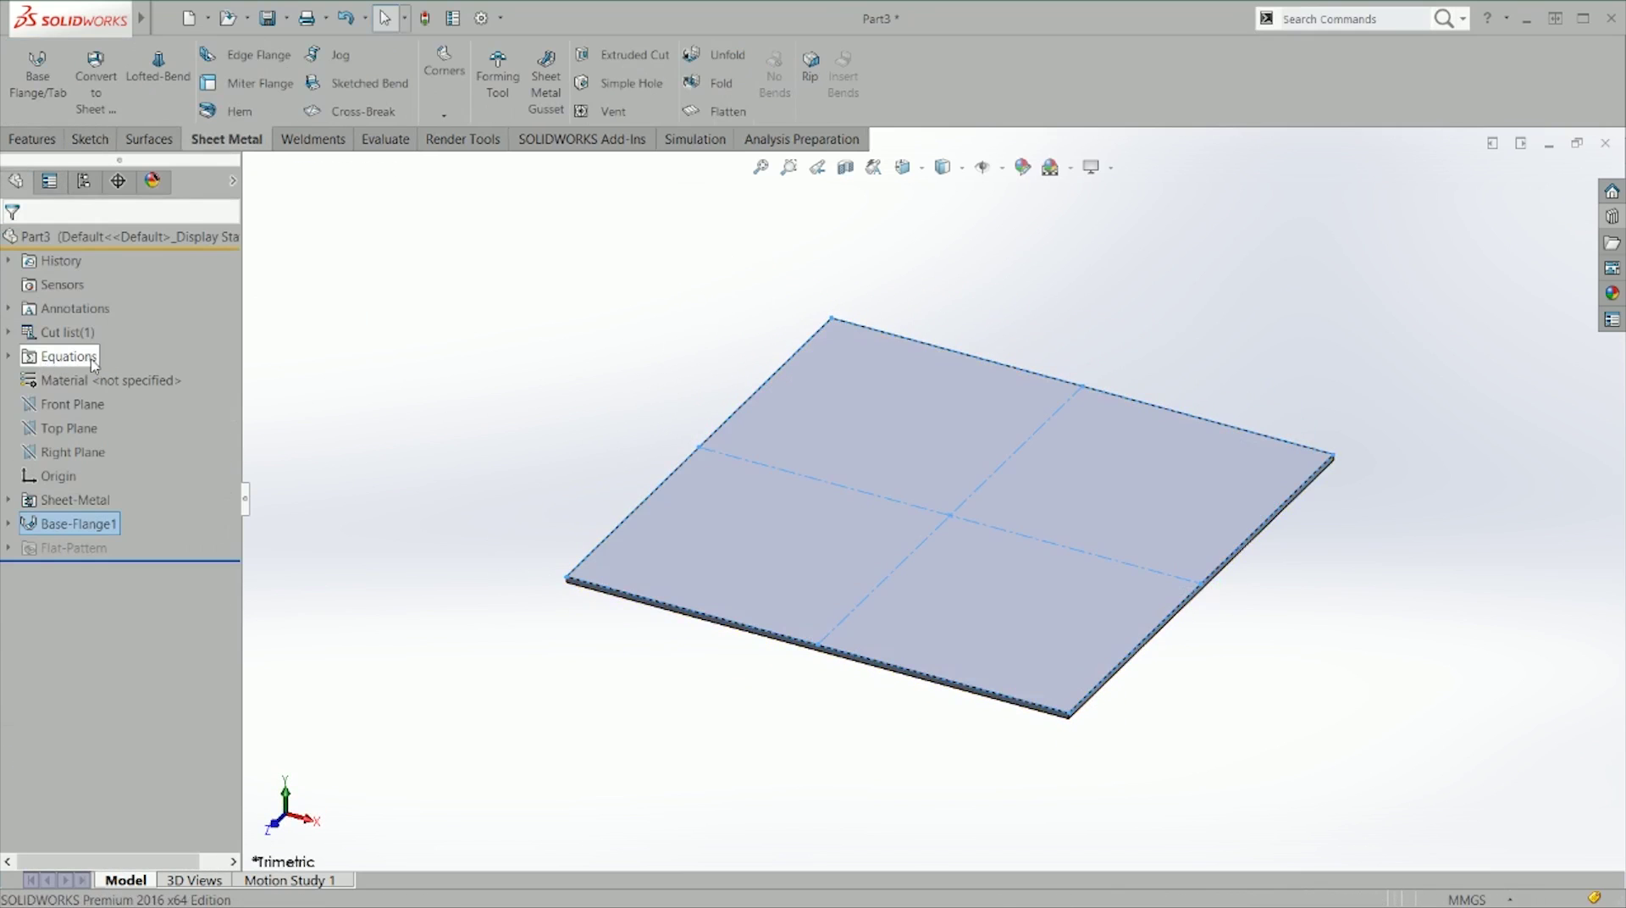
left_click(693, 342)
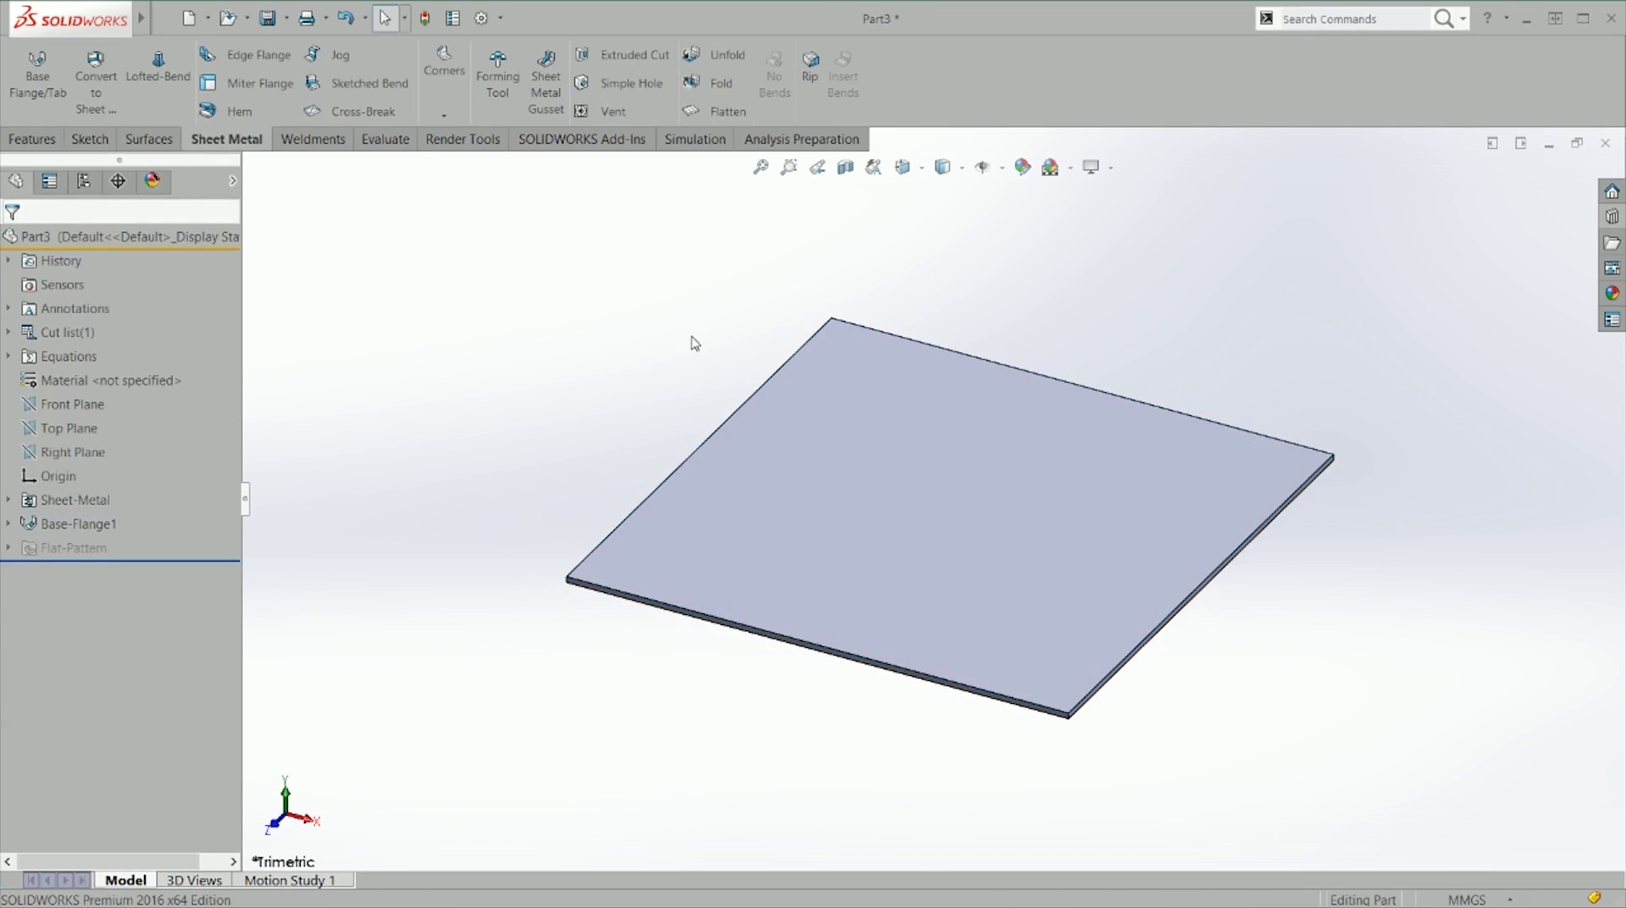
Step: Open the forming tools folder in the Design Library and refresh the library to look for the saved tool
left_click(1614, 219)
left_click(1448, 195)
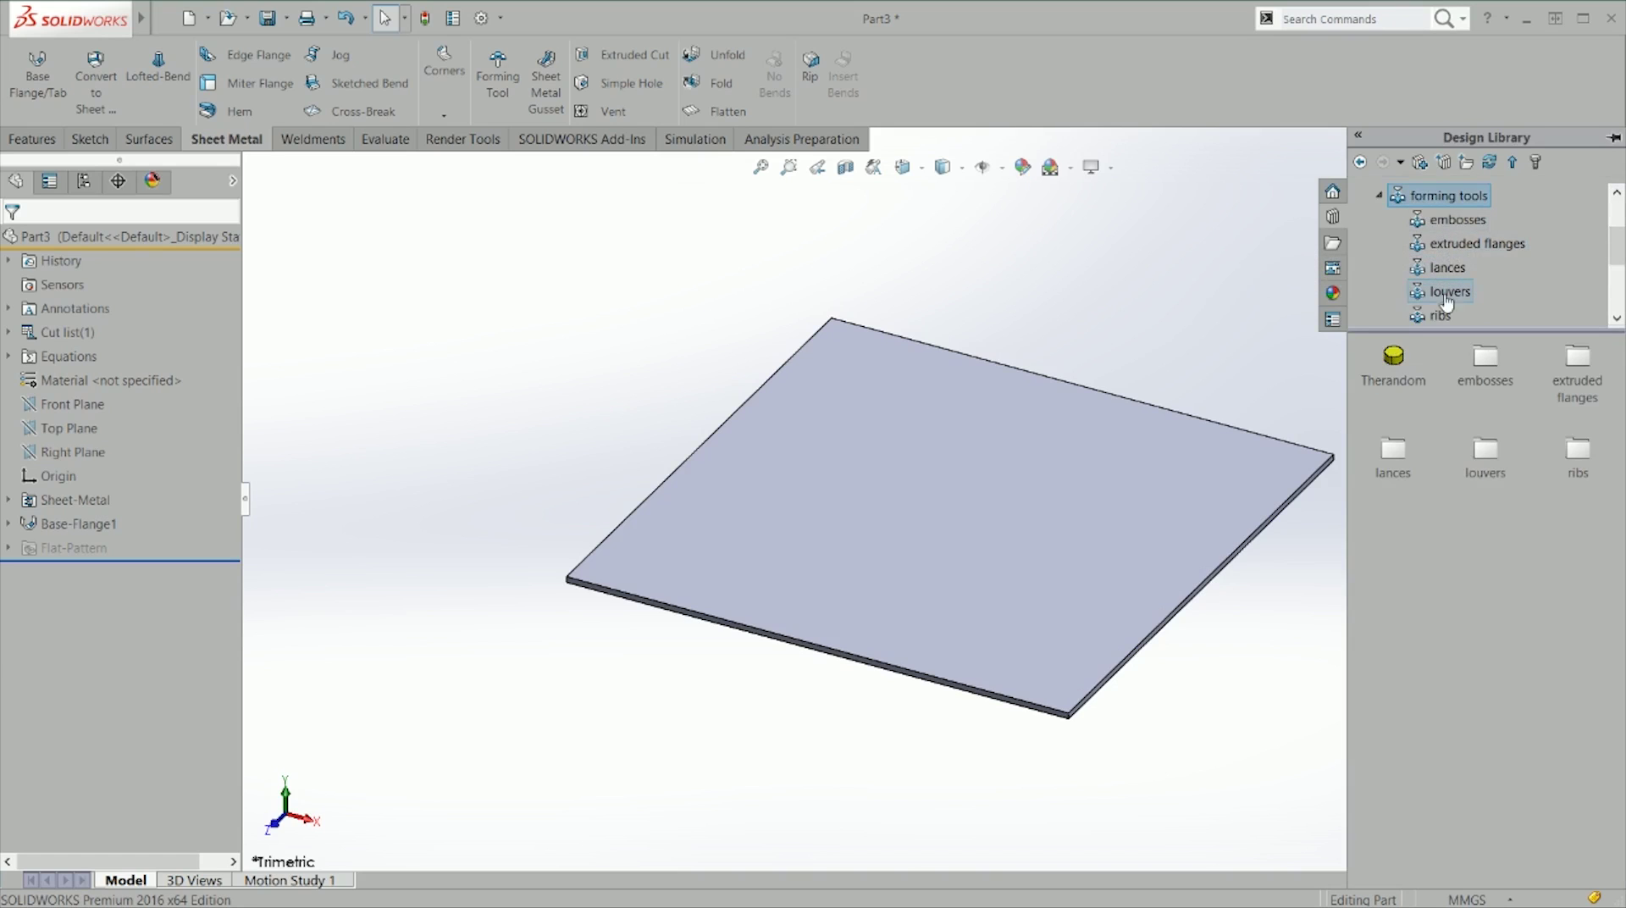
scroll(1467, 428, "up", 2)
left_click(1380, 291)
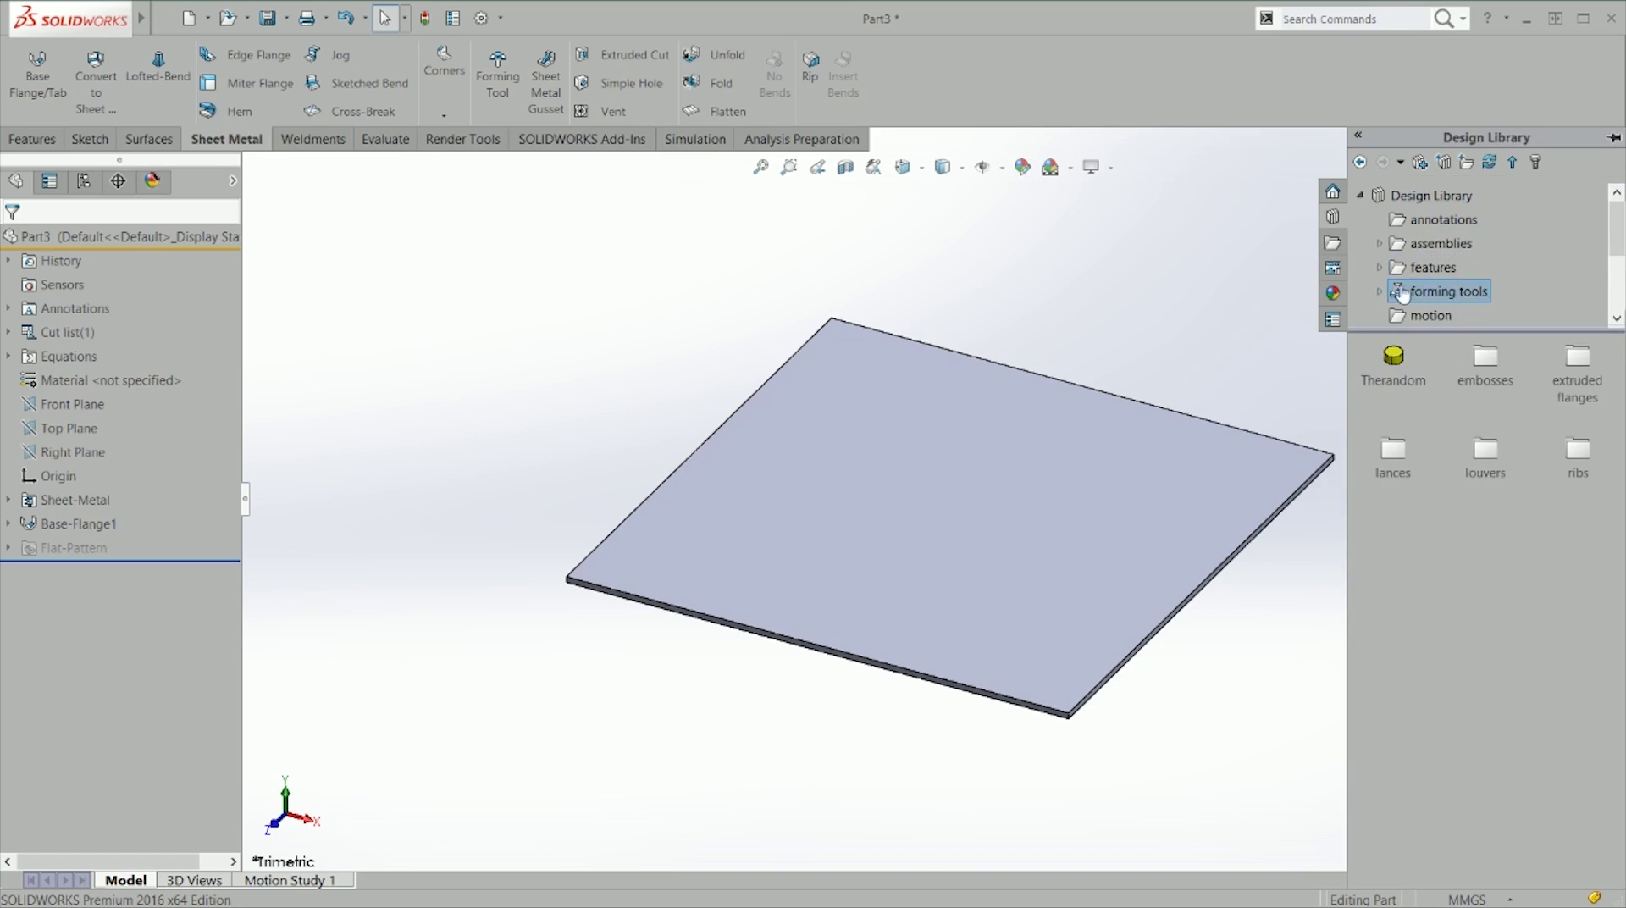
left_click(1491, 163)
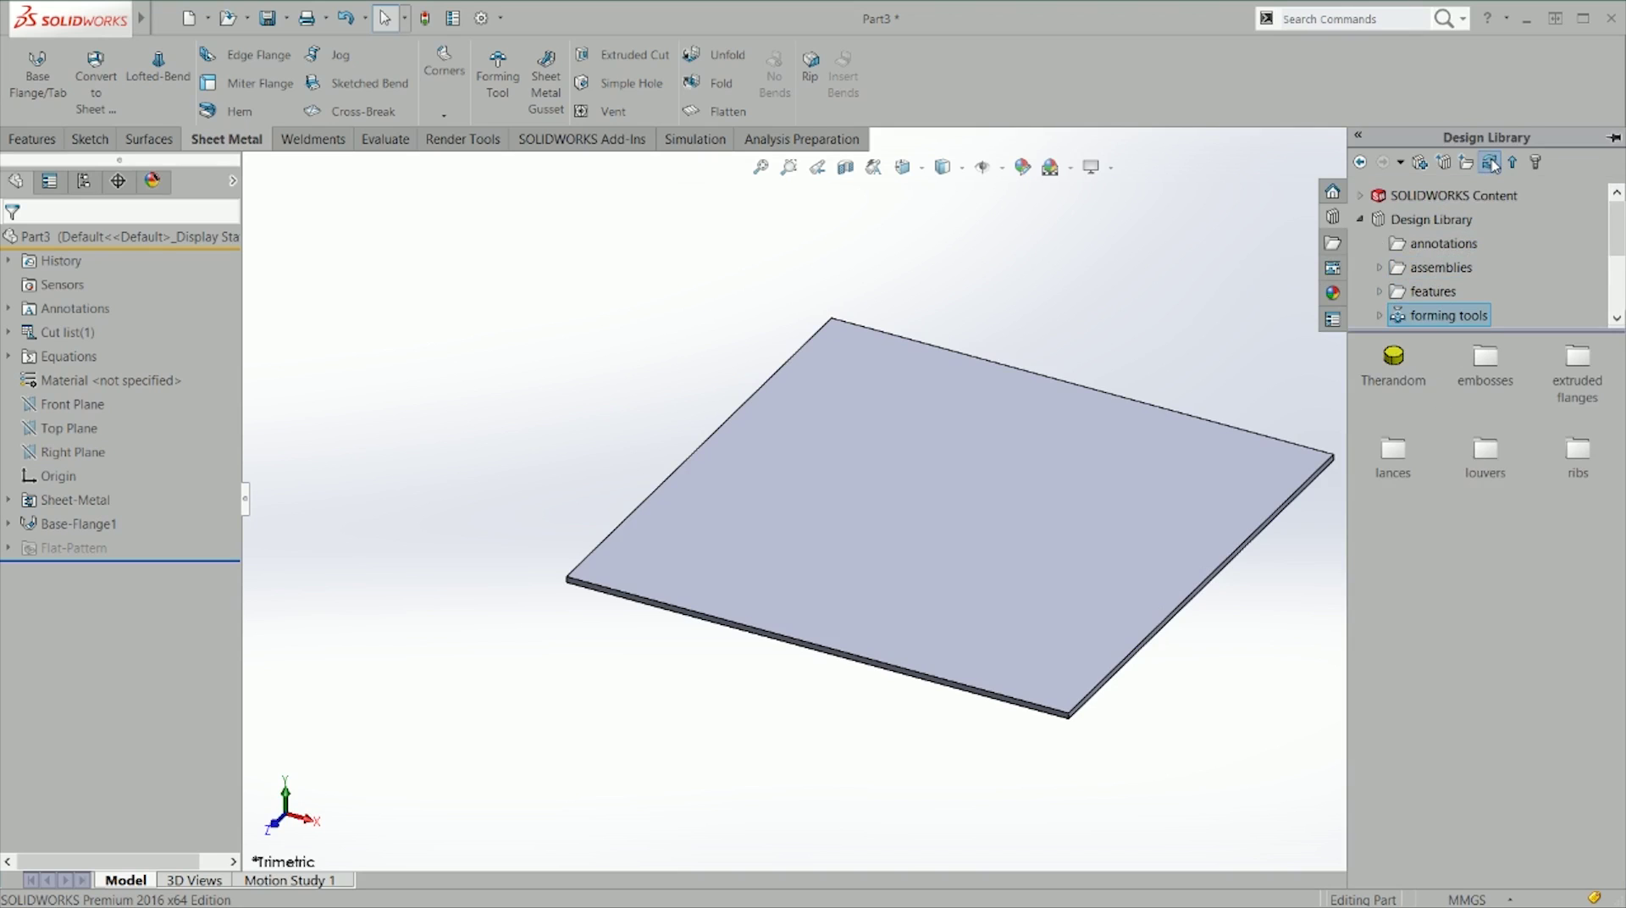
Step: Find the FT1 forming tool in the Design Library's root folder and place it on the plate's upper face, beside the origin
left_click(1437, 222)
left_click(1443, 256)
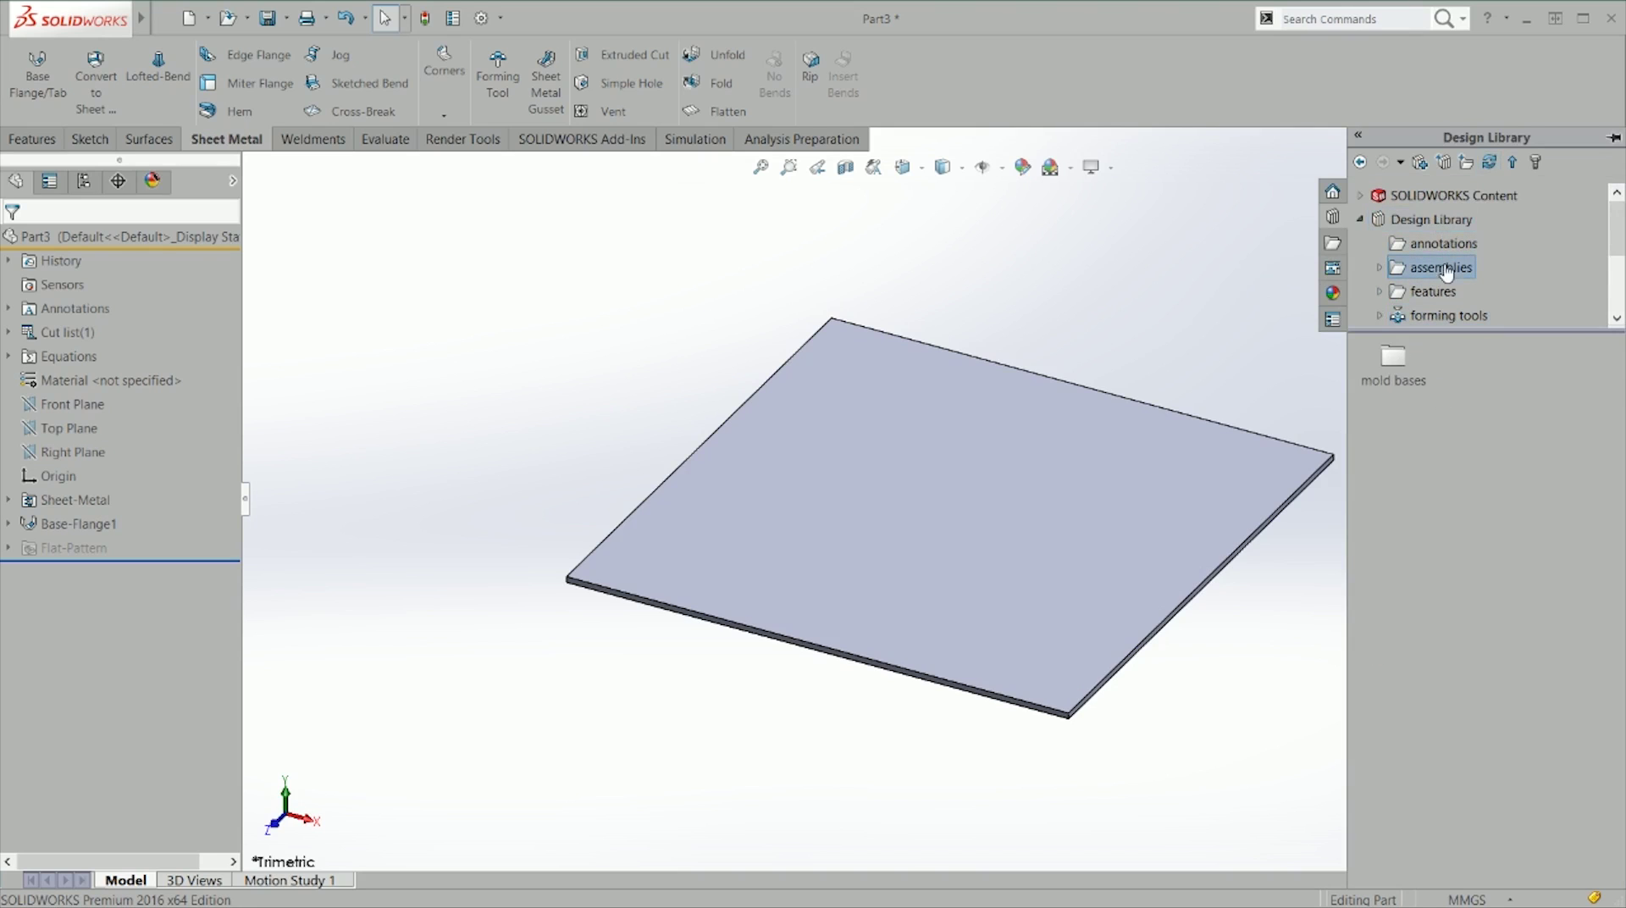
left_click(1437, 225)
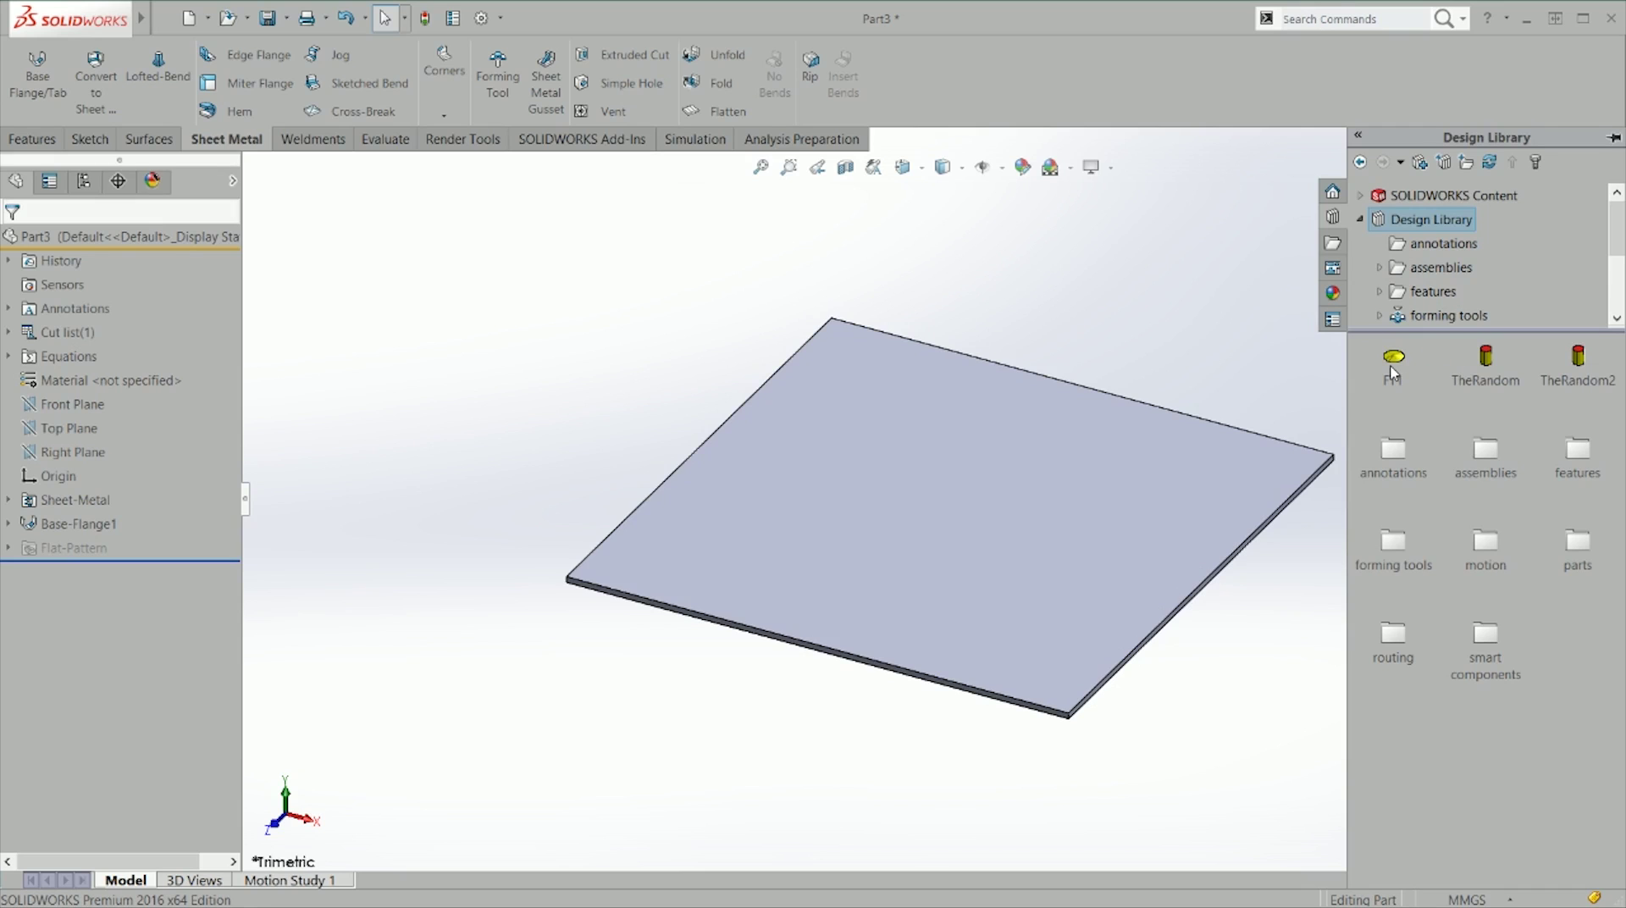
mouse_move(1393, 372)
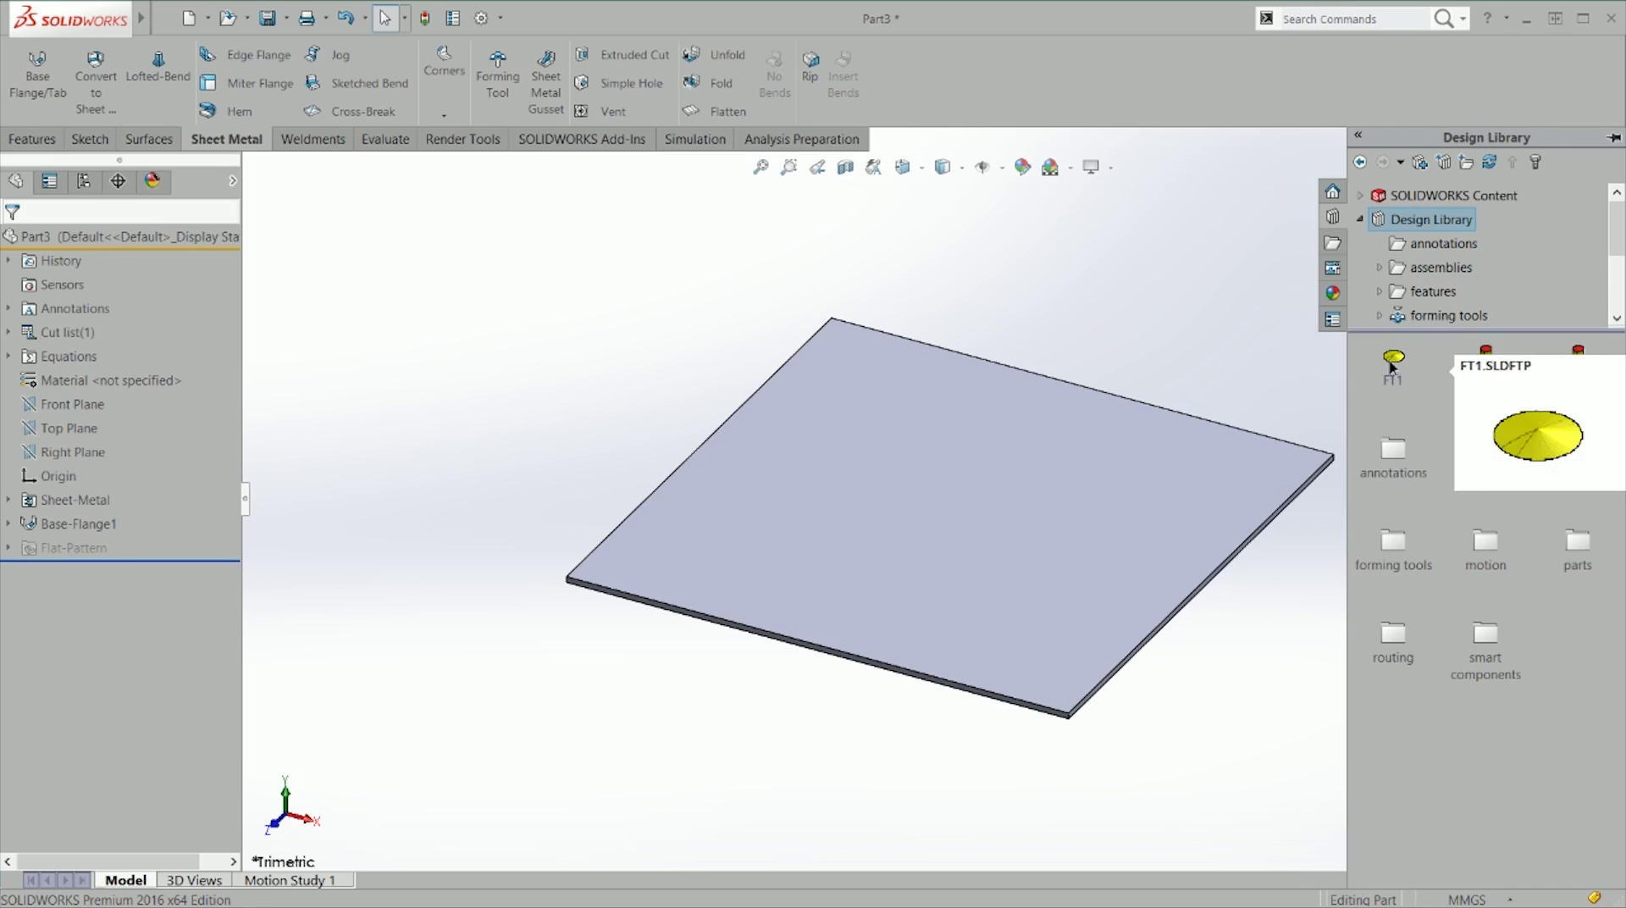
left_click_drag(1392, 366, 1220, 449)
left_click_drag(868, 534, 866, 531)
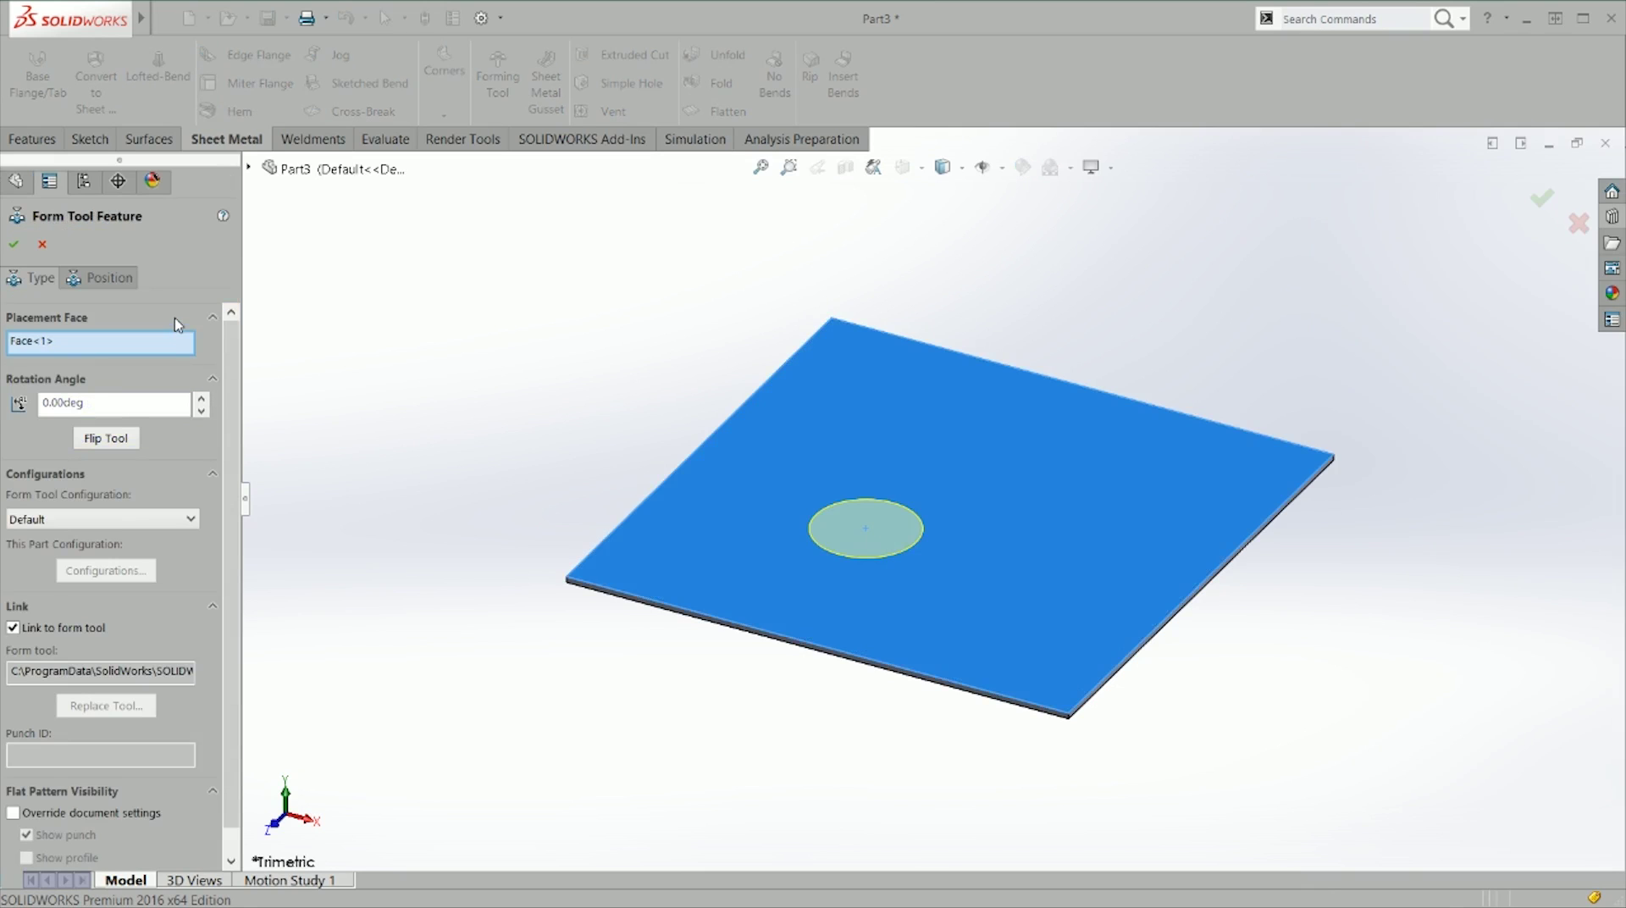
Step: Try flipping the forming tool to the plate's opposite face and return it to the original upper face
scroll(849, 545, "down", 2)
middle_click_drag(850, 545, 903, 500)
key("ctrl+7")
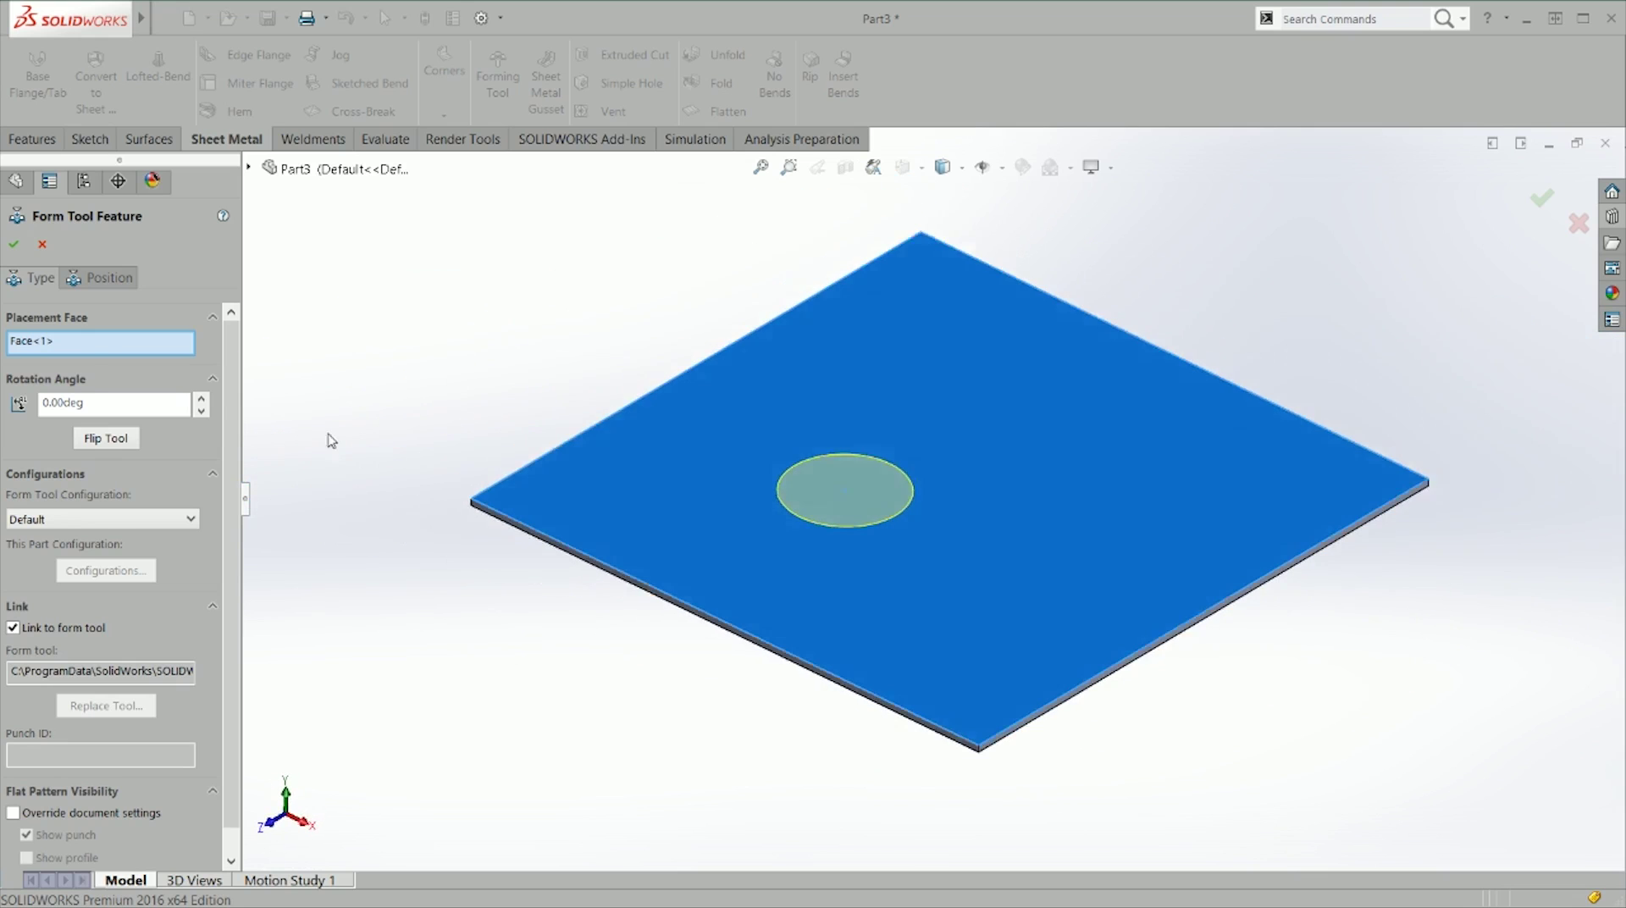
left_click(91, 345)
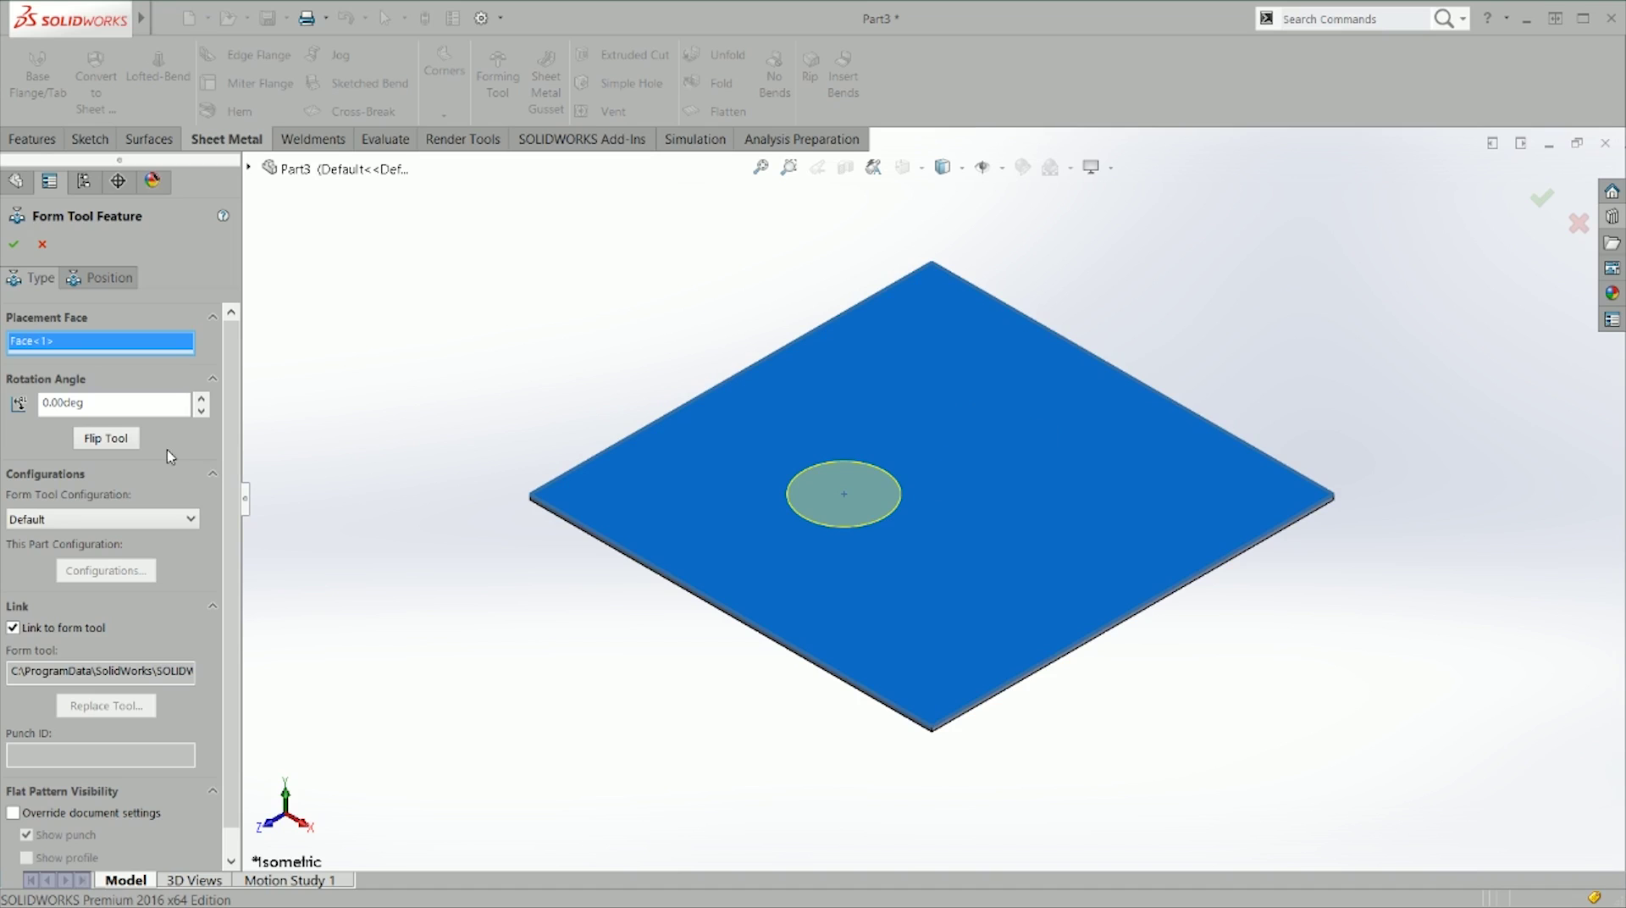
left_click(106, 438)
left_click(106, 438)
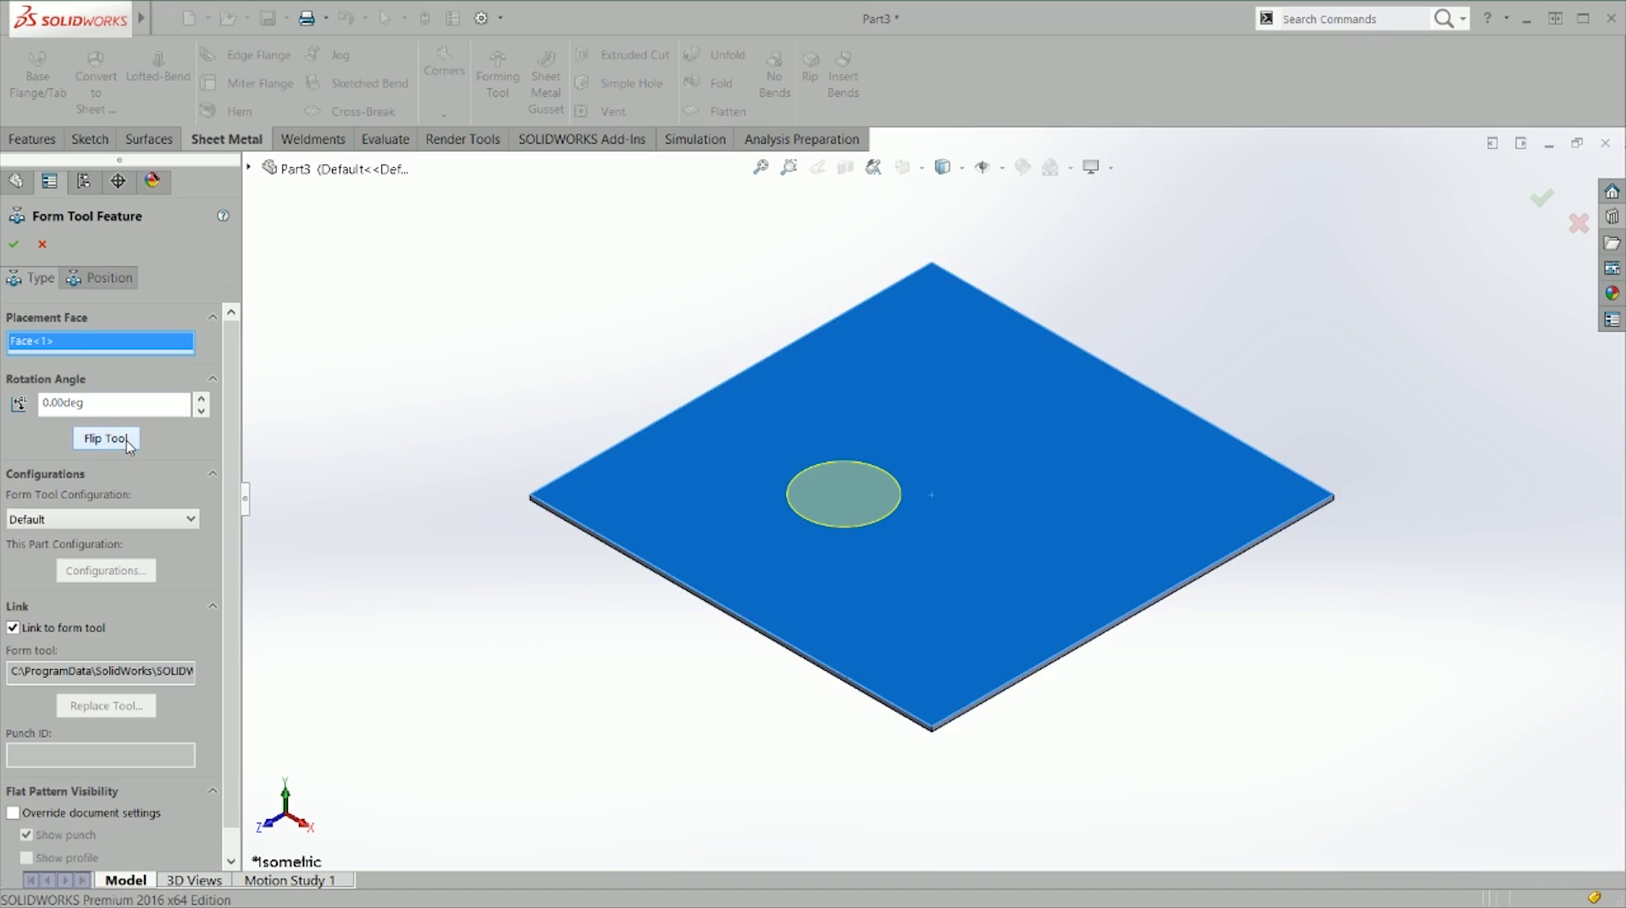
left_click(126, 440)
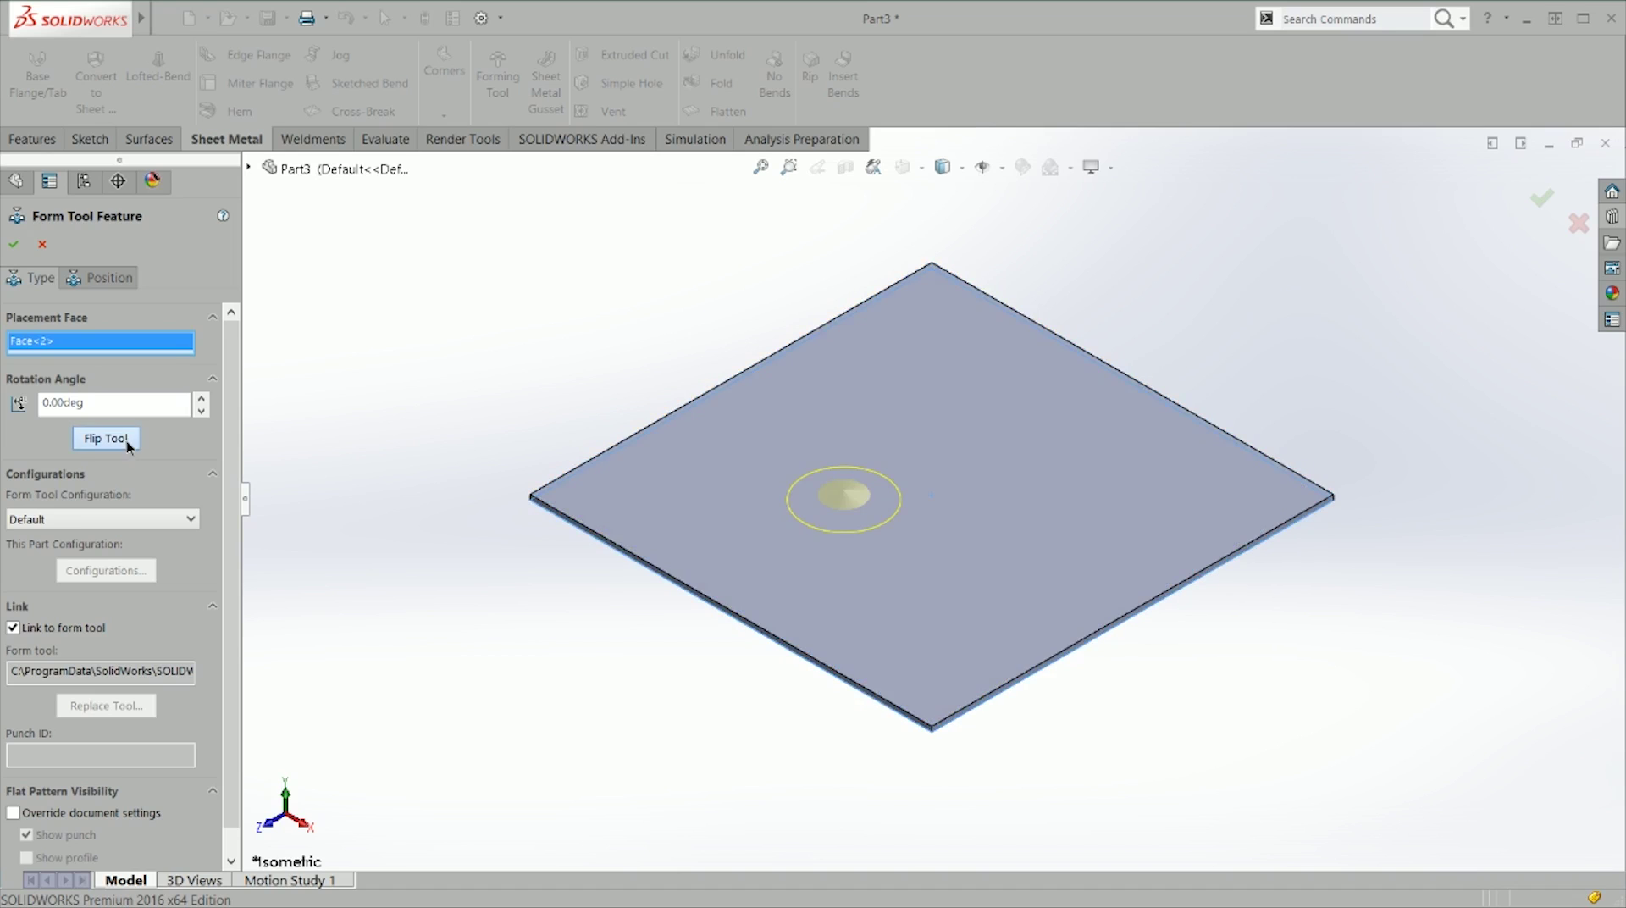
left_click(125, 441)
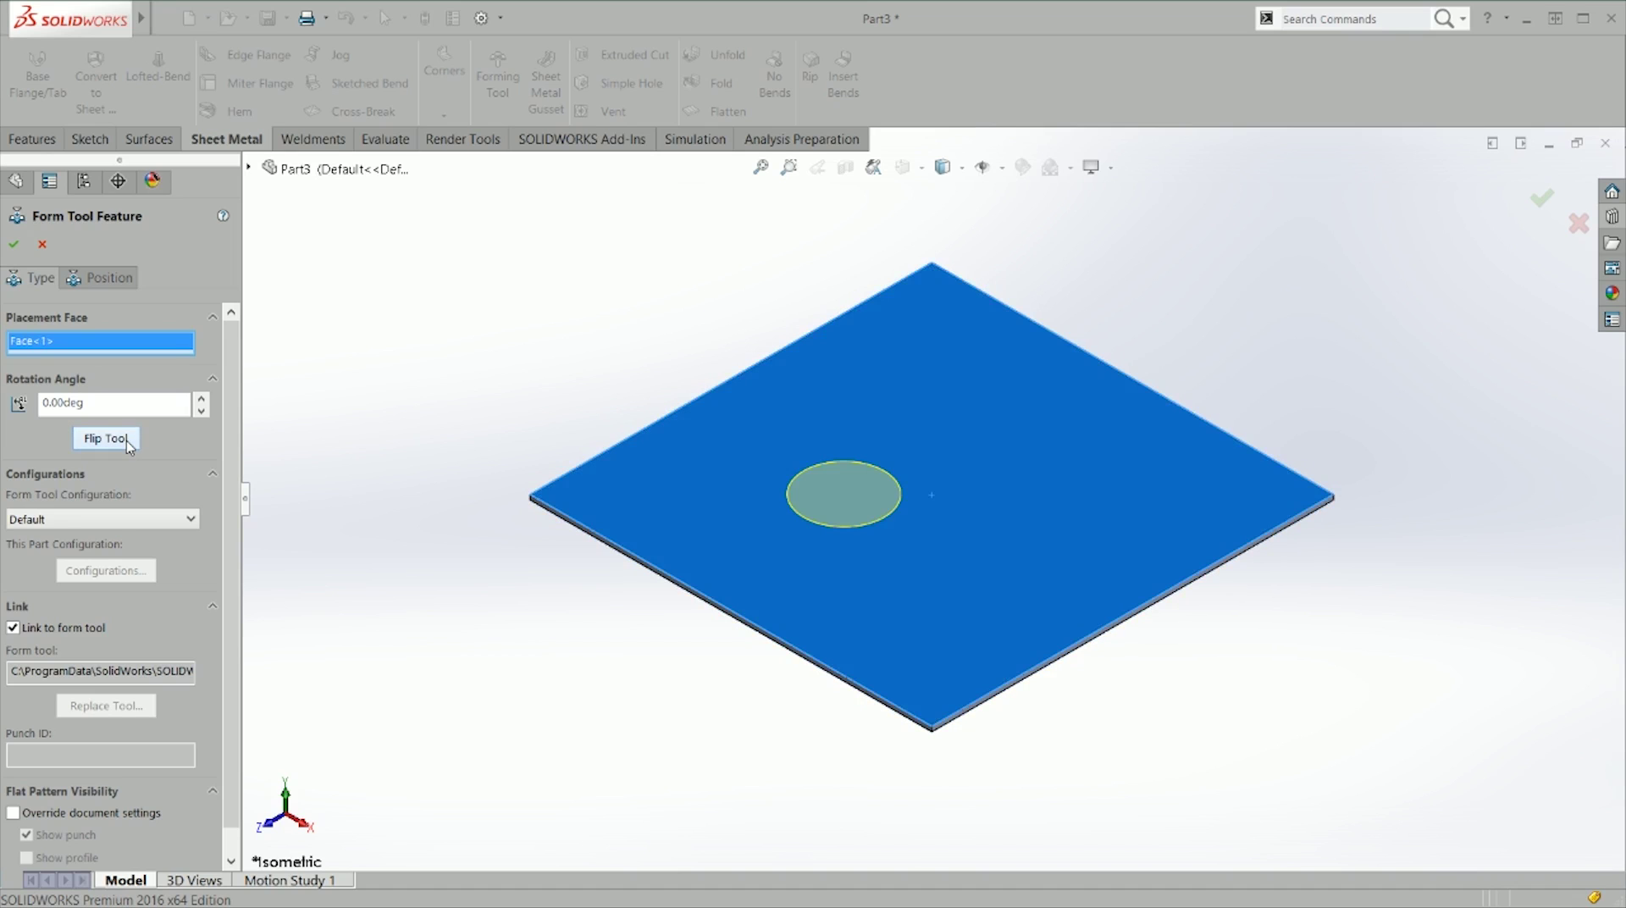
Step: Try changing the forming tool's rotation angle and return it to 0 degrees
left_click(203, 398)
left_click(200, 411)
left_click(200, 411)
left_click(201, 411)
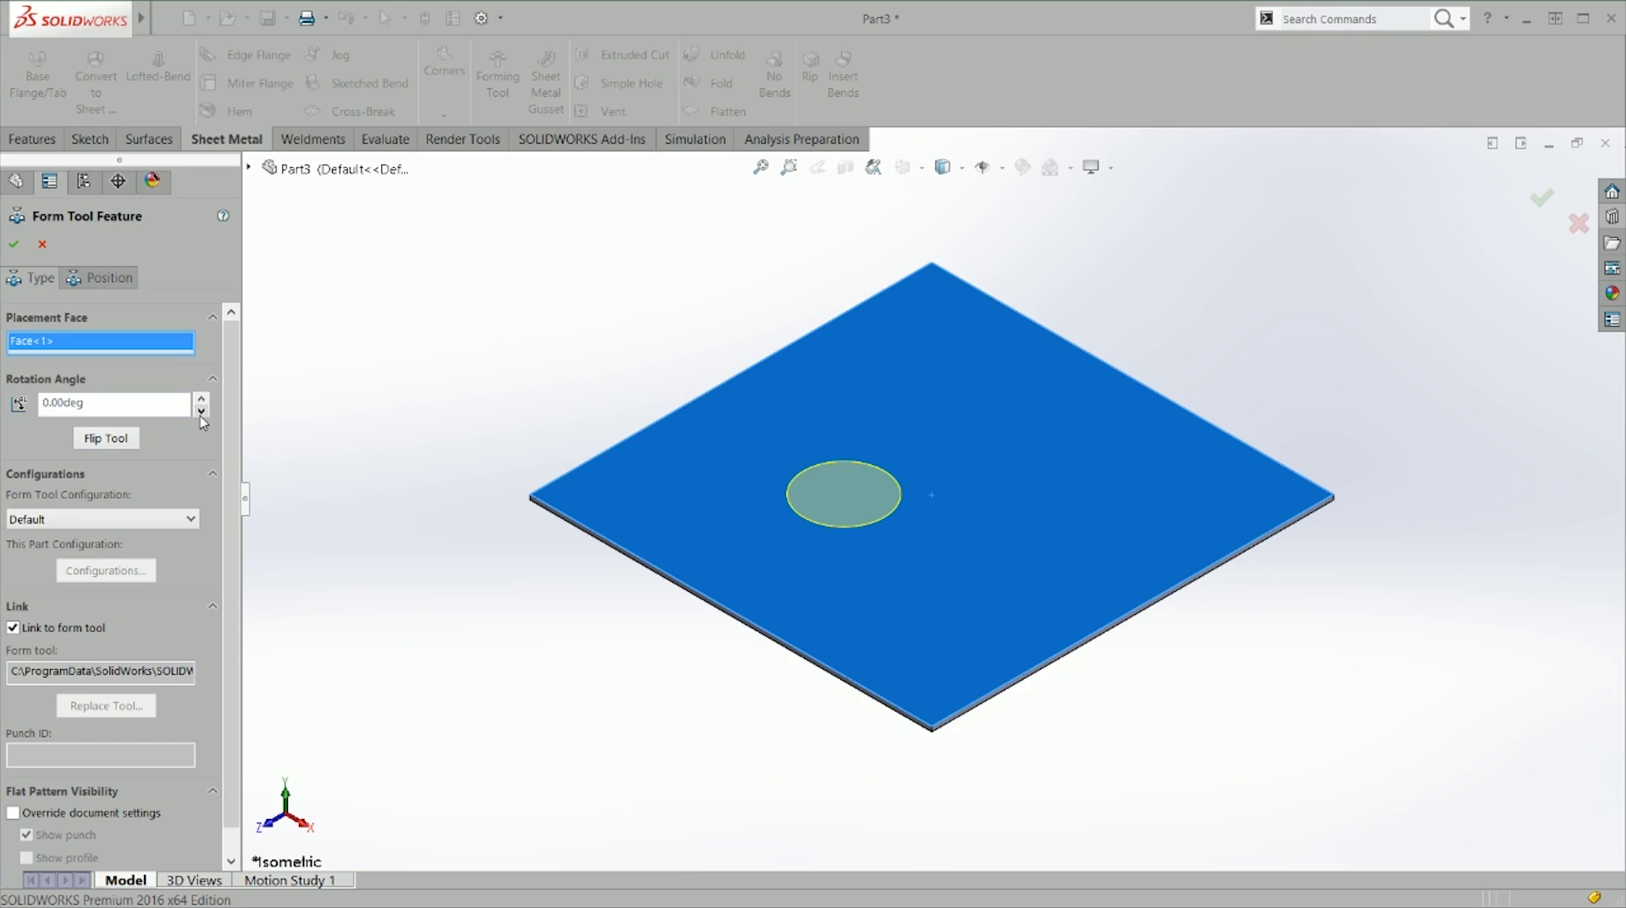
Step: Keep the Default form tool configuration and enable the link to the form tool file
left_click(194, 521)
left_click(180, 537)
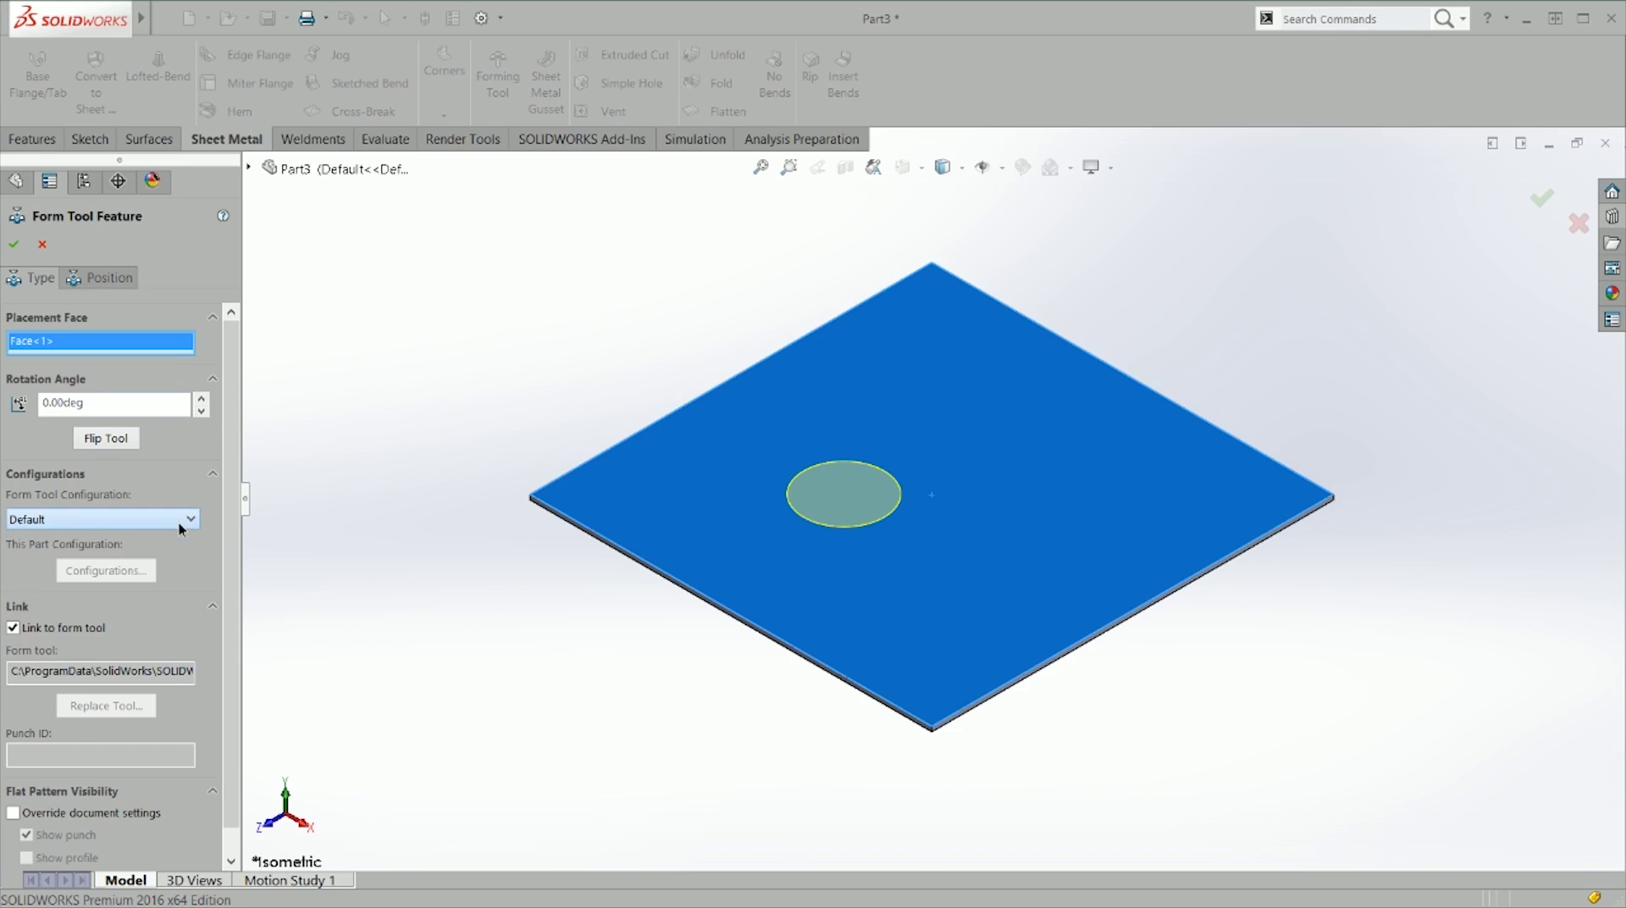
left_click(178, 520)
left_click(166, 540)
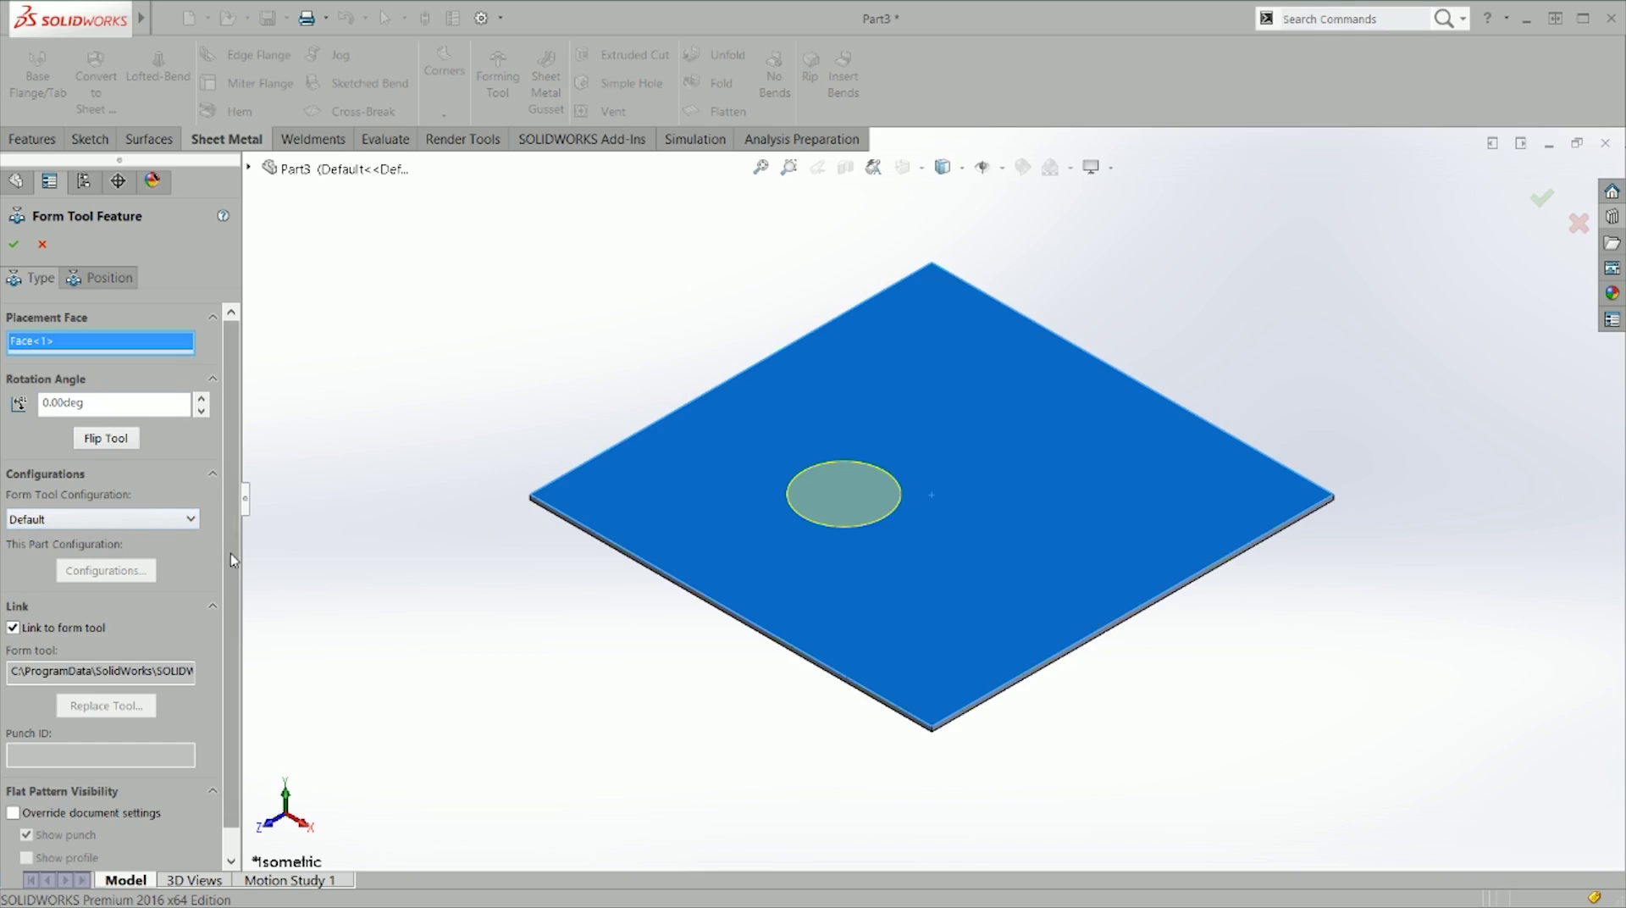
scroll(230, 553, "down", 1)
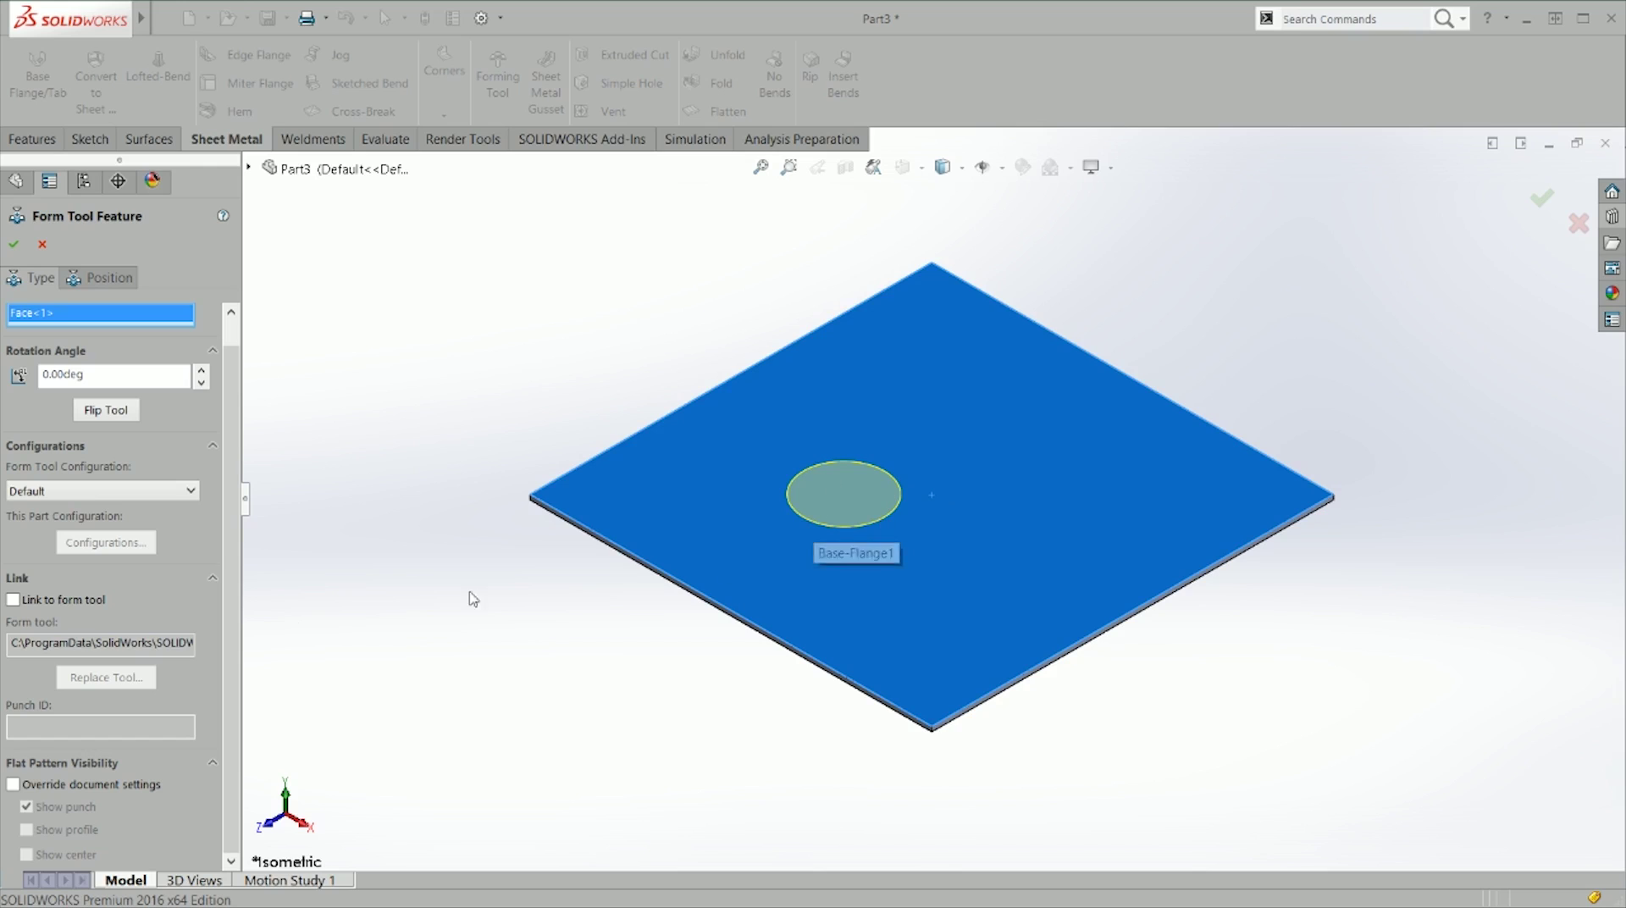
left_click(72, 601)
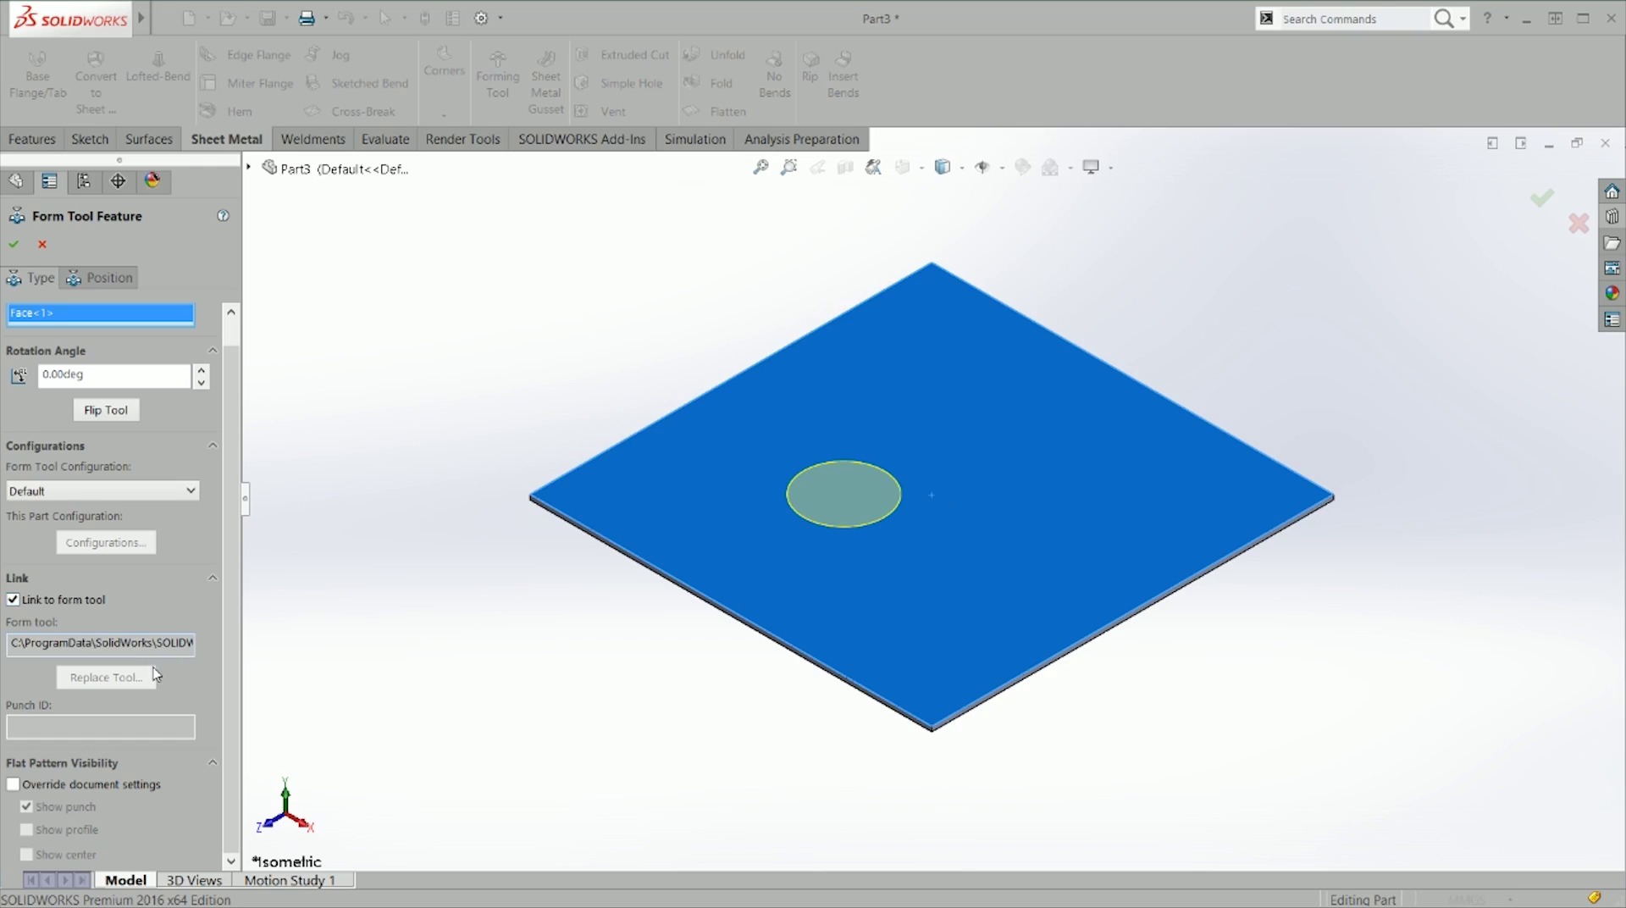
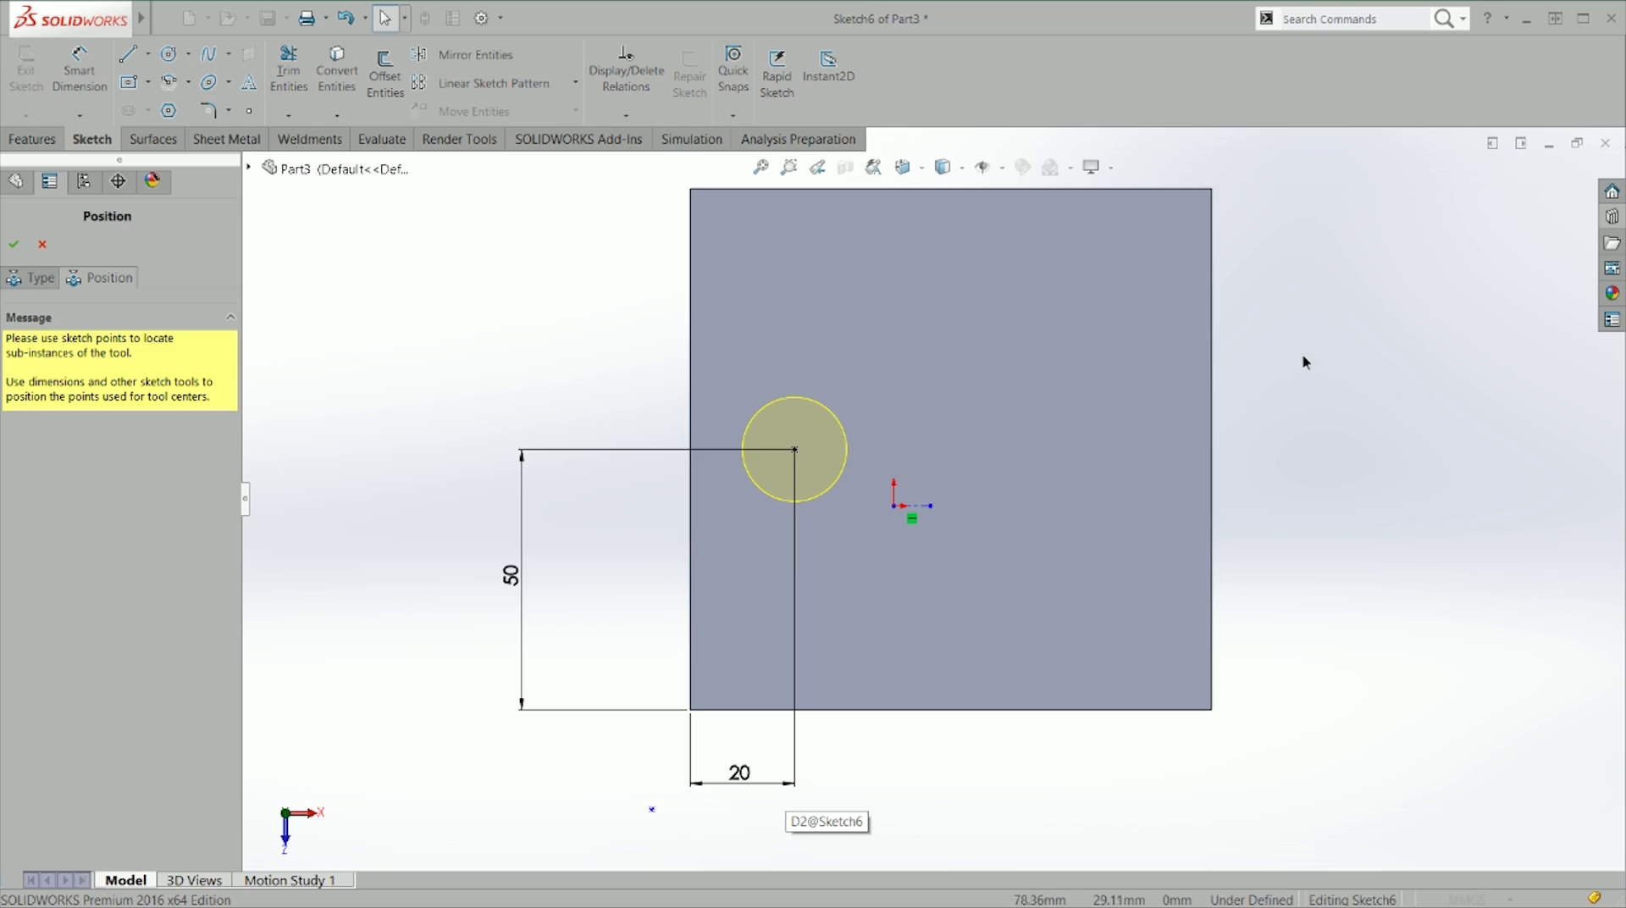
Step: Confirm the forming tool's position to finish applying FT1 to the plate, and inspect the formed dimple
left_click(13, 244)
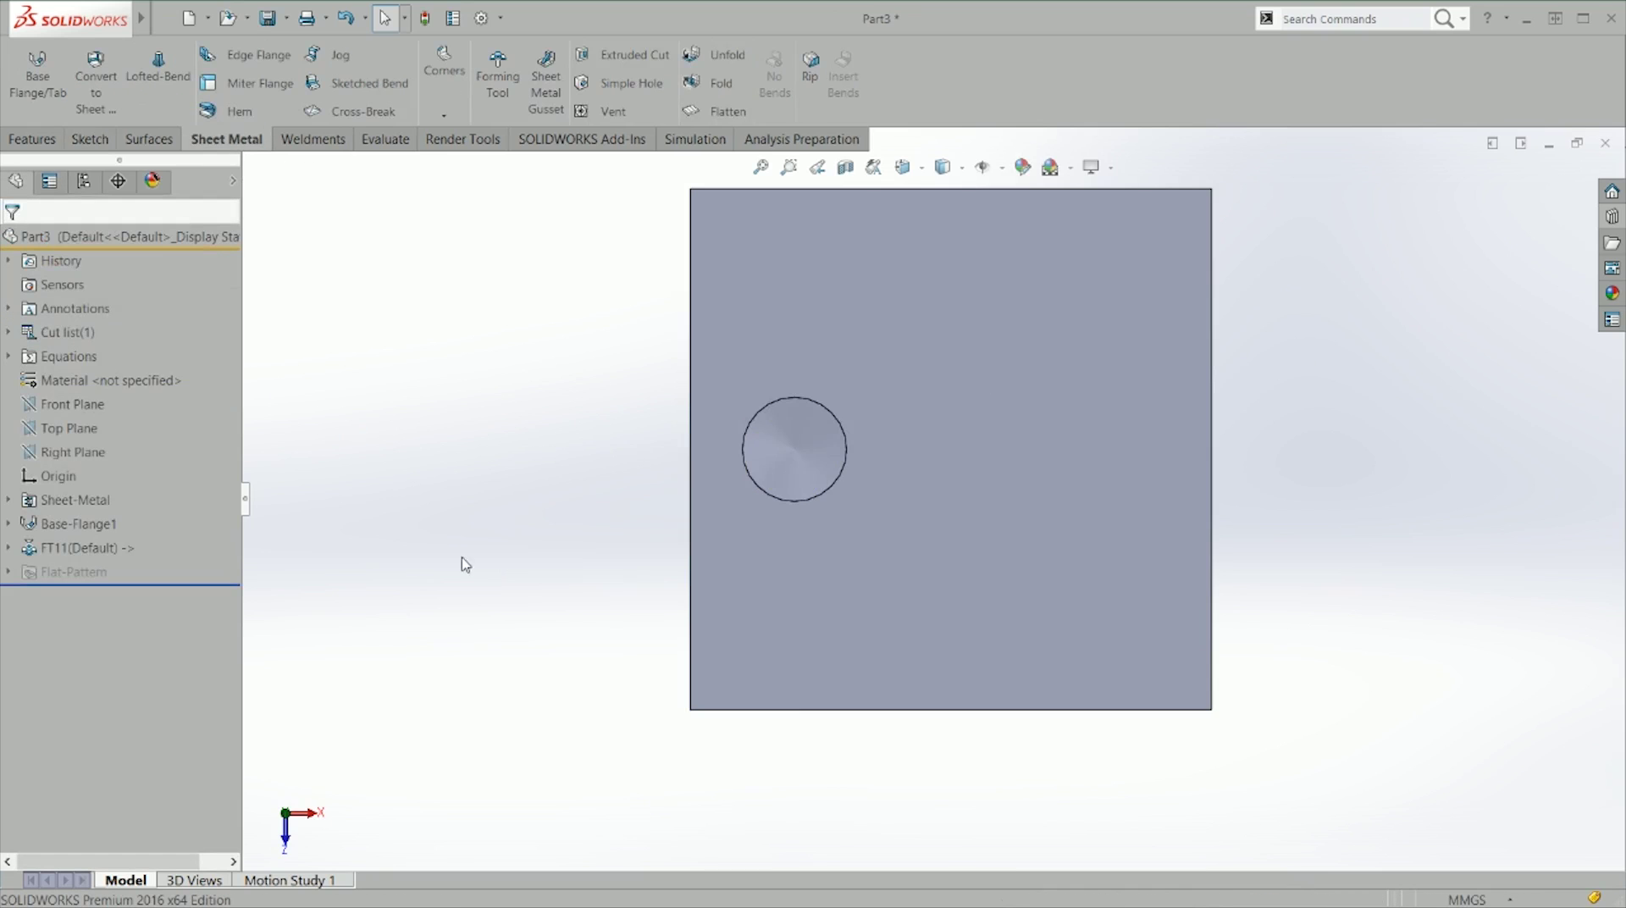
key("ctrl+1")
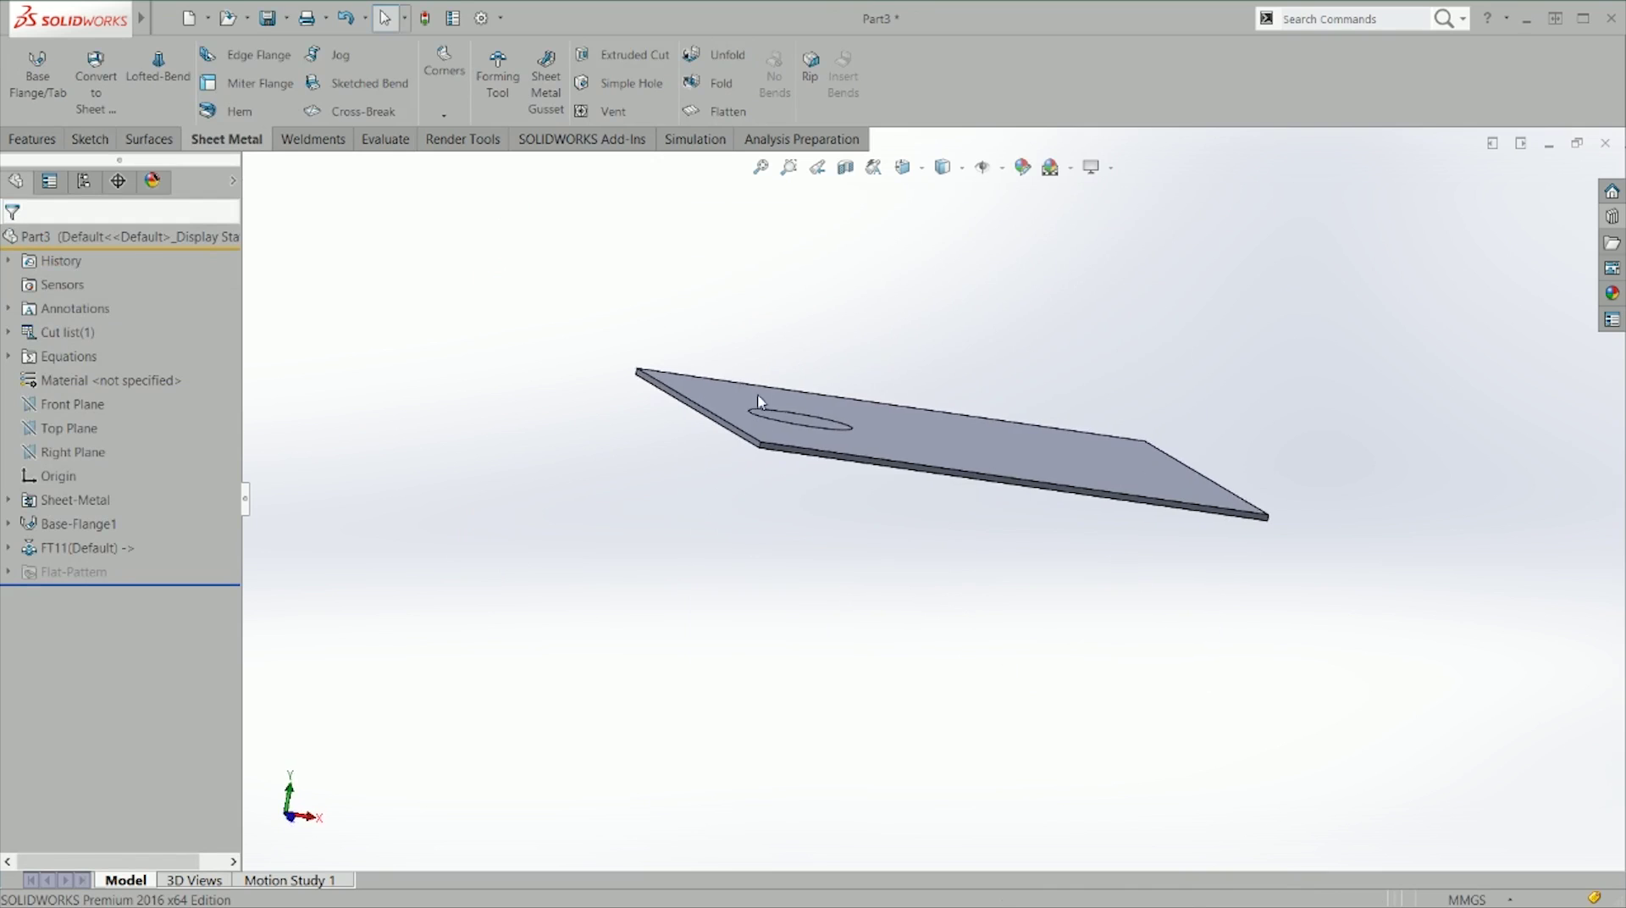
middle_click_drag(736, 485, 721, 577)
middle_click_drag(780, 406, 747, 344)
key("f")
middle_click_drag(744, 570, 790, 581)
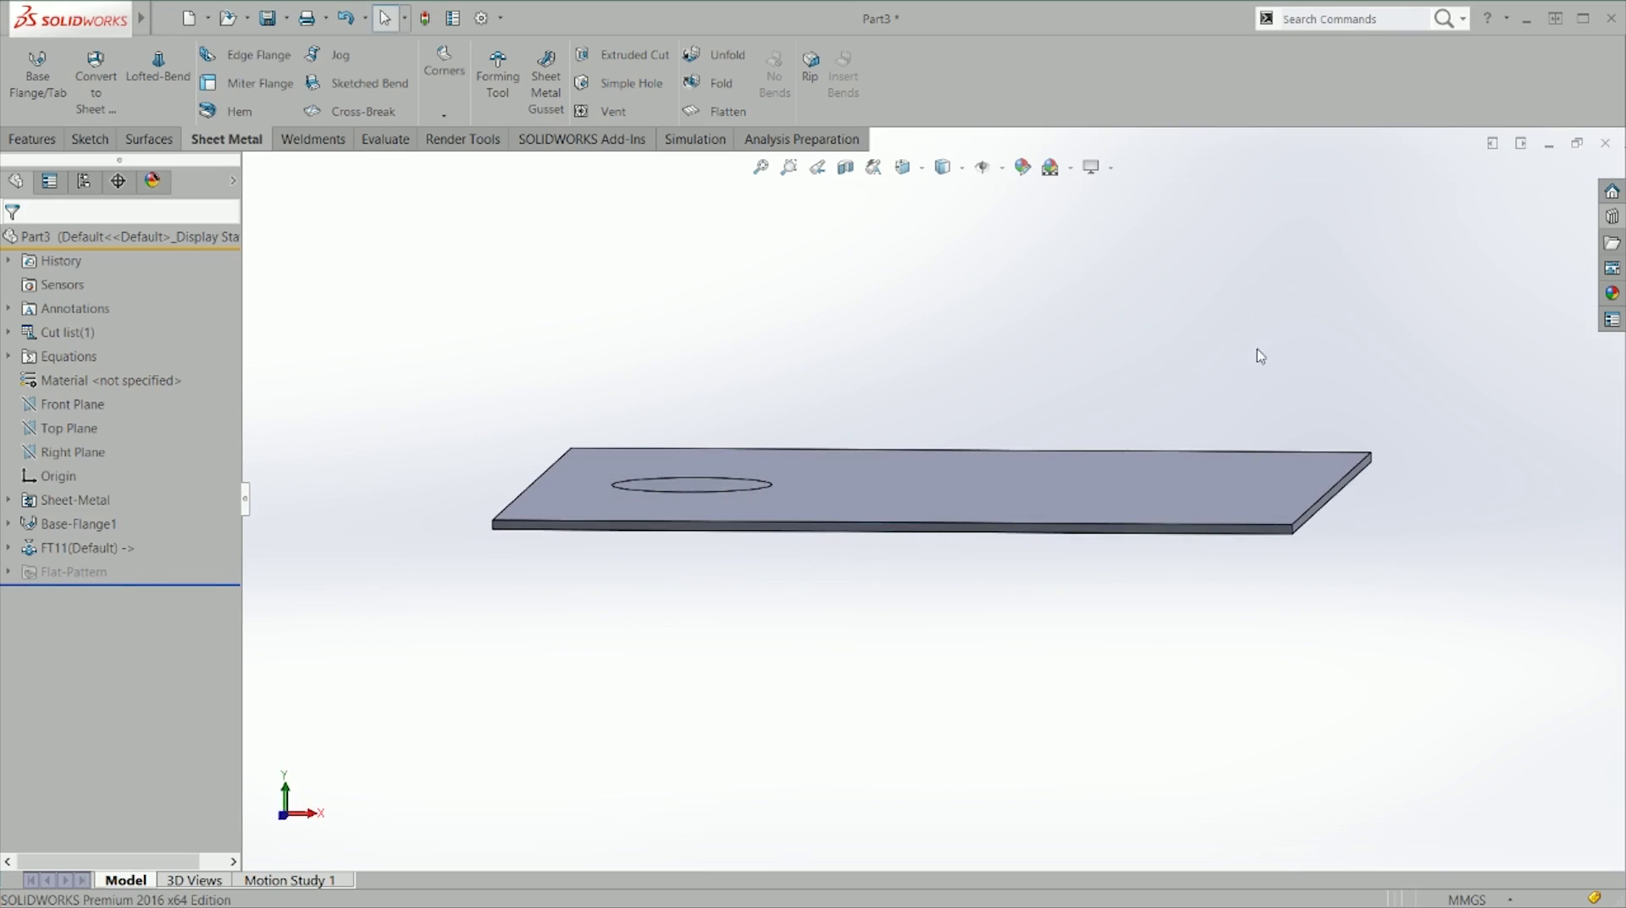
Step: Open the FT1 forming tool file from the Design Library for inspection in front view
left_click(1612, 216)
left_click(1410, 362)
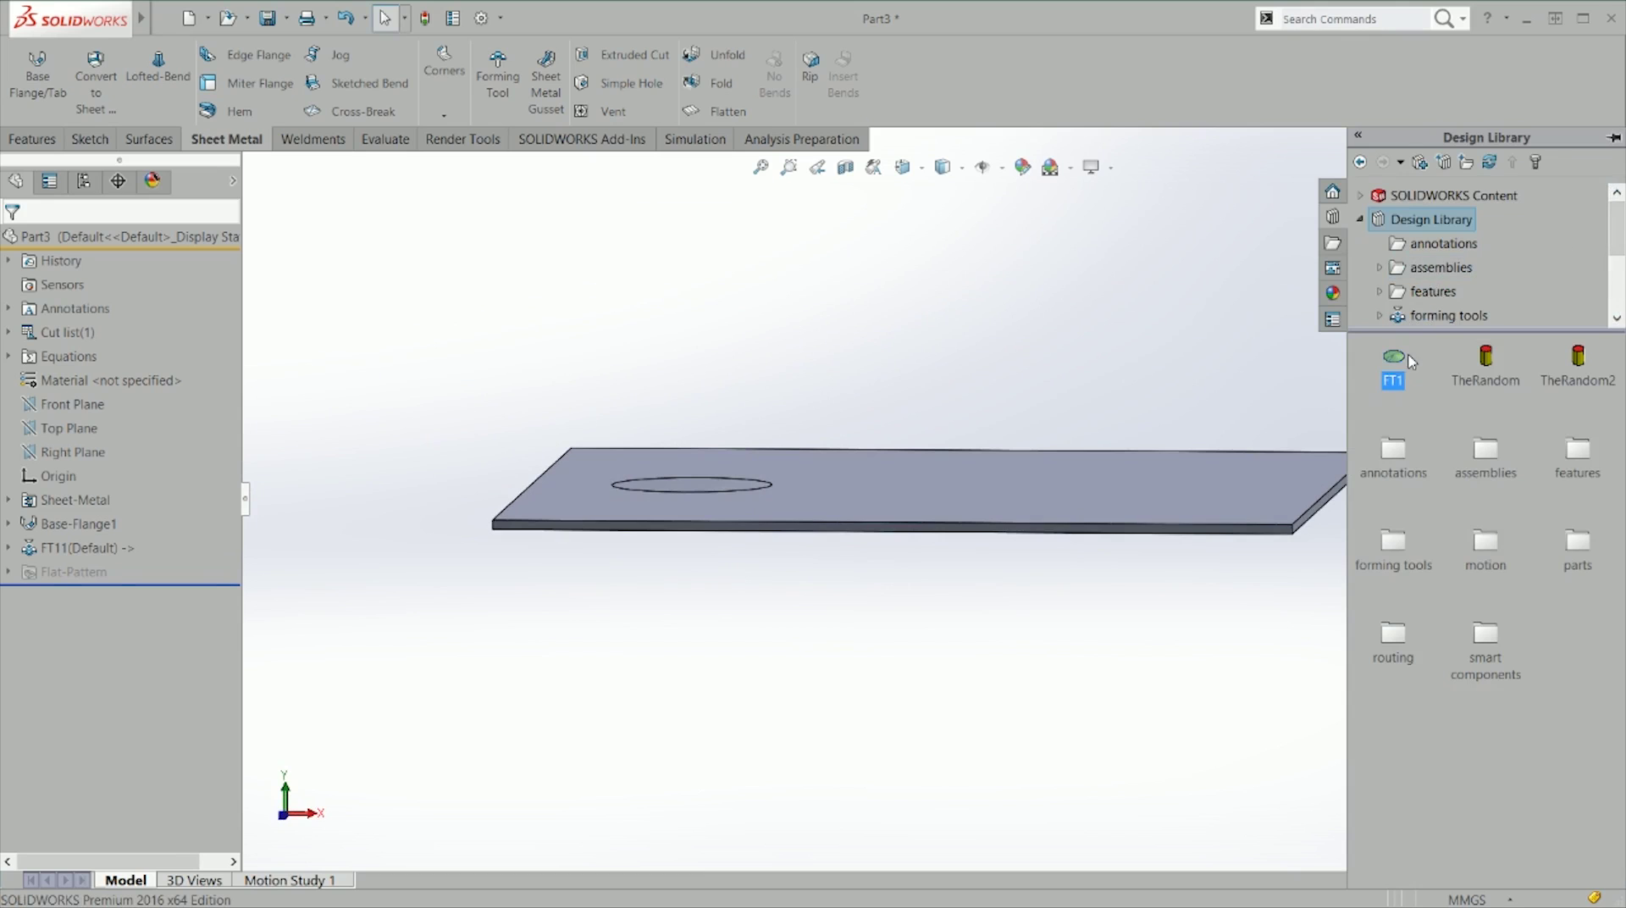
right_click(1397, 374)
left_click(1444, 380)
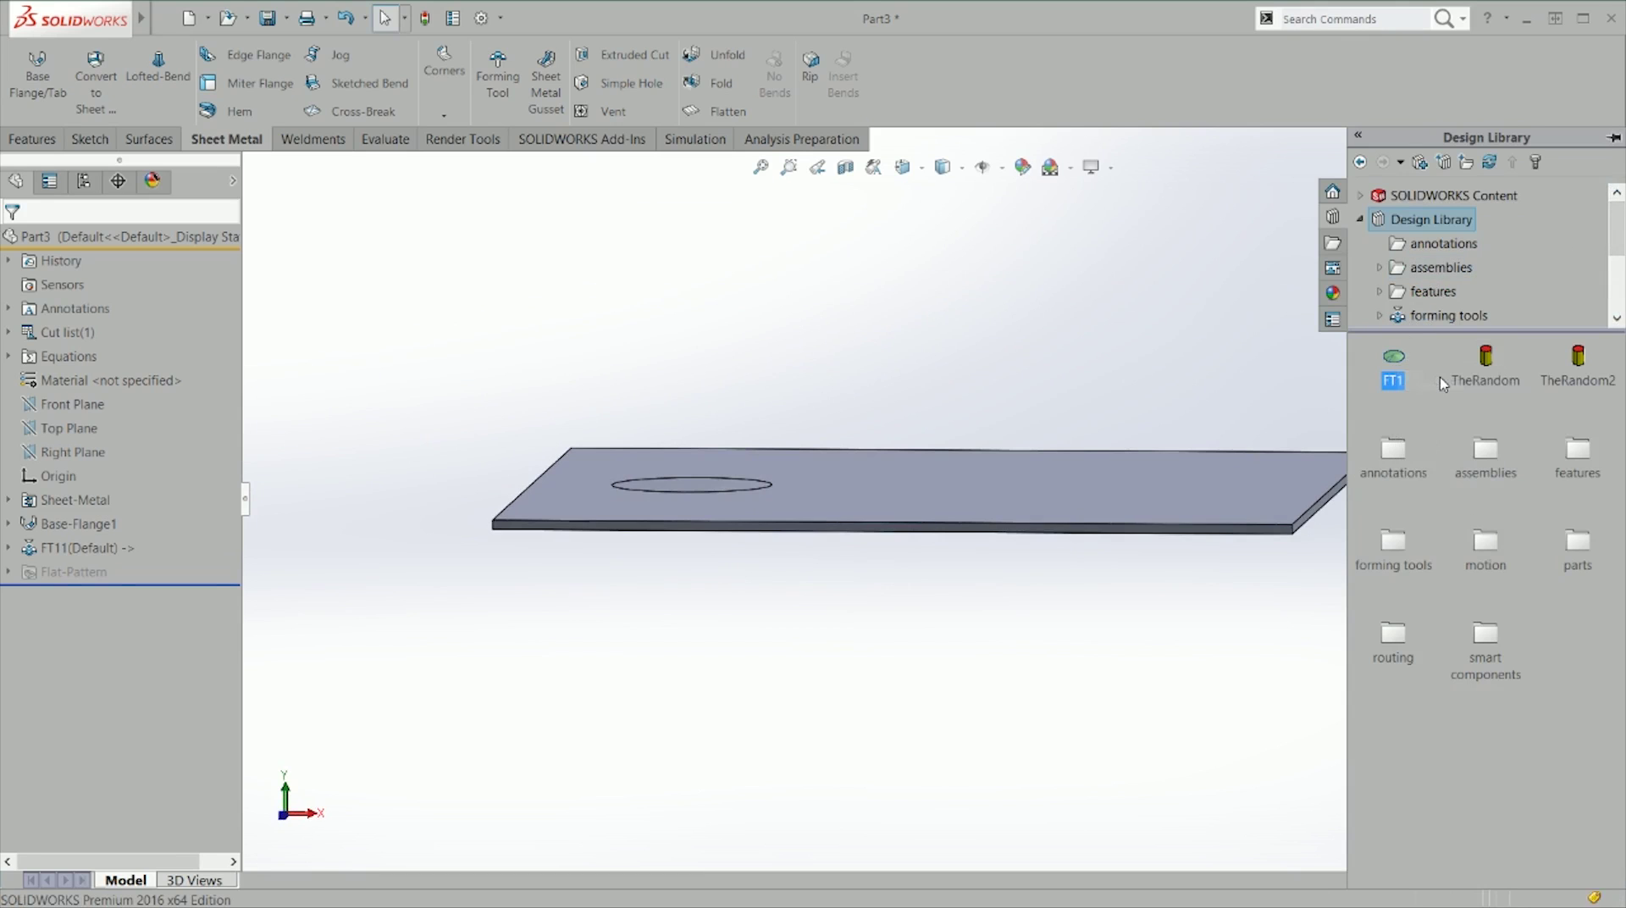
key("ctrl+1")
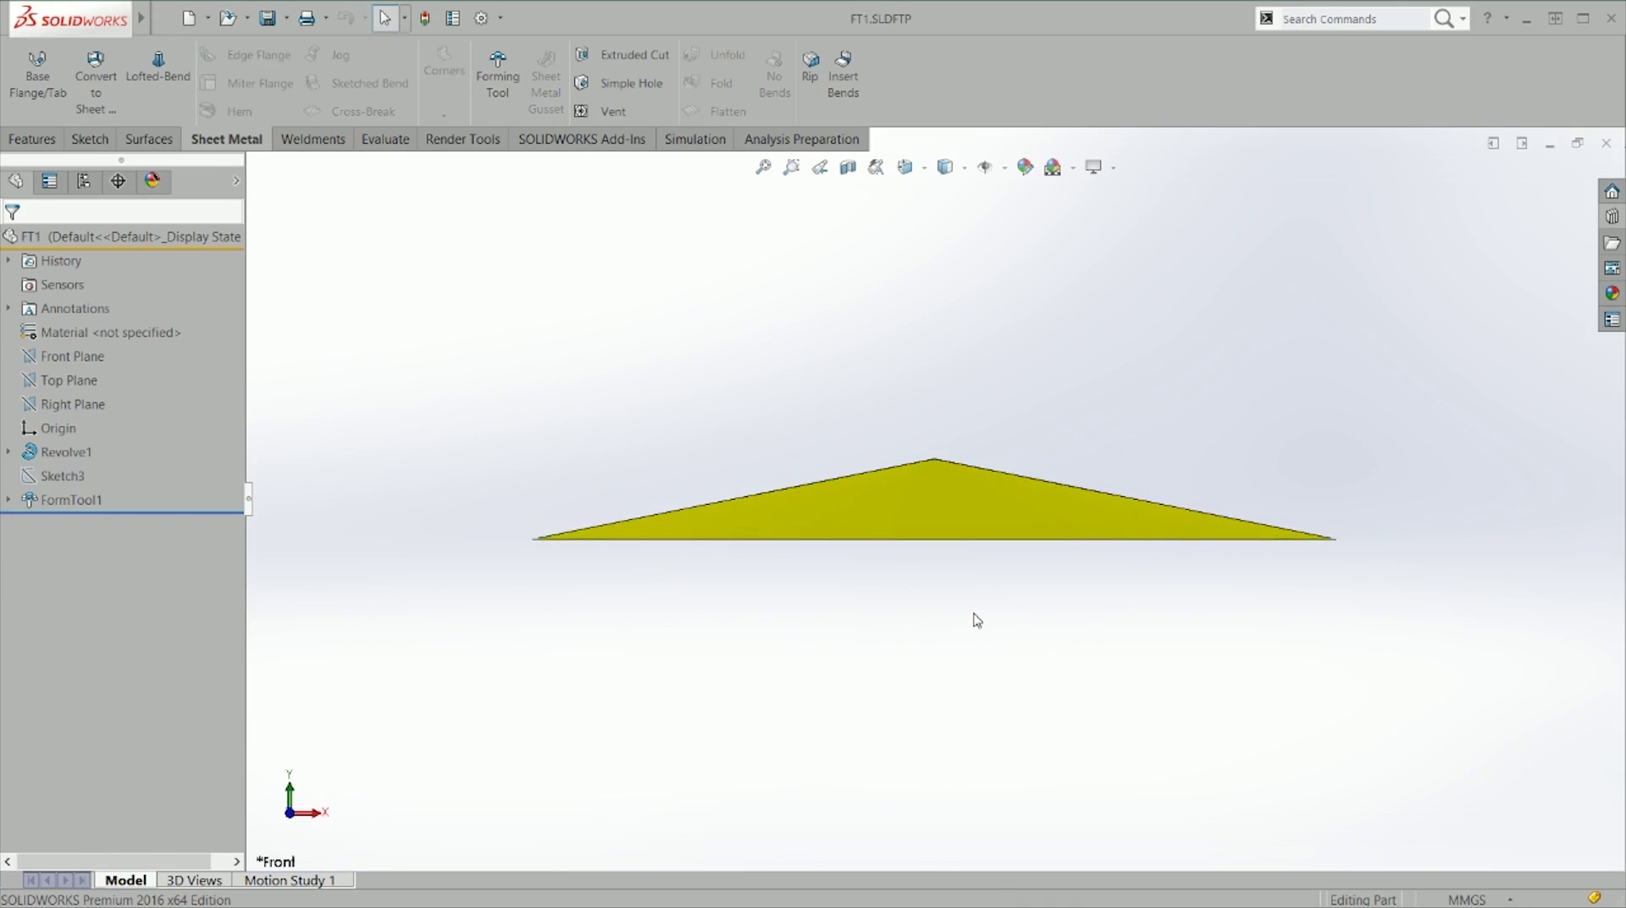
Step: Check the height of the forming tool's cone from its base to its apex using the revolve's dimensions
left_click(937, 460)
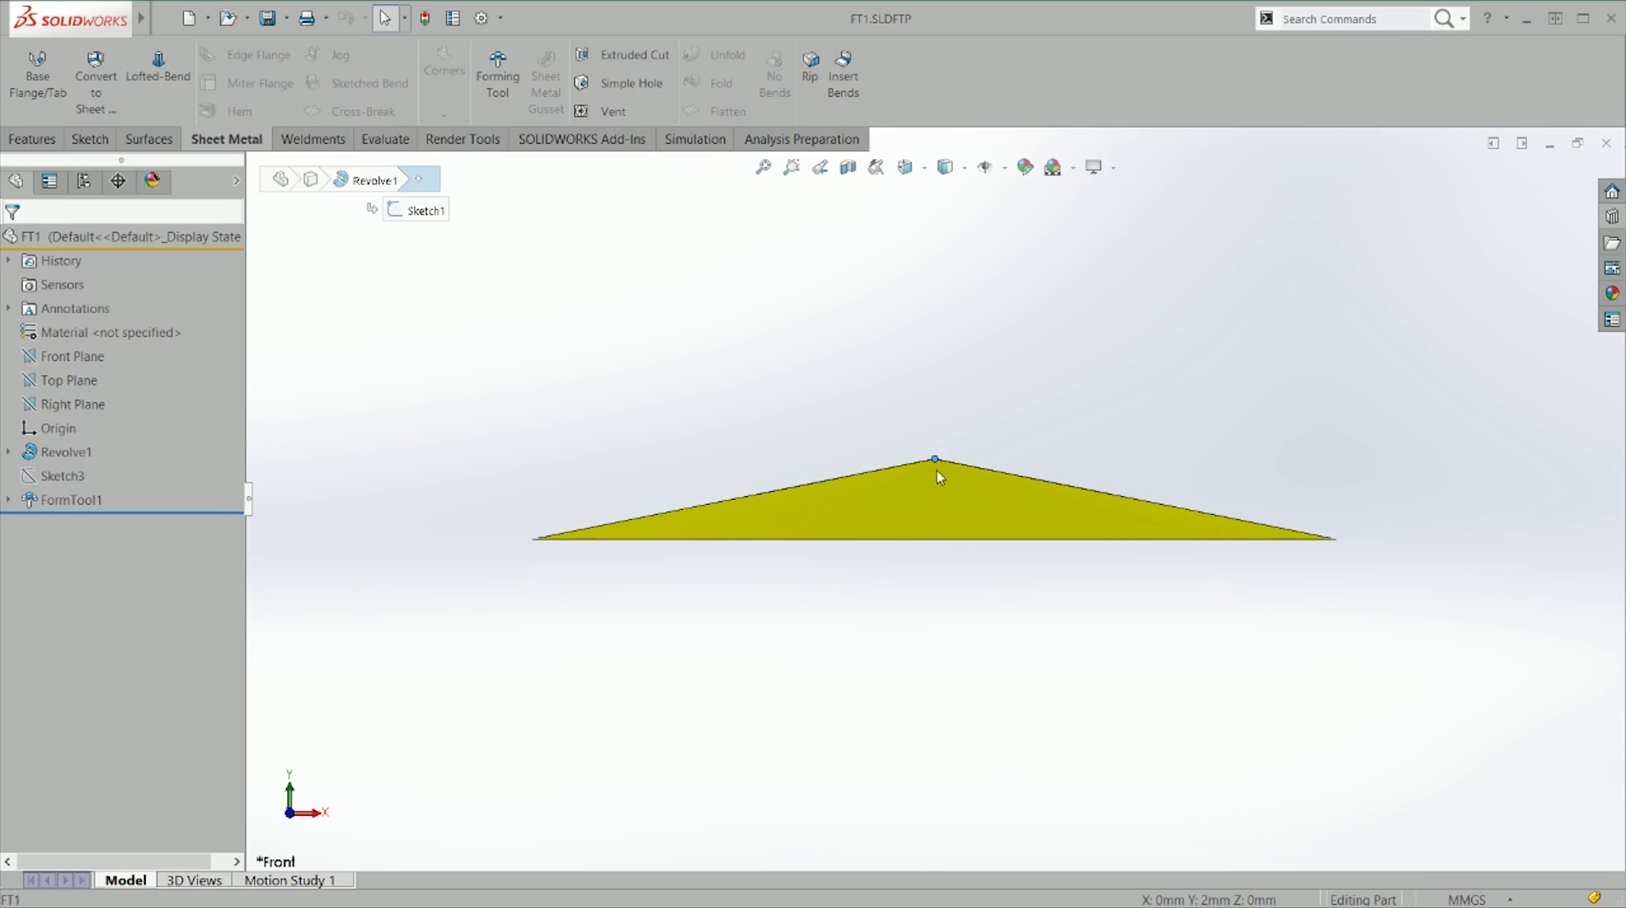
left_click(943, 539)
double_click(896, 513)
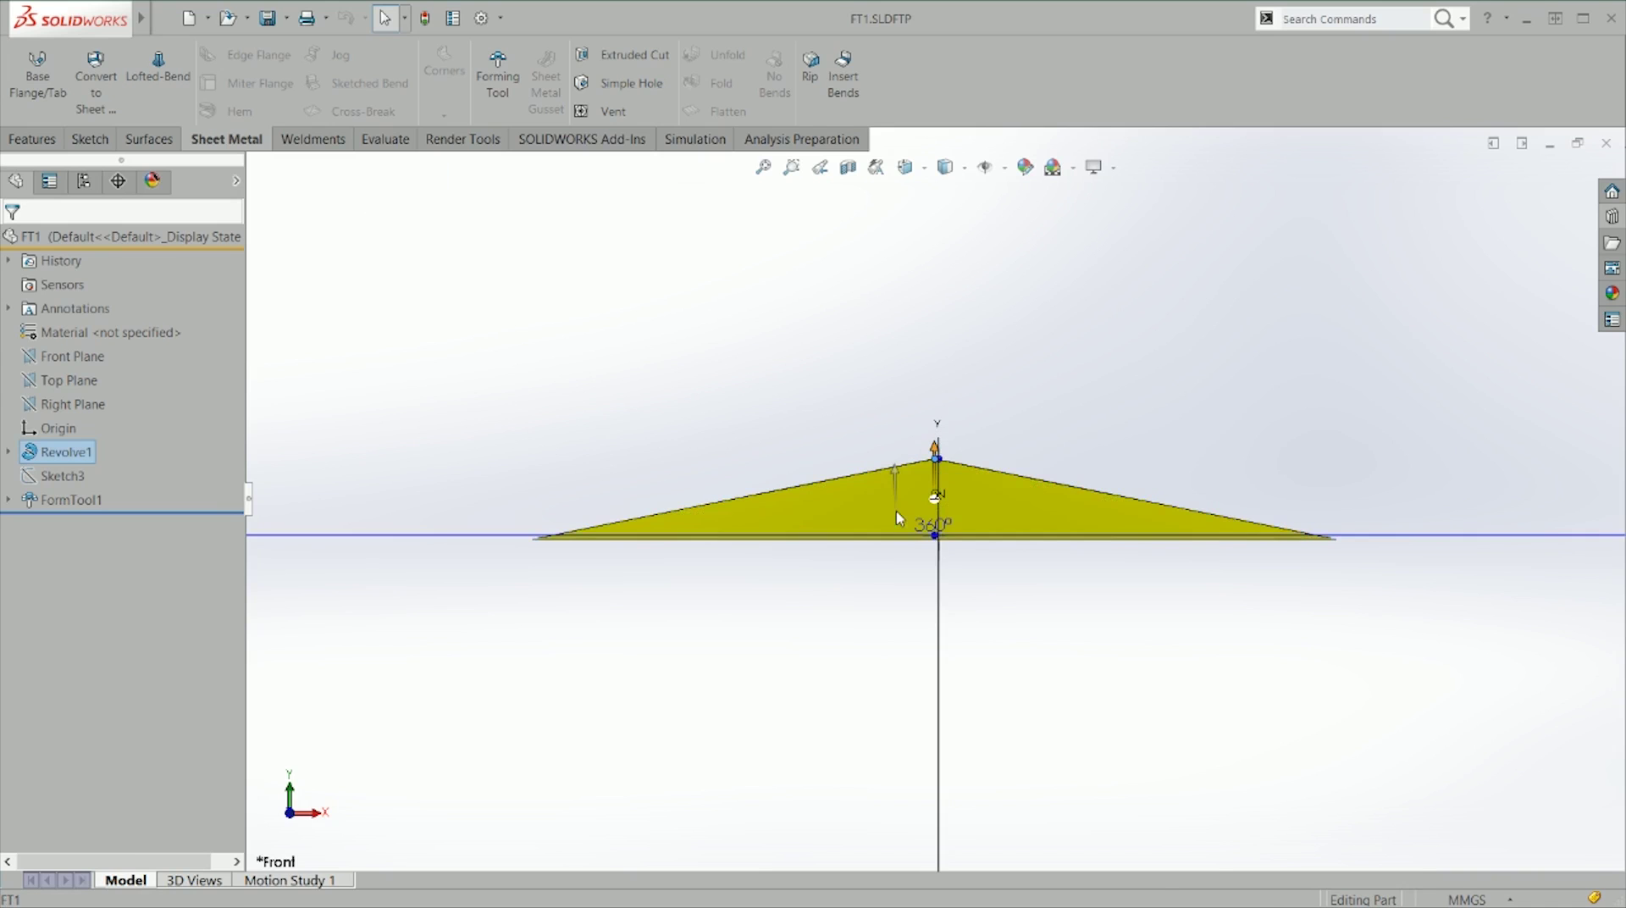
left_click(887, 616)
key("ctrl+7")
left_click(947, 561)
middle_click_drag(1120, 561, 786, 504)
Step: Return to the sheet metal plate and examine the inner apex of the formed dimple
key("ctrl+Tab")
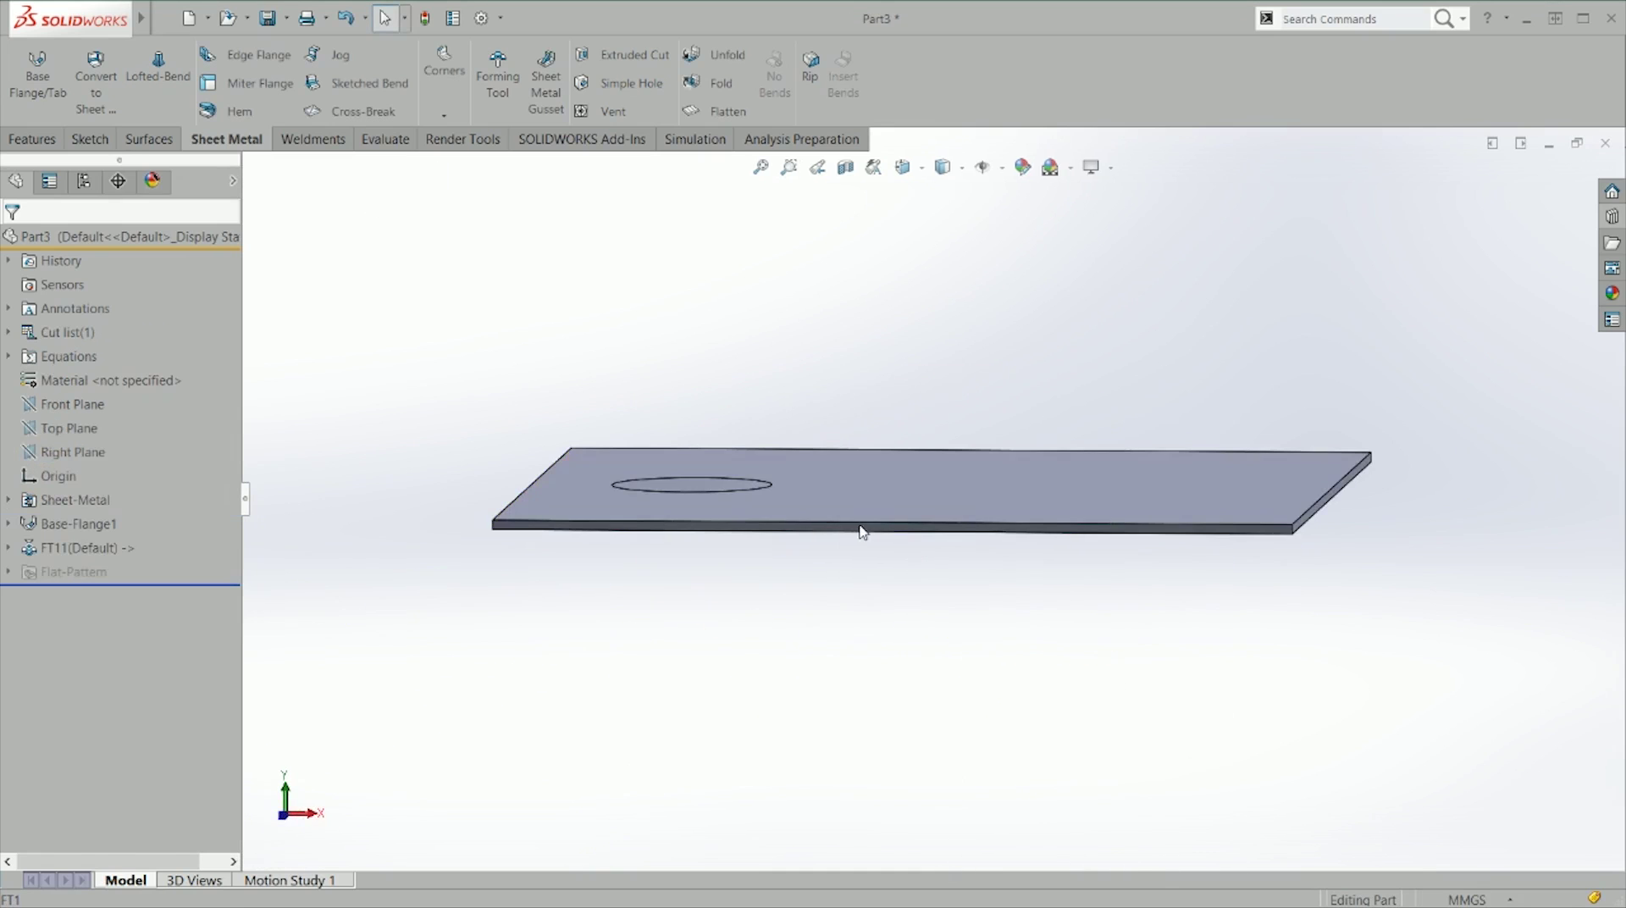
left_click(762, 442)
mouse_move(762, 442)
middle_mouse_down()
mouse_move(825, 593)
mouse_move(827, 637)
middle_mouse_up()
left_click(826, 637)
scroll(821, 418, "up", 2)
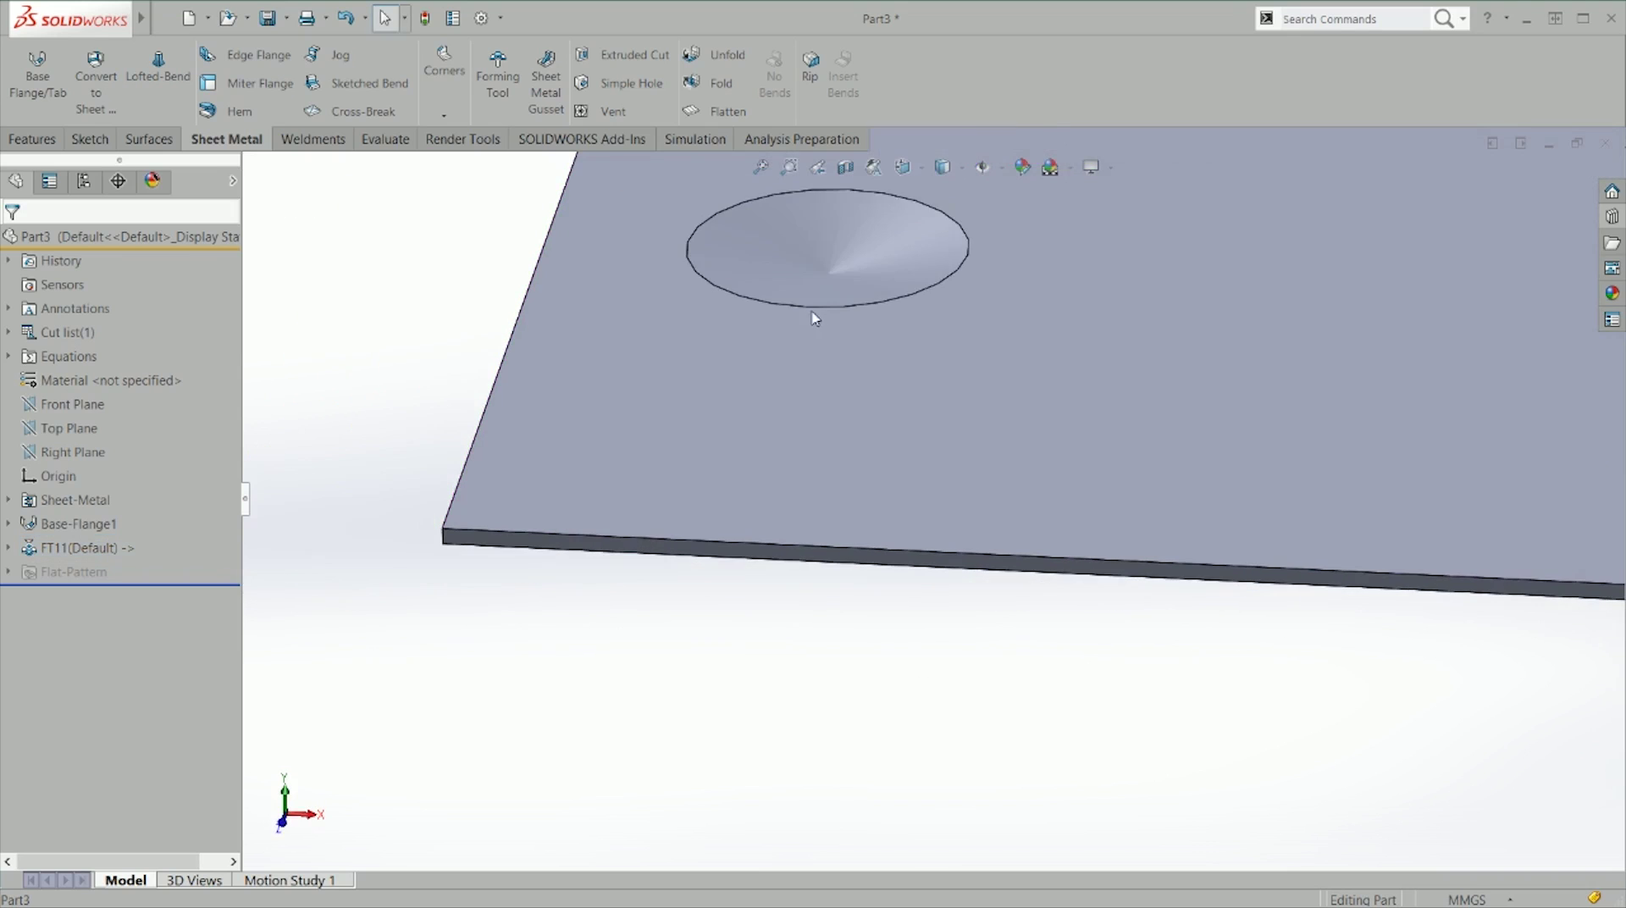
scroll(801, 271, "down", 4)
left_click(868, 292)
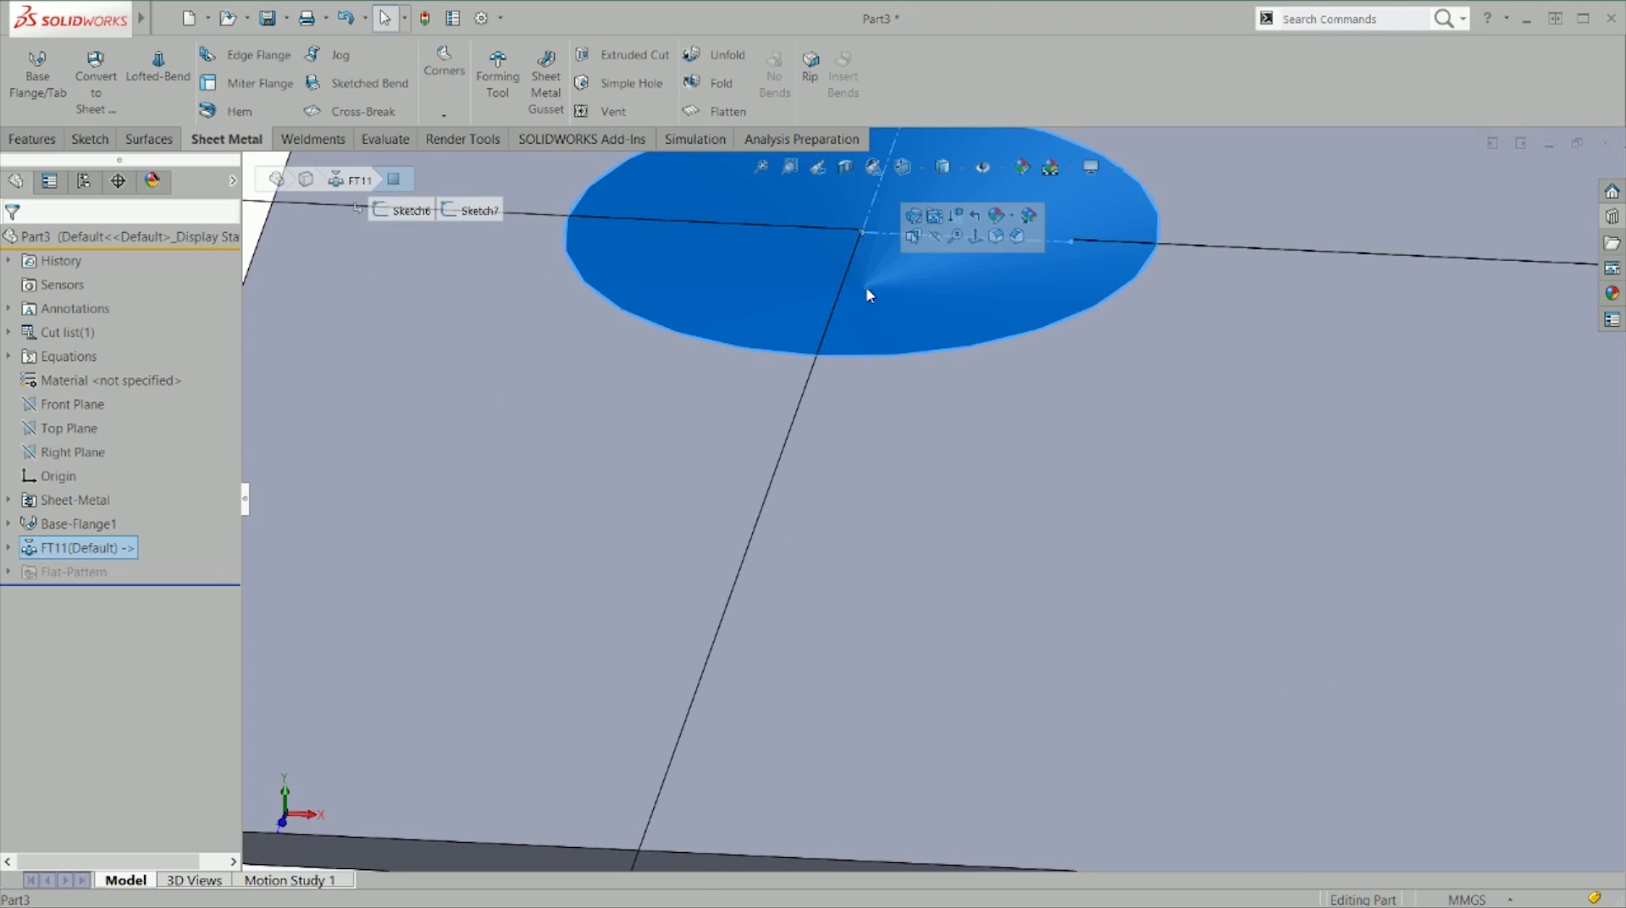
key("Escape")
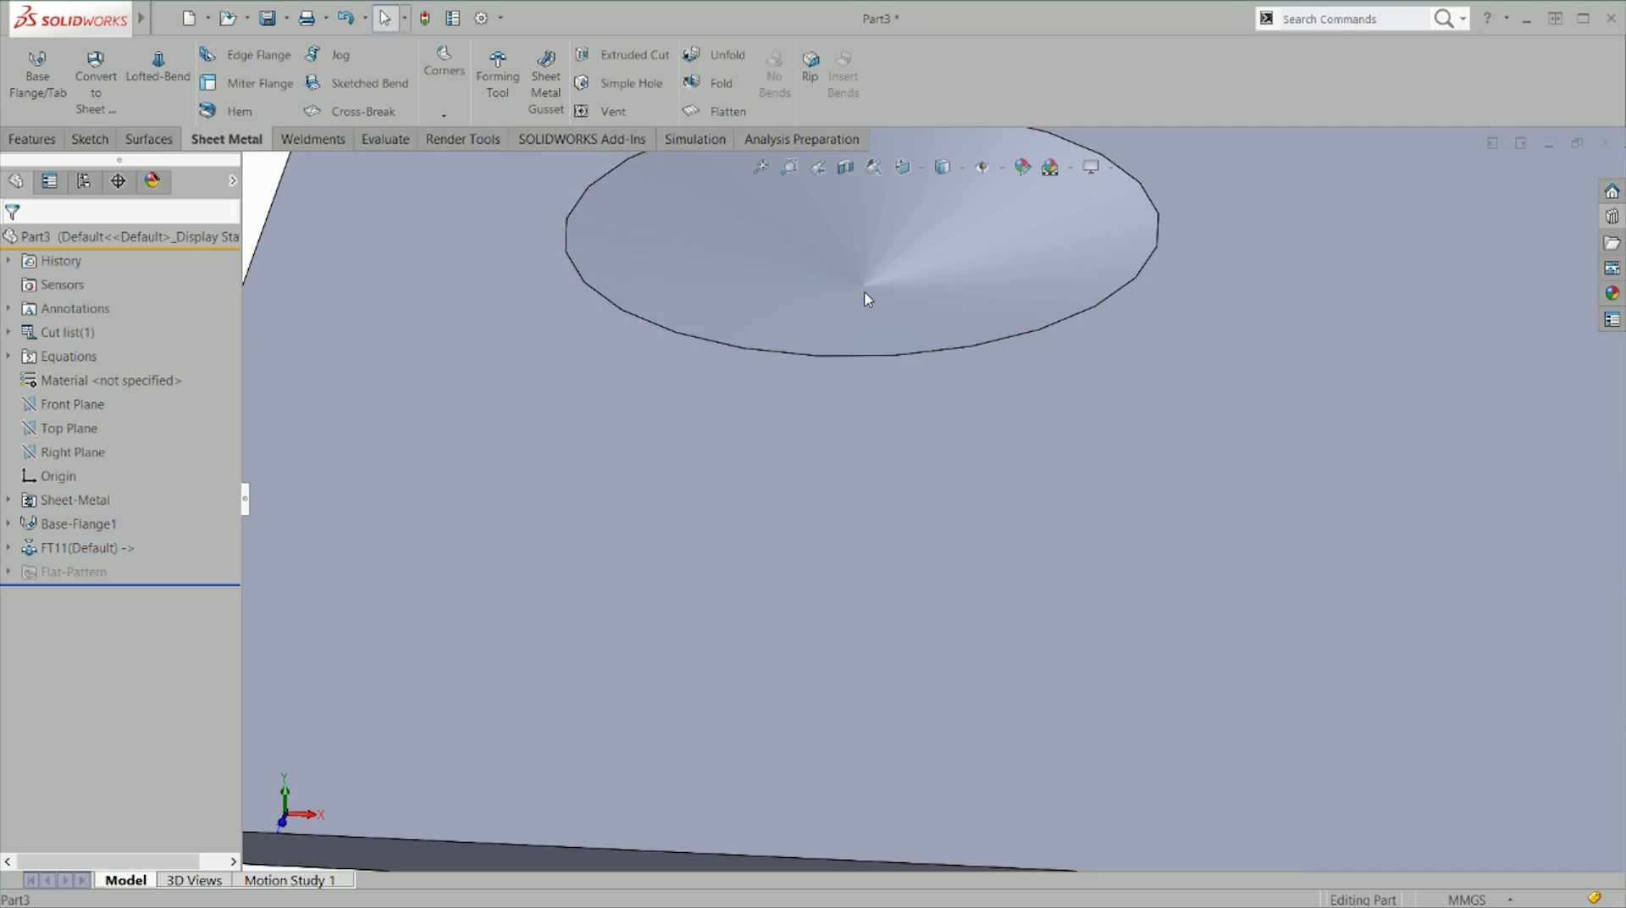
left_click(867, 284)
scroll(638, 418, "up", 5)
left_click(493, 379)
Step: Measure the normal distance from the plate's upper face to the dimple's inner apex
key("m")
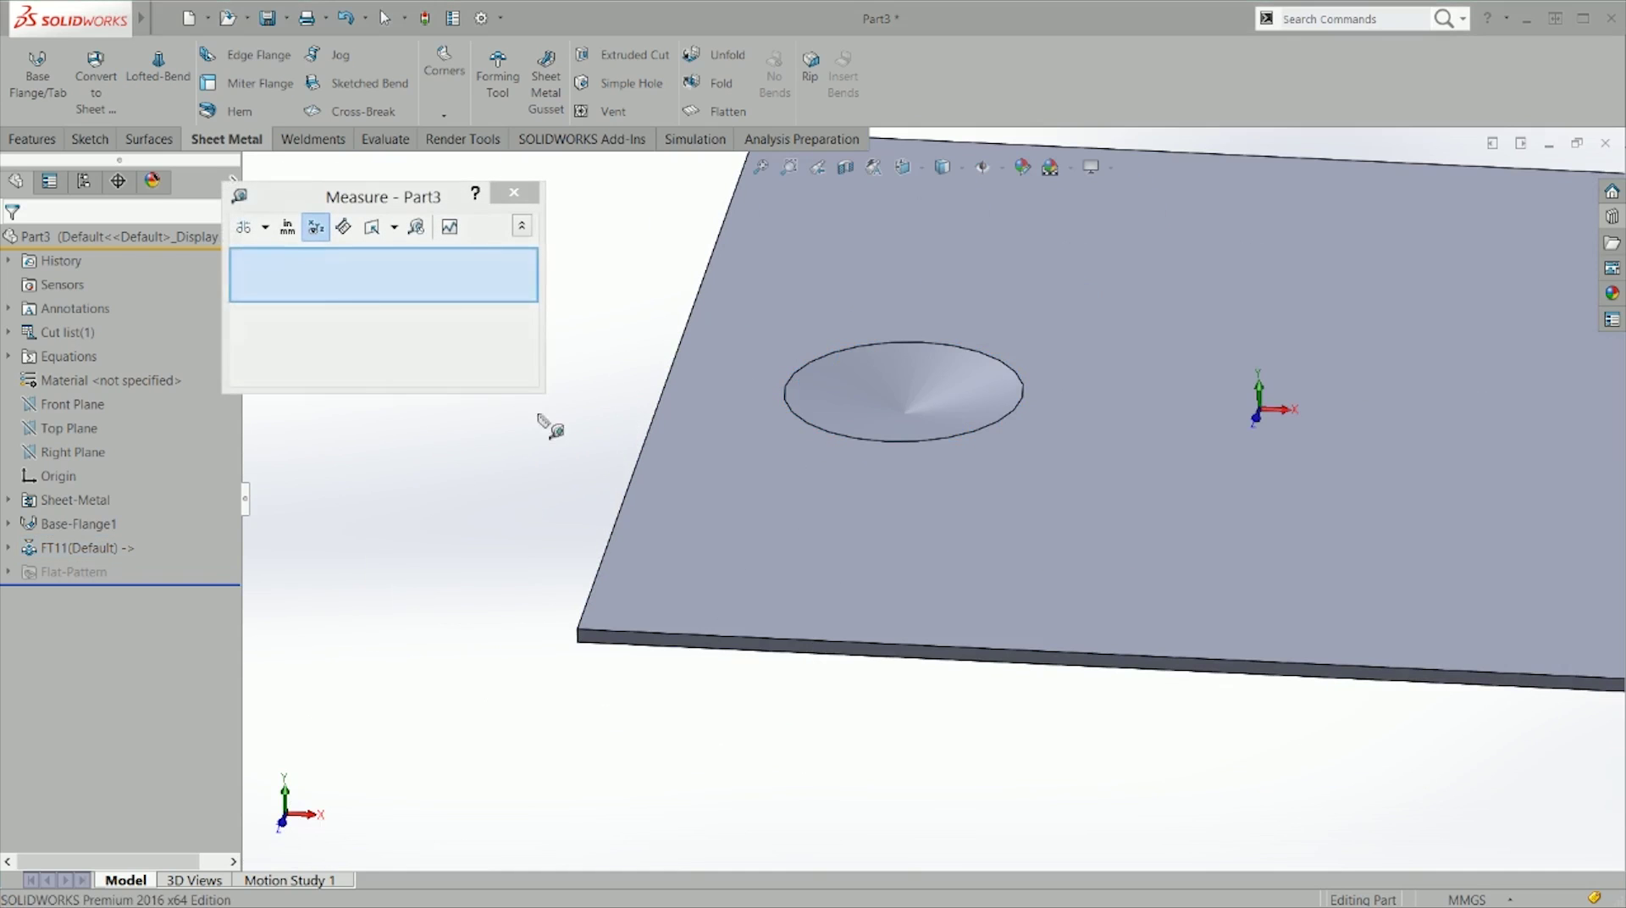
left_click(1007, 427)
left_click(913, 415)
left_click(912, 415)
left_click(911, 413)
mouse_move(919, 427)
middle_mouse_down()
mouse_move(952, 415)
mouse_move(864, 374)
mouse_move(898, 406)
middle_mouse_up()
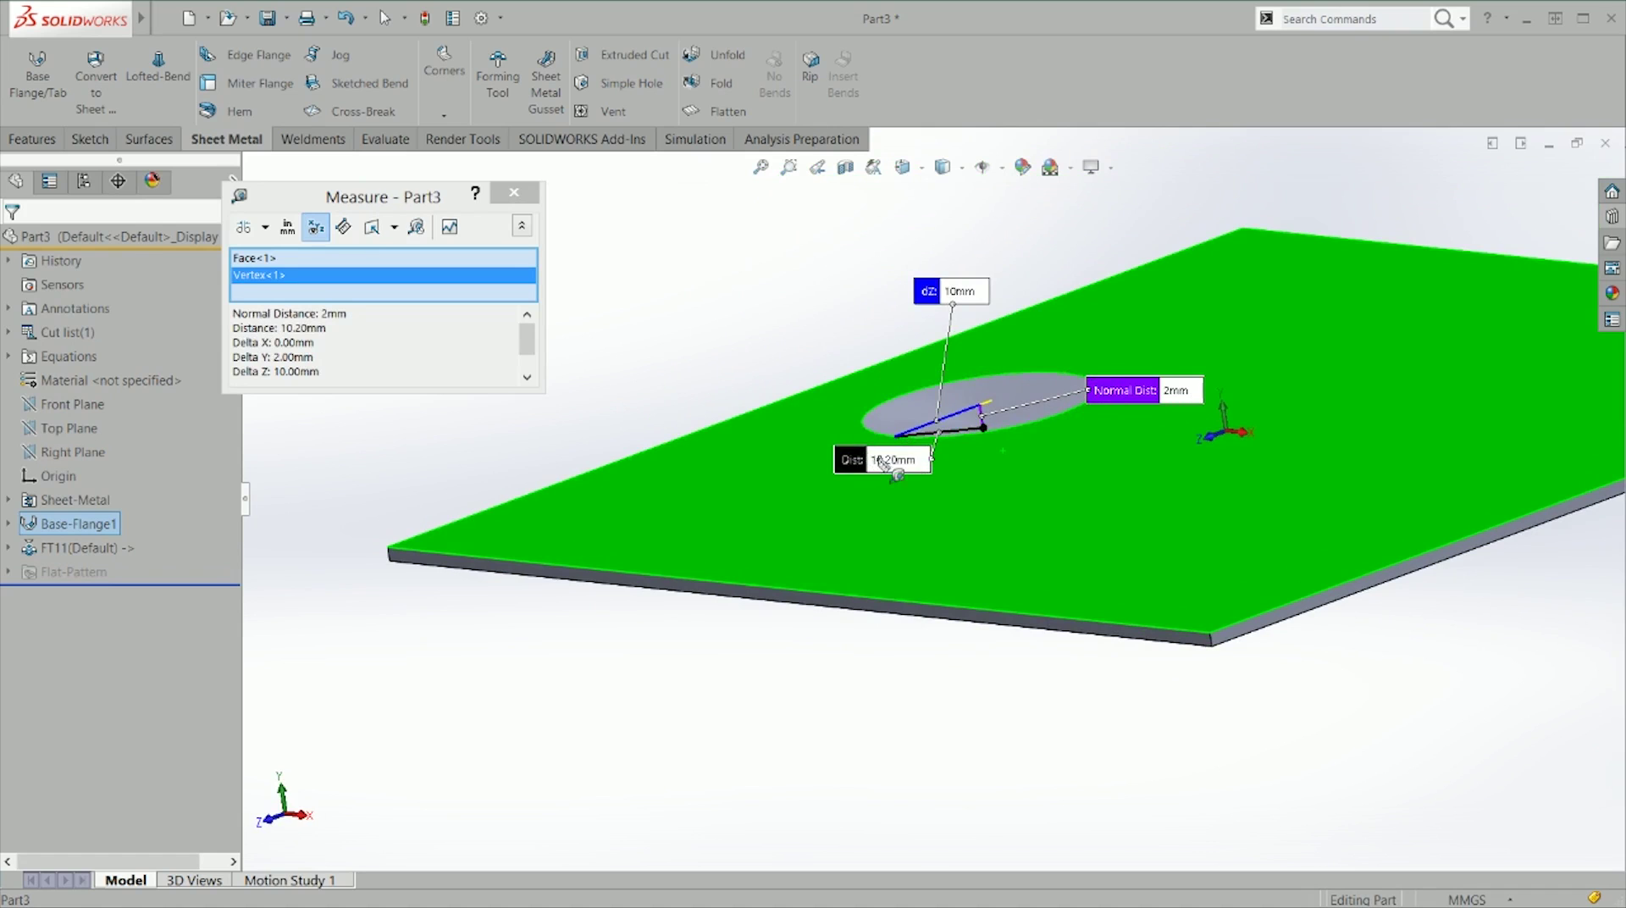
left_click_drag(876, 464, 995, 408)
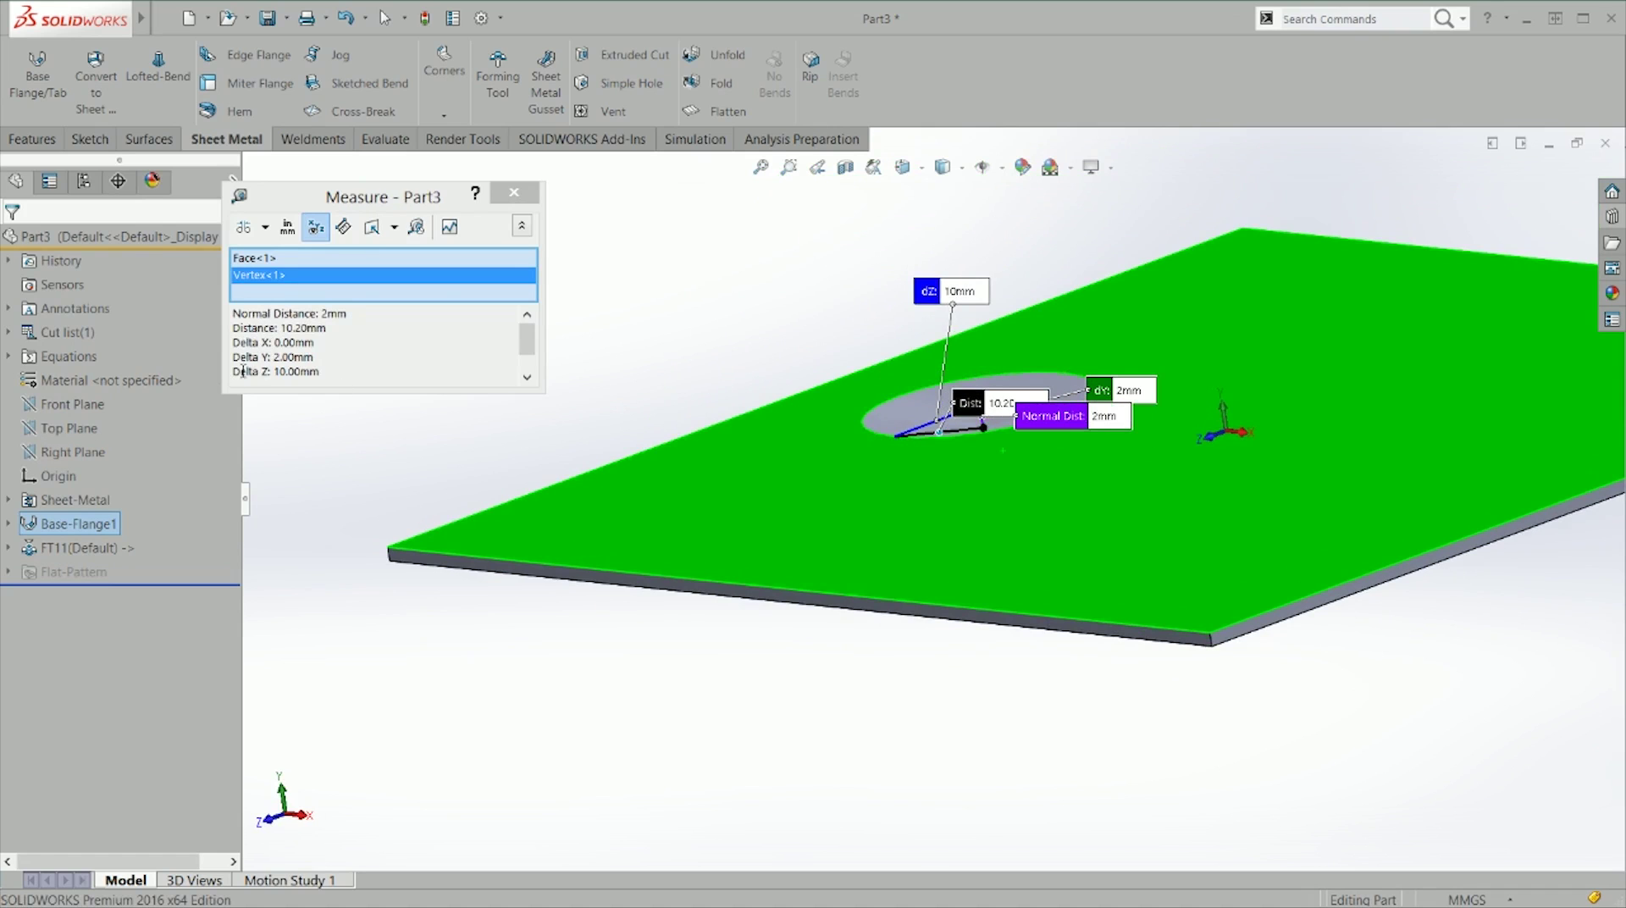
key("Escape")
Step: Measure the normal distance from the plate's upper face to the dimple's outer tip on the underside
left_click(1014, 525)
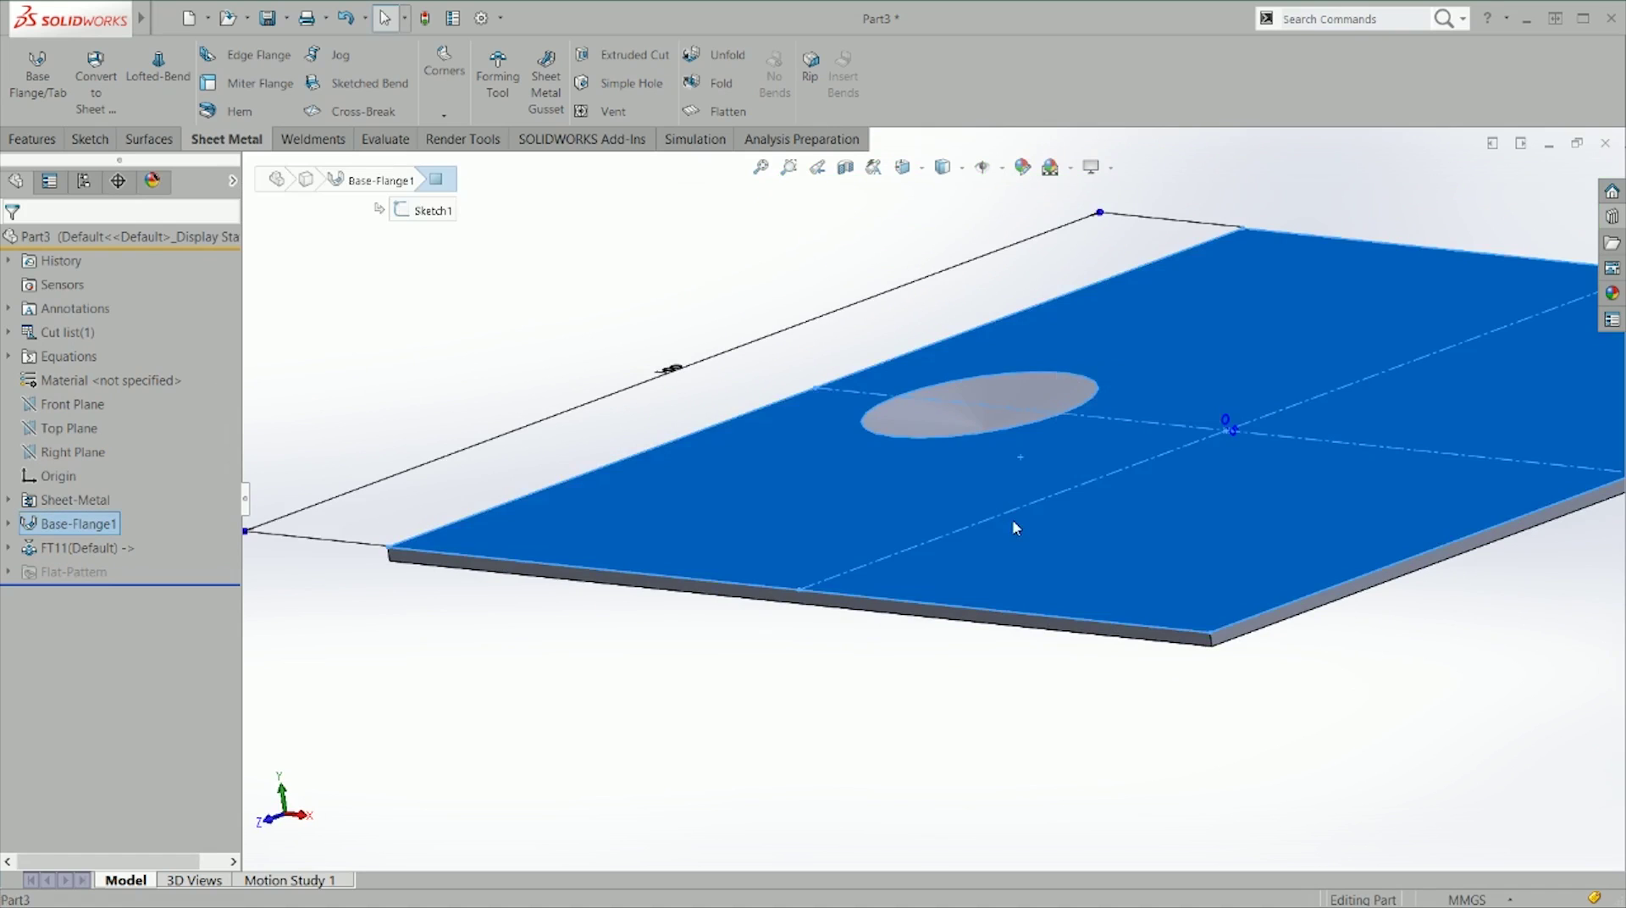
key("ctrl+1")
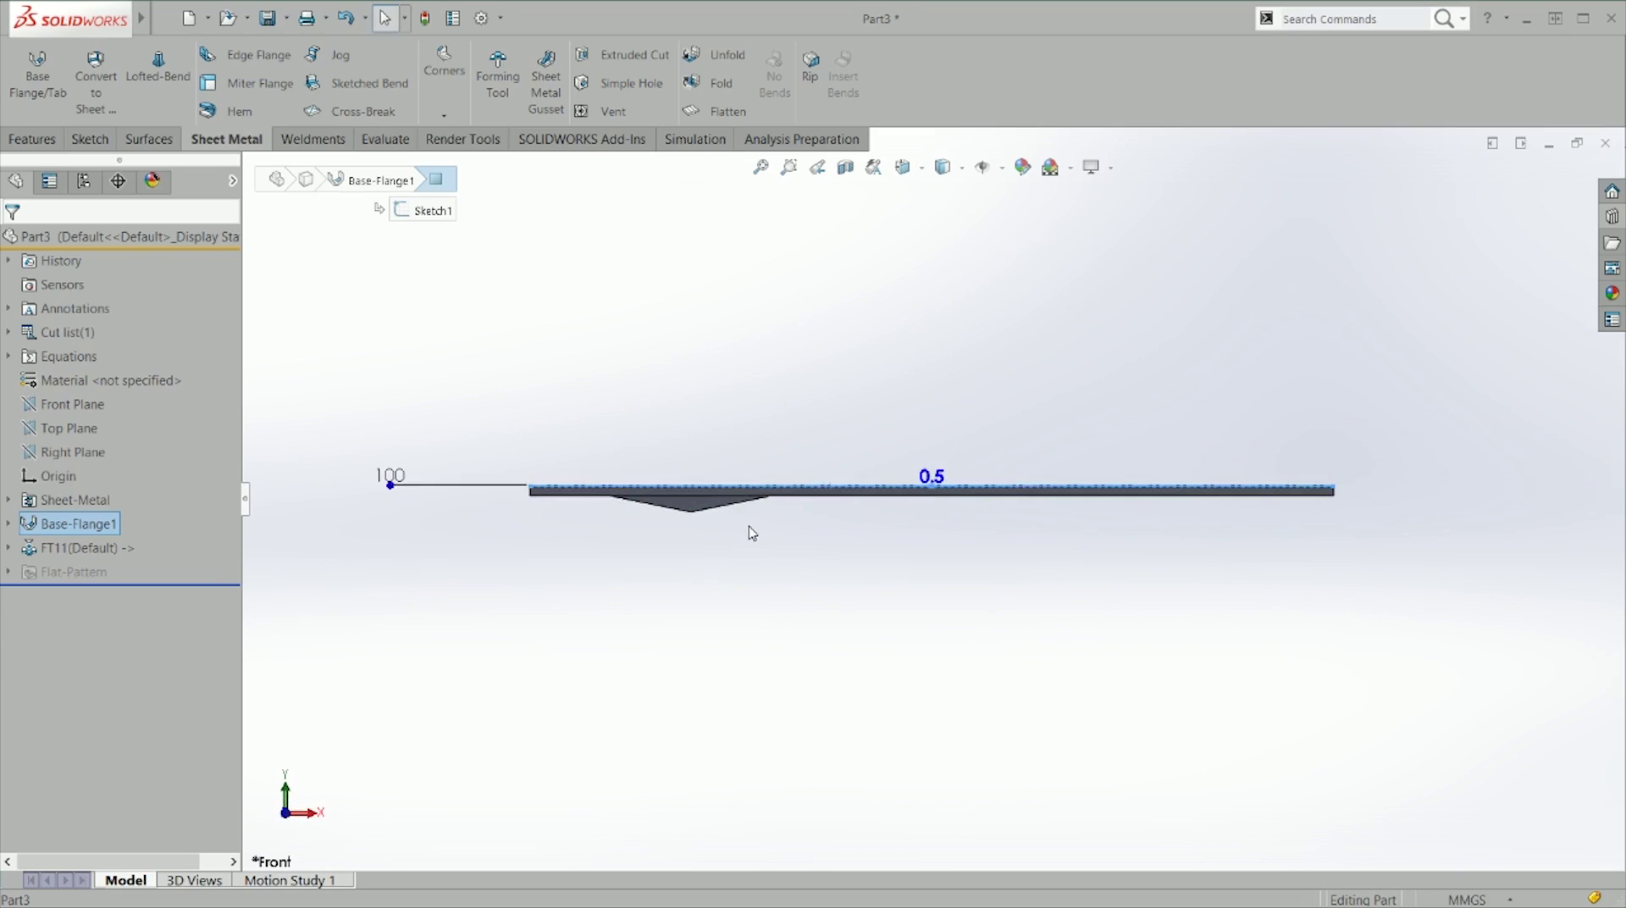
scroll(695, 527, "down", 3)
right_click_drag(719, 513, 790, 594)
left_click(689, 500)
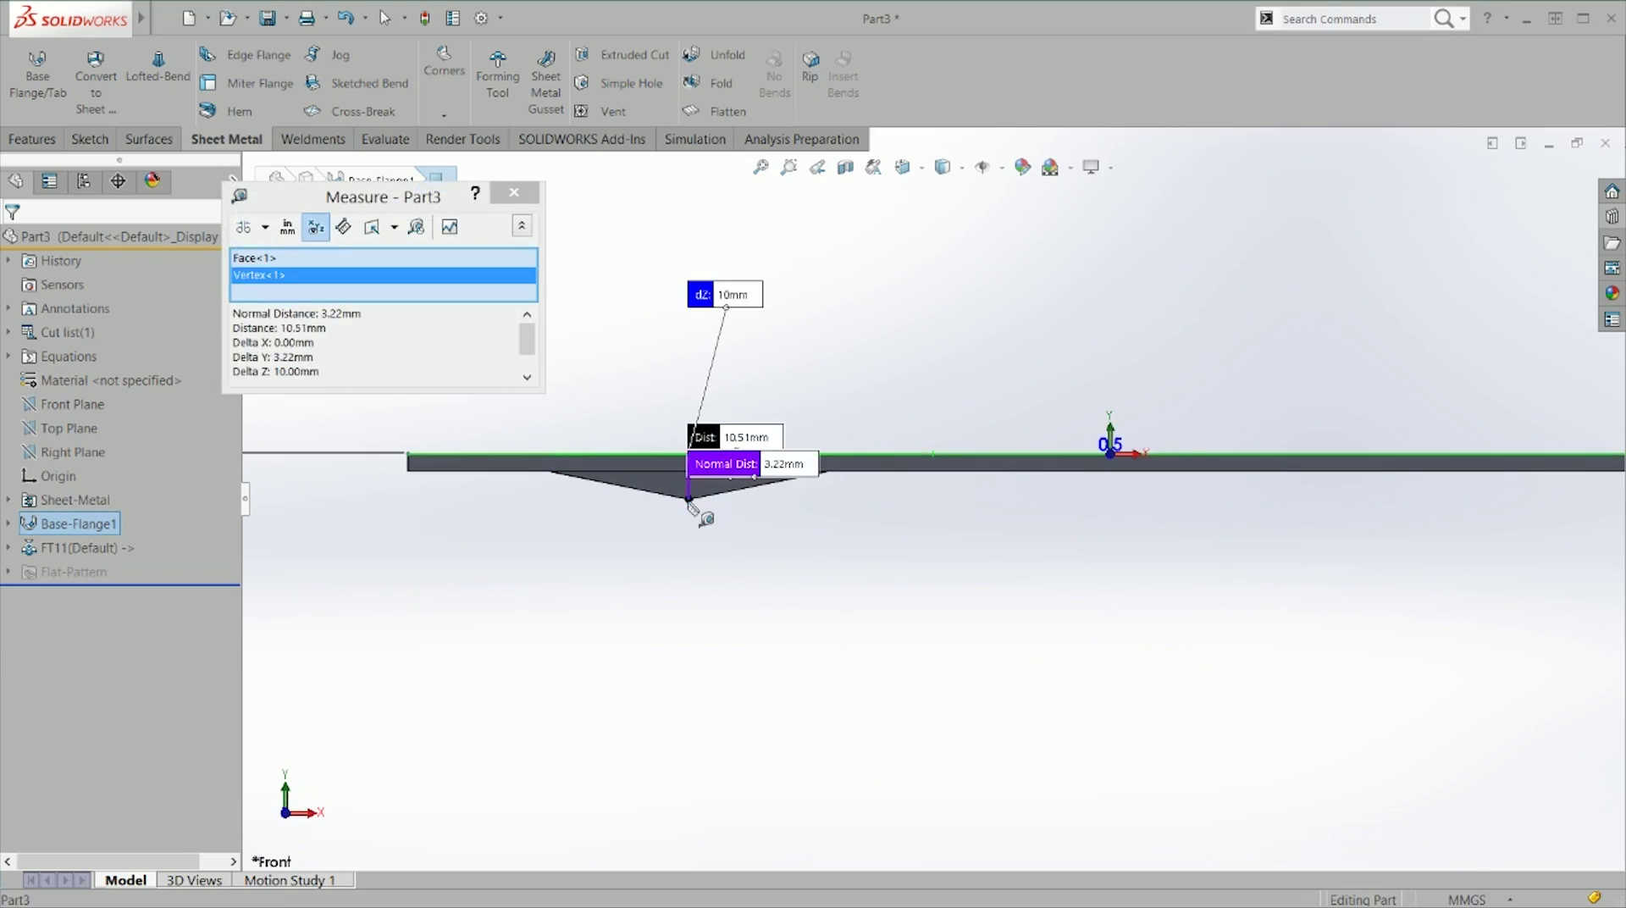
left_click_drag(778, 470, 889, 383)
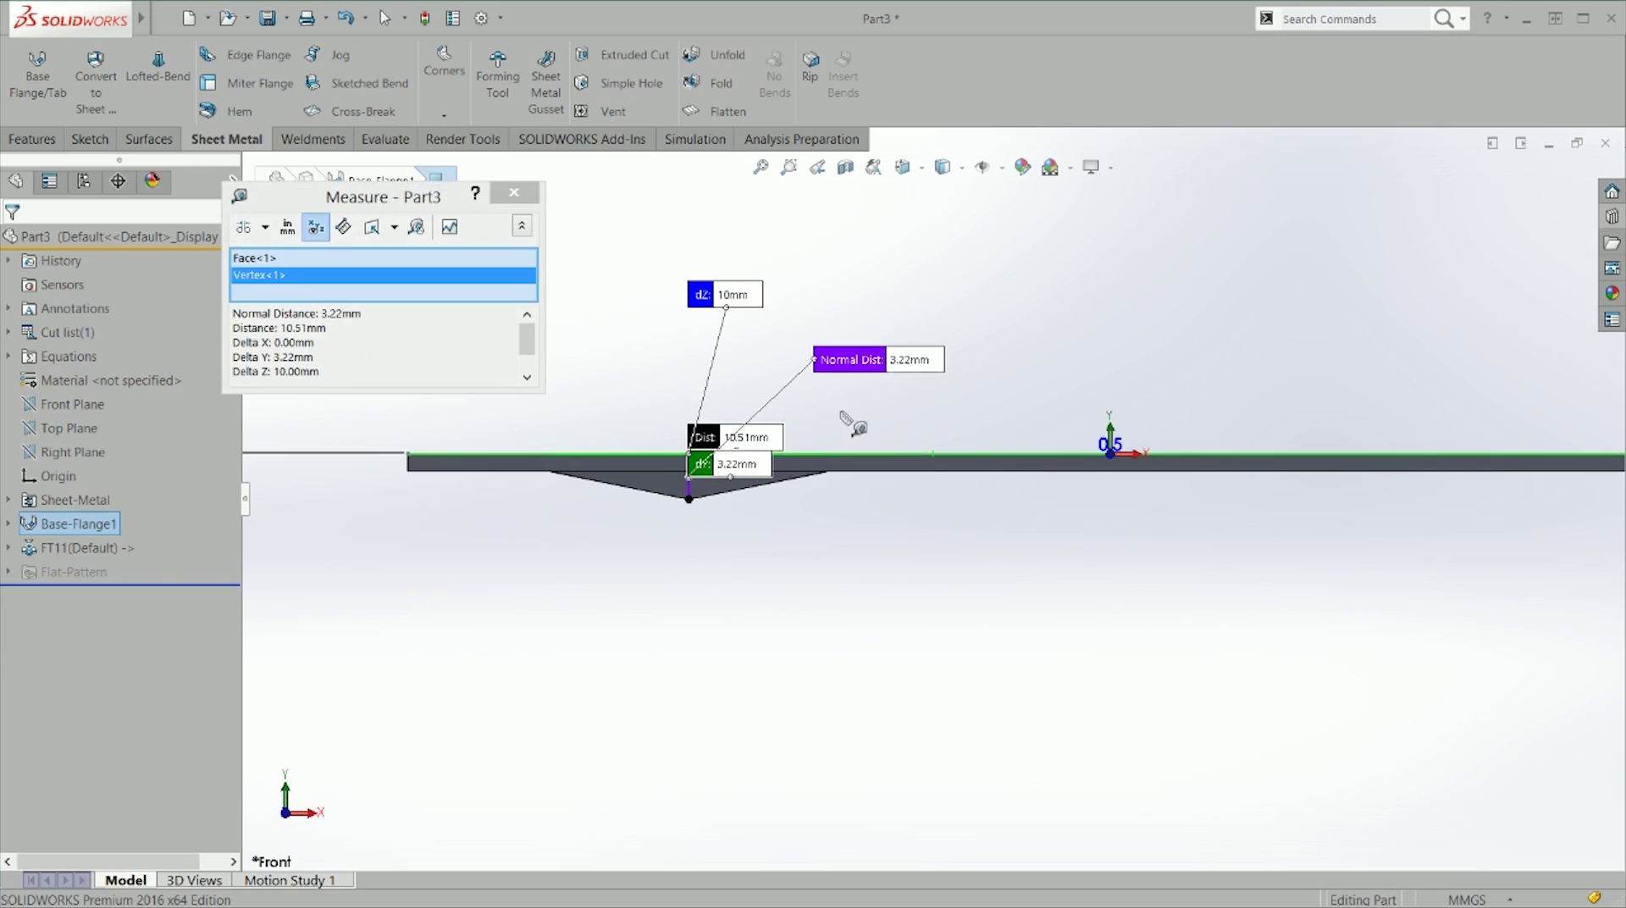
left_click_drag(745, 466, 908, 542)
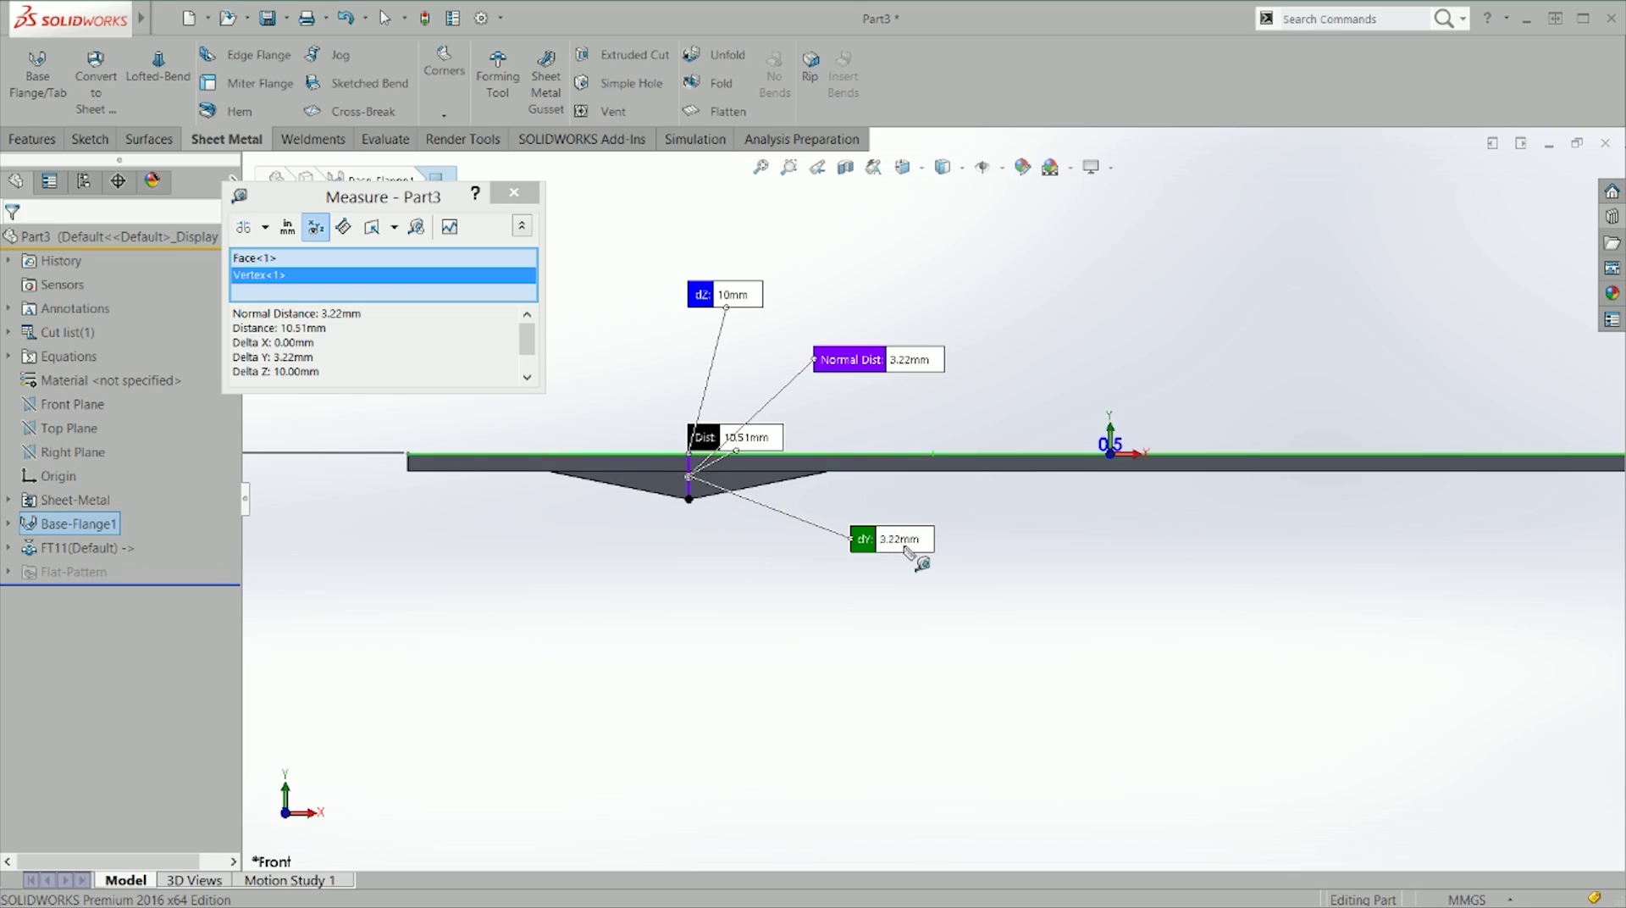
key("Escape")
Step: Edit the FT11 form tool feature and flip the tool to the other side of the plate
middle_click_drag(743, 467, 681, 492)
right_click(95, 549)
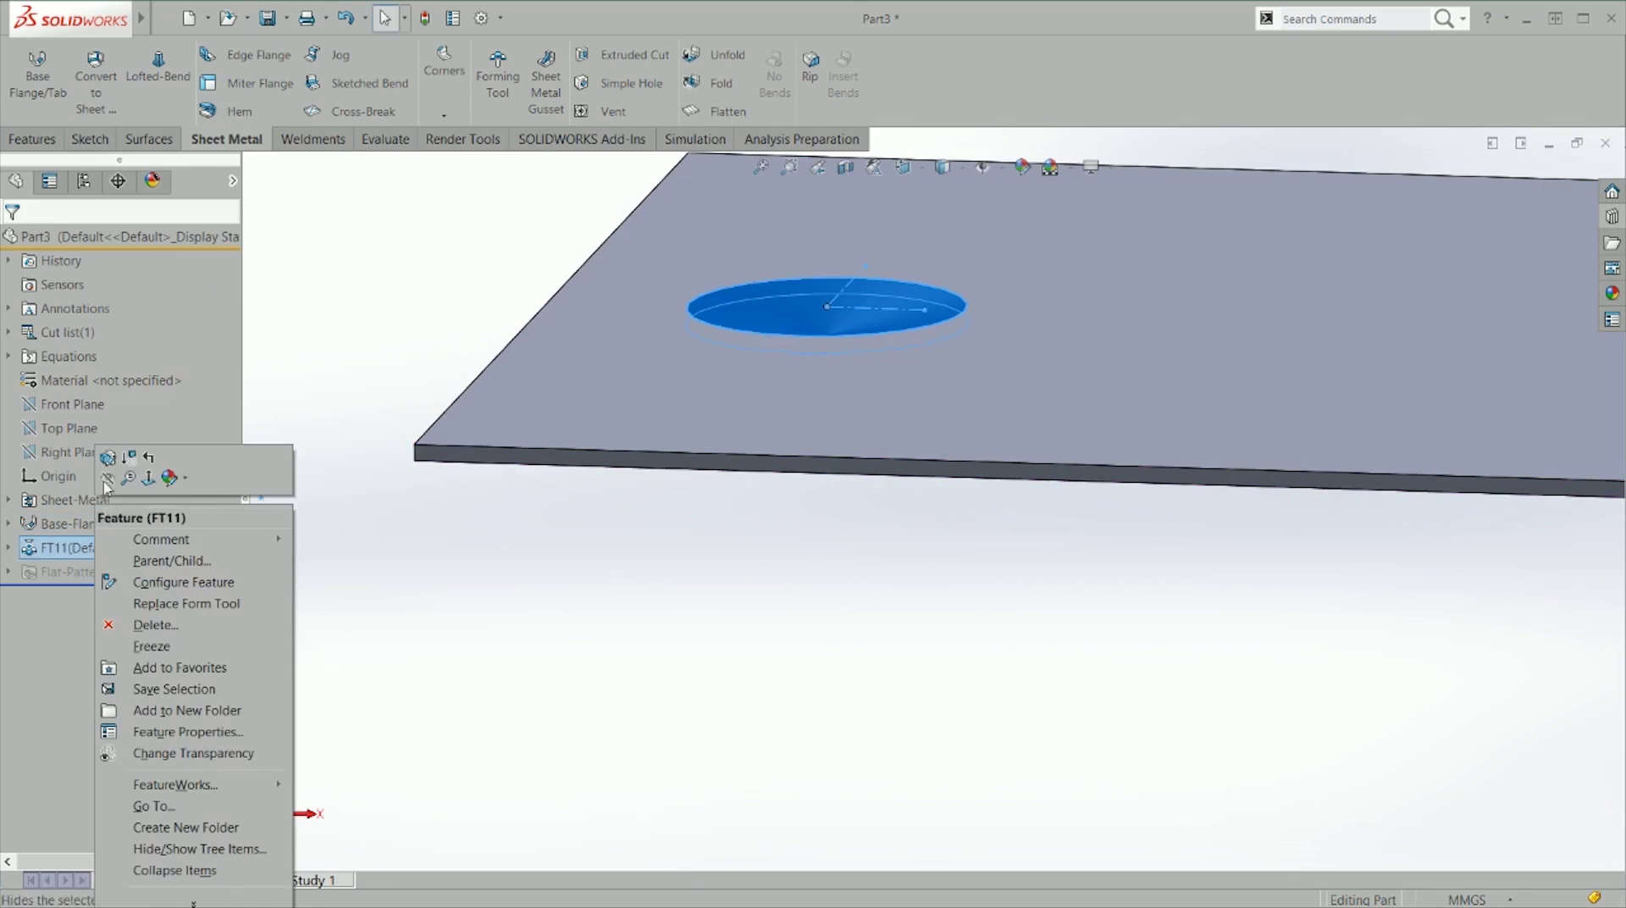
left_click(108, 458)
left_click(101, 442)
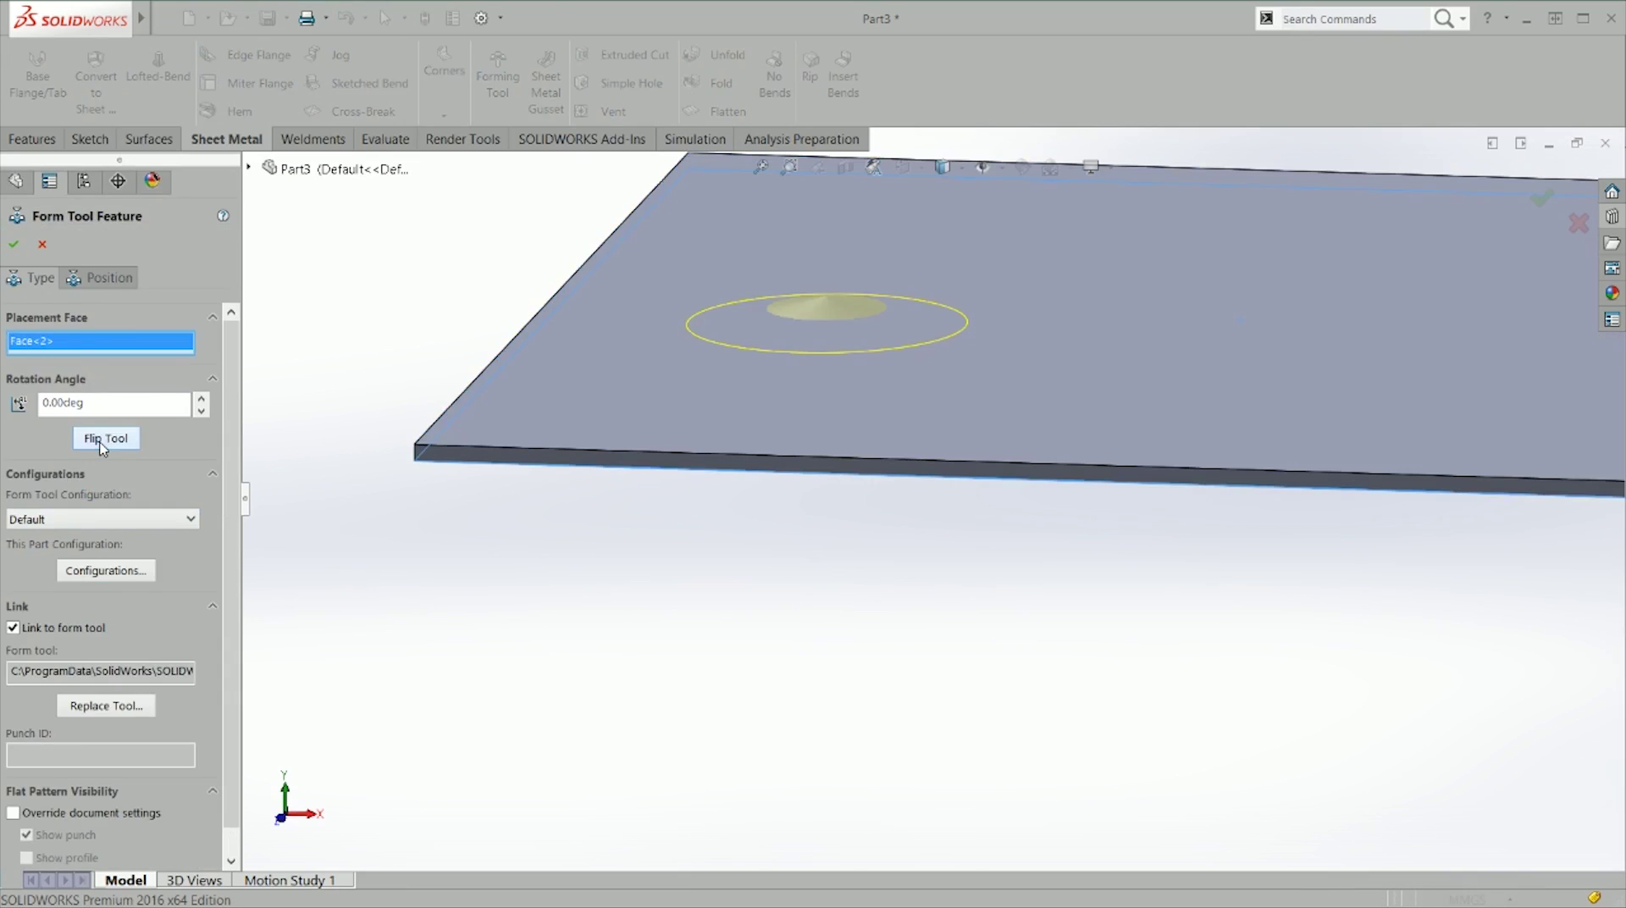
left_click(13, 244)
middle_click_drag(817, 533, 918, 476)
key("ctrl+7")
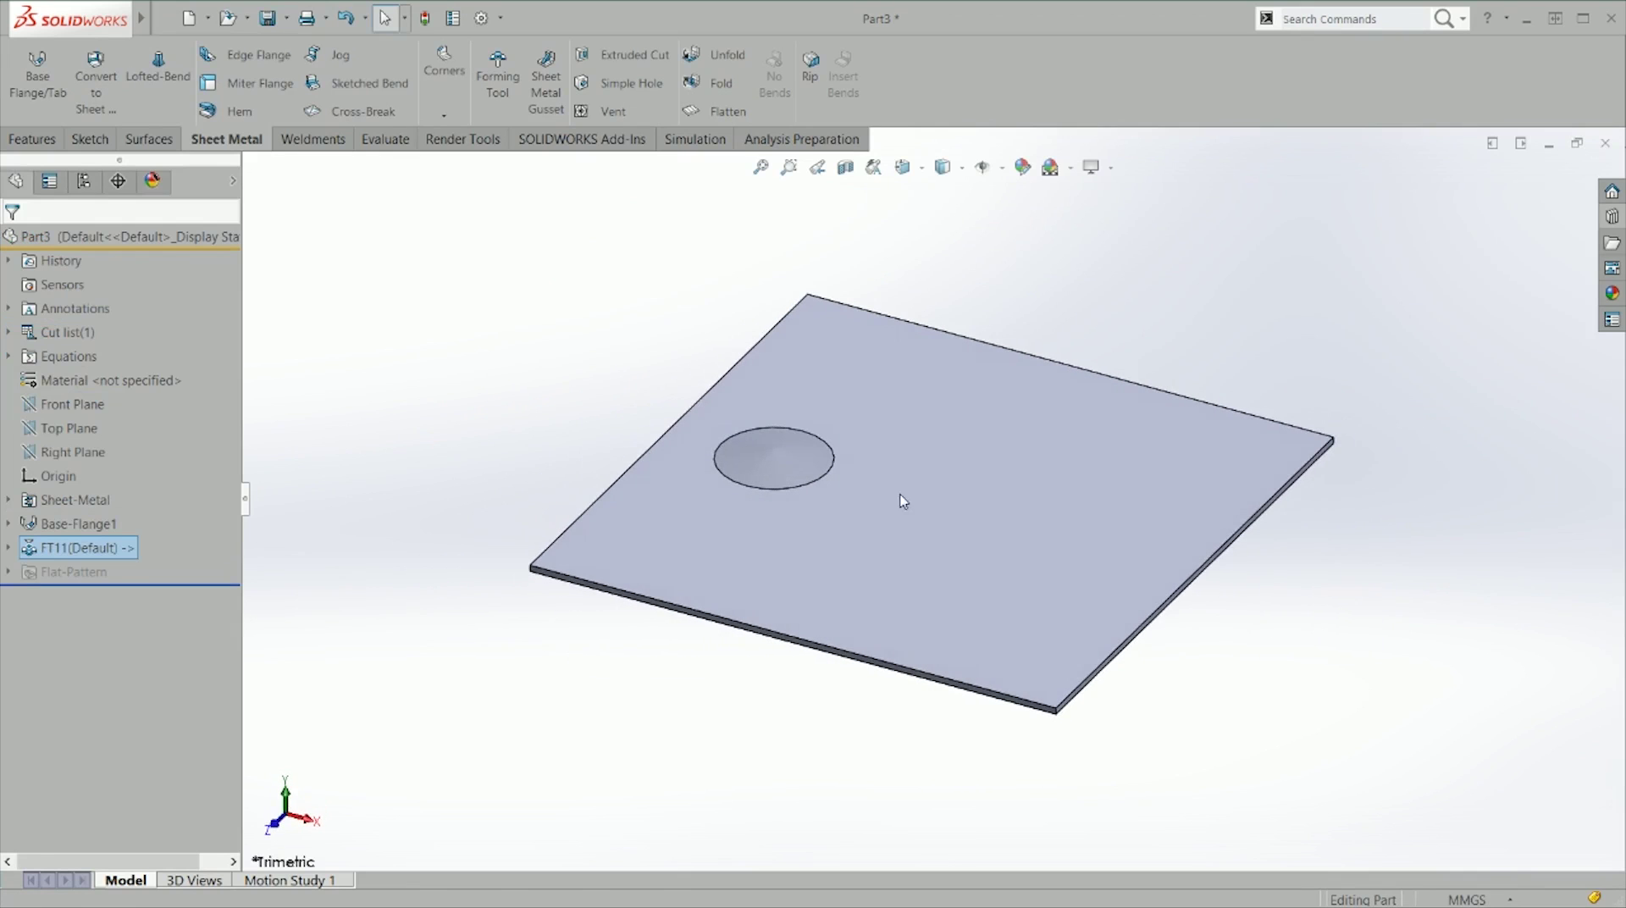
left_click(461, 483)
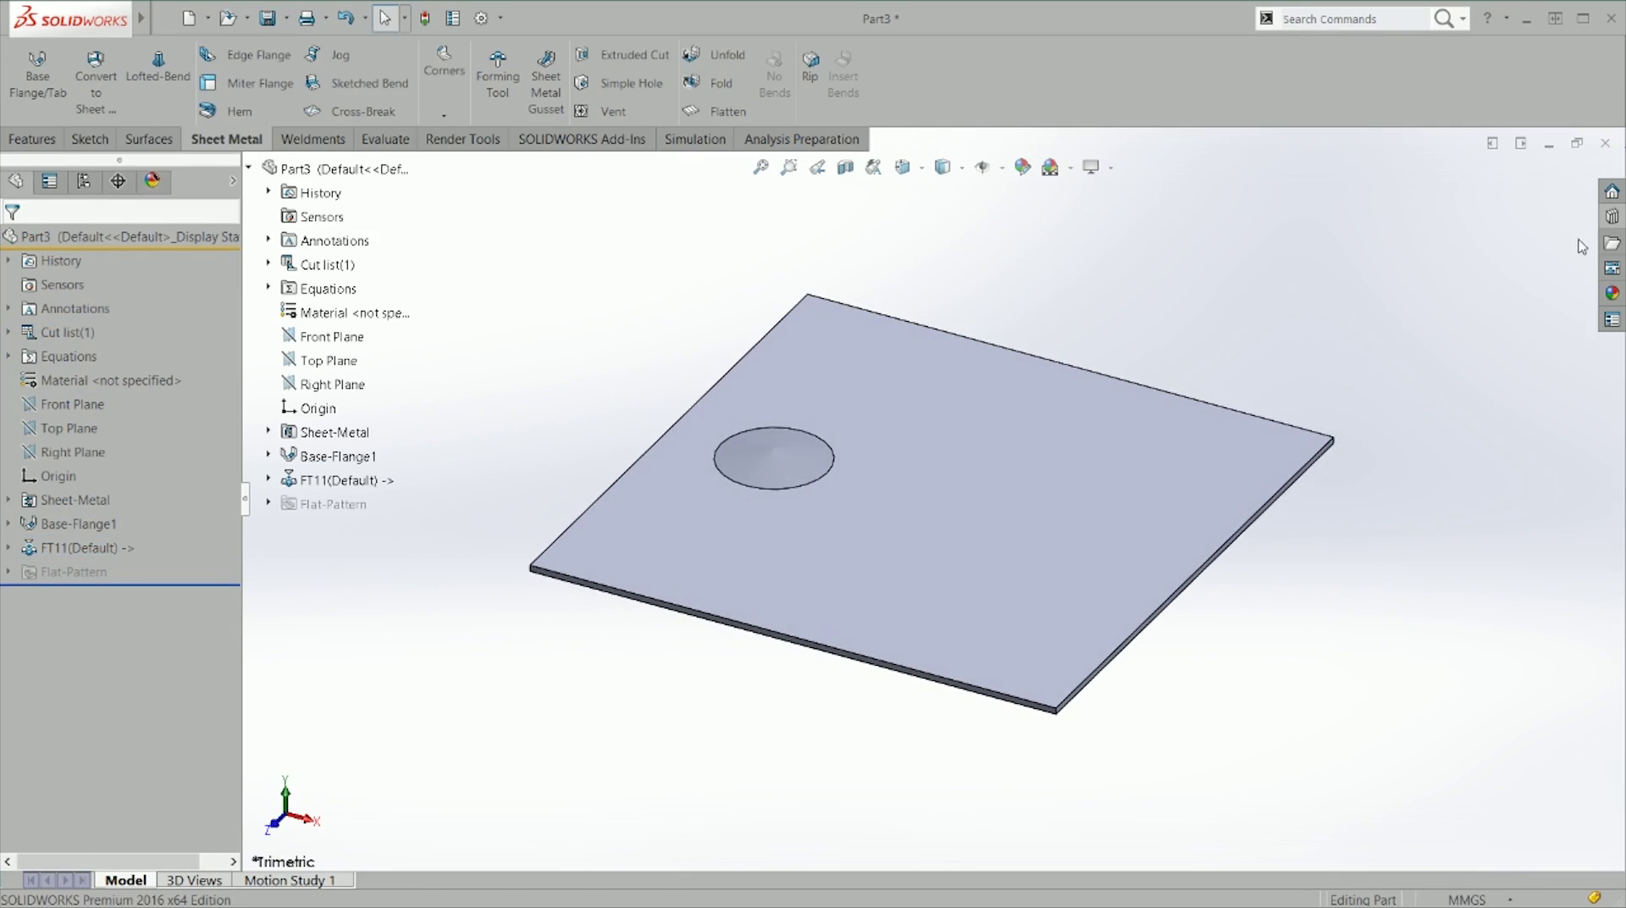
Step: Reopen the FT1 forming tool from the Design Library and display the dimensions of its revolved cone
left_click(1612, 217)
right_click(1413, 371)
left_click(1440, 382)
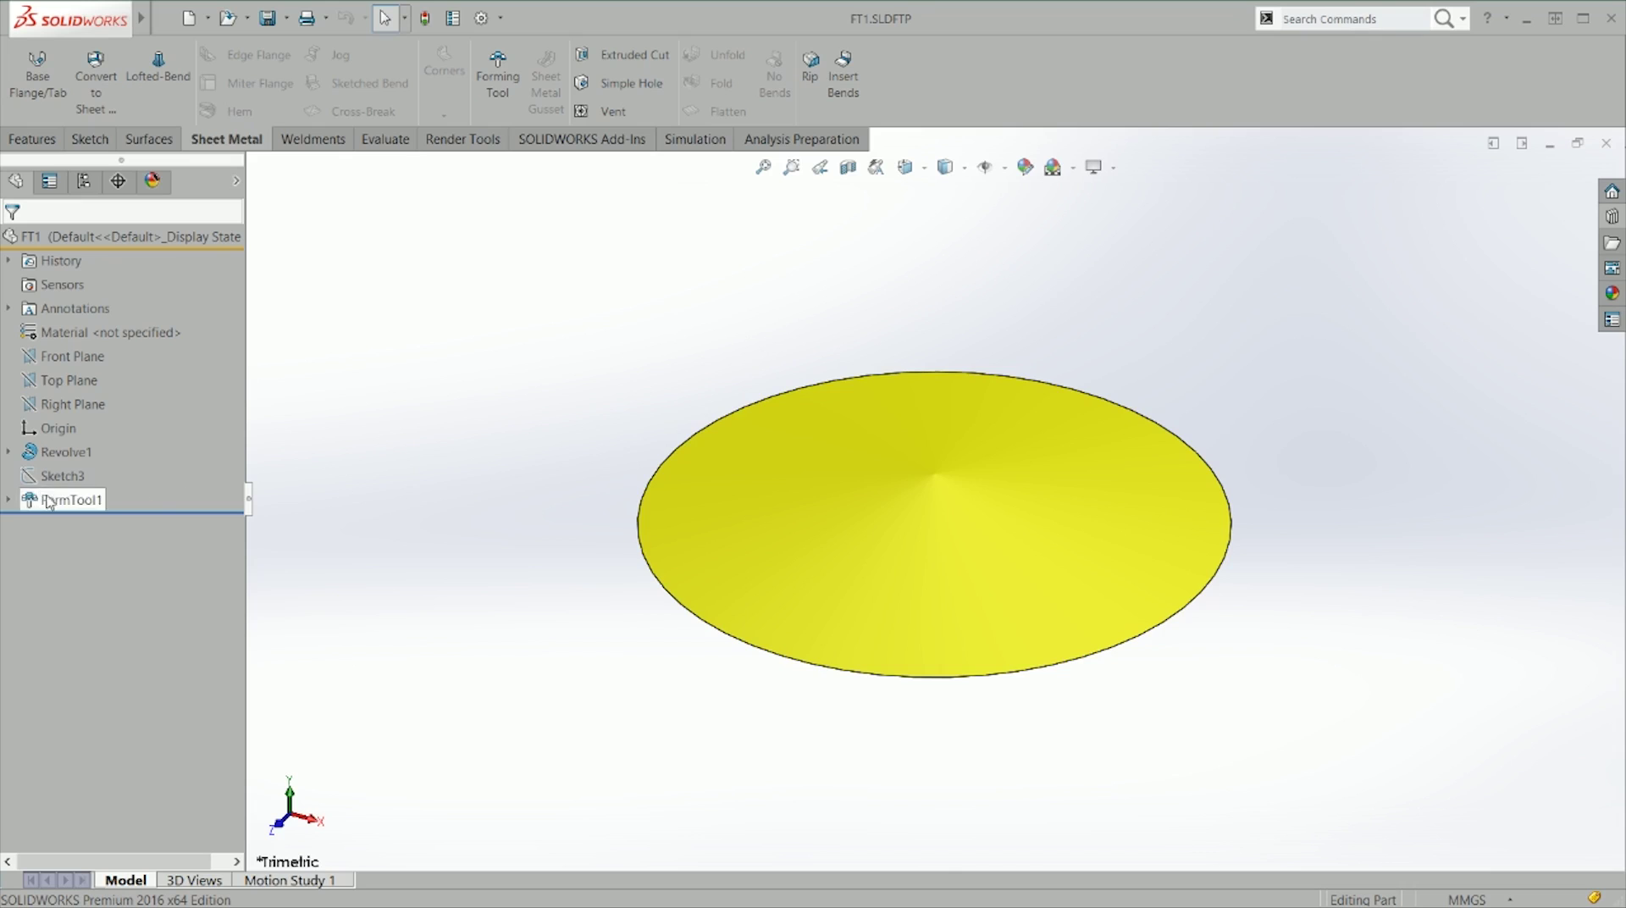
left_click(8, 452)
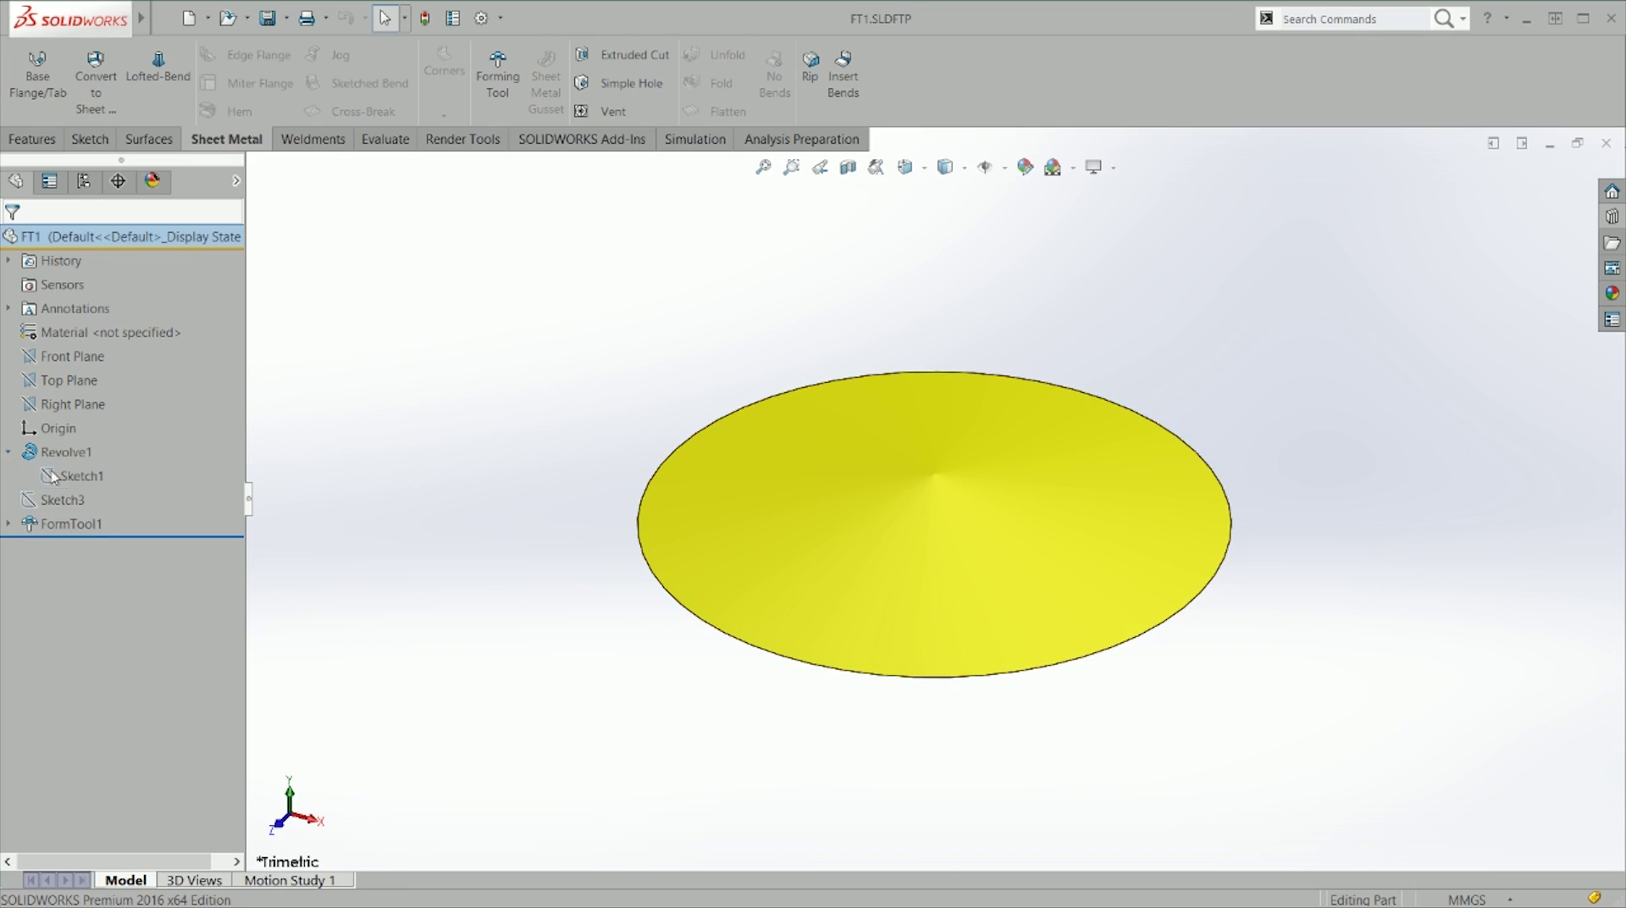
right_click(84, 479)
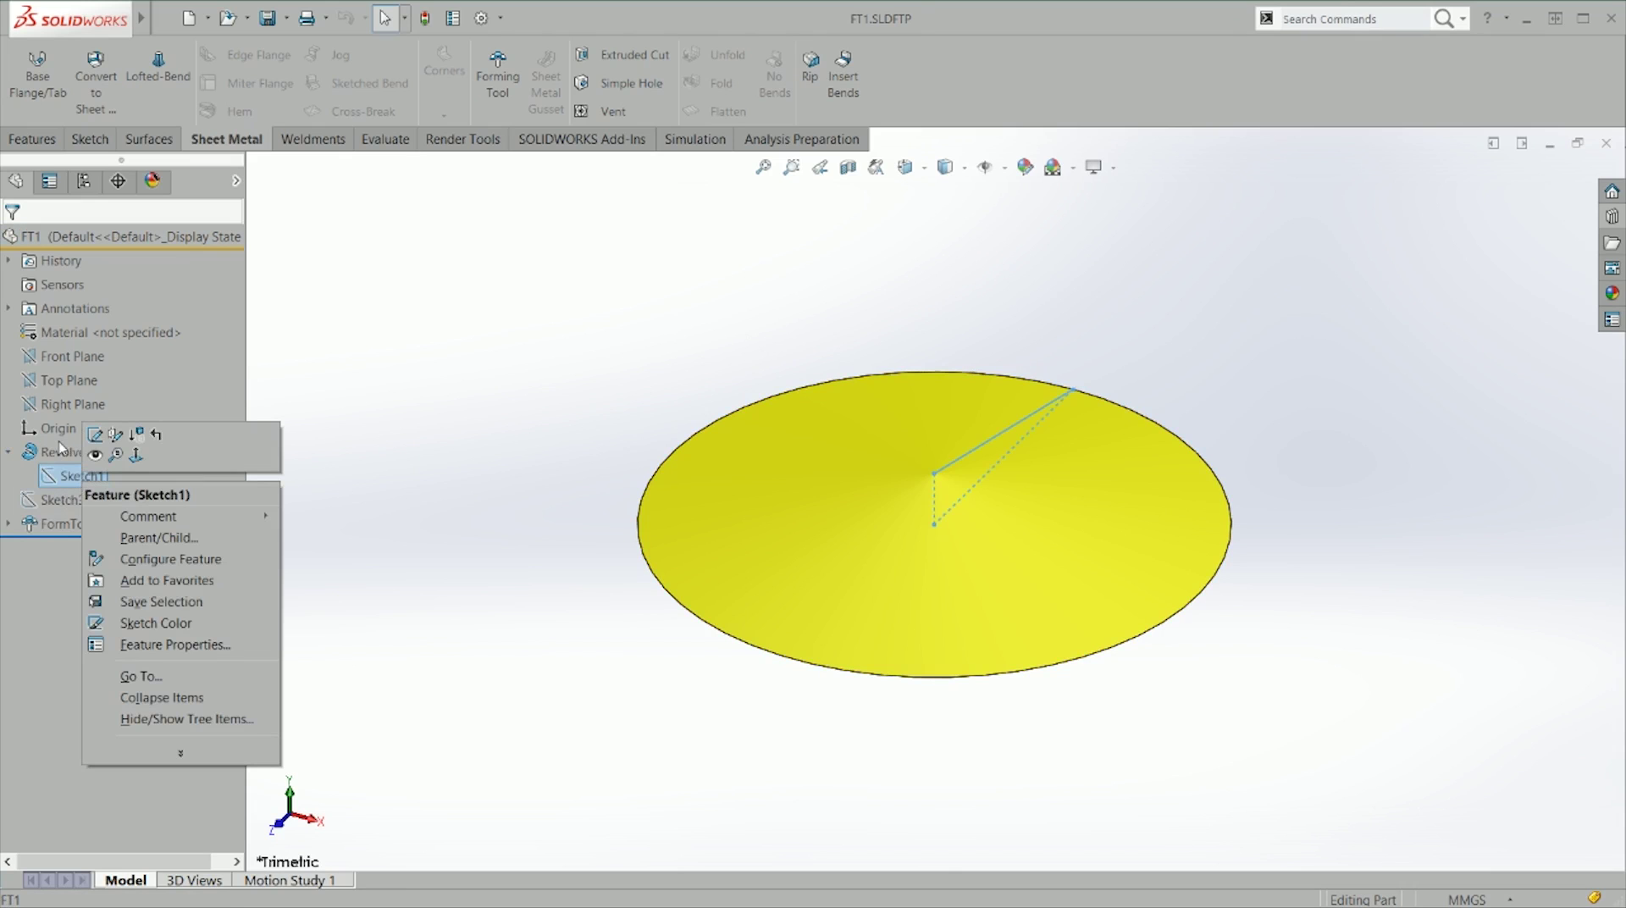
left_click(60, 449)
left_click(59, 451)
scroll(916, 559, "up", 4)
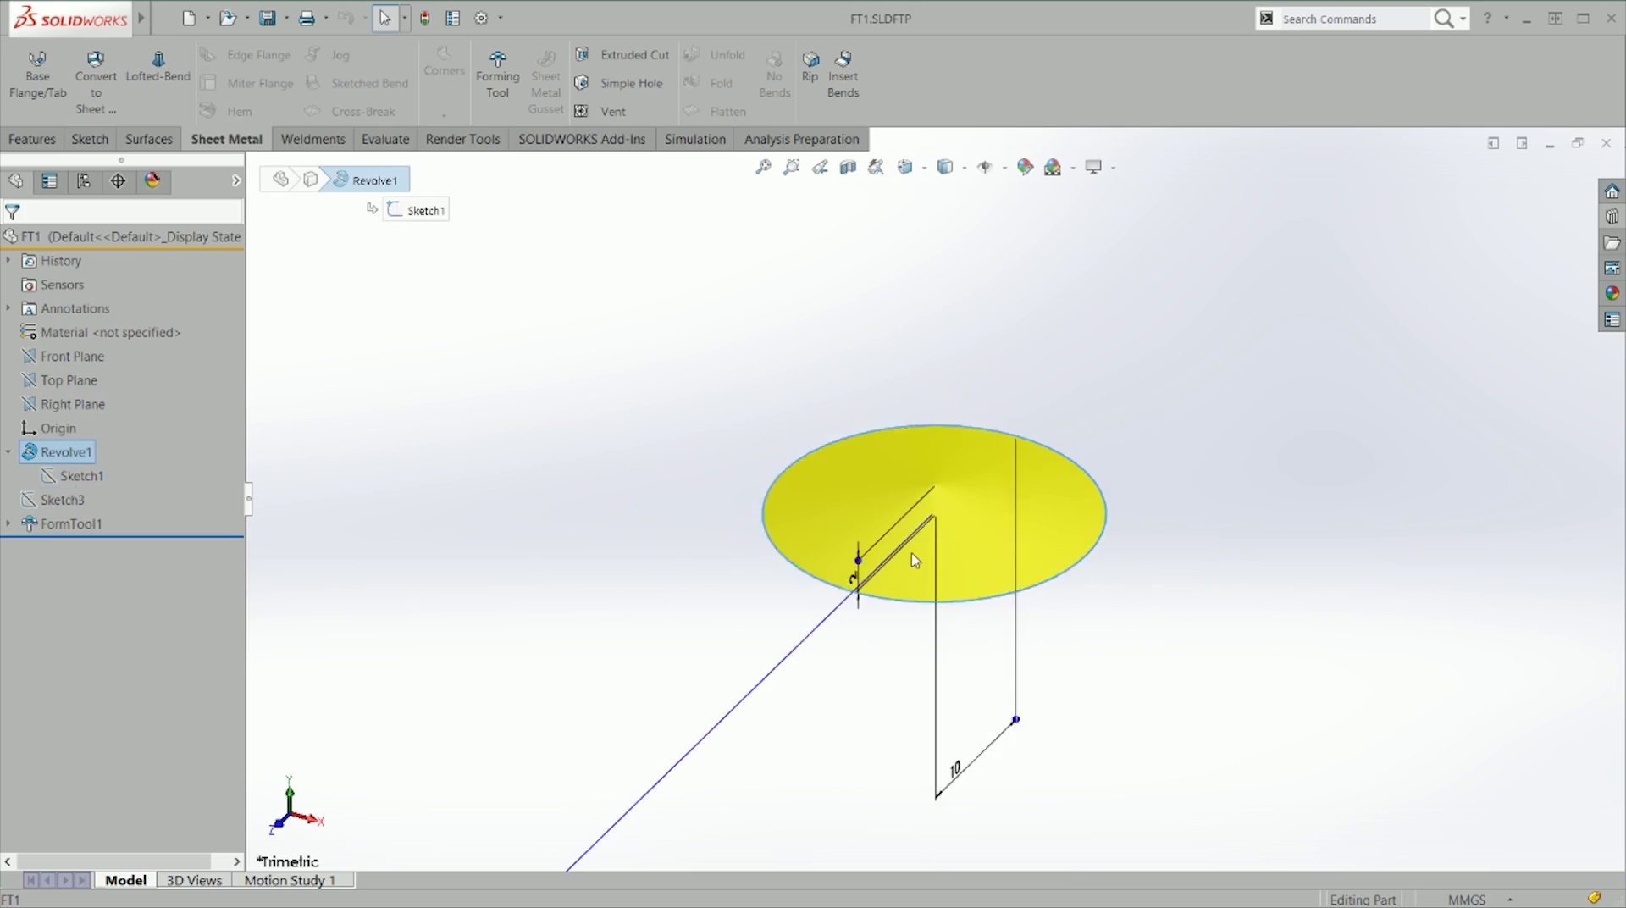
Step: Start configuring the cone's height dimension and add its 10 mm radius dimension to the configuration table
right_click(869, 574)
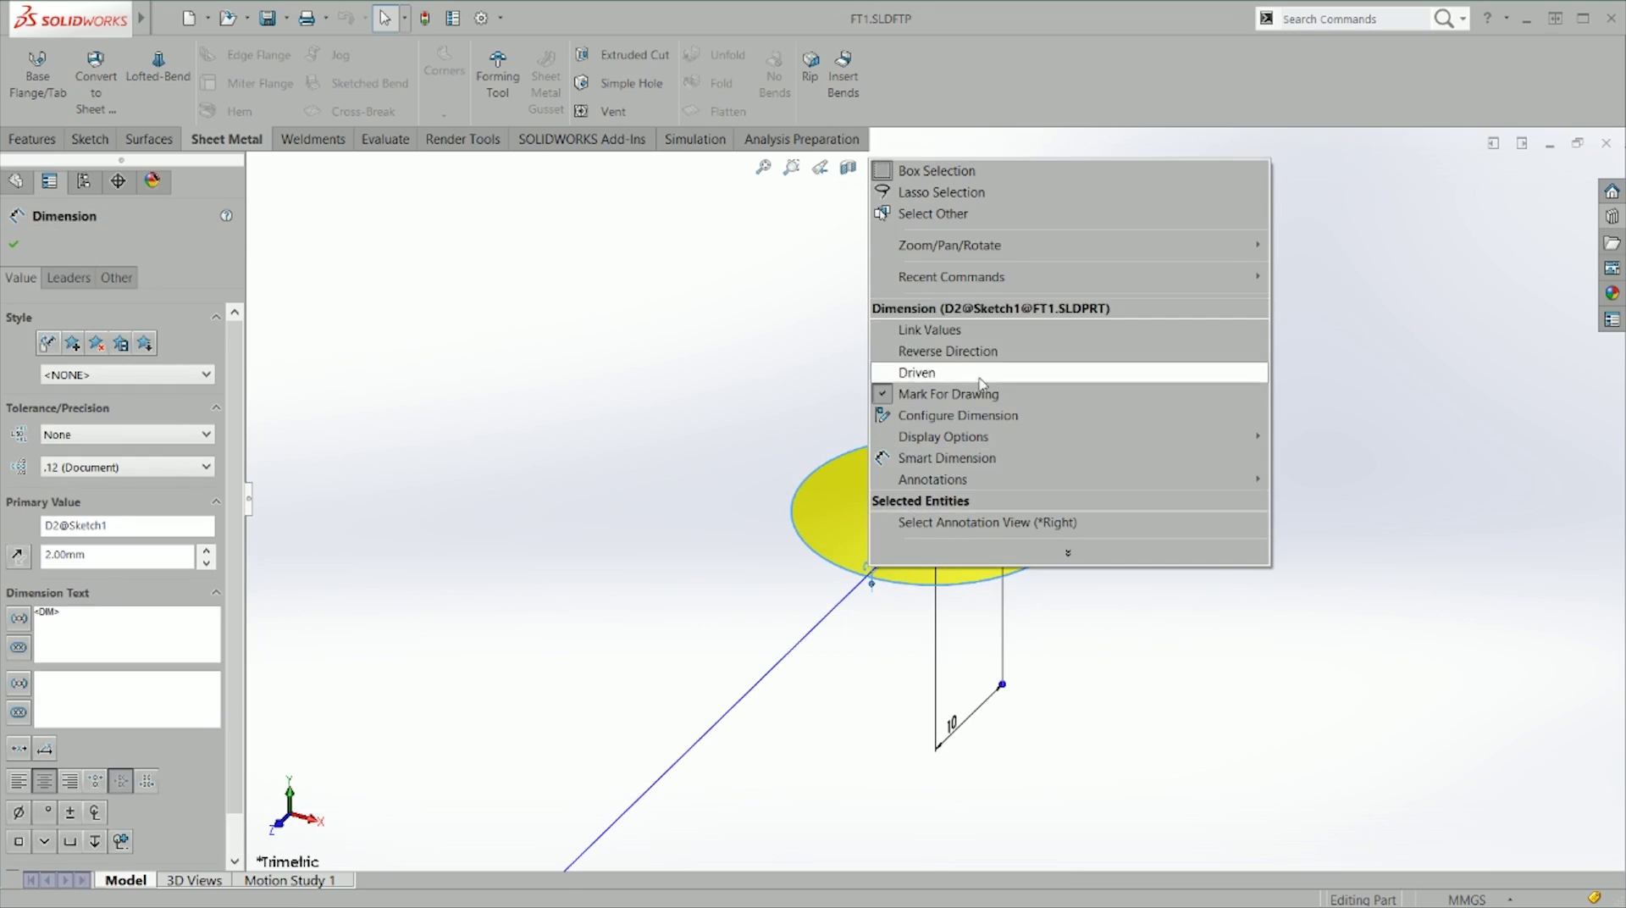
left_click(972, 417)
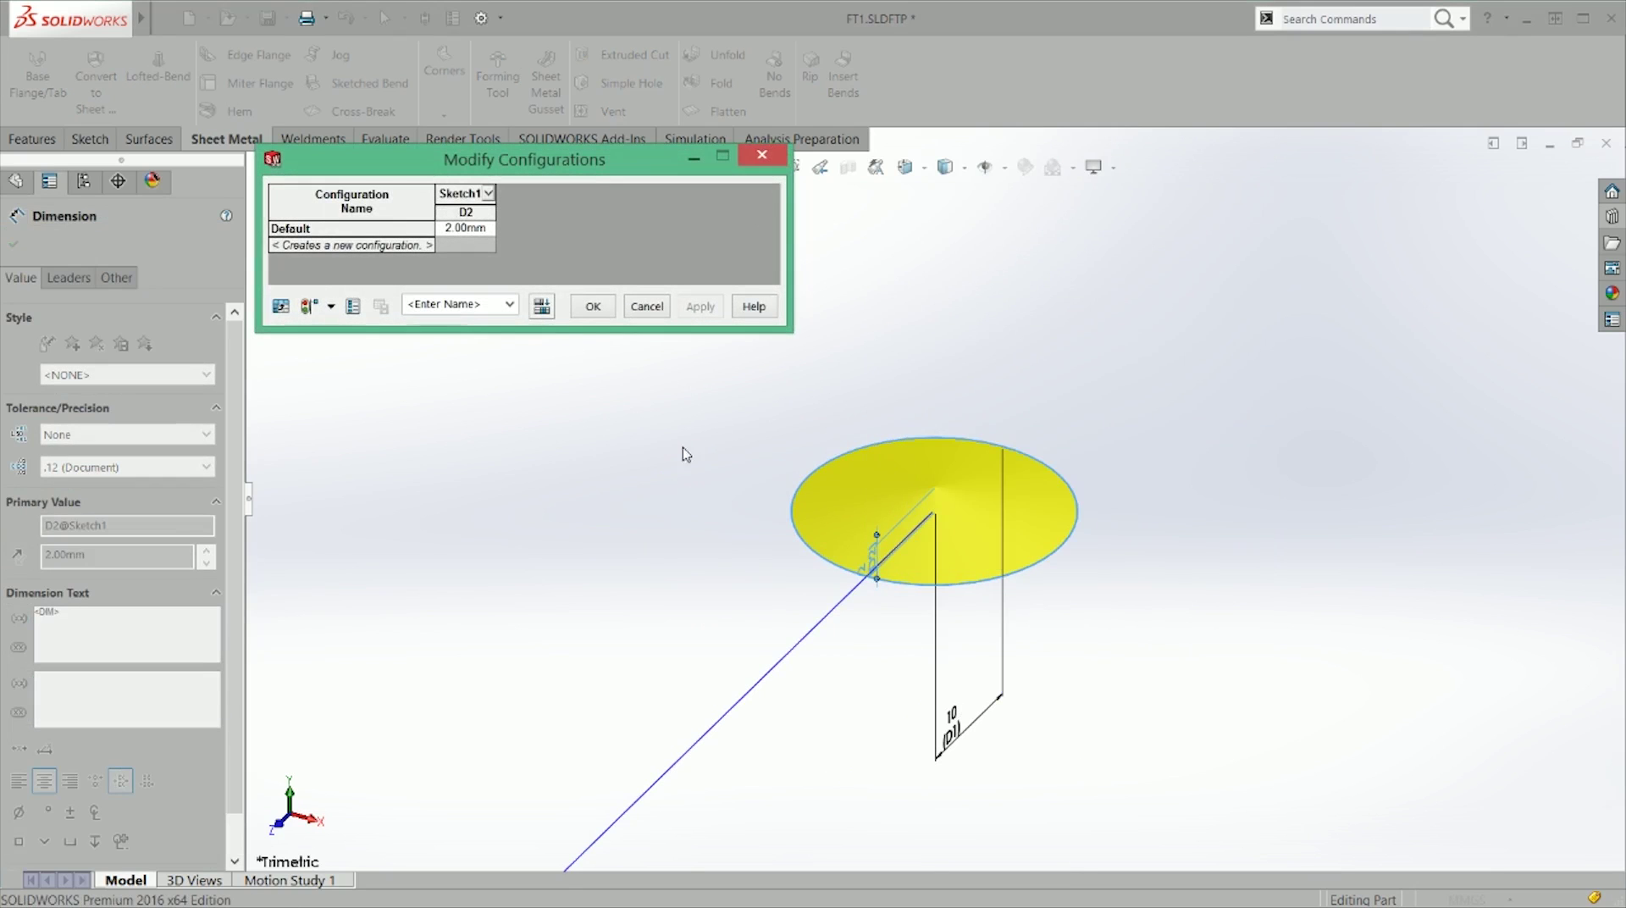
left_click(954, 729)
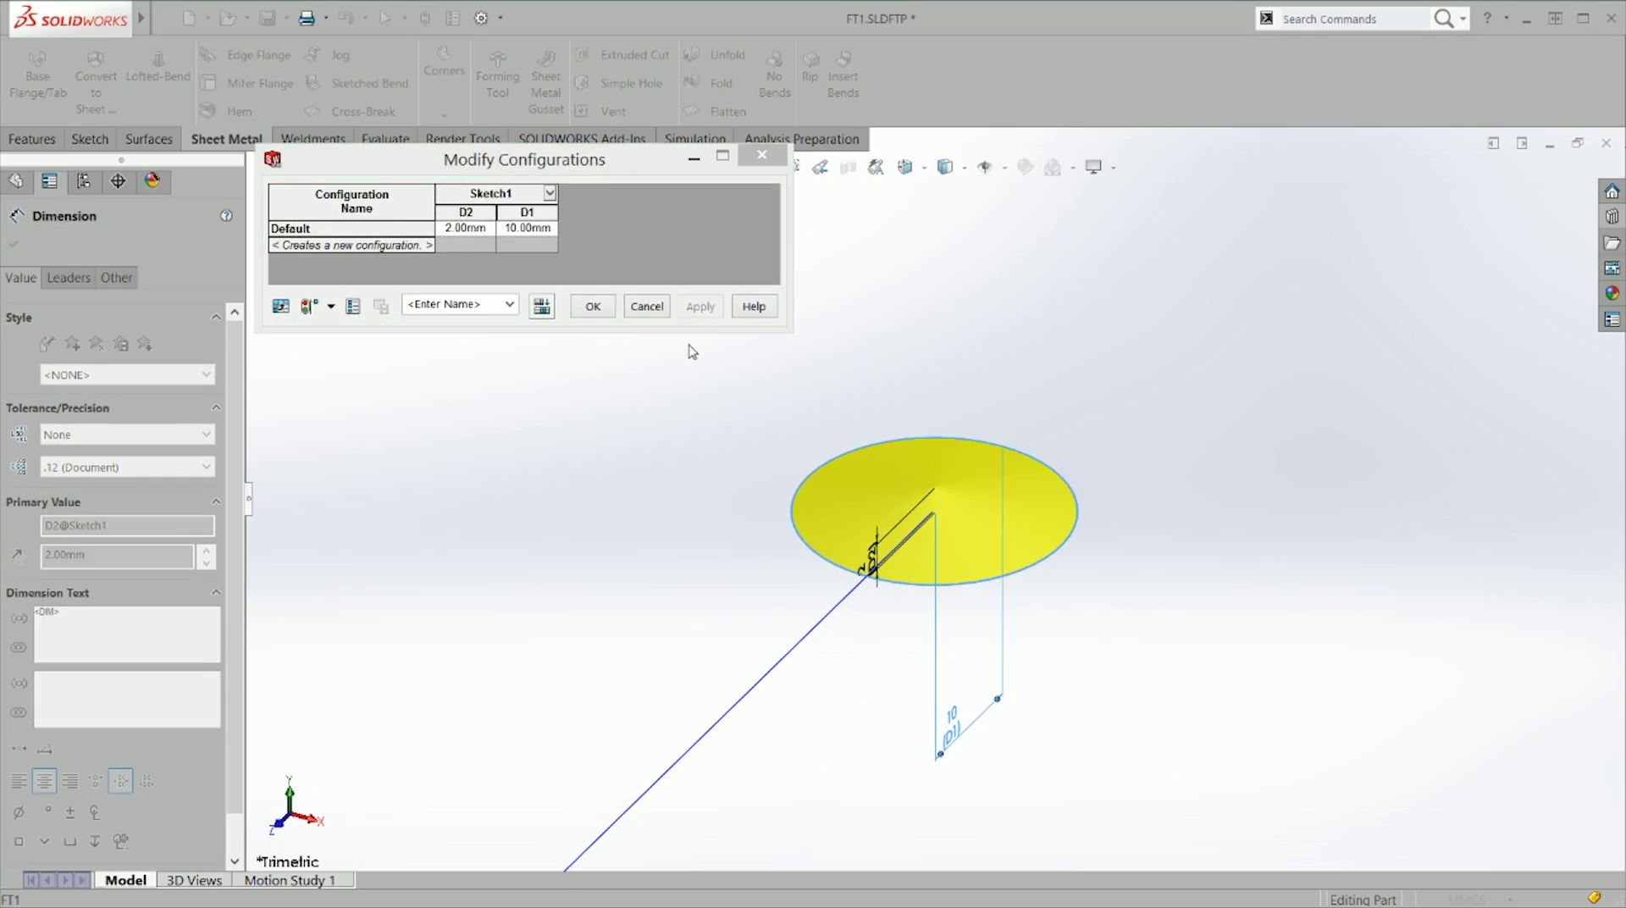
left_click(671, 252)
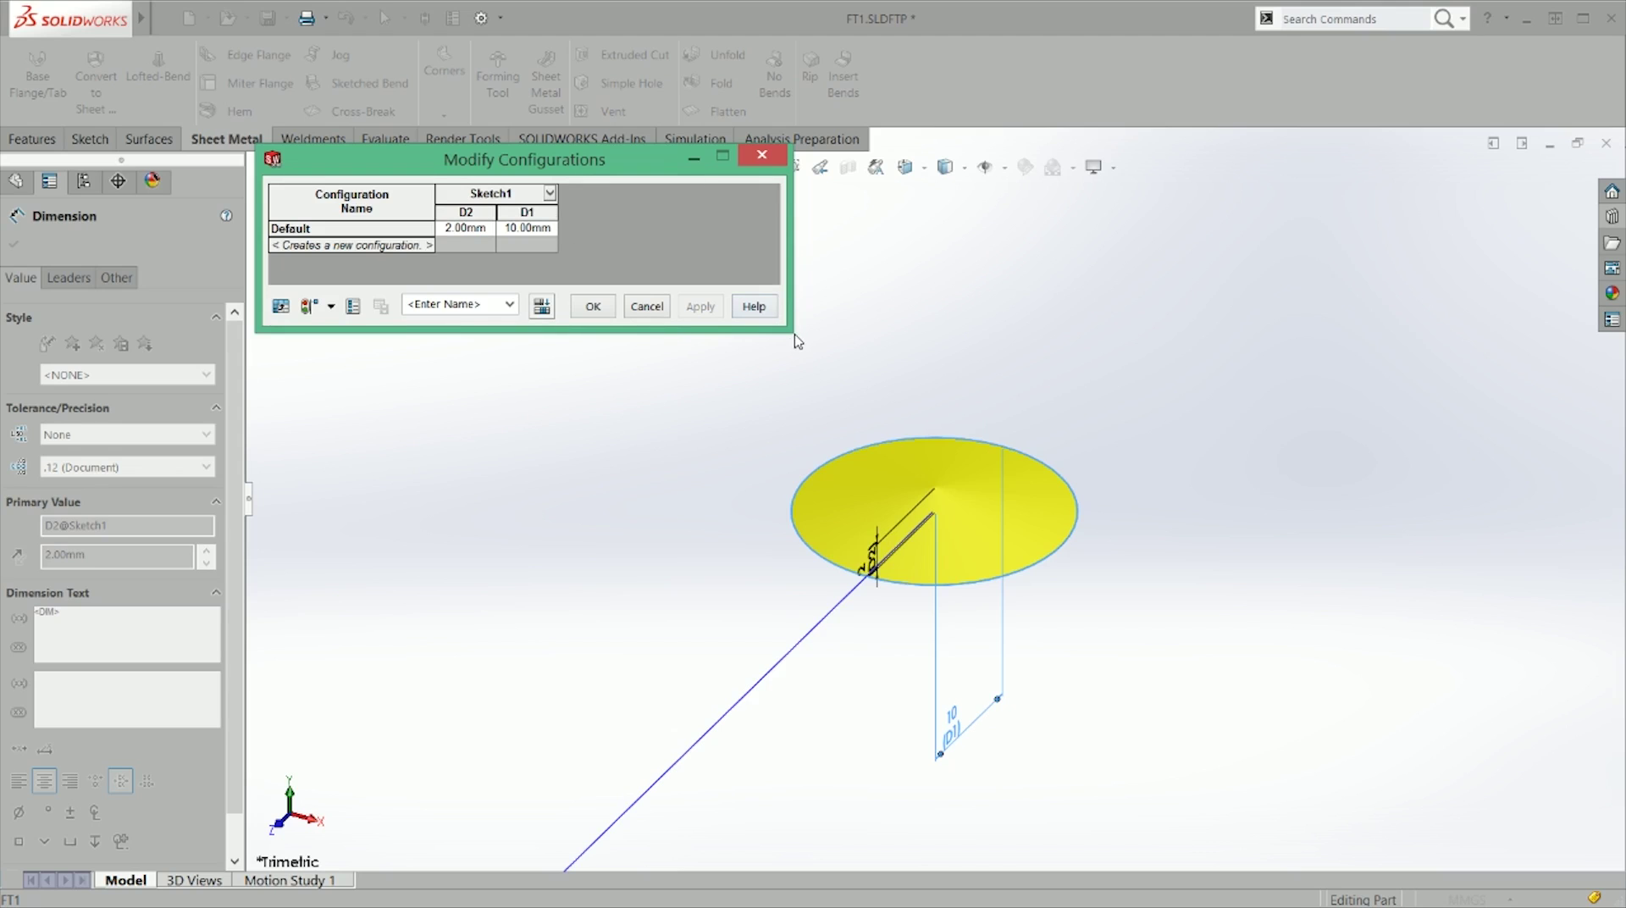
left_click_drag(794, 334, 978, 391)
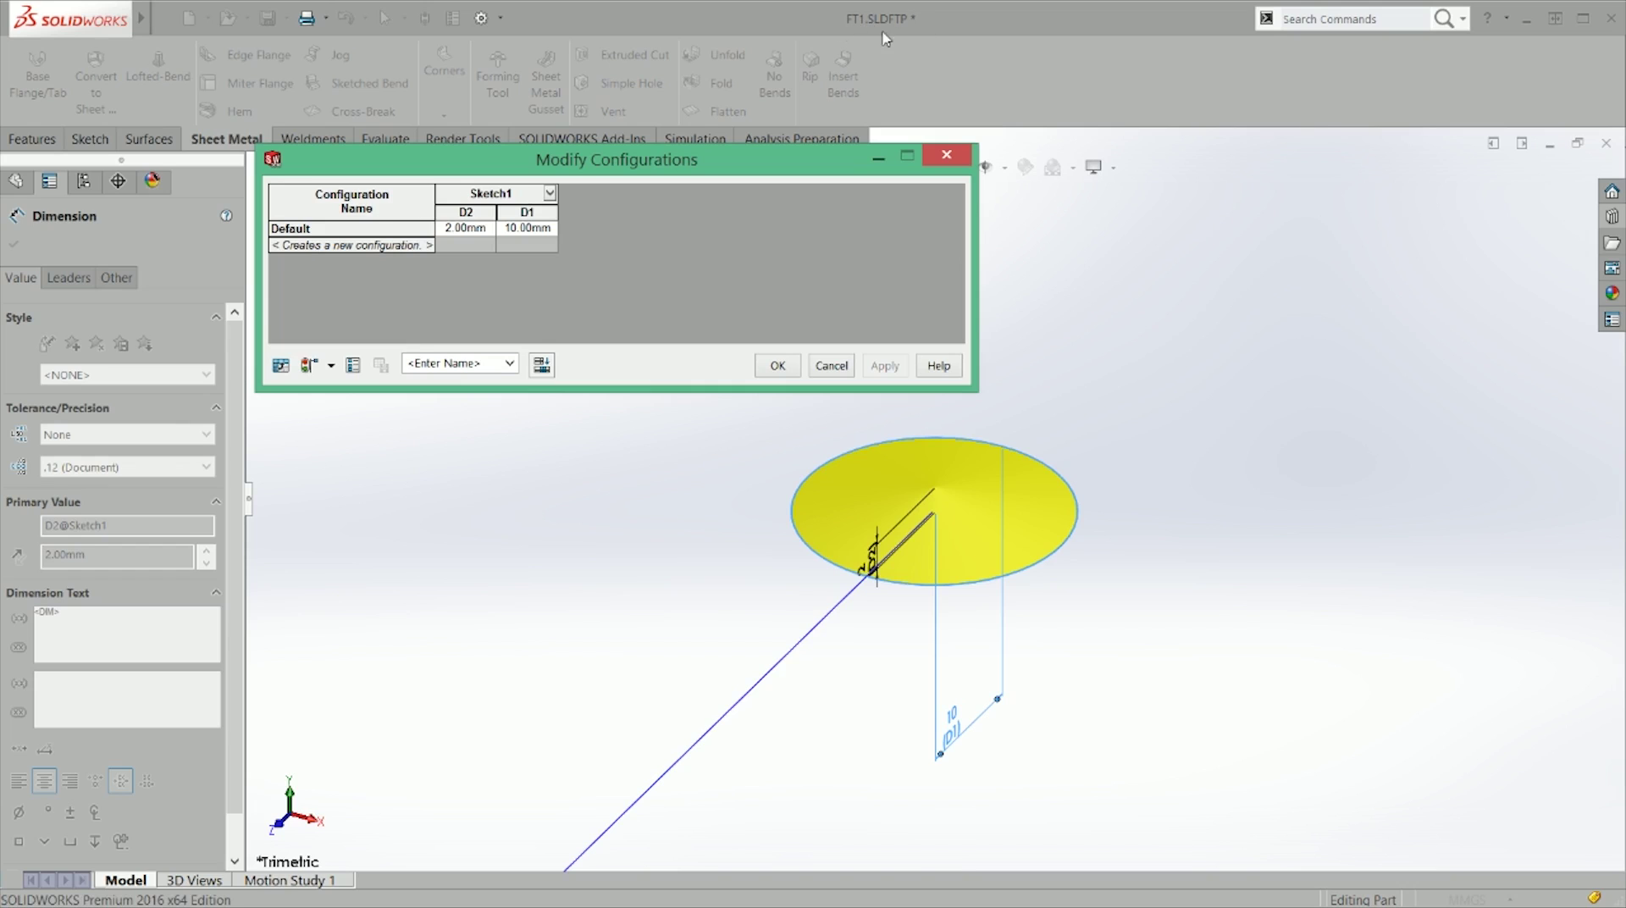
Step: Create a new configuration of the forming tool named 4
left_click(339, 244)
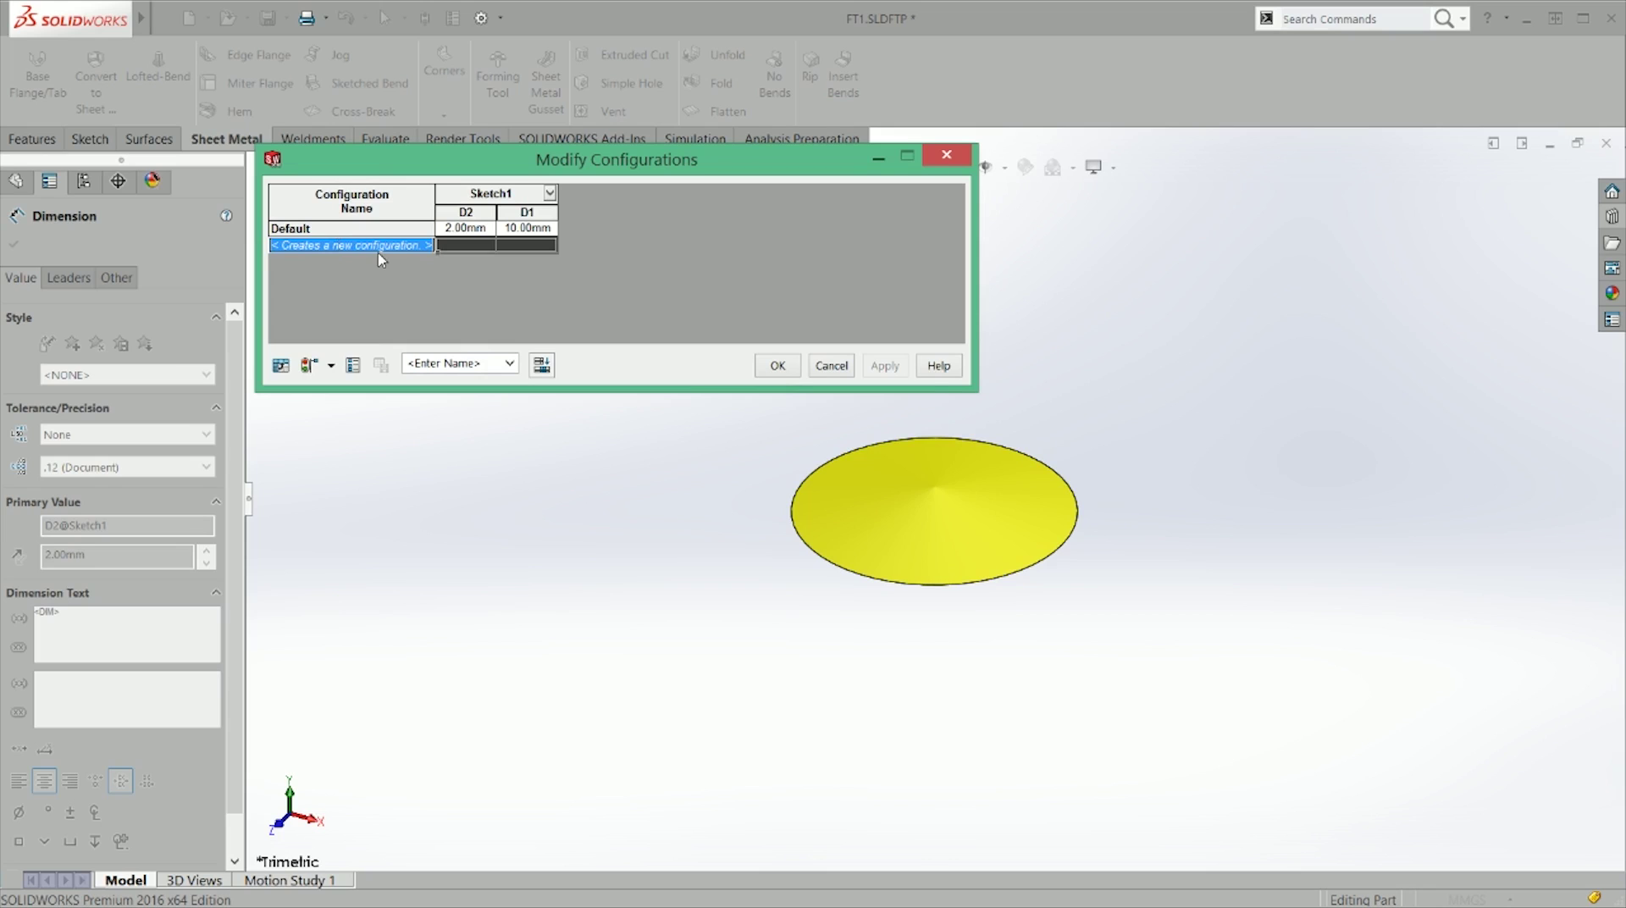
type("4")
key("Return")
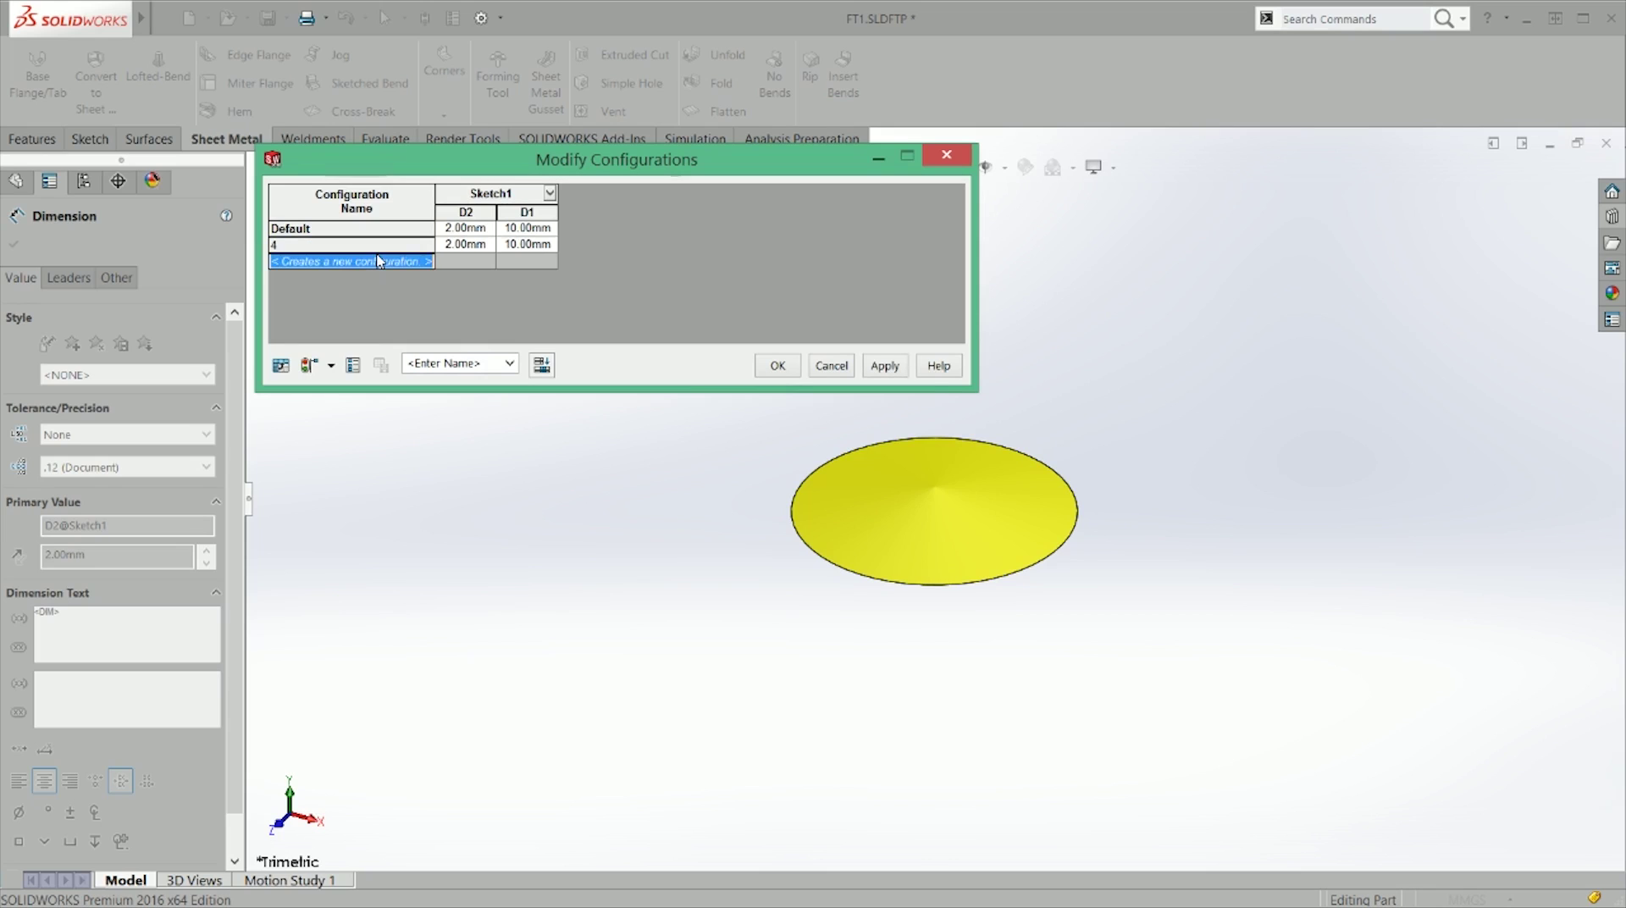
Step: Add five more configurations named 3, 2, 1.5, 1 and 0.5 to the forming tool's configuration table
type("3")
key("Return")
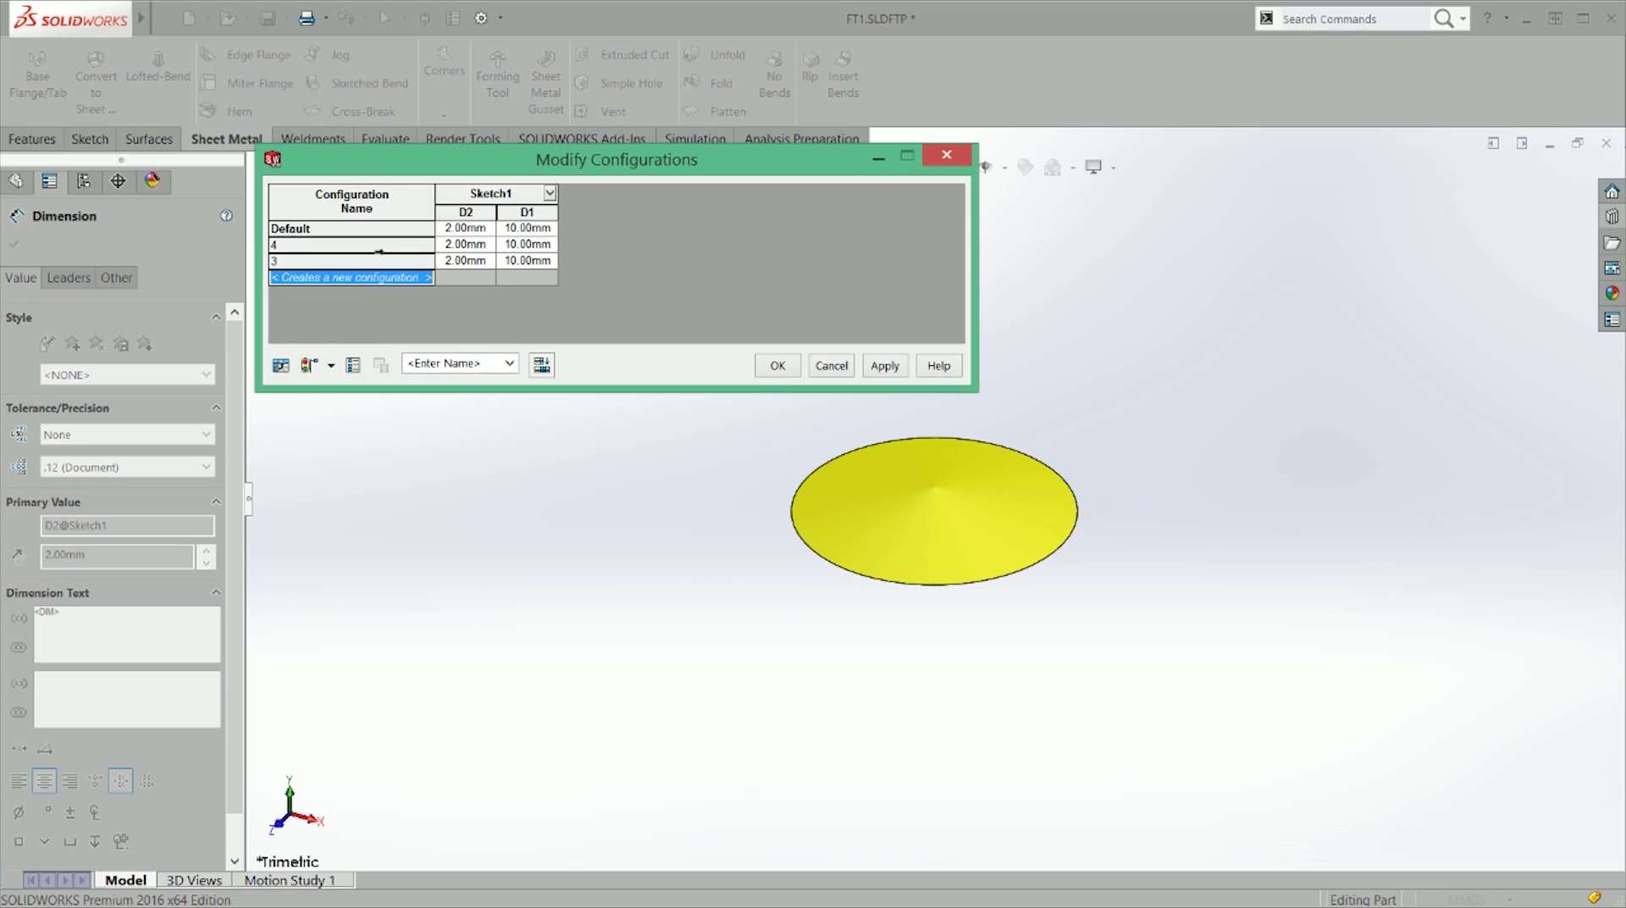
type("2")
key("Return")
type("1.5")
key("Return")
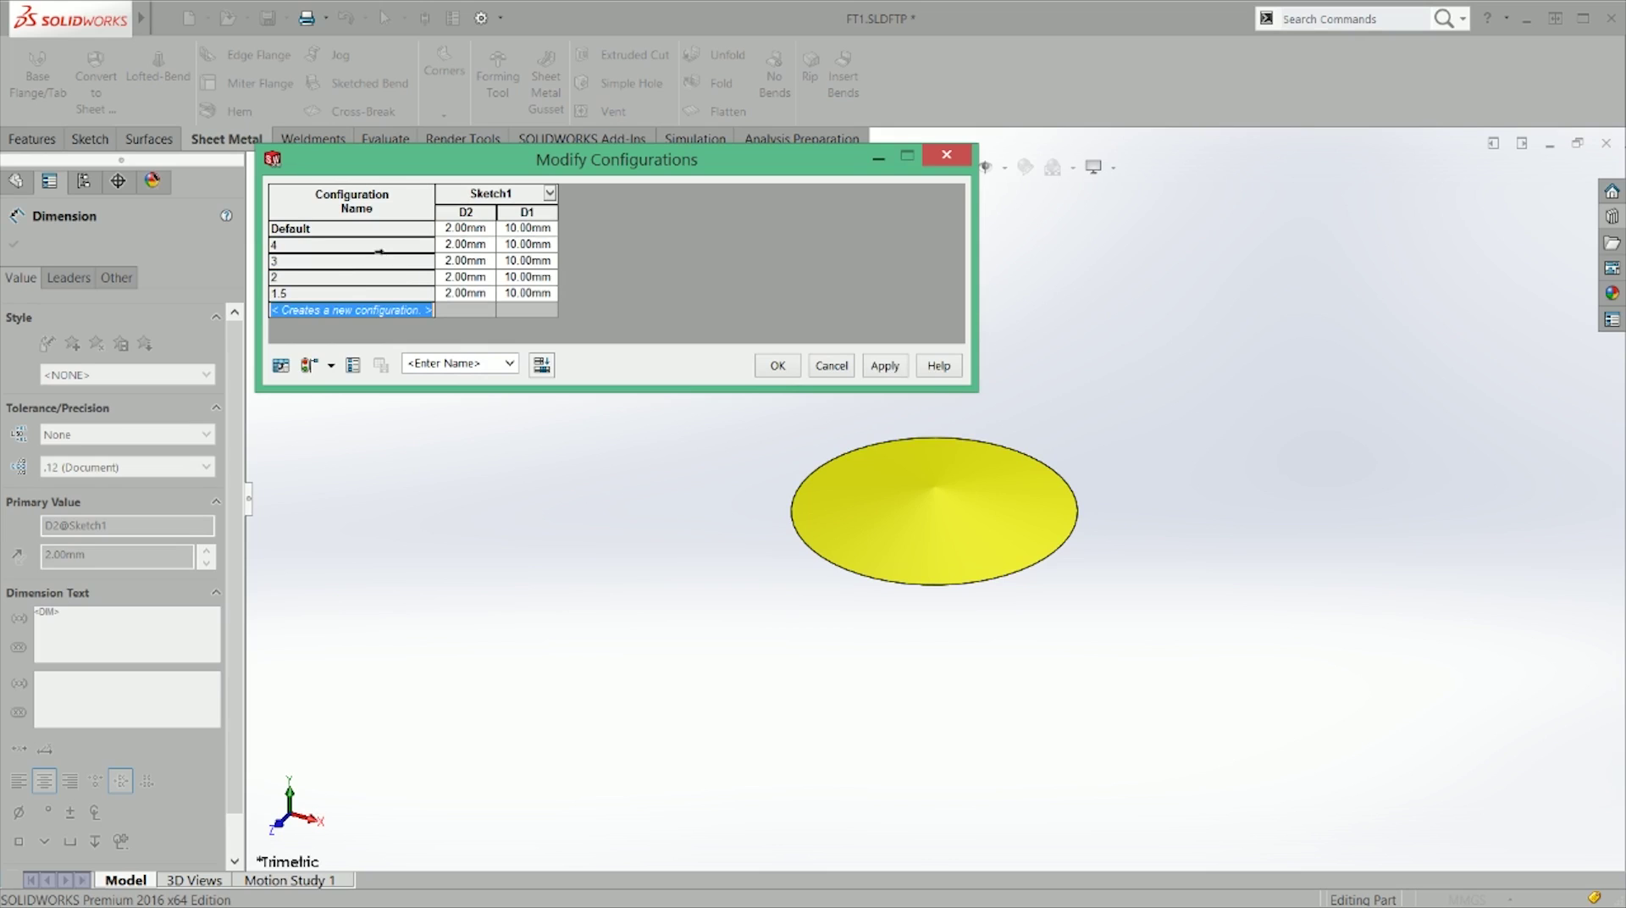
type("1")
key("Return")
type("0.5")
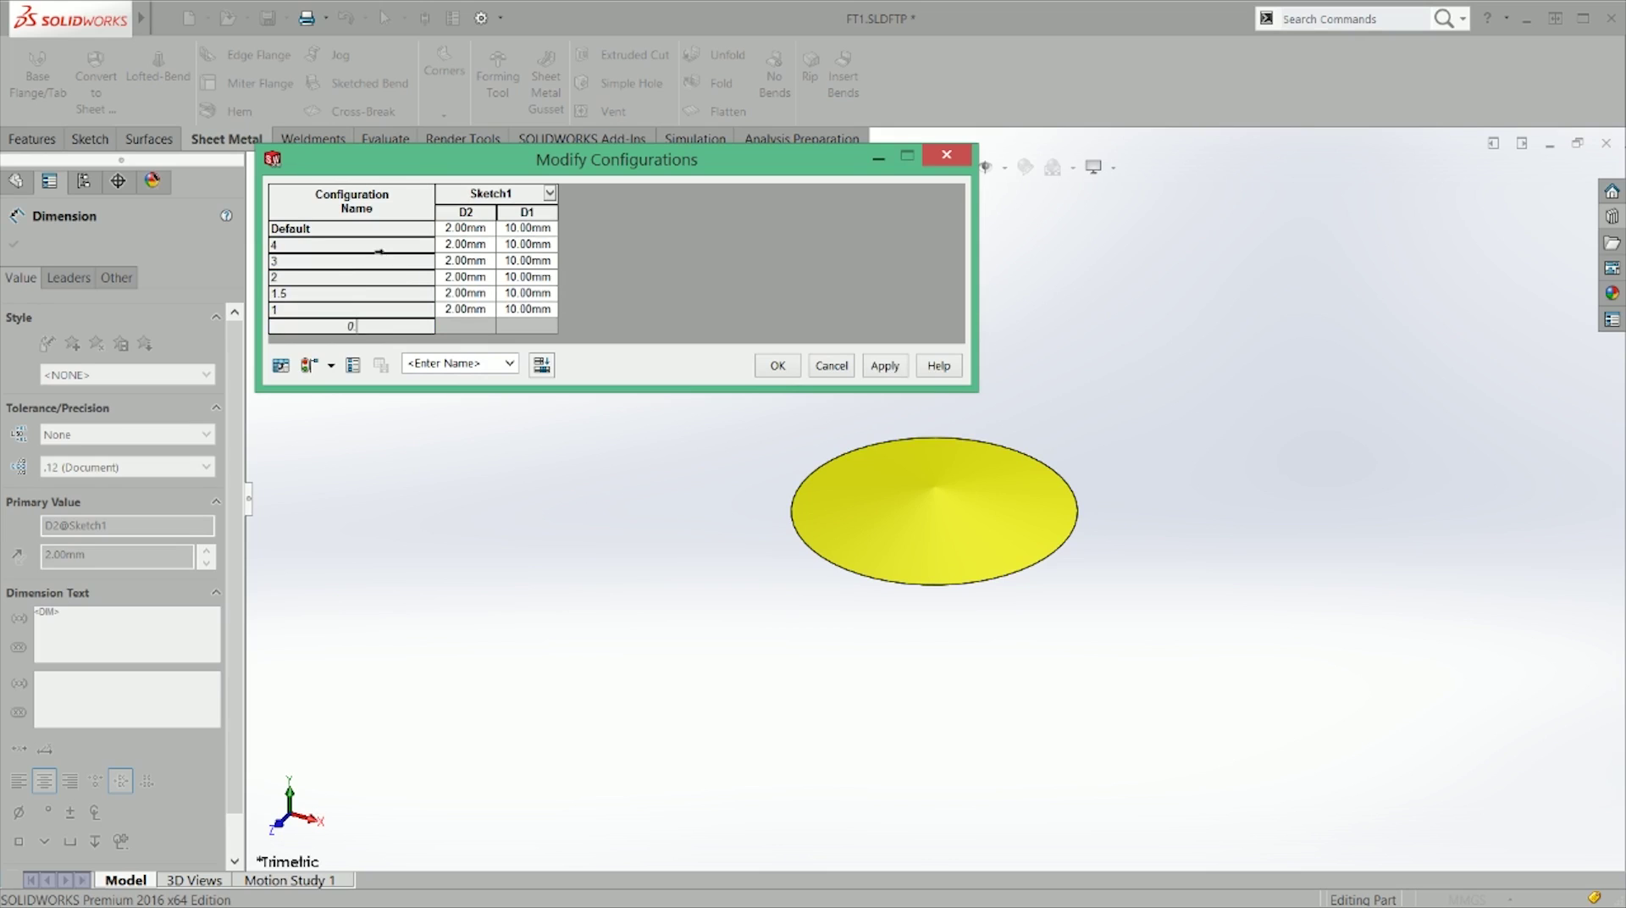
key("Return")
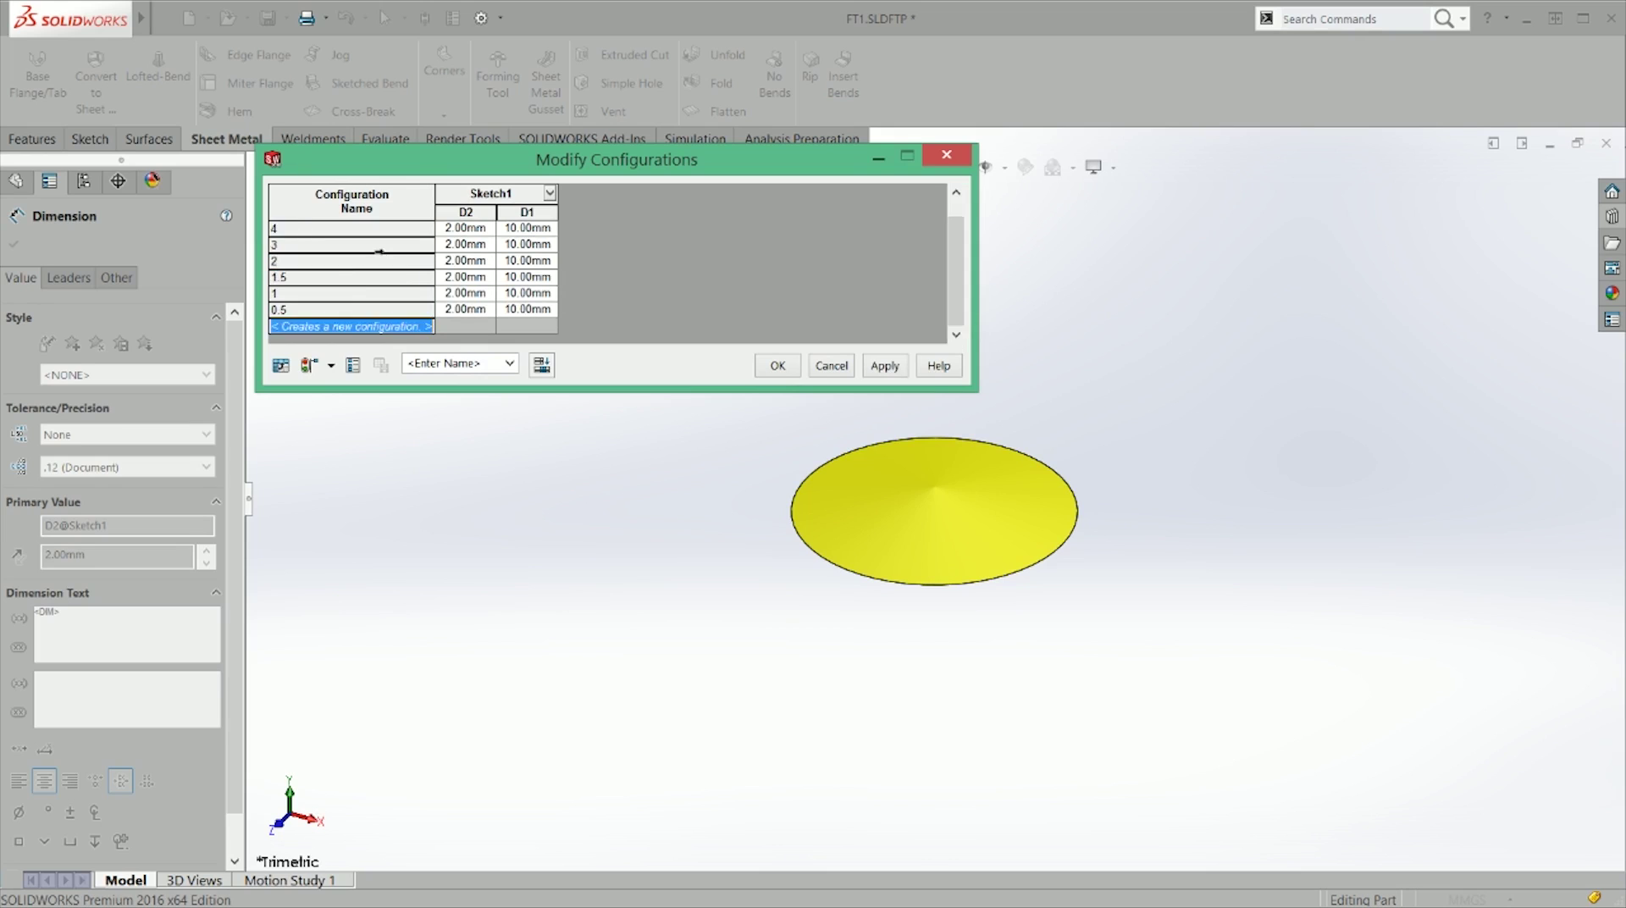
Step: Set the cone height D2 to 4 mm for configuration 4 and 3 mm for configuration 3
left_click(480, 234)
type("4")
key("Return")
type("3")
key("Return")
Step: Rename configuration 4 as FT4
left_click(319, 230)
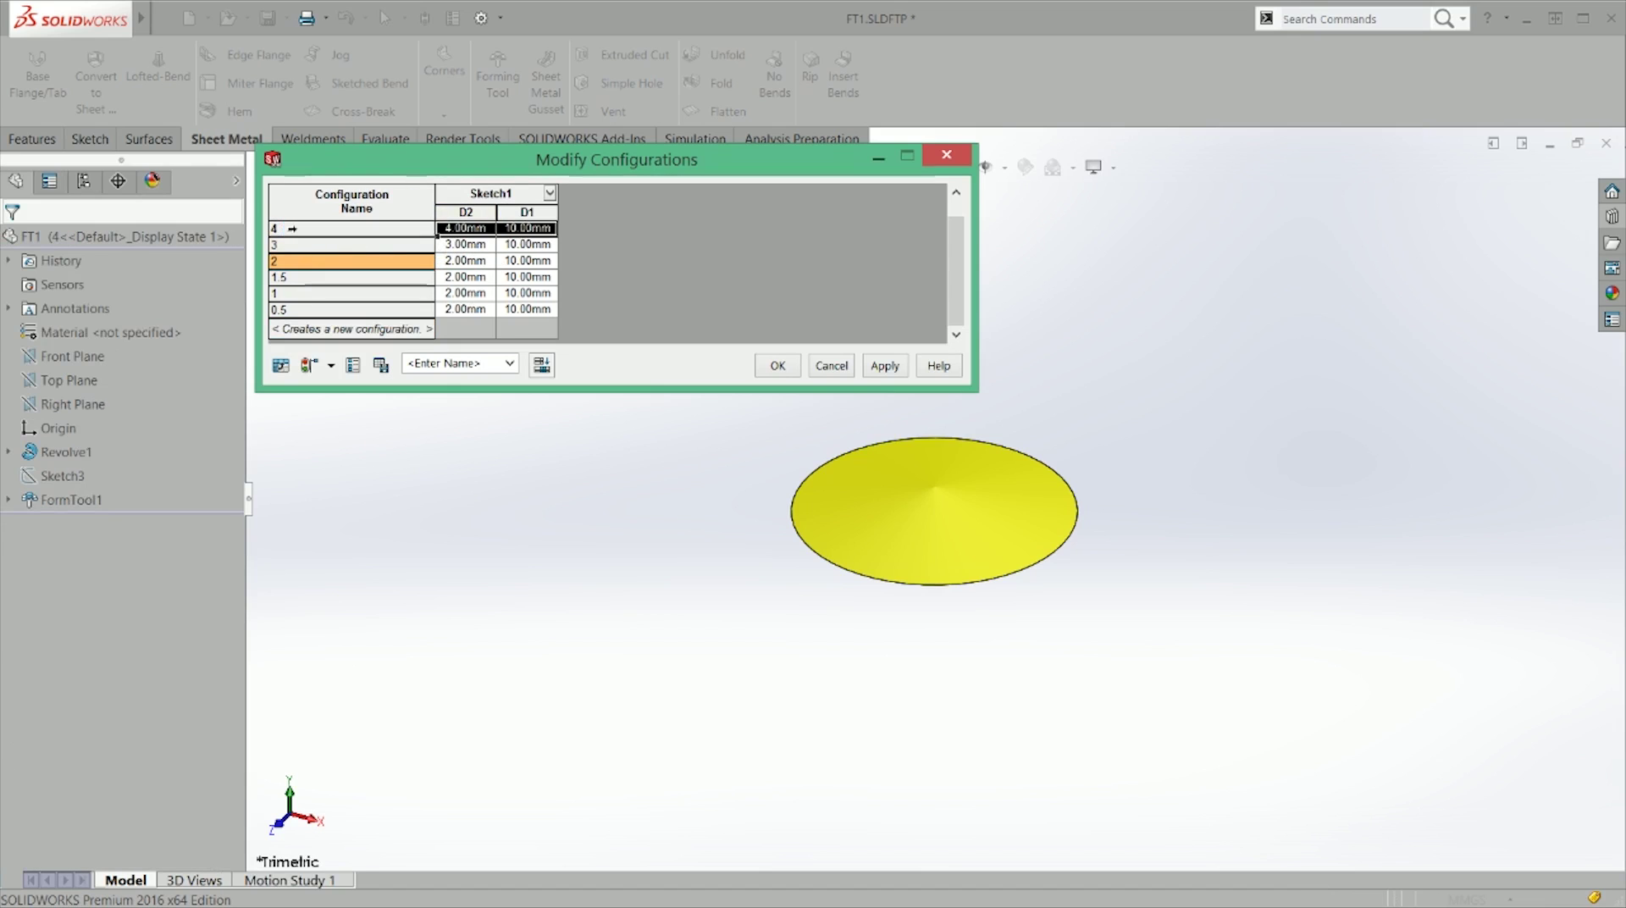
right_click(288, 228)
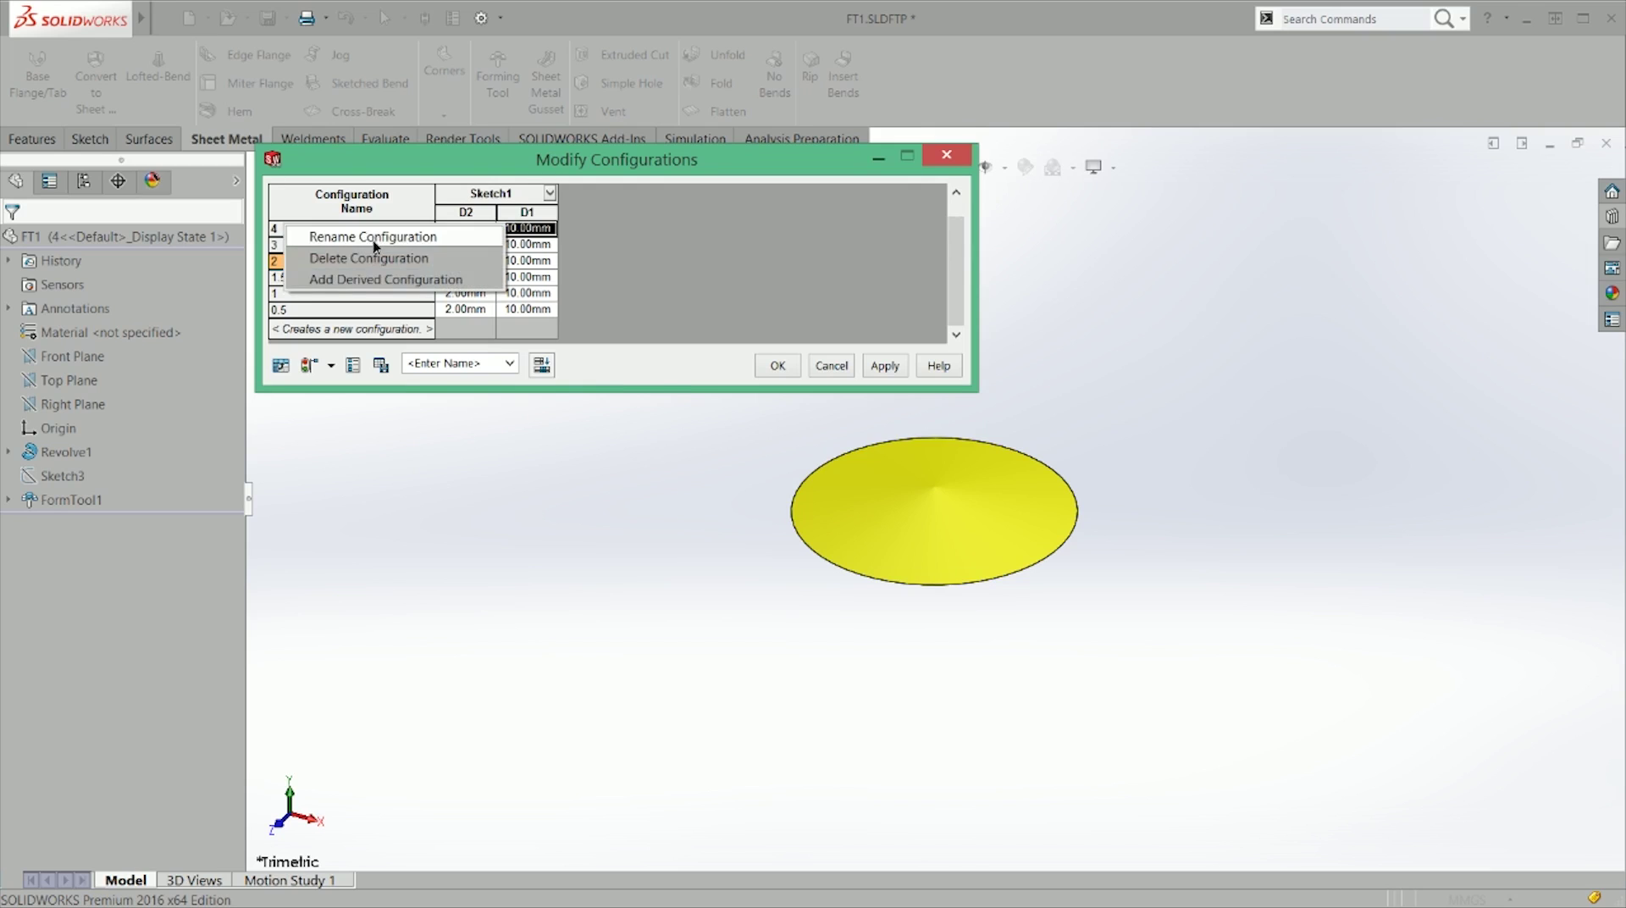
left_click(374, 239)
type("FT")
type("S")
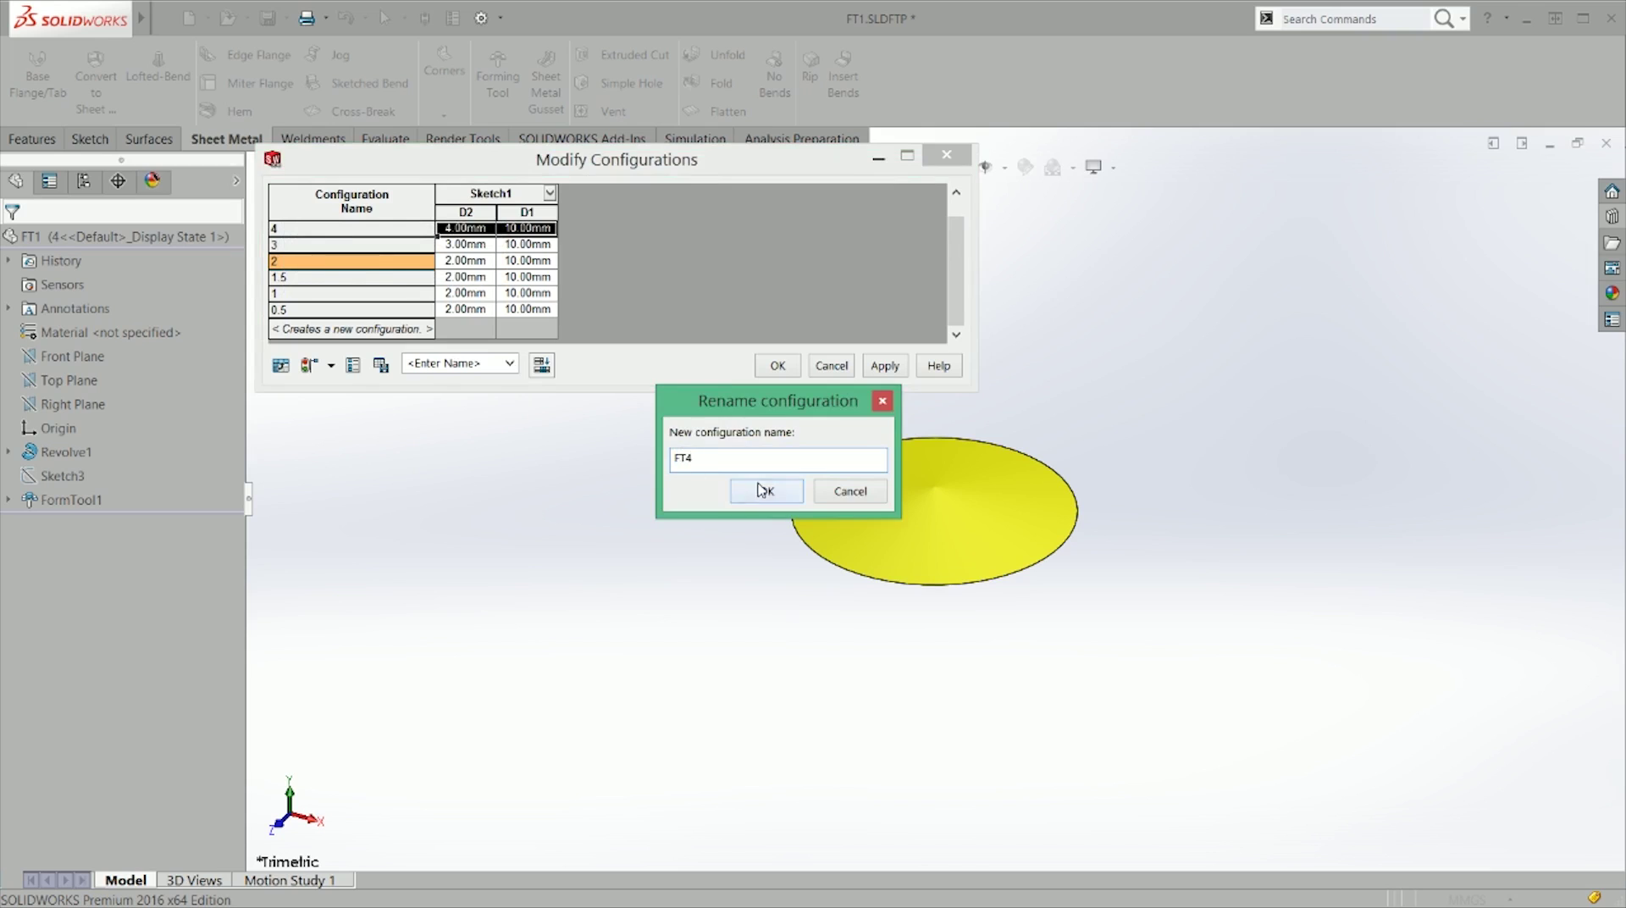
left_click(765, 491)
Step: Set the cone height D2 to 1.5, 1 and 0.5 mm for configurations 1.5, 1 and 0.5 respectively
left_click(464, 277)
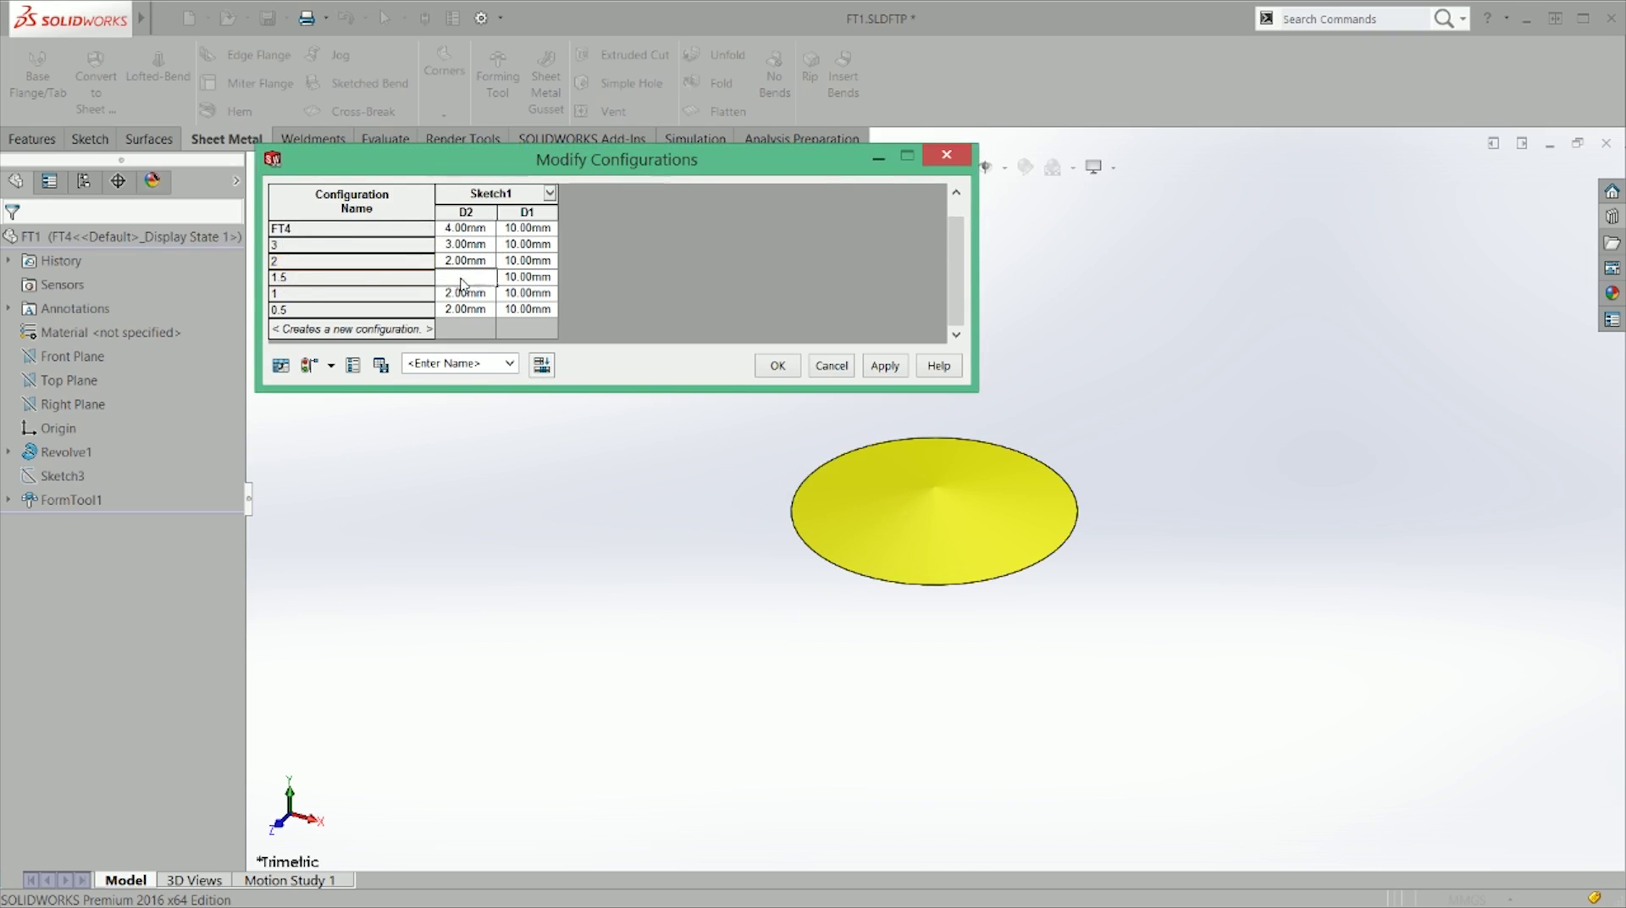
left_click(466, 277)
type("1.5")
key("Return")
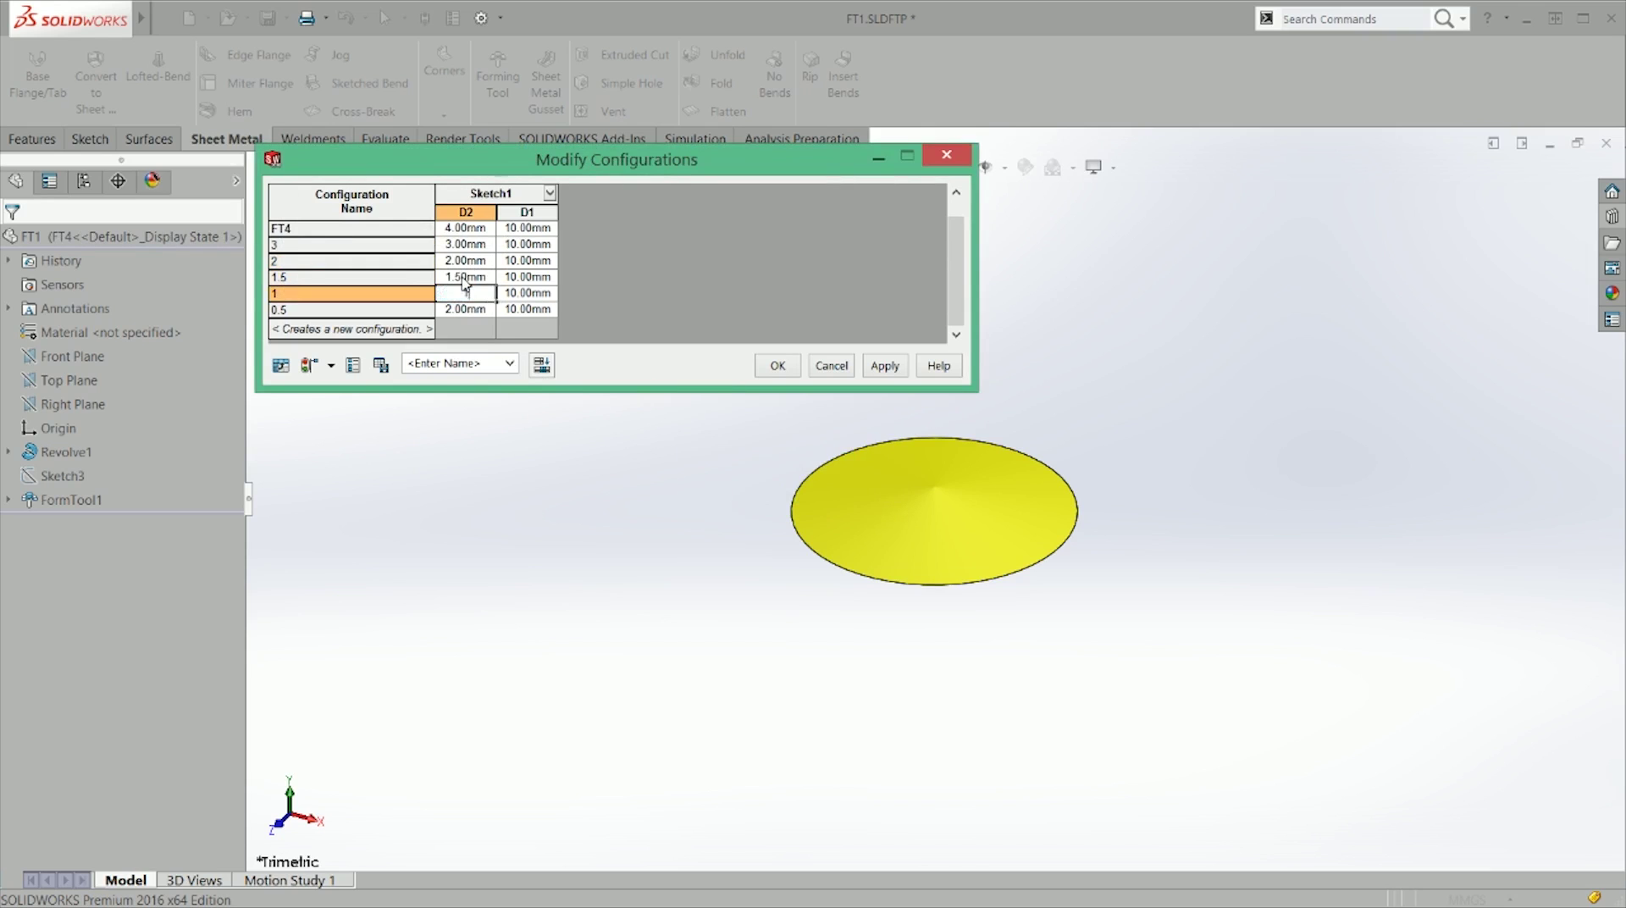
type("1")
key("Return")
type(".5")
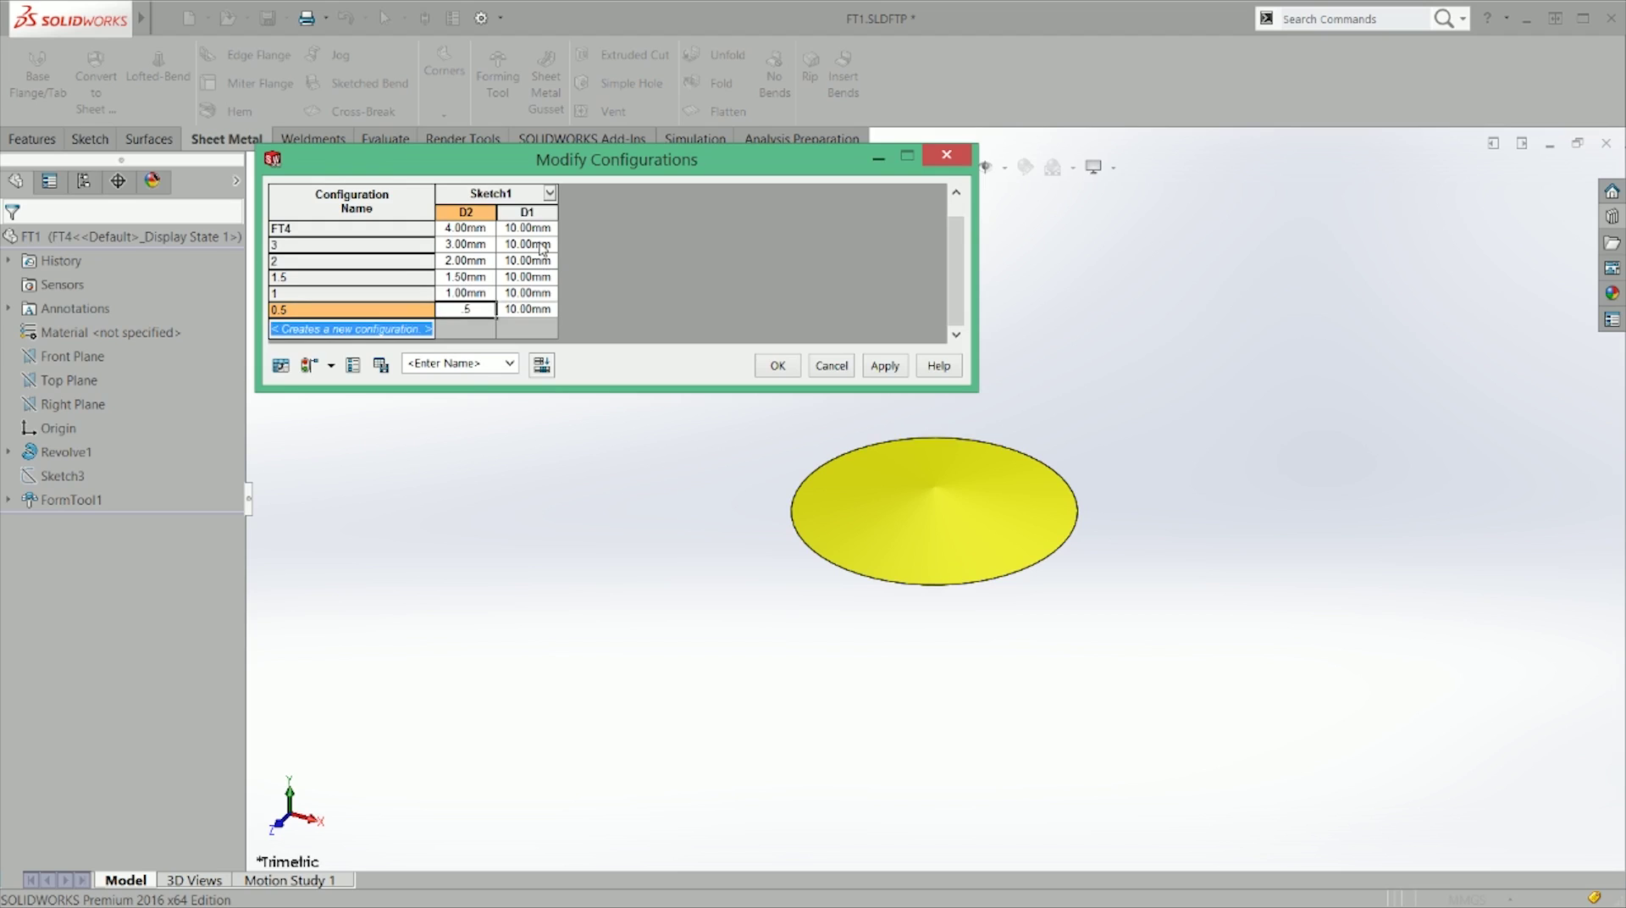
Step: Set the cone radius D1 to 8, 6, 4, 2 and 1 mm for configurations 3, 2, 1.5, 1 and 0.5 respectively
left_click(537, 232)
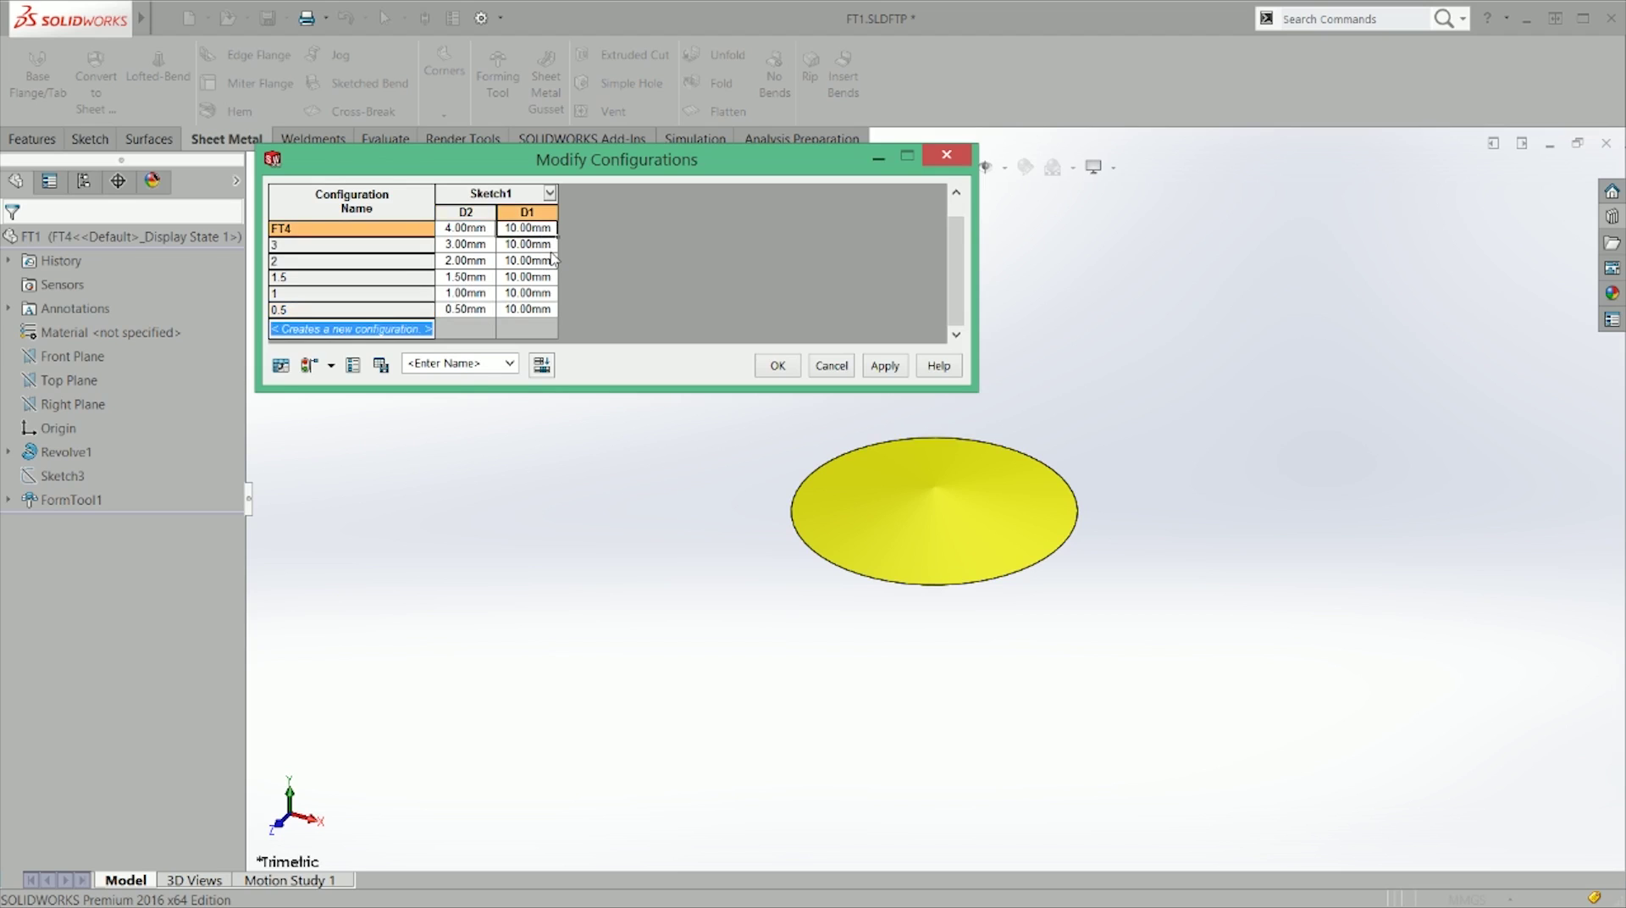
key("Down")
type("8")
key("Return")
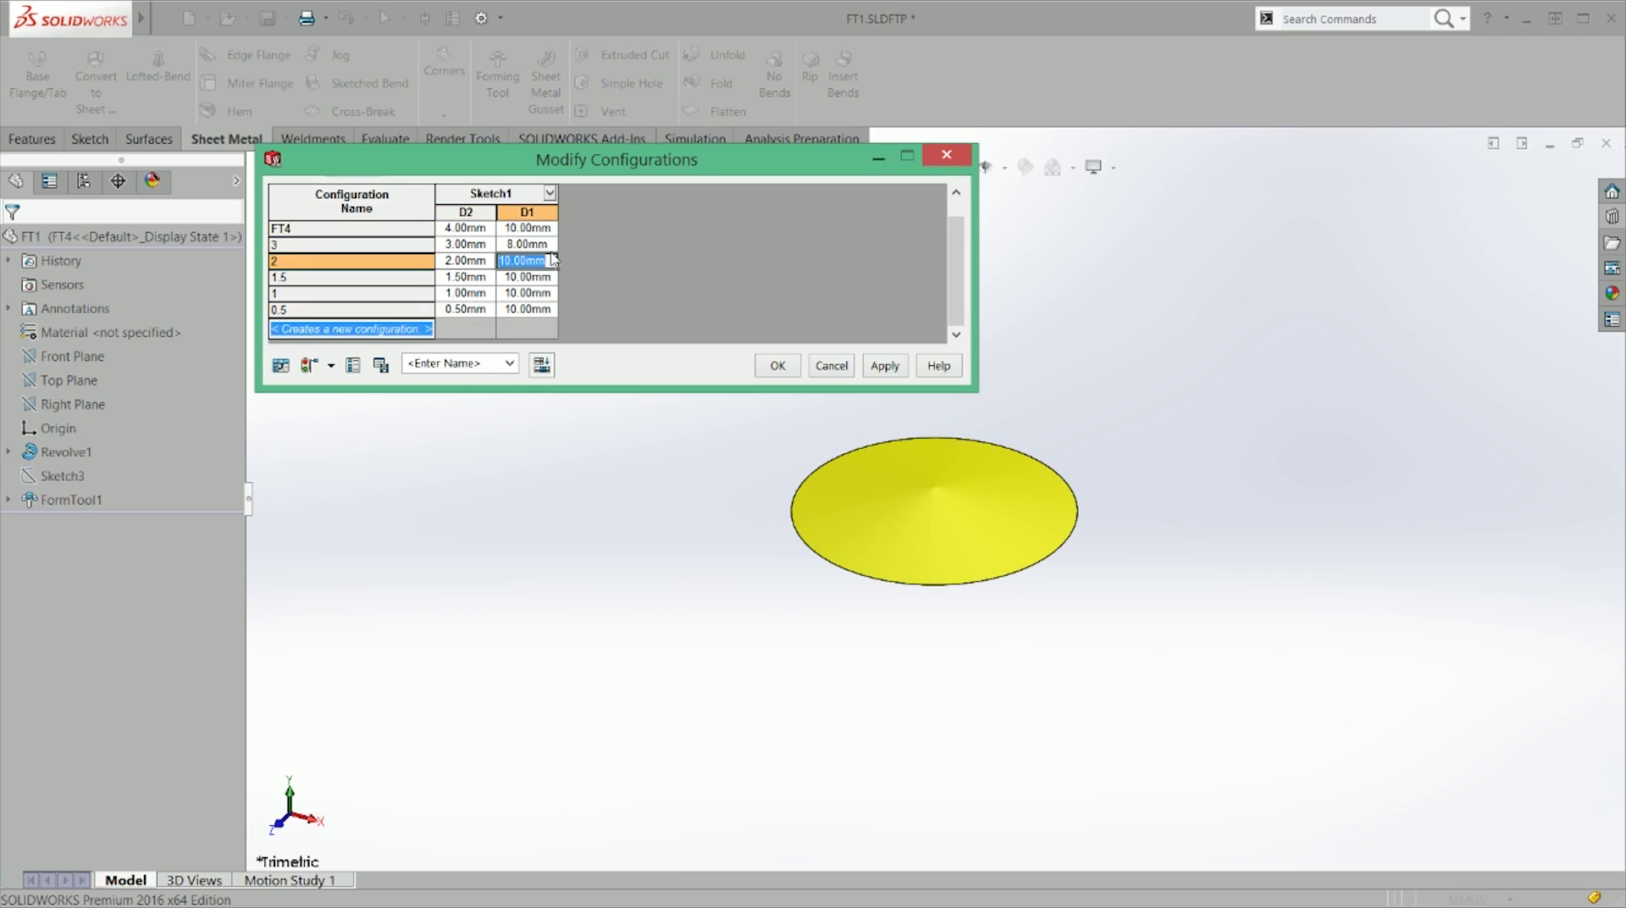
type("6")
key("Return")
type("4")
key("Return")
type("2")
key("Return")
type("1")
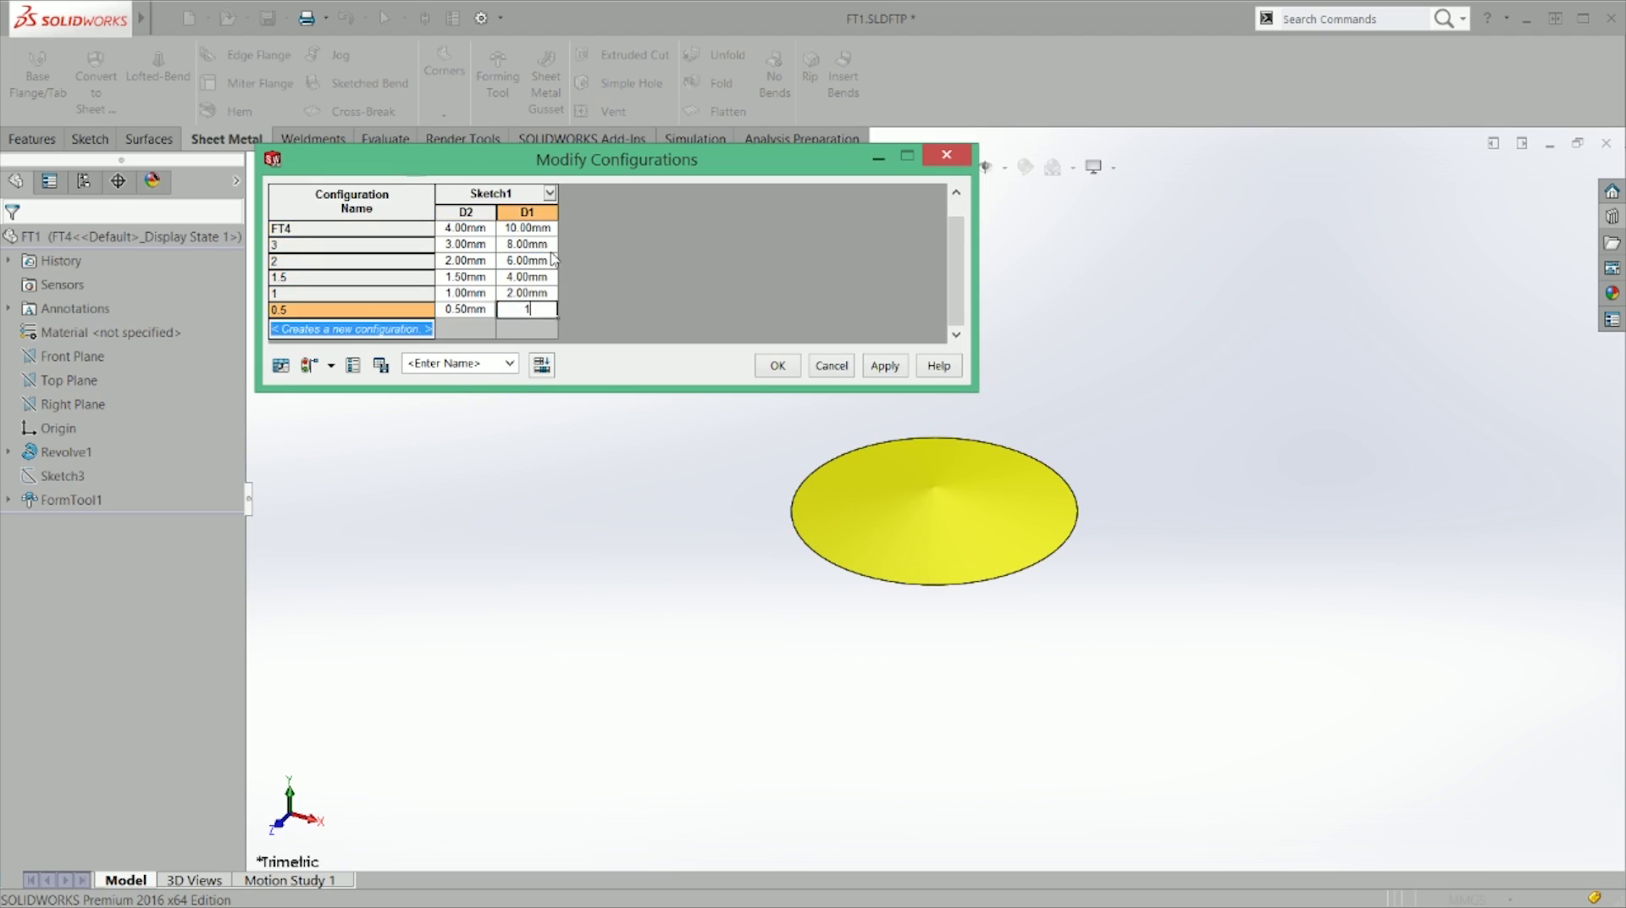
Step: Save the configuration table as Table1 and apply the configurations to the forming tool
left_click(480, 364)
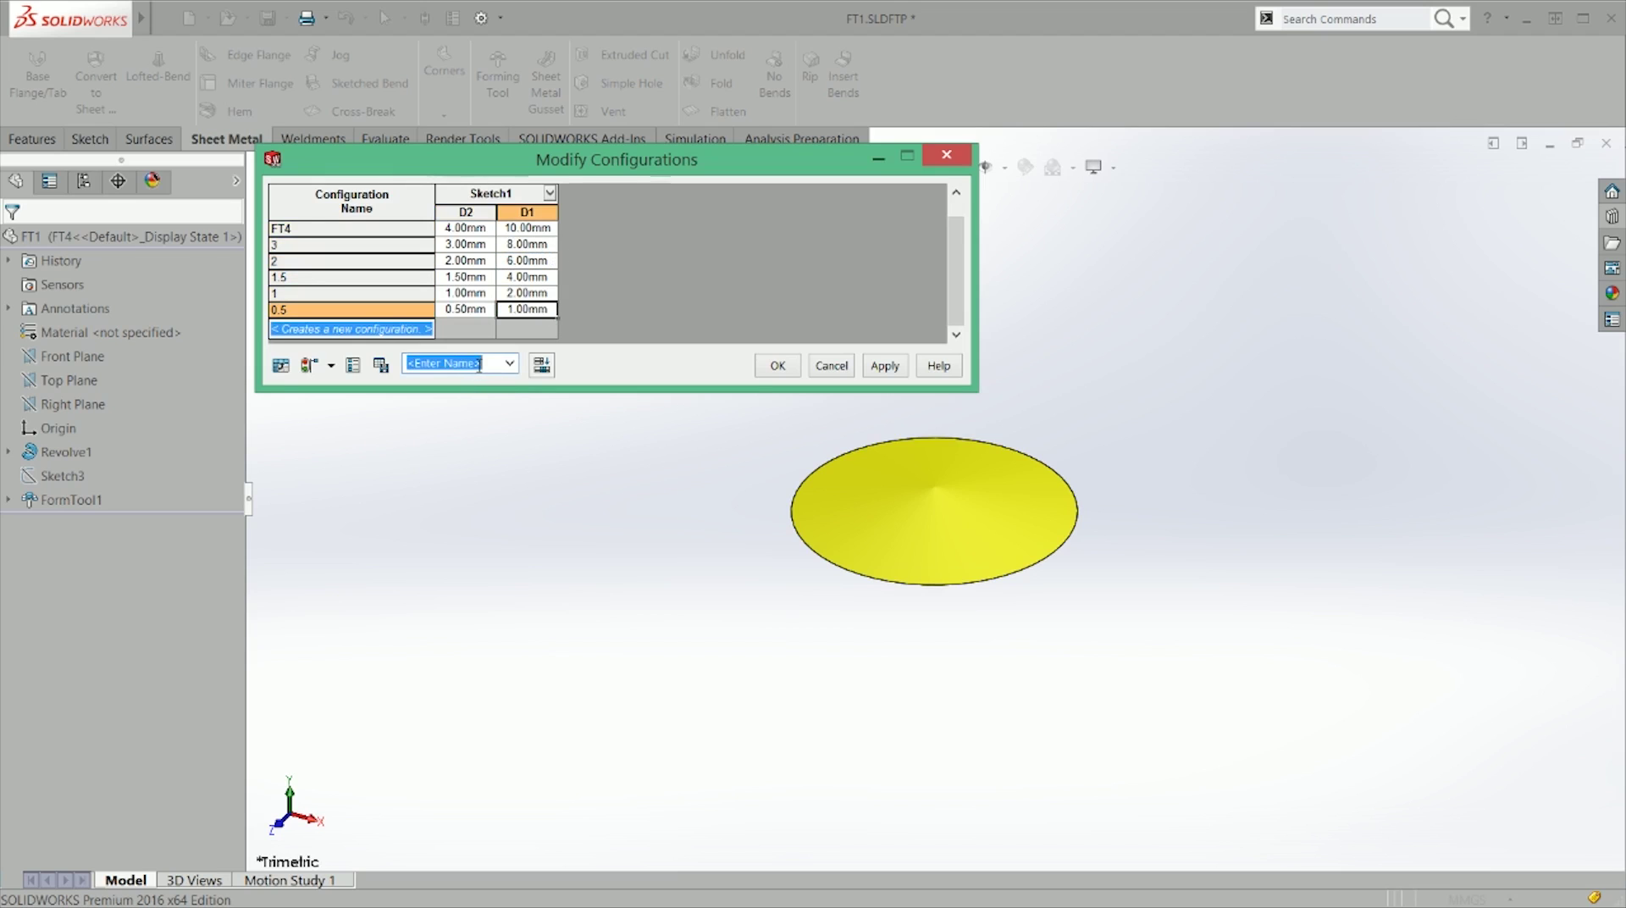
type("Table1")
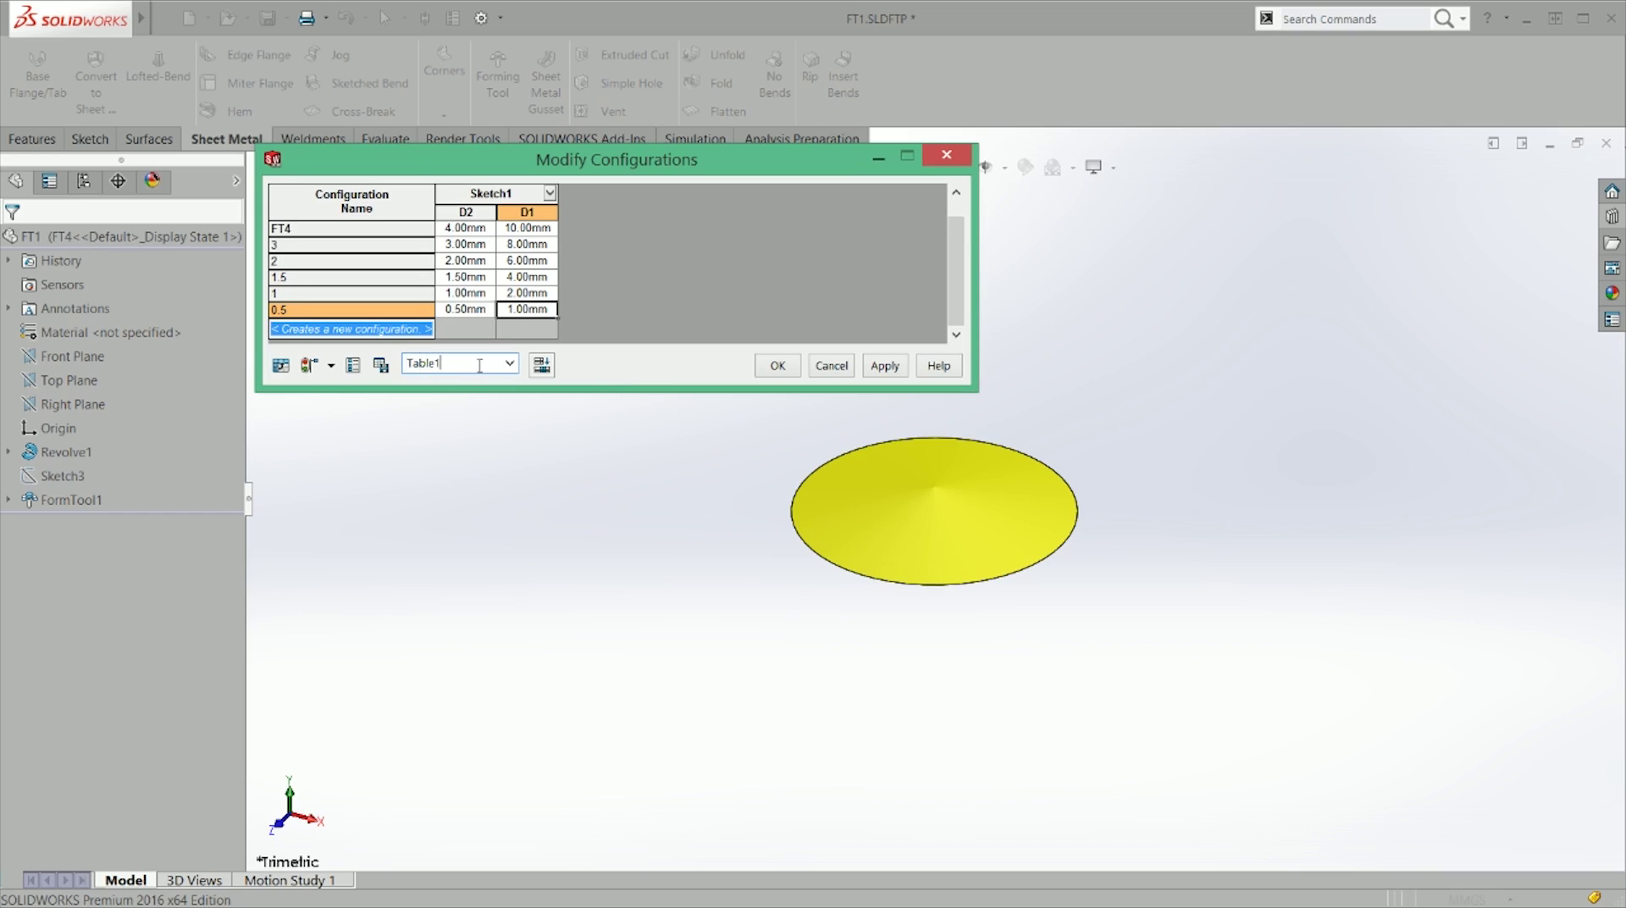
left_click(380, 364)
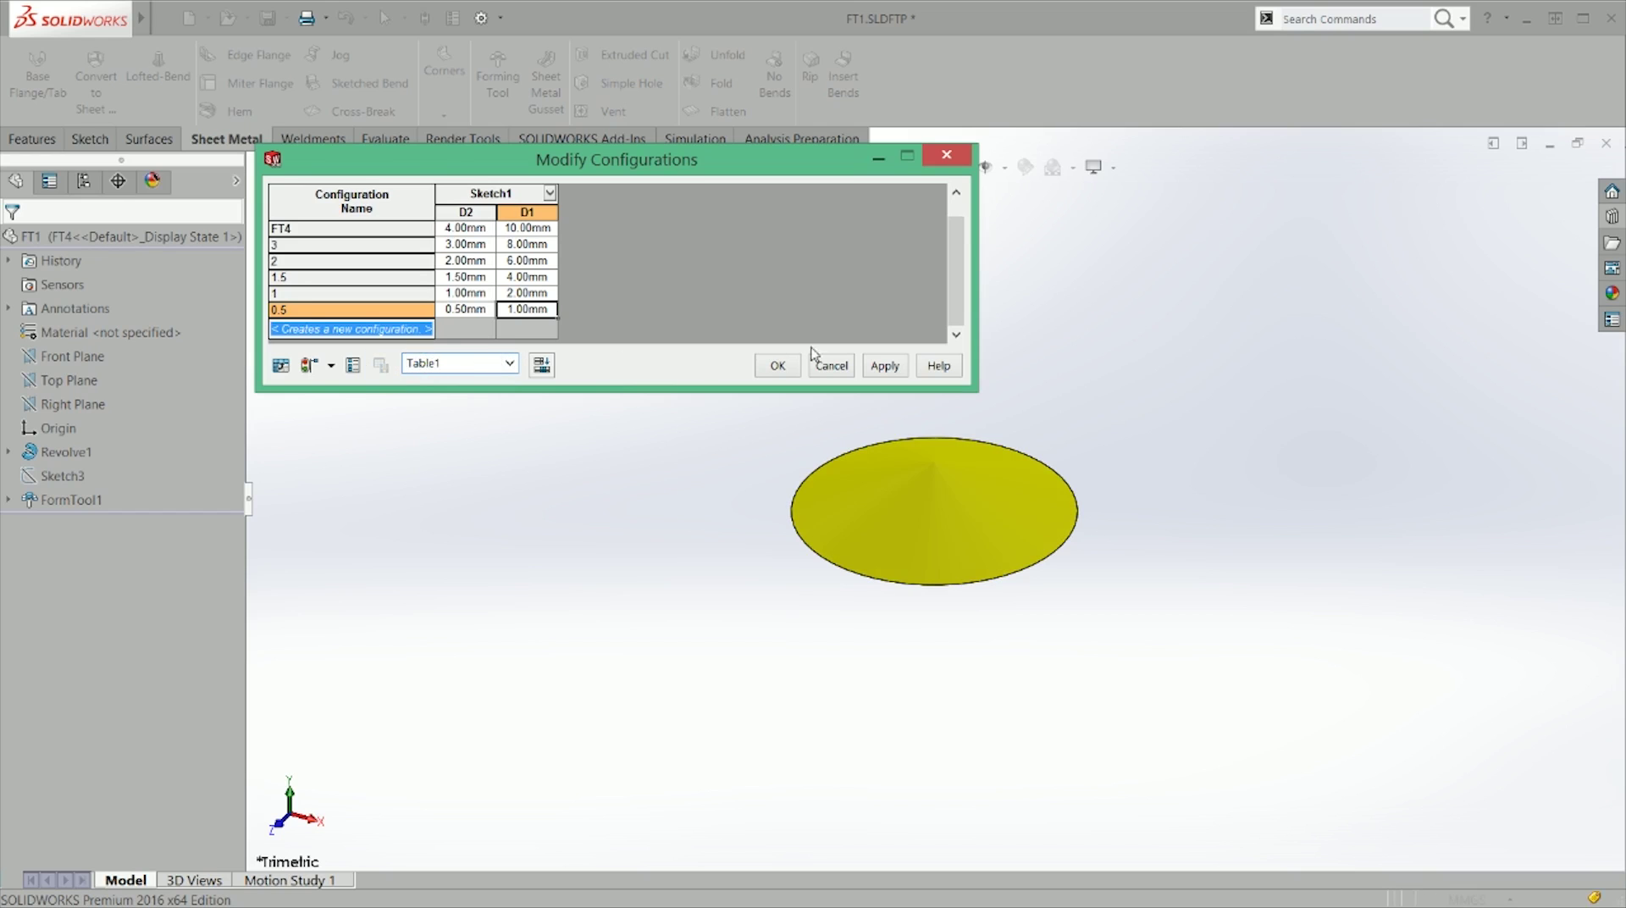
left_click(883, 368)
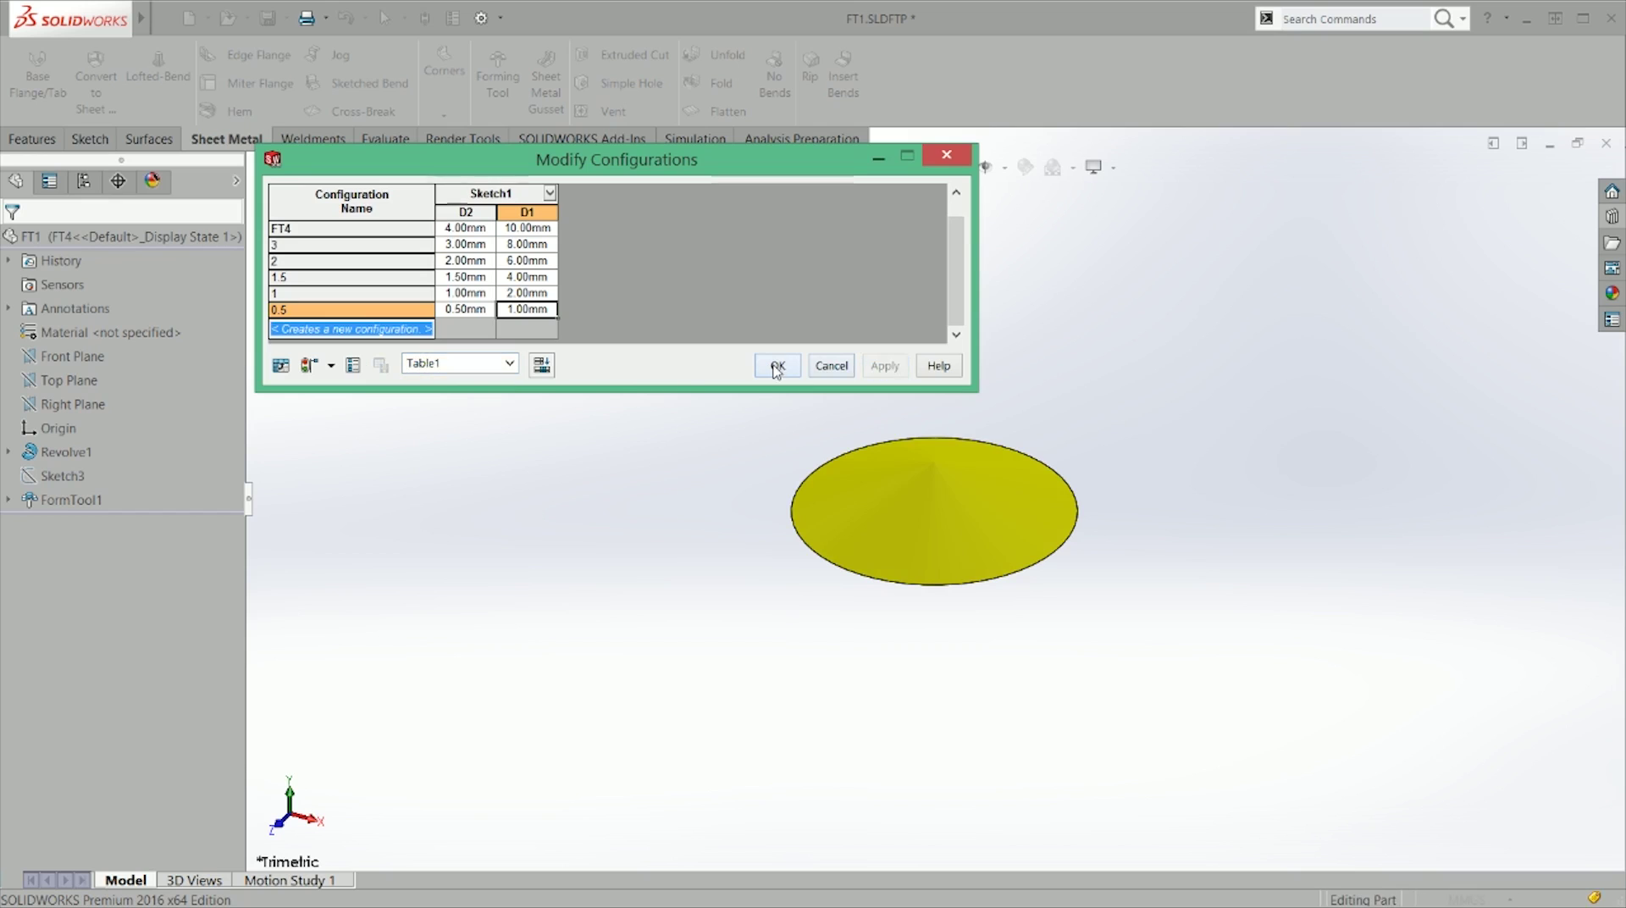
left_click(777, 369)
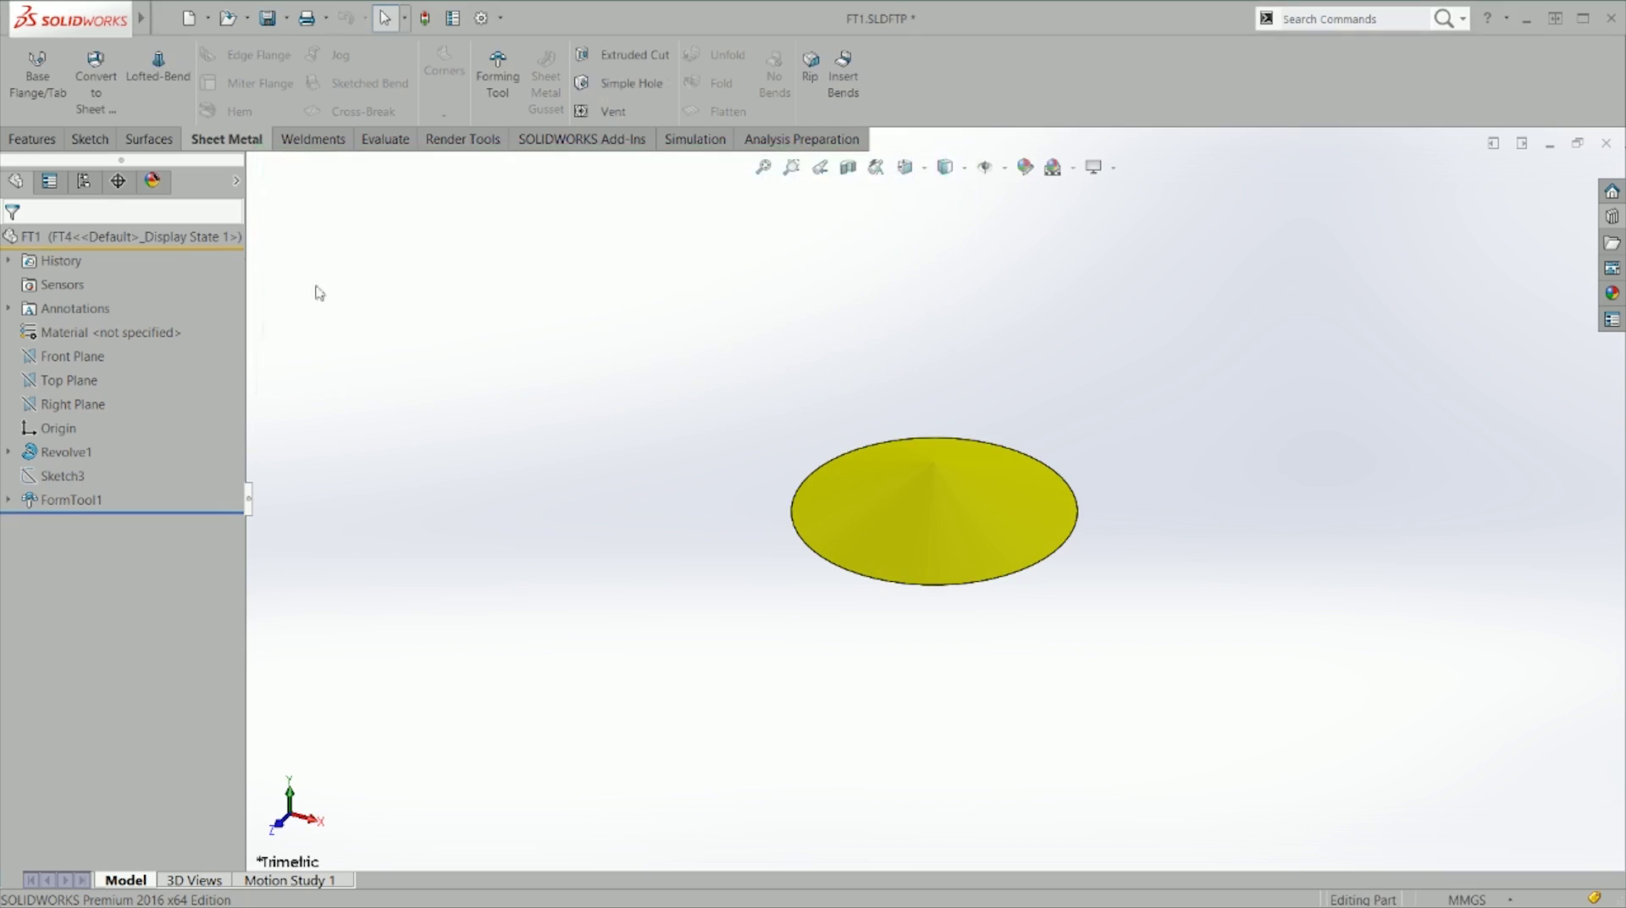
Step: Activate the forming tool's configurations one after another, from 0.5 up to Default, to examine the cone sizes
left_click(88, 186)
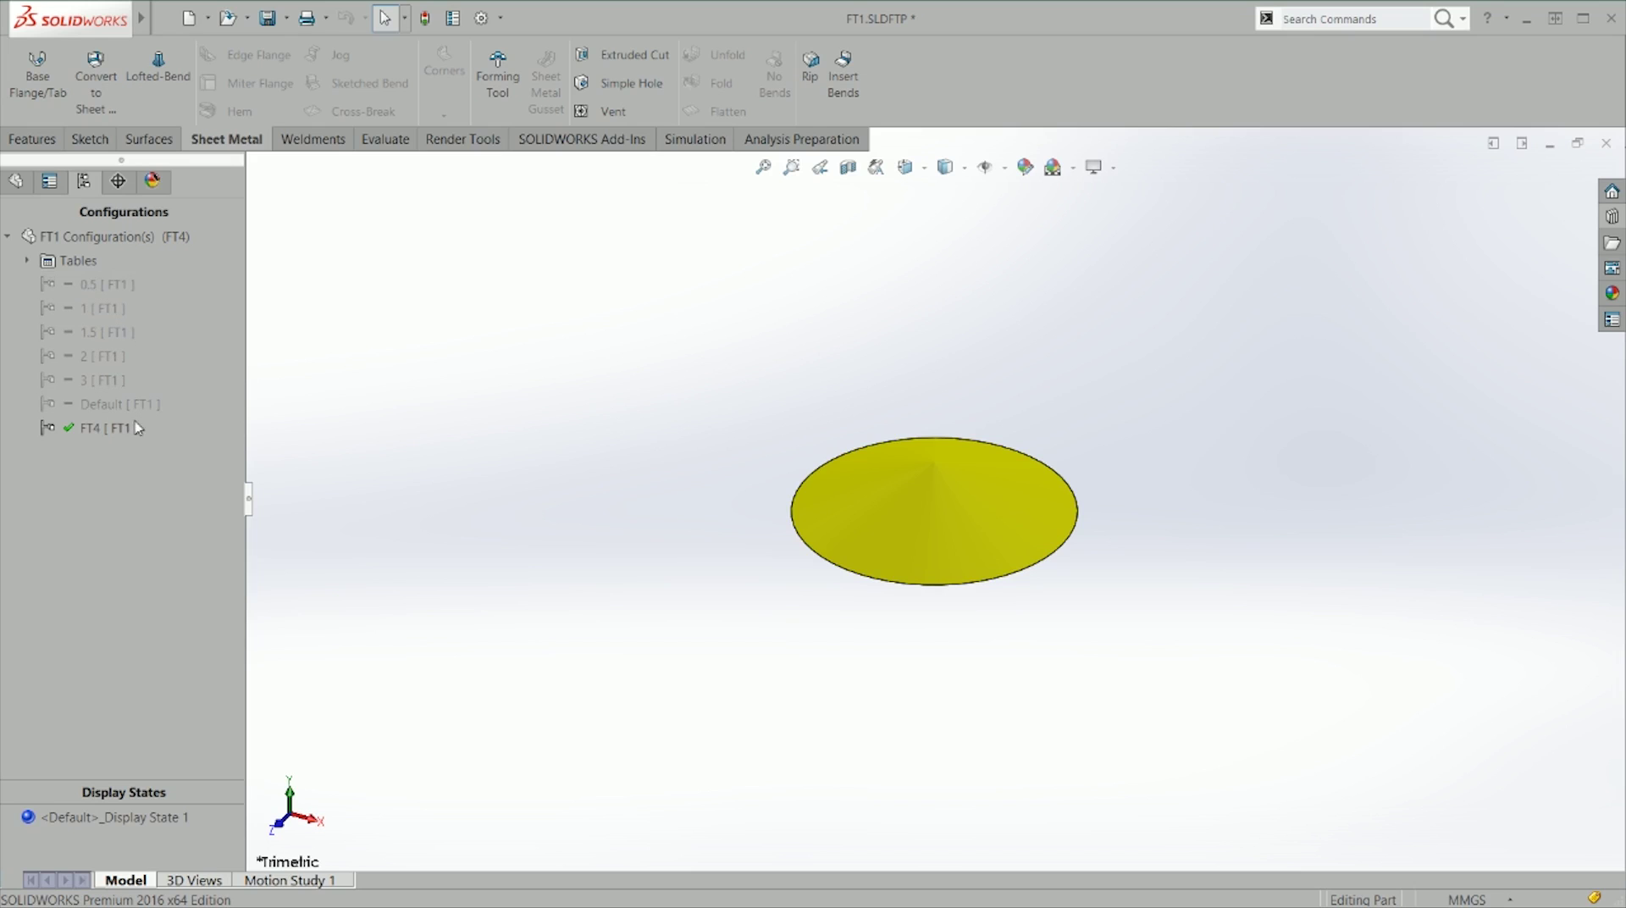
double_click(70, 288)
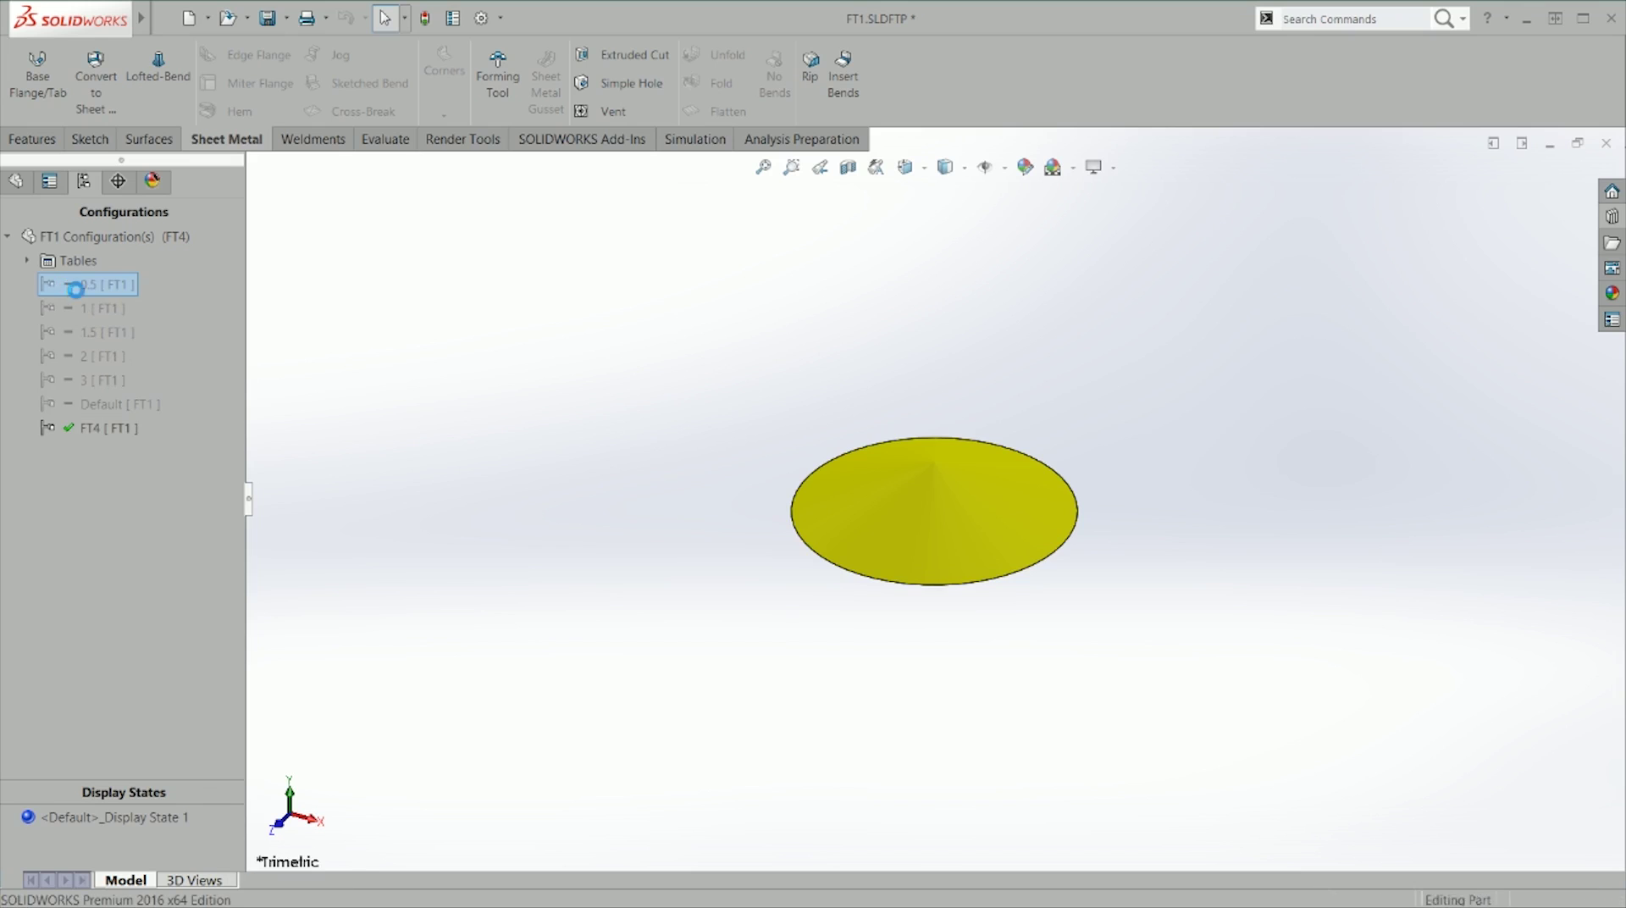
double_click(93, 308)
double_click(100, 332)
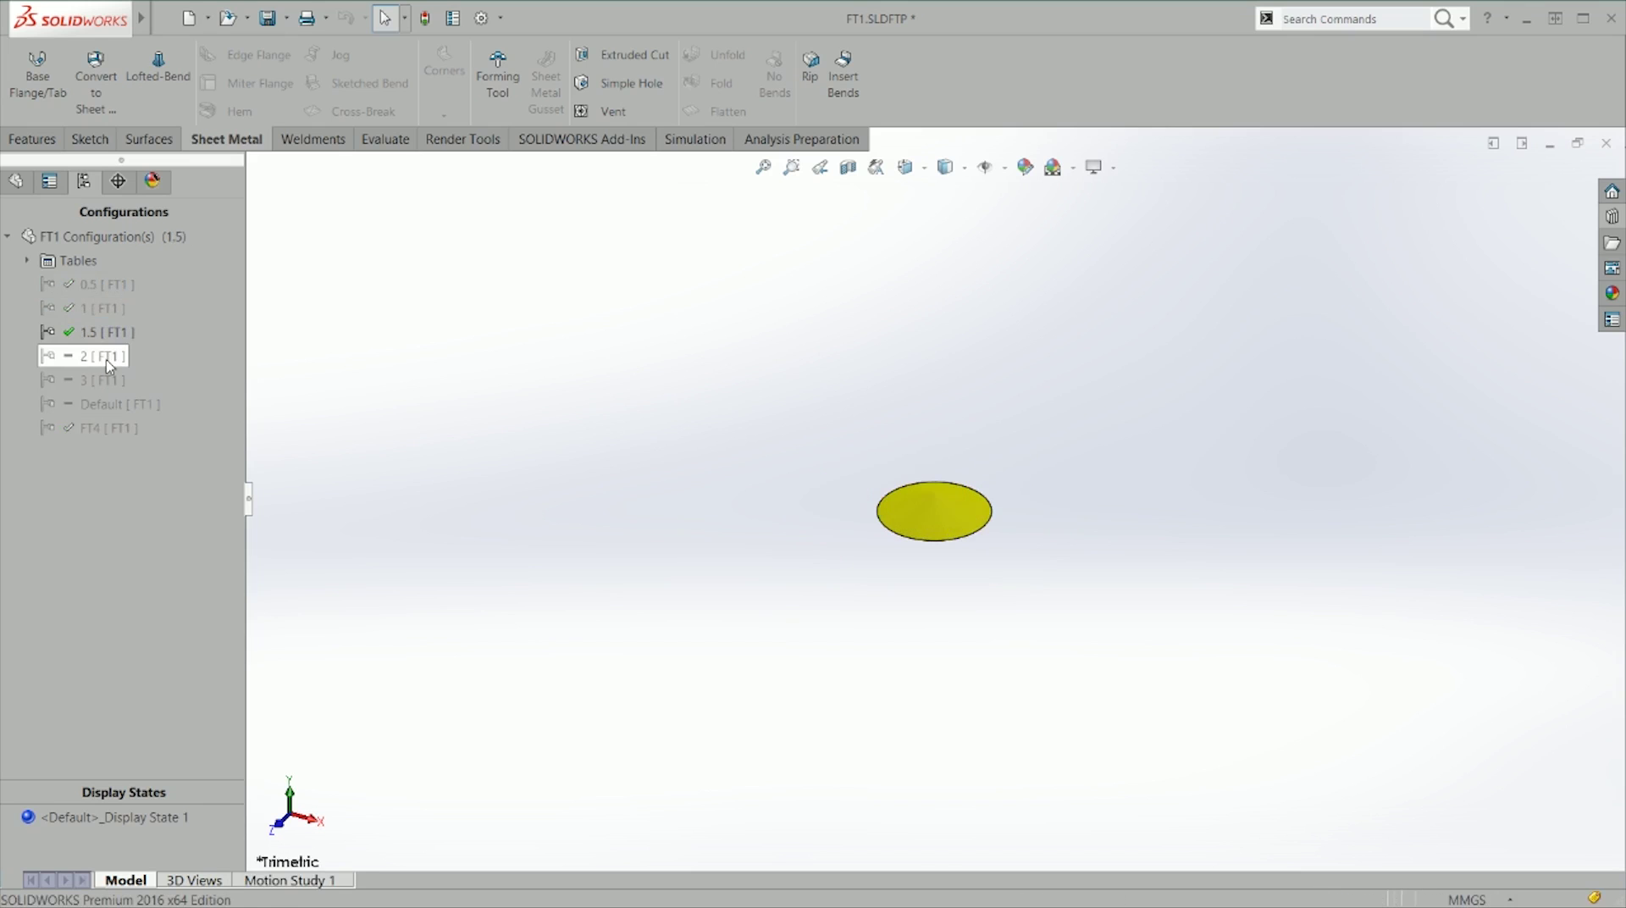
double_click(102, 356)
double_click(111, 380)
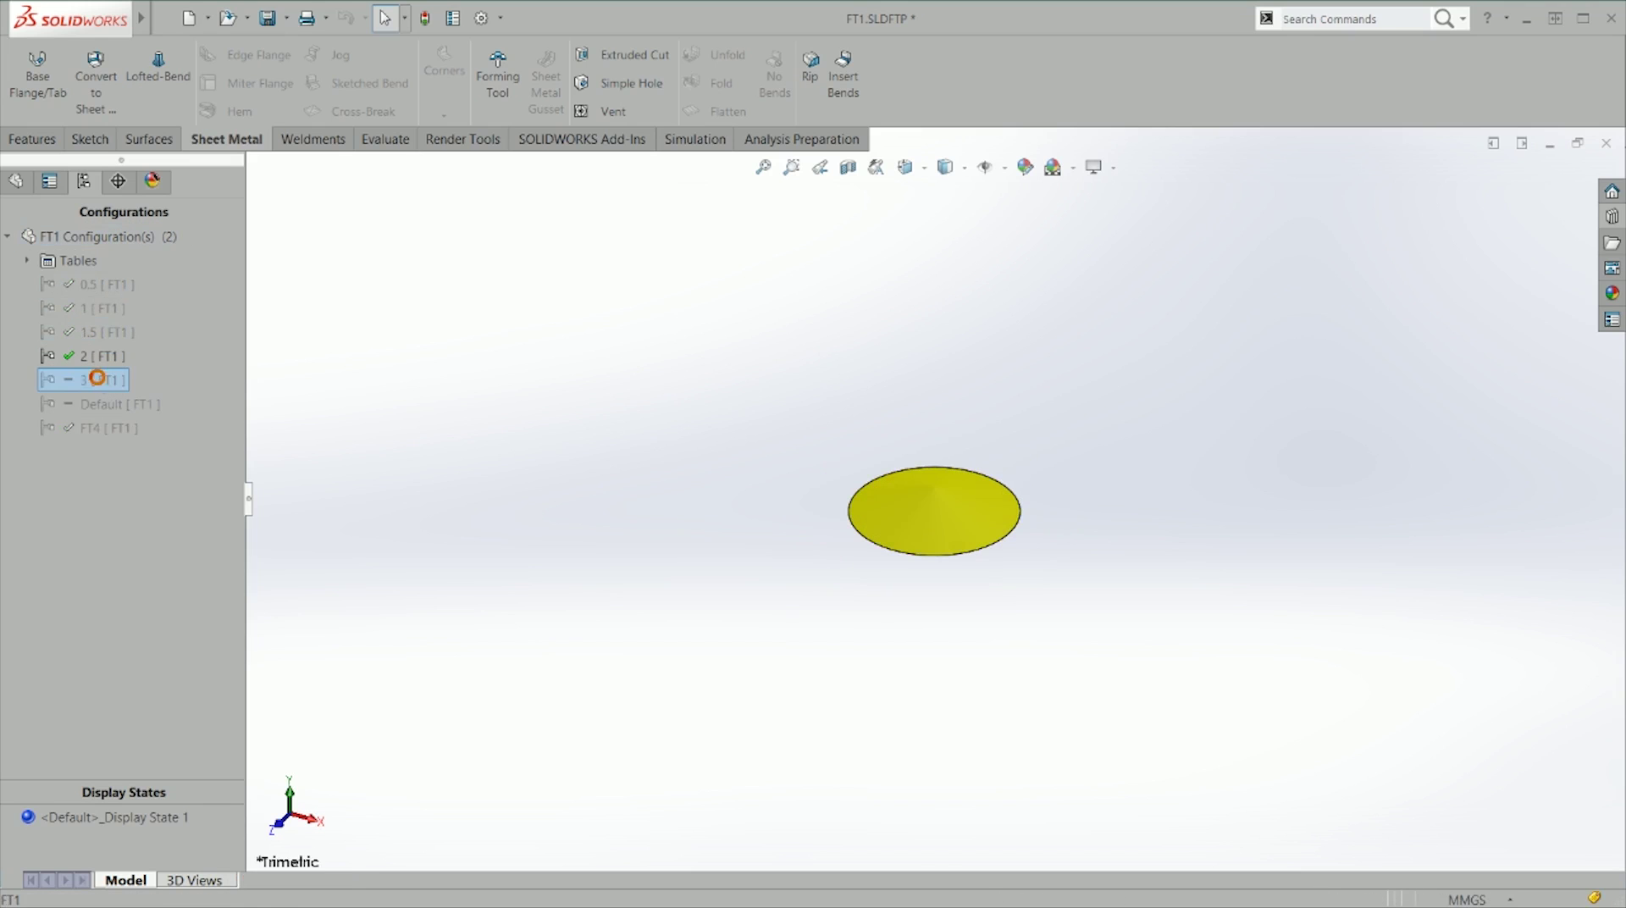
double_click(101, 405)
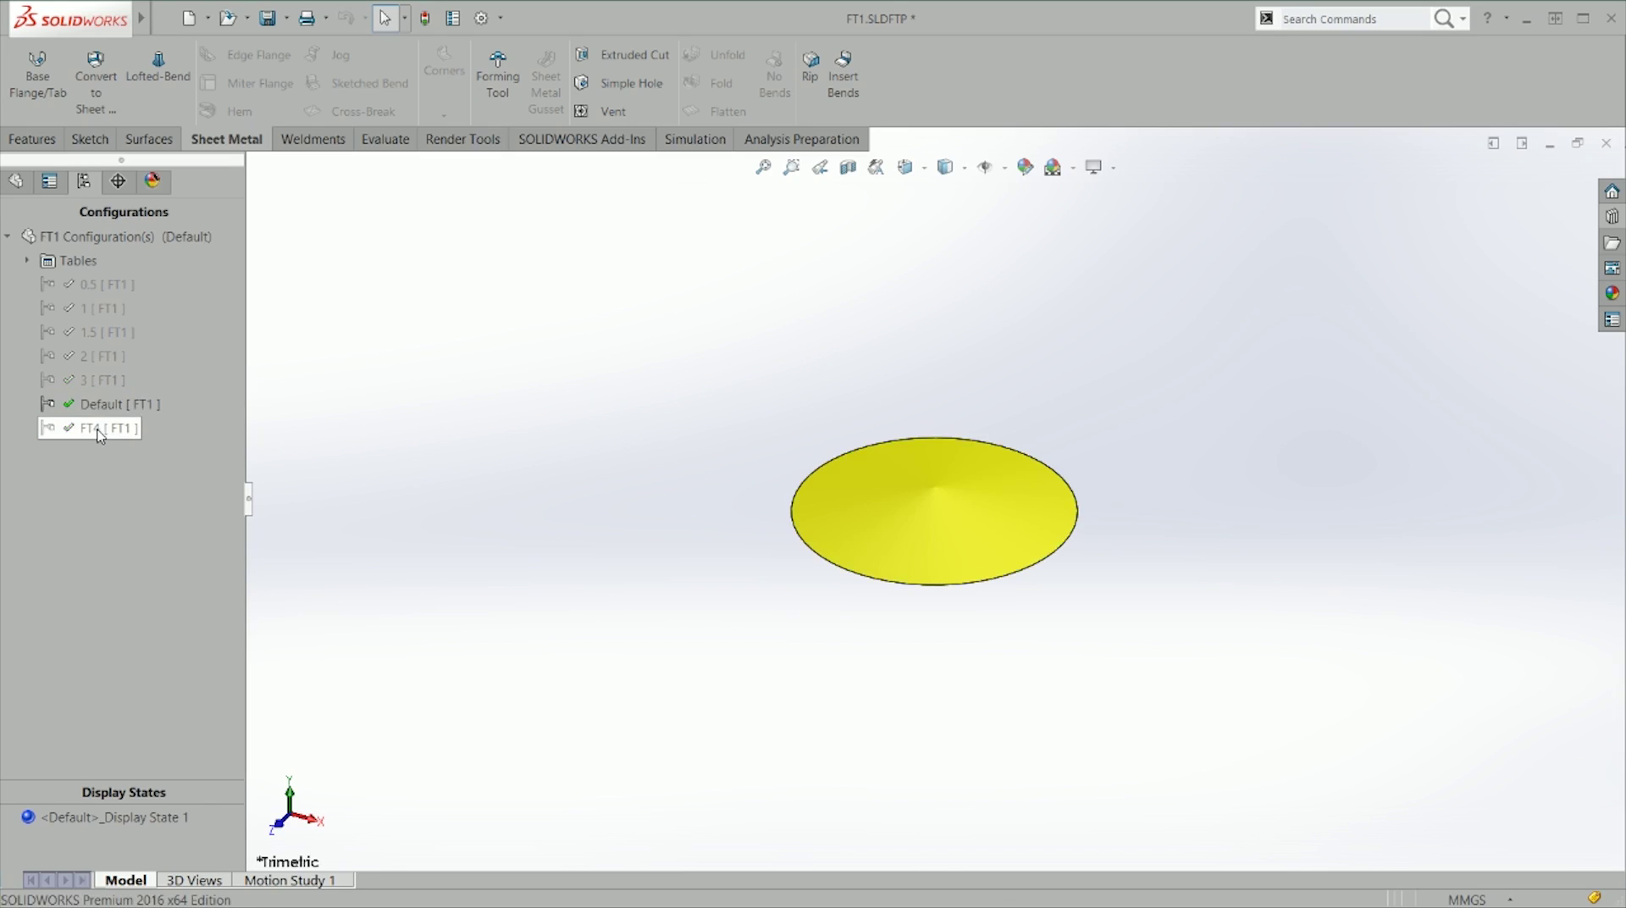
left_click(102, 427)
Step: Show the saved Table1 to review the dimensions of each configuration, and close it without changes
left_click(26, 261)
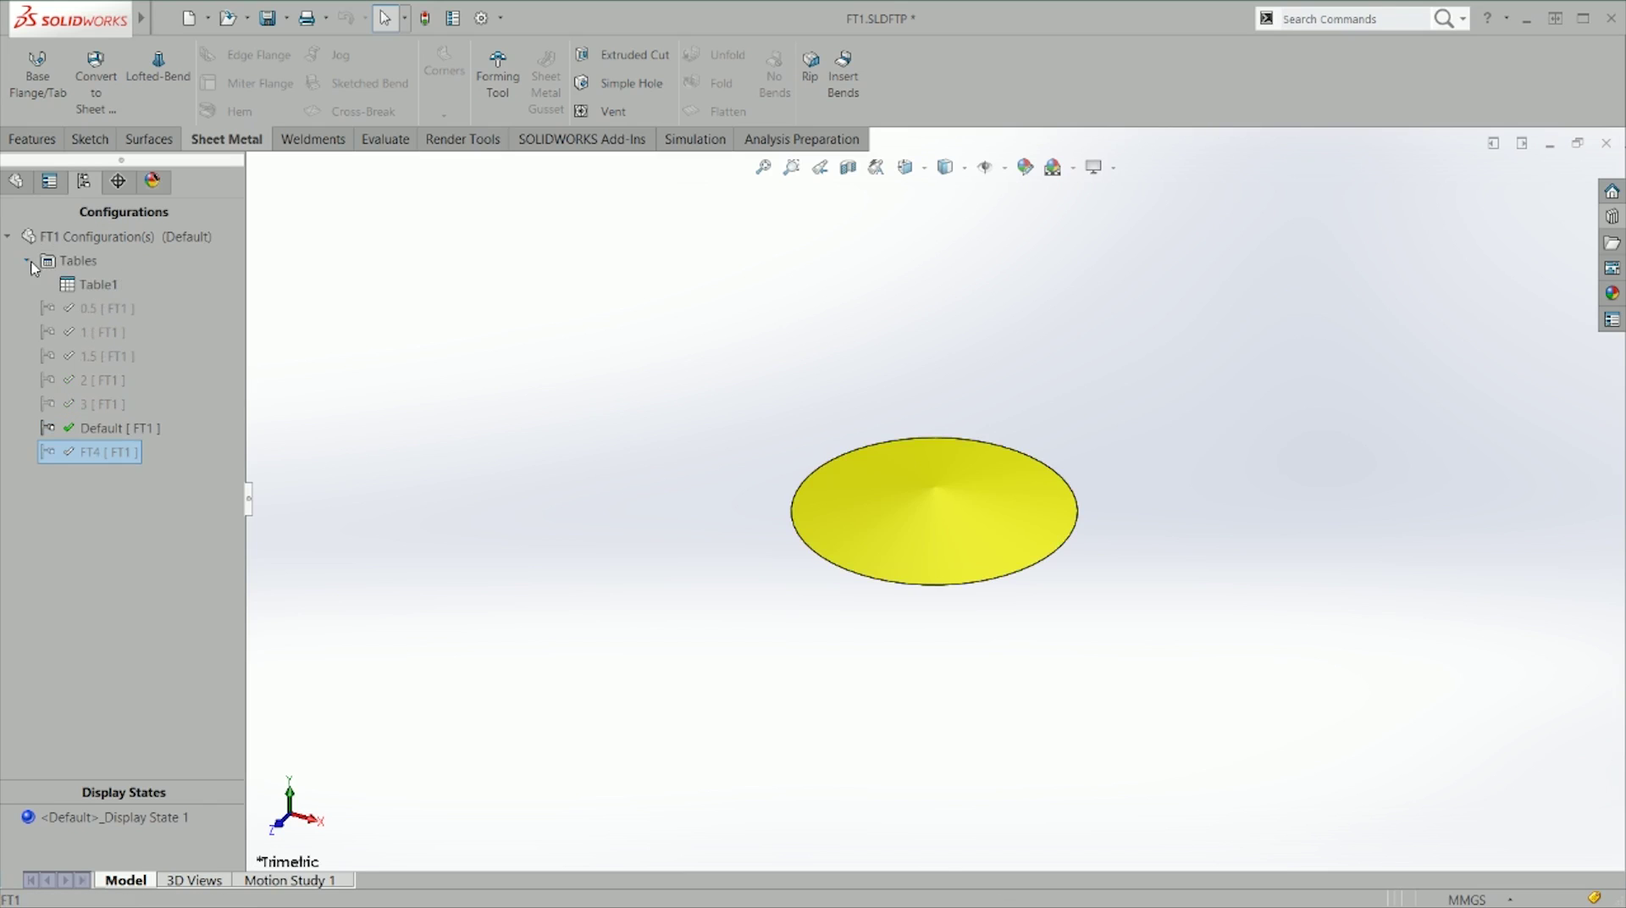
right_click(93, 285)
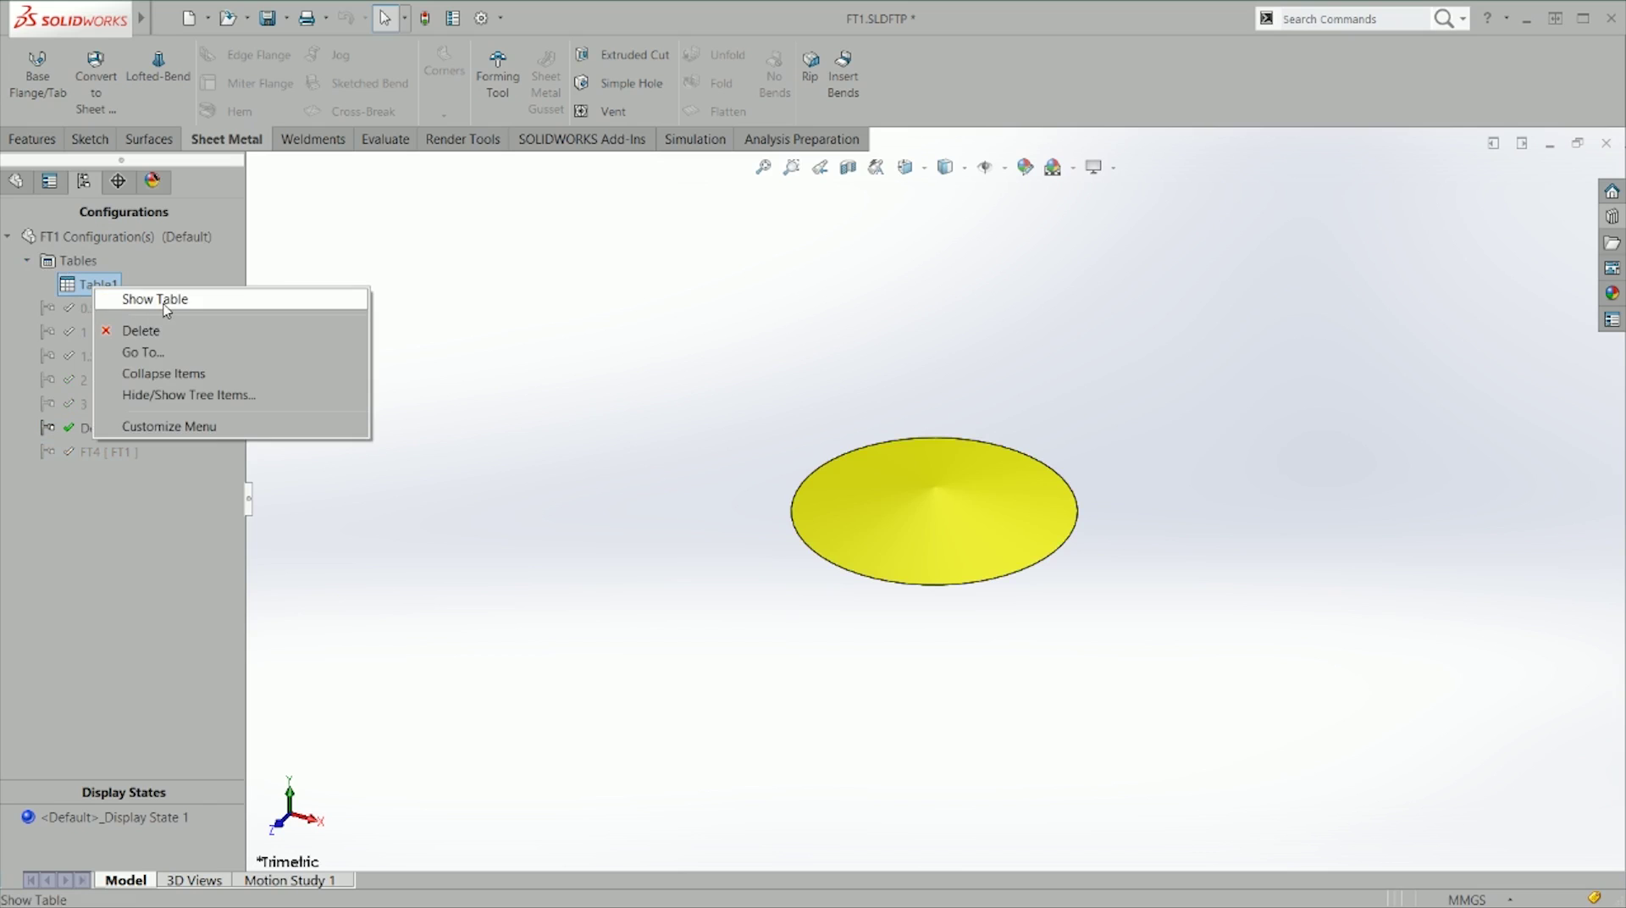
left_click(157, 301)
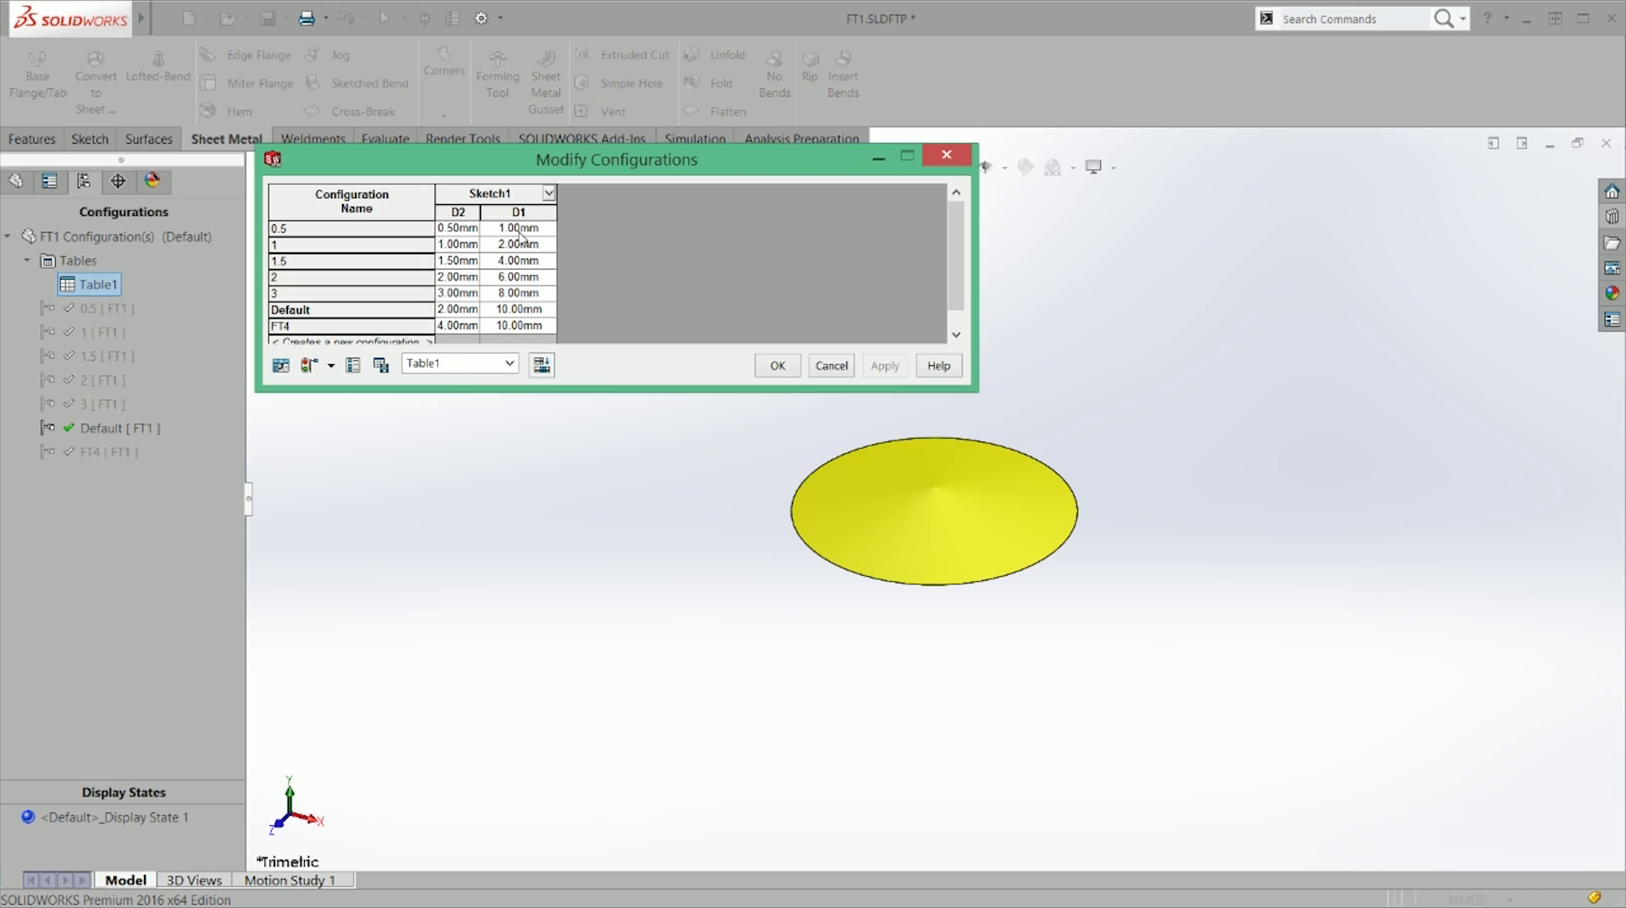
key("Escape")
Step: Activate configuration 0.5 and display the dimensions of its revolved cone
double_click(111, 314)
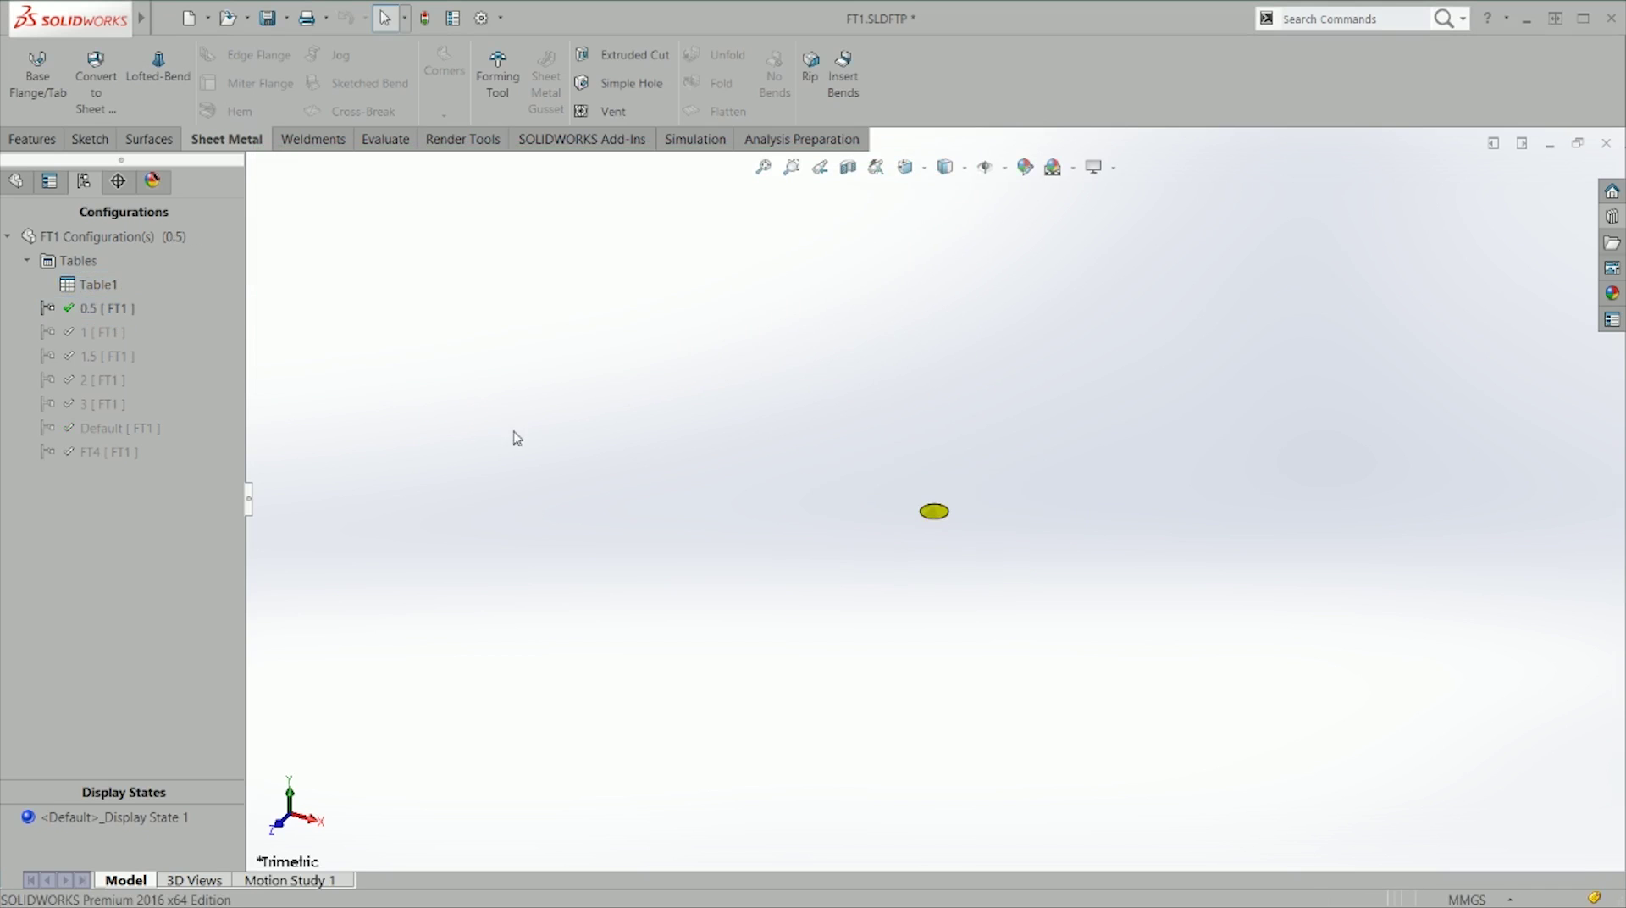
right_click_drag(522, 462, 737, 456)
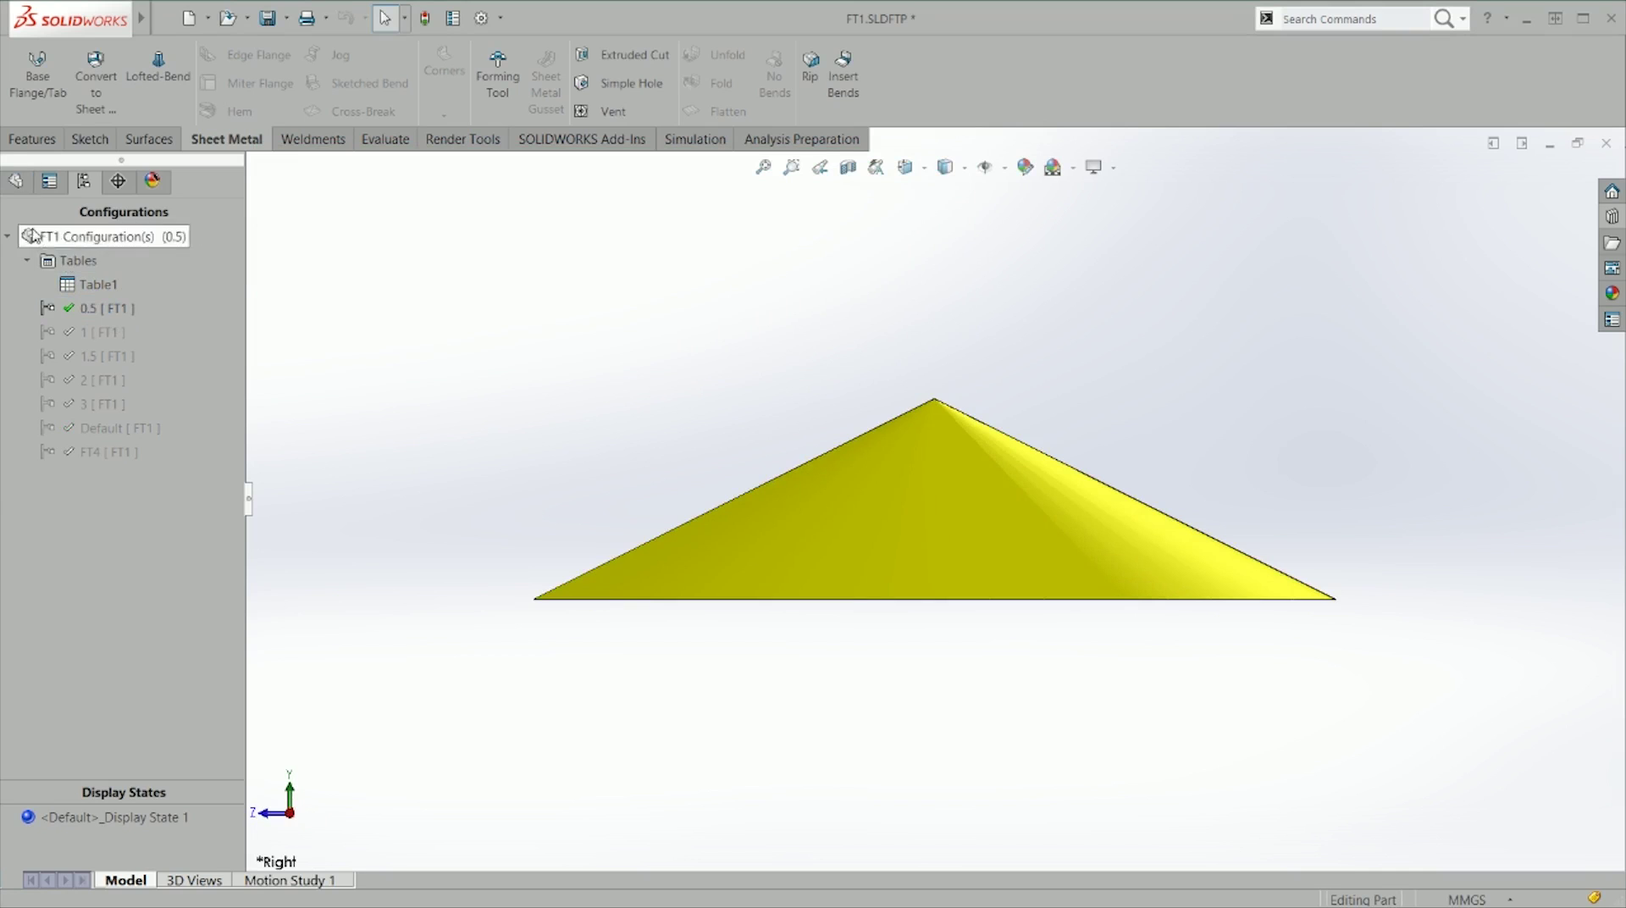
left_click(15, 181)
left_click(64, 451)
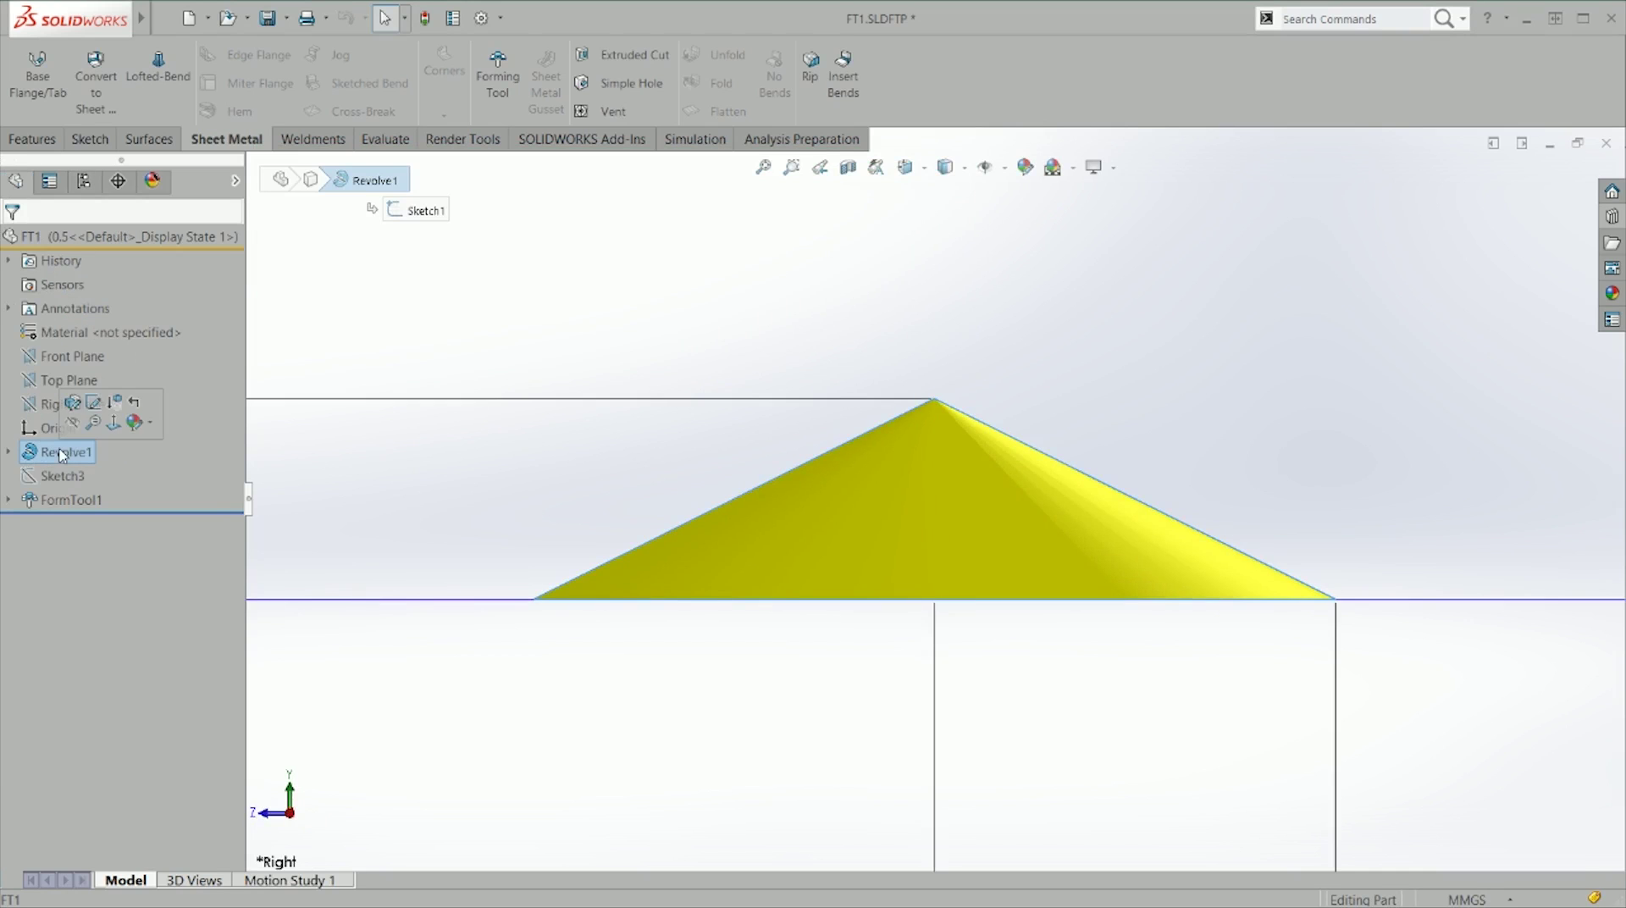
Step: Move the height and radius dimensions close to the small cone and check the radius dimension's name
scroll(592, 555, "up", 6)
left_click_drag(702, 503, 893, 490)
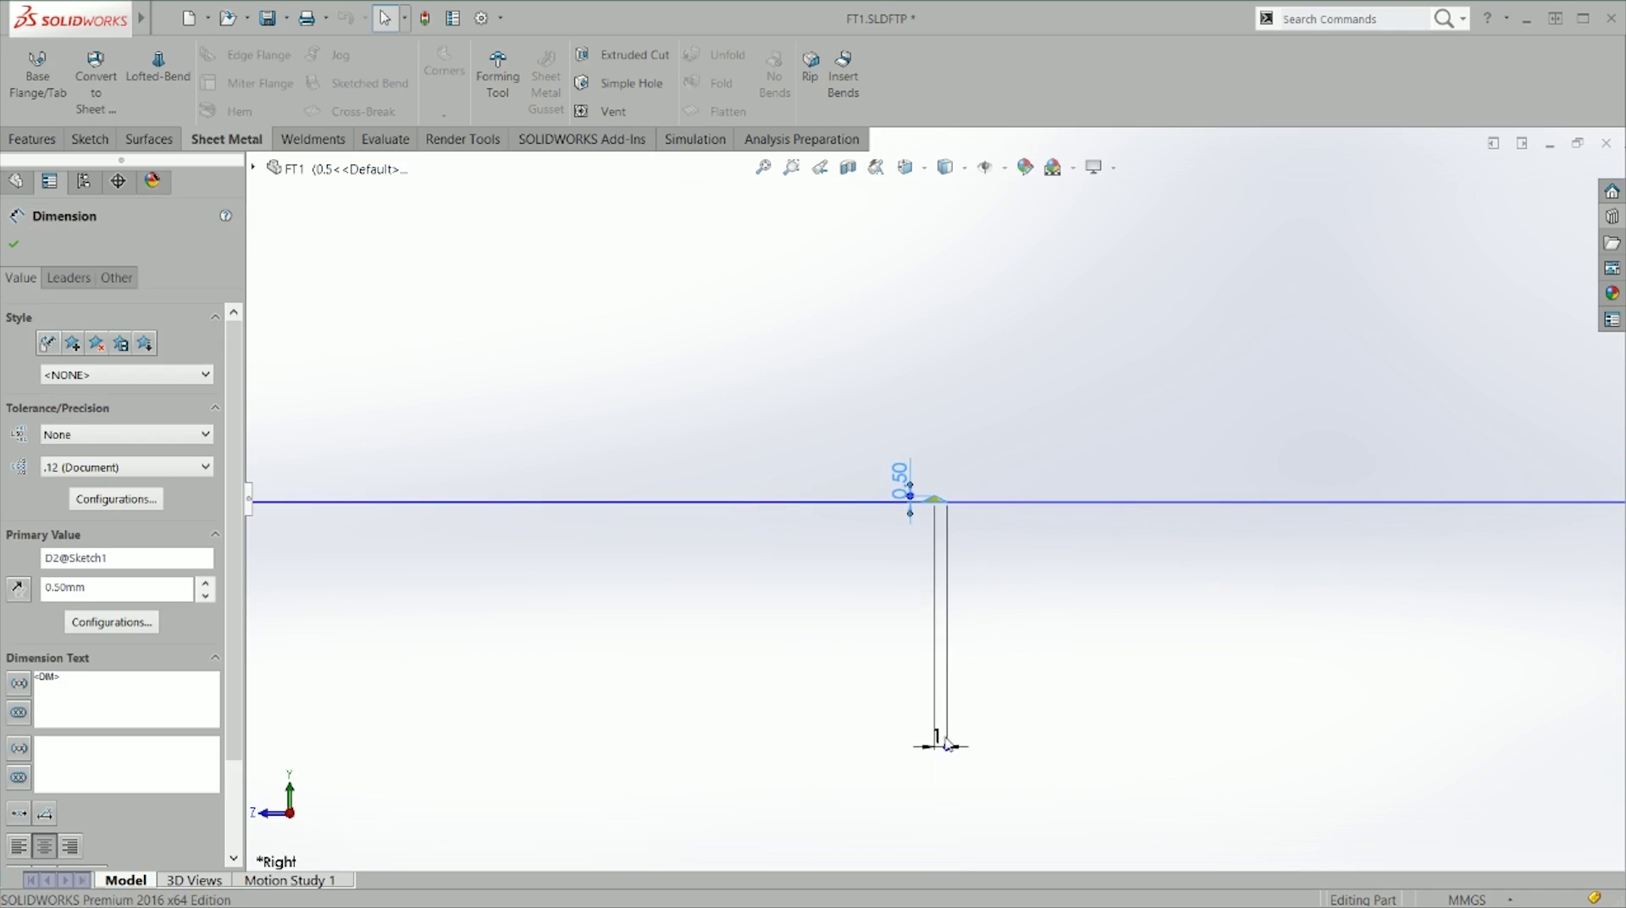
left_click_drag(947, 740, 936, 526)
scroll(949, 525, "down", 6)
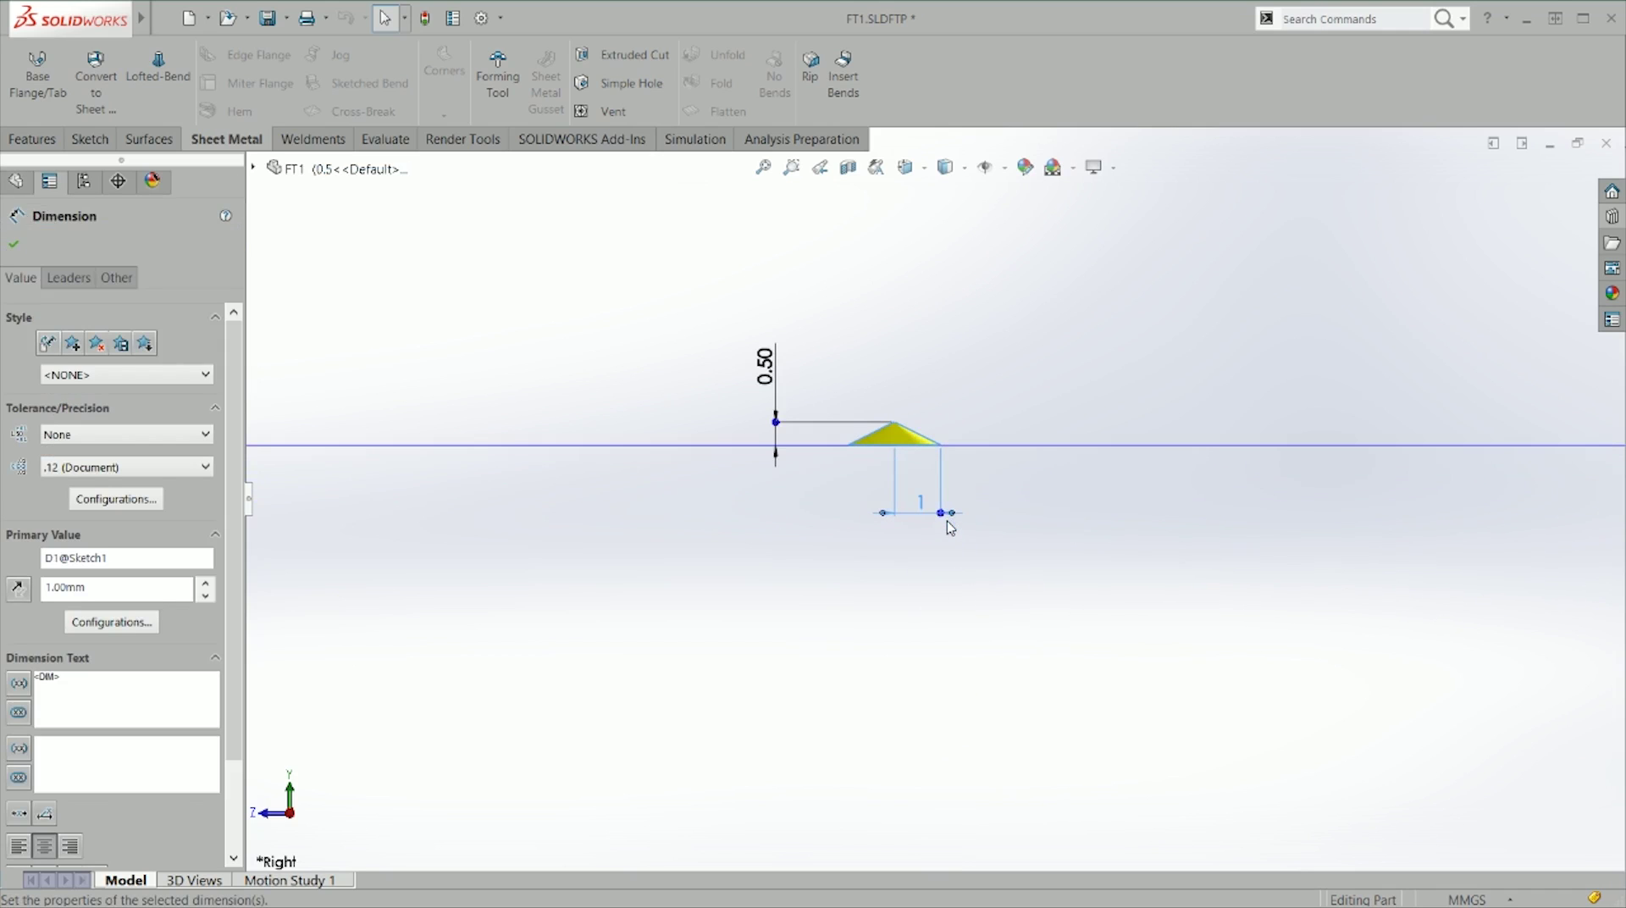
scroll(898, 458, "down", 2)
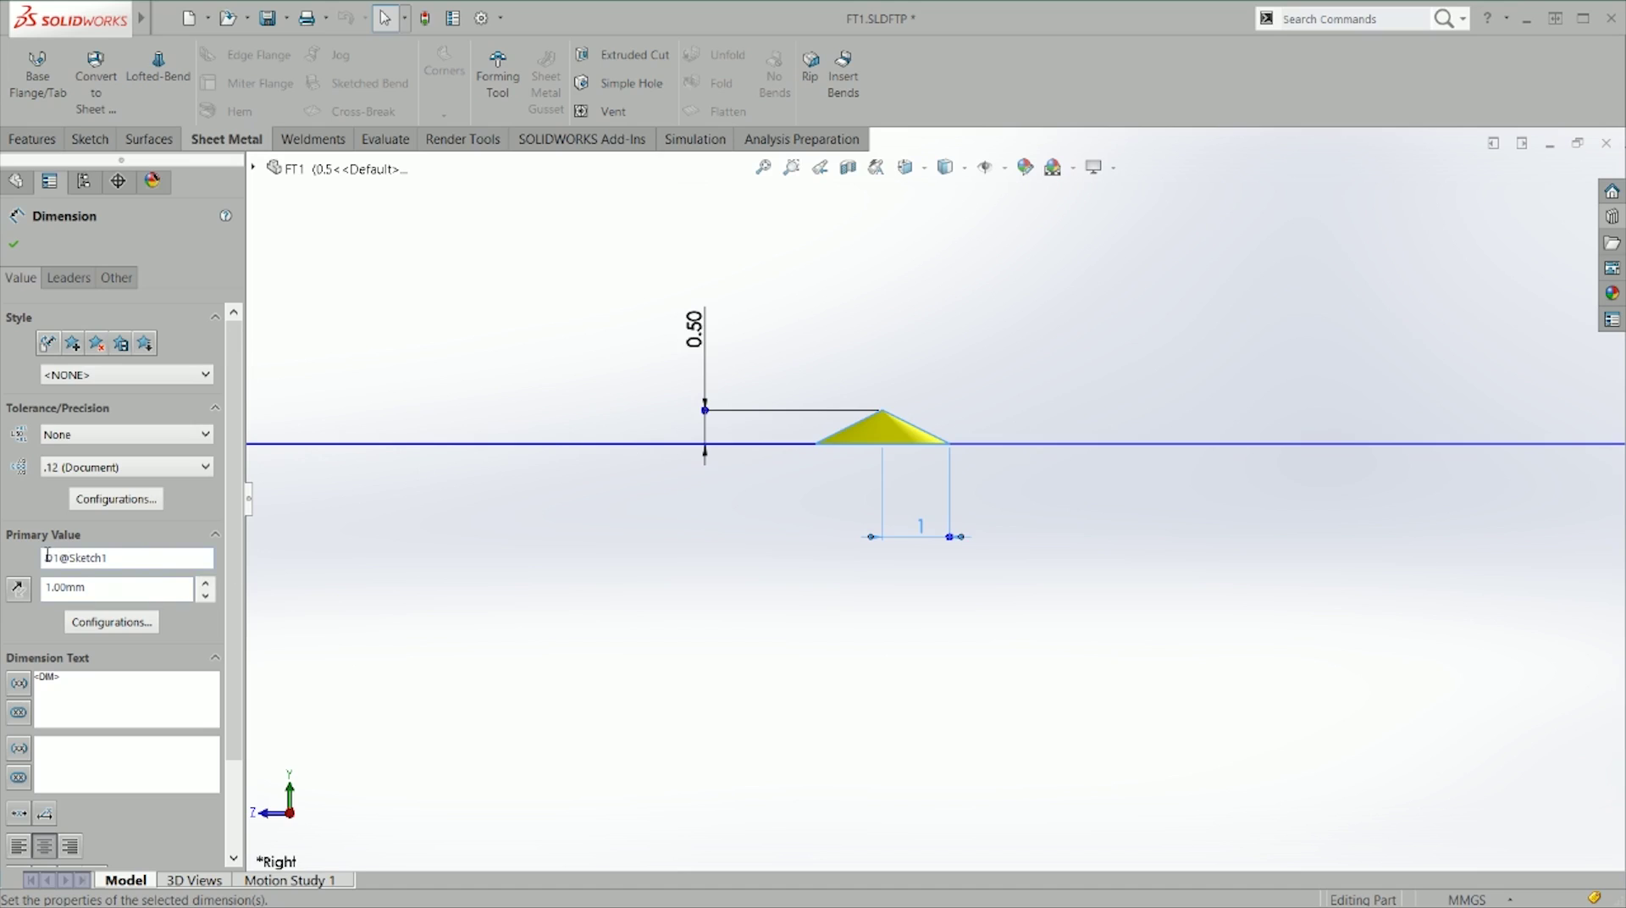
left_click_drag(58, 557, 118, 558)
left_click(686, 466)
Step: Close the FT1 forming tool, saving all modified documents
key("ctrl+7")
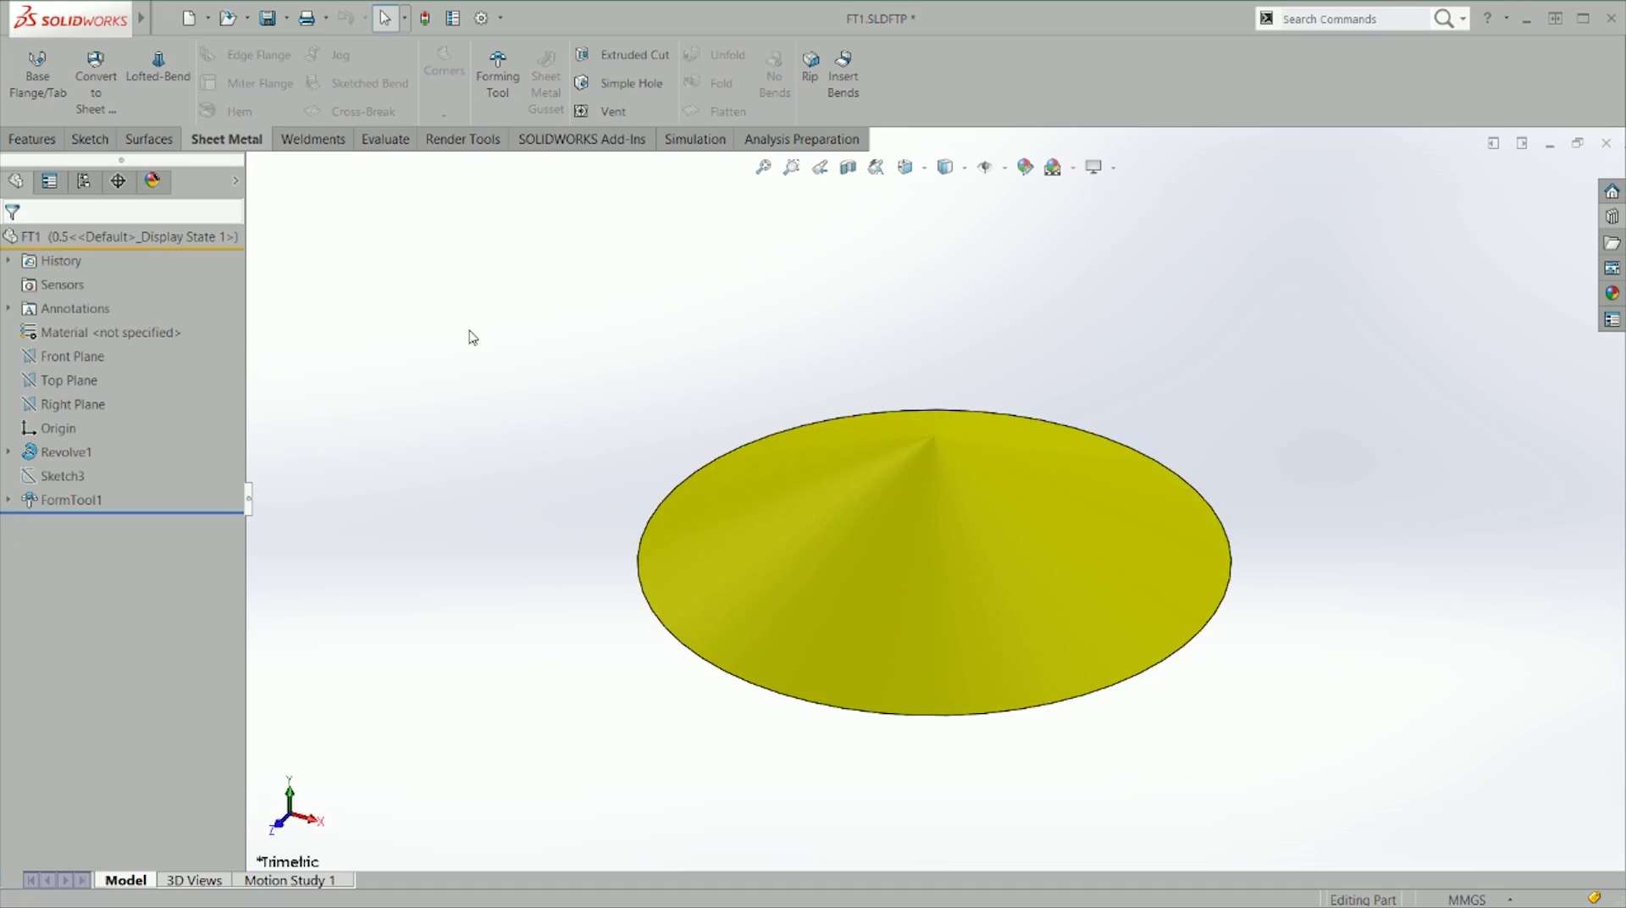
key("ctrl+w")
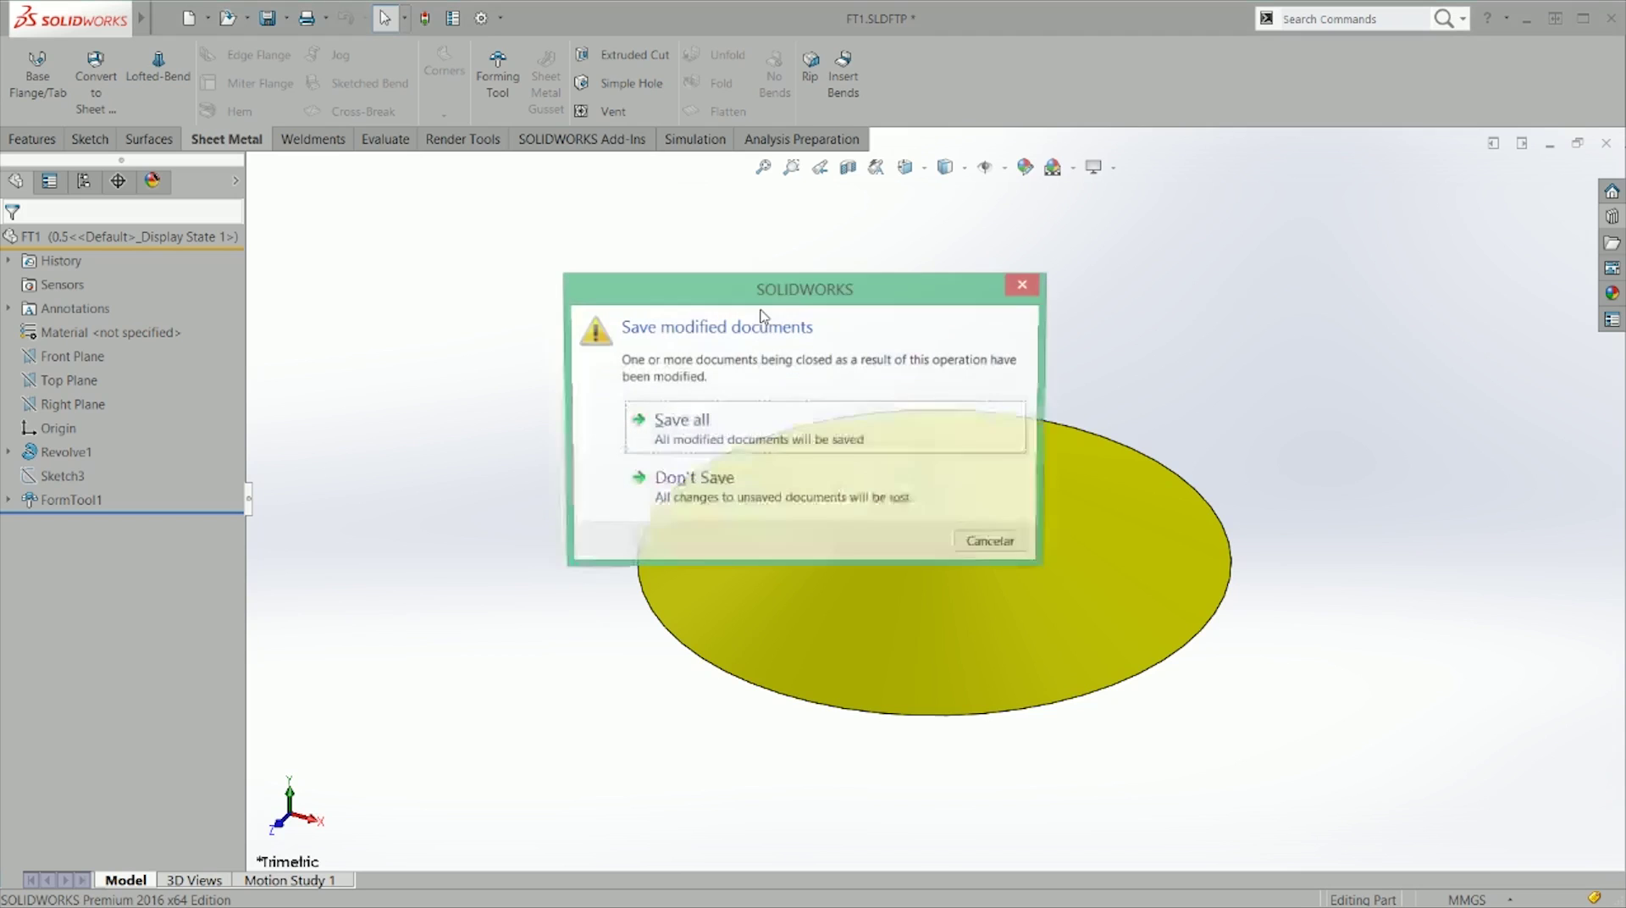
left_click(748, 442)
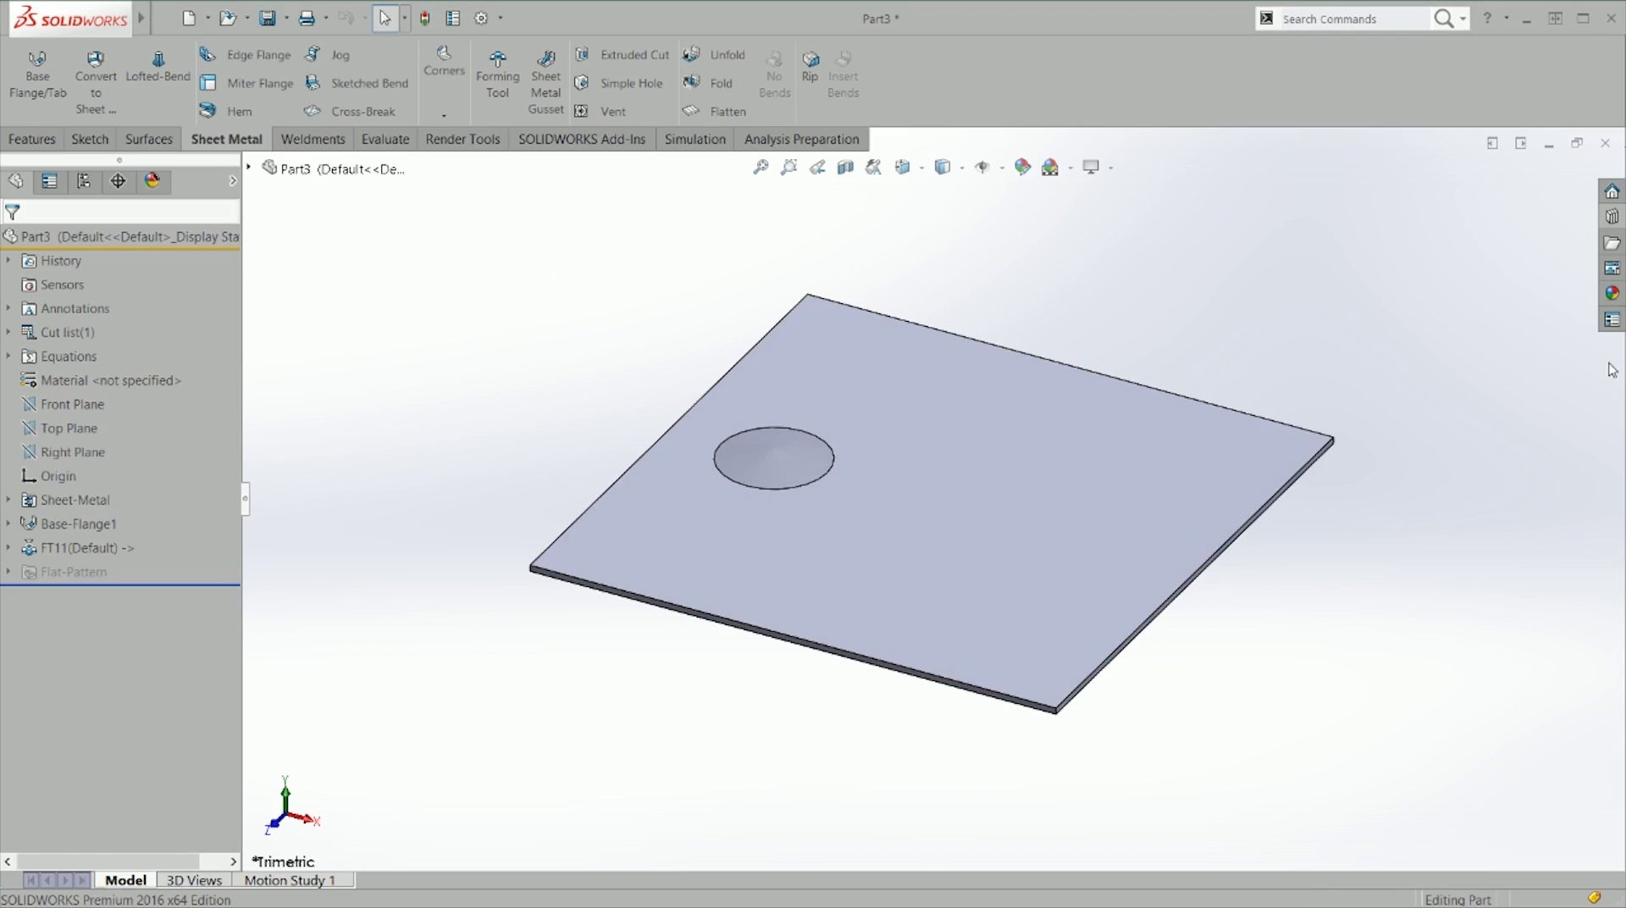
Step: Place the FT1 forming tool from the Design Library on the plate's top face near the existing cone, using configuration 0.5
left_click(1612, 217)
left_click_drag(1393, 360, 854, 543)
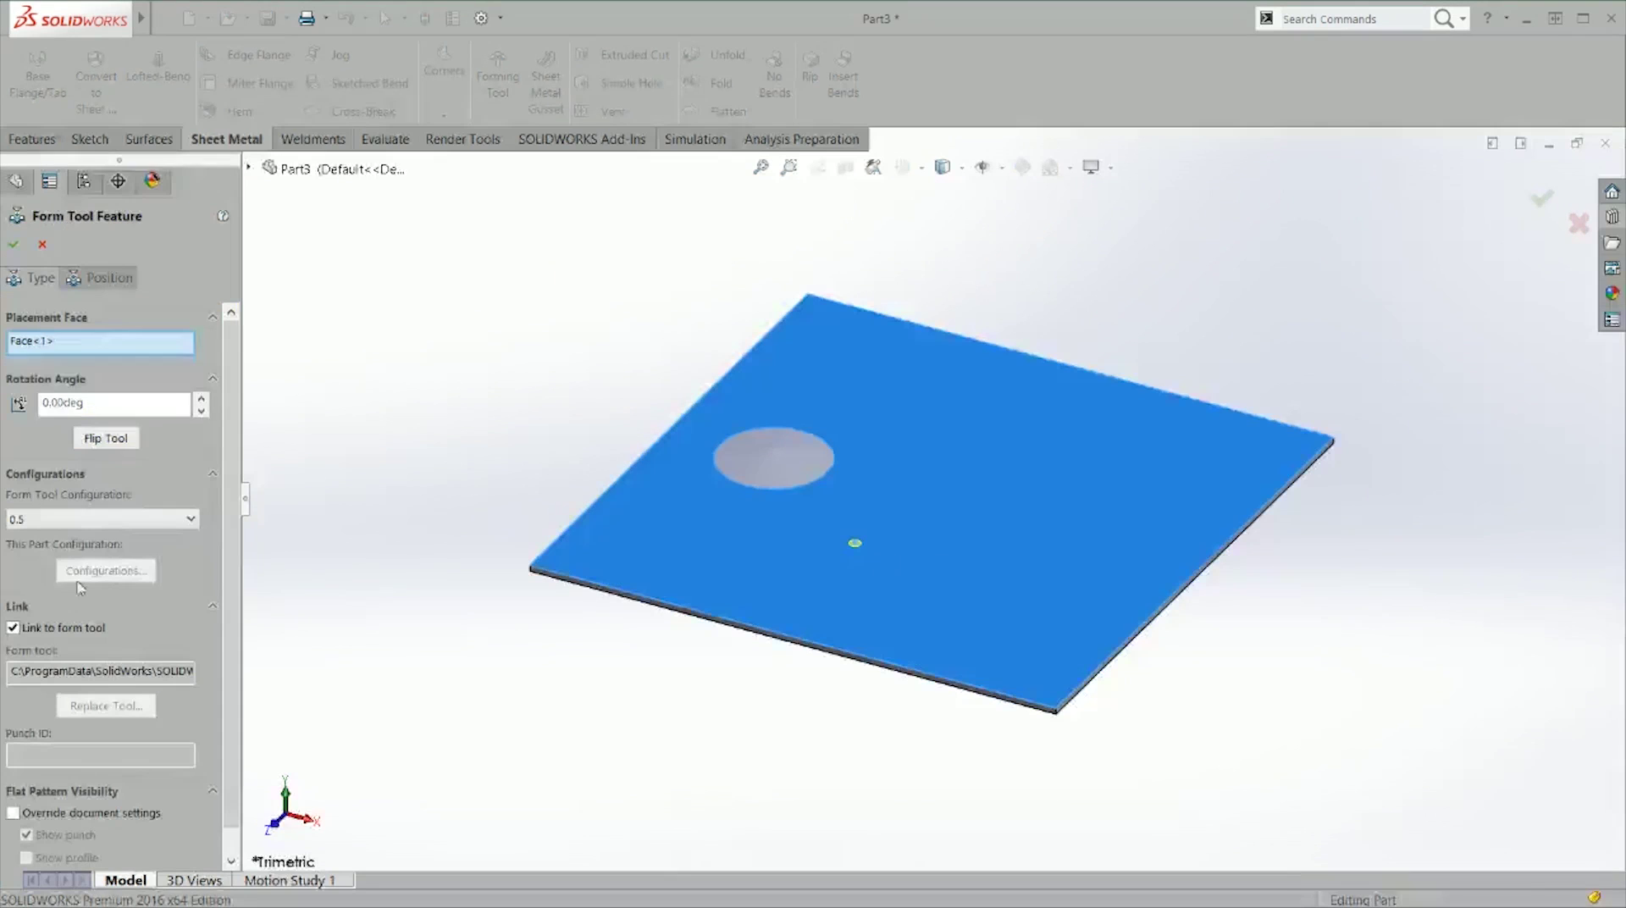
left_click(93, 518)
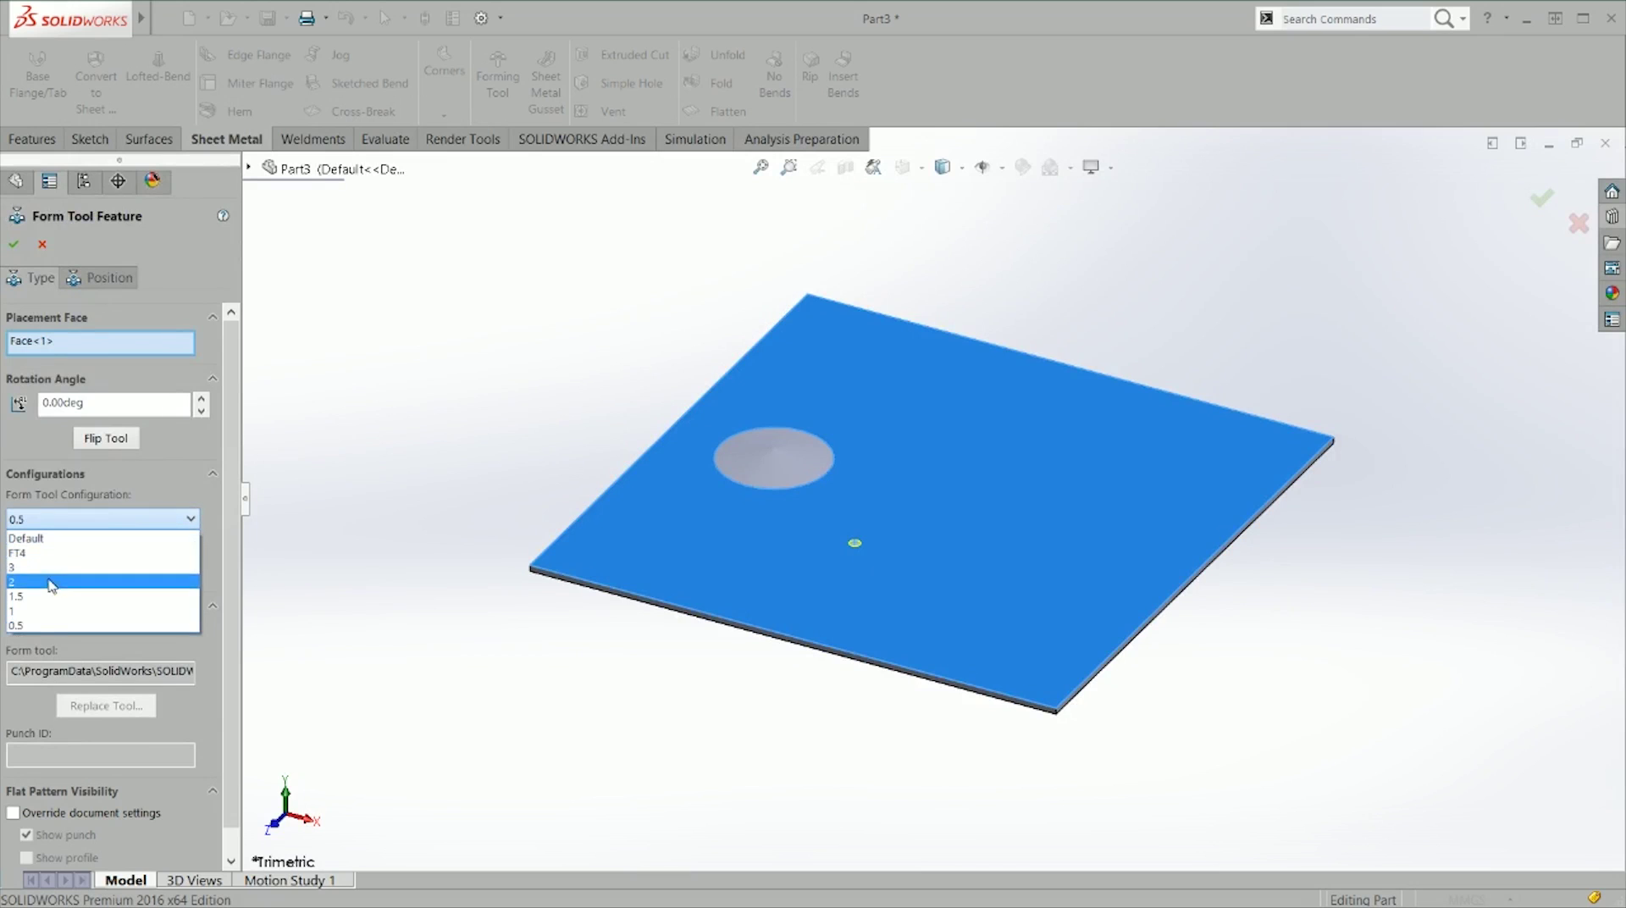
left_click(33, 624)
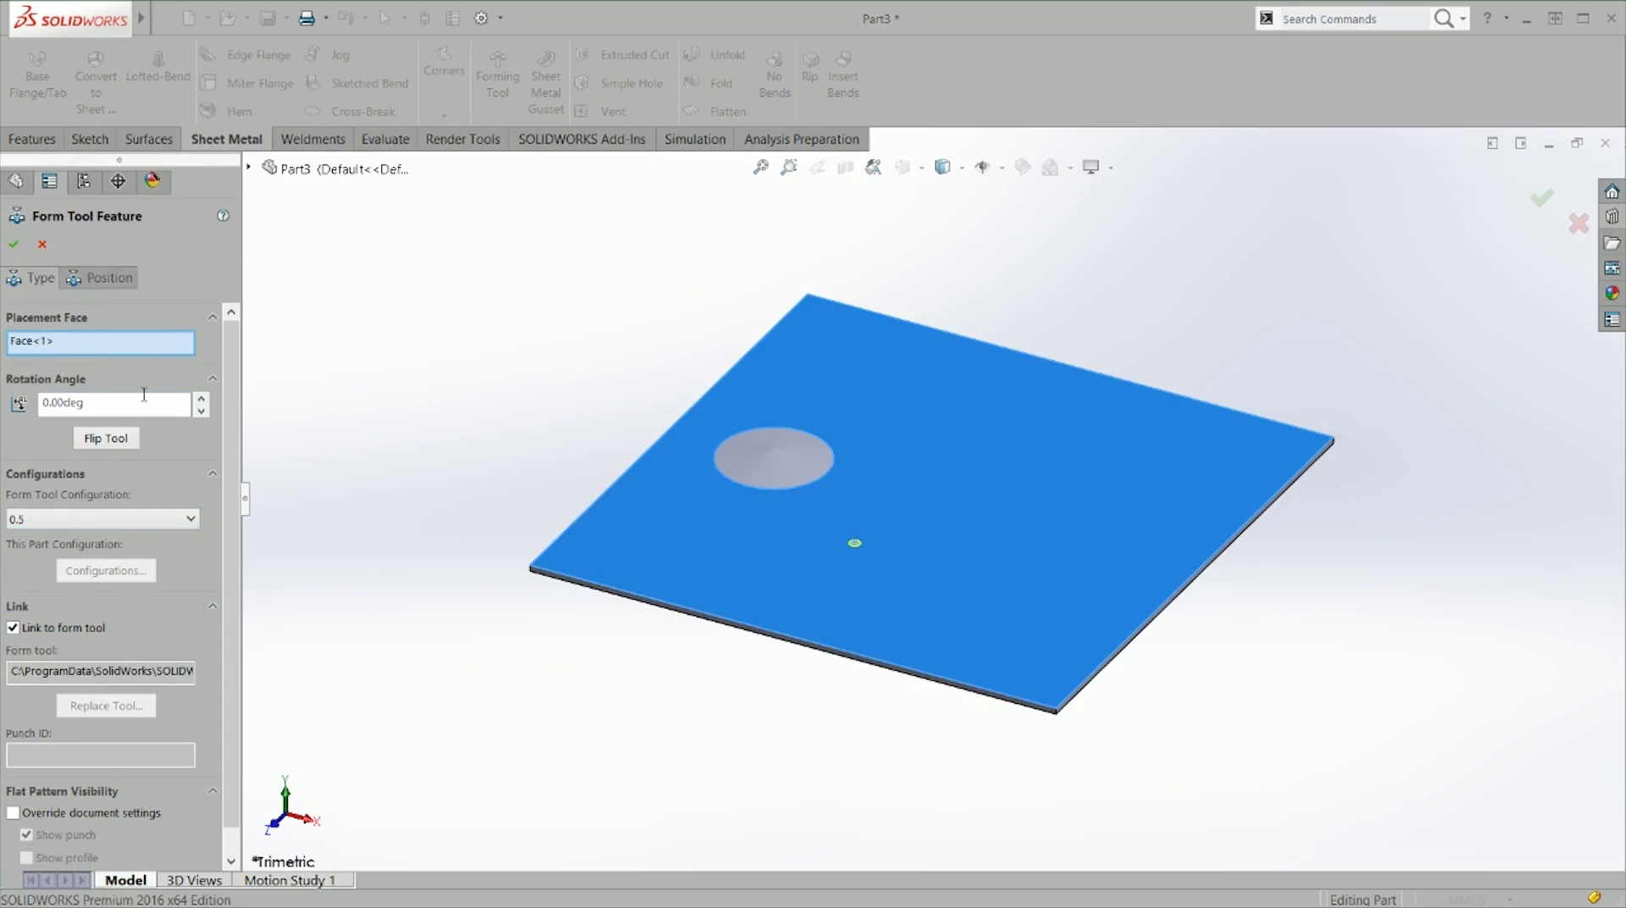
left_click(110, 279)
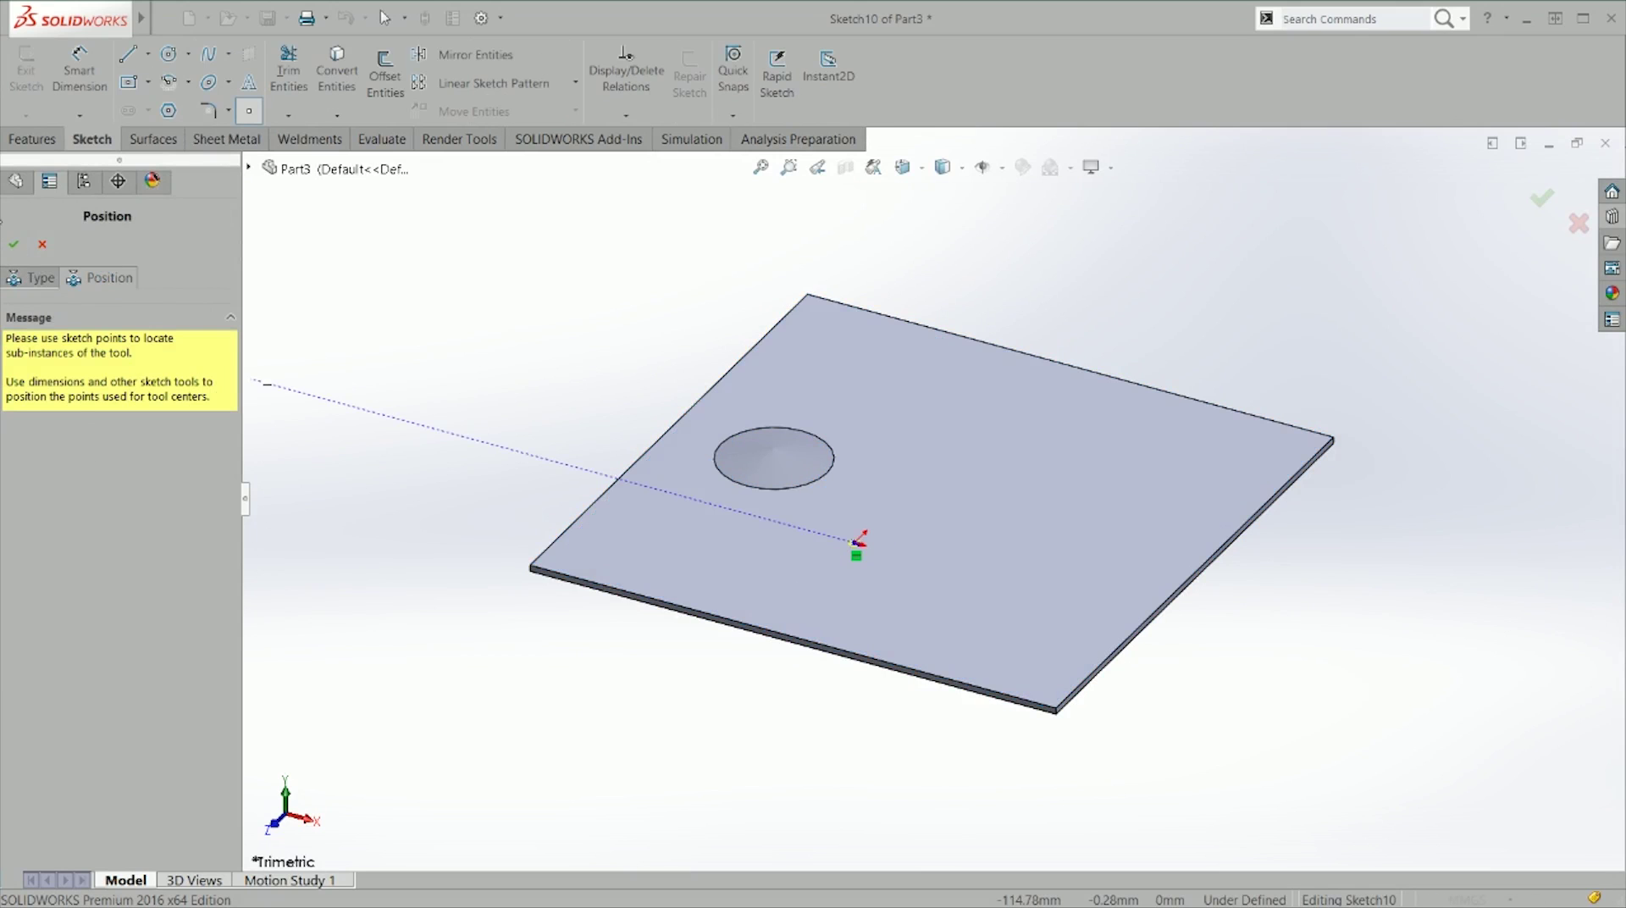
left_click(14, 278)
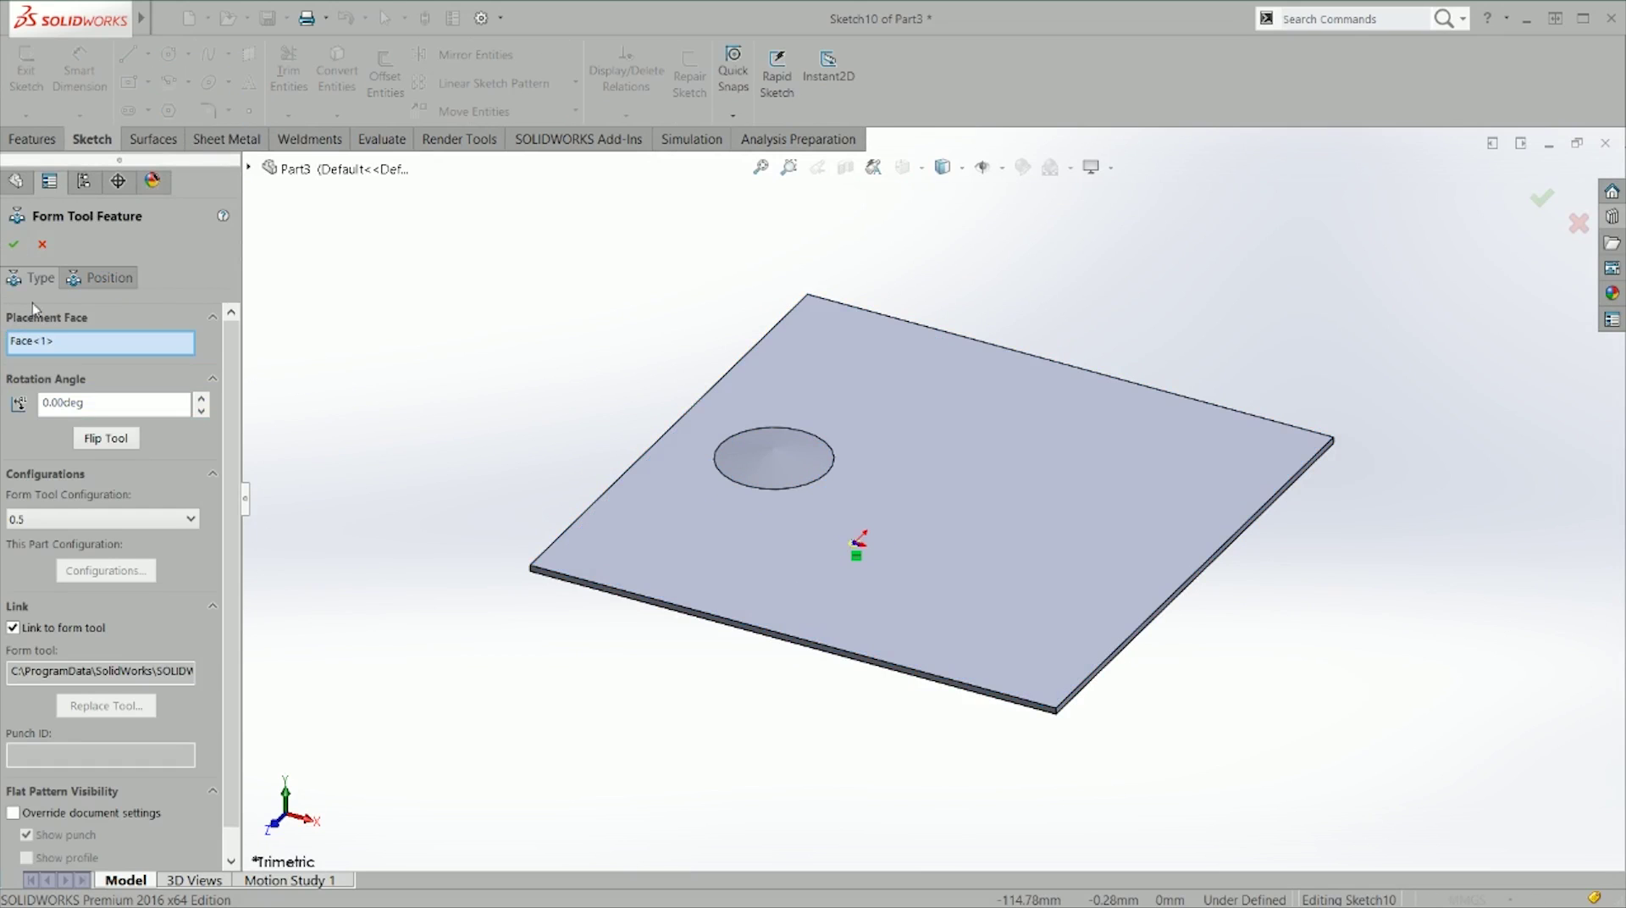
scroll(847, 542, "down", 5)
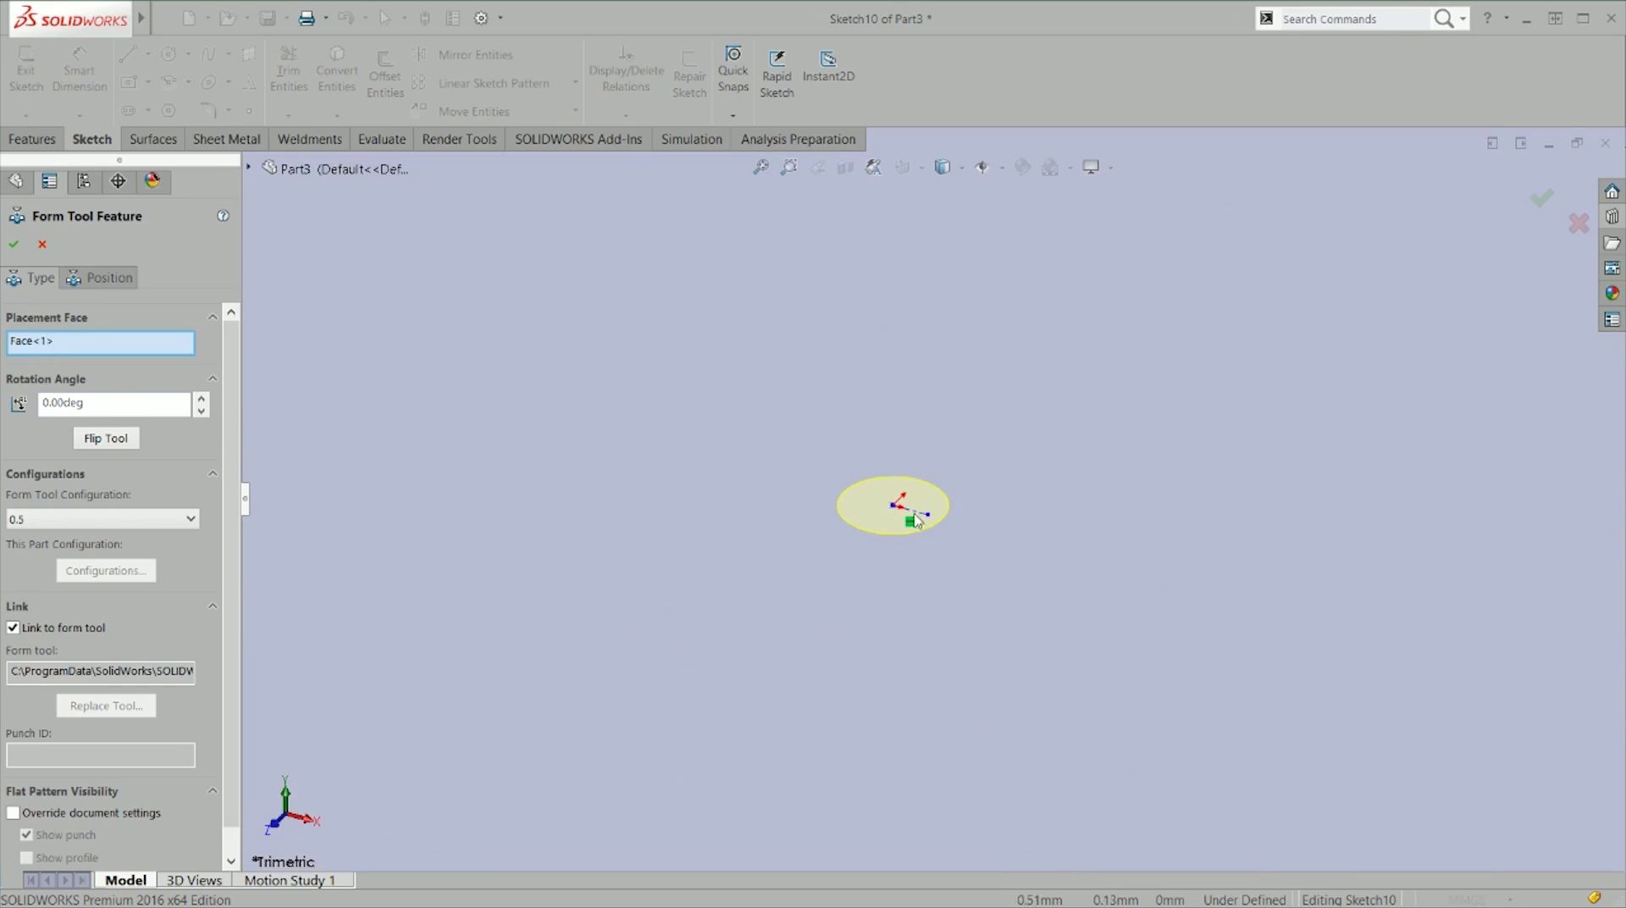
left_click(13, 244)
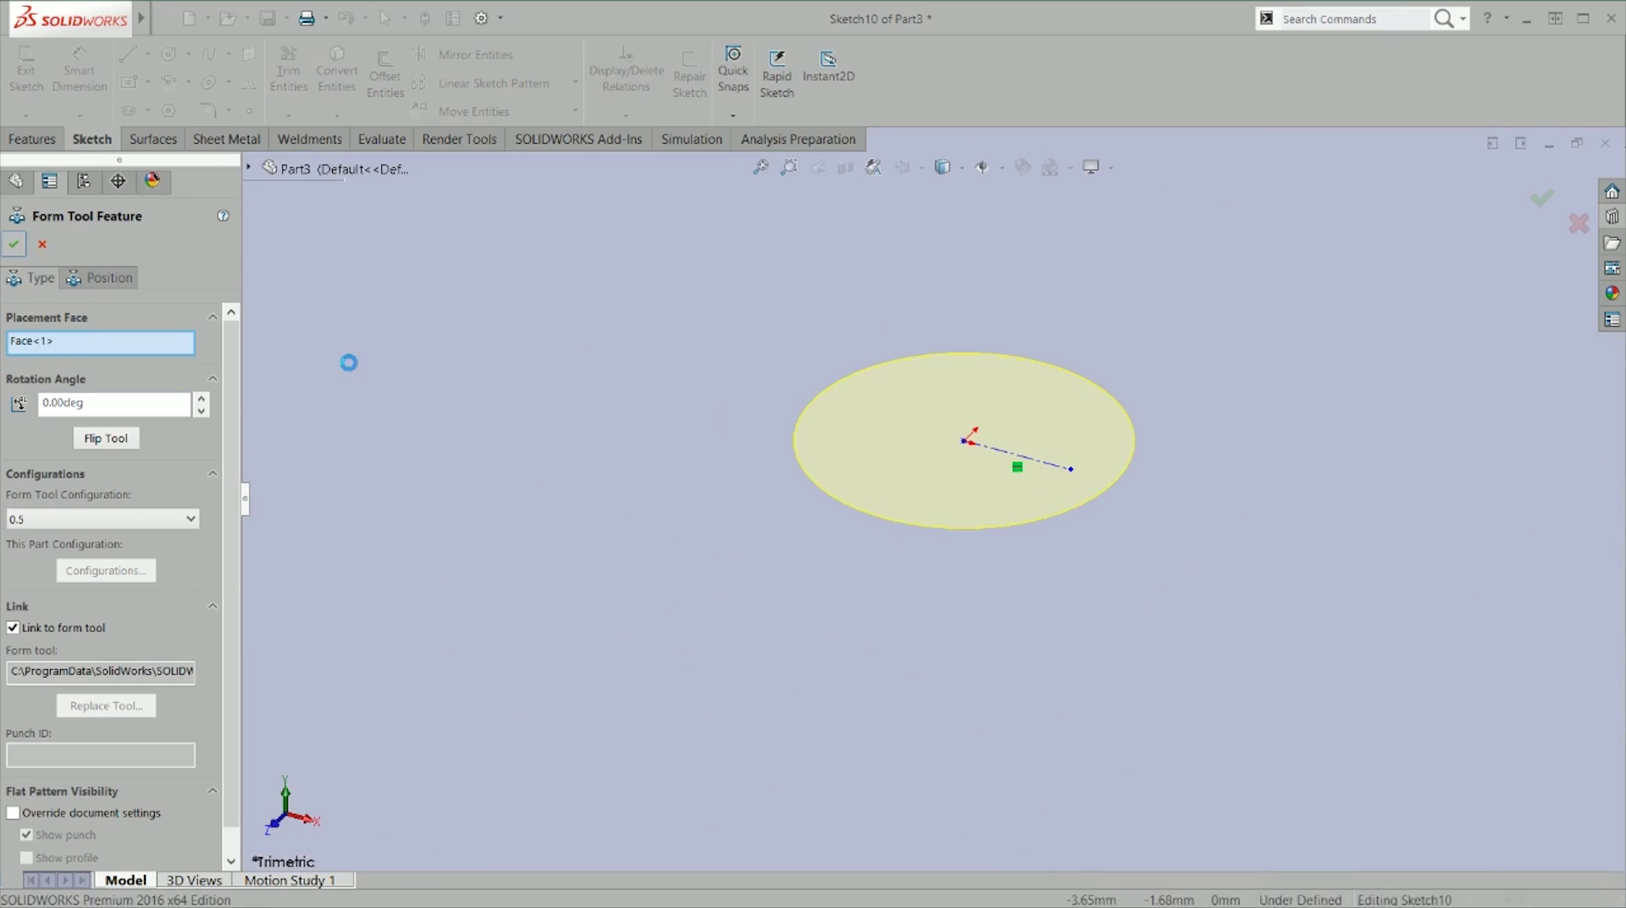
Step: Switch the small FT1 form on the plate to configuration 1.5, accepting that its profile sketch is recreated
scroll(948, 474, "up", 3)
key("ctrl+1")
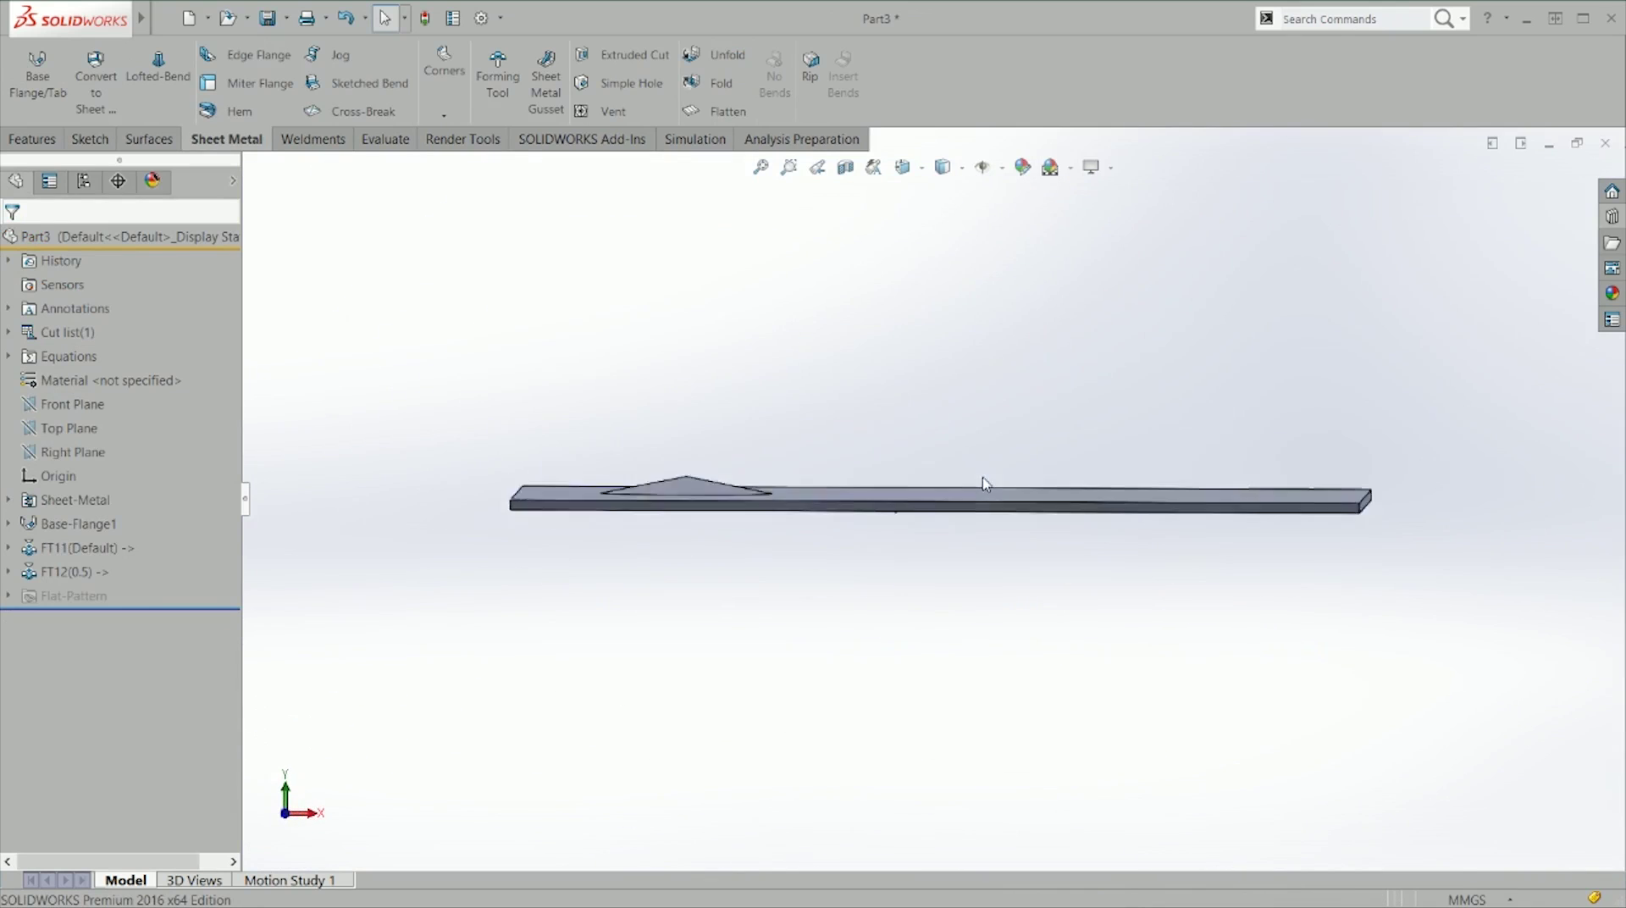
middle_click_drag(921, 505, 913, 383)
left_click(913, 383)
scroll(968, 381, "up", 5)
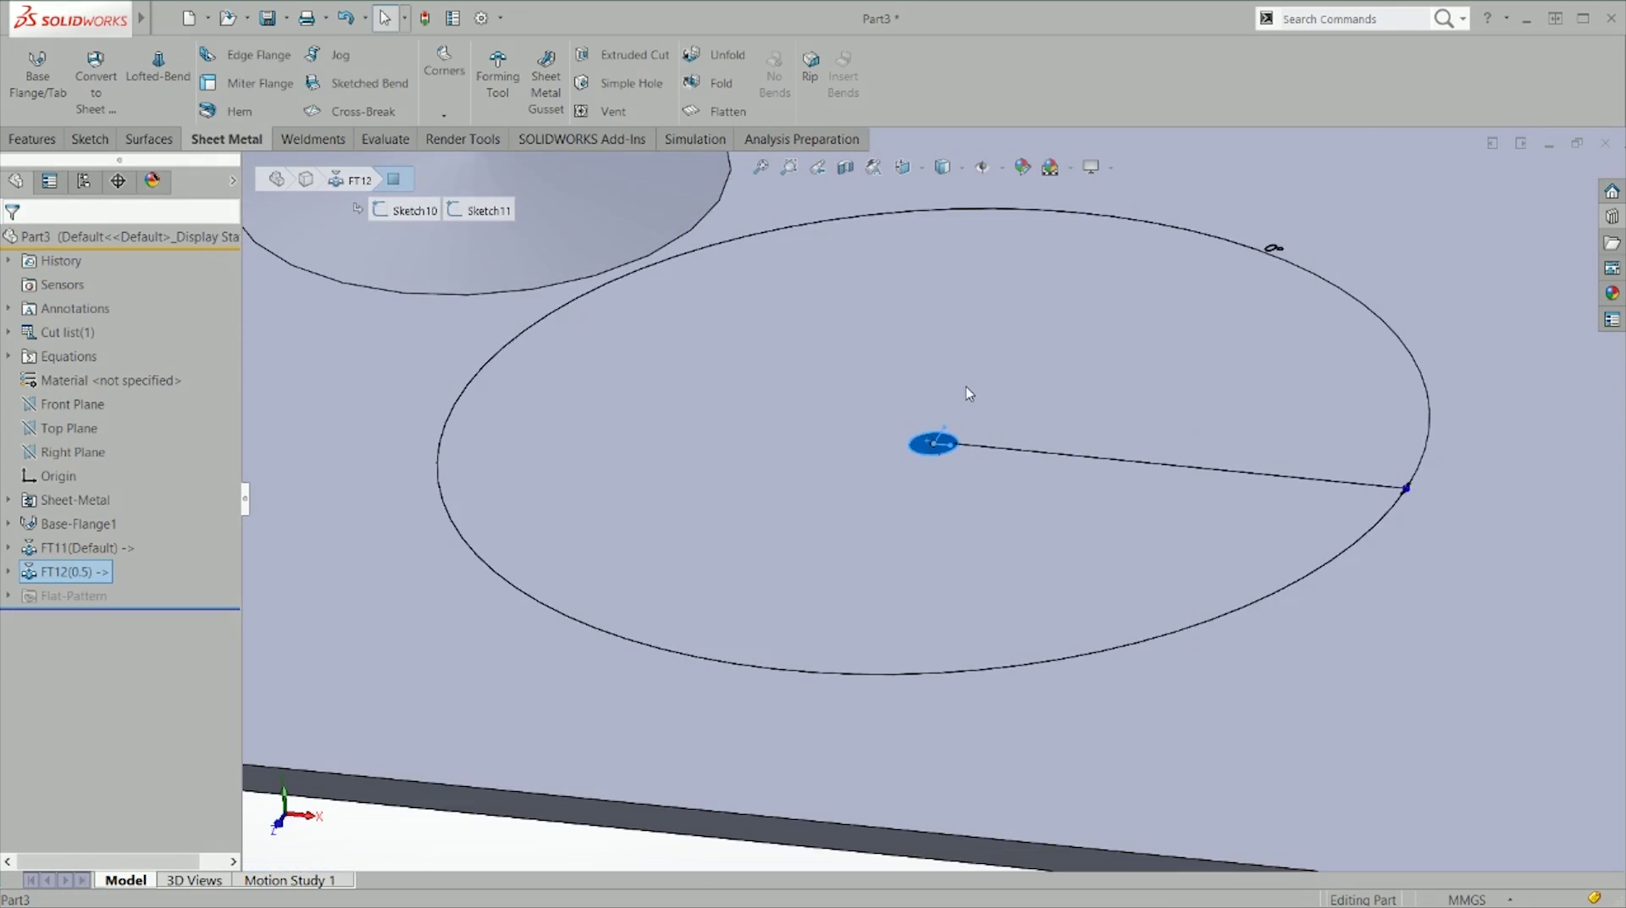
key("Escape")
right_click(96, 574)
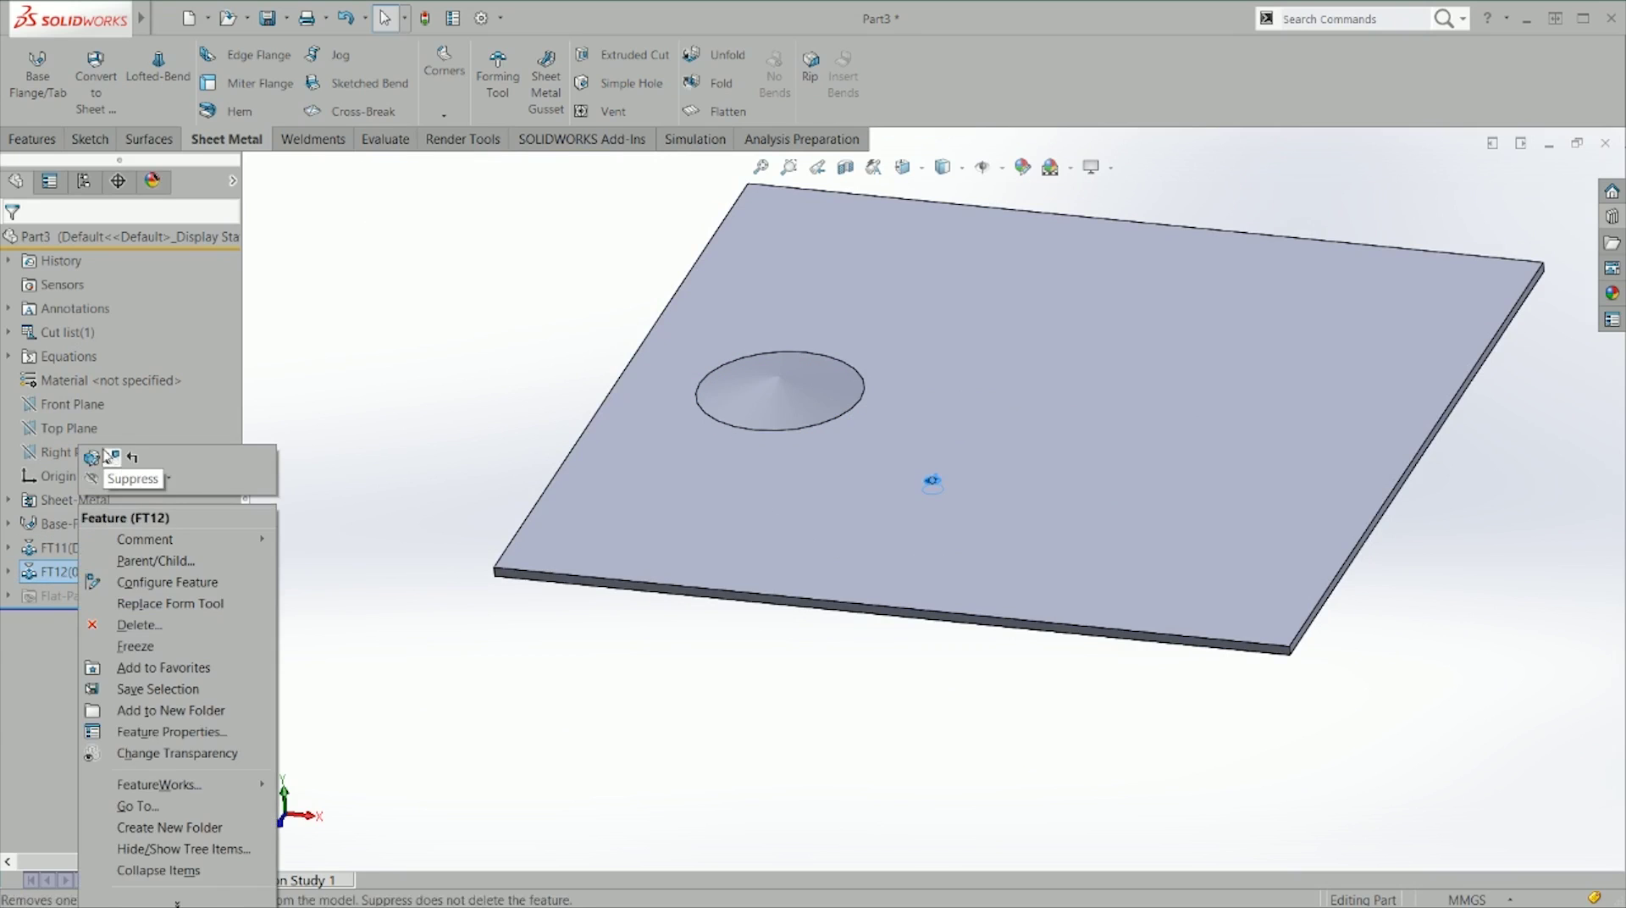
left_click(95, 460)
left_click(147, 523)
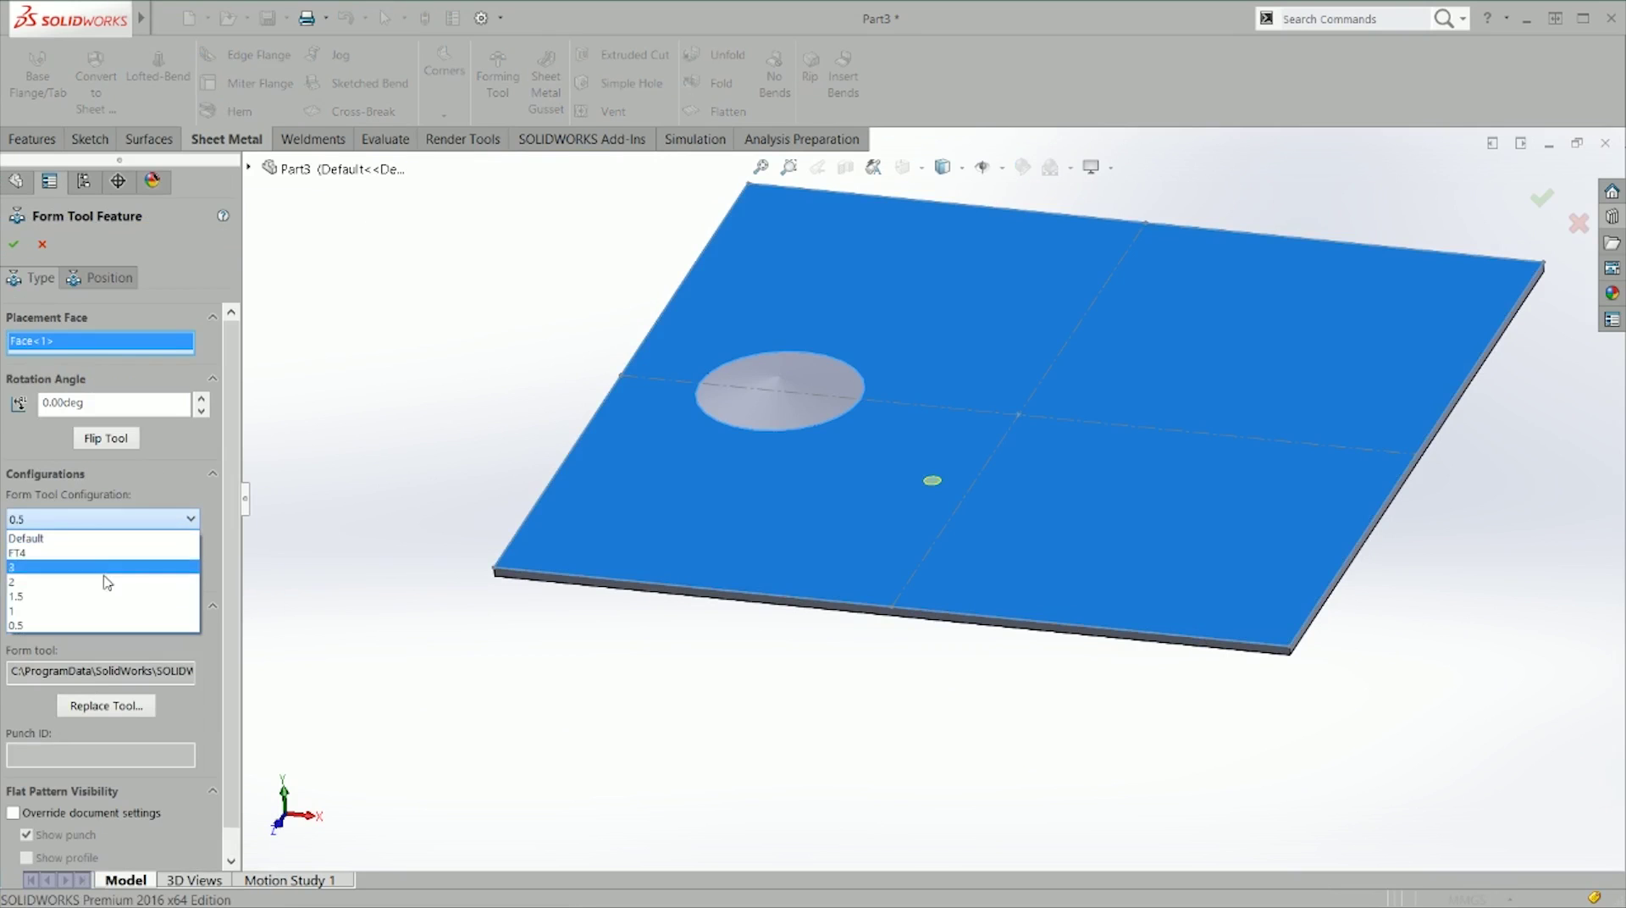
left_click(59, 590)
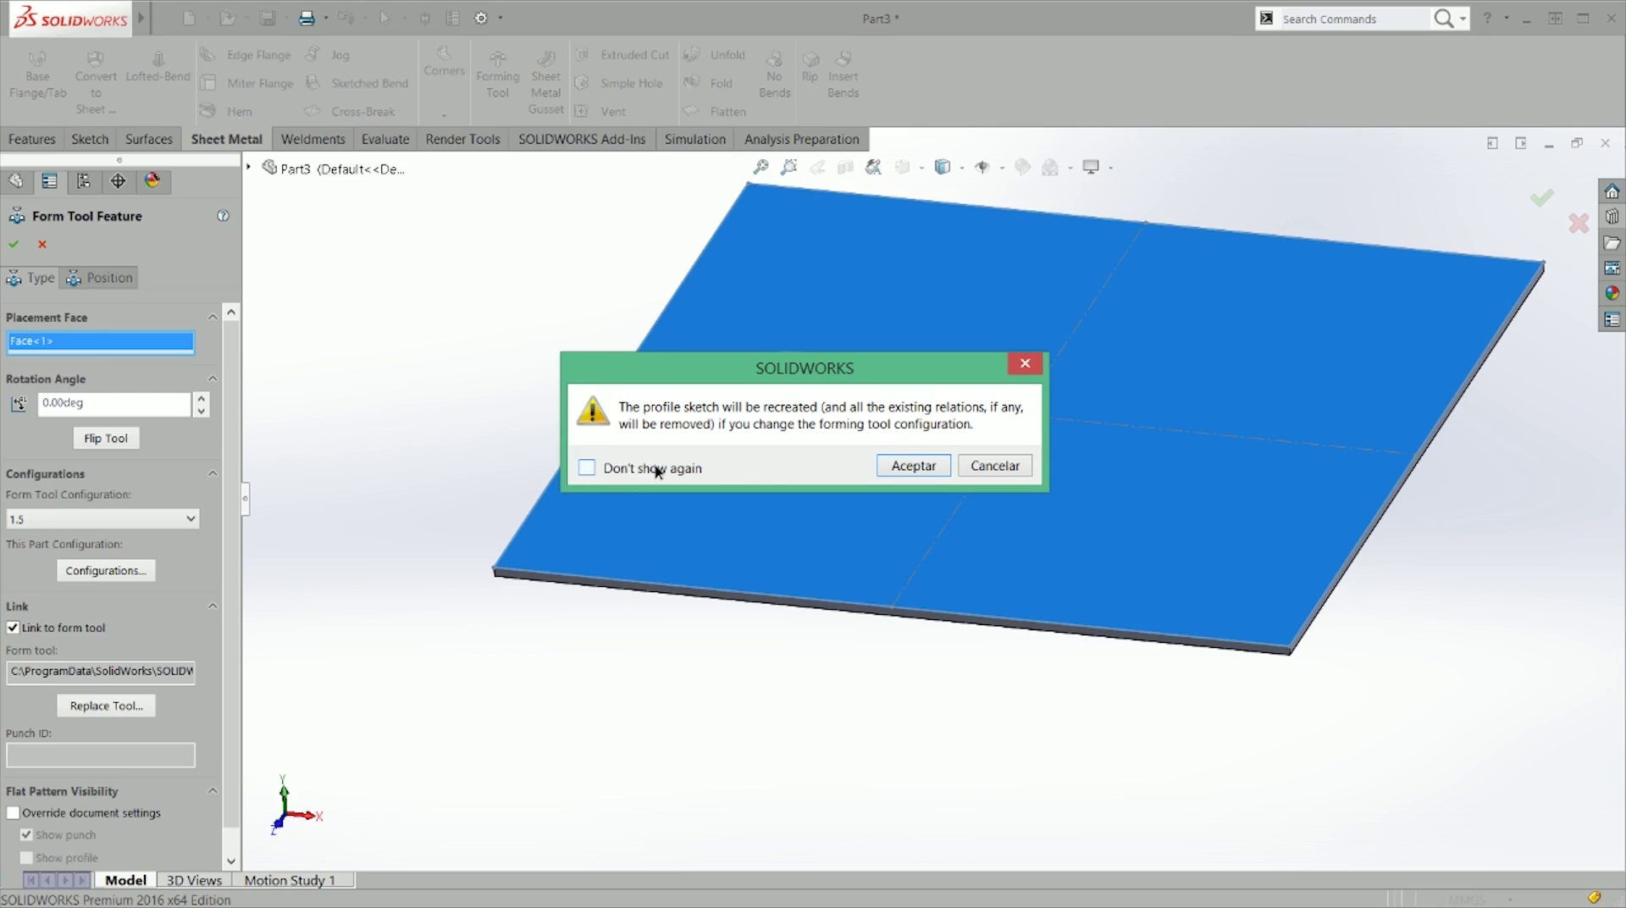
left_click(912, 466)
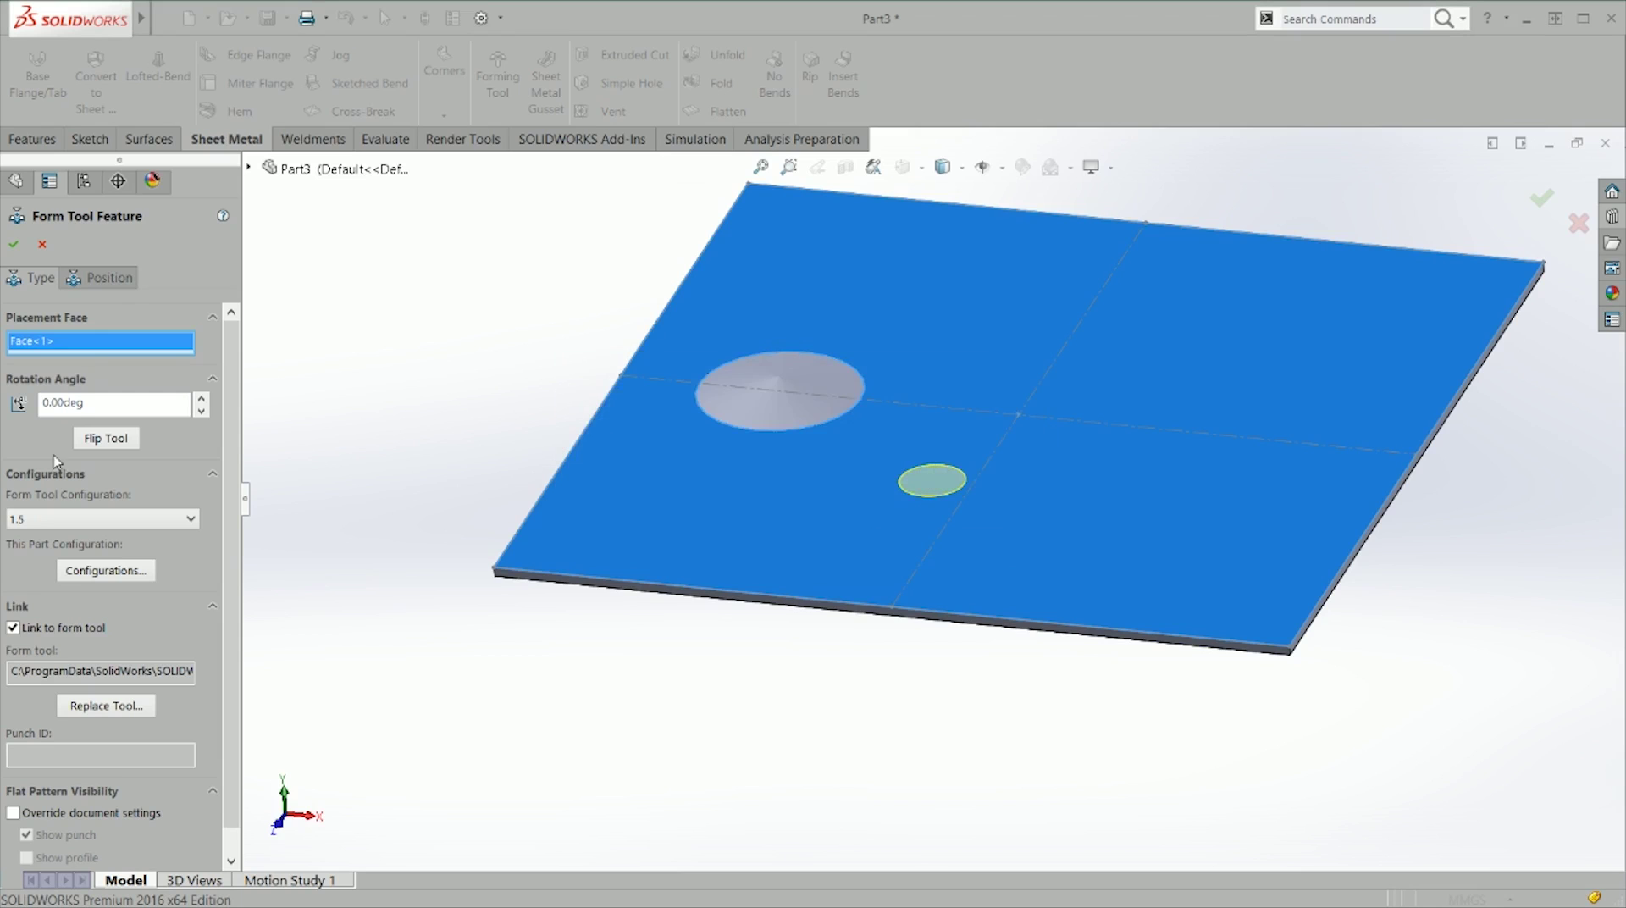
left_click(13, 243)
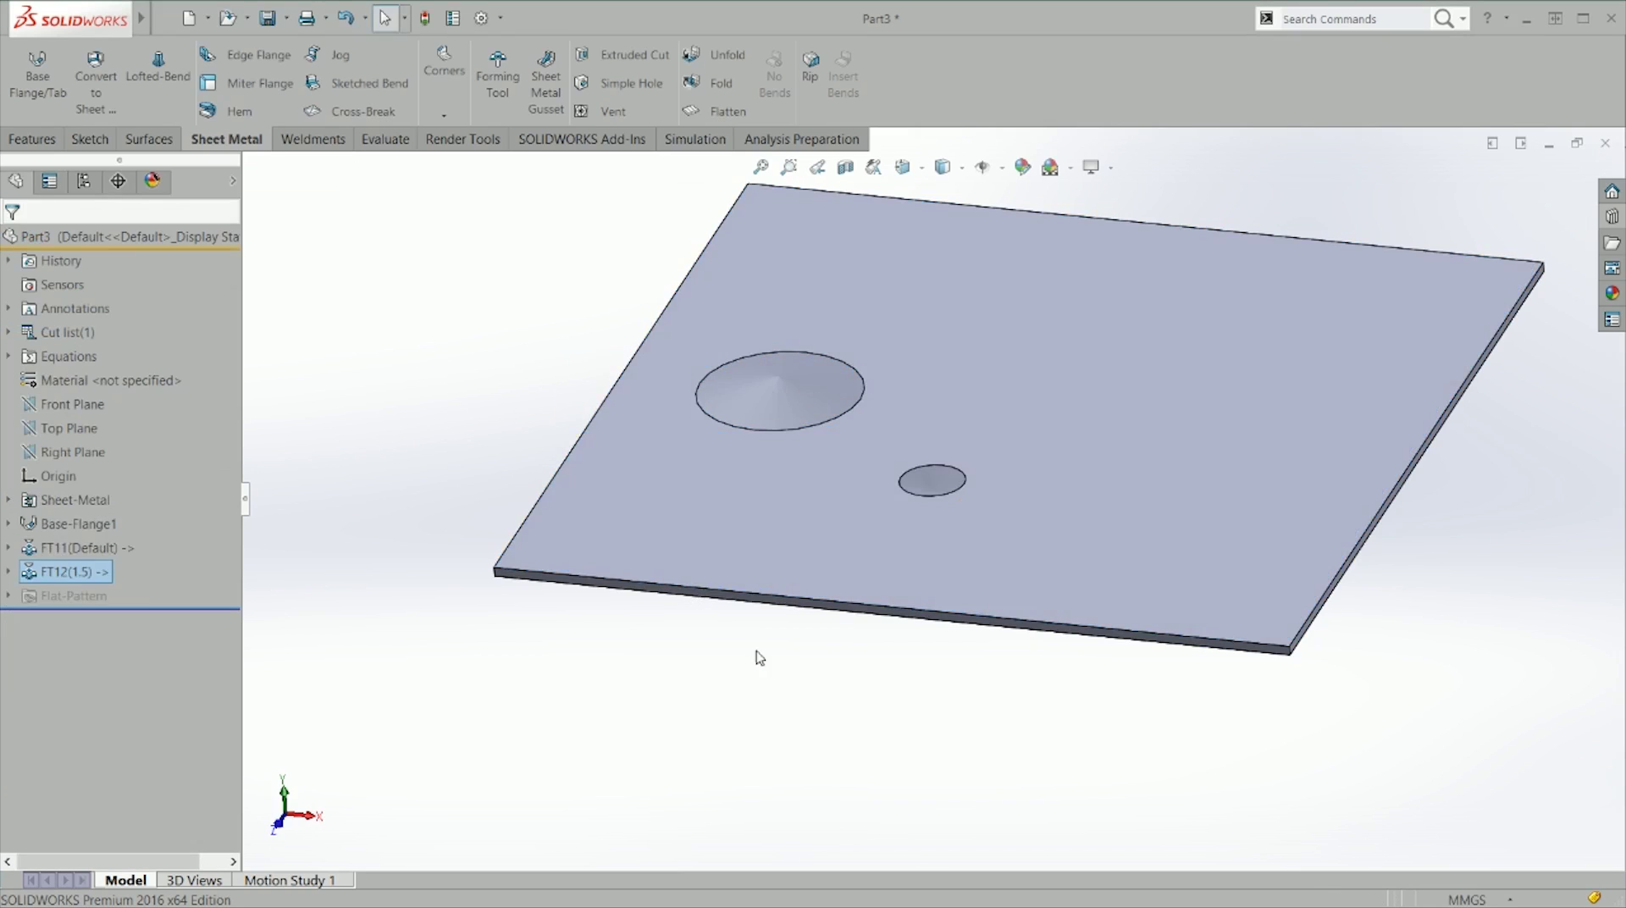
Step: Examine the resized form on the plate up close and from several angles, and restore the trimetric view
middle_click_drag(849, 556, 847, 629)
scroll(935, 511, "down", 4)
left_click(935, 511)
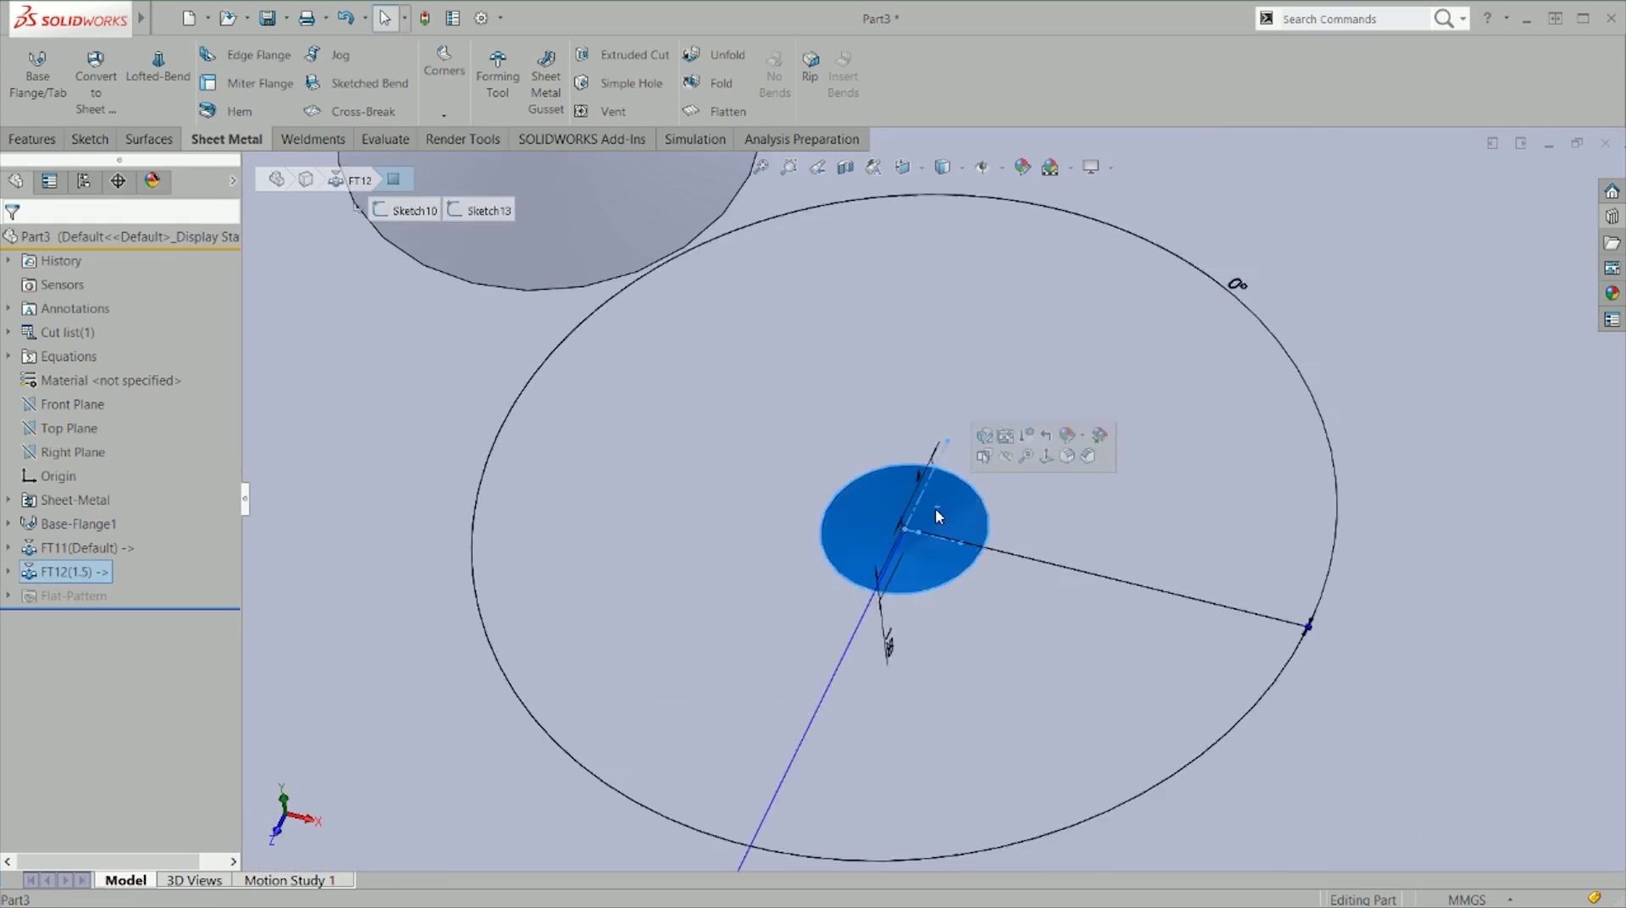
key("ctrl+1")
left_click(935, 583)
middle_click_drag(935, 584, 846, 646)
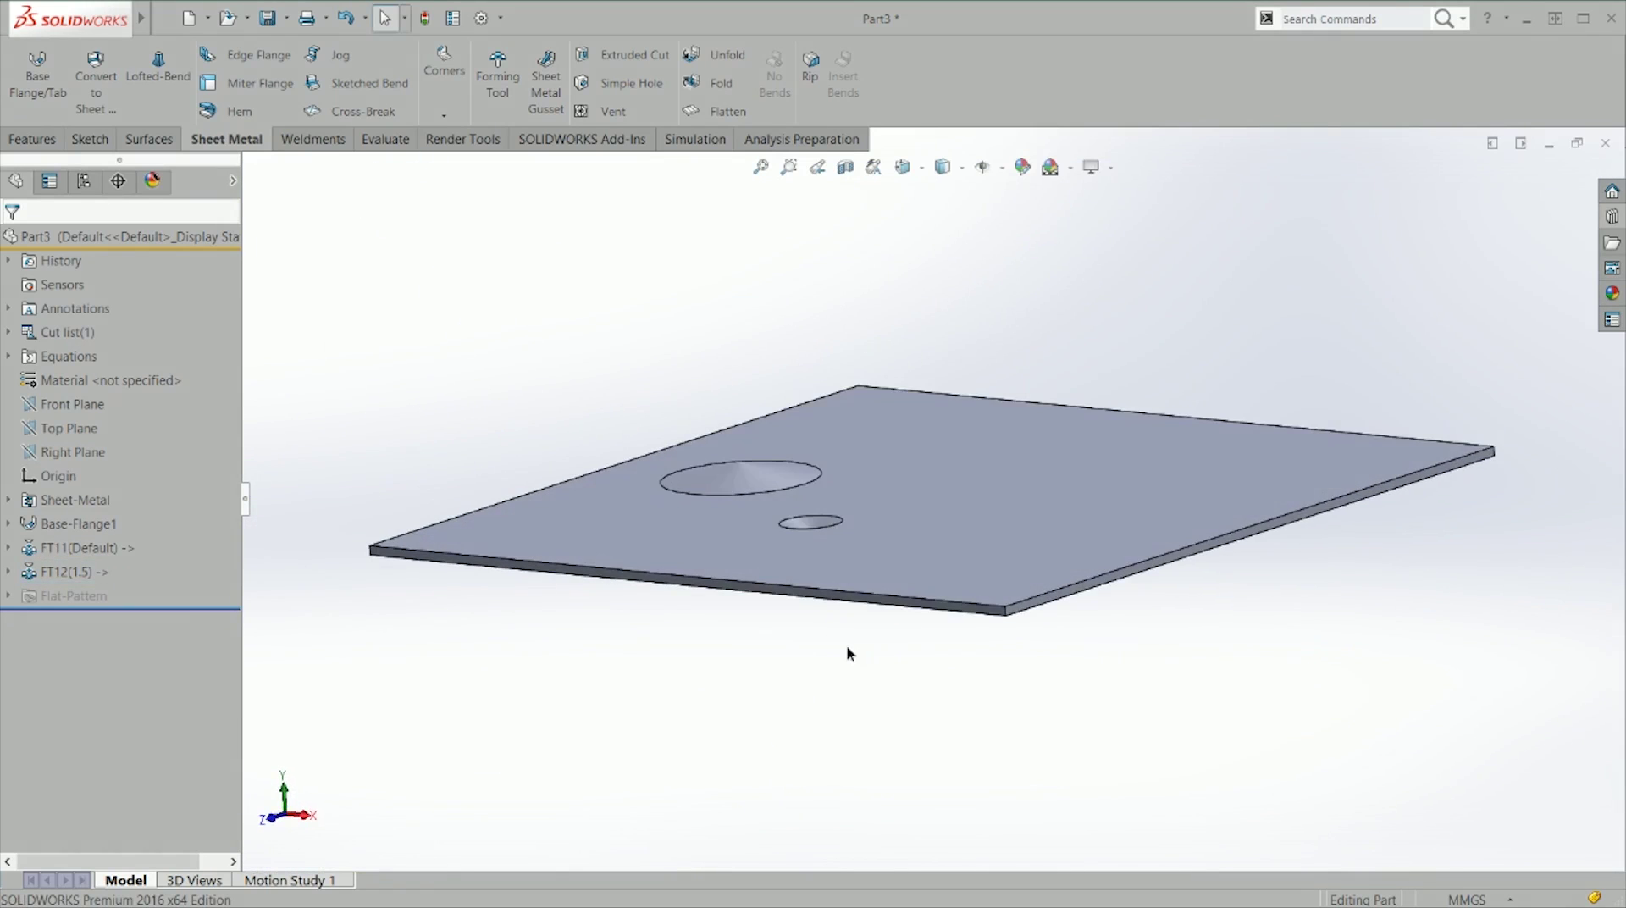
key("ctrl+7")
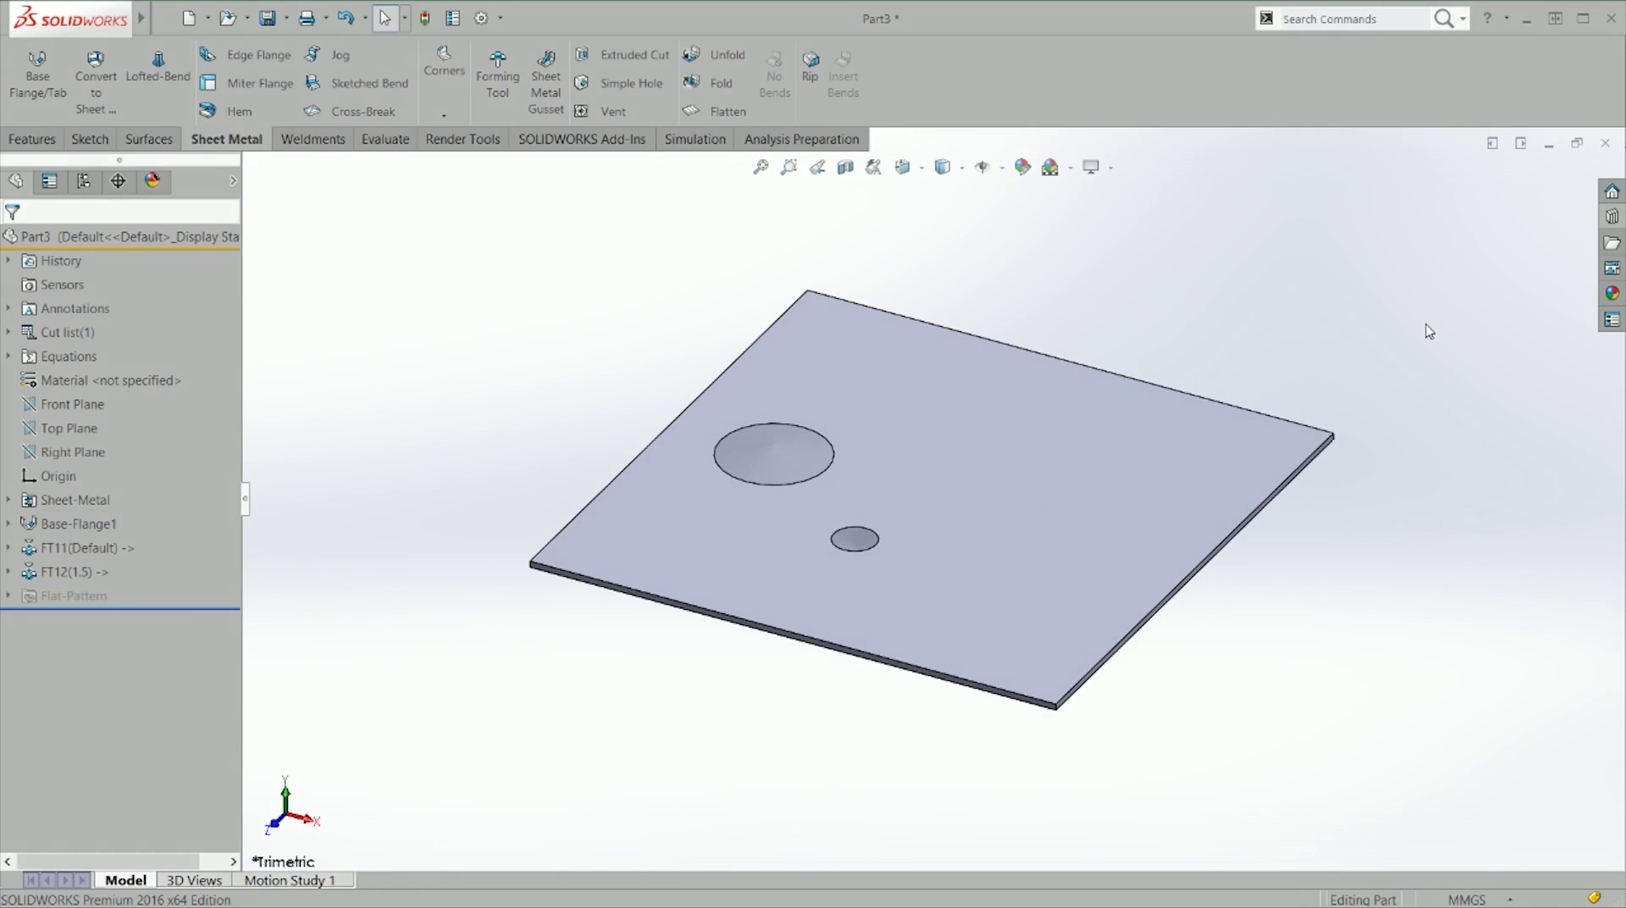
Step: Create a new part and open a sketch on the Right Plane
key("ctrl+n")
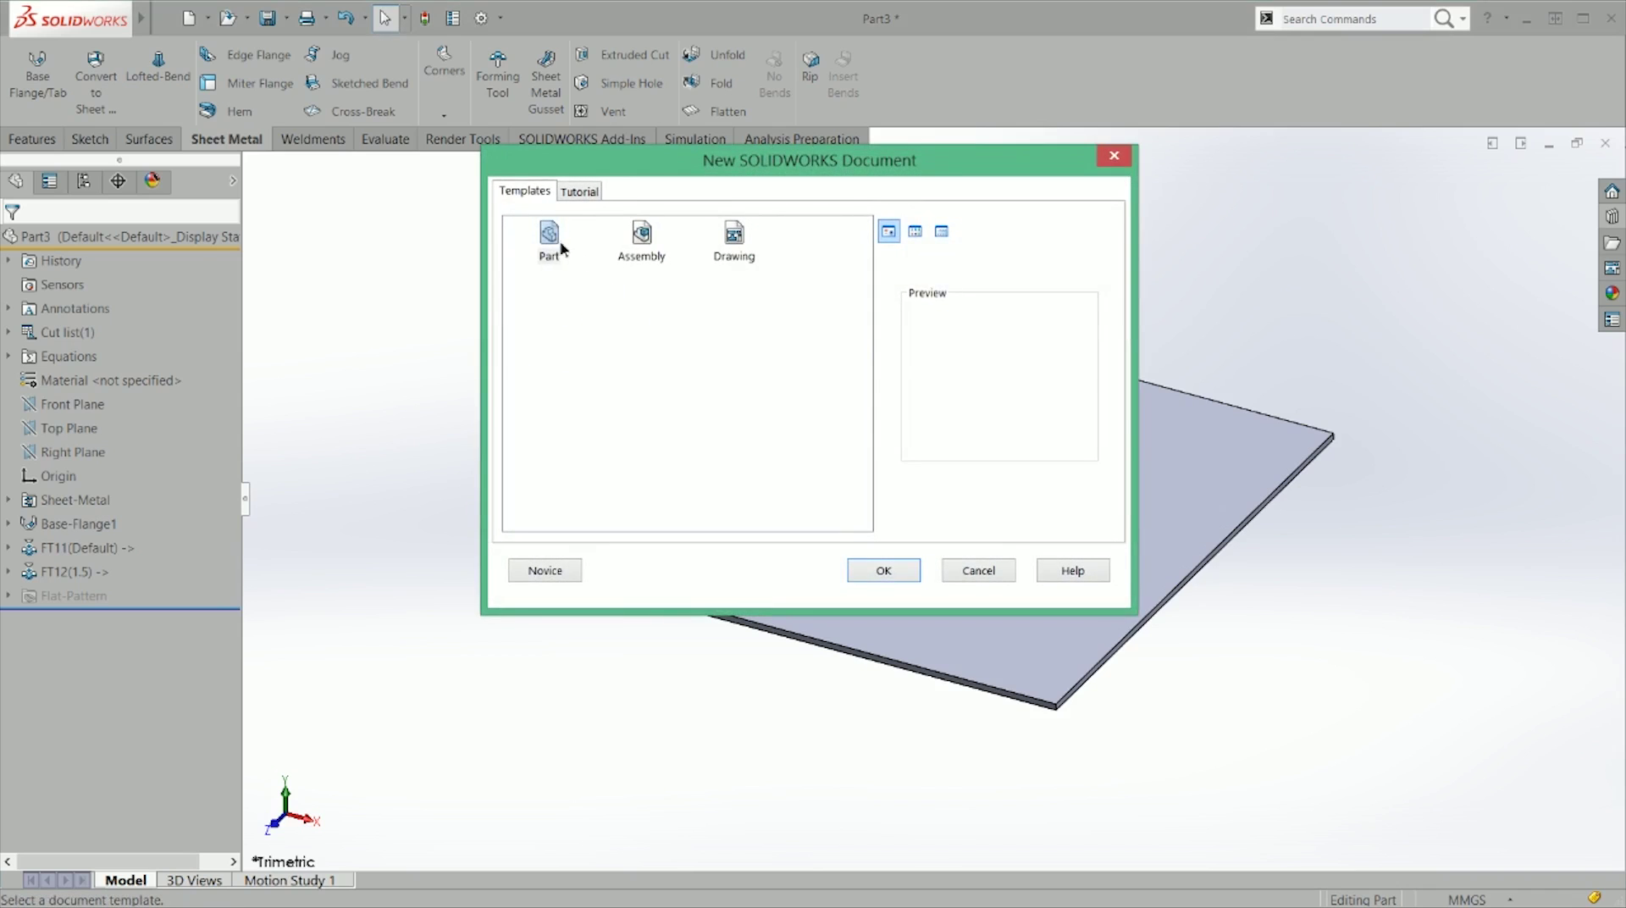
double_click(559, 245)
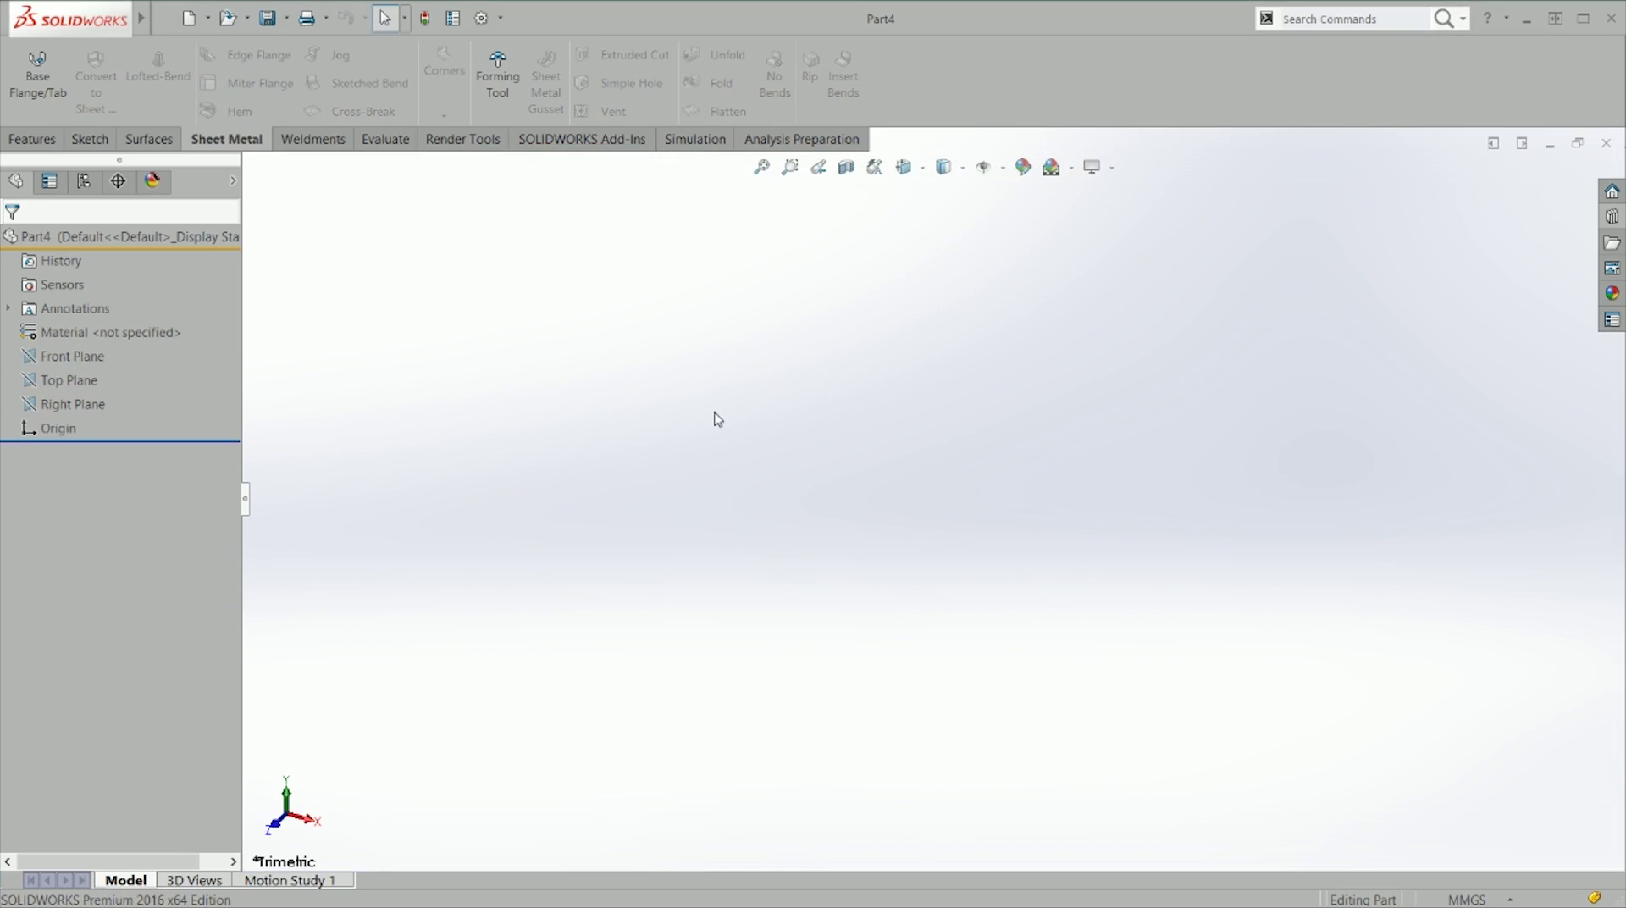
right_click_drag(765, 410, 700, 465)
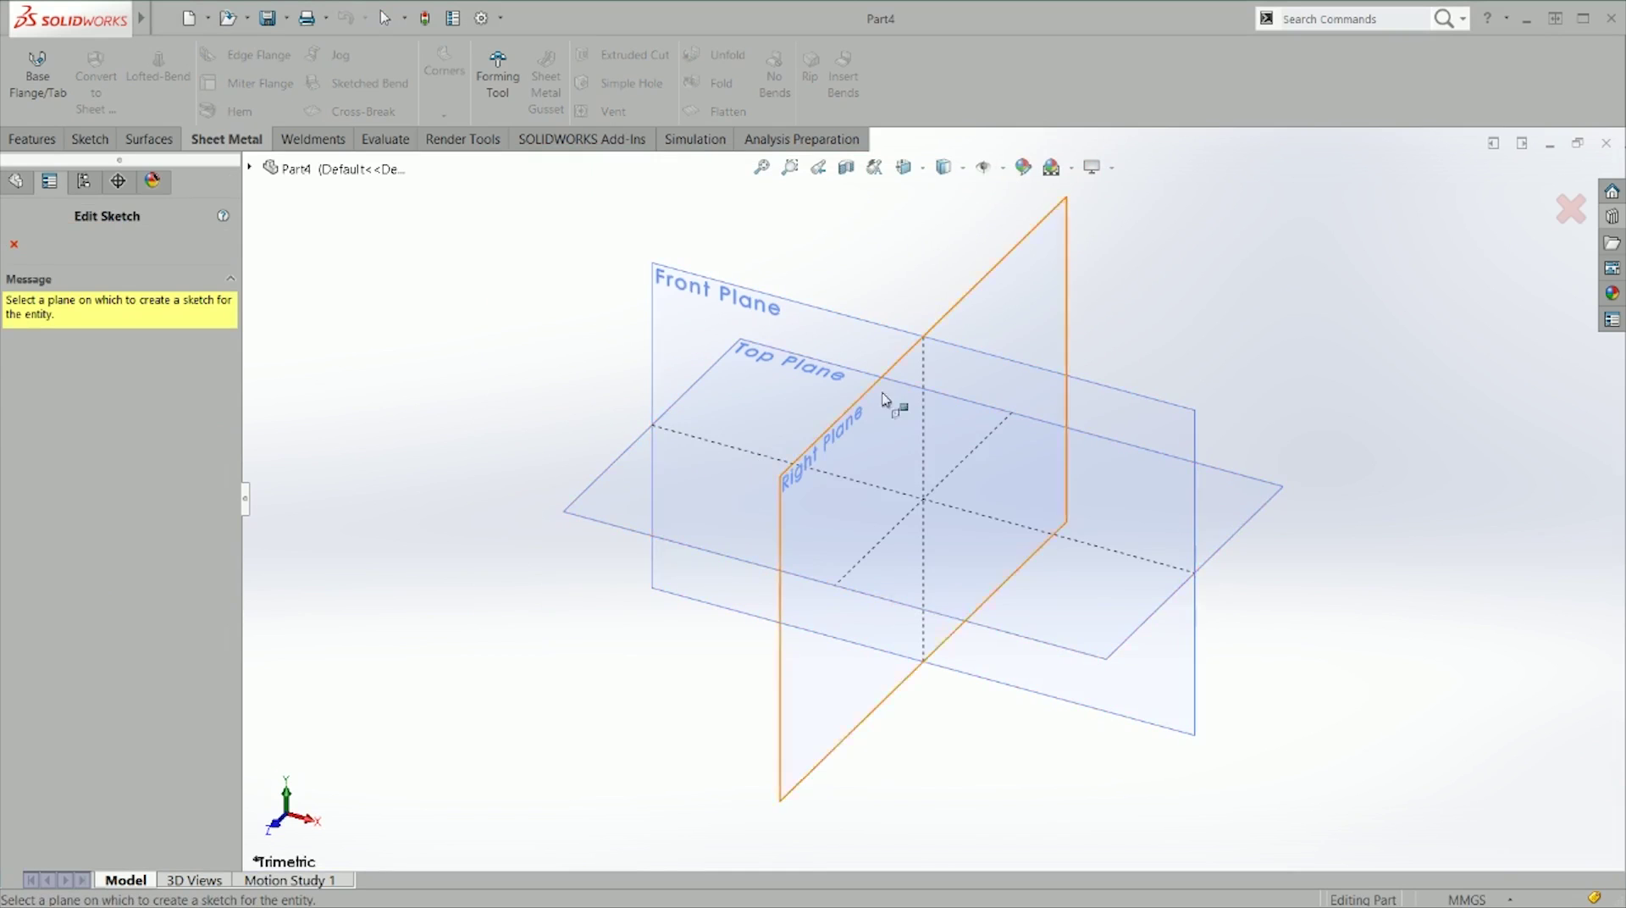
left_click(1033, 335)
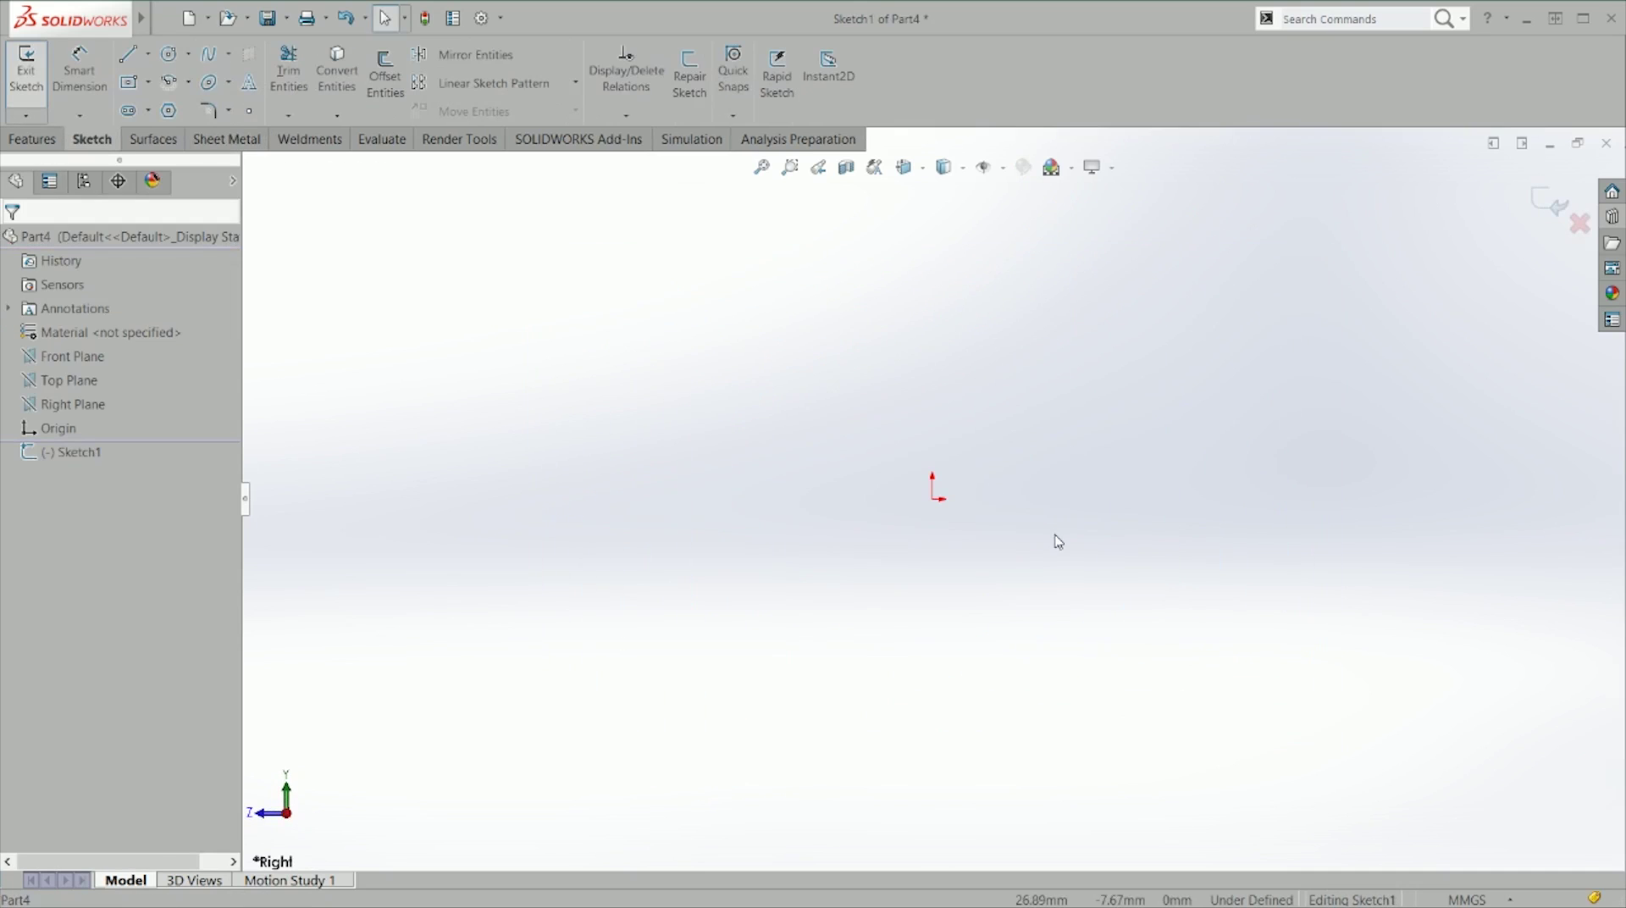
Step: Draw a horizontal line 10 mm long starting at the origin
left_click(934, 499)
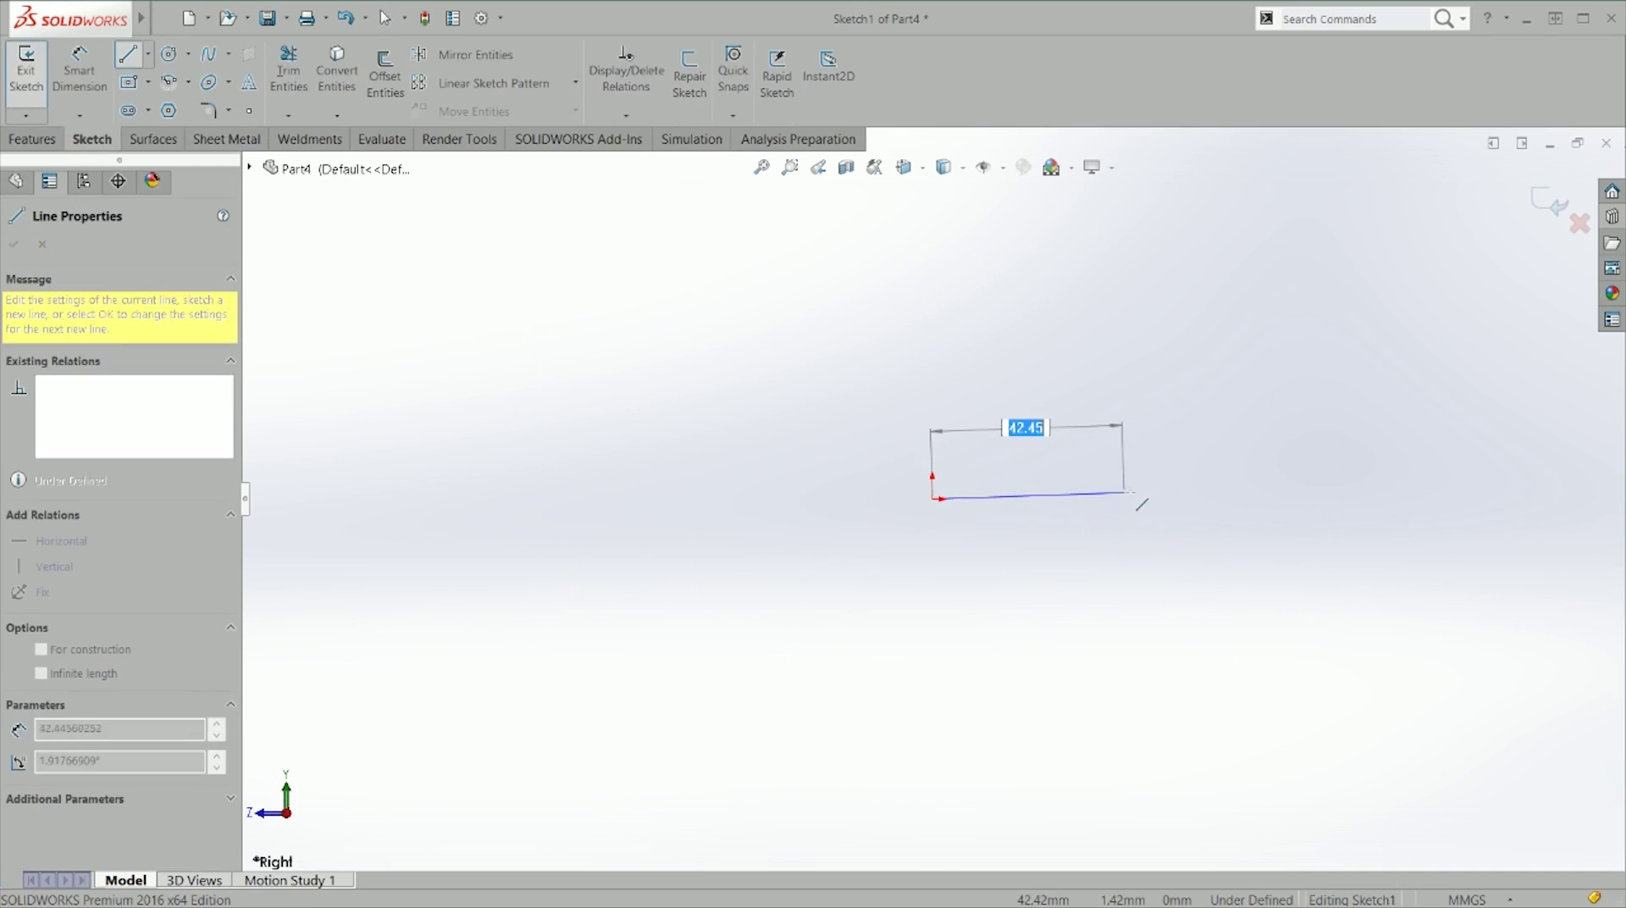
type("10")
key("Return")
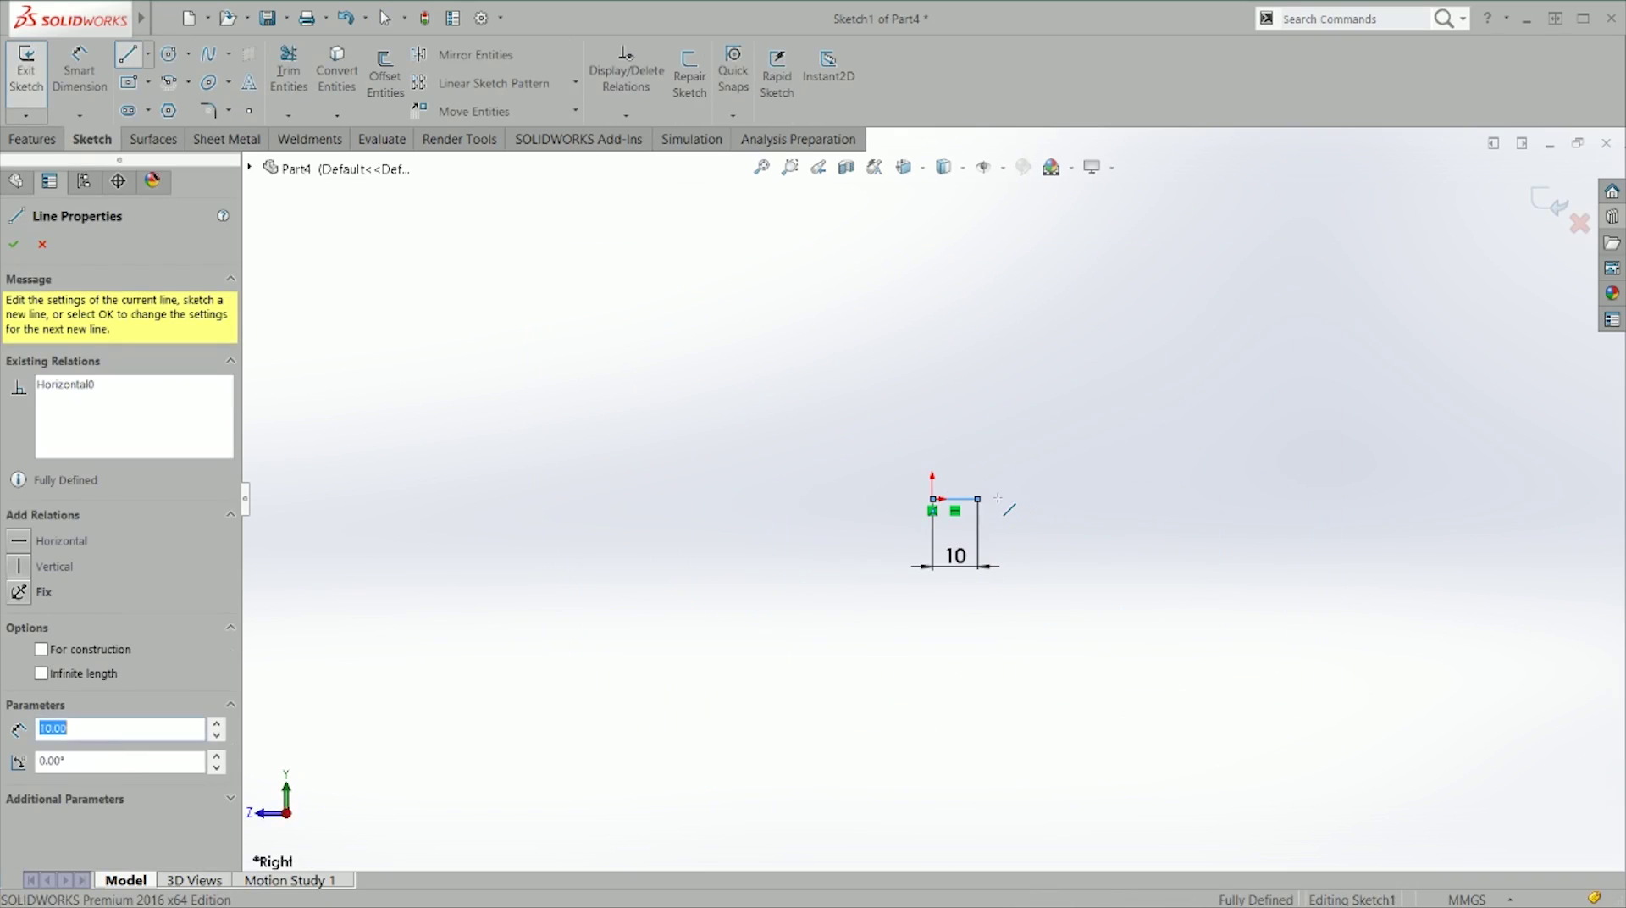
scroll(949, 451, "down", 3)
key("Escape")
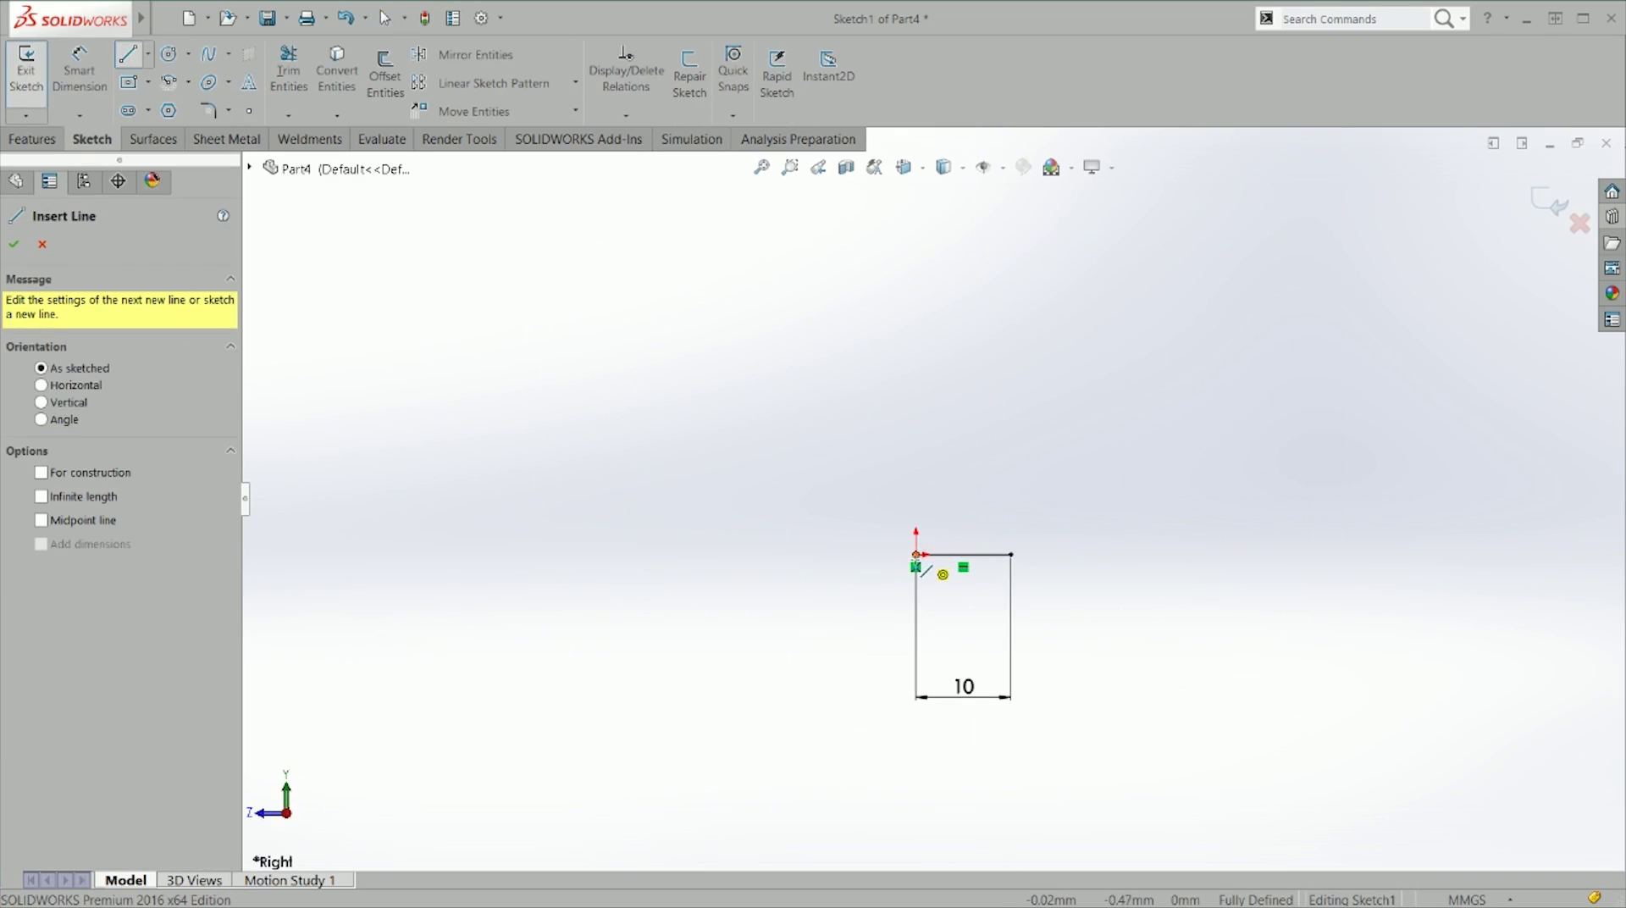
Step: Draw a vertical line 4 mm long upward from the origin
left_click(917, 555)
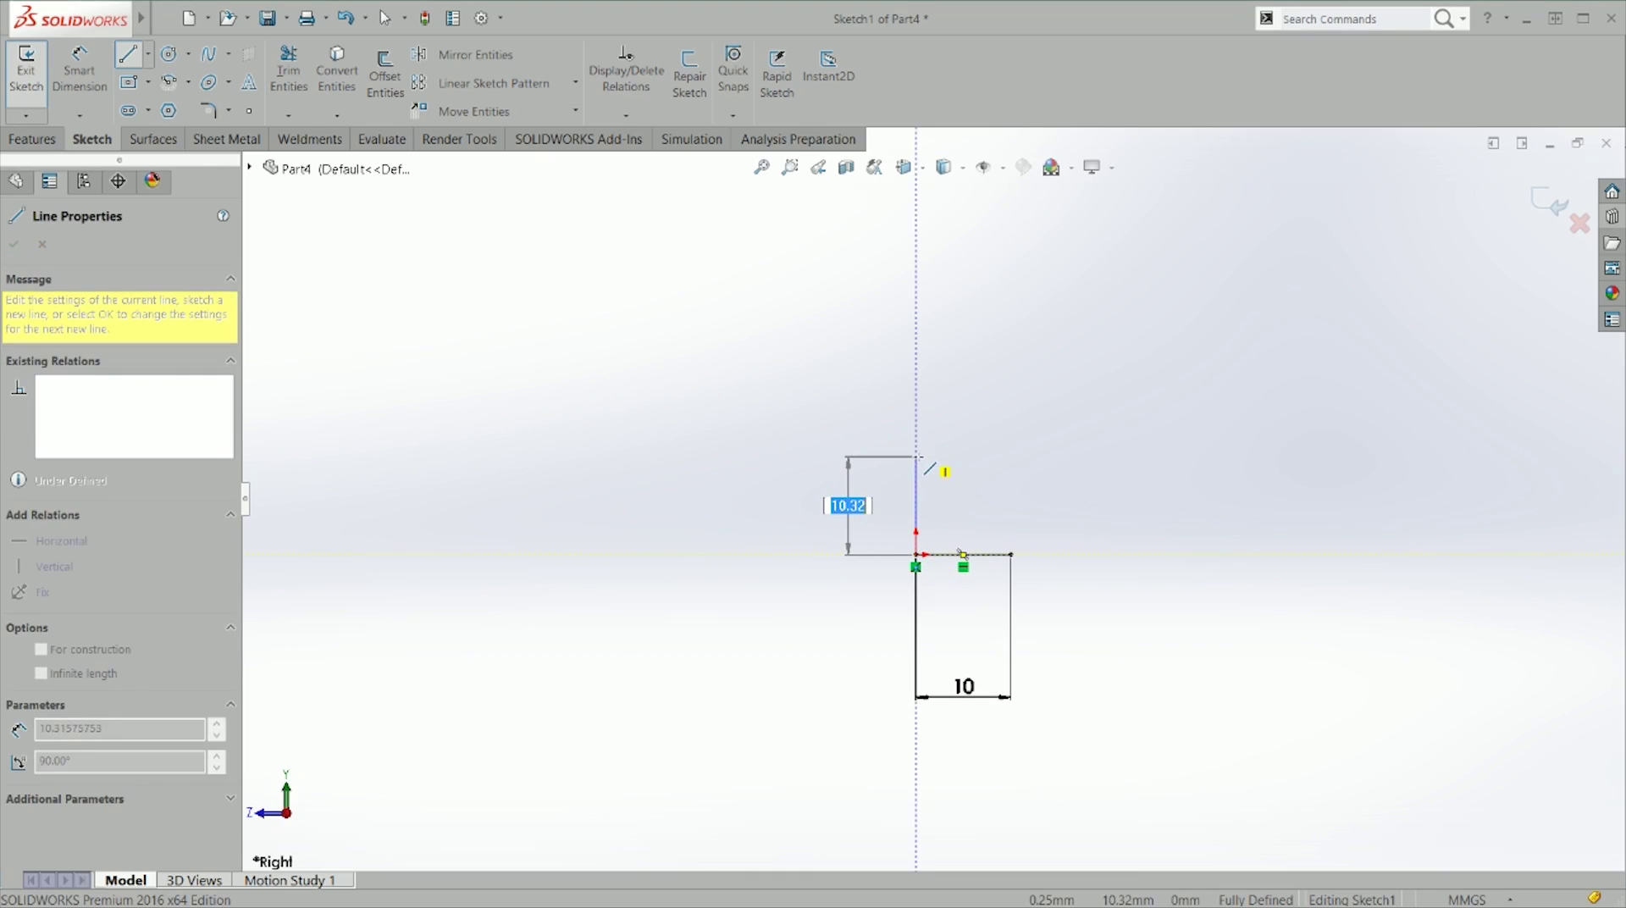
type("4")
key("Return")
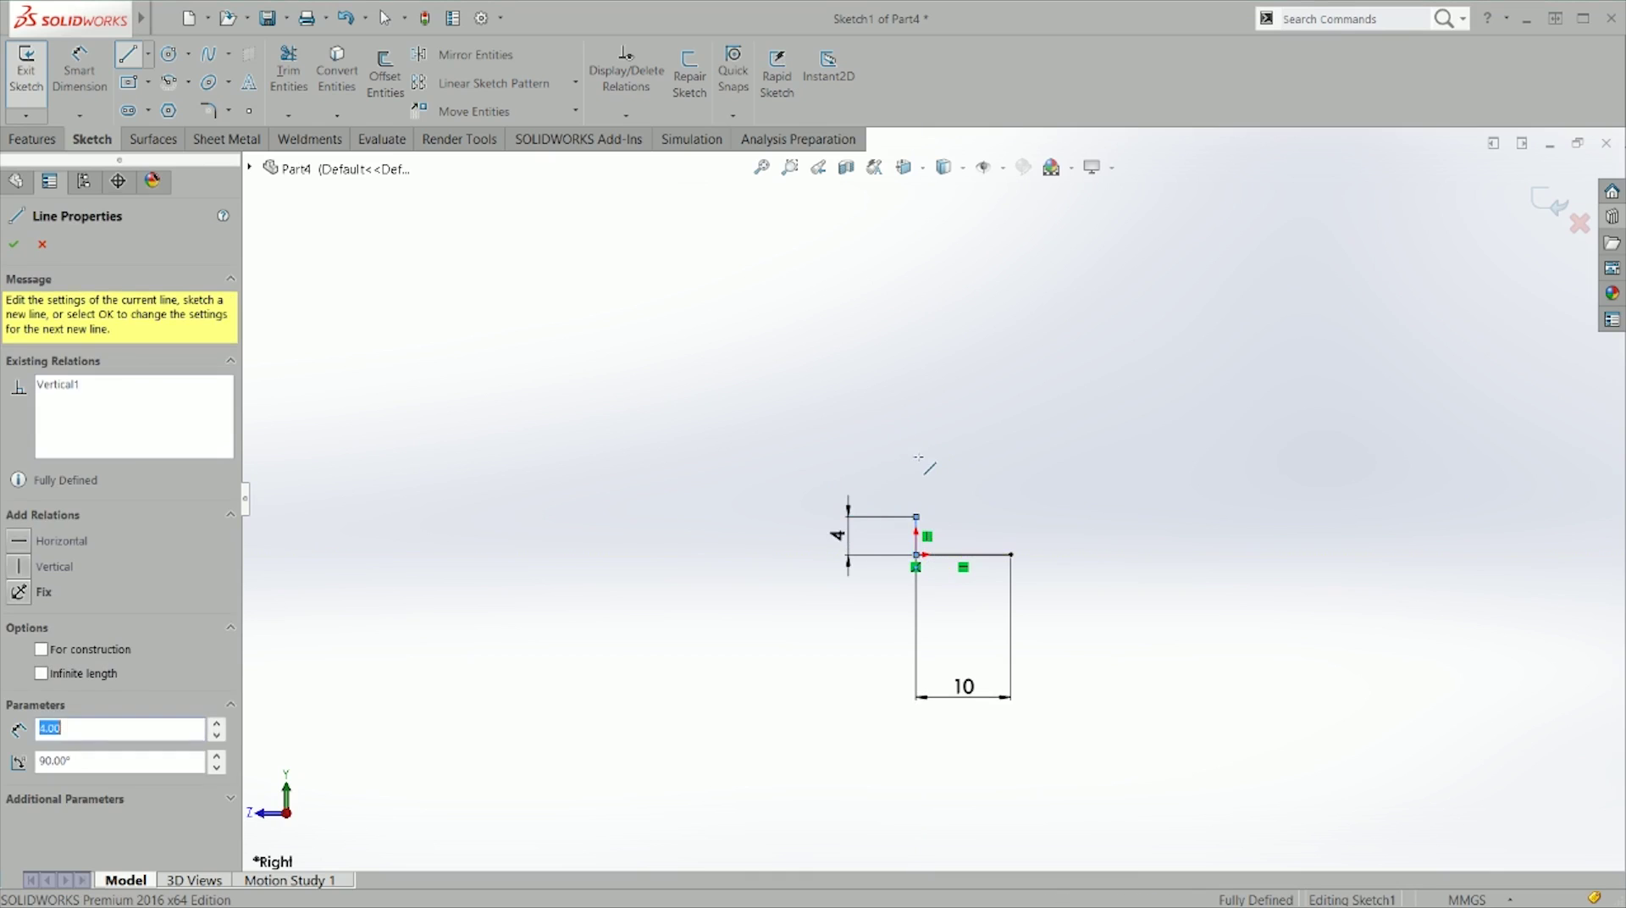
key("Escape")
Step: Set the horizontal line's length to 4 mm and convert the vertical line to construction geometry
double_click(965, 688)
type("4")
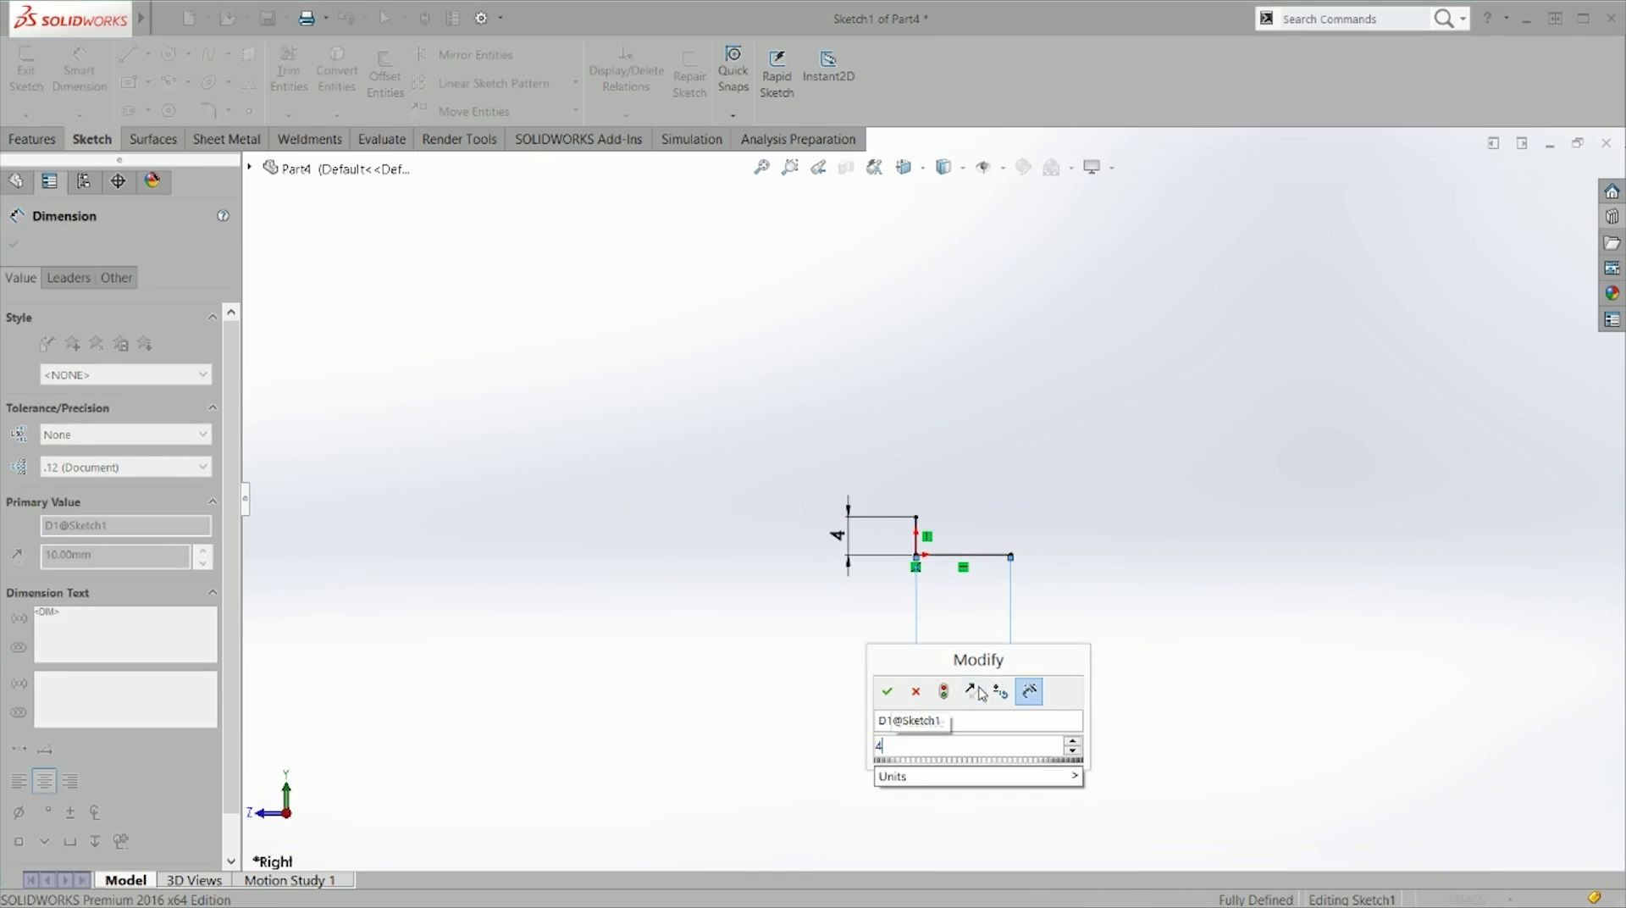
key("Return")
scroll(926, 526, "down", 5)
left_click(1096, 436)
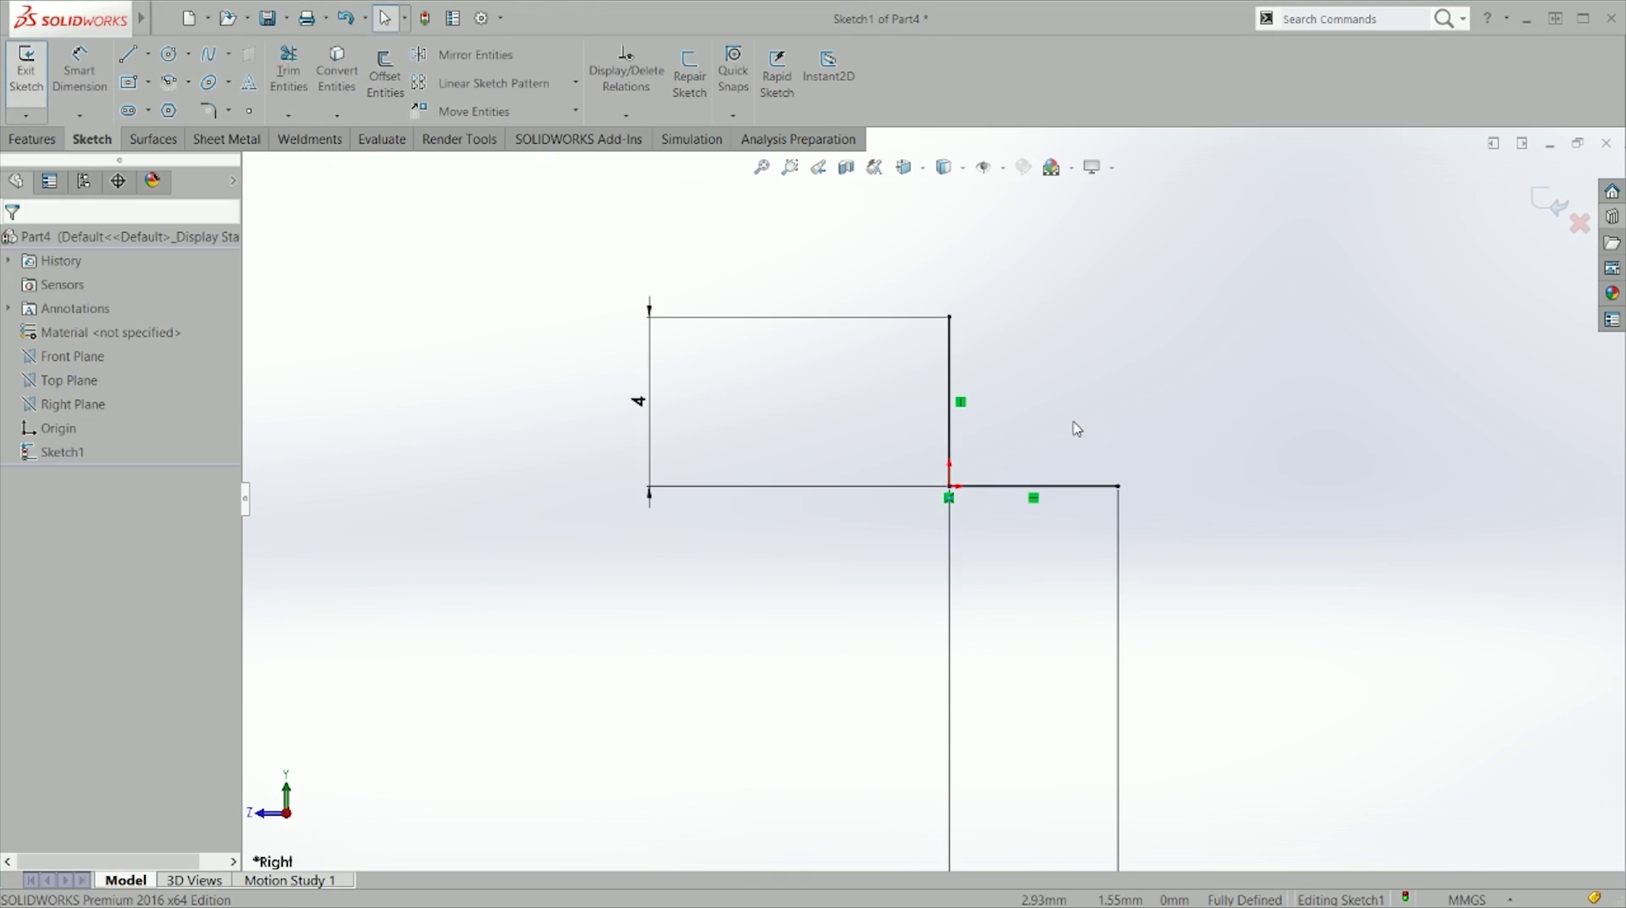
left_click(950, 395)
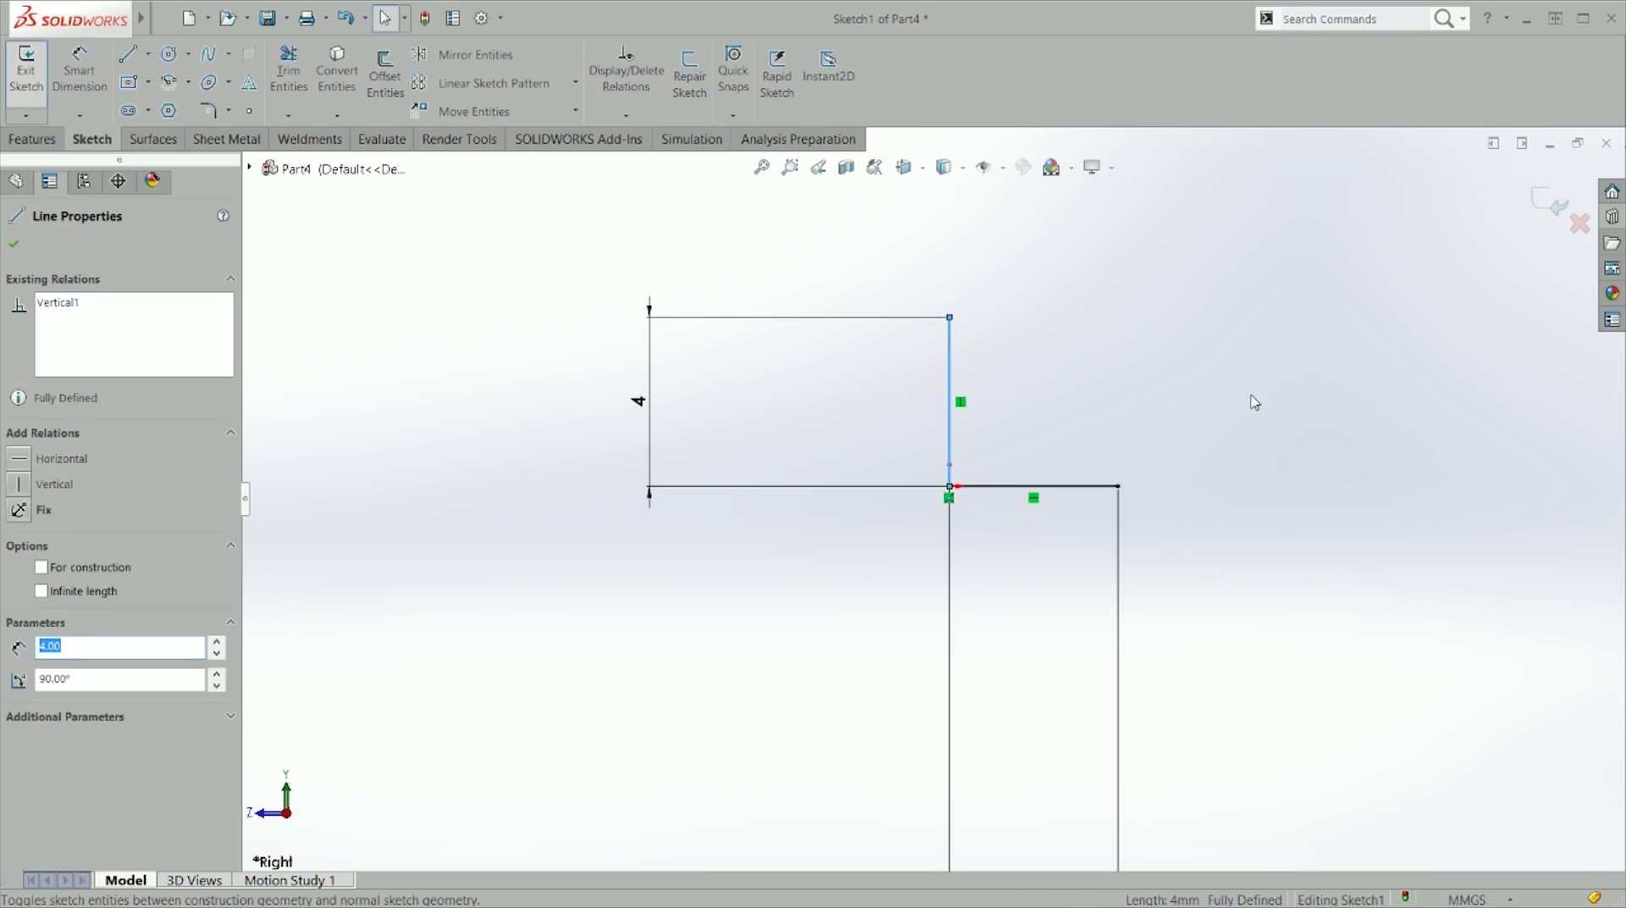
left_click(1136, 446)
Step: Draw a four-point S-shaped spline from the horizontal line's outer end up to the height of the construction line's top end
key("s")
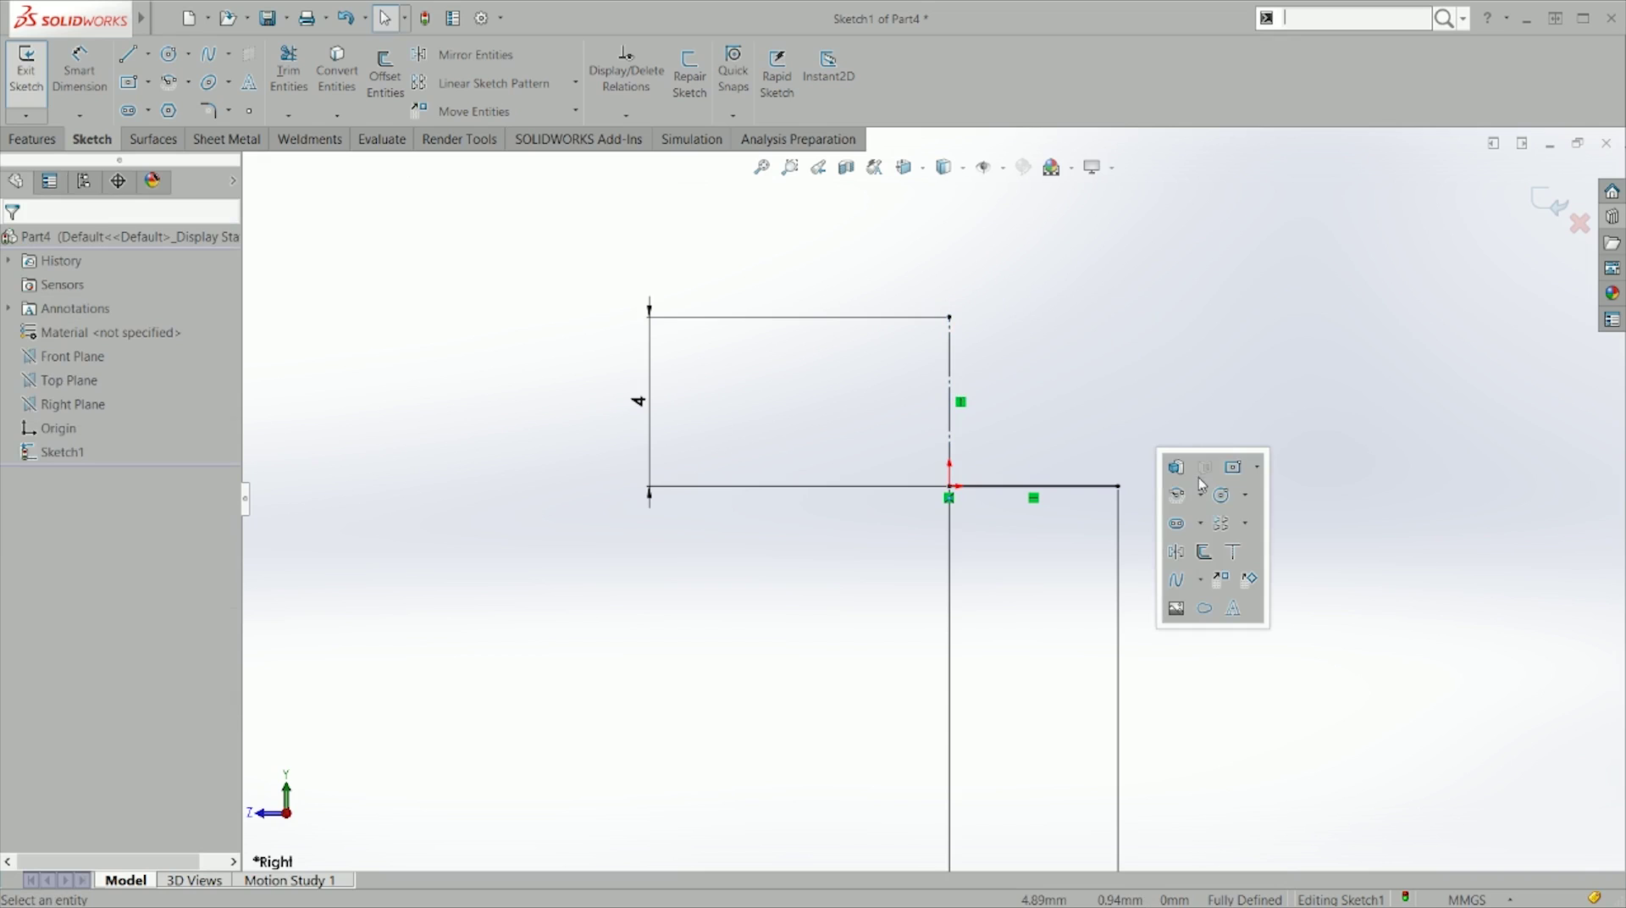
left_click(1177, 578)
left_click(1119, 486)
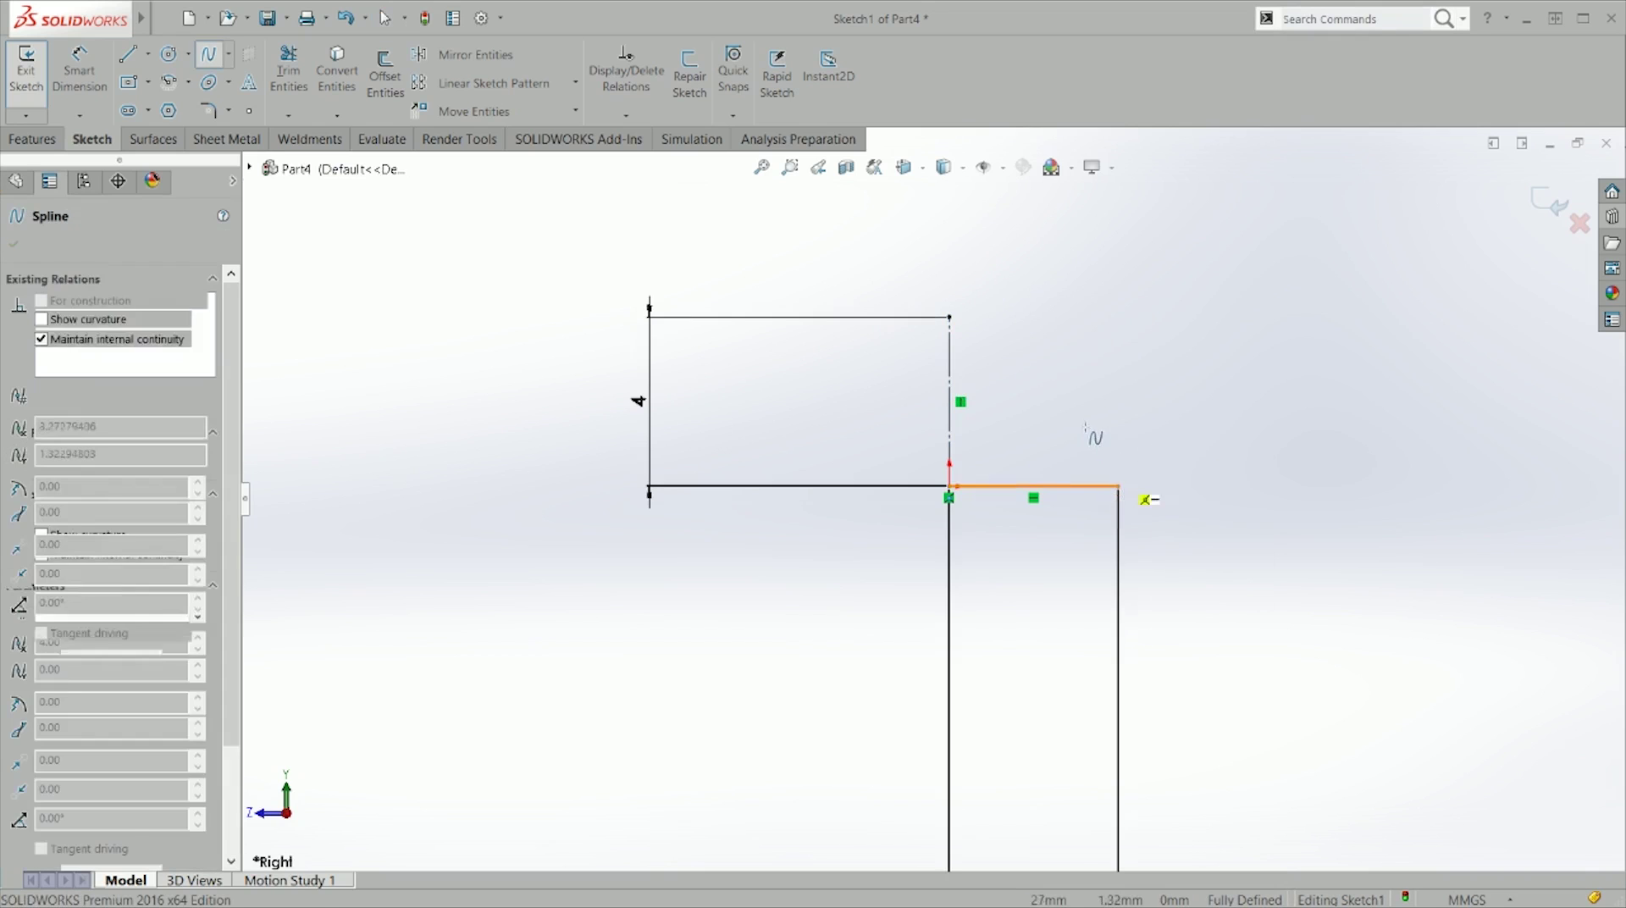
left_click(1083, 423)
left_click(1100, 359)
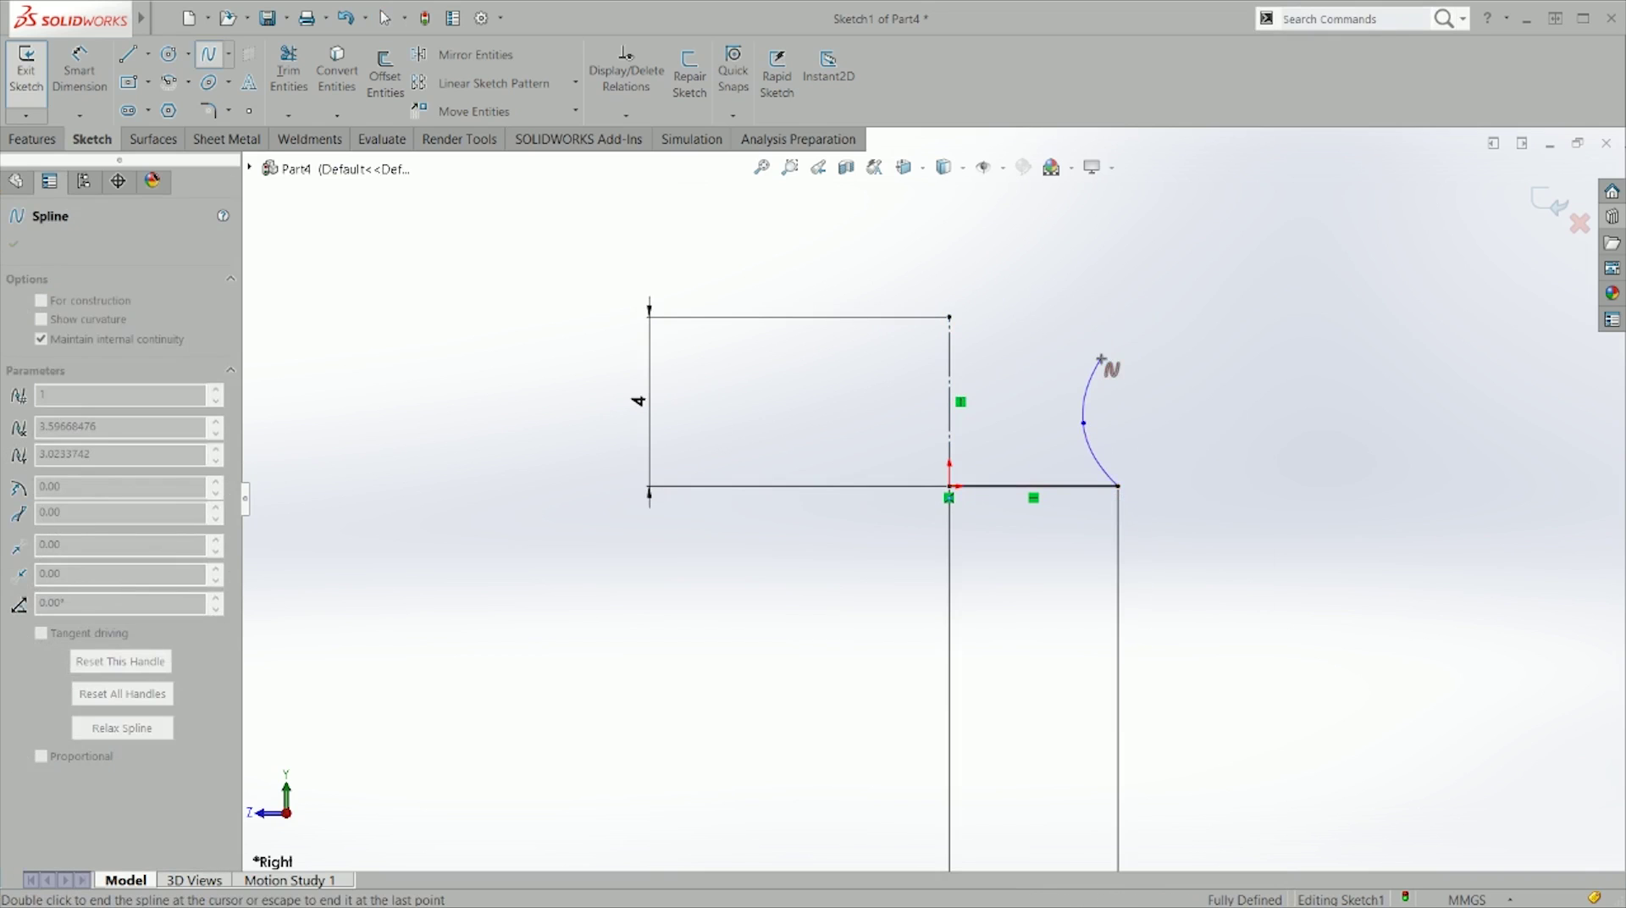
double_click(1104, 316)
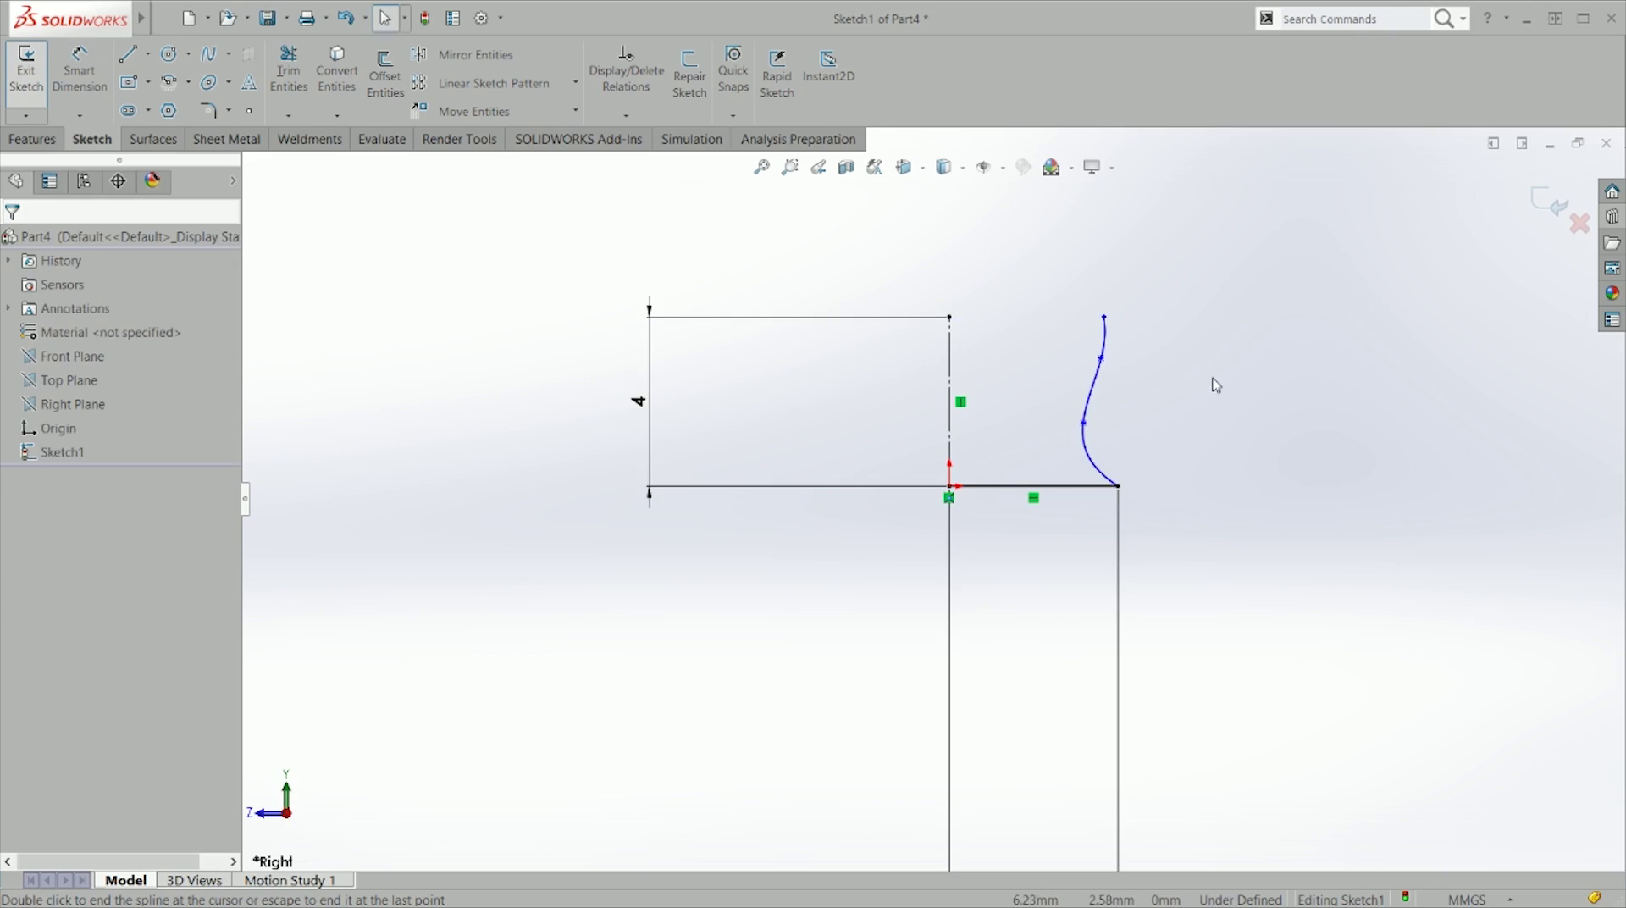
Step: Draw a vertical line from the base line up to the height of the construction line's top end
key("l")
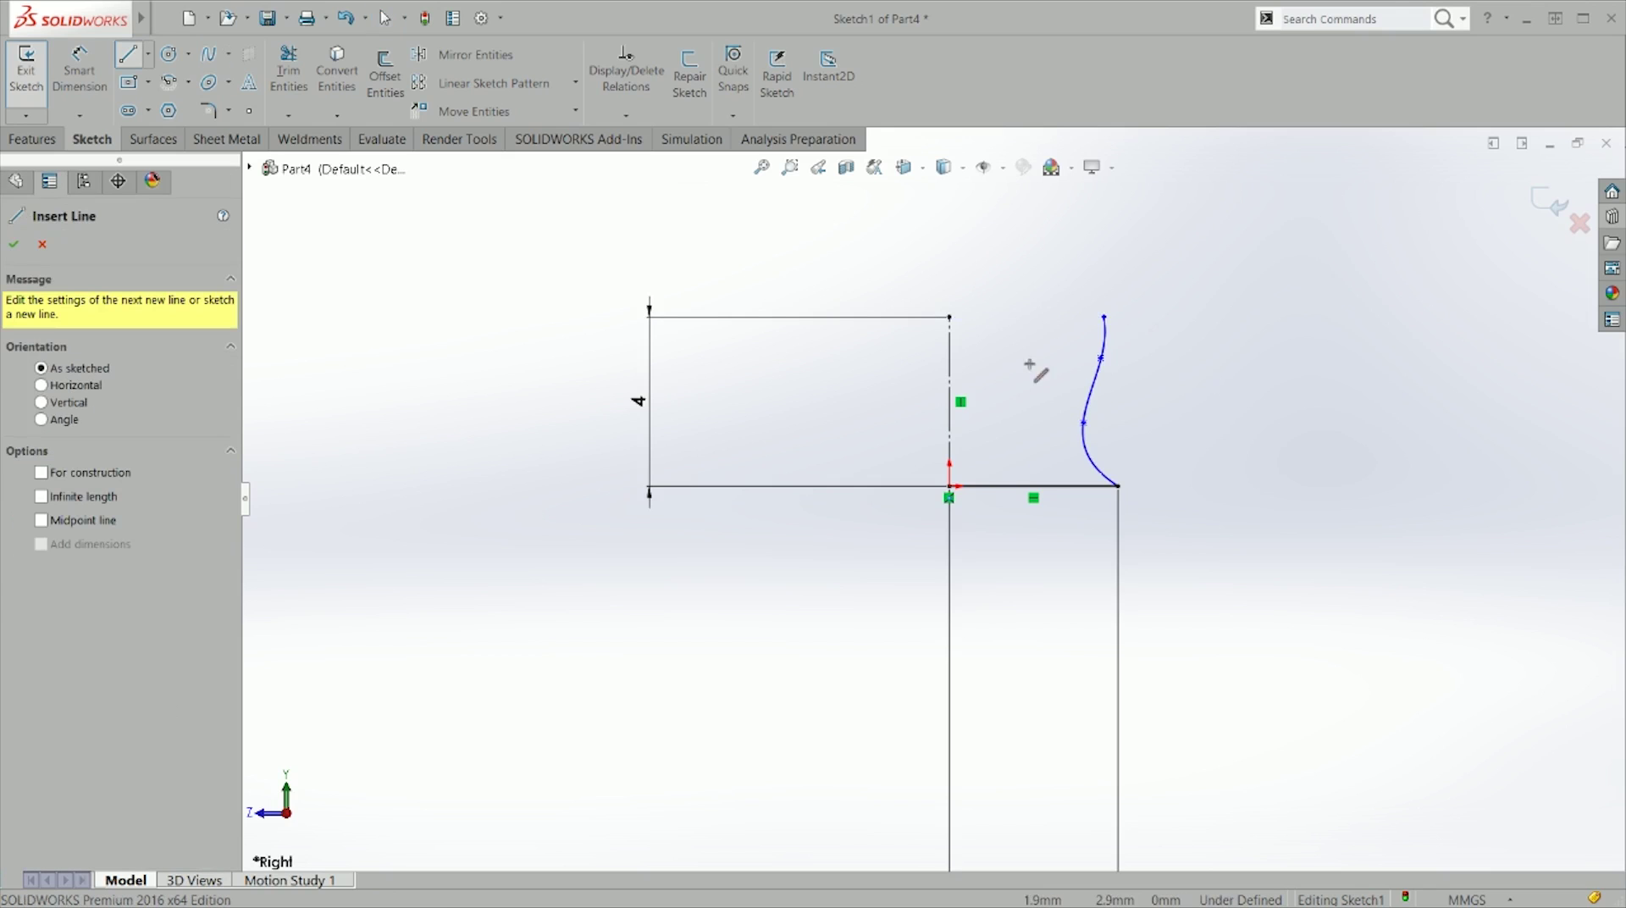
left_click(1009, 486)
key("Escape")
left_click_drag(1010, 469, 1002, 316)
Step: Draw a horizontal line from the construction line's top end to the spline's upper end and attach the vertical line's upper endpoint to it
key("l")
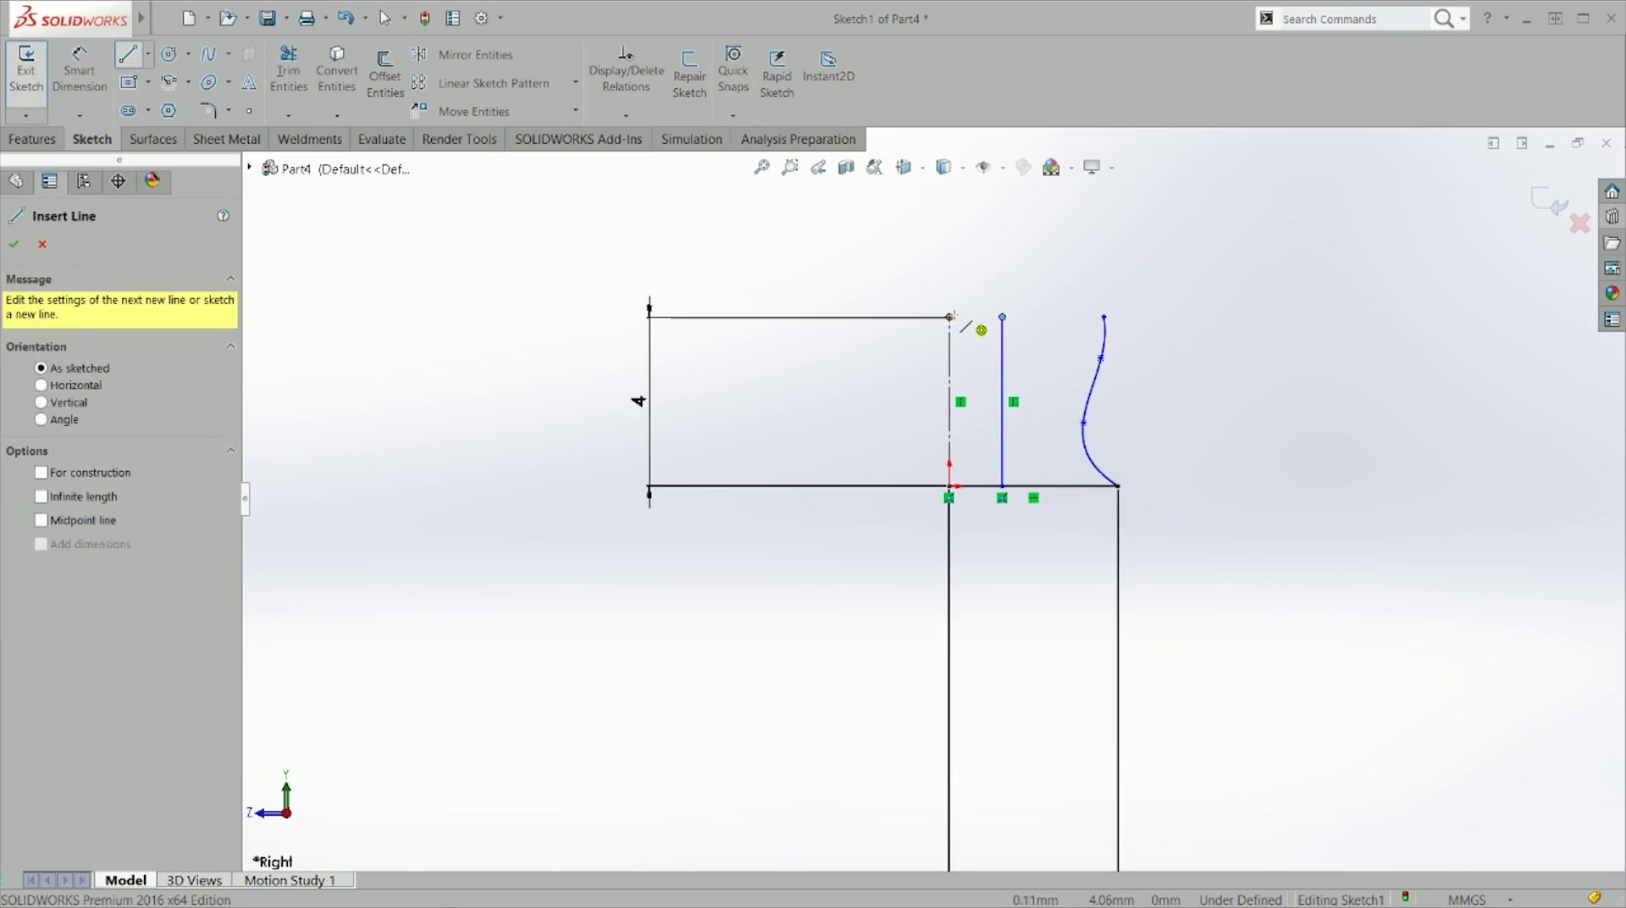
left_click(949, 316)
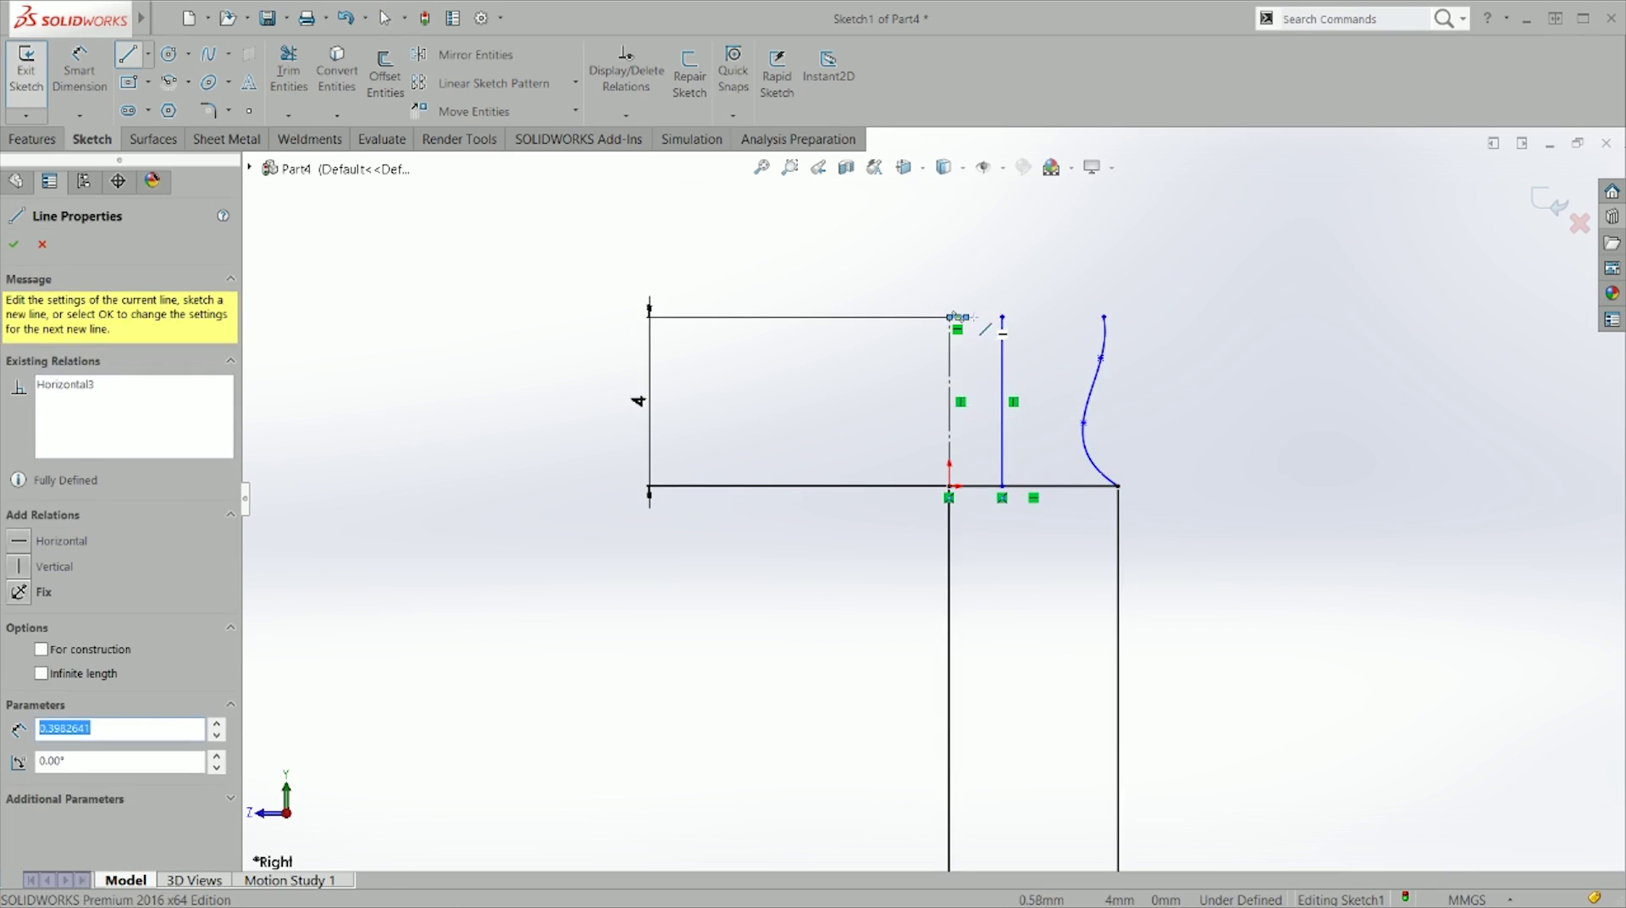
key("Escape")
left_click_drag(959, 317, 1106, 320)
left_click(1002, 319)
left_click_drag(1001, 319, 998, 318)
Step: Trim away the upper and lower horizontal segments between the construction line and the vertical line
left_click(989, 254)
right_click_drag(991, 240, 956, 289)
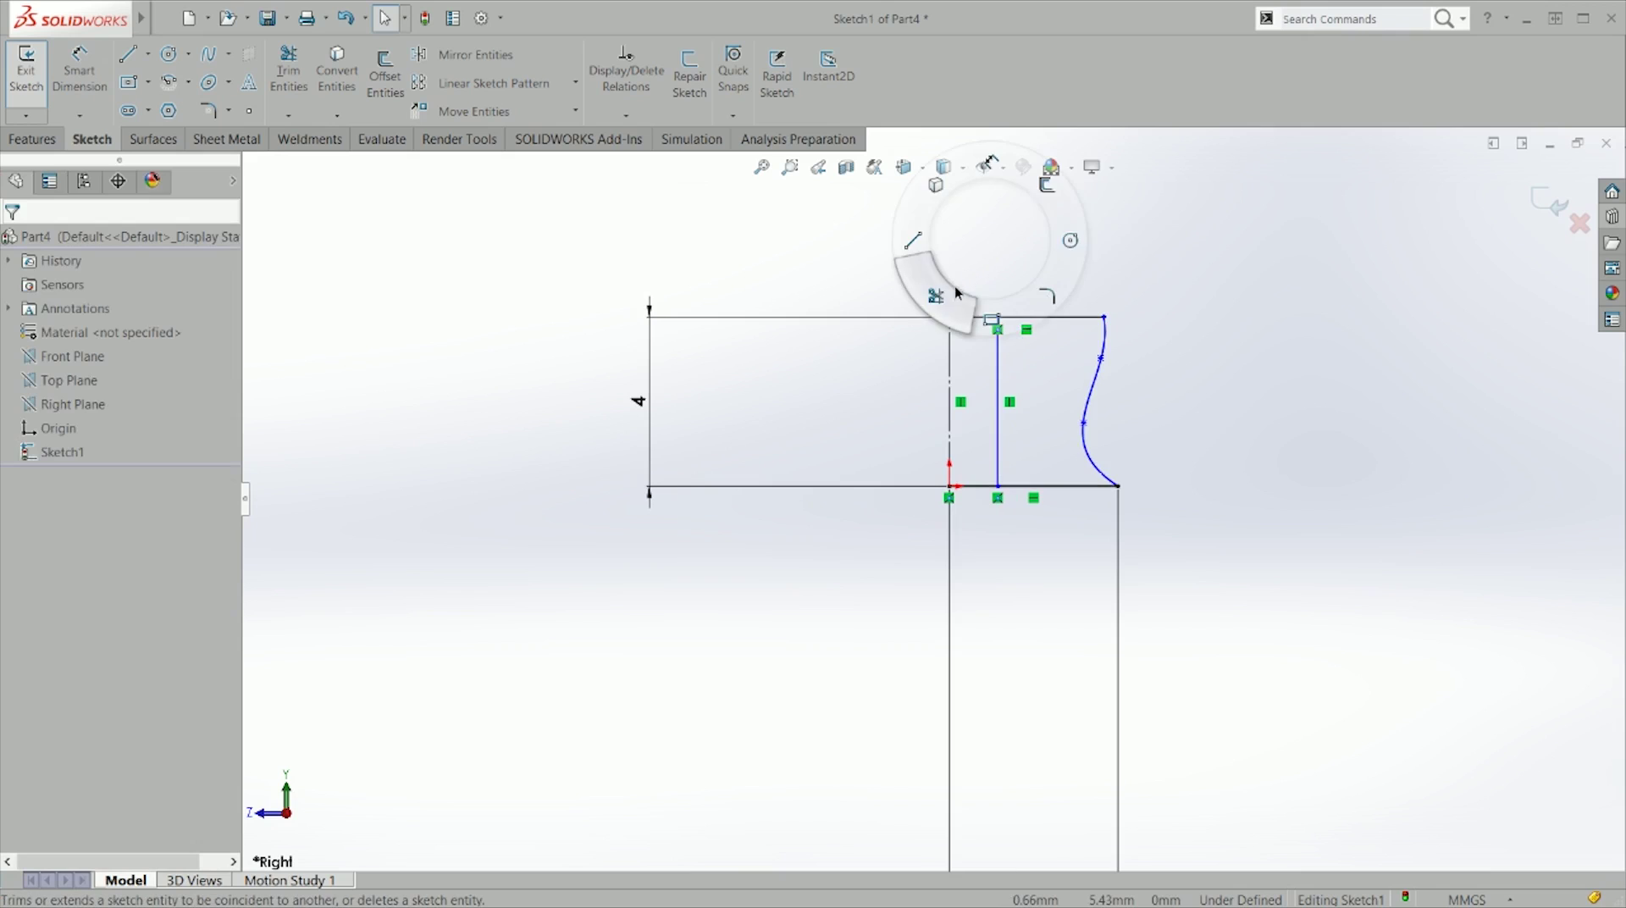
left_click_drag(984, 295, 980, 327)
left_click_drag(980, 496, 1013, 545)
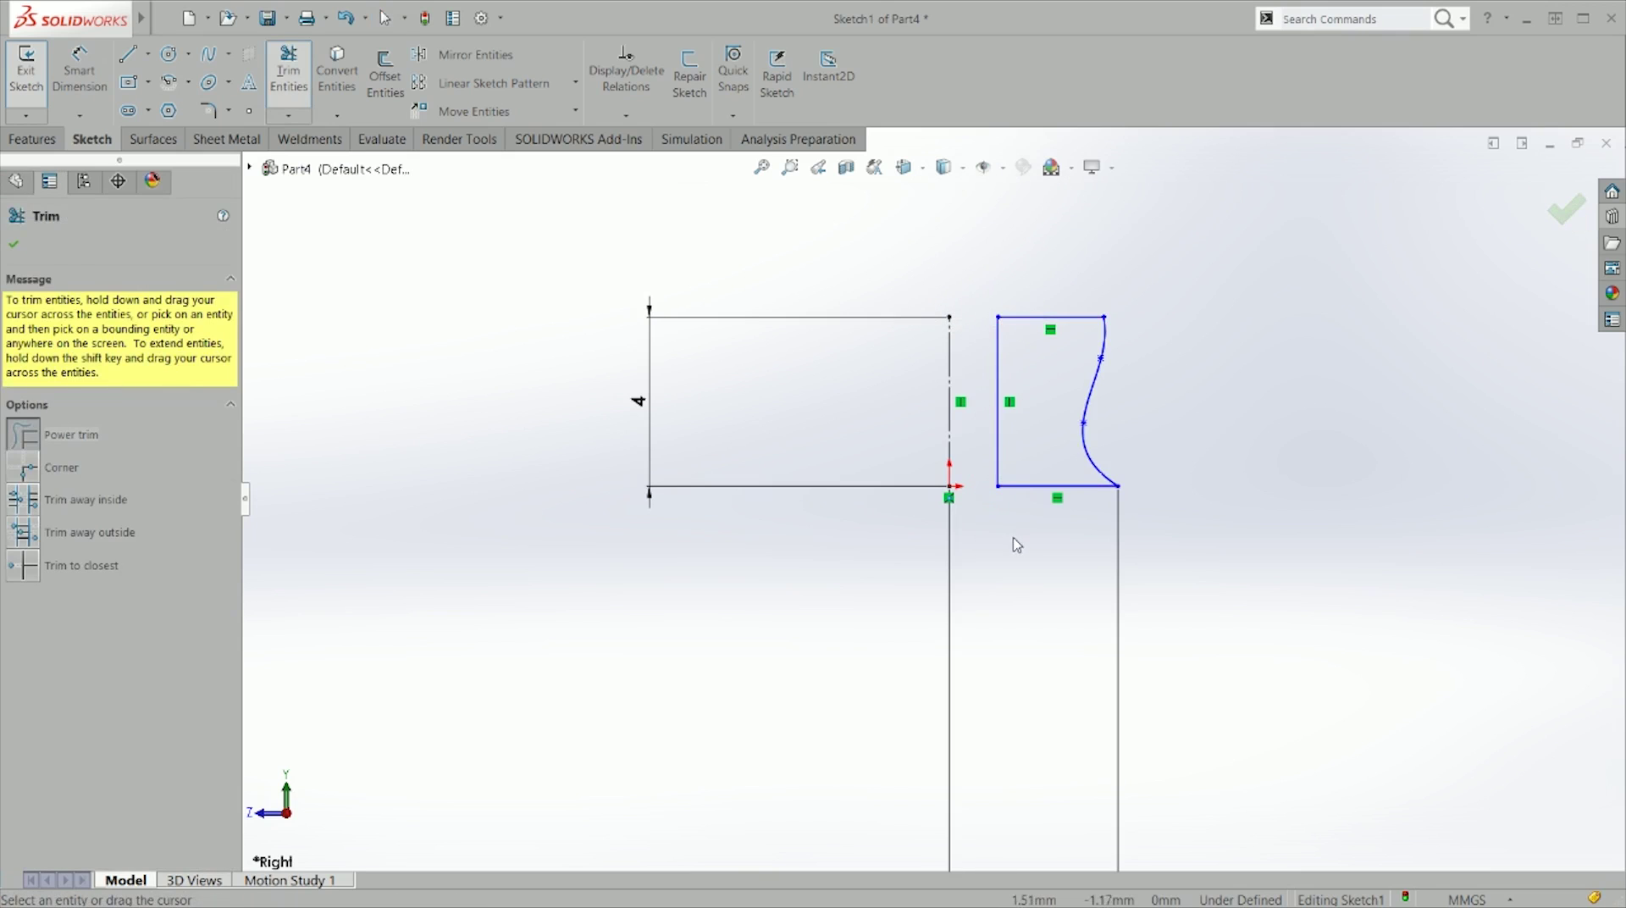
key("Escape")
right_click_drag(1027, 588, 997, 447)
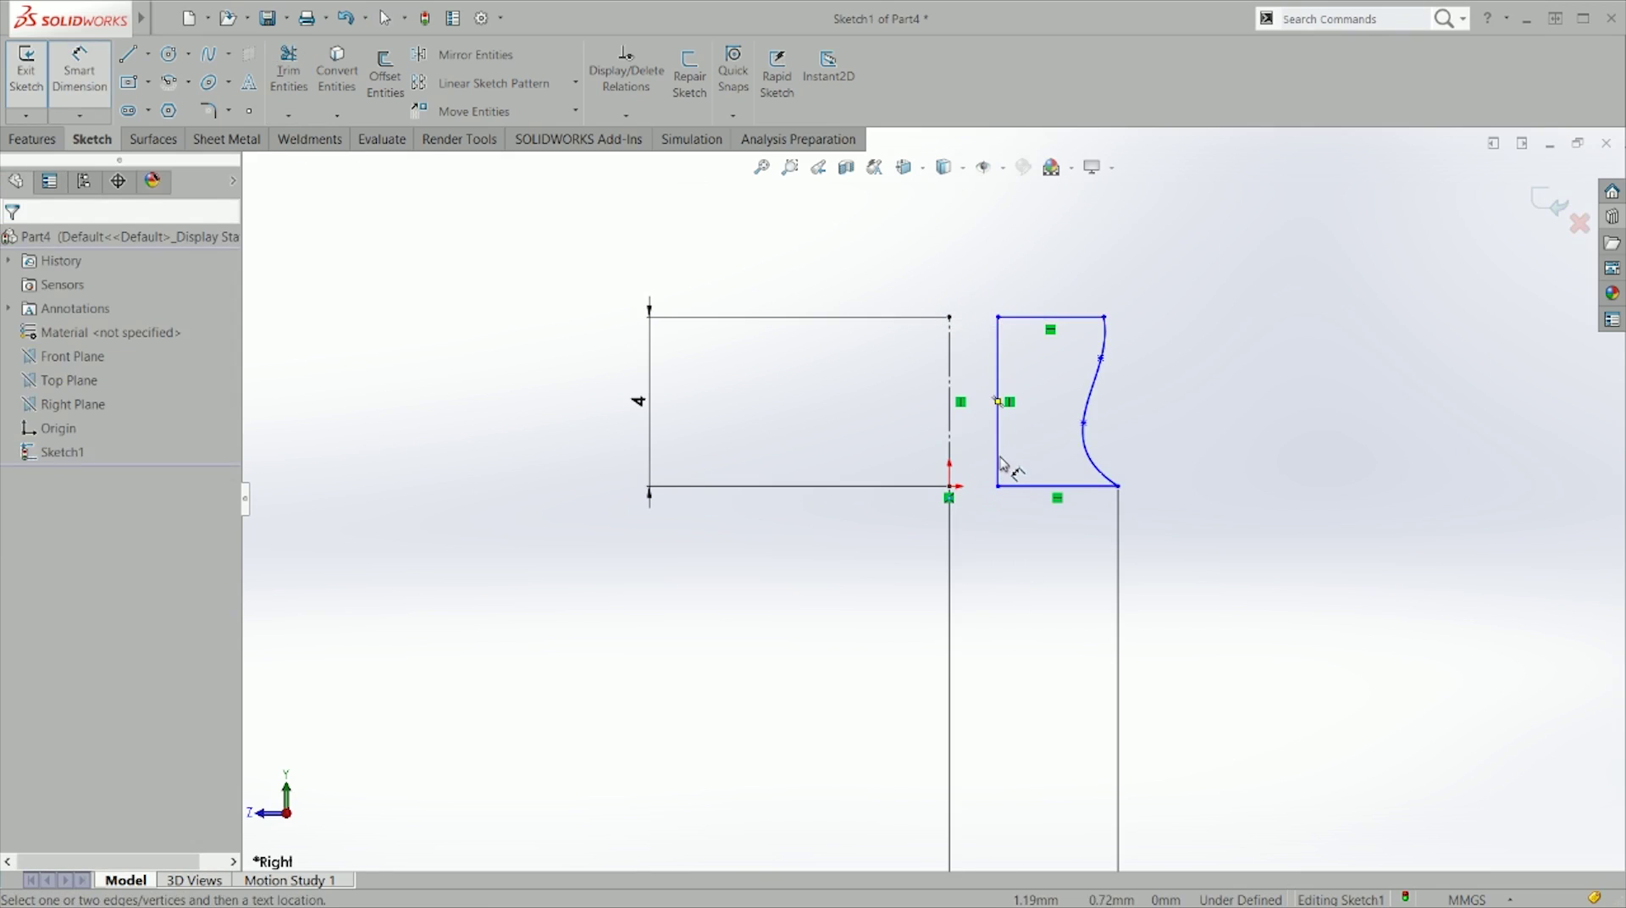
left_click(949, 446)
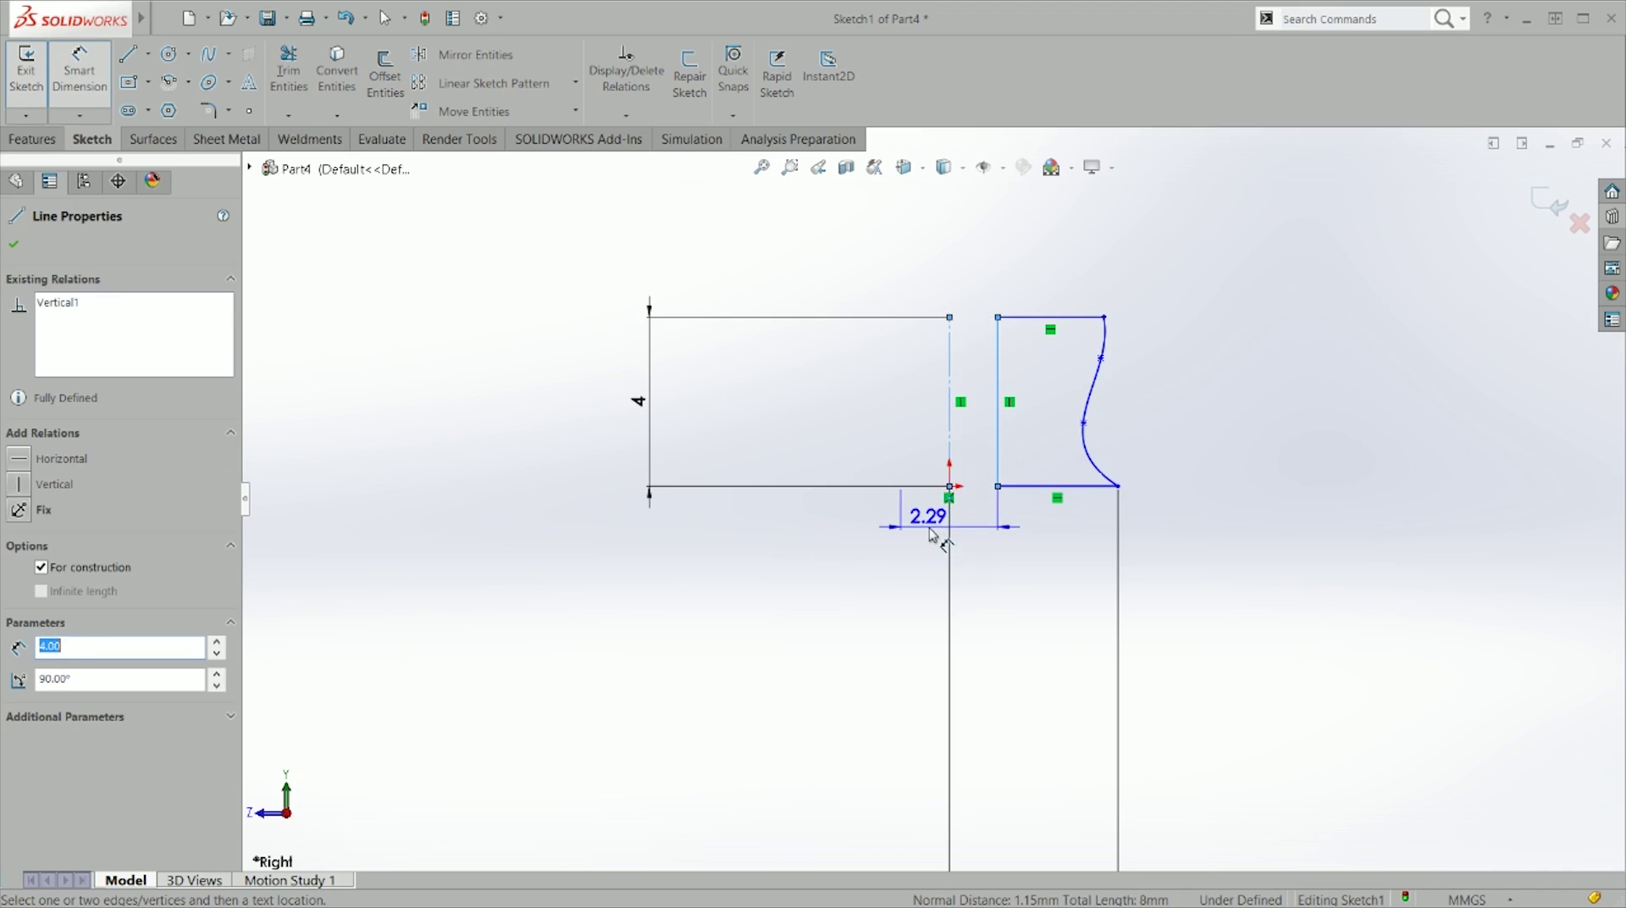
key("Escape")
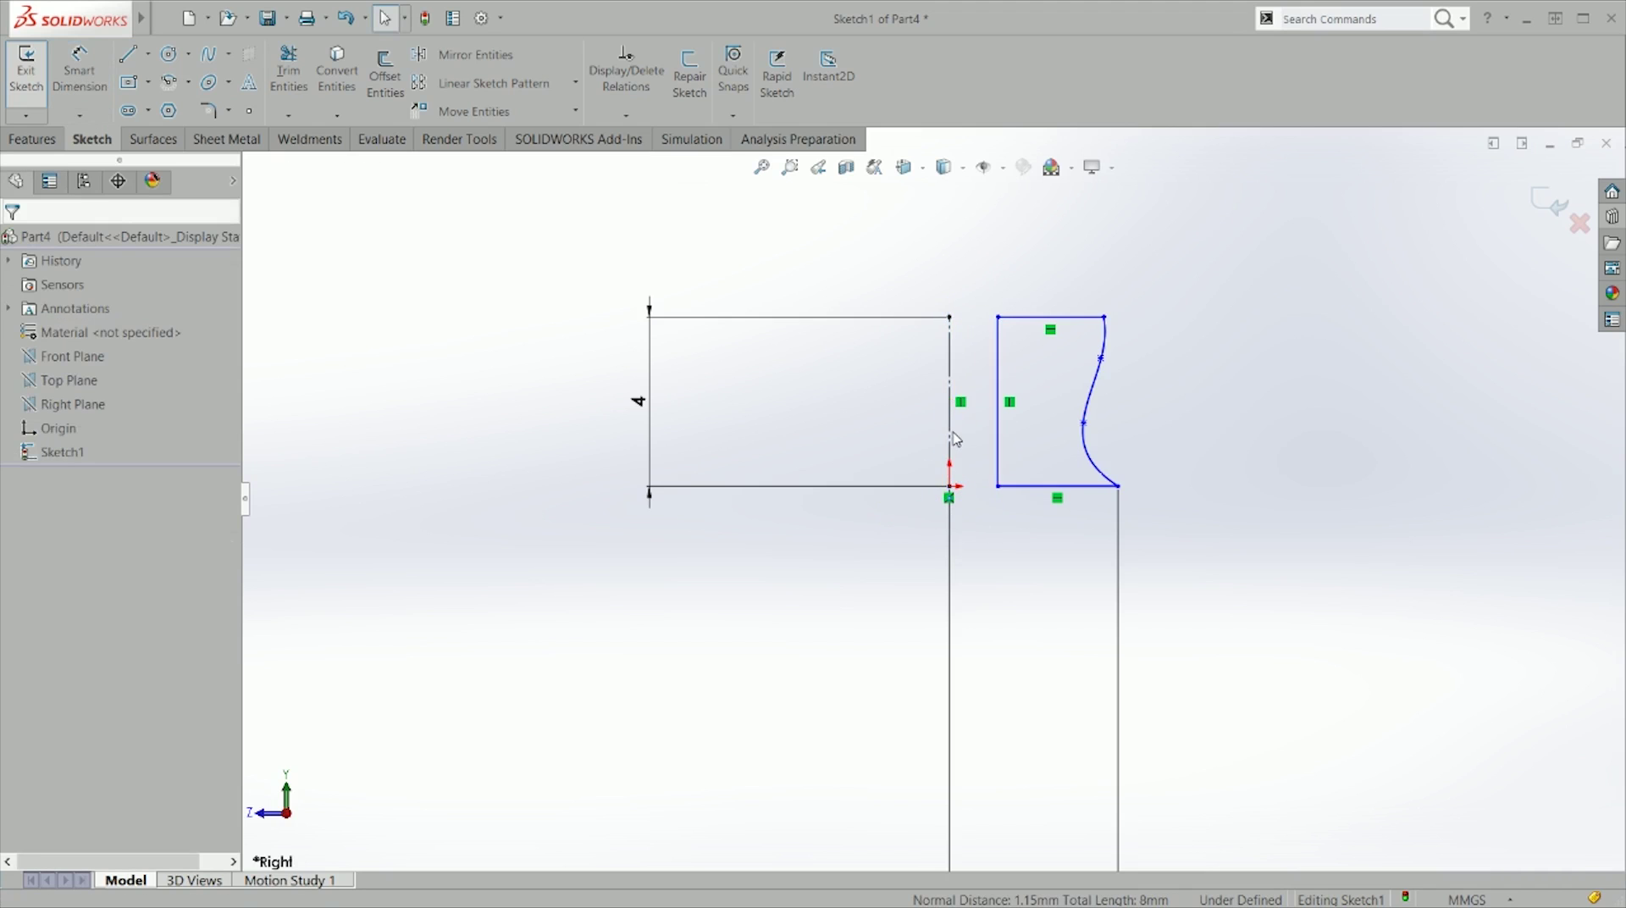
Step: Dimension the profile's vertical line as a 3 mm diameter about the construction line
right_click_drag(984, 573, 978, 420)
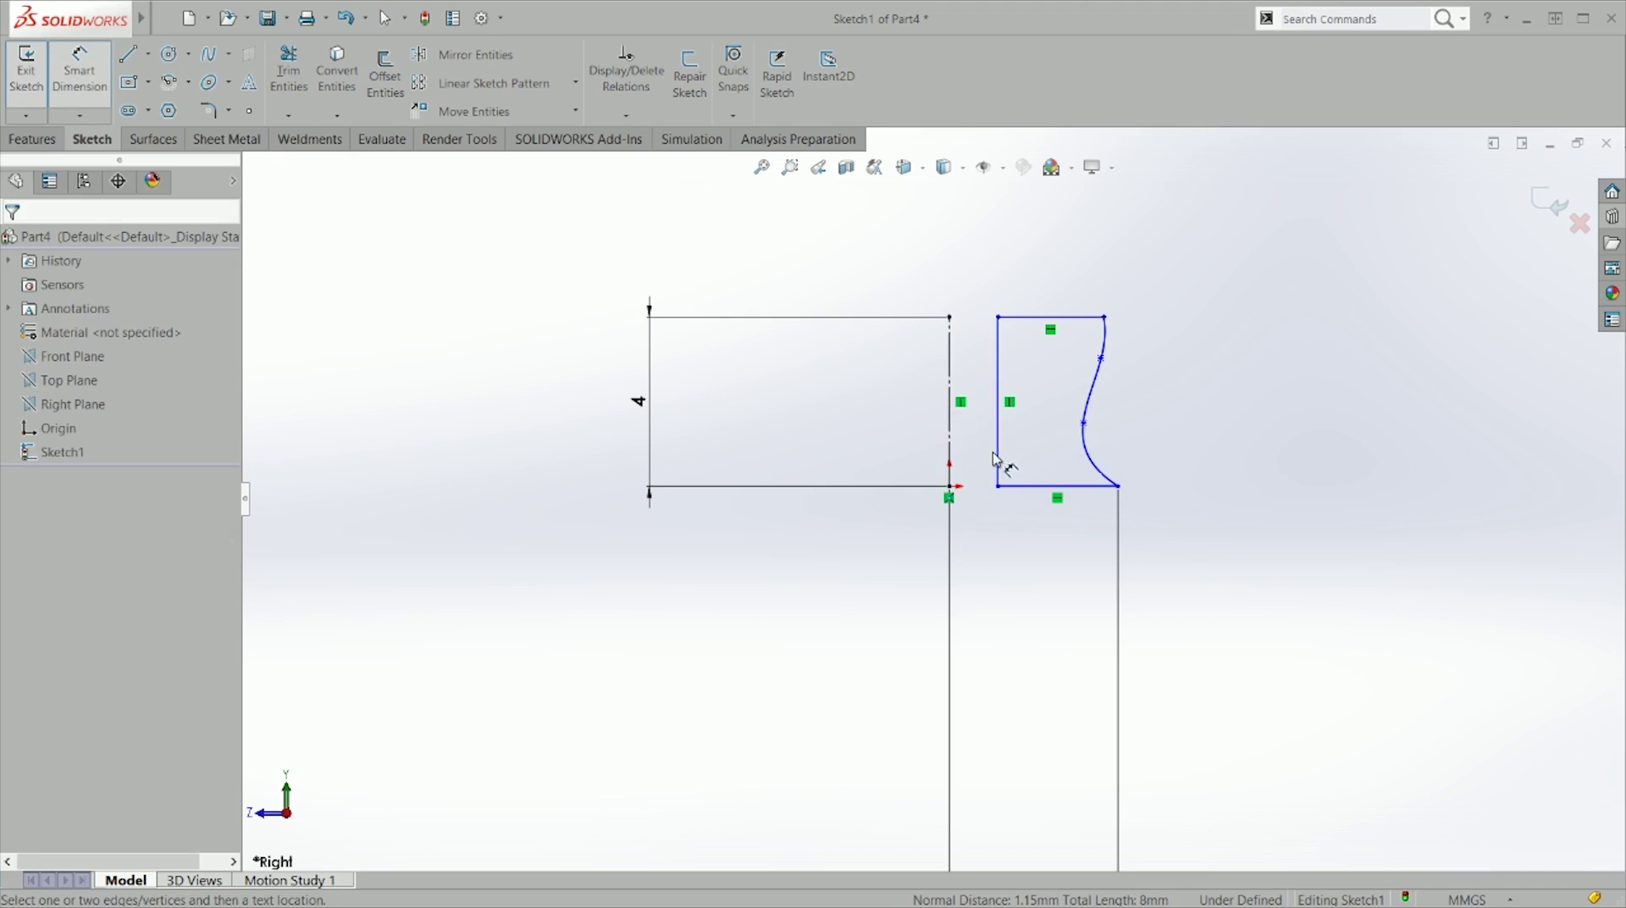
left_click(950, 446)
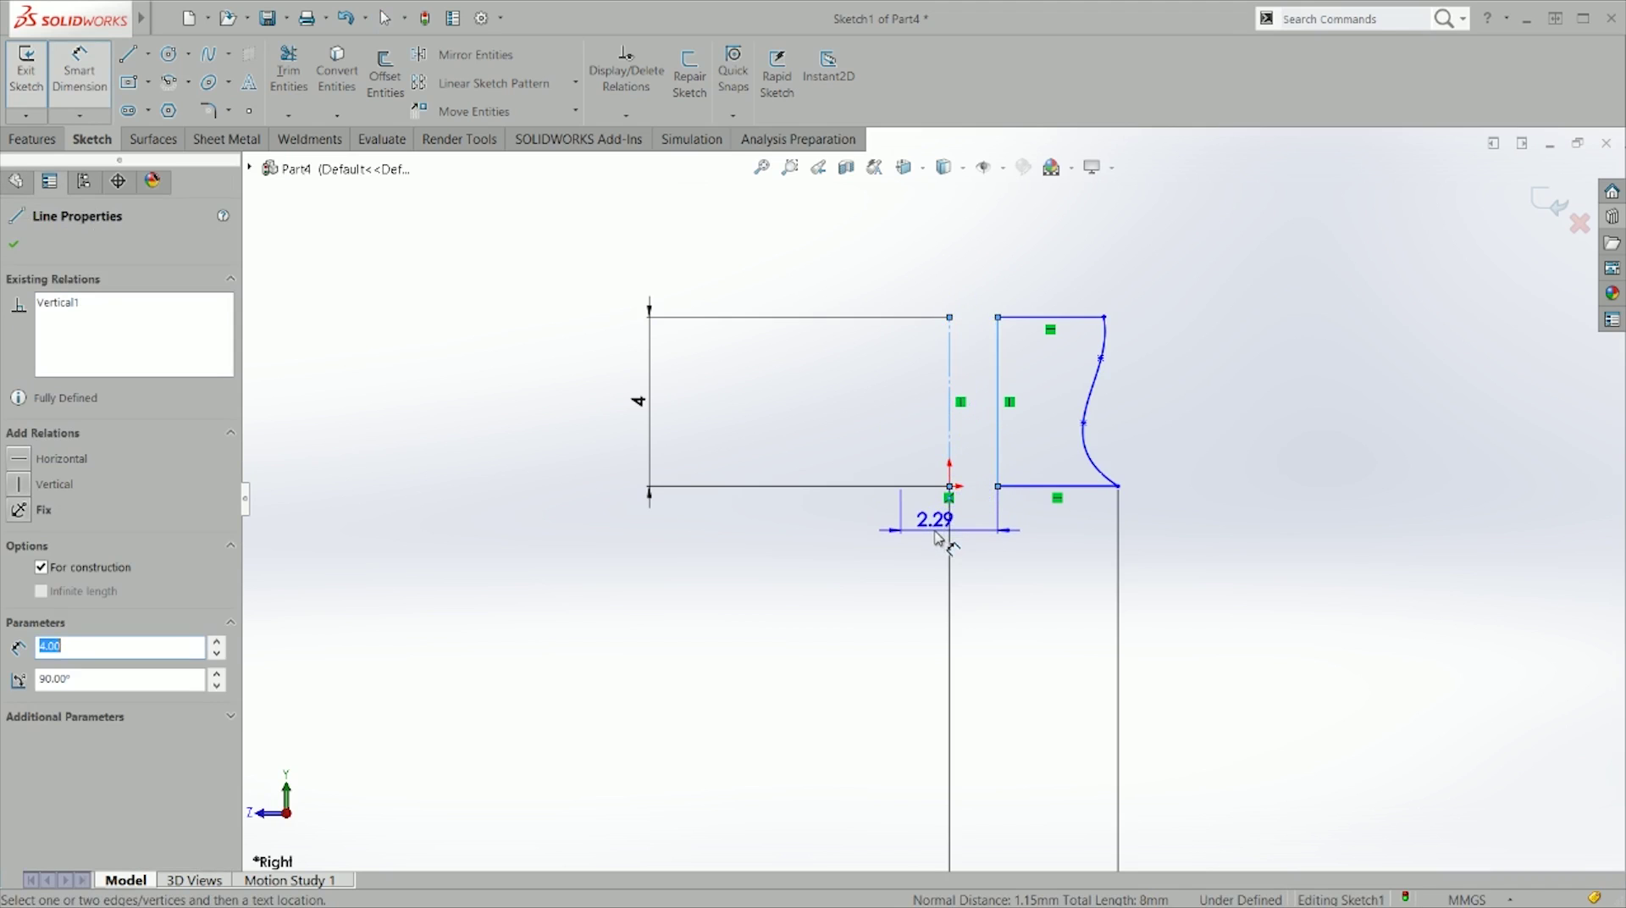
left_click(937, 539)
type("3")
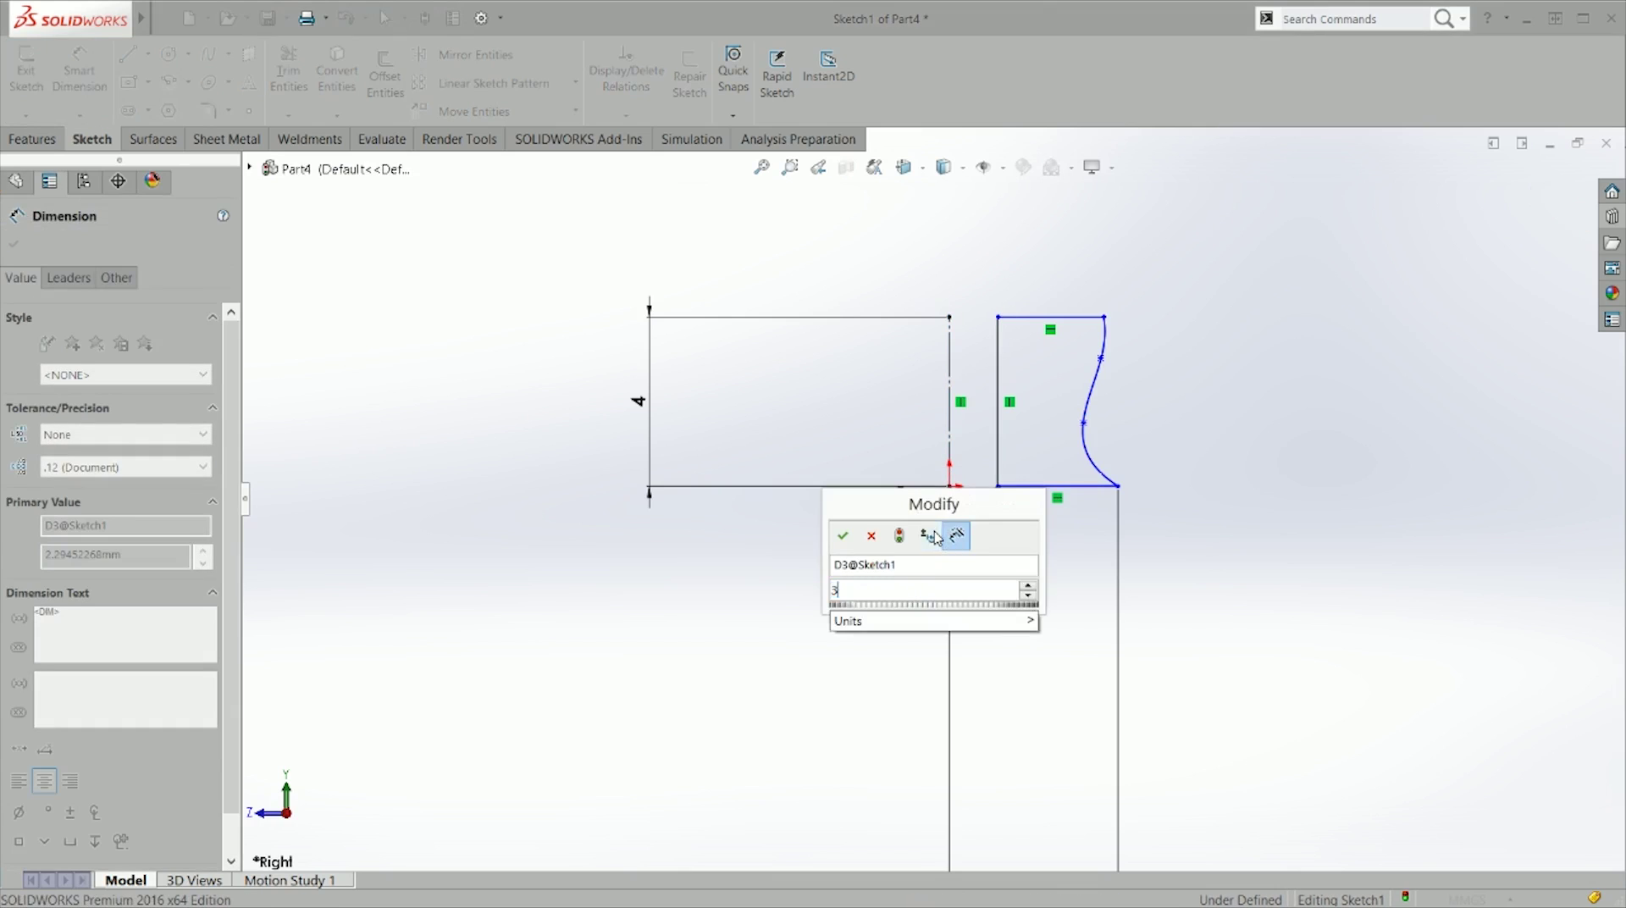
key("Return")
key("Escape")
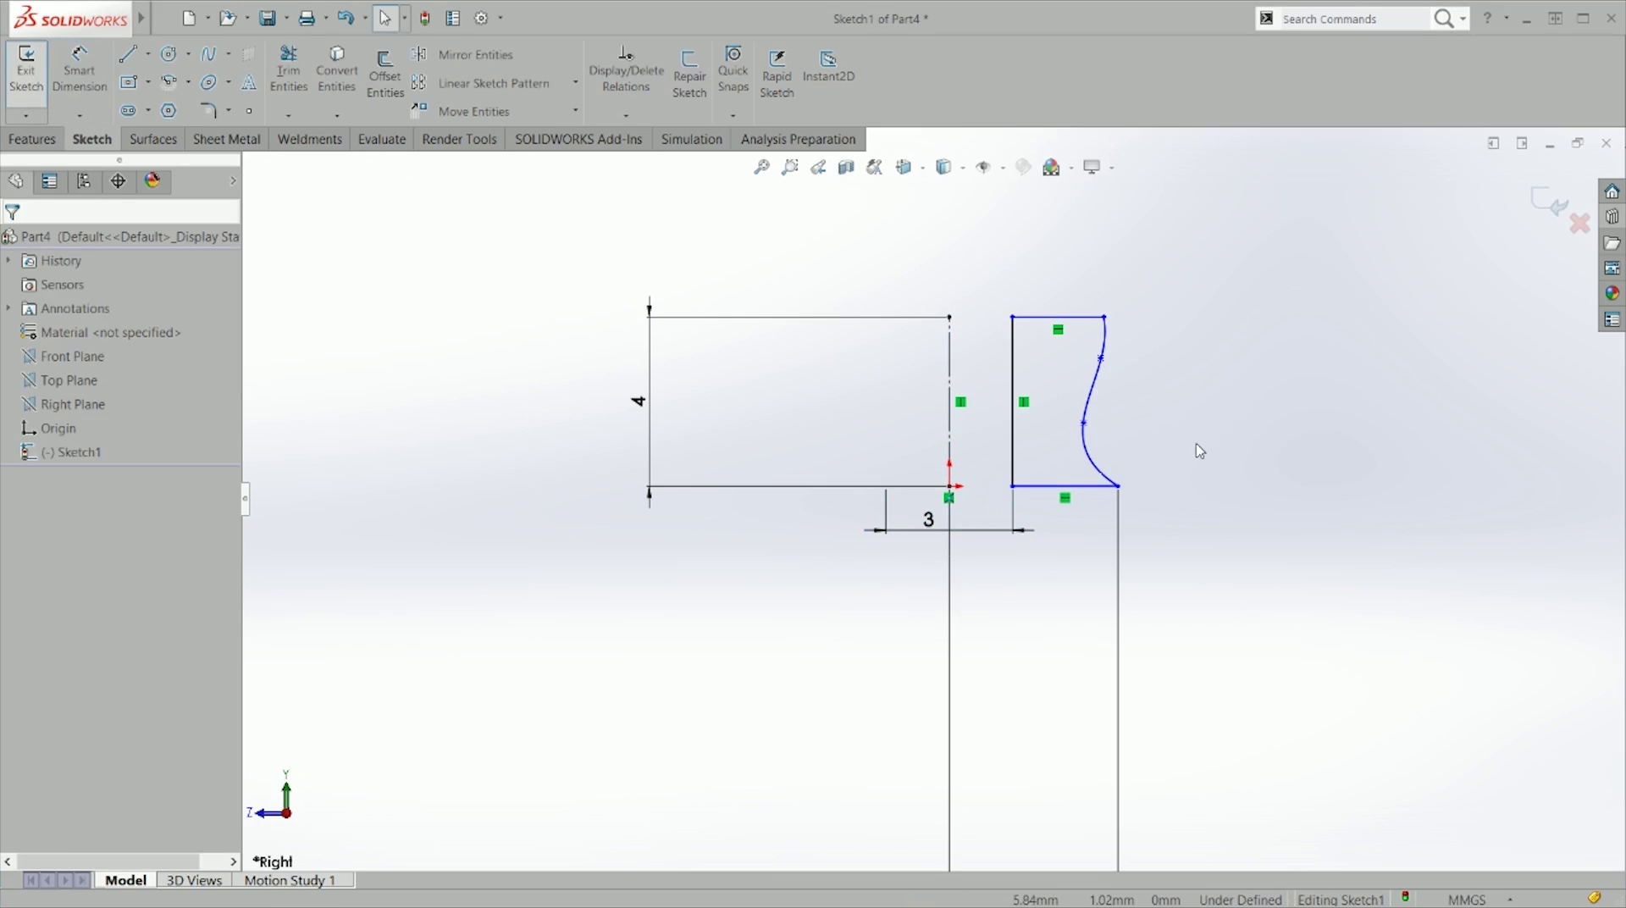
Step: Add a horizontal relation between the vertical line's upper endpoint and the construction line's top end
mouse_move(1012, 319)
left_mouse_down()
mouse_move(1001, 278)
mouse_move(986, 304)
left_mouse_up()
left_click(950, 317, "ctrl")
left_click(997, 246)
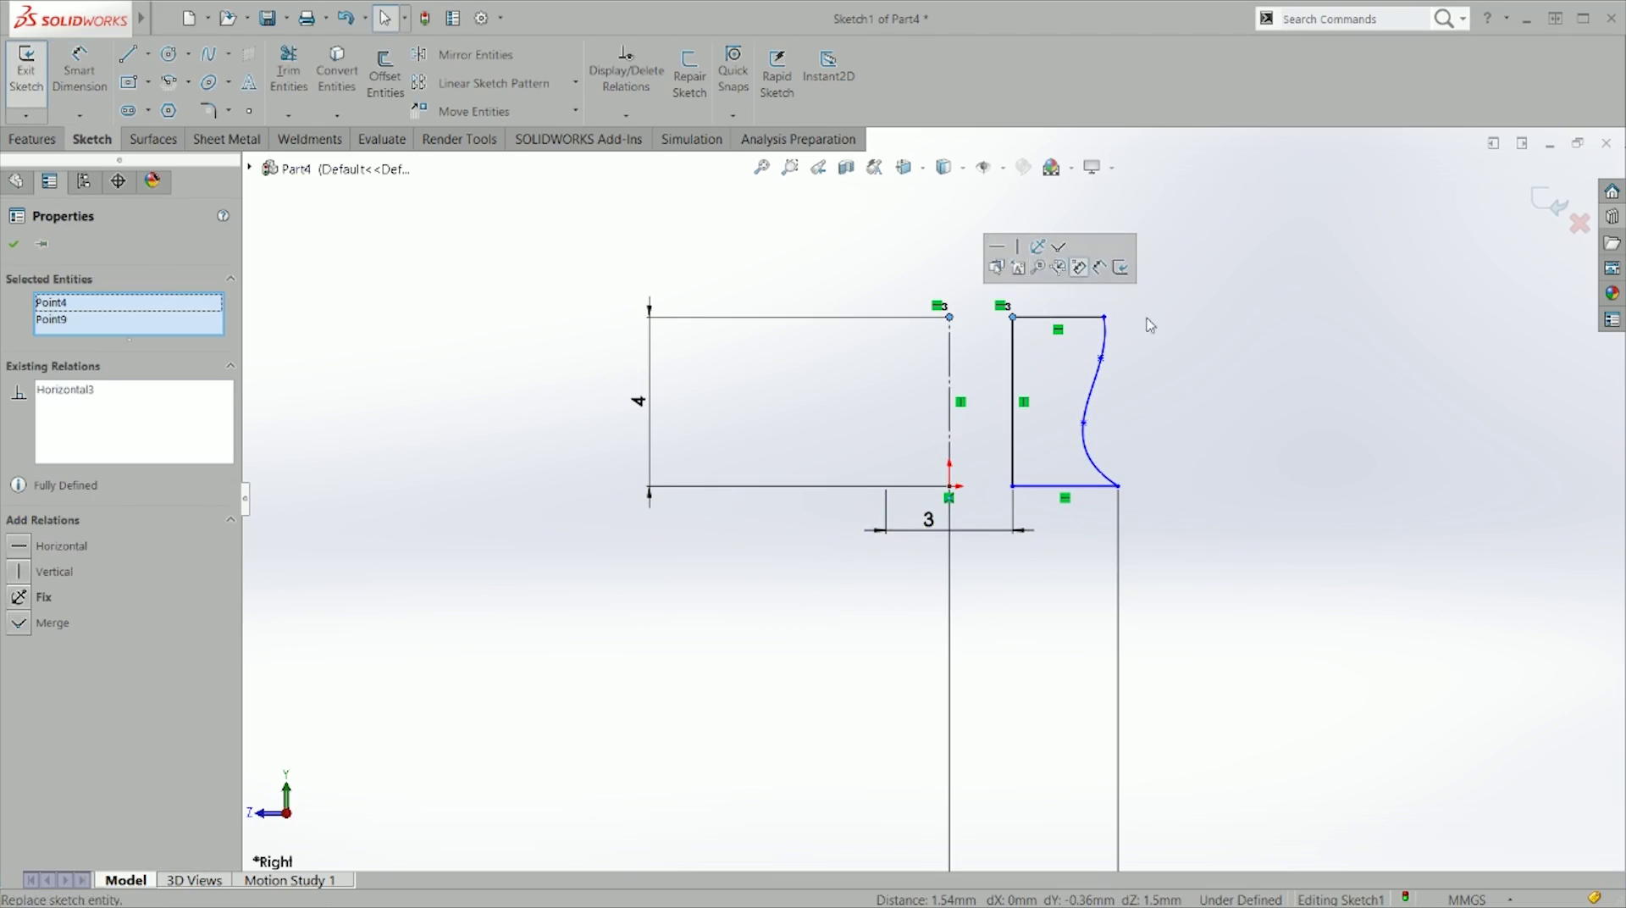
left_click(1147, 318)
Step: Dimension the spline's upper endpoint as an 8 mm diameter about the construction line
left_click_drag(1105, 318, 1184, 324)
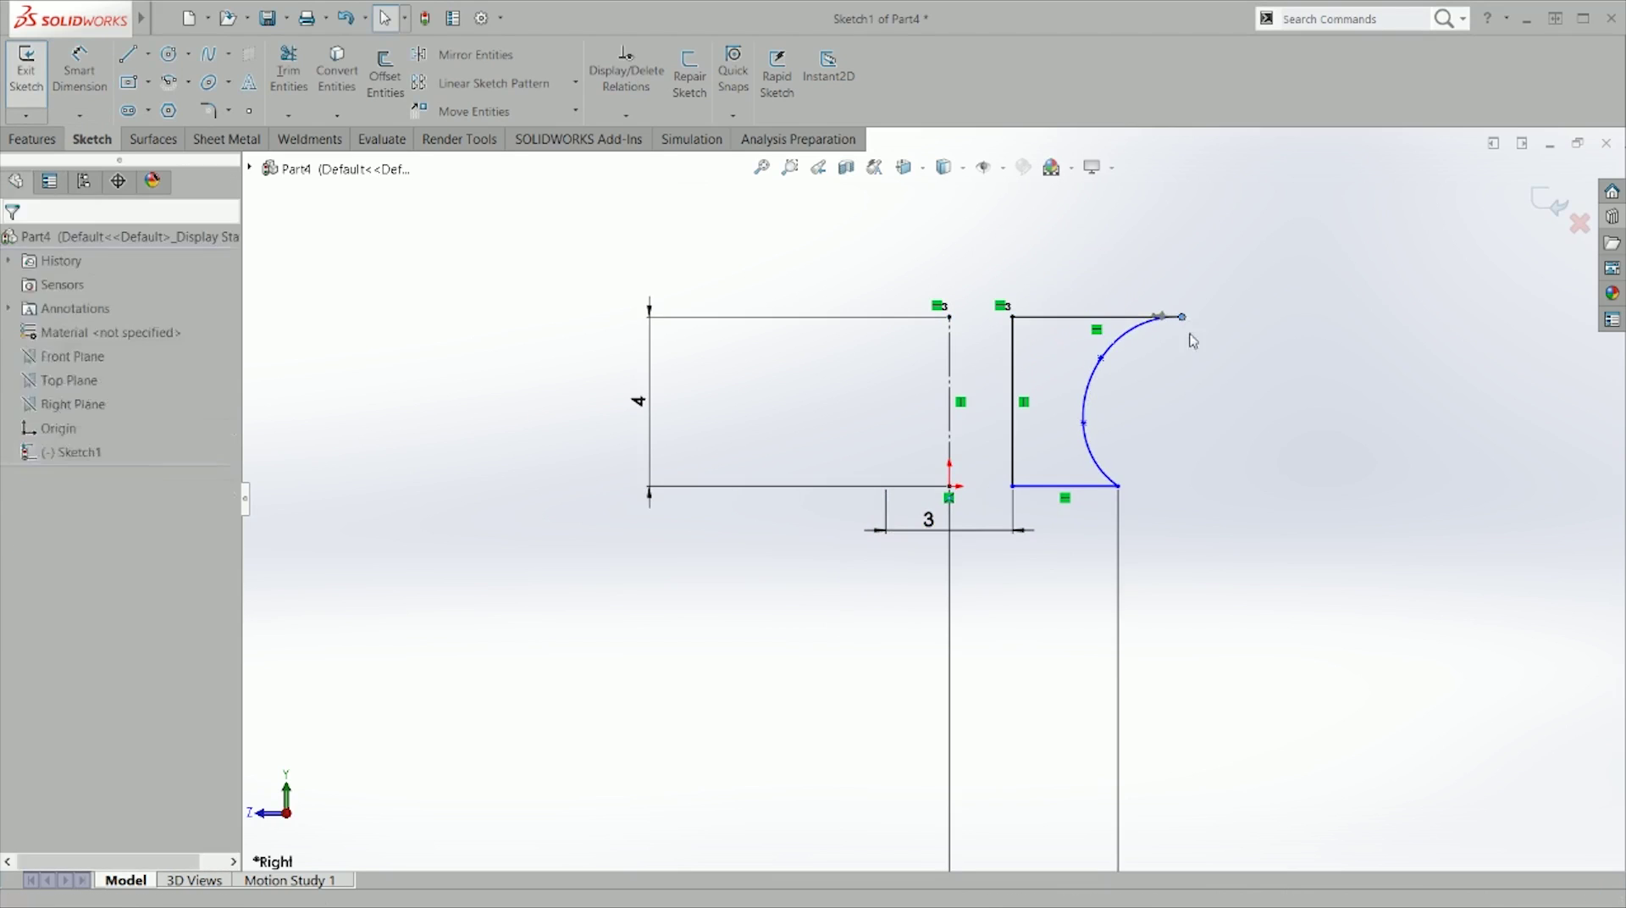
key("ctrl+z")
right_click_drag(1195, 454, 1120, 292)
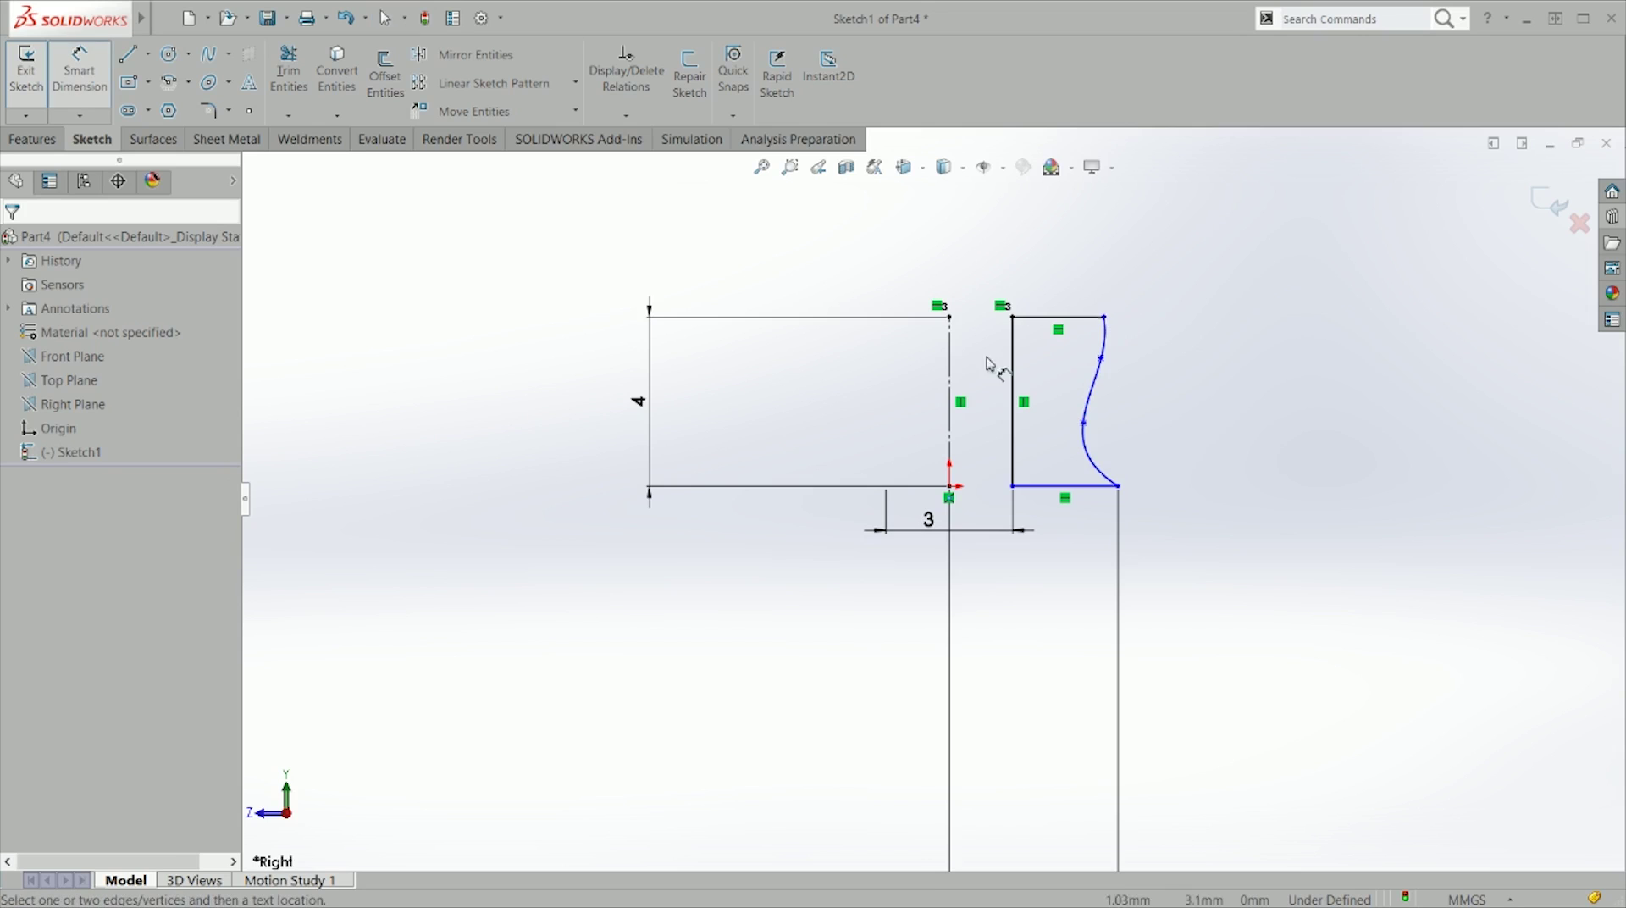
left_click(950, 360)
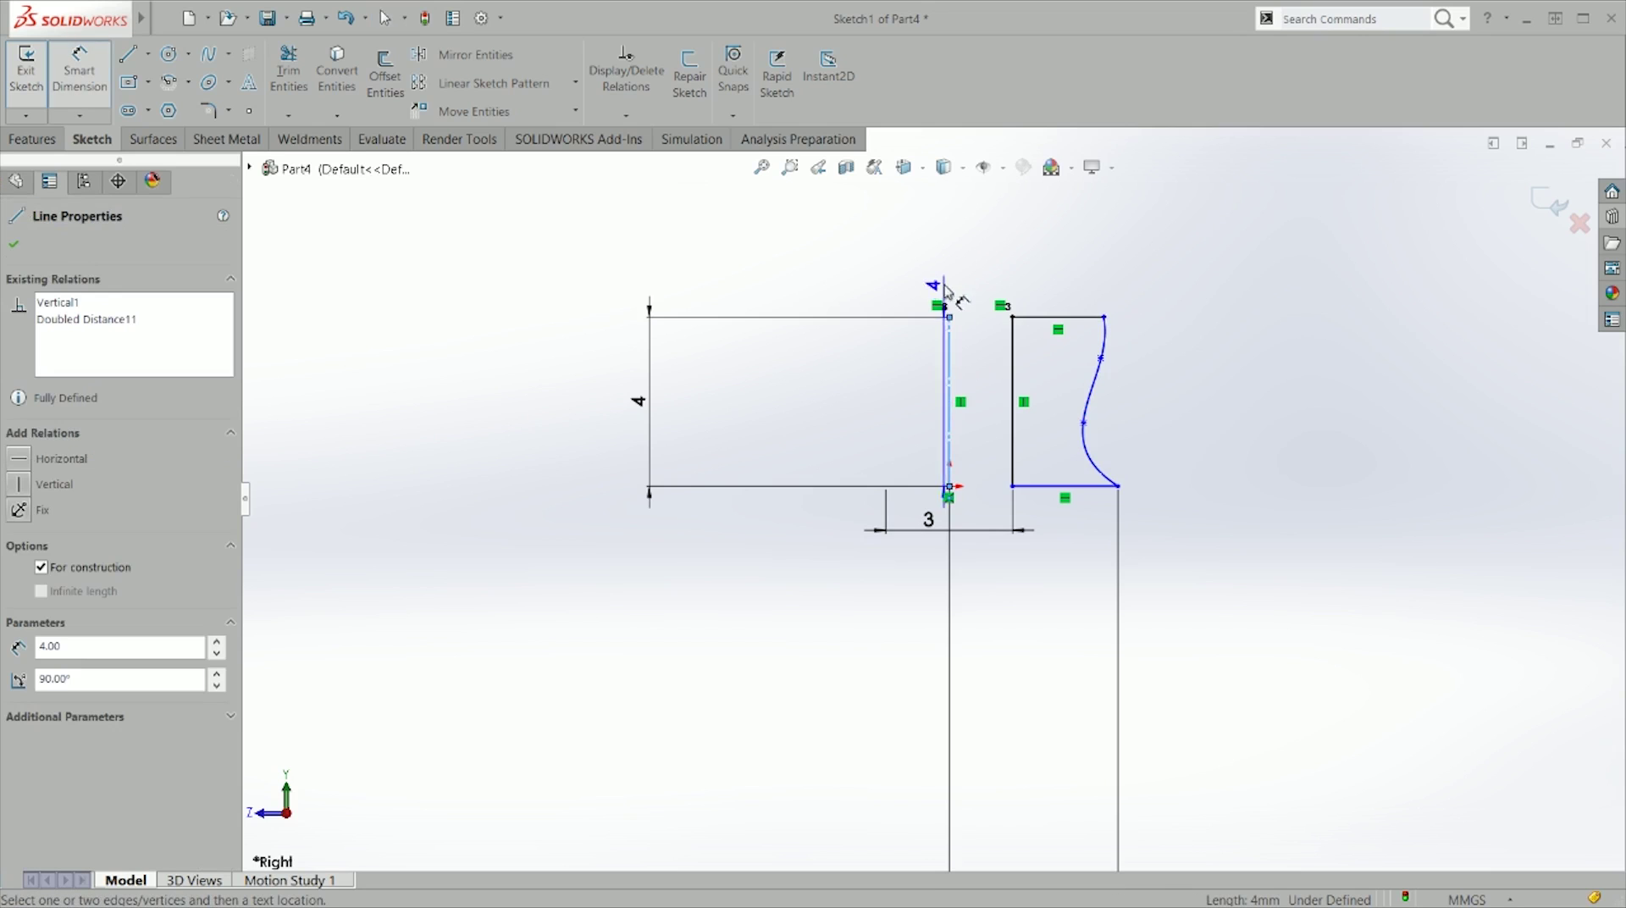
left_click(1104, 318)
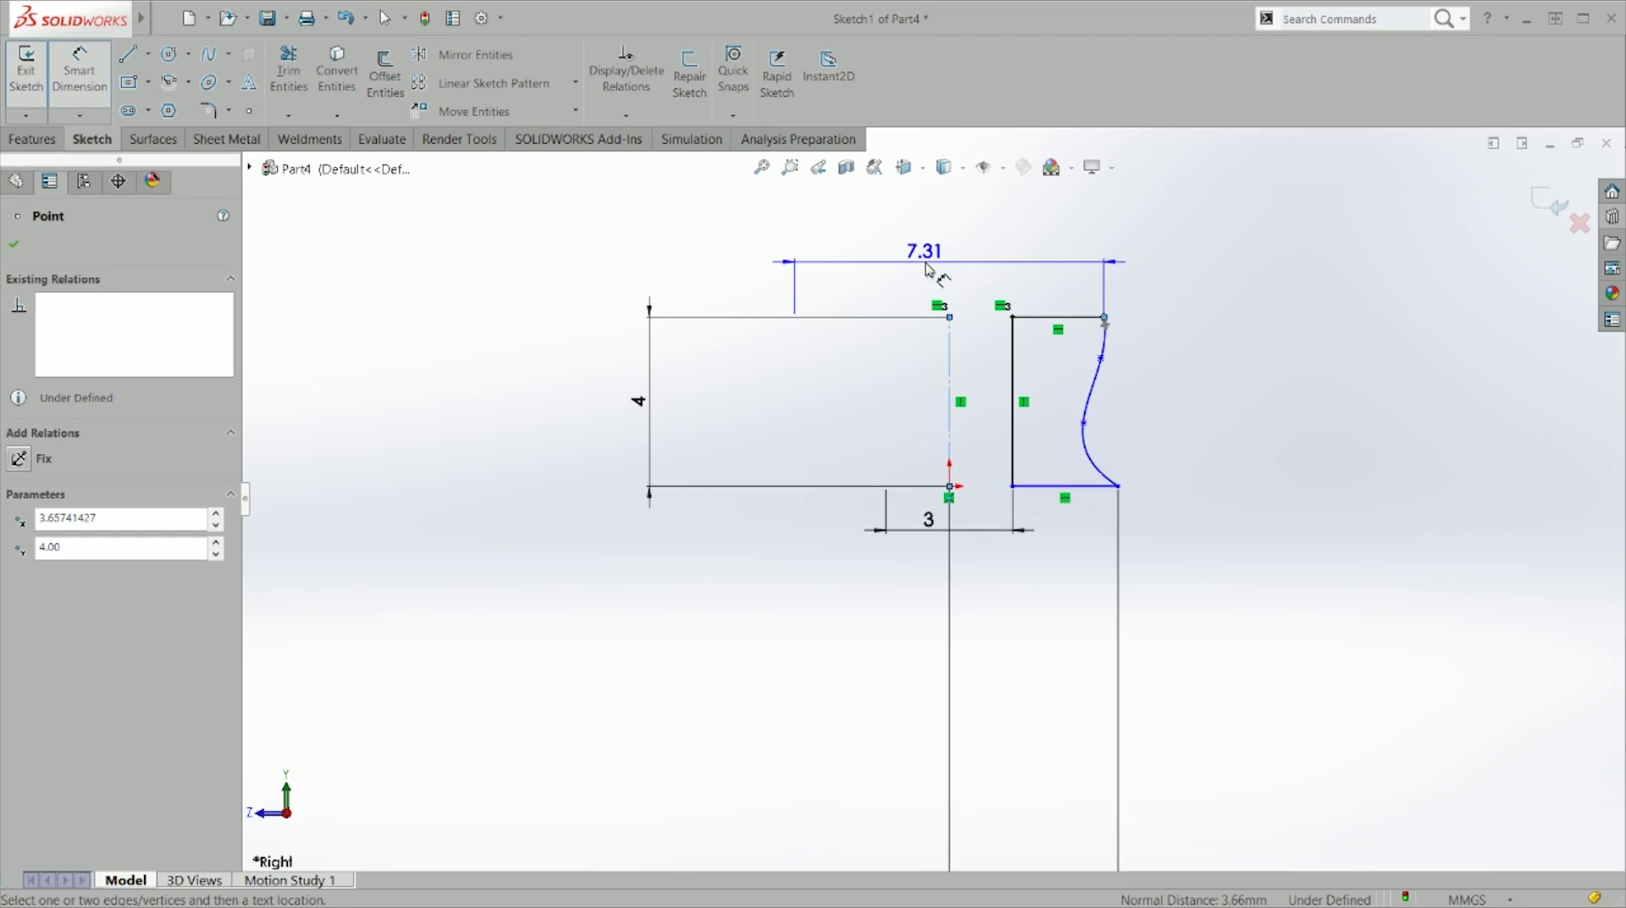
left_click(931, 270)
type("8")
key("Return")
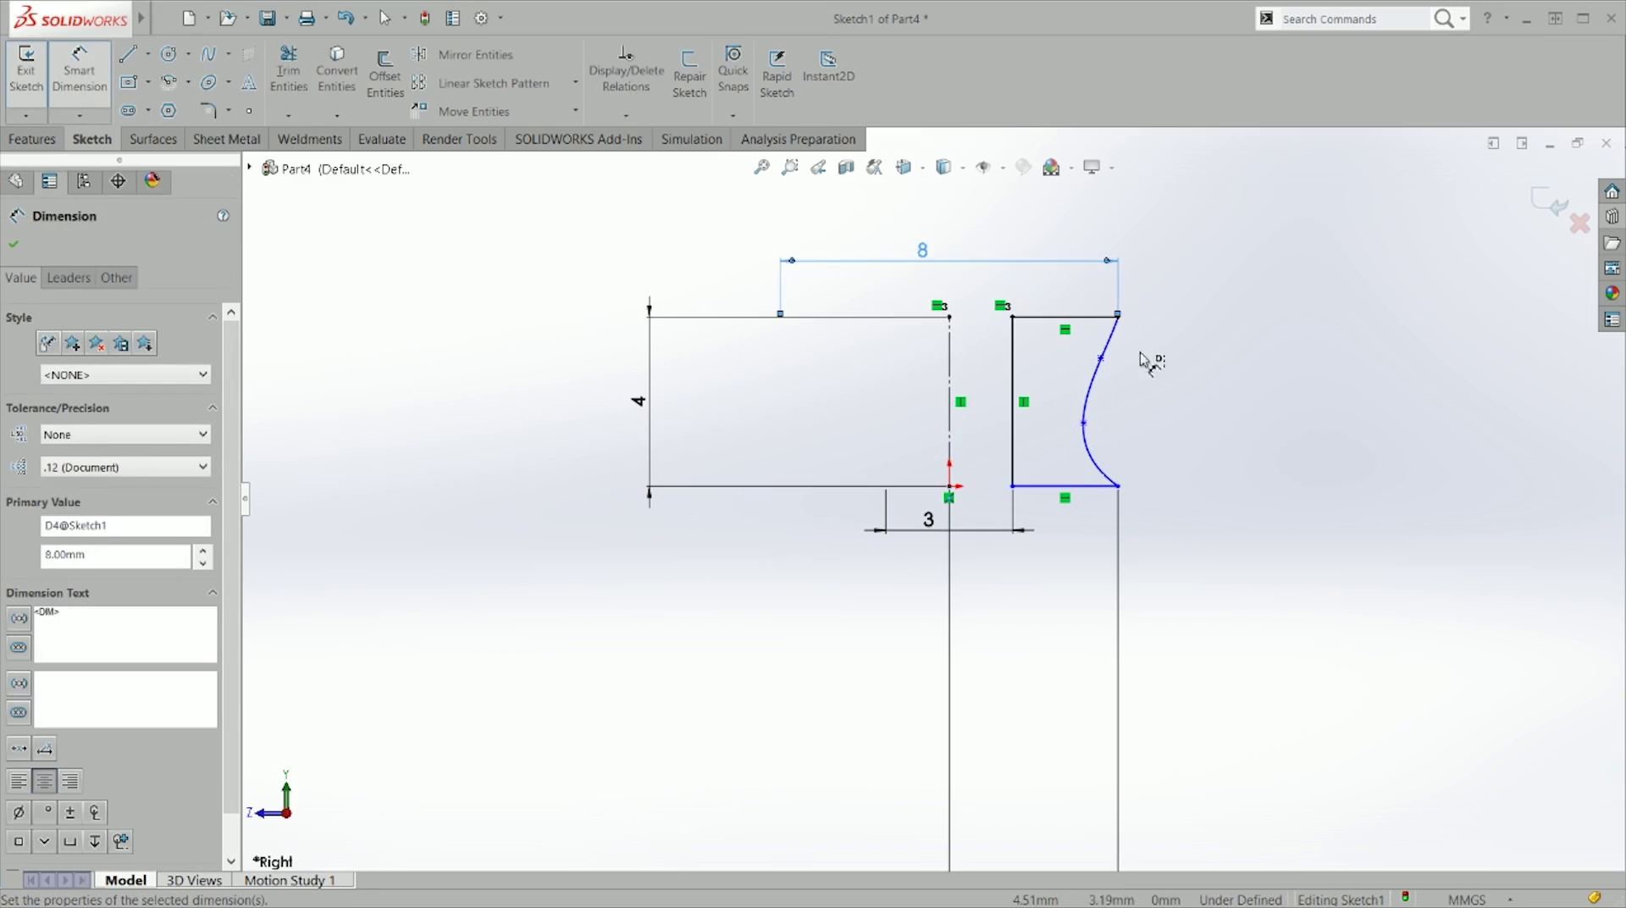
scroll(1092, 603, "up", 5)
key("Escape")
Step: Replace the old base line length dimension with a 9 mm diameter dimension from the spline's lower endpoint about the construction line
left_click(963, 702)
key("Delete")
right_click_drag(1053, 686, 1049, 479)
scroll(1026, 500, "down", 5)
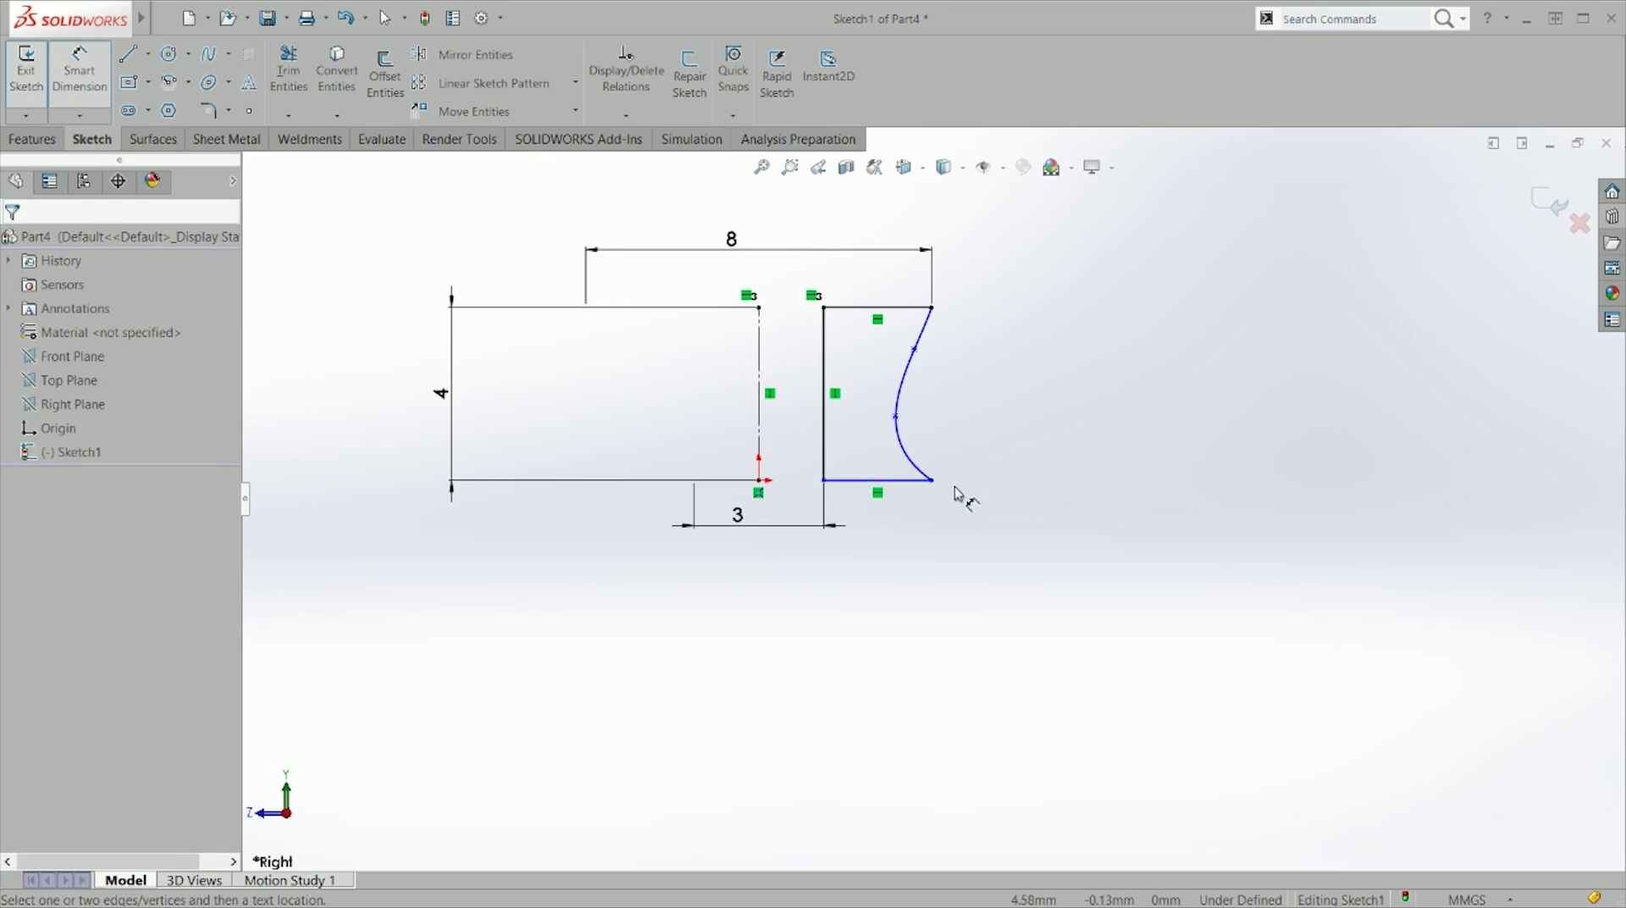
left_click(932, 482)
left_click(759, 462)
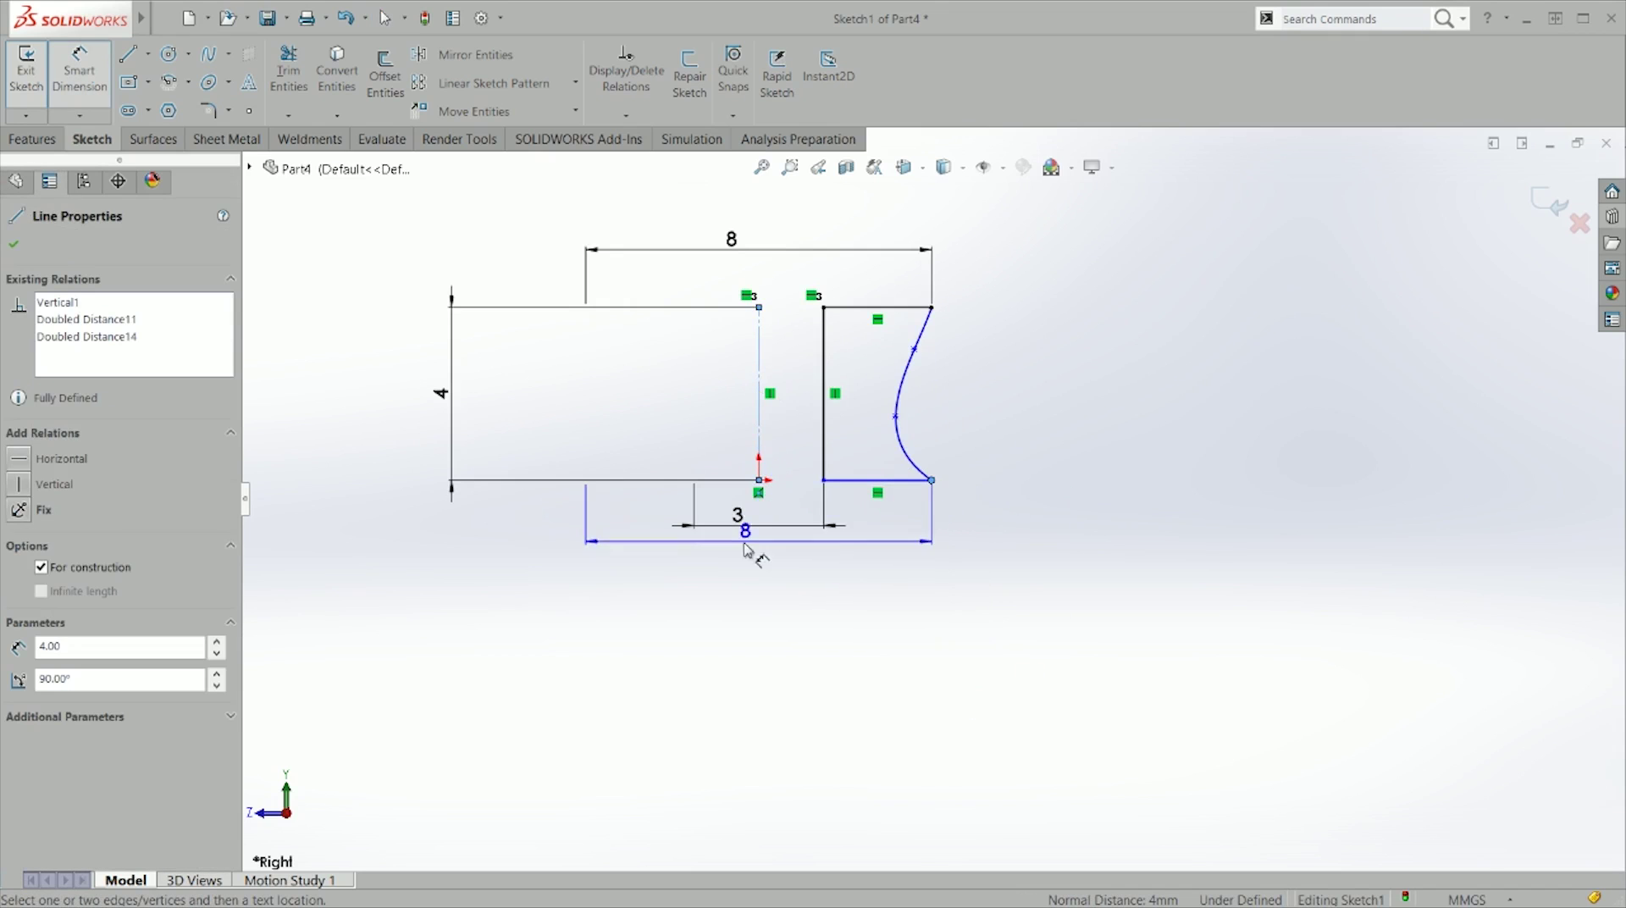
left_click(729, 580)
type("9")
key("Return")
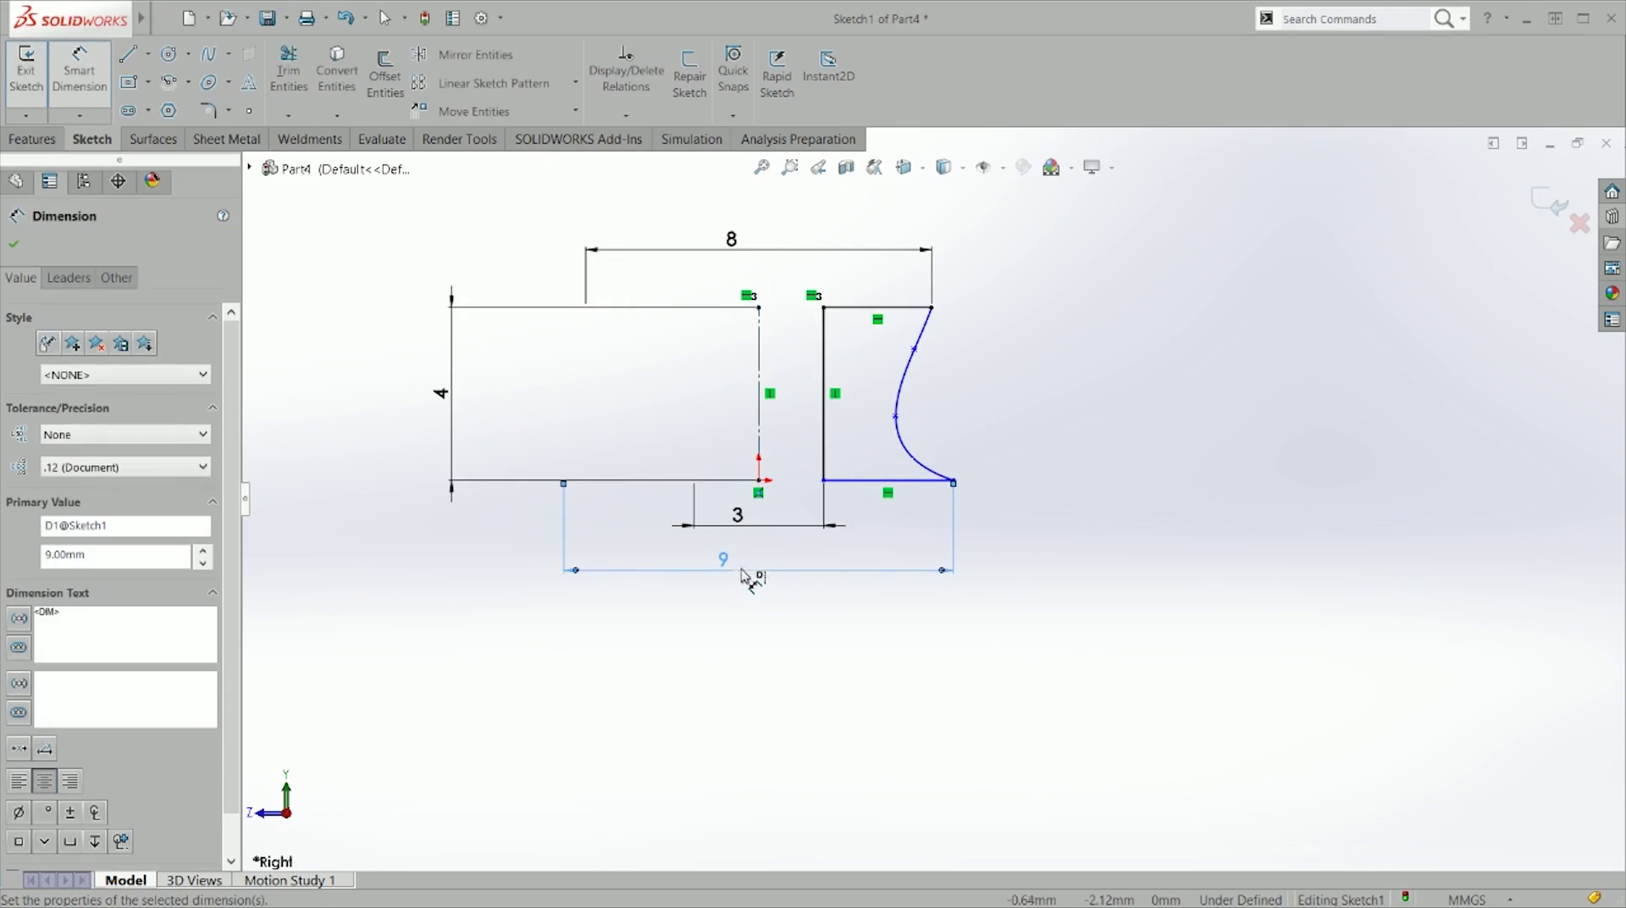
key("Escape")
Step: Add a horizontal relation between the profile's lower inner corner and the origin
left_click_drag(823, 481, 823, 528)
left_click(759, 480, "ctrl")
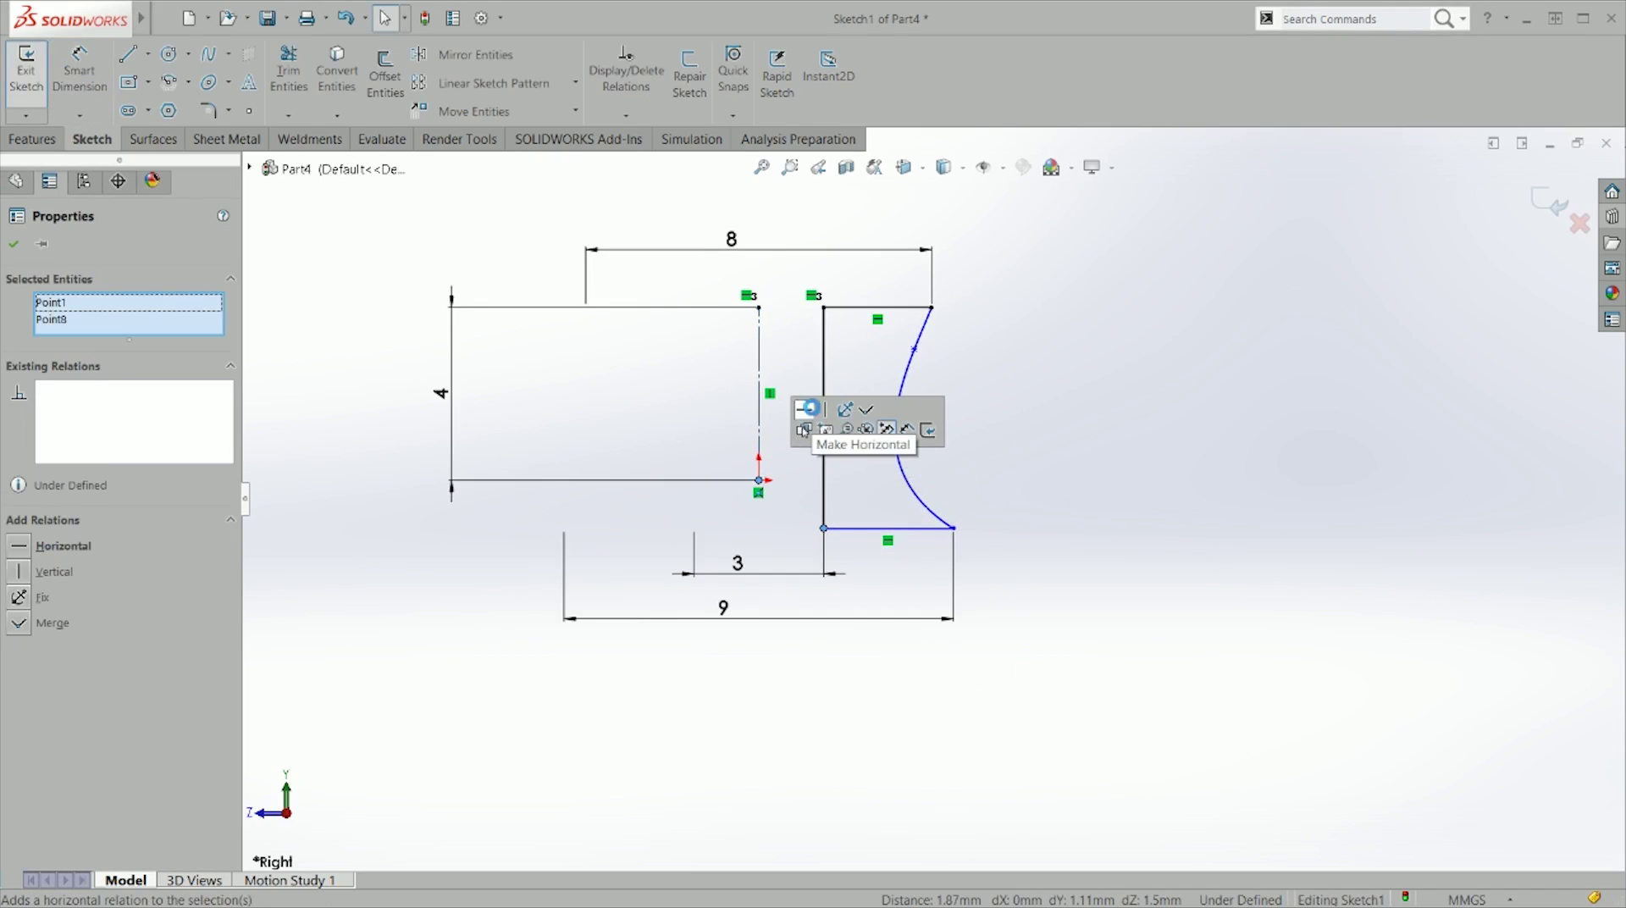
left_click(809, 413)
left_click(1163, 449)
Step: Revolve the profile 360° about the construction line
scroll(940, 423, "up", 1)
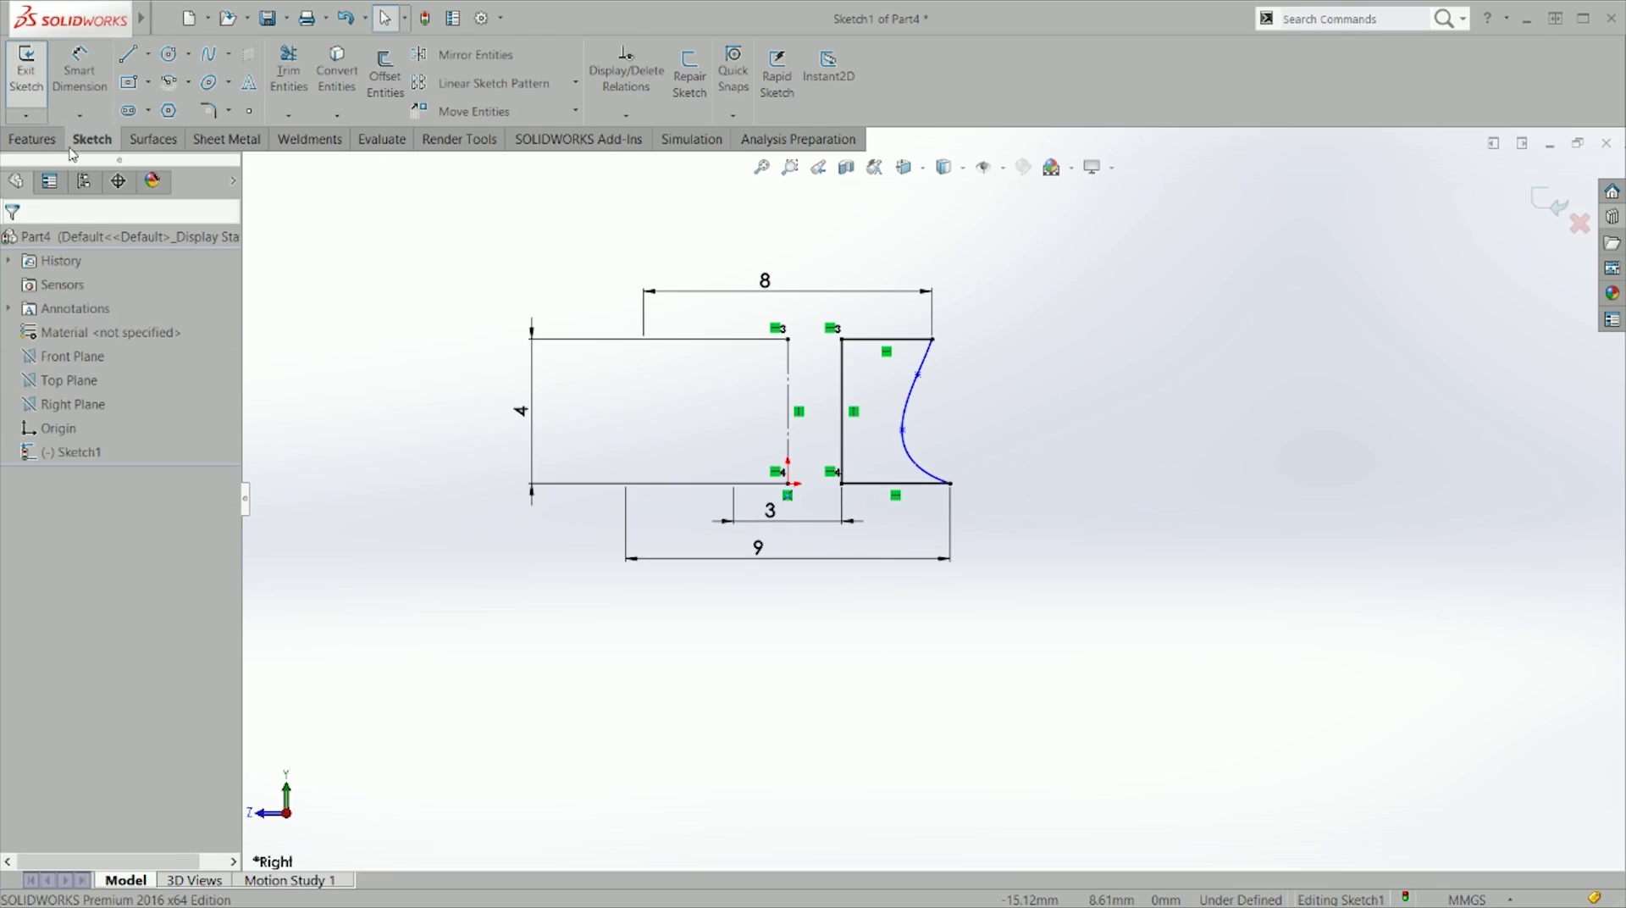
left_click(32, 139)
left_click(95, 75)
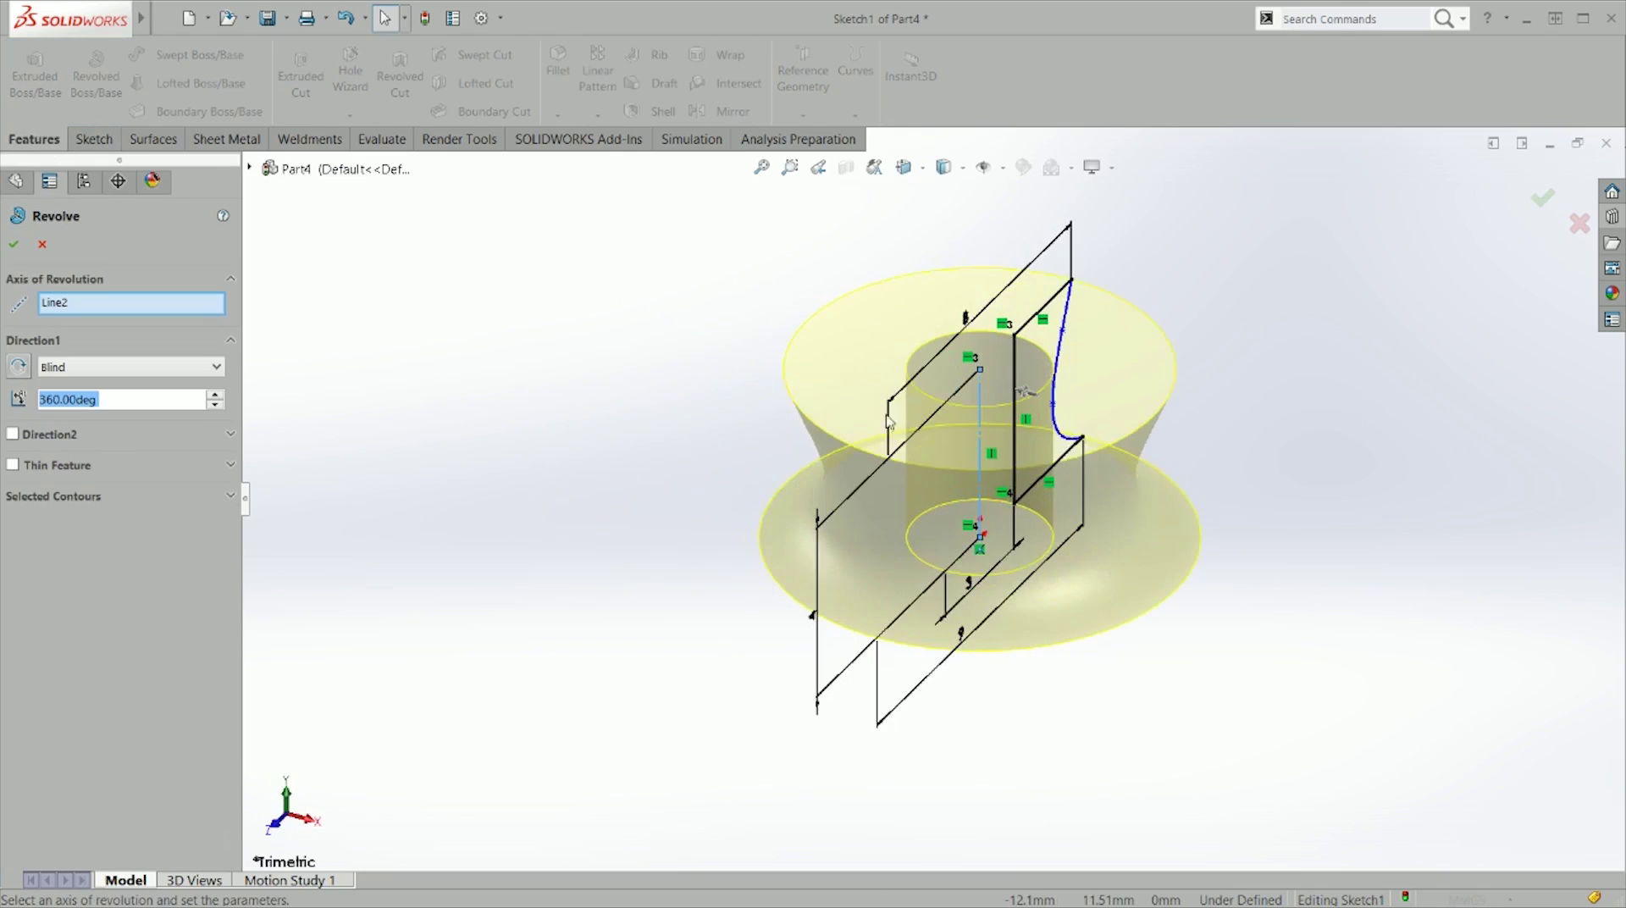
left_click(14, 245)
Step: Create a forming tool feature with the revolved body's flat bottom face as stopping face and its top face as the face to remove
middle_click_drag(526, 461, 659, 435)
key("ctrl+7")
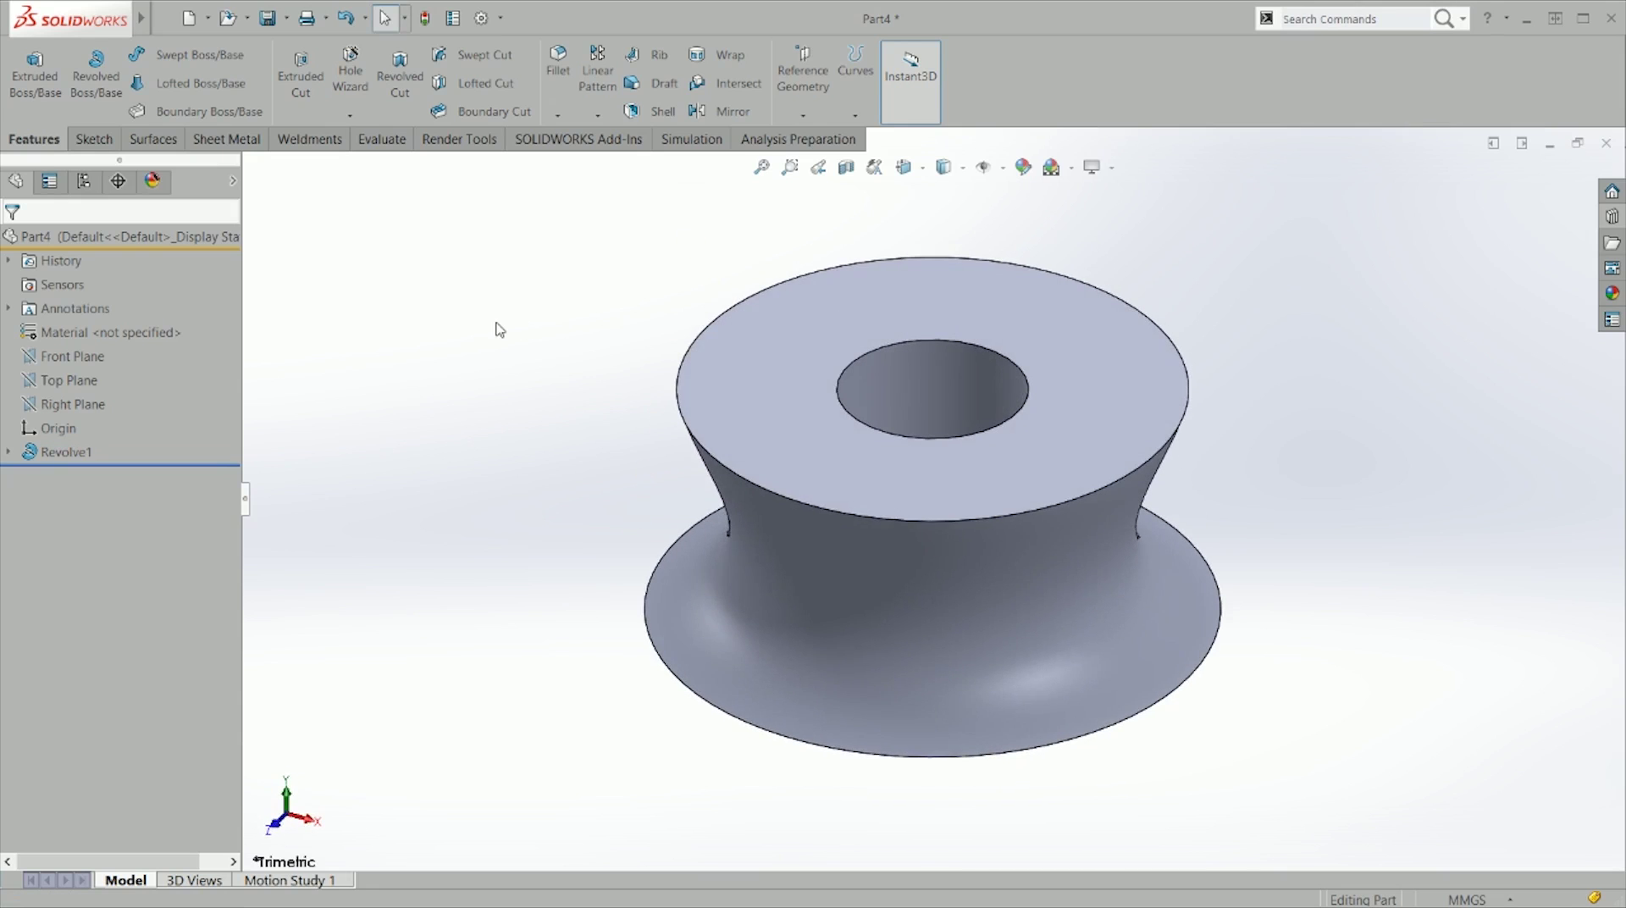
key("z")
key("z")
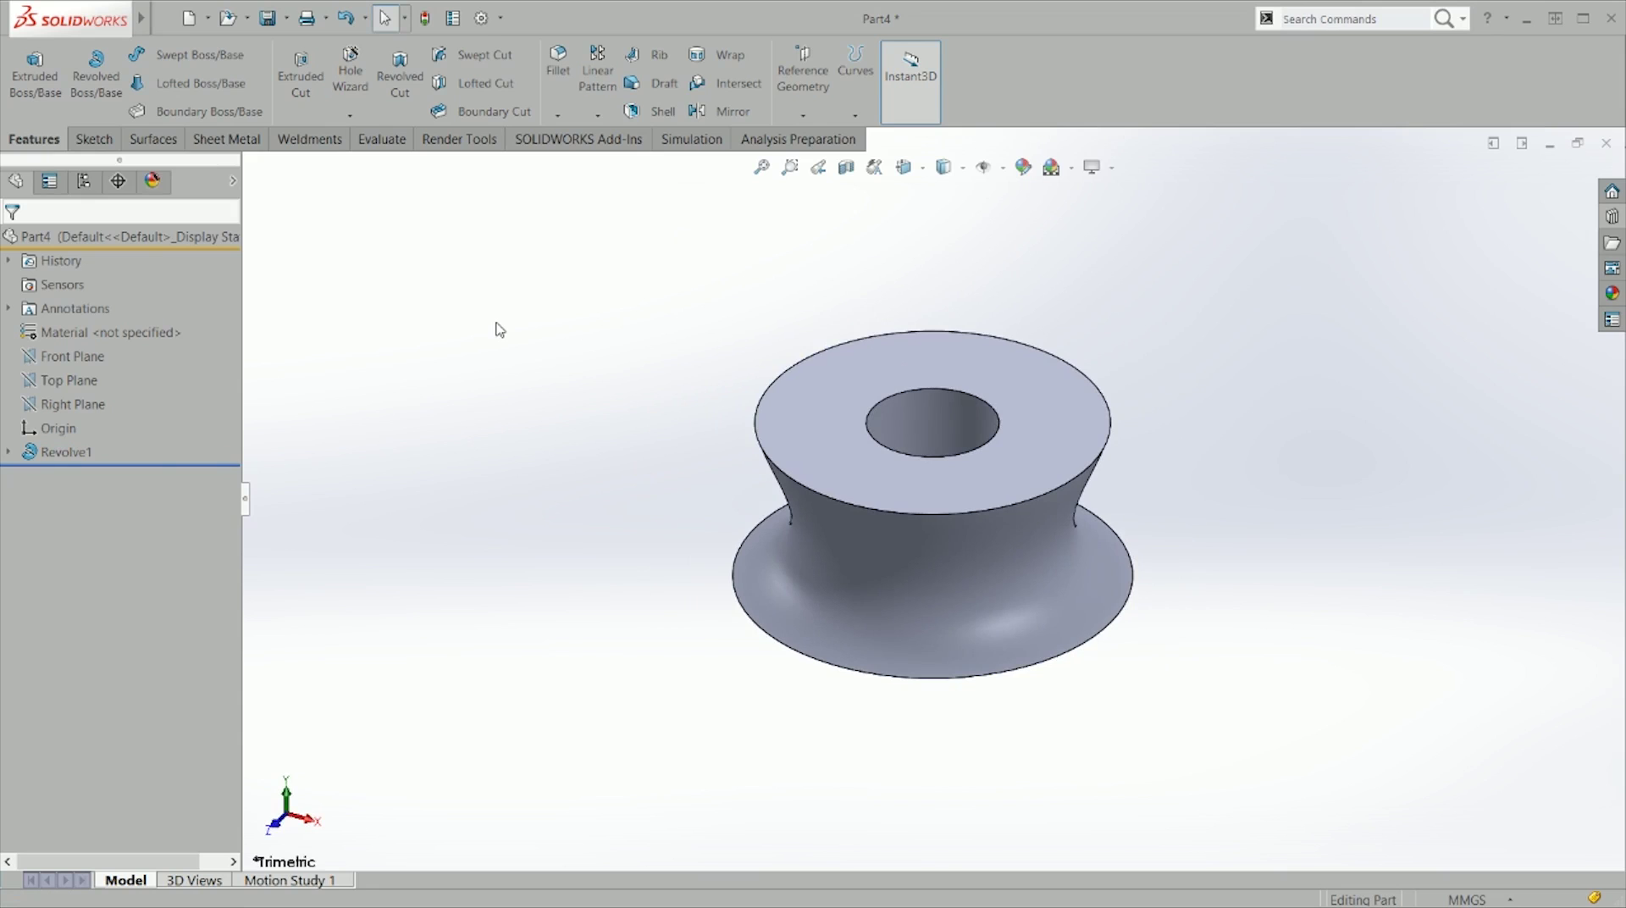
key("z")
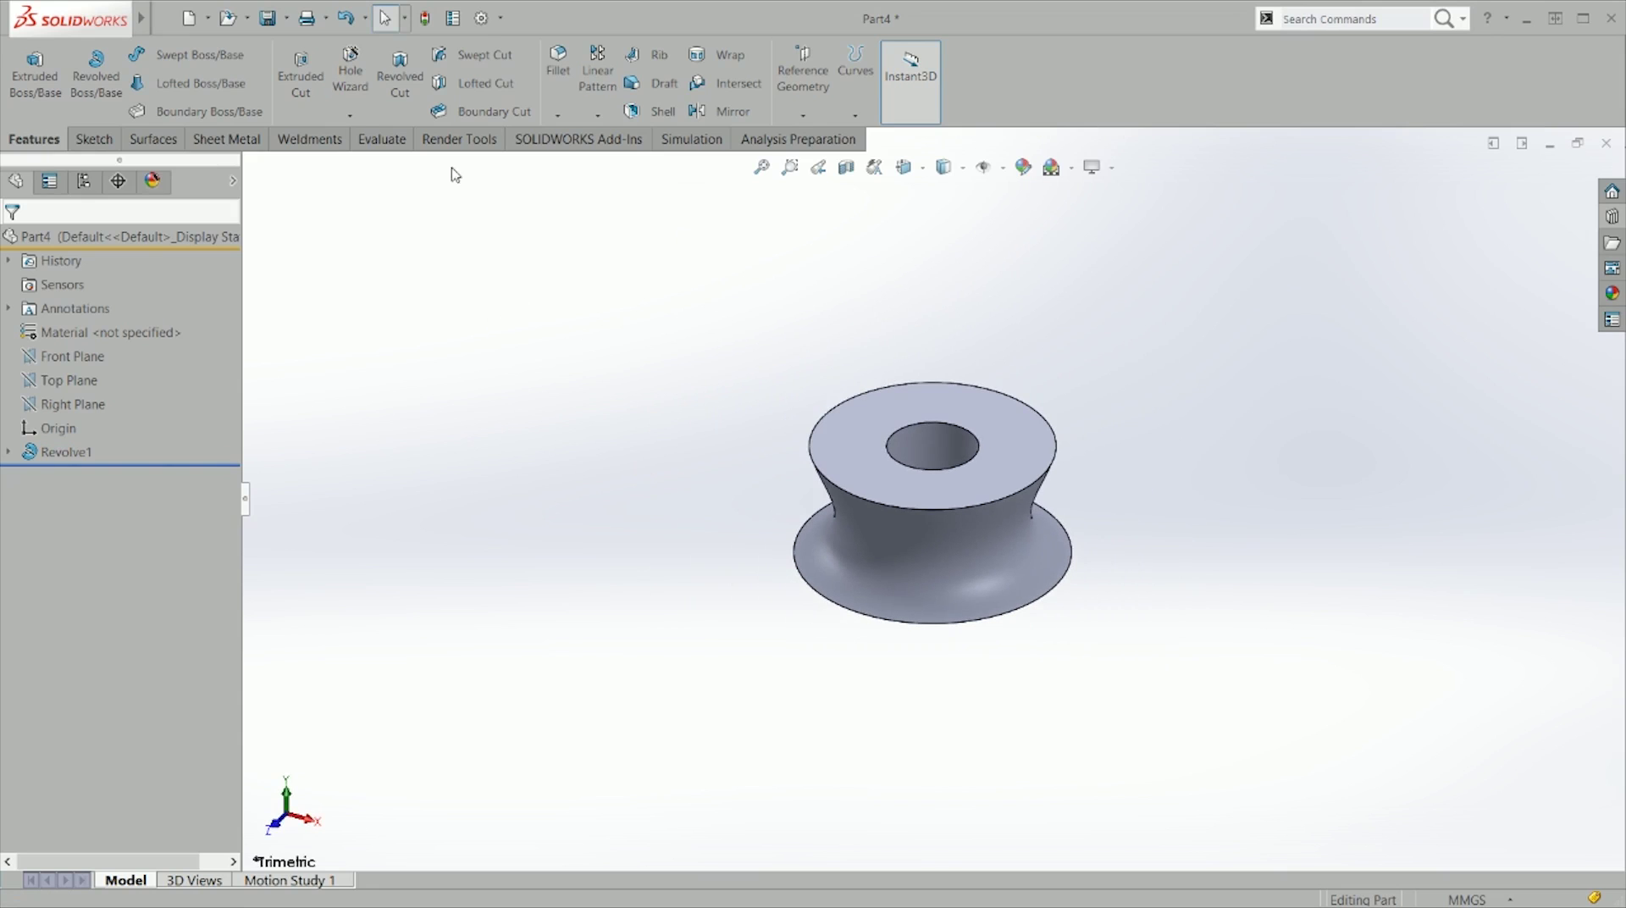
left_click(226, 139)
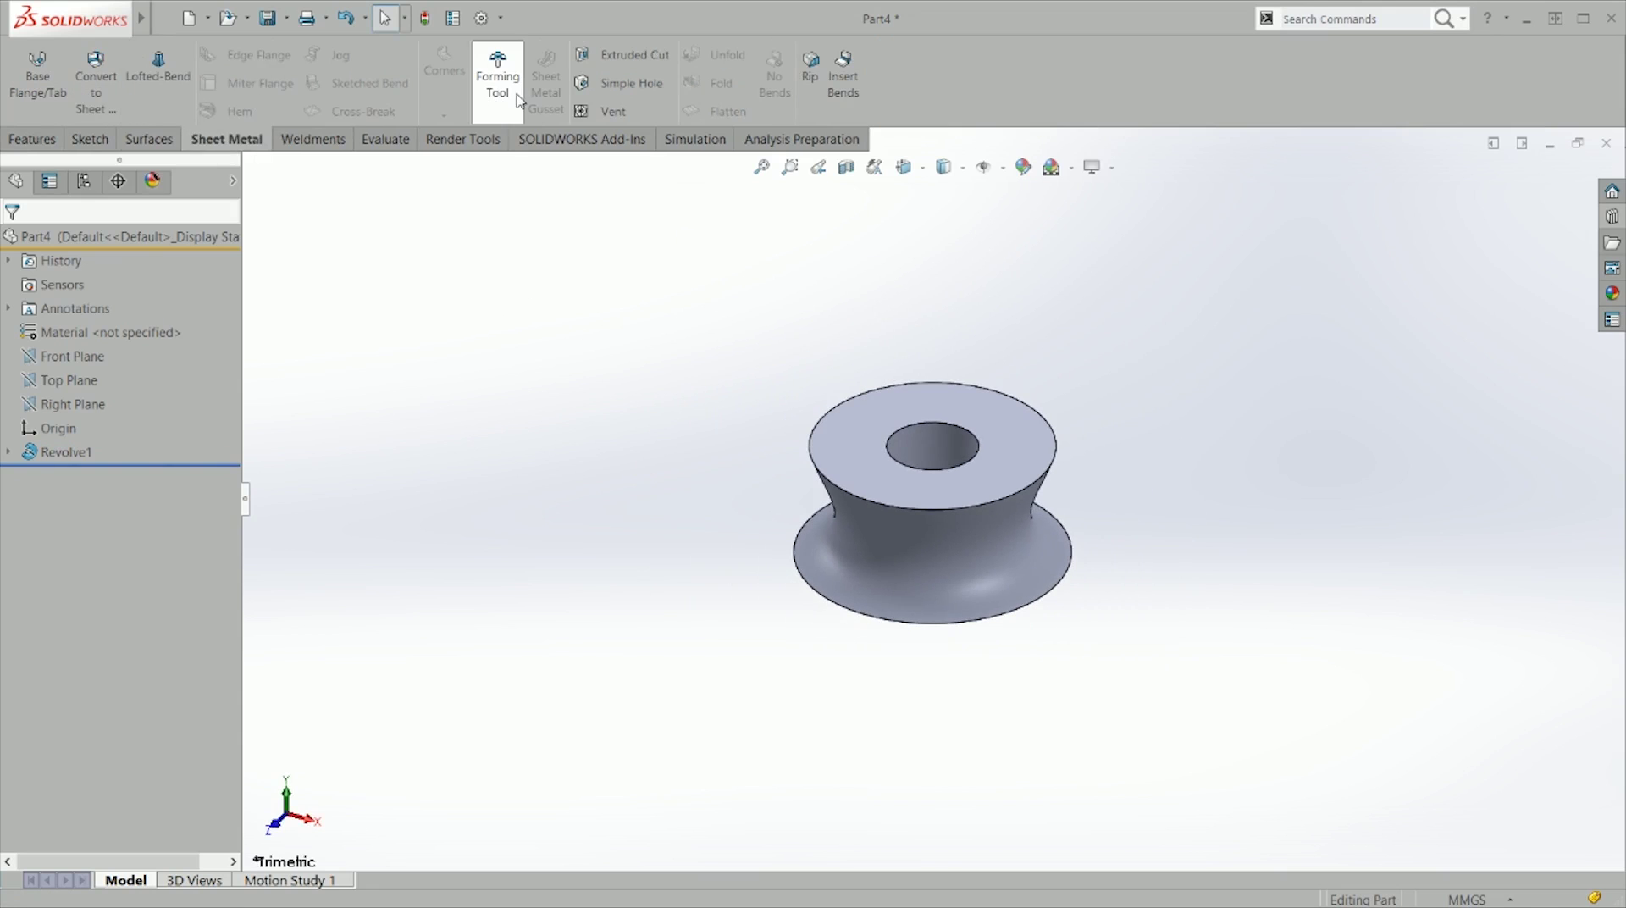
left_click(497, 76)
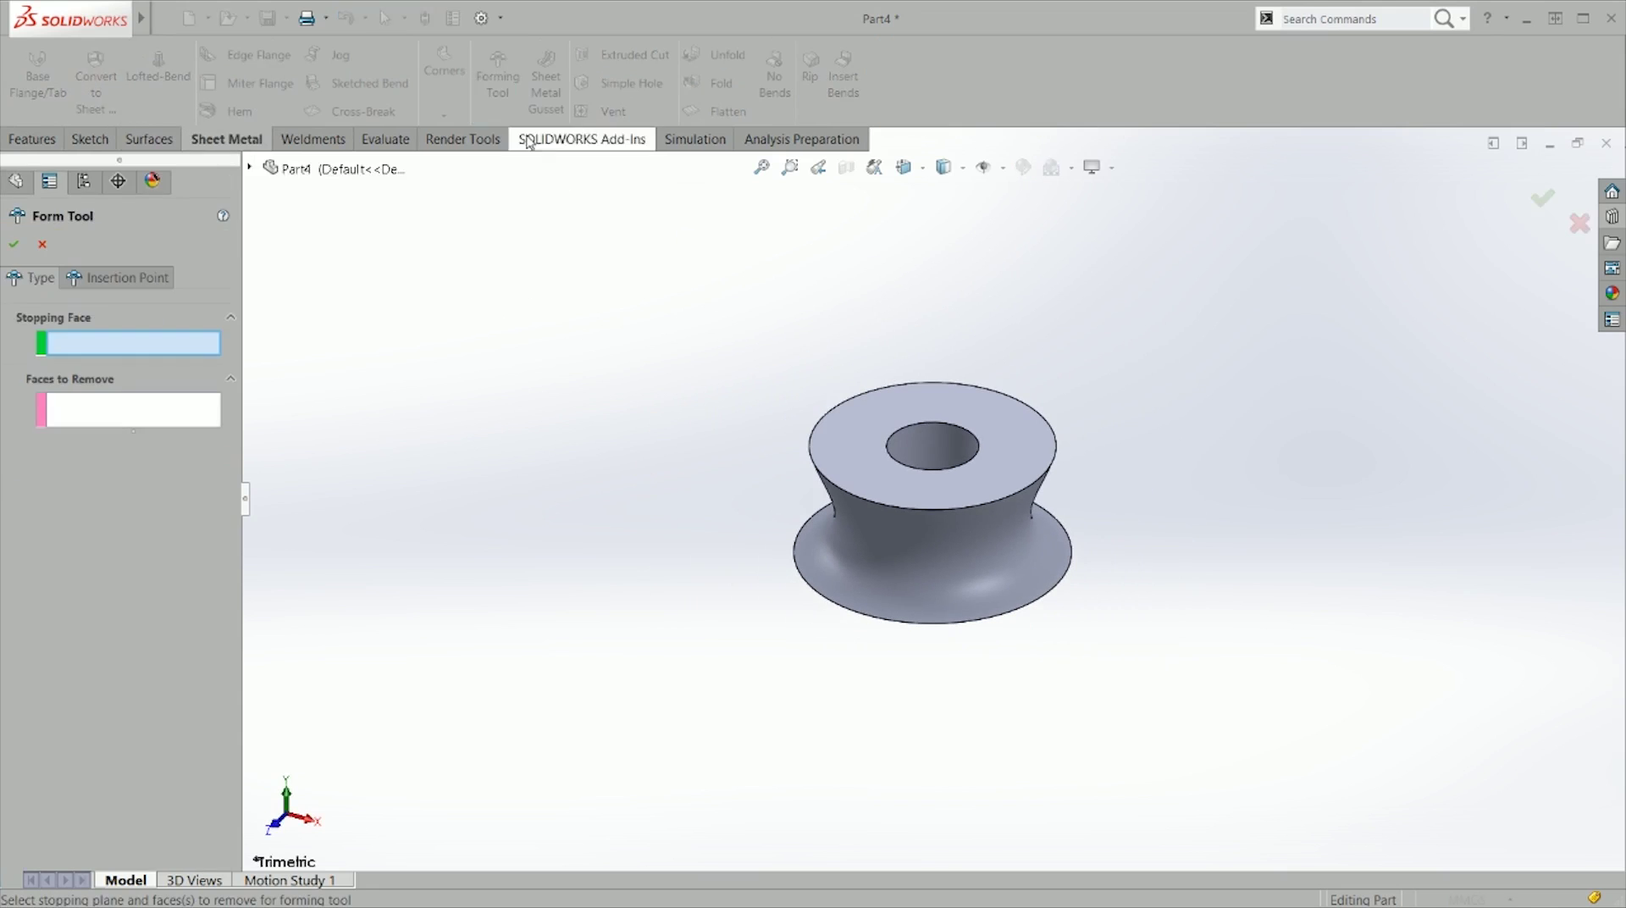
middle_click_drag(867, 572, 856, 320)
left_click(845, 567)
middle_click_drag(594, 470, 513, 643)
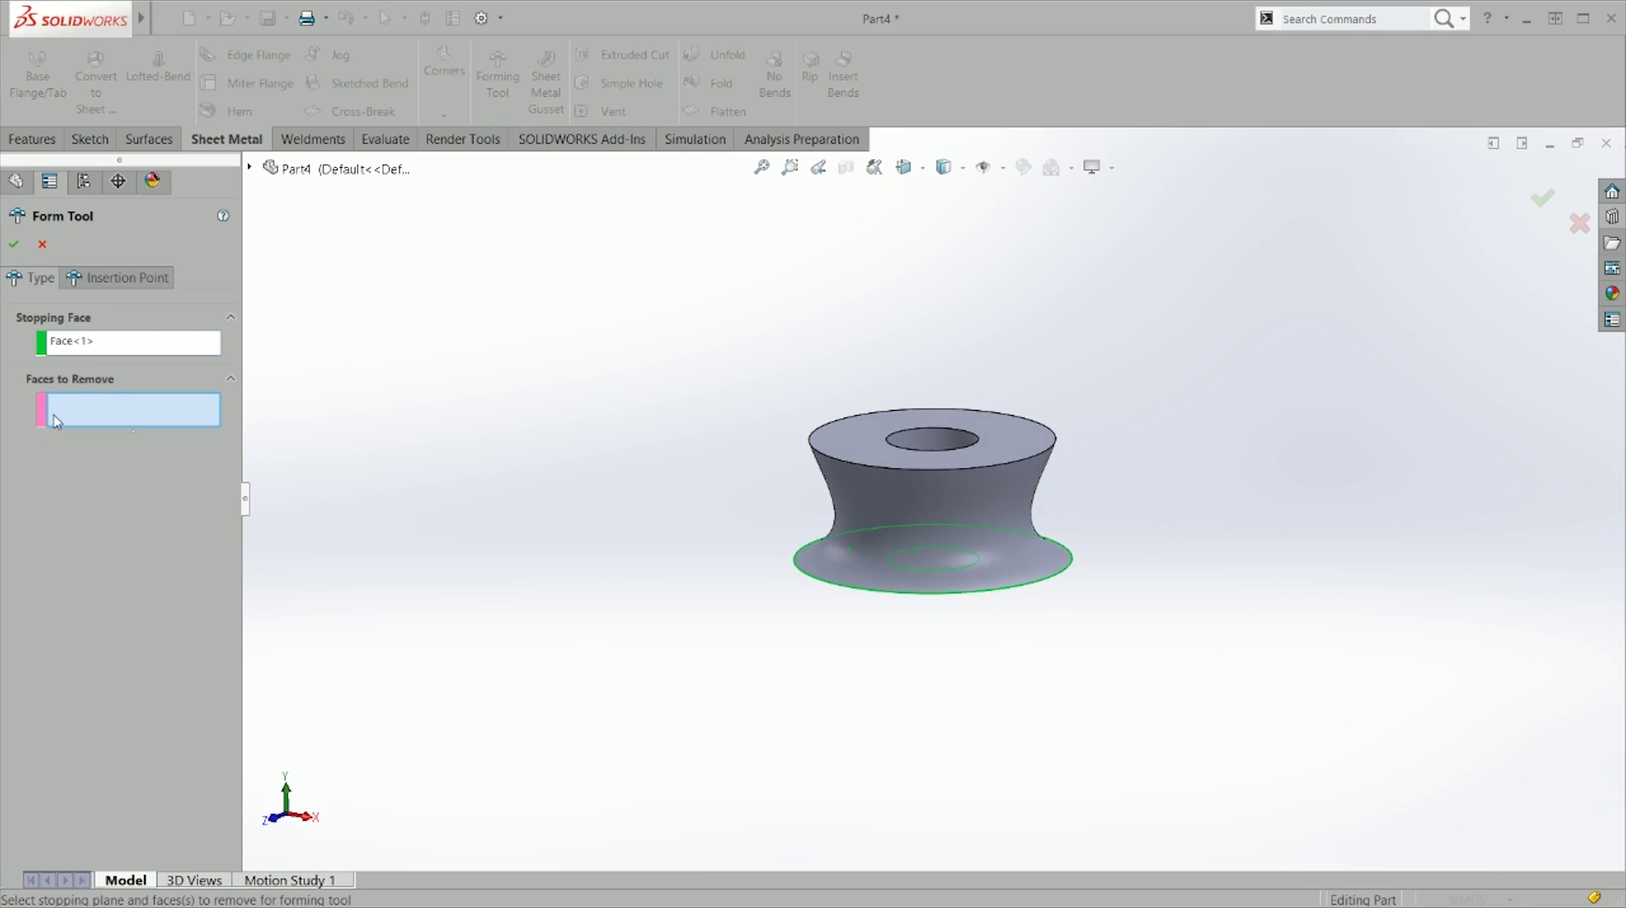
left_click(846, 431)
left_click(14, 245)
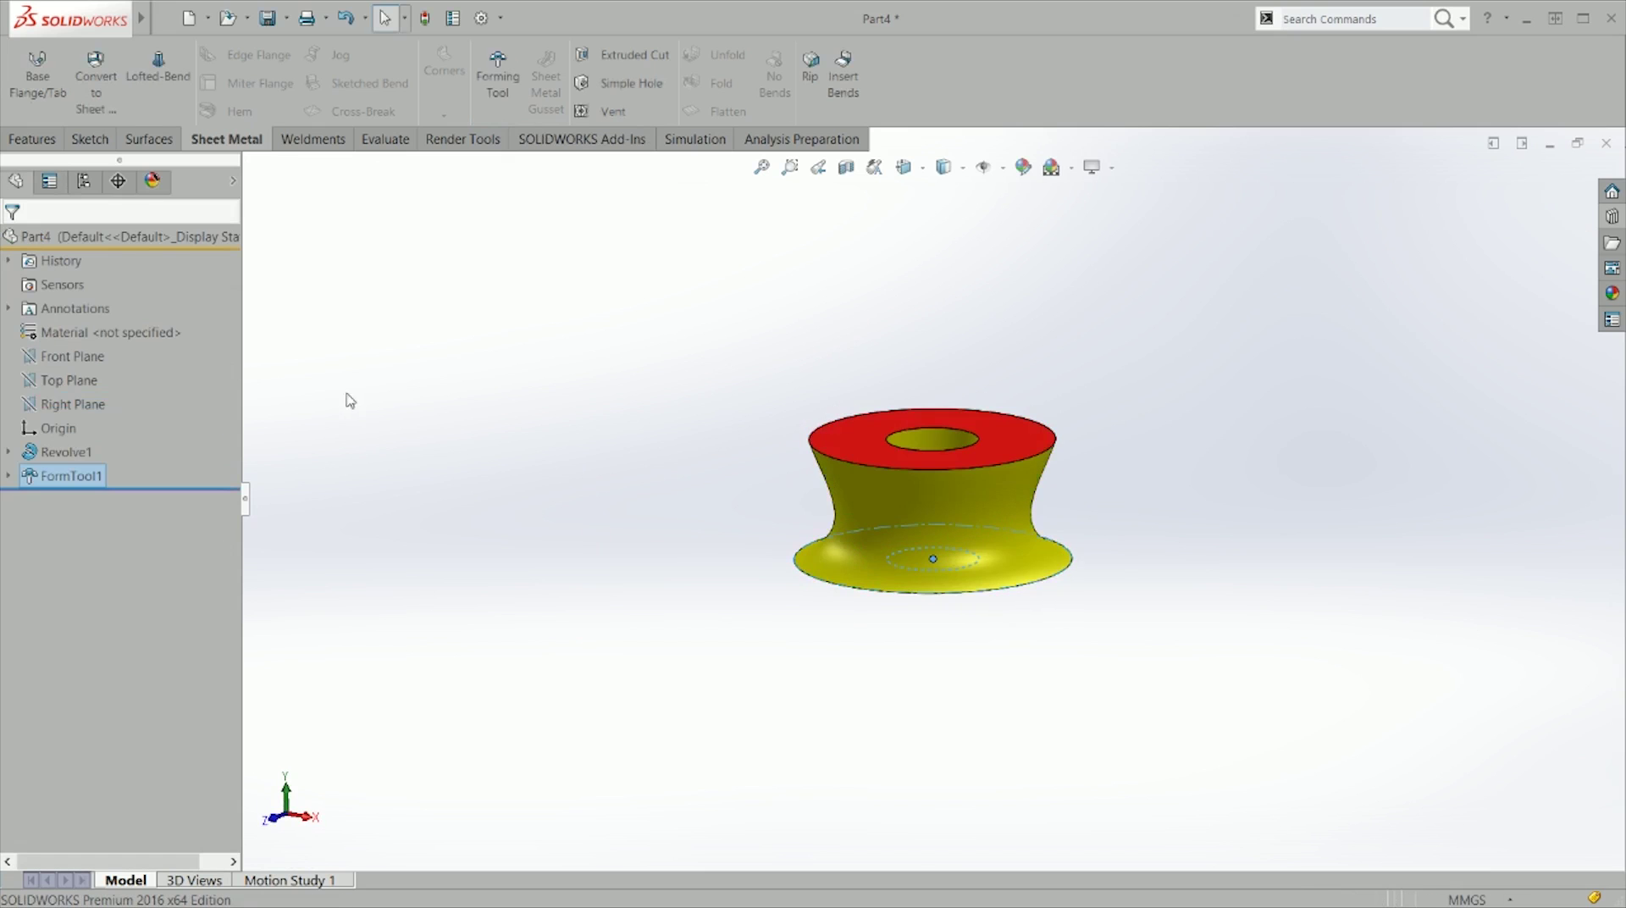
Step: Save the part in the design library folder as a Form Tool (*.sldftp) file named FT2
left_click(267, 19)
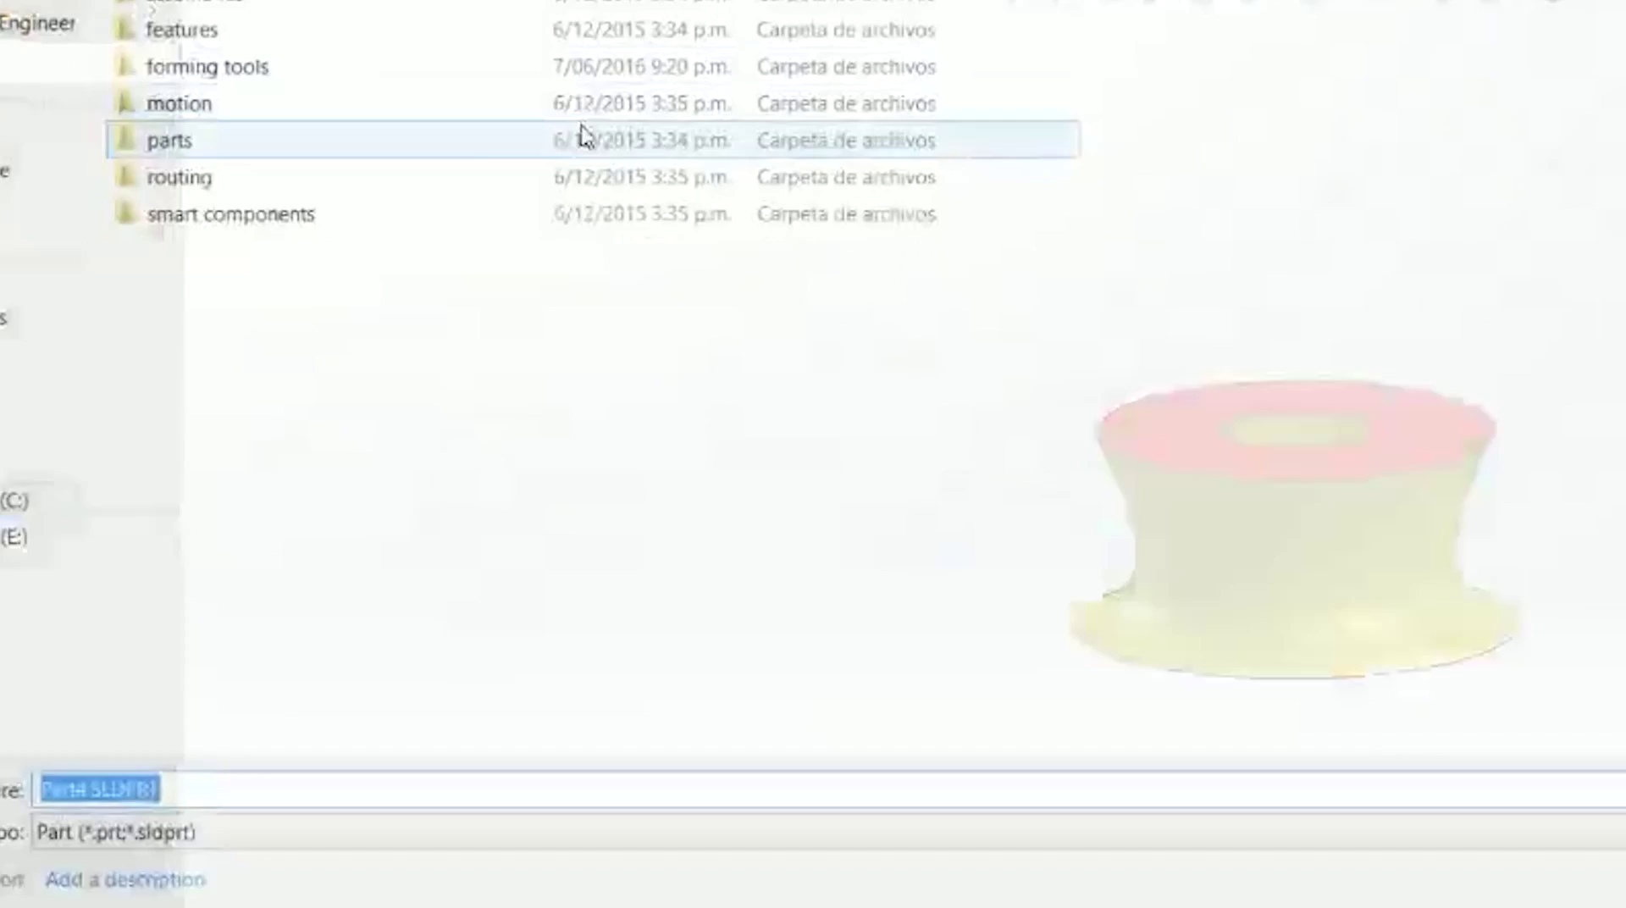
left_click(327, 685)
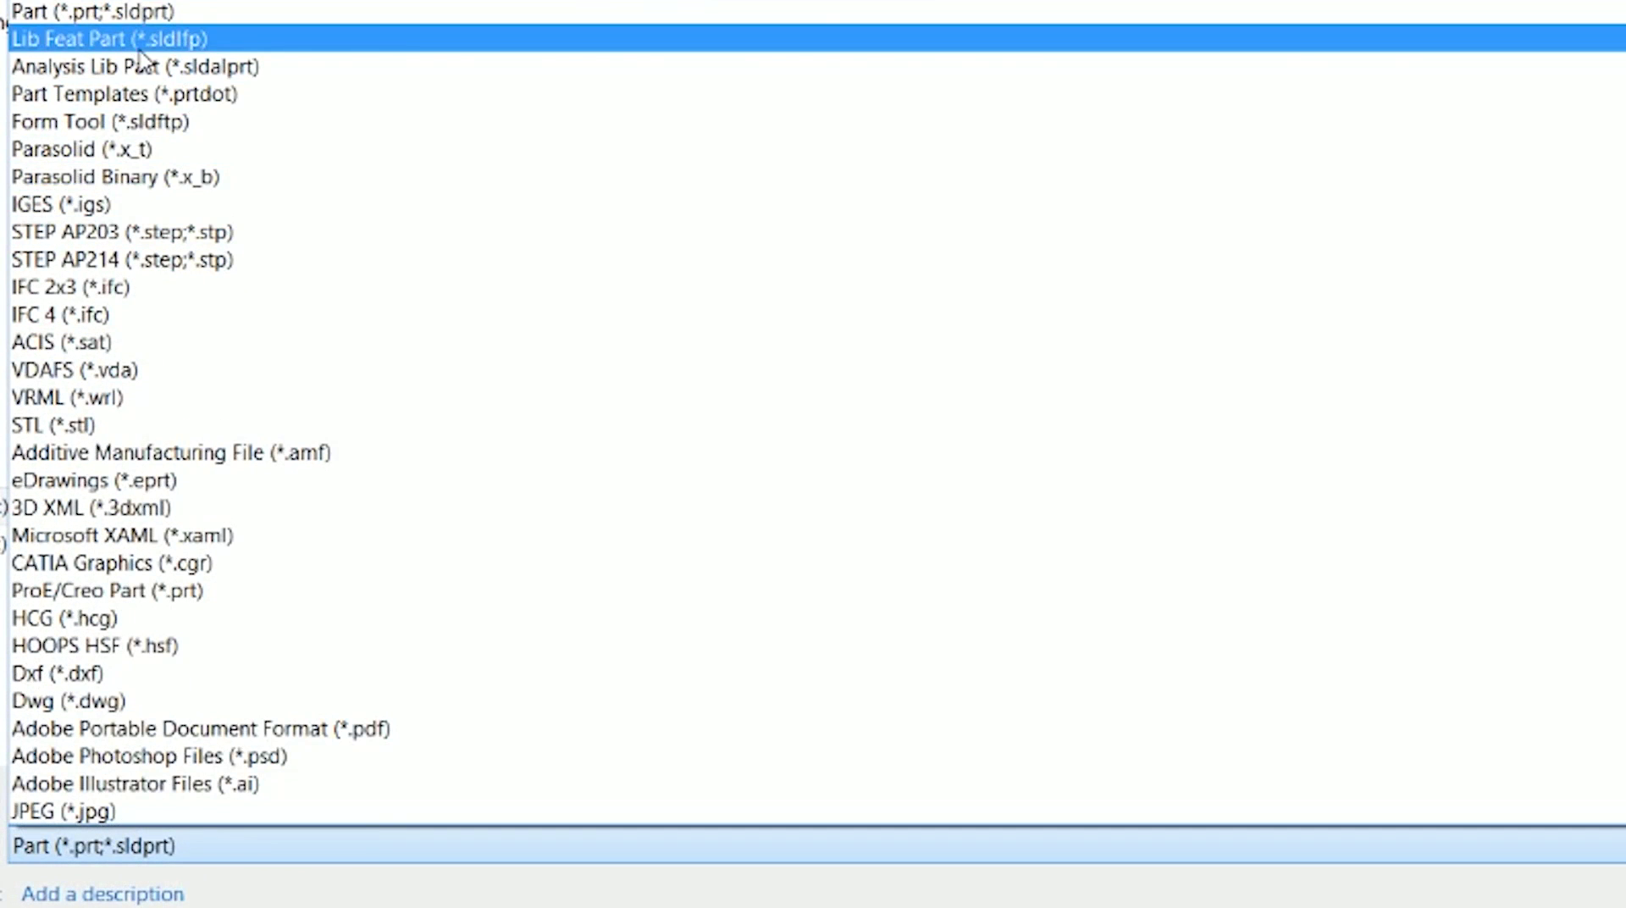
left_click(110, 123)
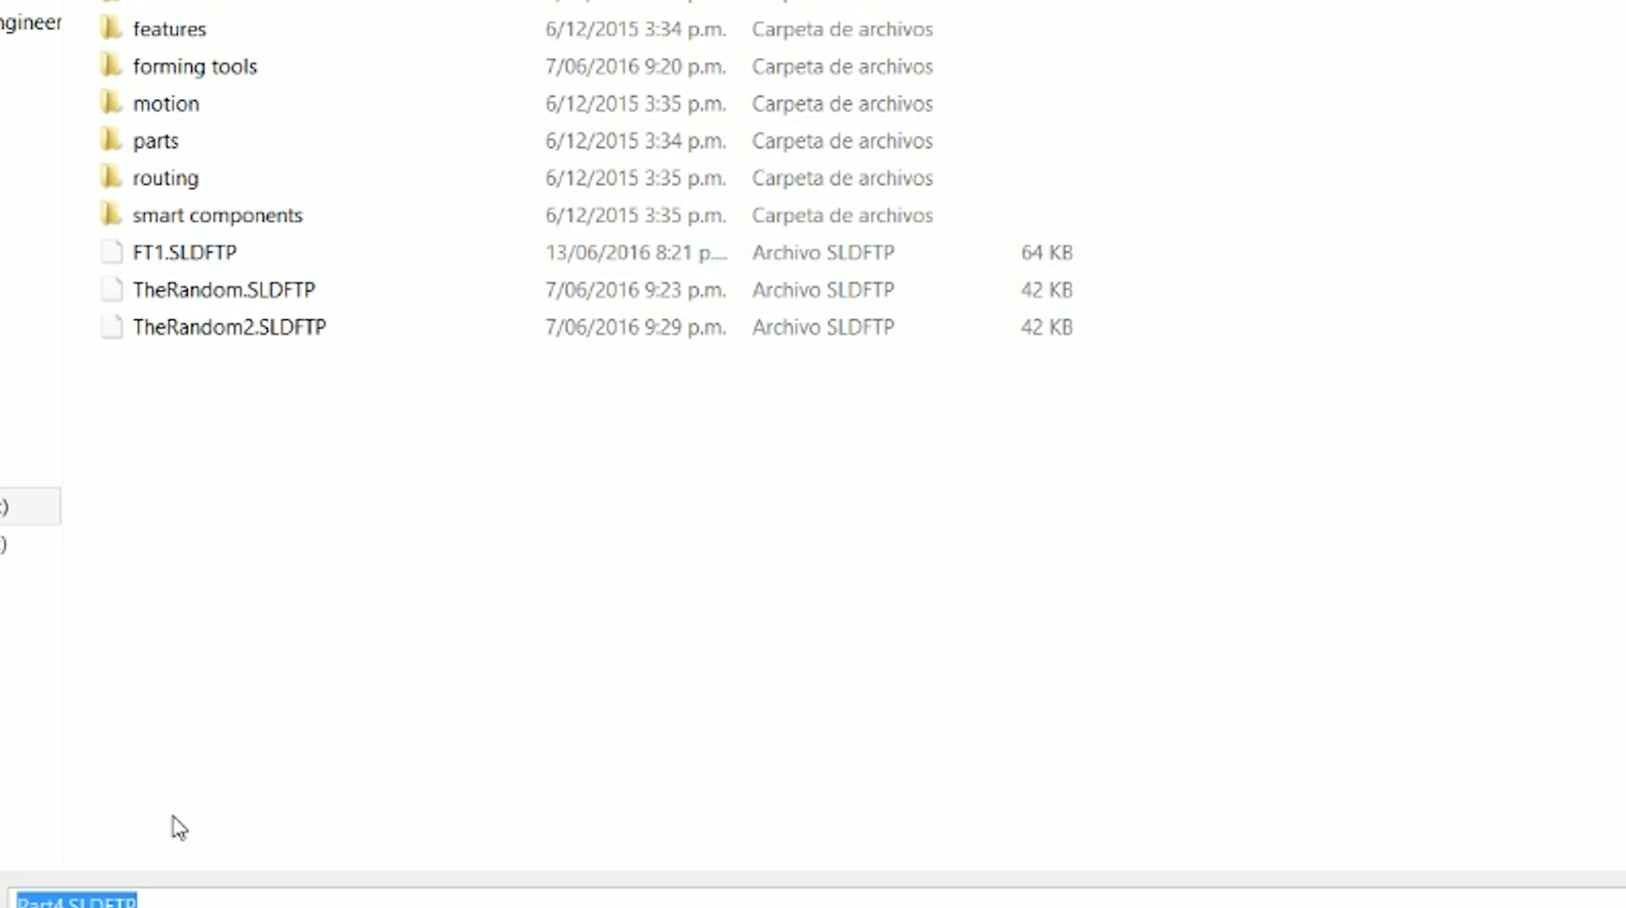
key("t")
left_click(157, 906)
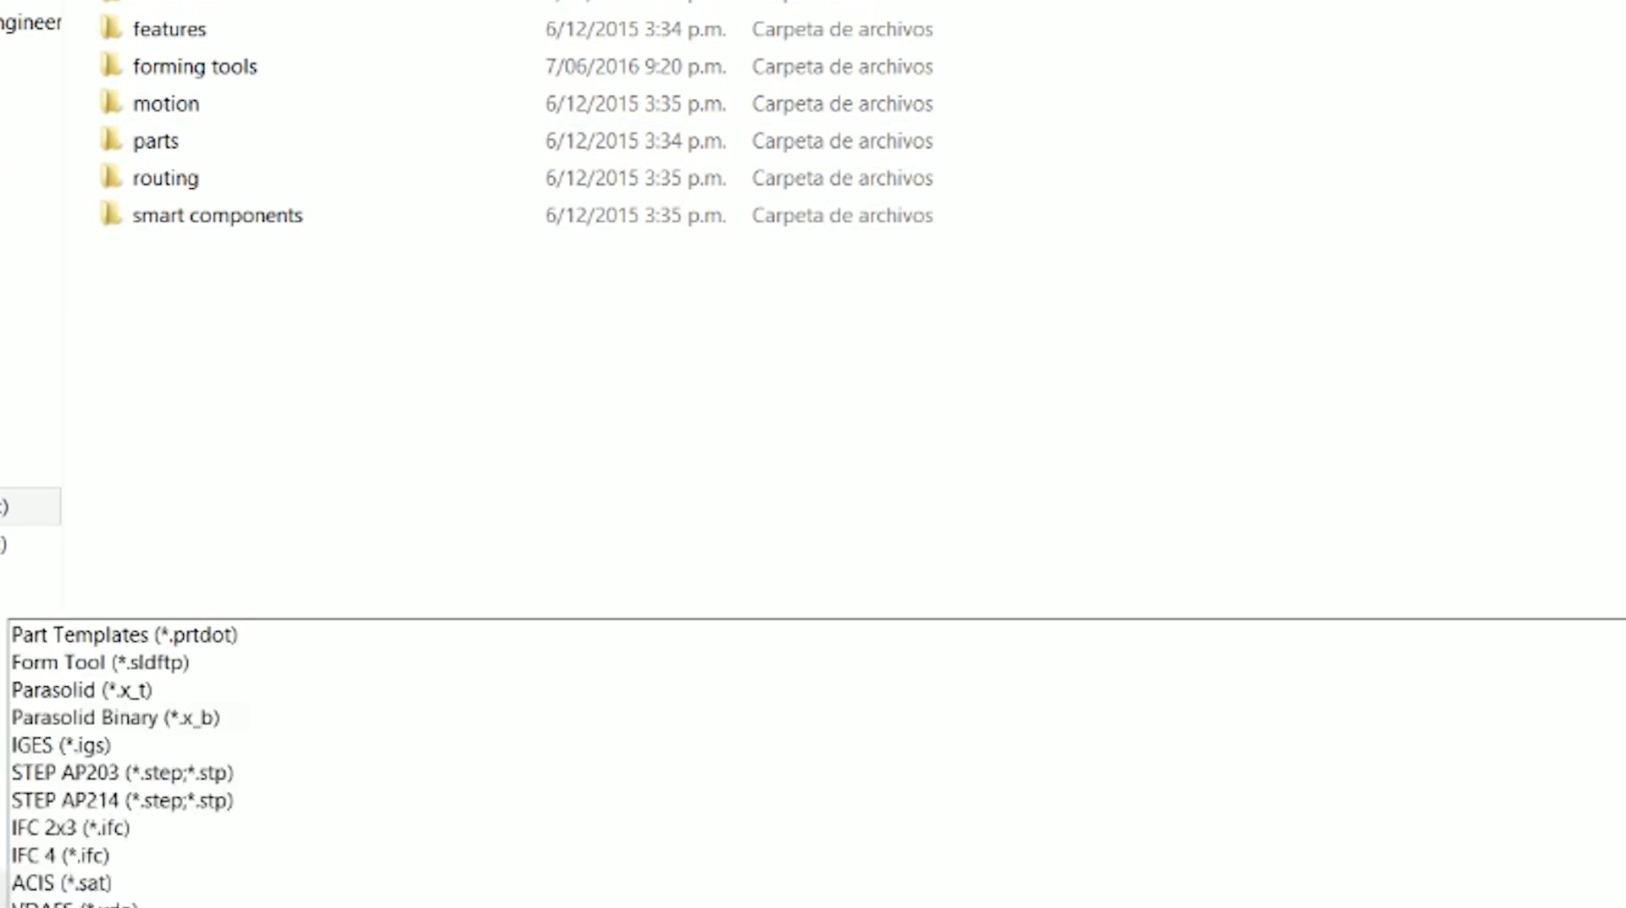
scroll(133, 281, "up", 1)
scroll(134, 255, "up", 1)
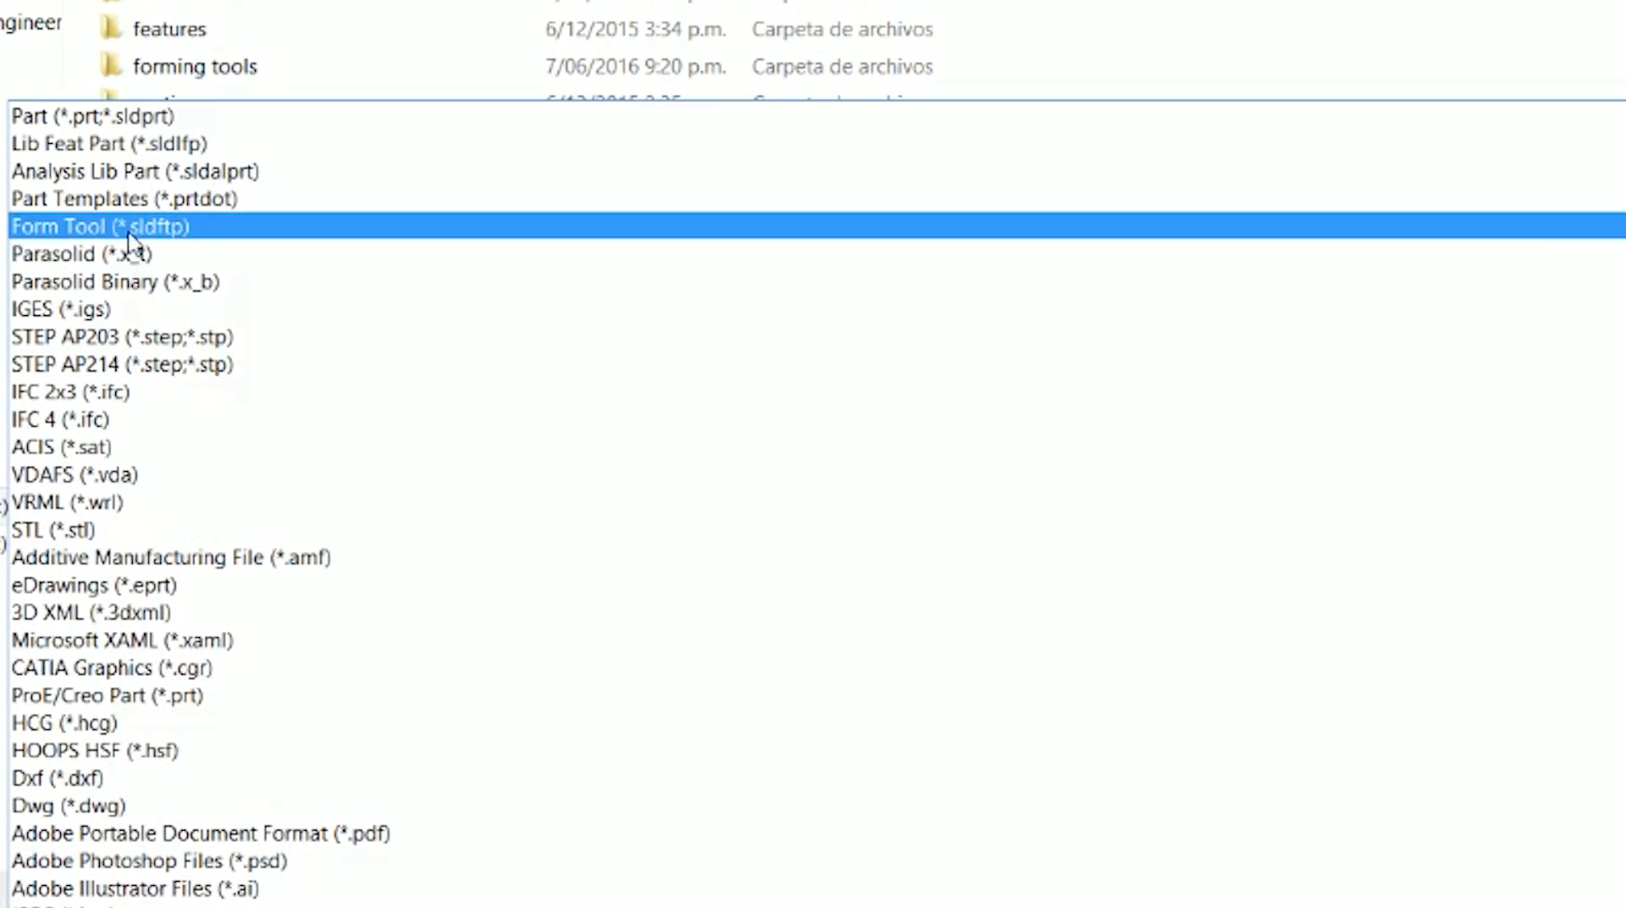
left_click(129, 221)
left_click_drag(222, 903, 15, 903)
type("FT2")
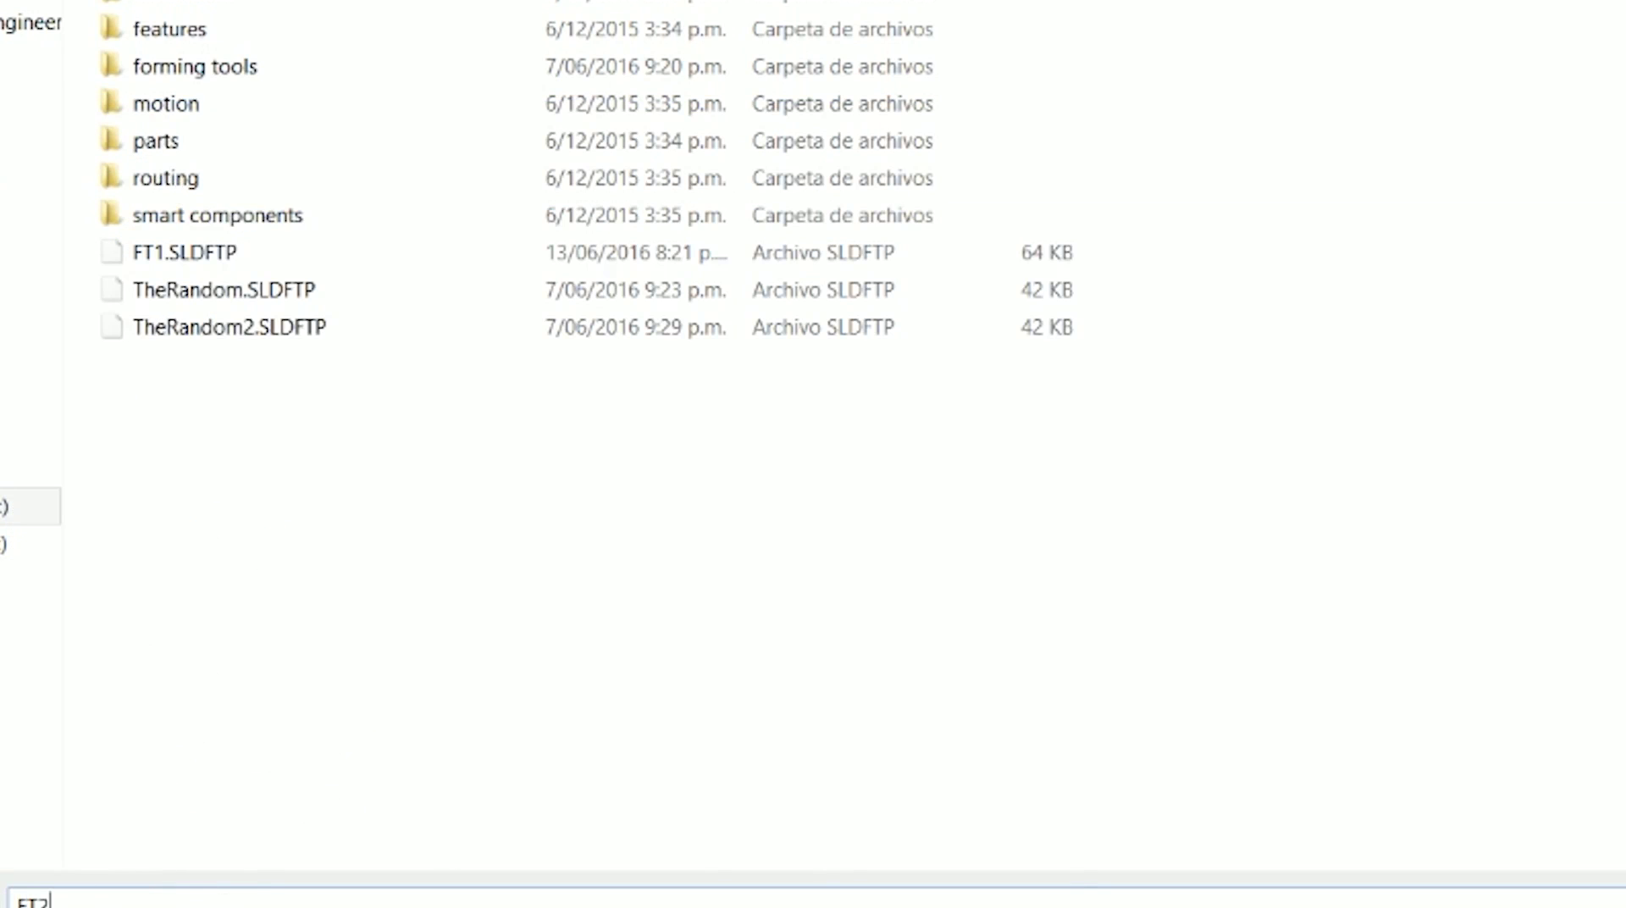
left_click(1455, 851)
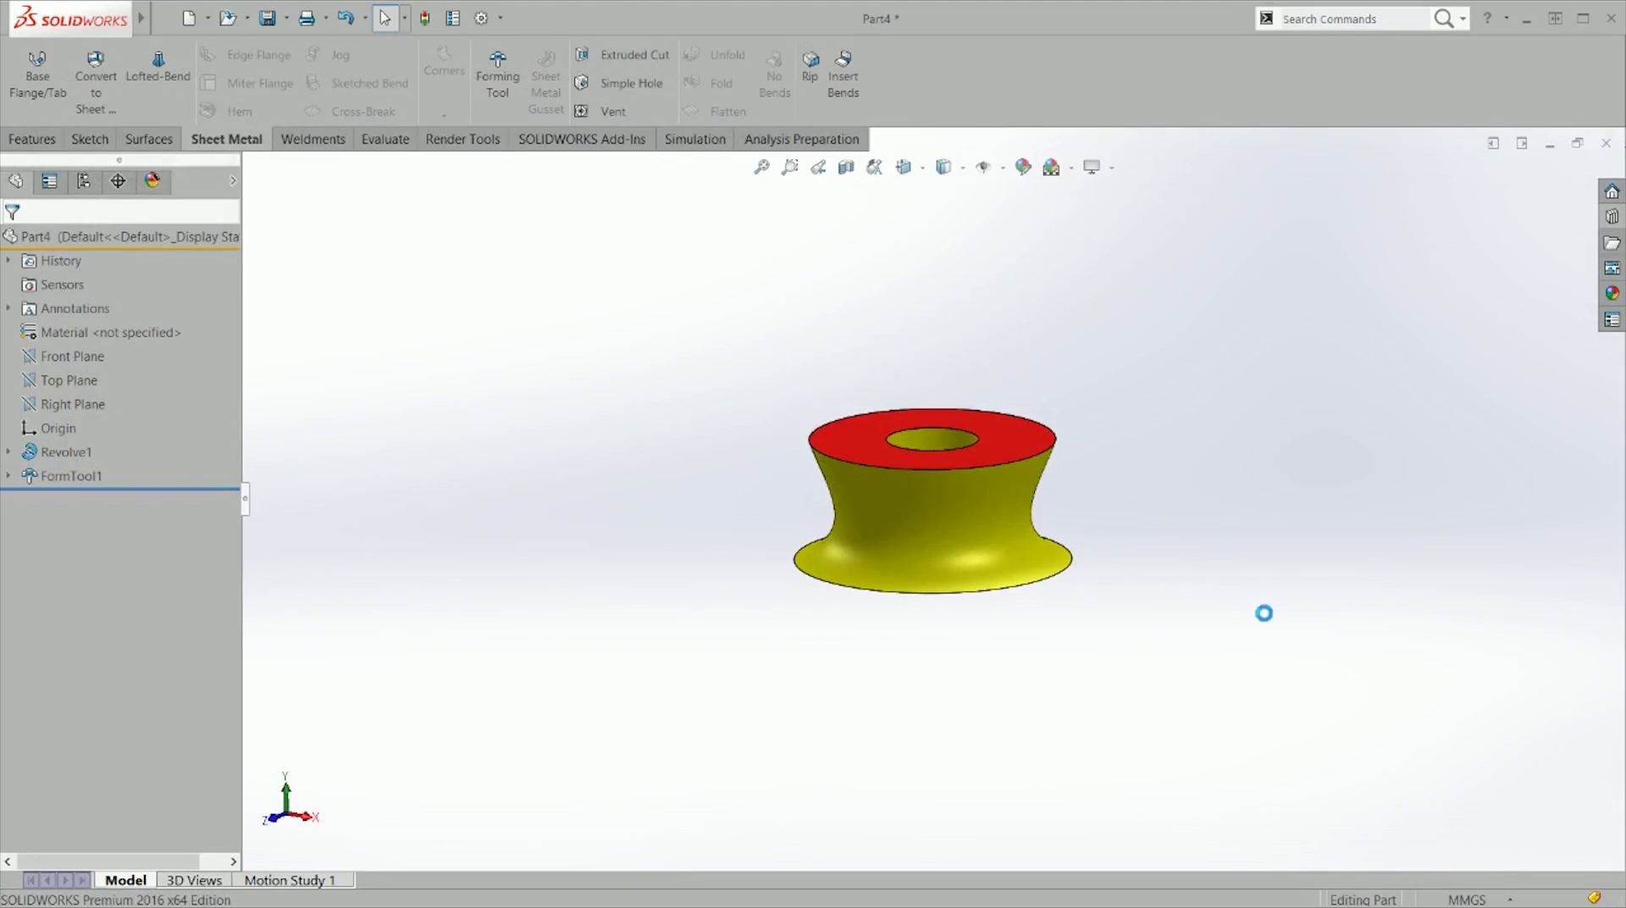
Step: Switch to the sheet metal plate part, refresh the Design Library and try to place the FT2 forming tool on the plate's top face
left_click(701, 480)
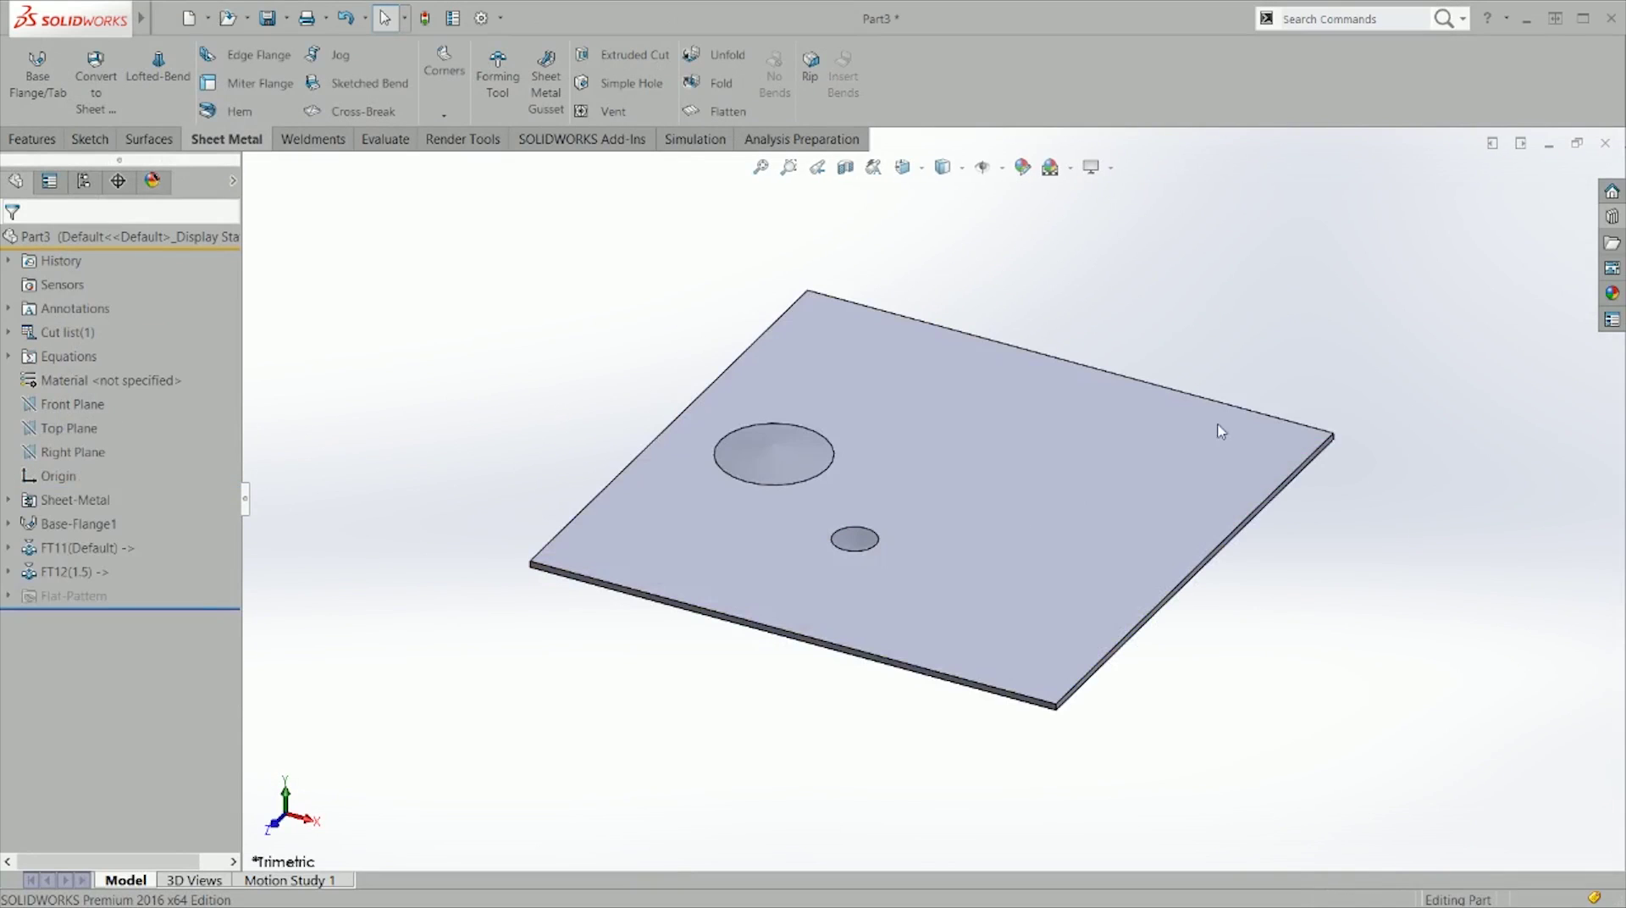
left_click(1611, 222)
left_click(1486, 165)
left_click_drag(1489, 374, 1020, 508)
middle_click_drag(307, 481, 367, 457)
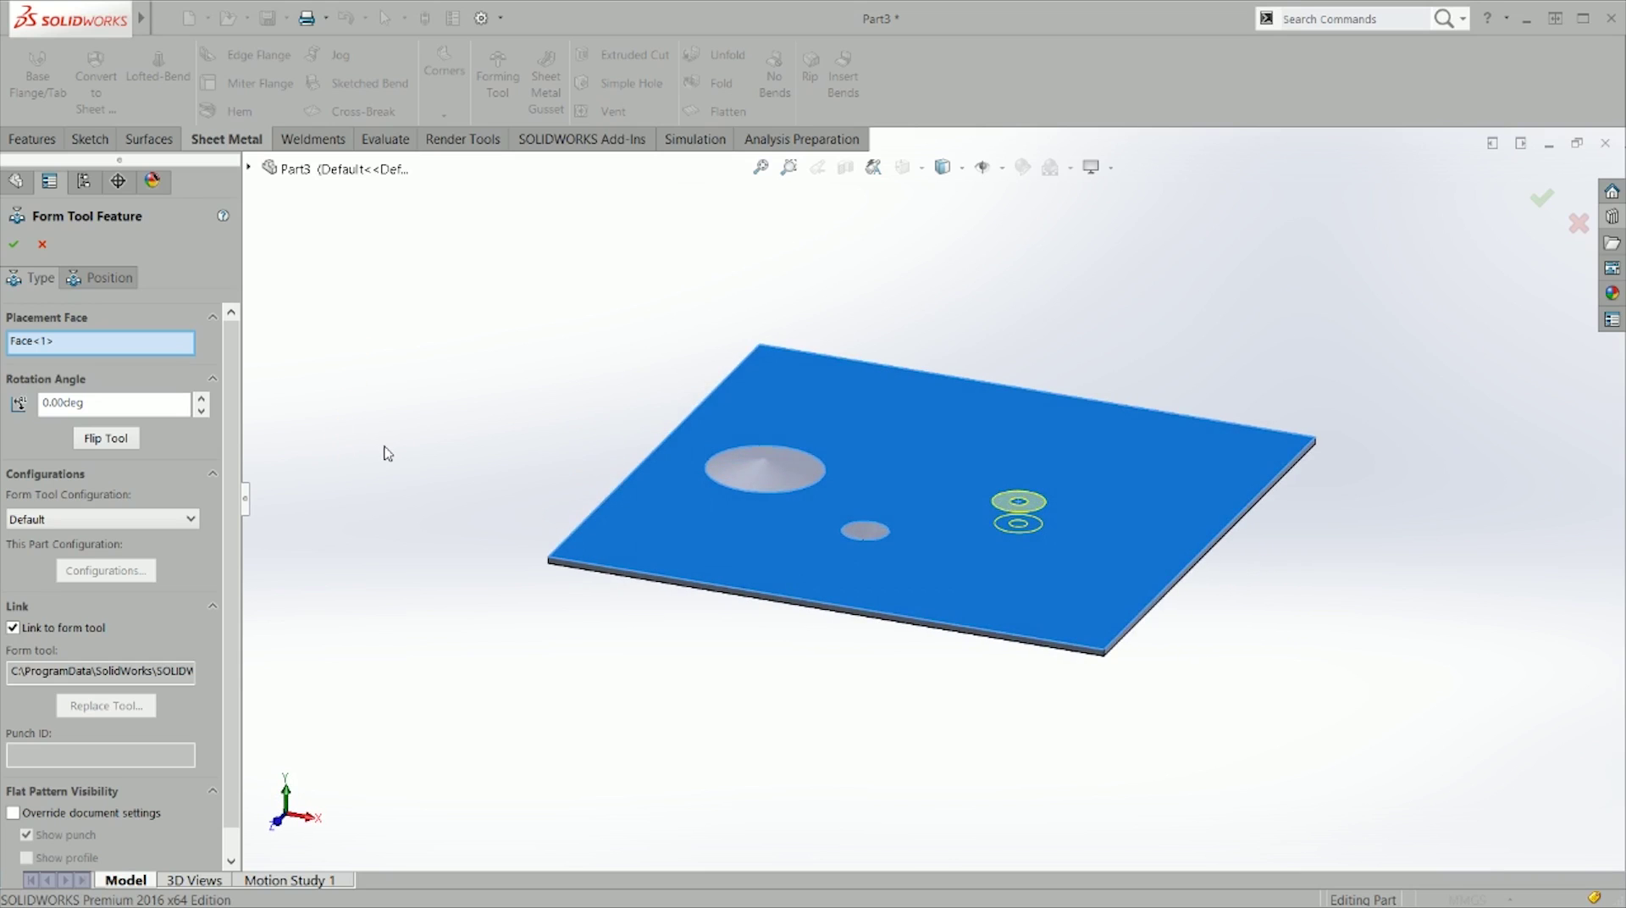
left_click(14, 247)
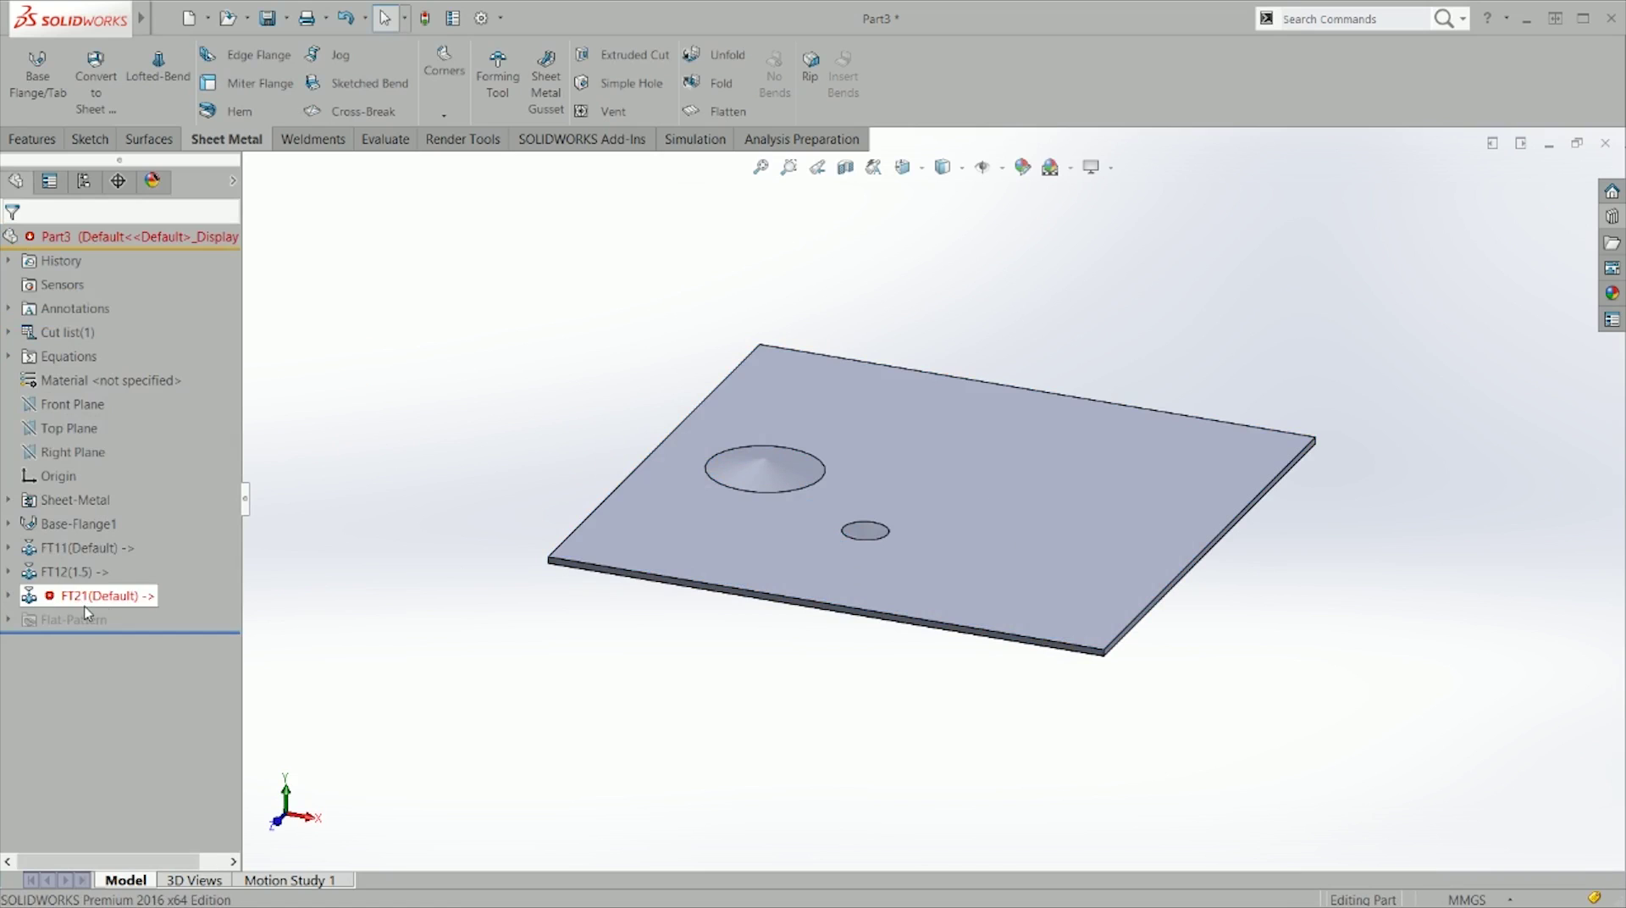
Step: Expand the failed FT2 forming tool feature in the plate's feature tree and delete it
left_click(29, 595)
left_click(8, 596)
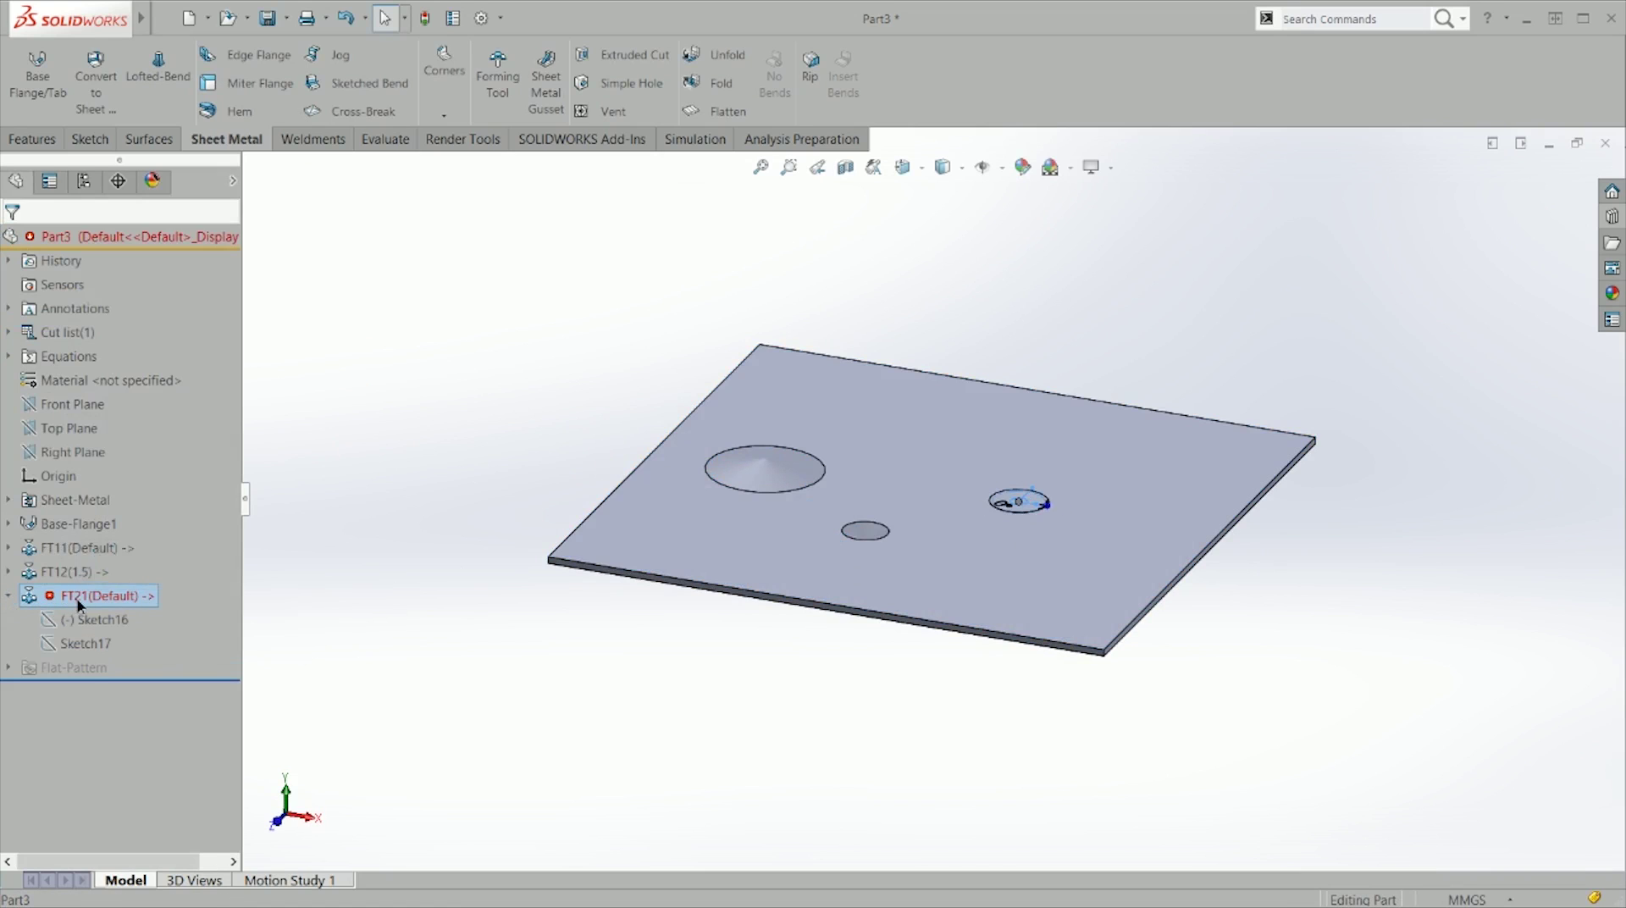
right_click(81, 597)
left_click(557, 649)
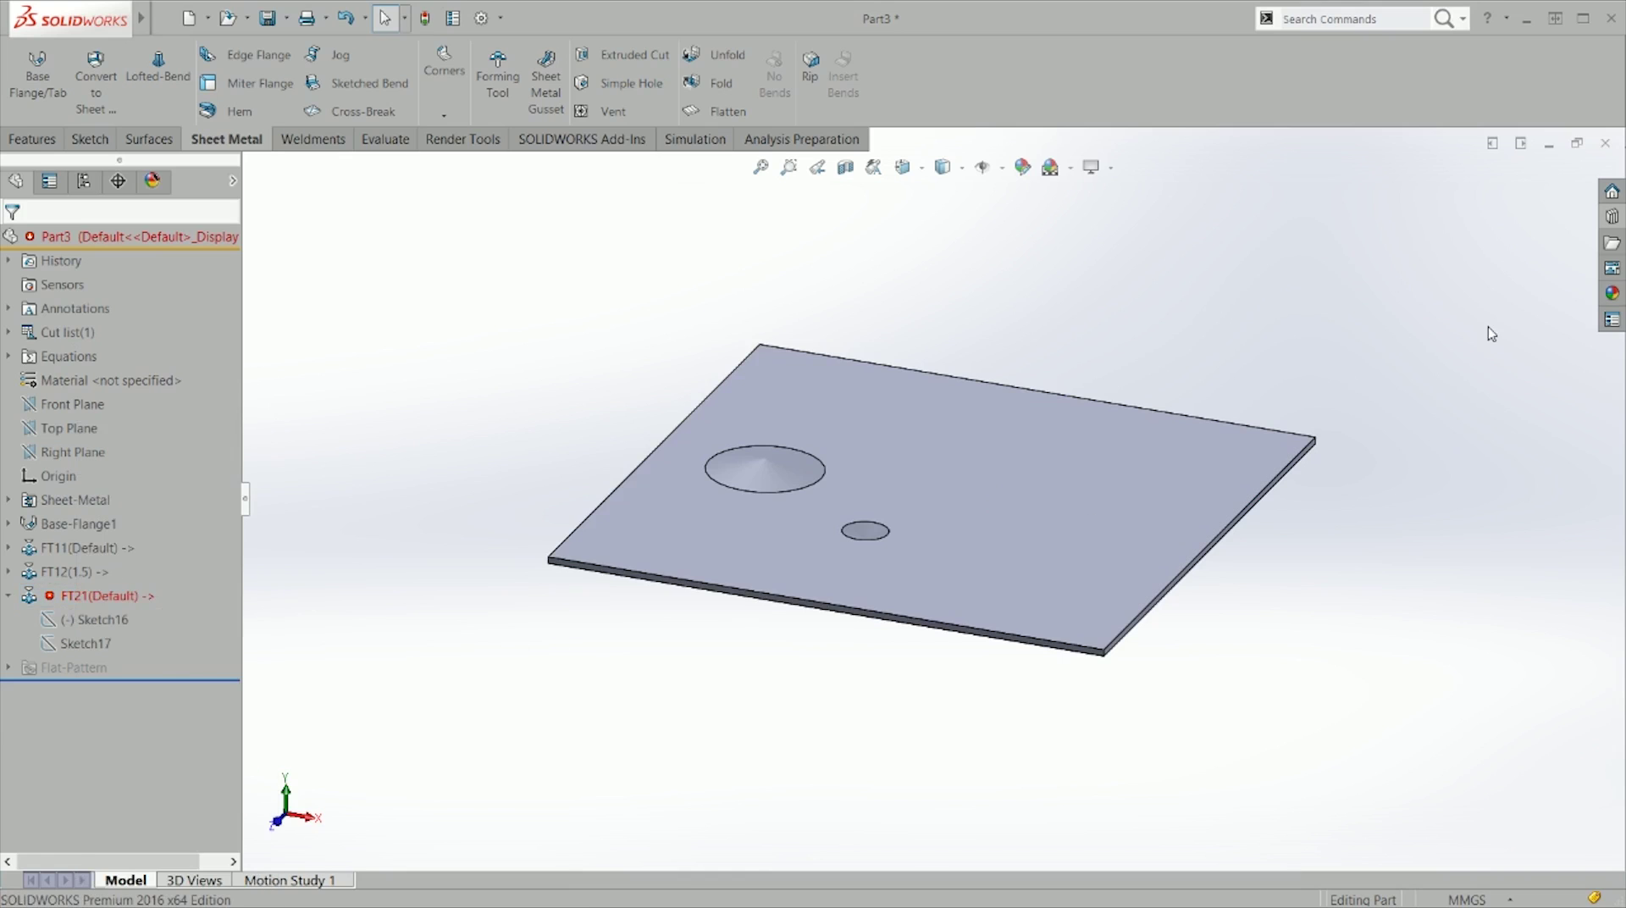
left_click(1612, 222)
left_click(94, 597)
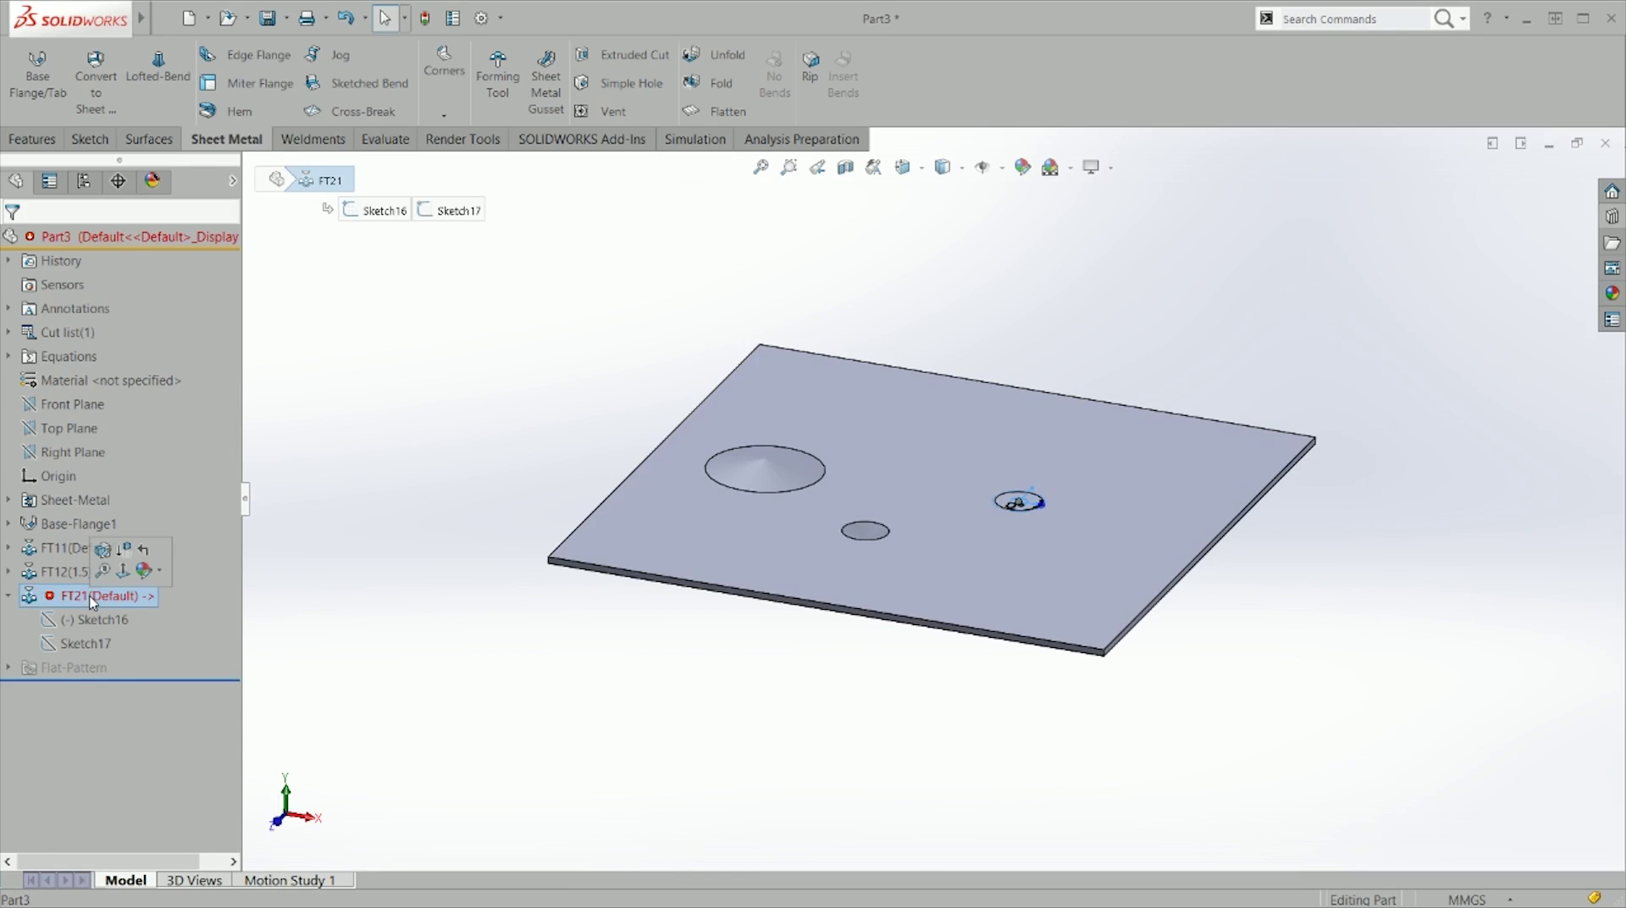
key("Delete")
left_click(937, 352)
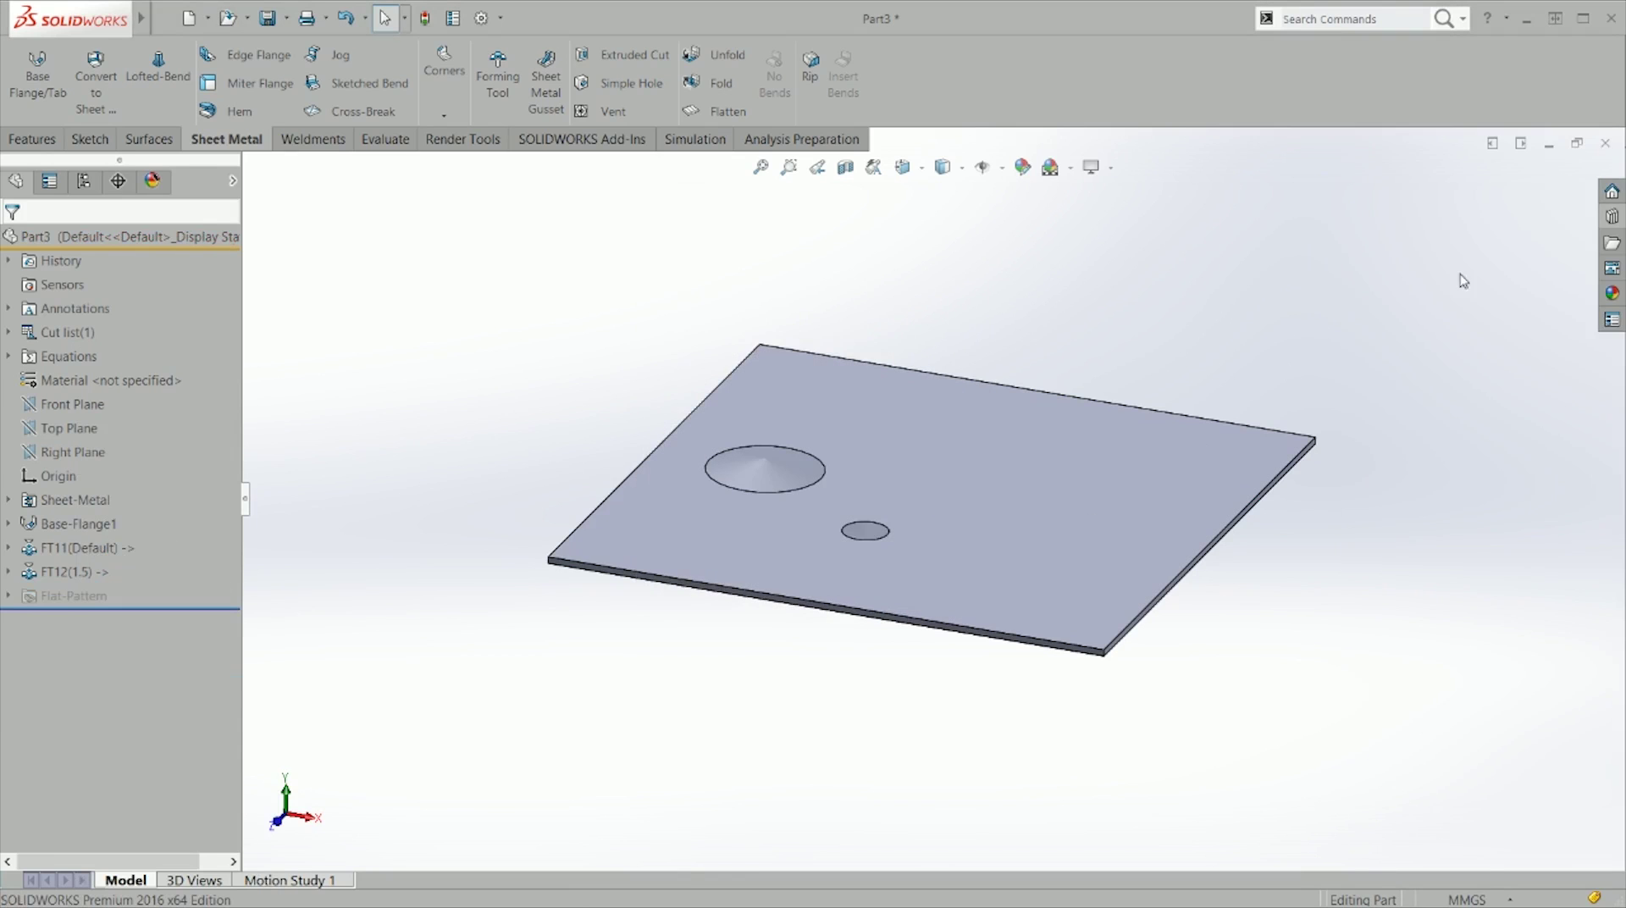
Step: Open the FT2 forming tool from the Design Library for editing and orient it to the front view
left_click(1611, 223)
right_click(1482, 395)
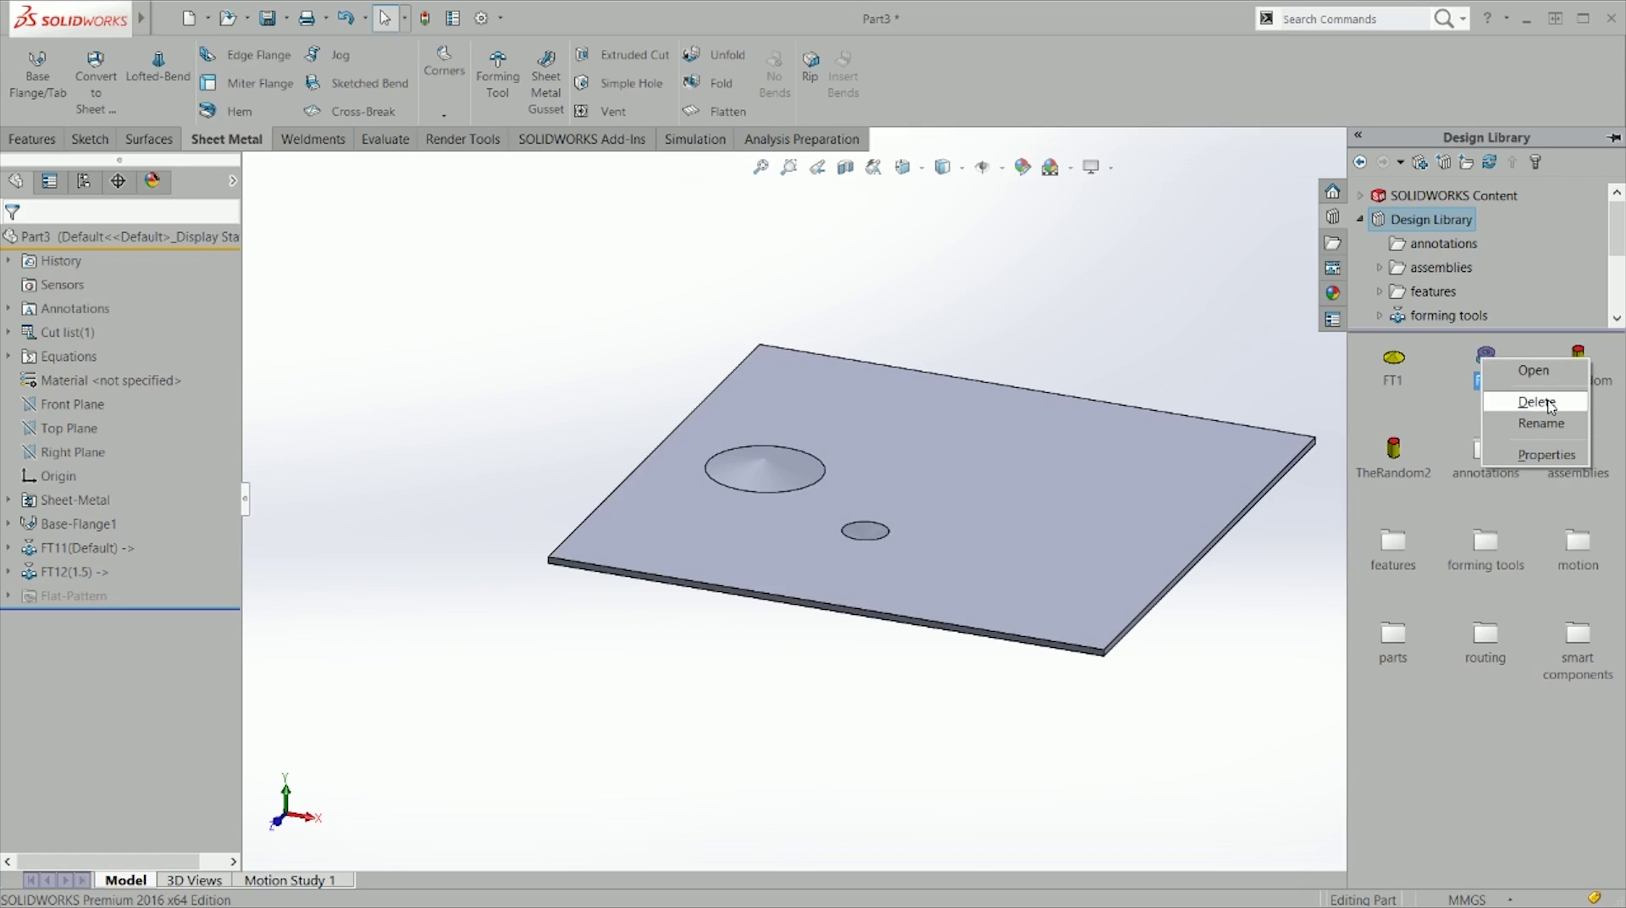
left_click(1534, 371)
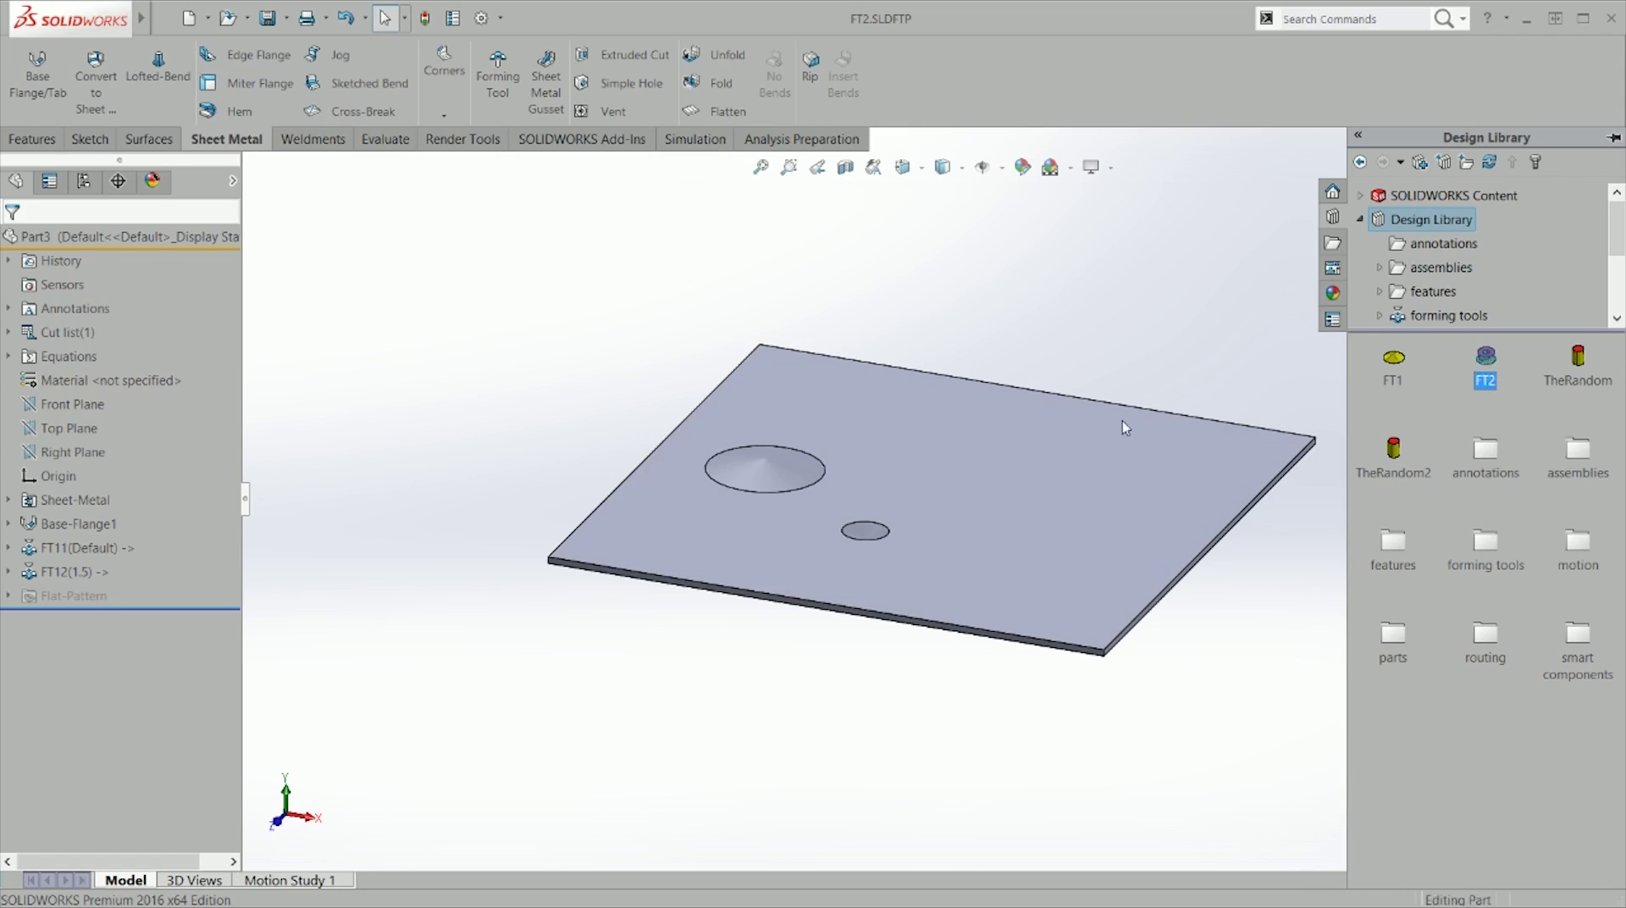
key("ctrl+1")
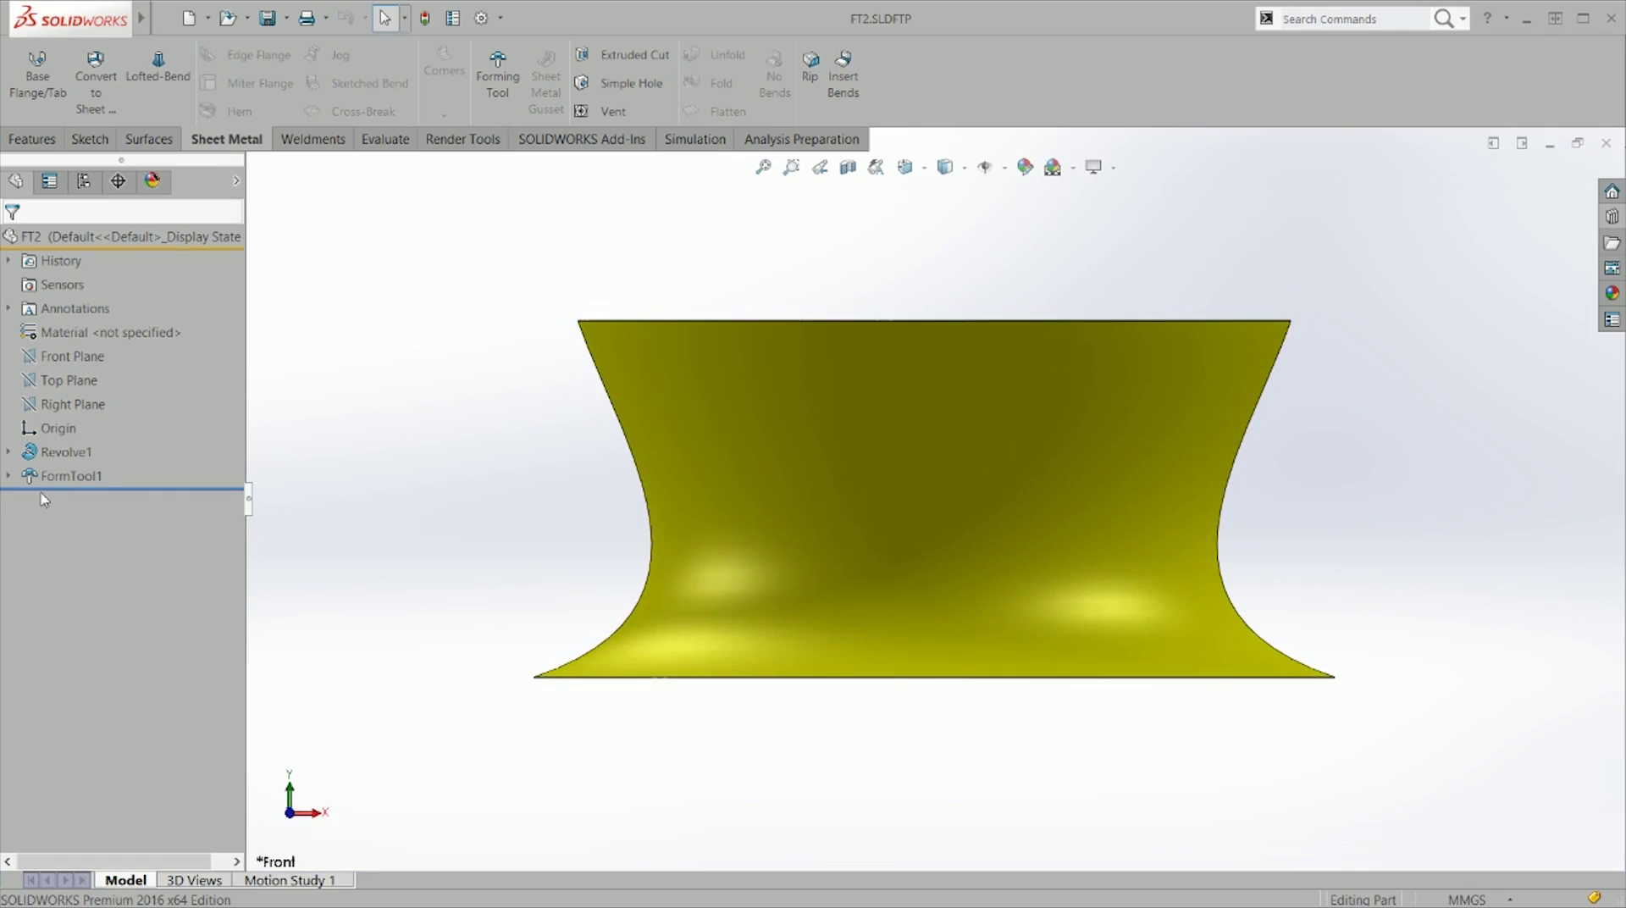
Step: Expand the revolve and forming tool features of FT2 to inspect the sketches they contain
left_click(9, 476)
left_click(70, 500)
left_click(9, 452)
left_click(72, 481)
left_click(570, 374)
middle_click_drag(570, 373, 592, 472)
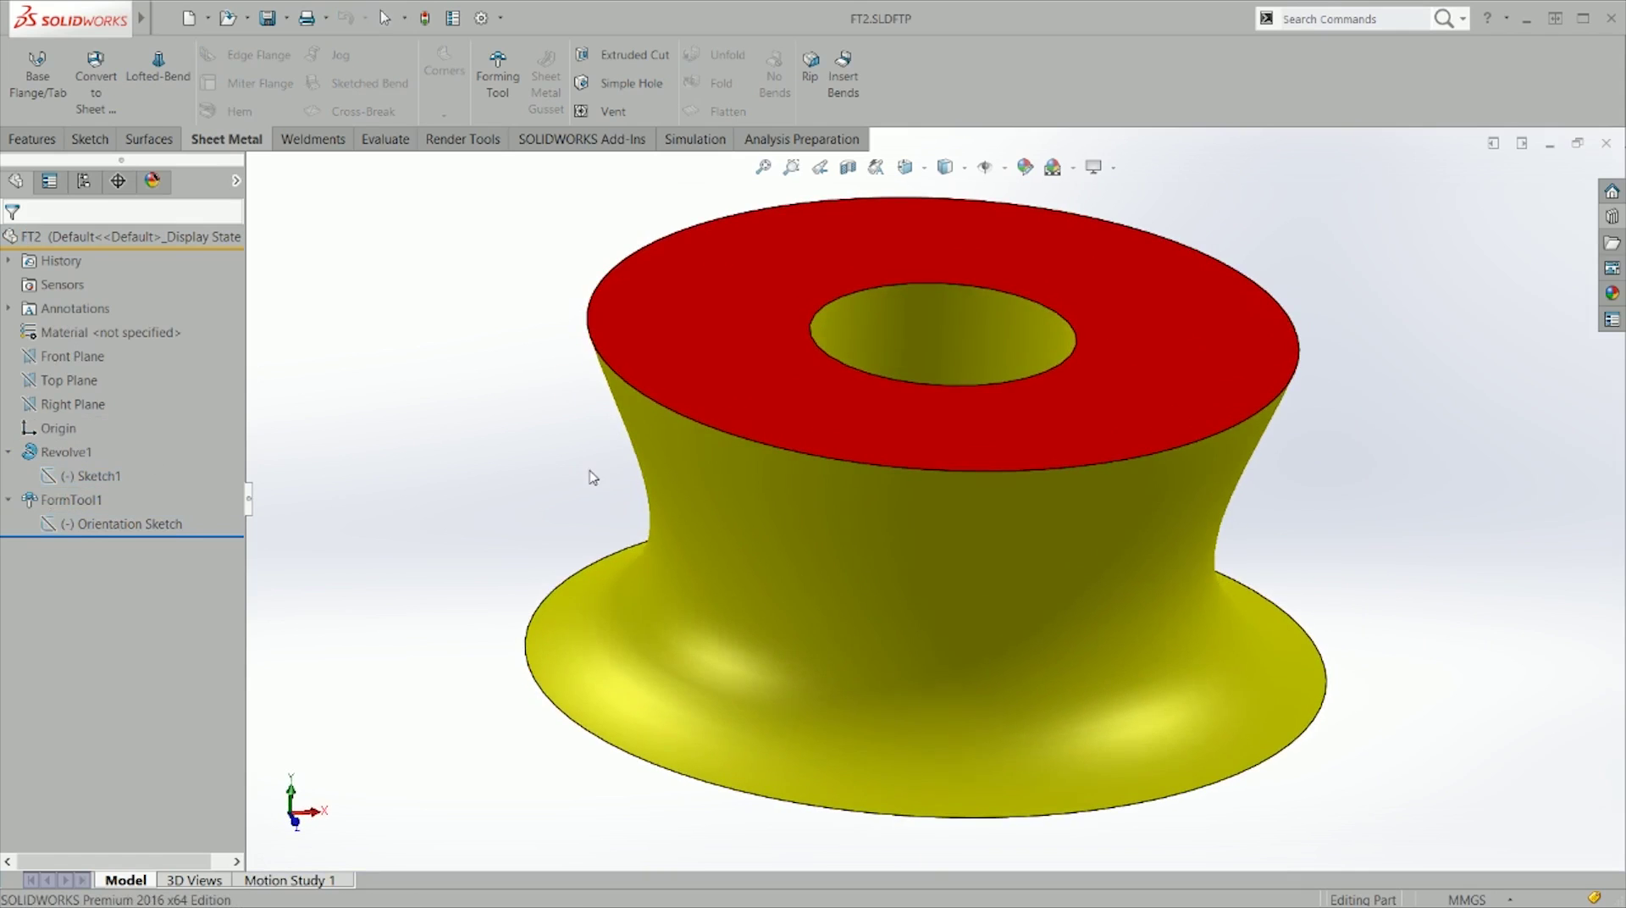
Step: Examine the forming tool's bottom stopping face, curved side, through hole and top removal face from several angles
middle_click_drag(1046, 376, 1055, 462)
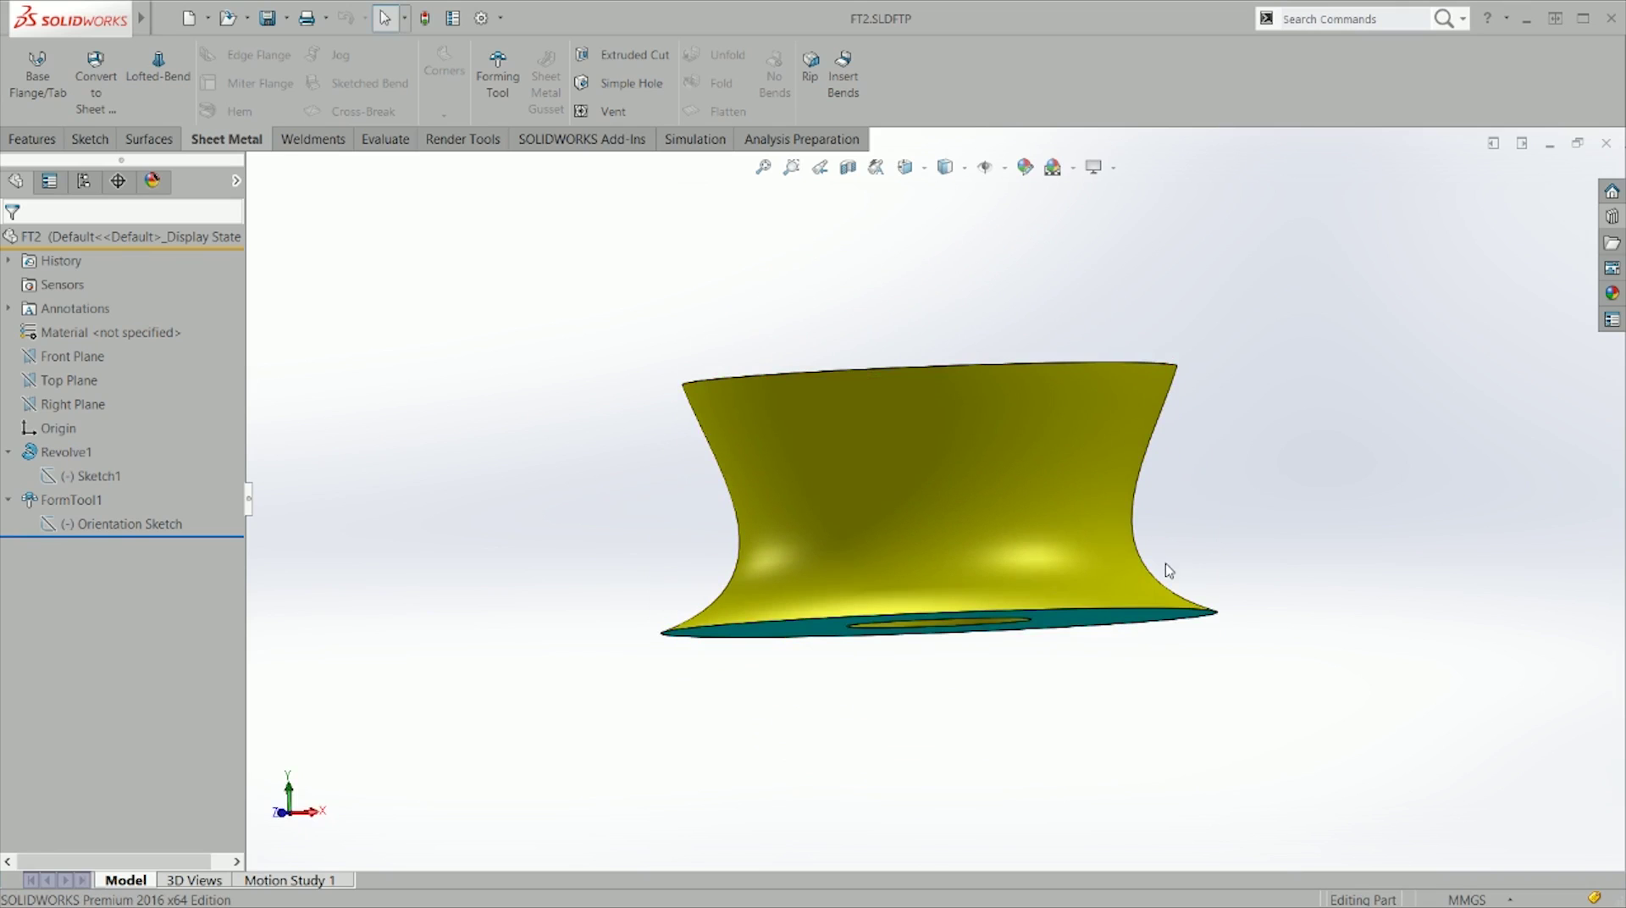
left_click(991, 480)
left_click(1220, 564)
mouse_move(1212, 583)
middle_mouse_down()
mouse_move(1182, 438)
mouse_move(1181, 305)
middle_mouse_up()
left_click(907, 599)
middle_click_drag(1284, 479, 1127, 428)
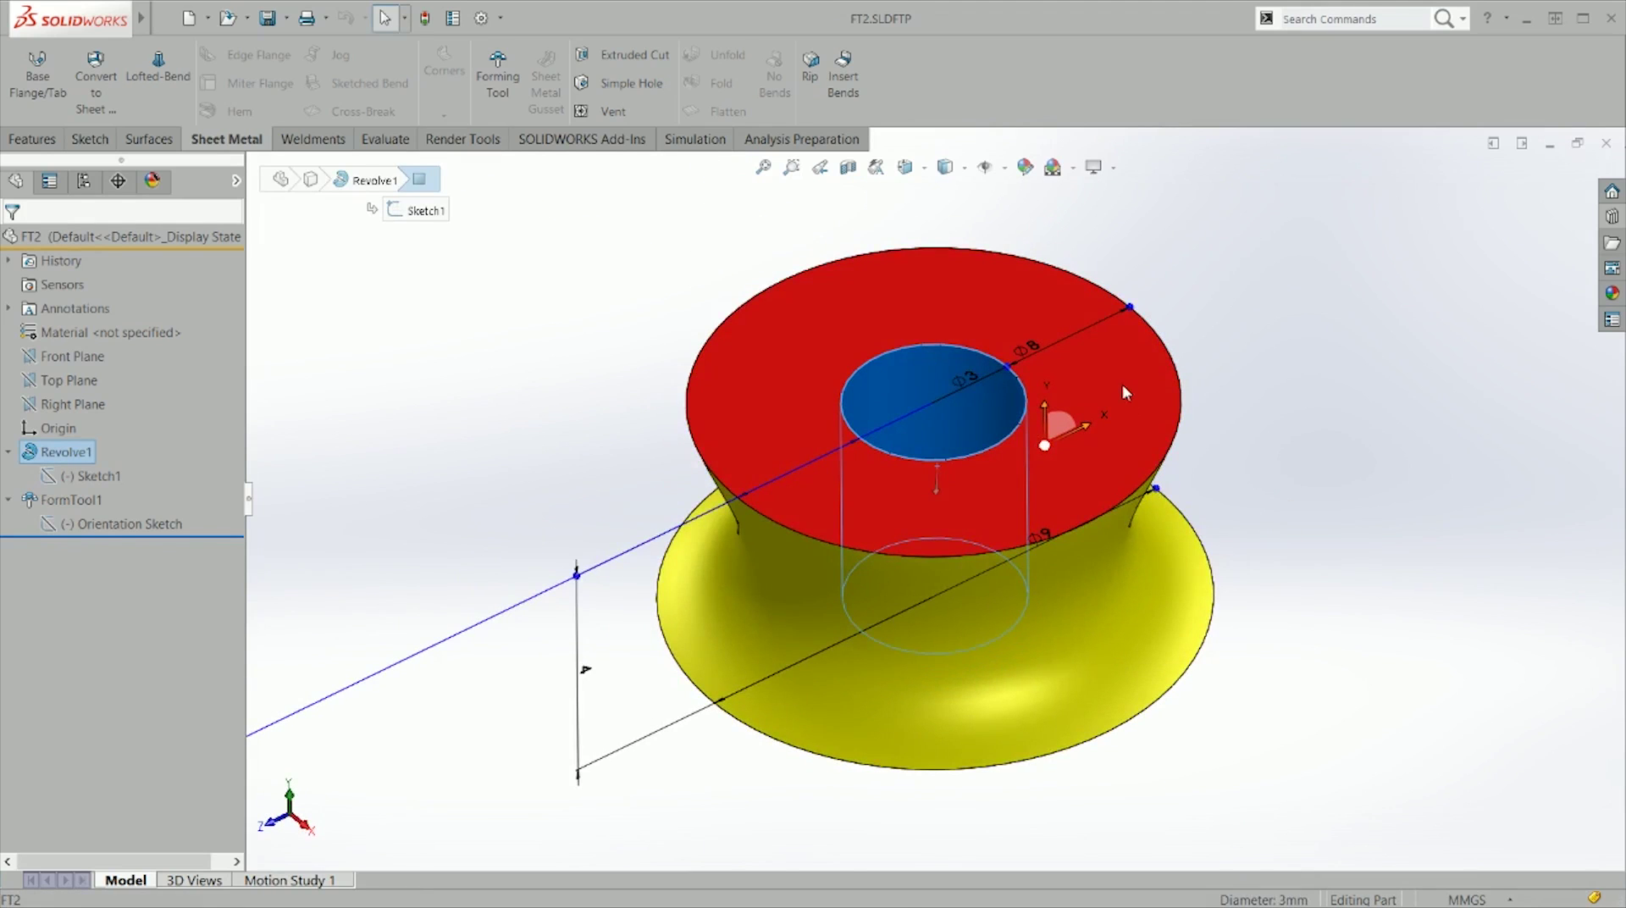
left_click(1122, 389)
left_click(1288, 501)
middle_click_drag(1090, 490, 1109, 616)
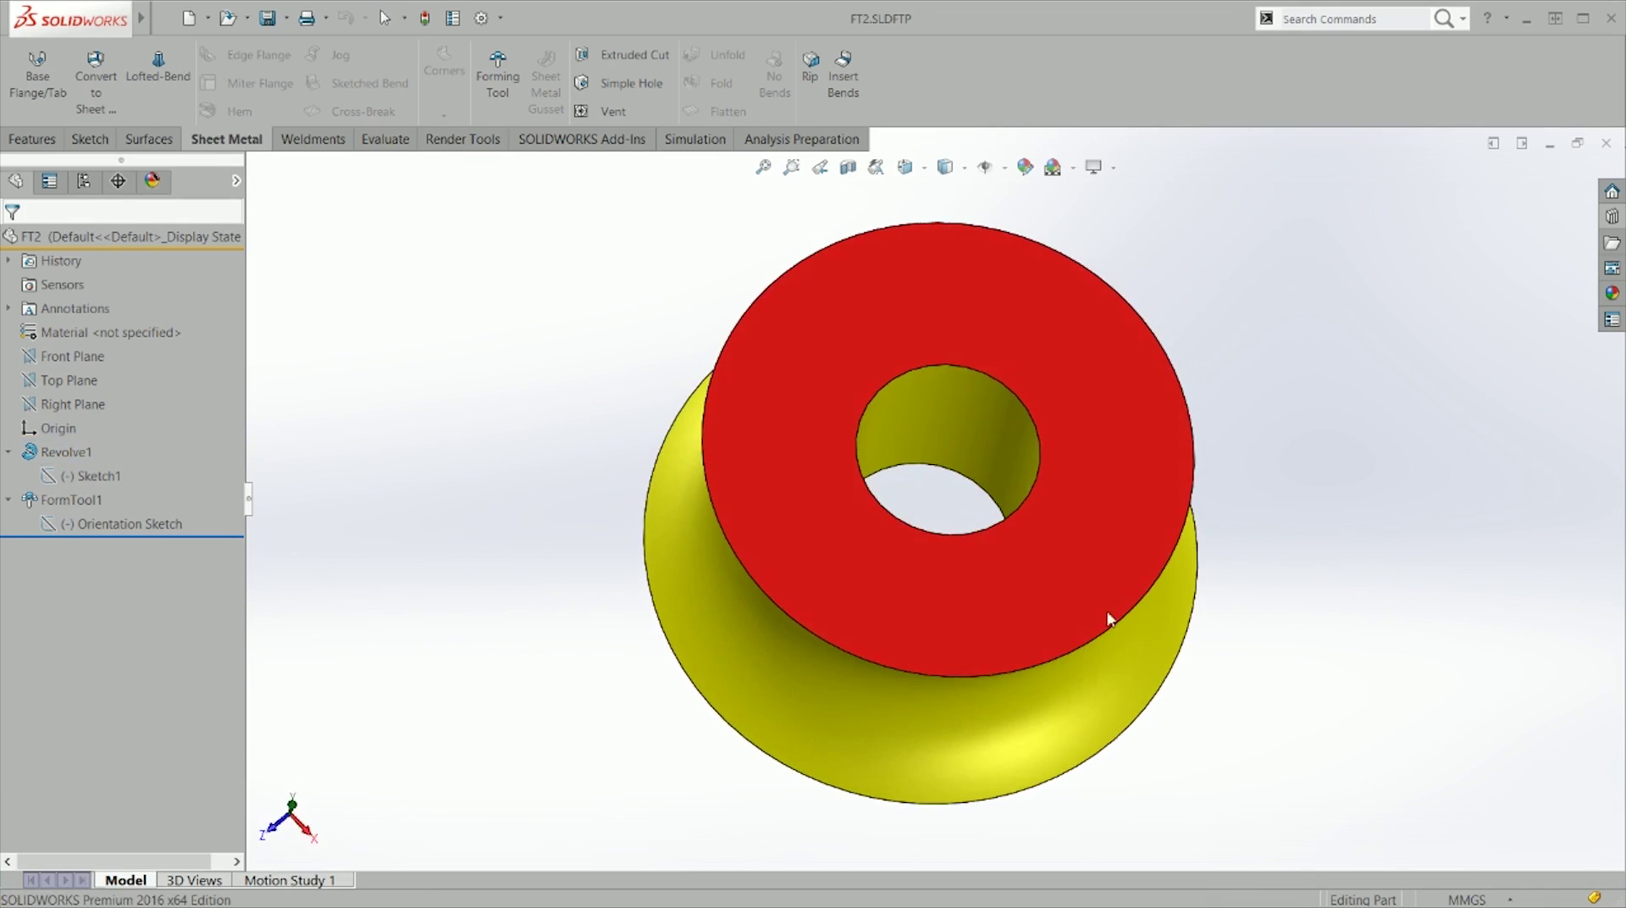
left_click(996, 439)
middle_click_drag(1116, 689, 1050, 569)
key("Escape")
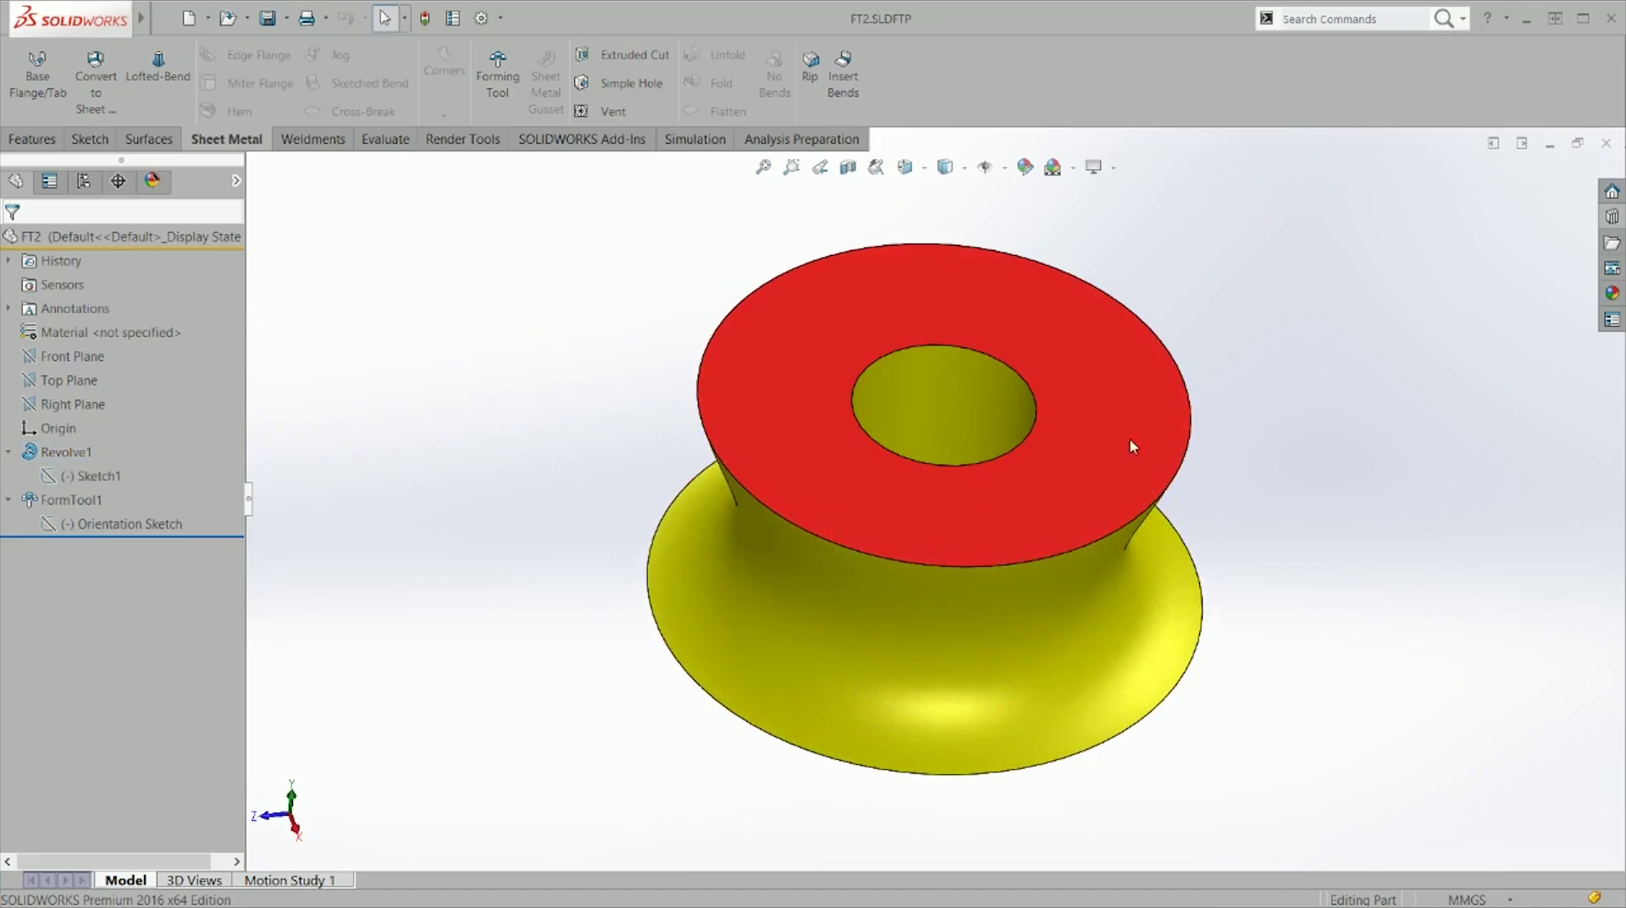
Step: Edit the forming tool feature to add the through hole's cylindrical face to the faces to remove, and save the tool
left_click(72, 500)
right_click(73, 500)
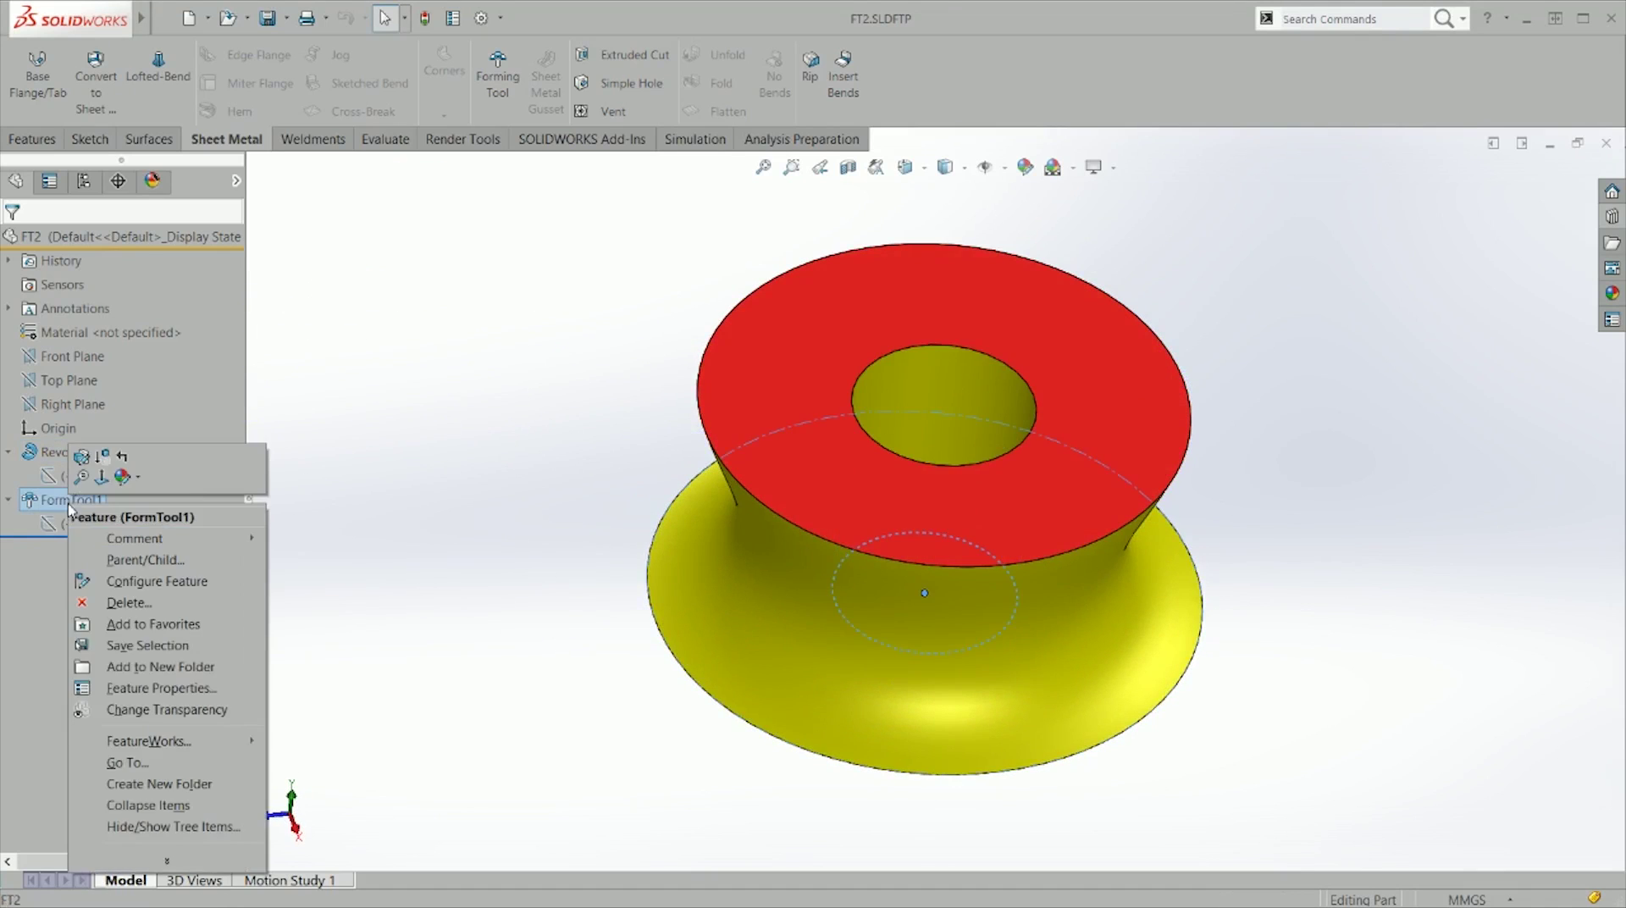
left_click(81, 462)
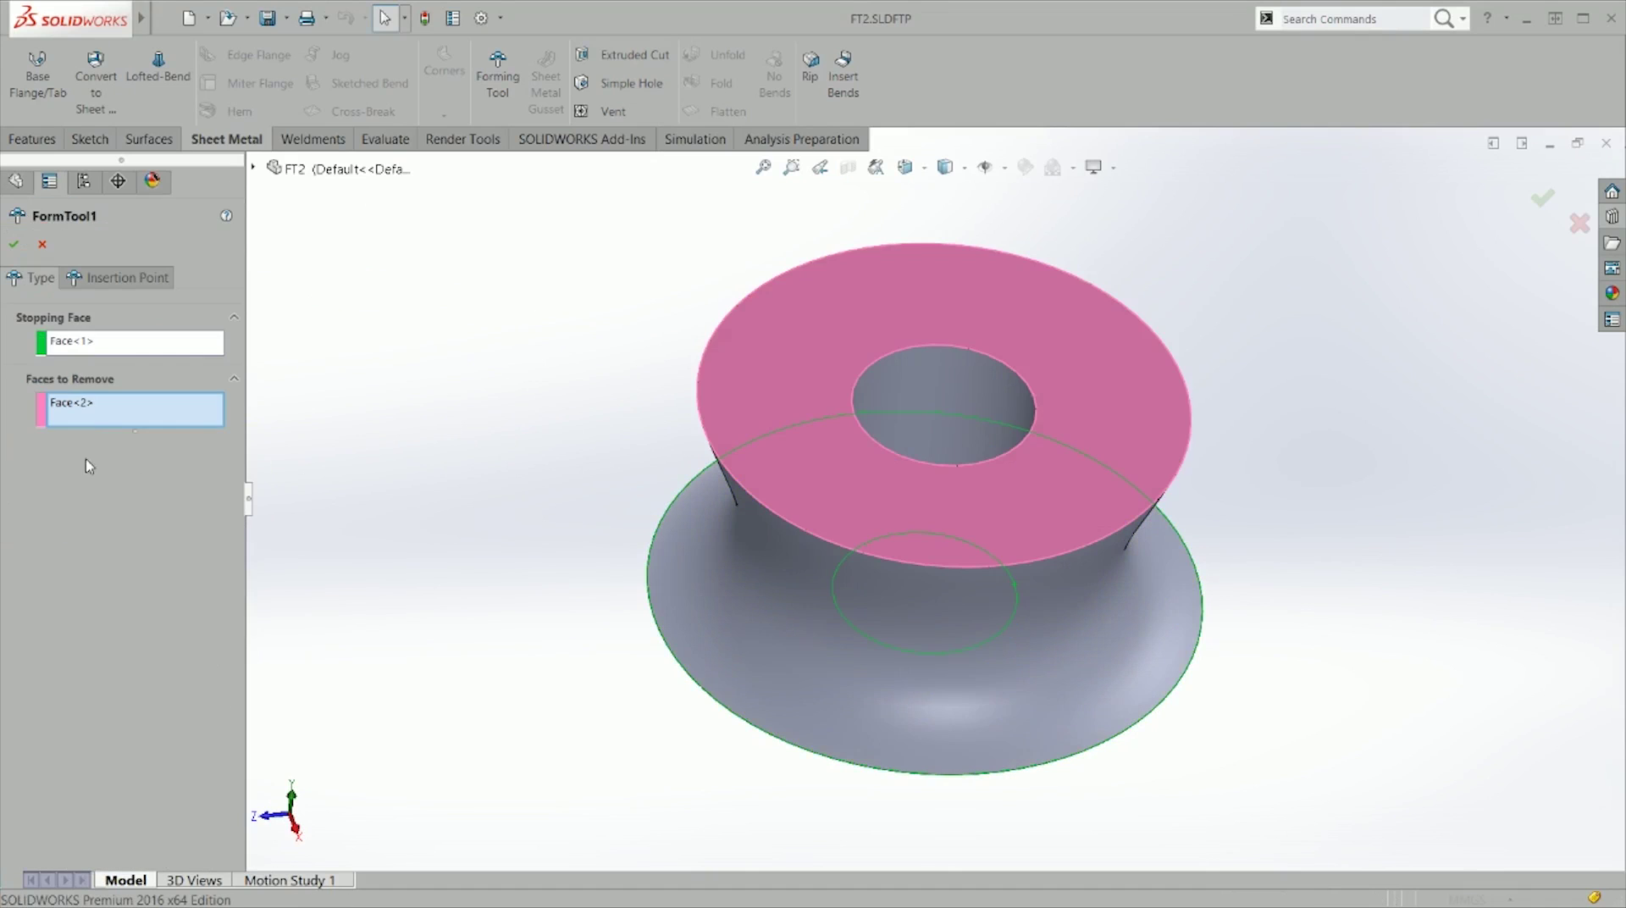
left_click(969, 395)
middle_click_drag(964, 486, 1382, 206)
left_click(1543, 201)
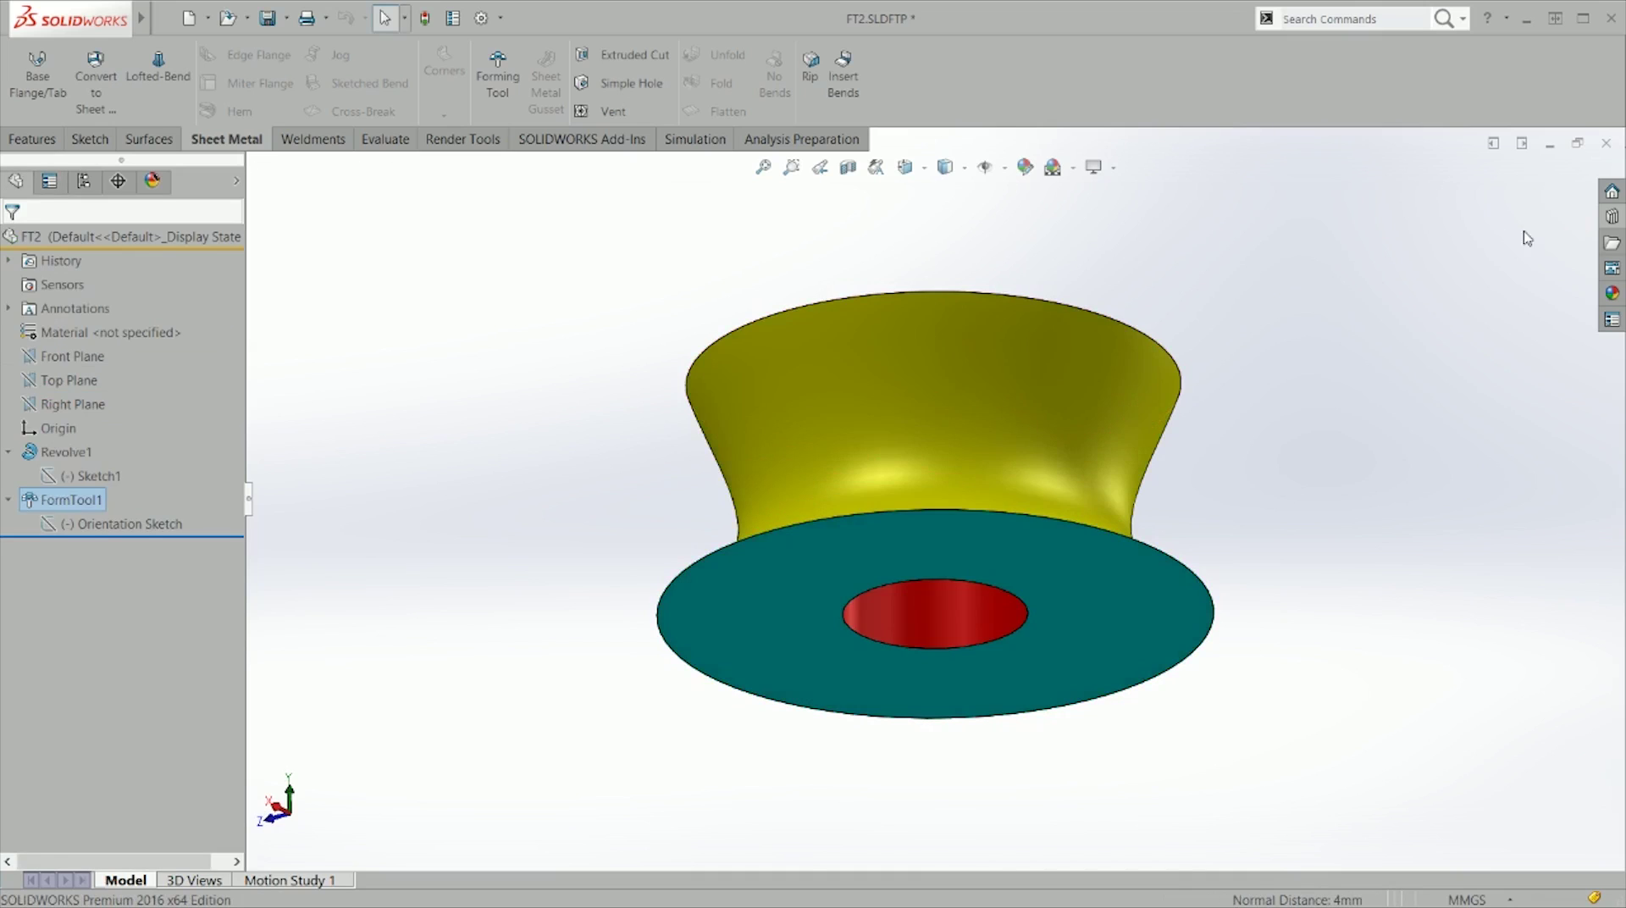
key("ctrl+s")
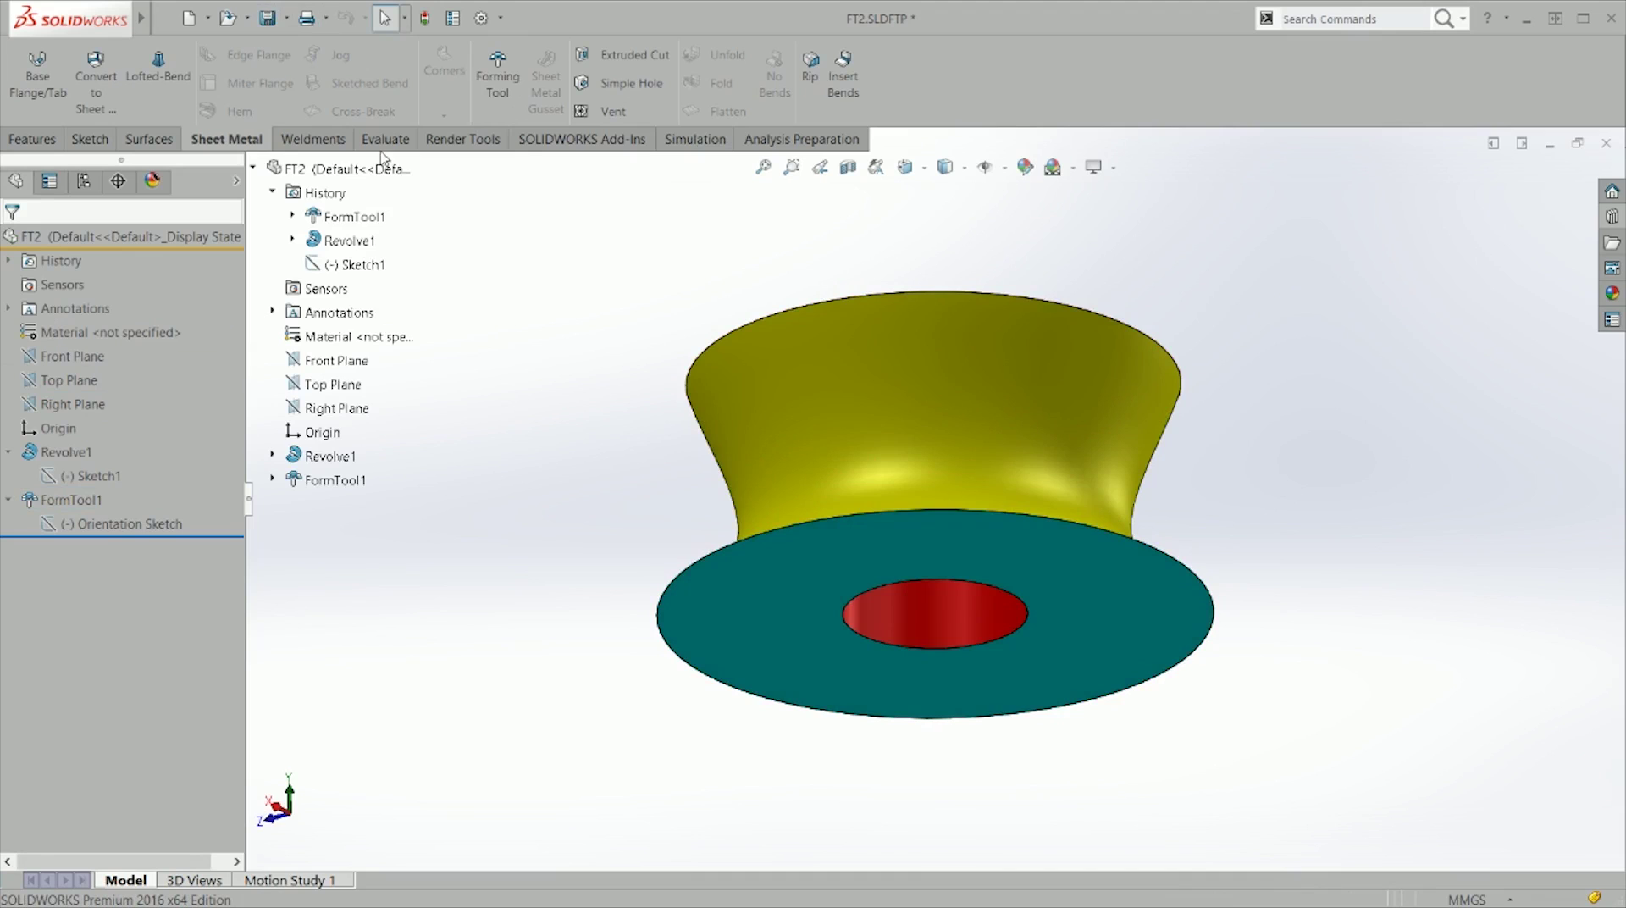
Step: Return to the sheet metal plate and try placing the edited FT2 forming tool to the right of the small cone
key("ctrl+Tab")
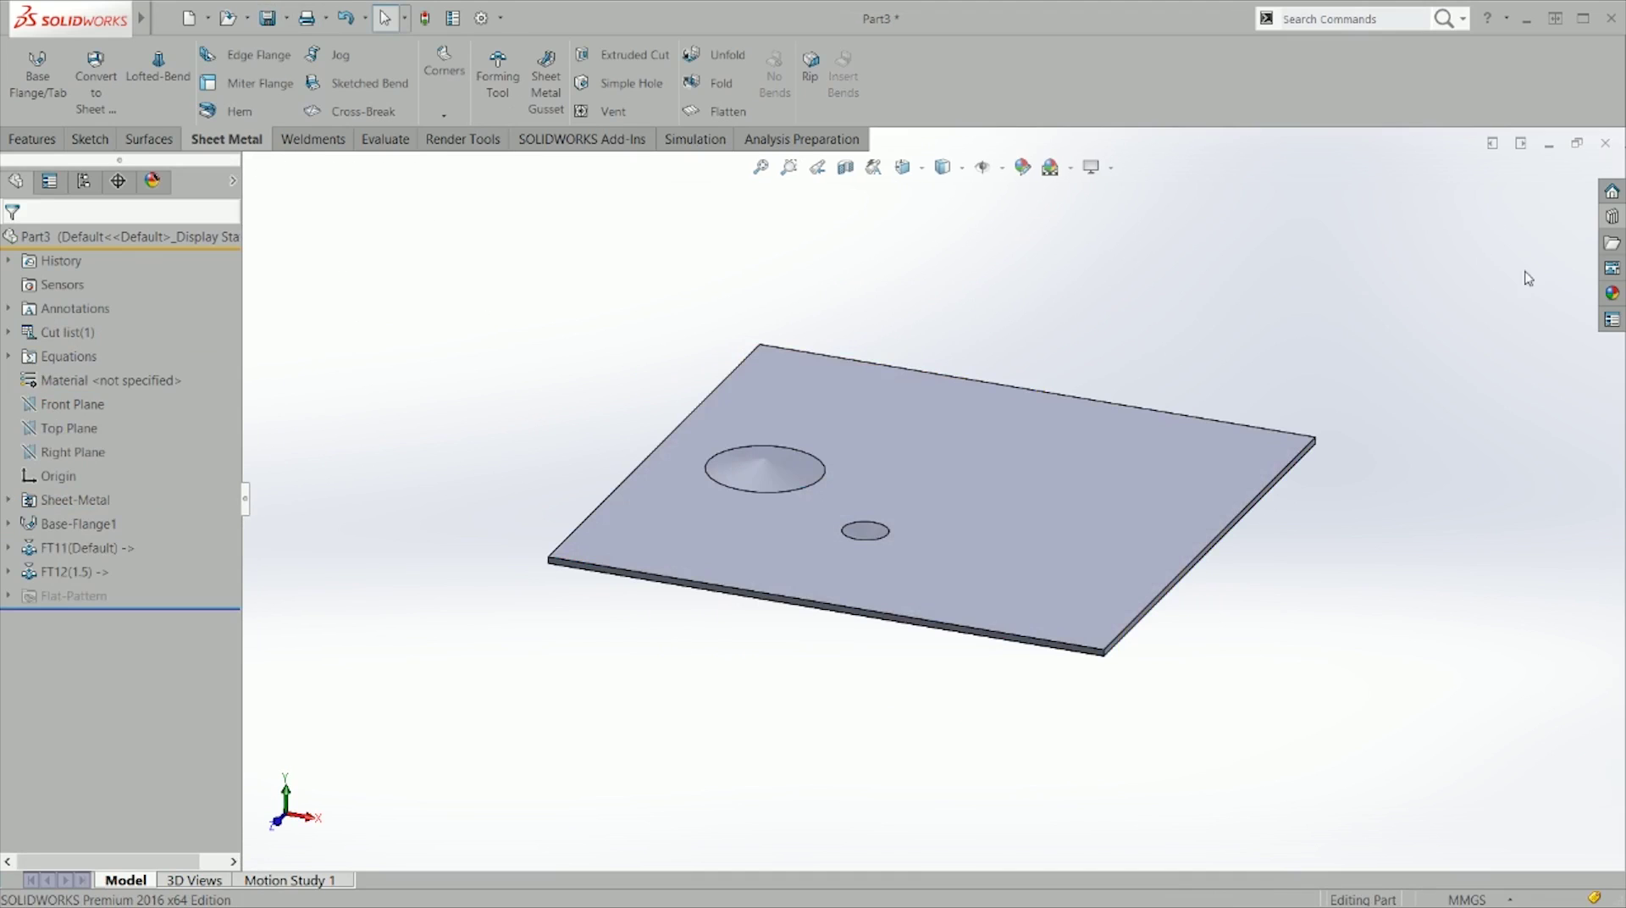
left_click(1611, 217)
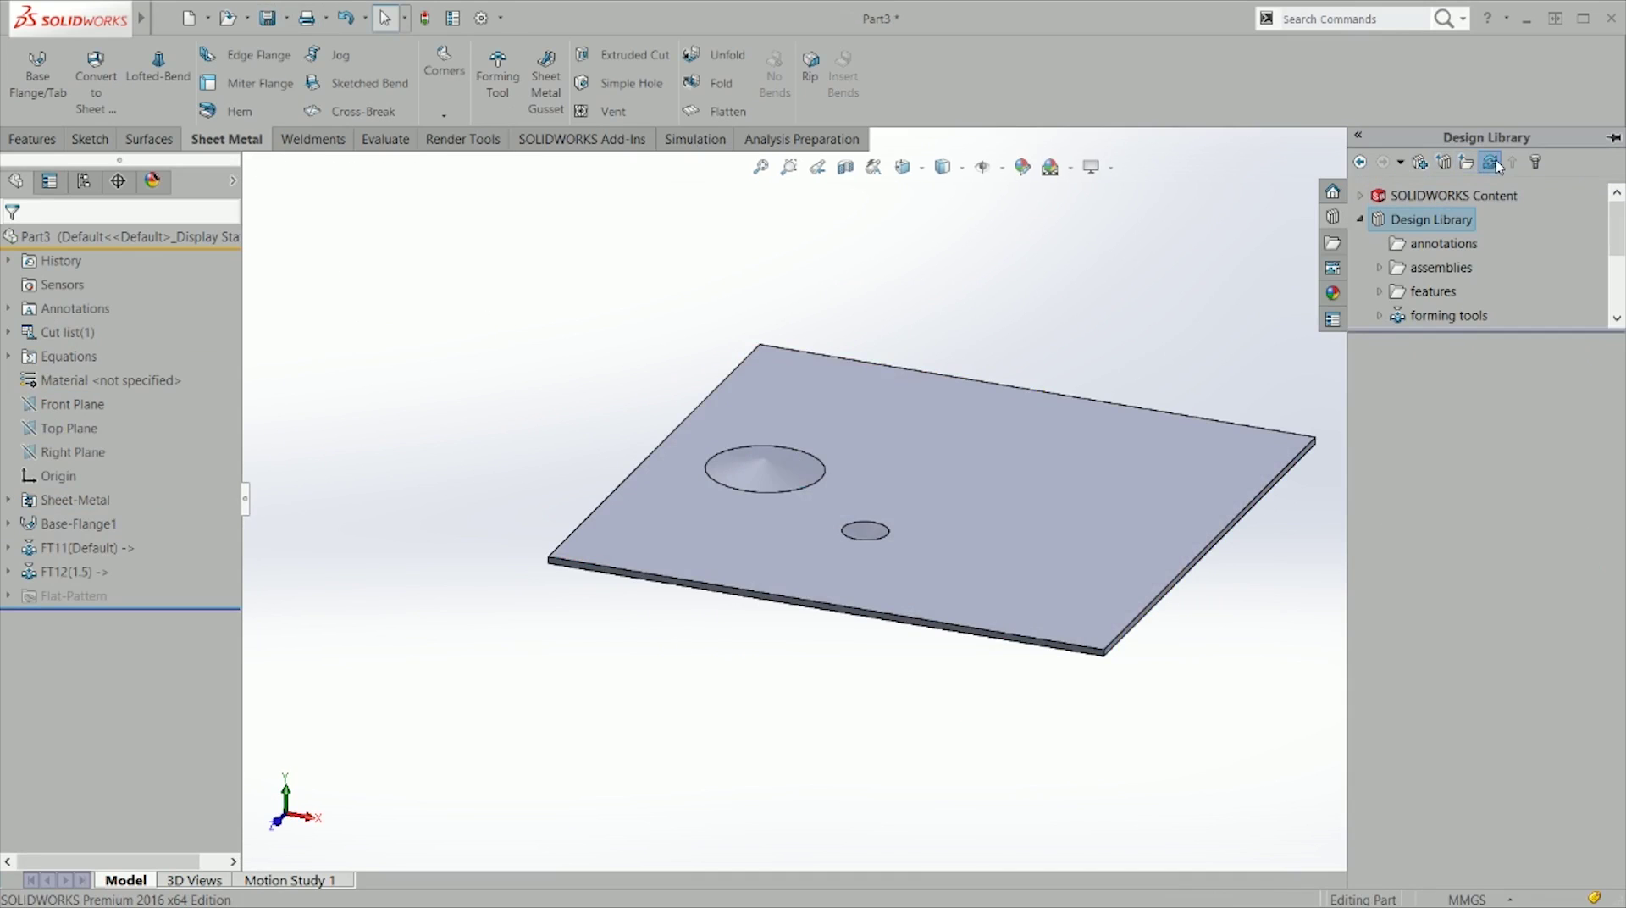
left_click_drag(1489, 369, 963, 534)
left_click(13, 243)
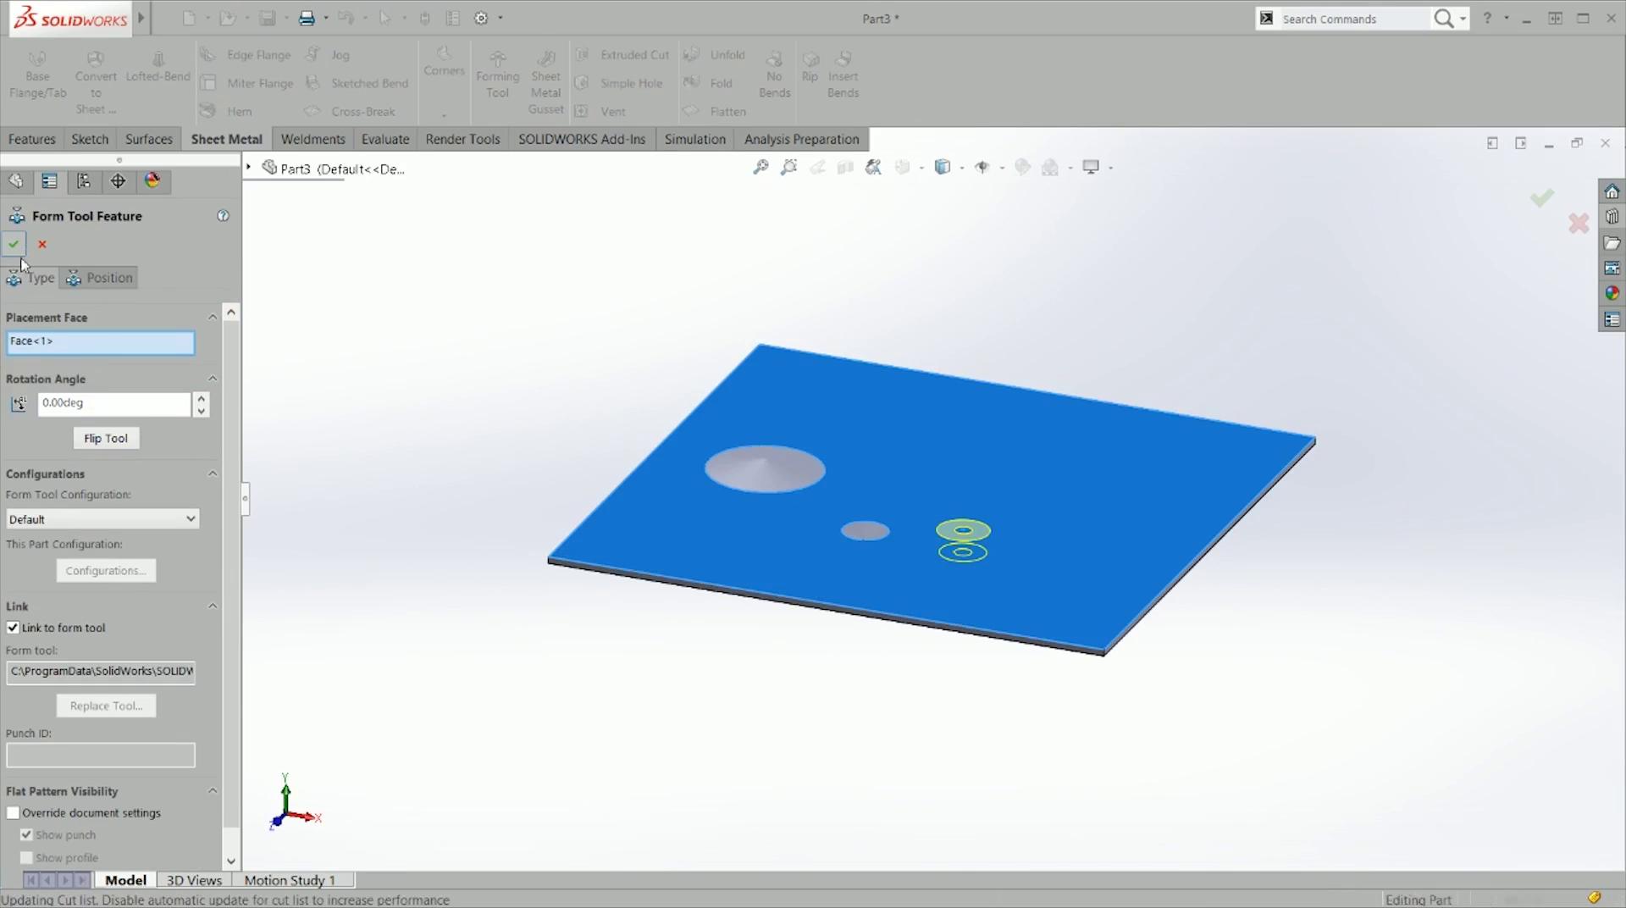
Step: Delete the second failed FT2 forming tool placement from the plate
left_click(36, 602)
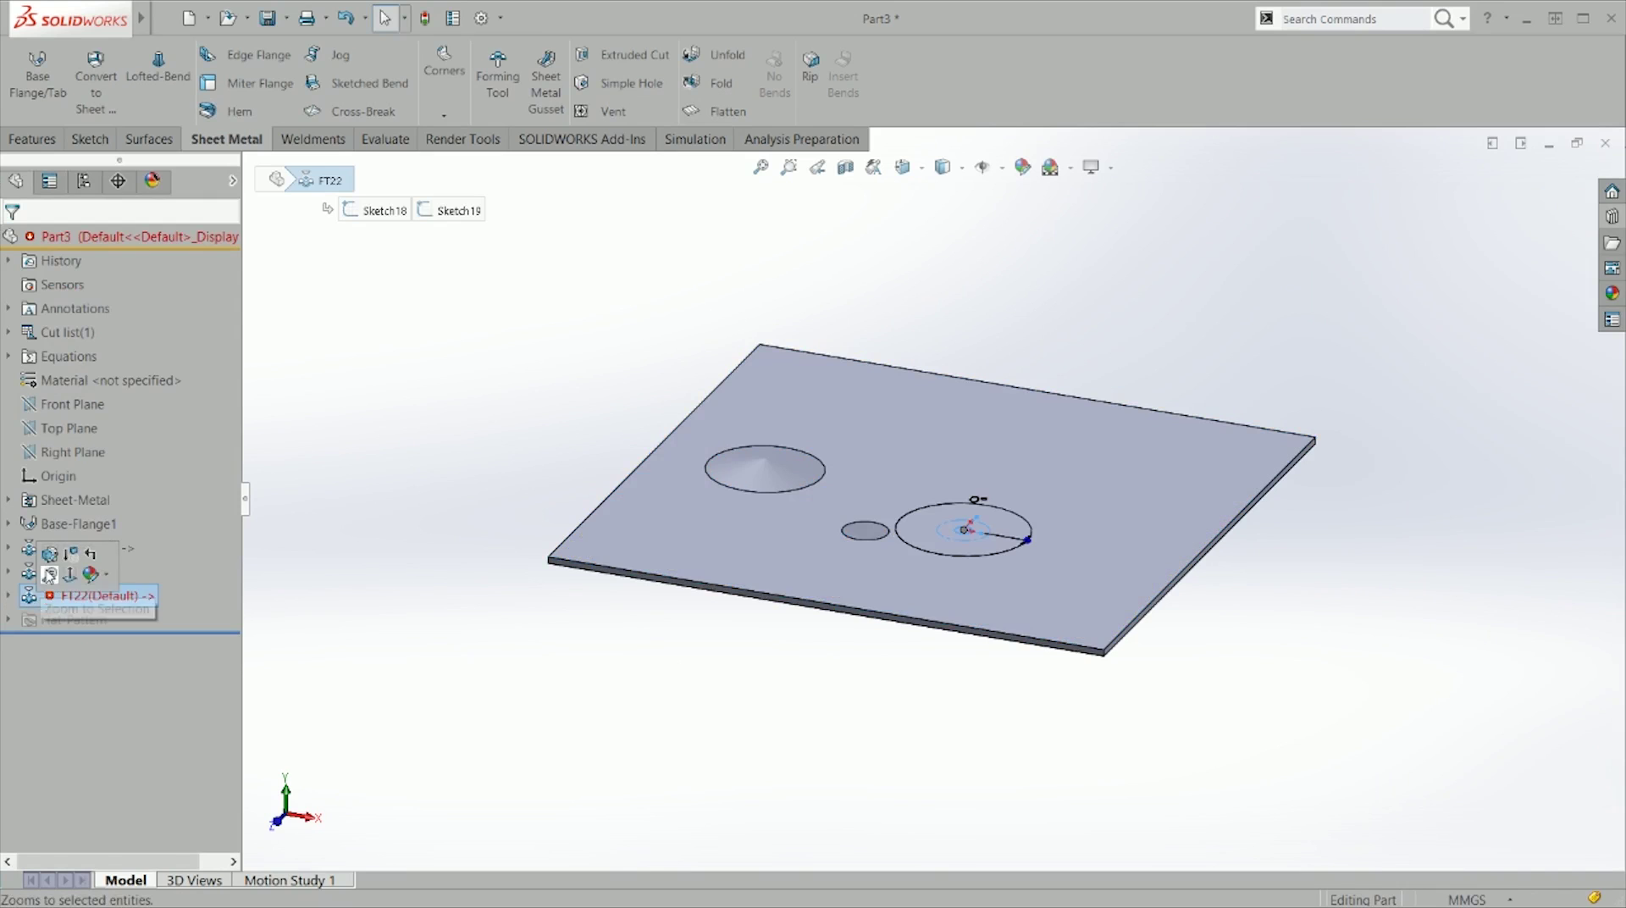
left_click(317, 617)
left_click(98, 595)
key("Delete")
key("Return")
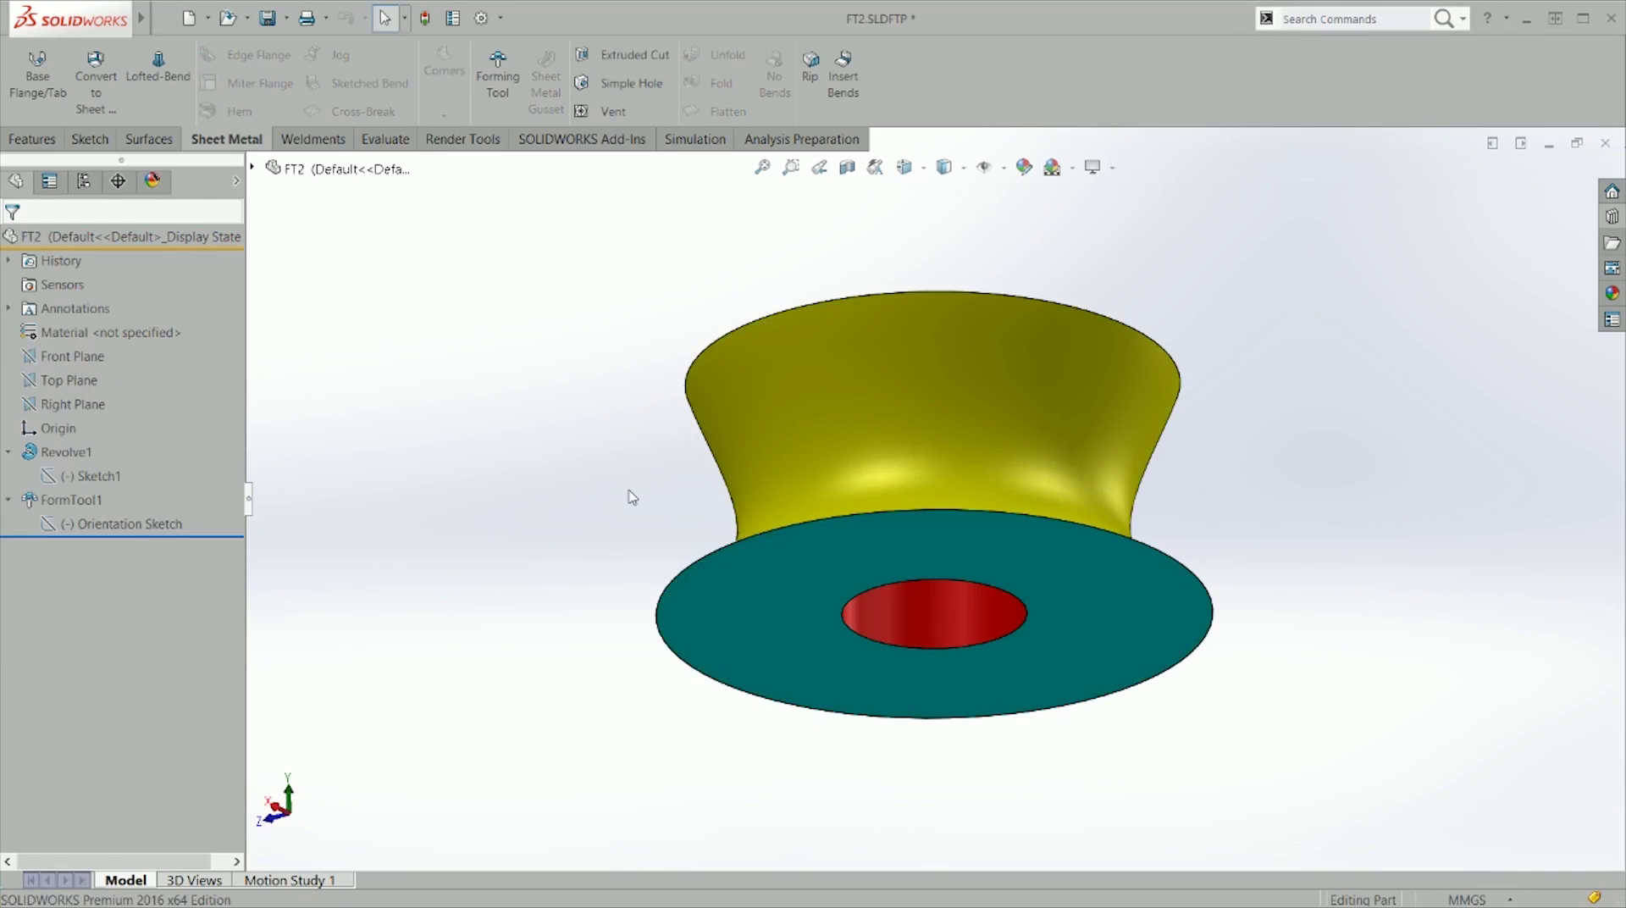
Step: Return to FT2, edit its revolve profile sketch and convert the hole's vertical line to construction geometry
middle_click_drag(408, 520, 411, 719)
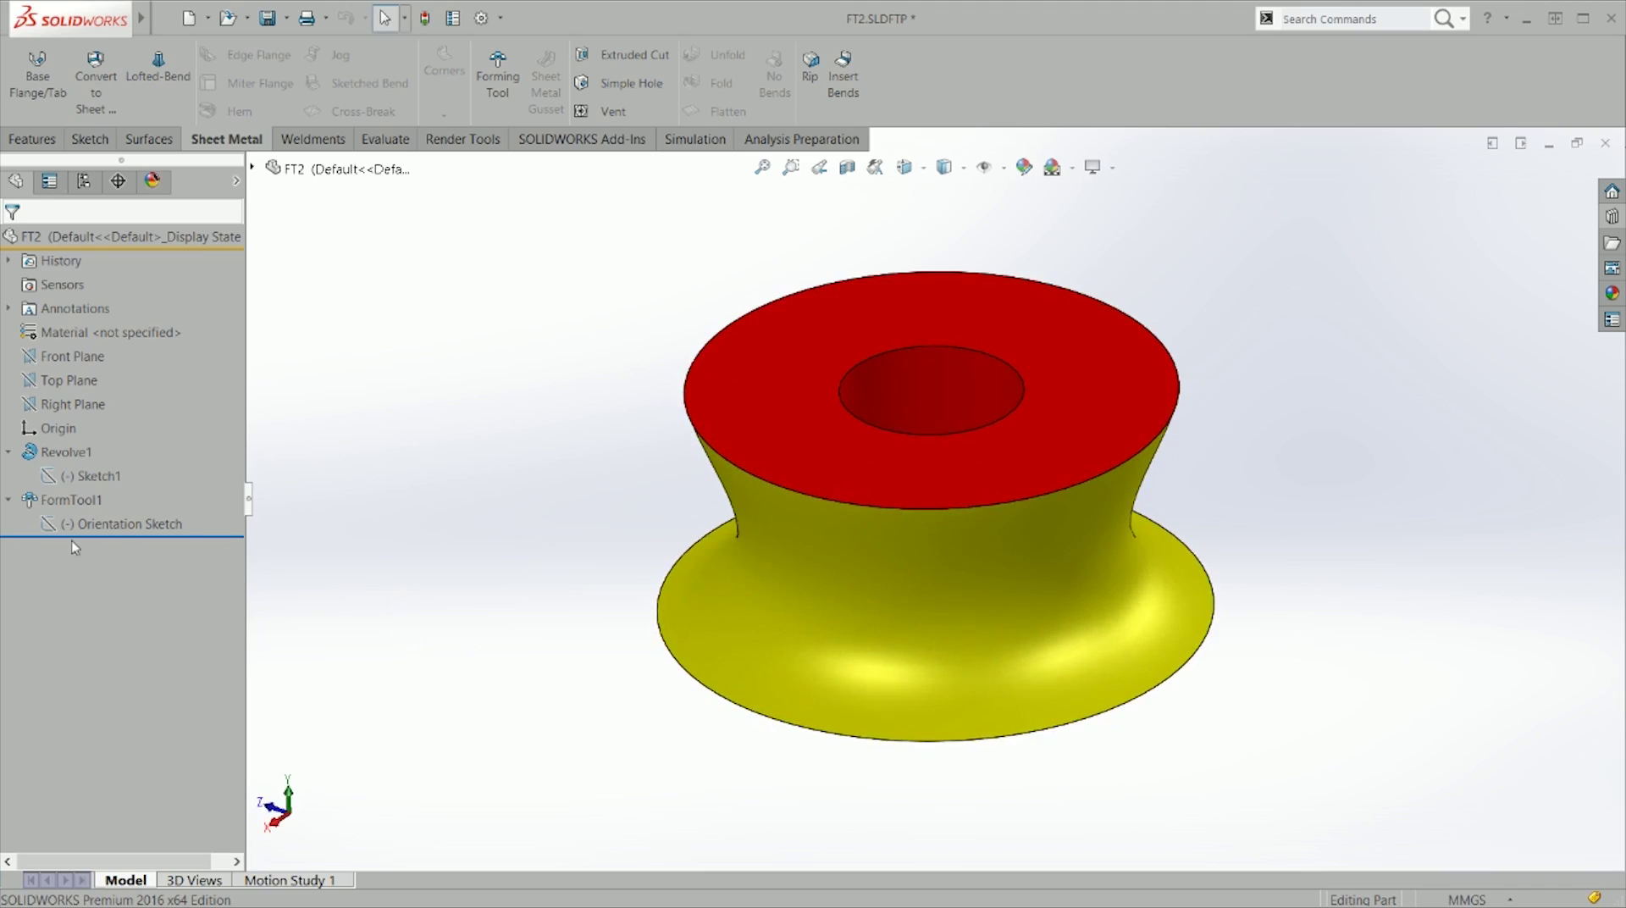
left_click(85, 476)
left_click(110, 436)
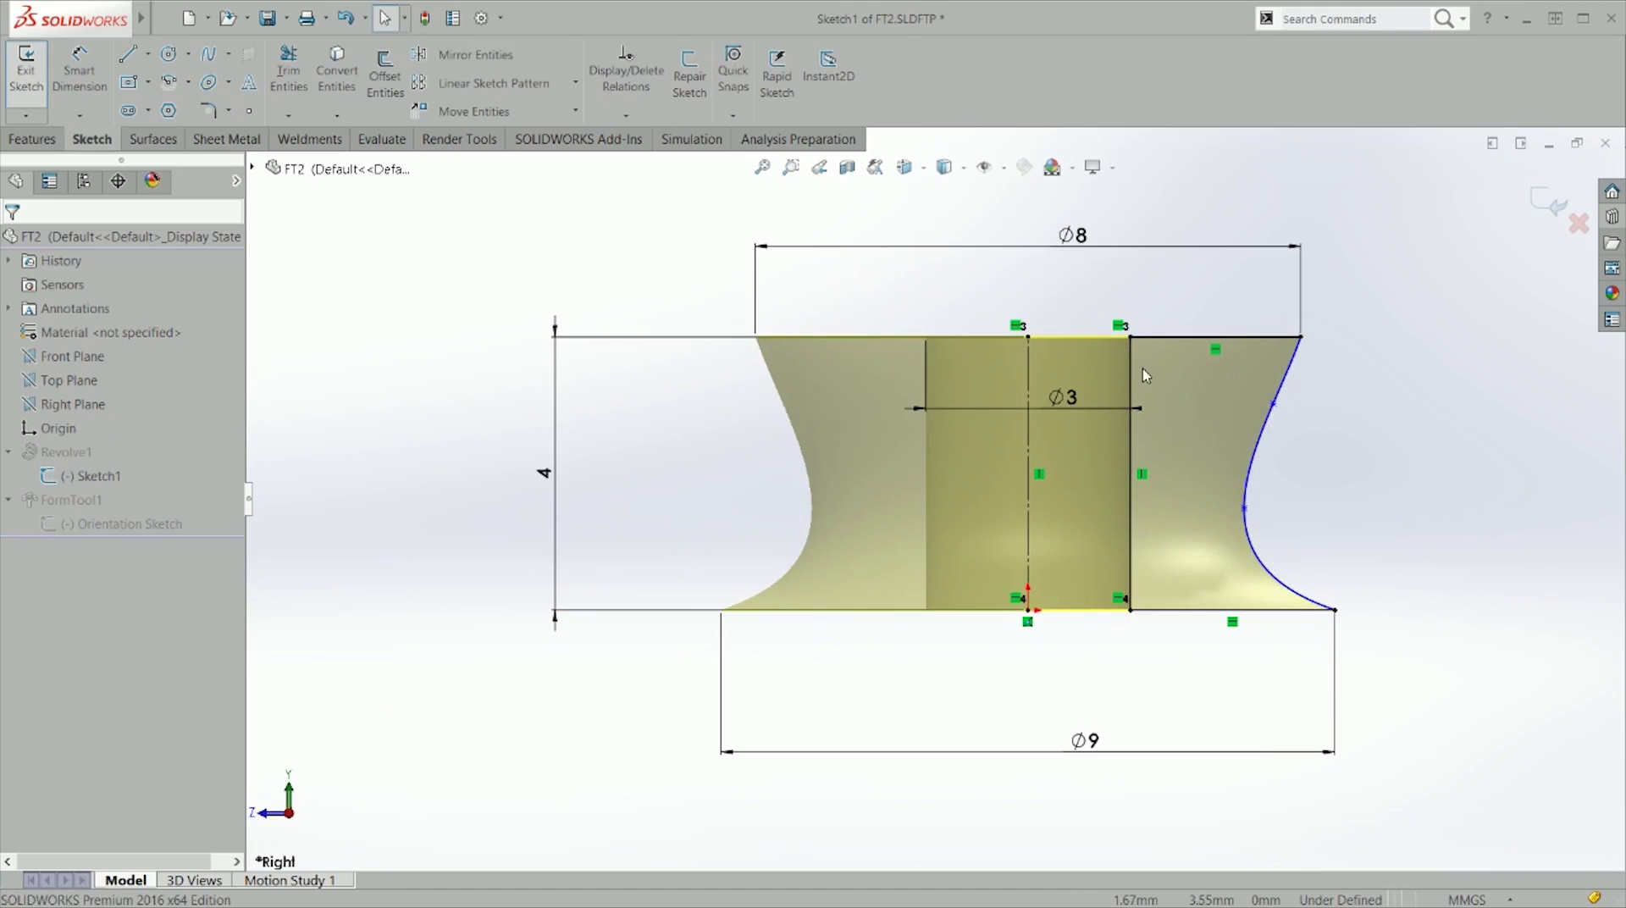
left_click(1131, 374)
key("c")
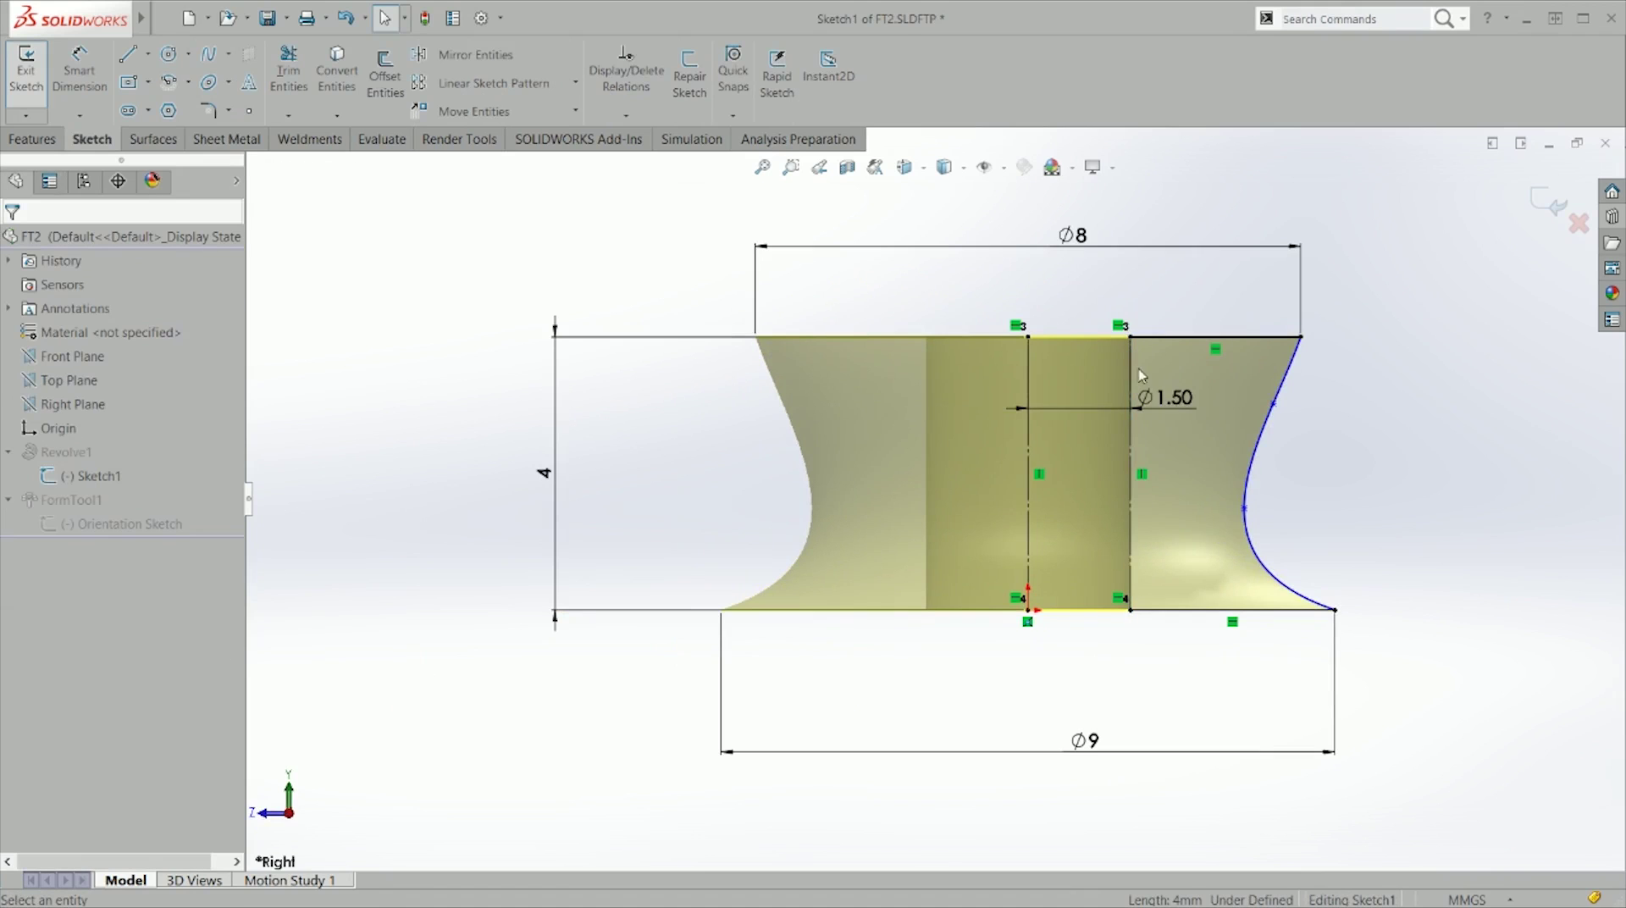
Step: Extend the profile's upper and lower horizontal lines to the vertical centre axis, and exit the sketch, rebuilding the revolve anyway
key("s")
left_click(1220, 481)
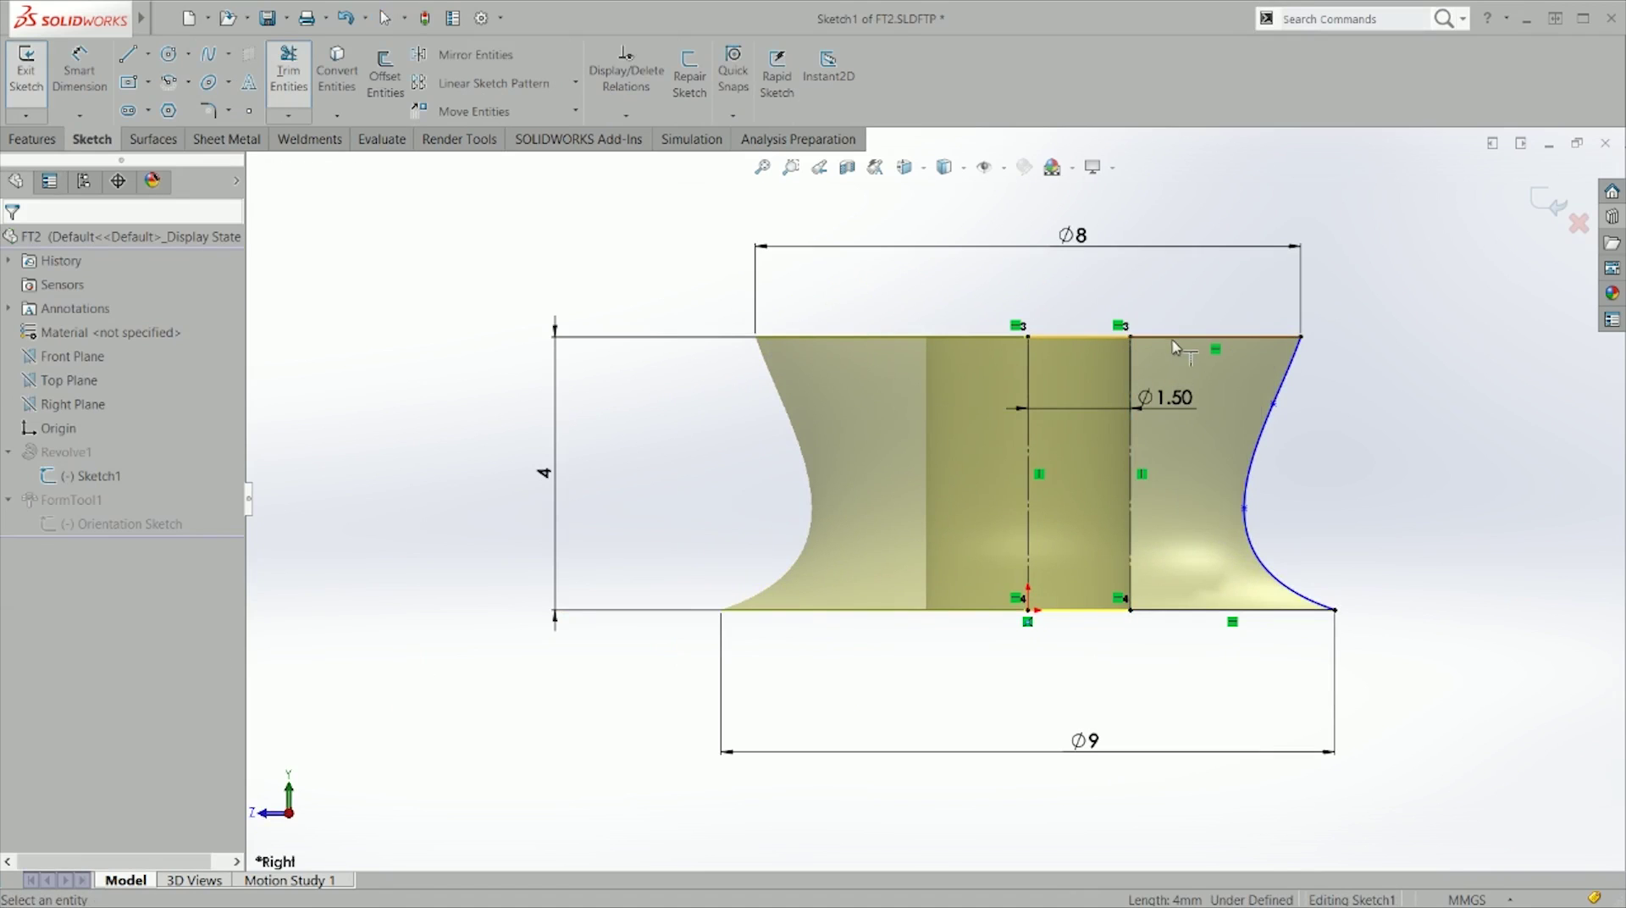
left_click(1167, 611)
key("Escape")
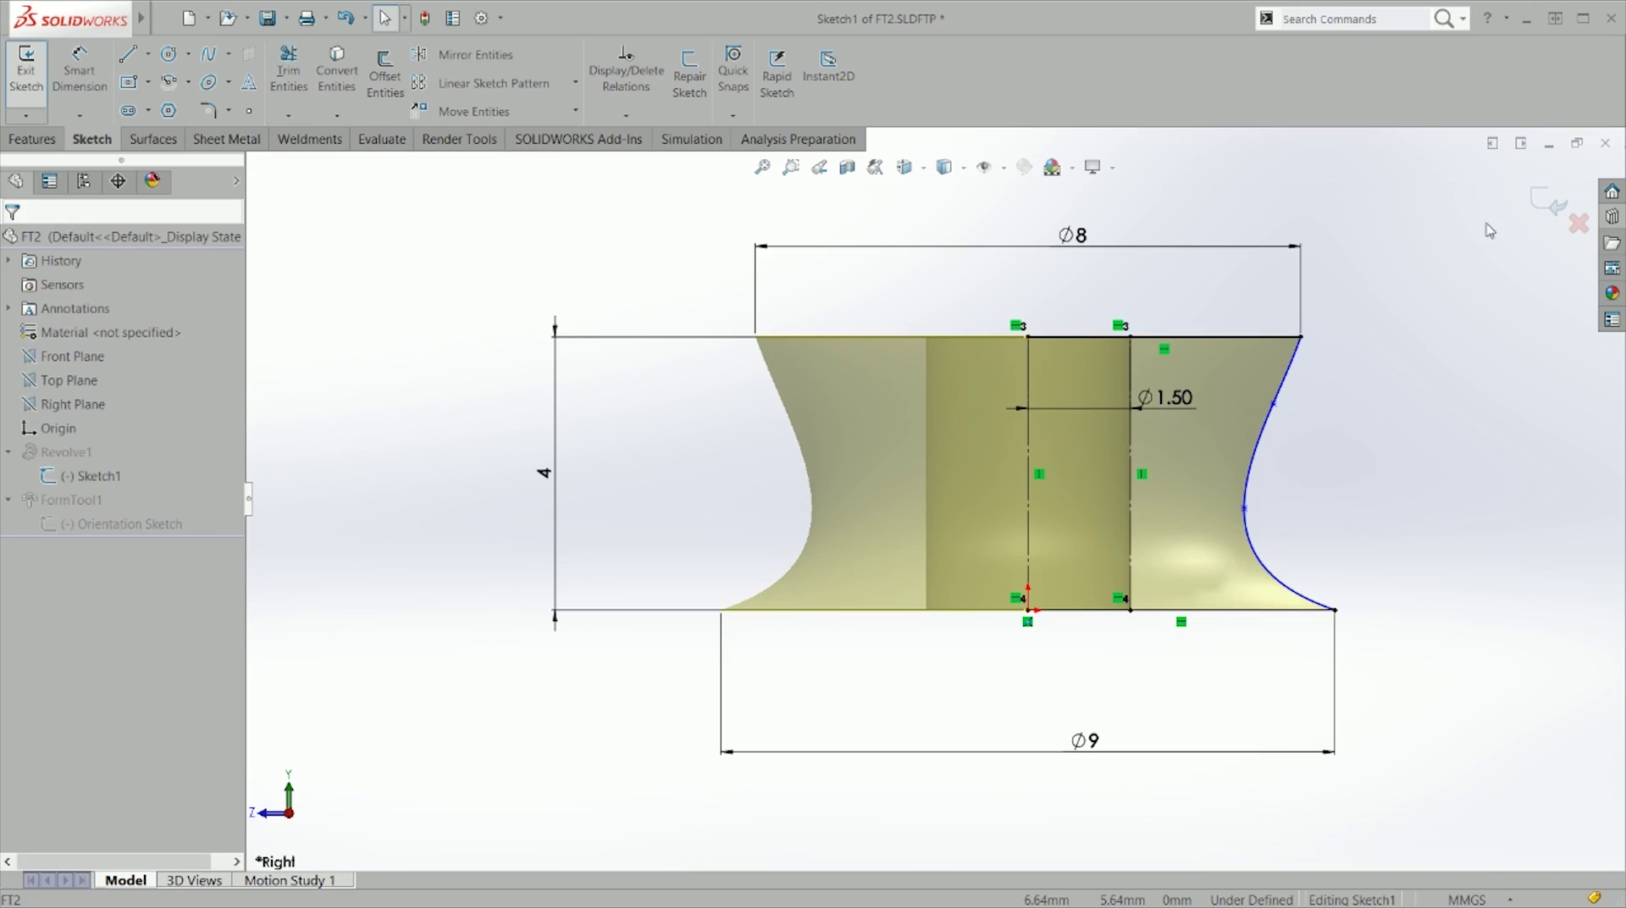
left_click(1539, 202)
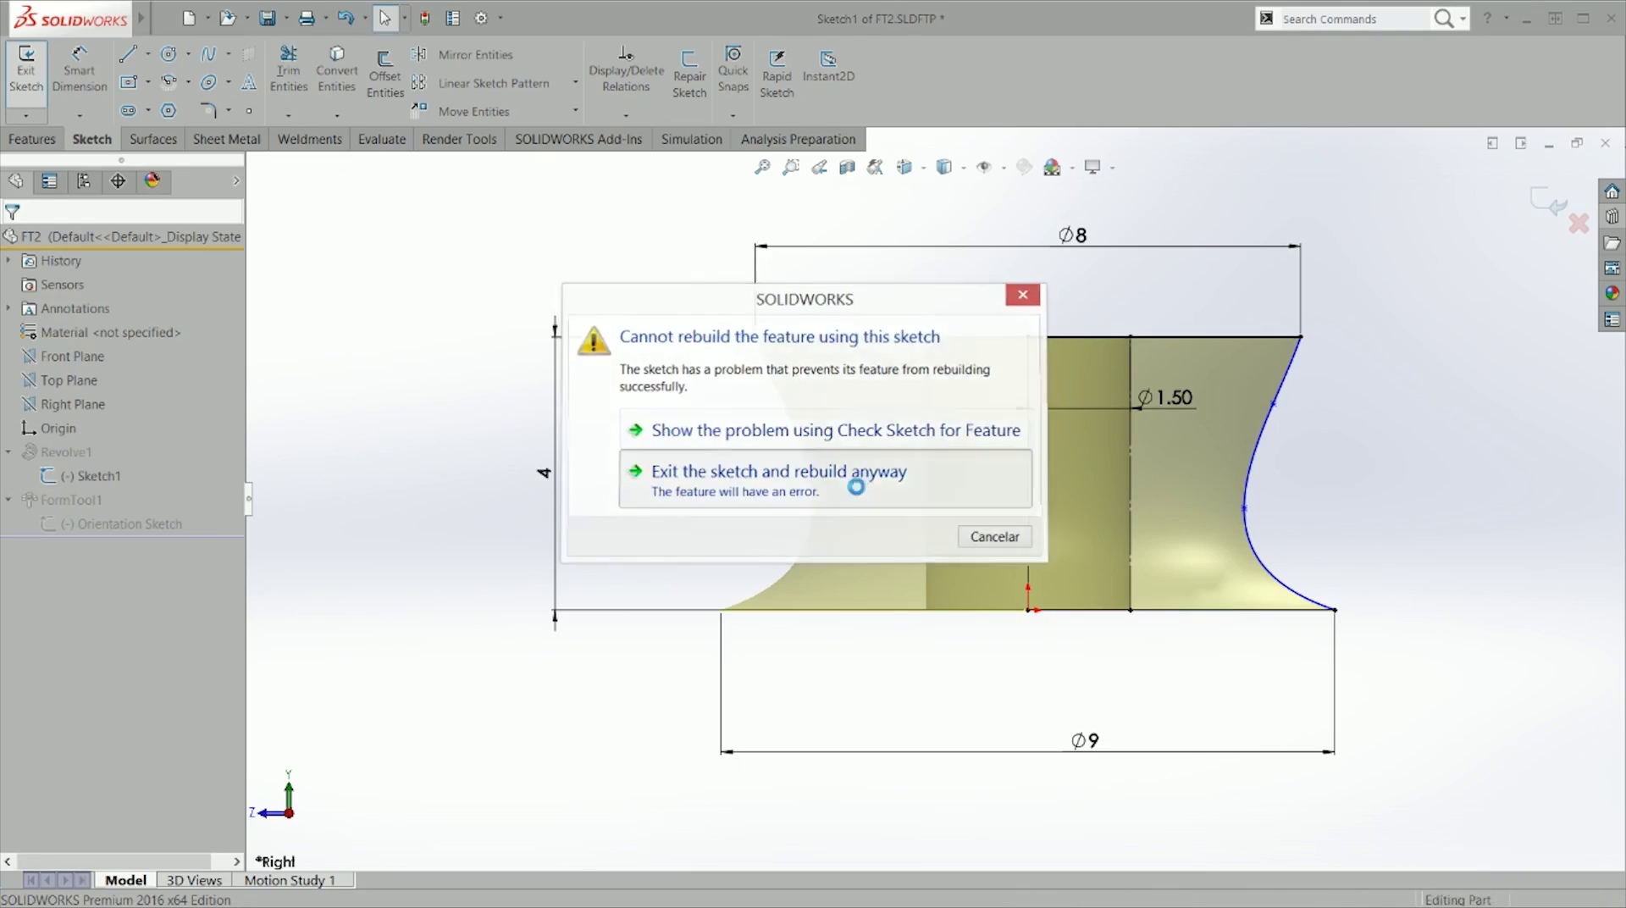
left_click(854, 479)
left_click(85, 451)
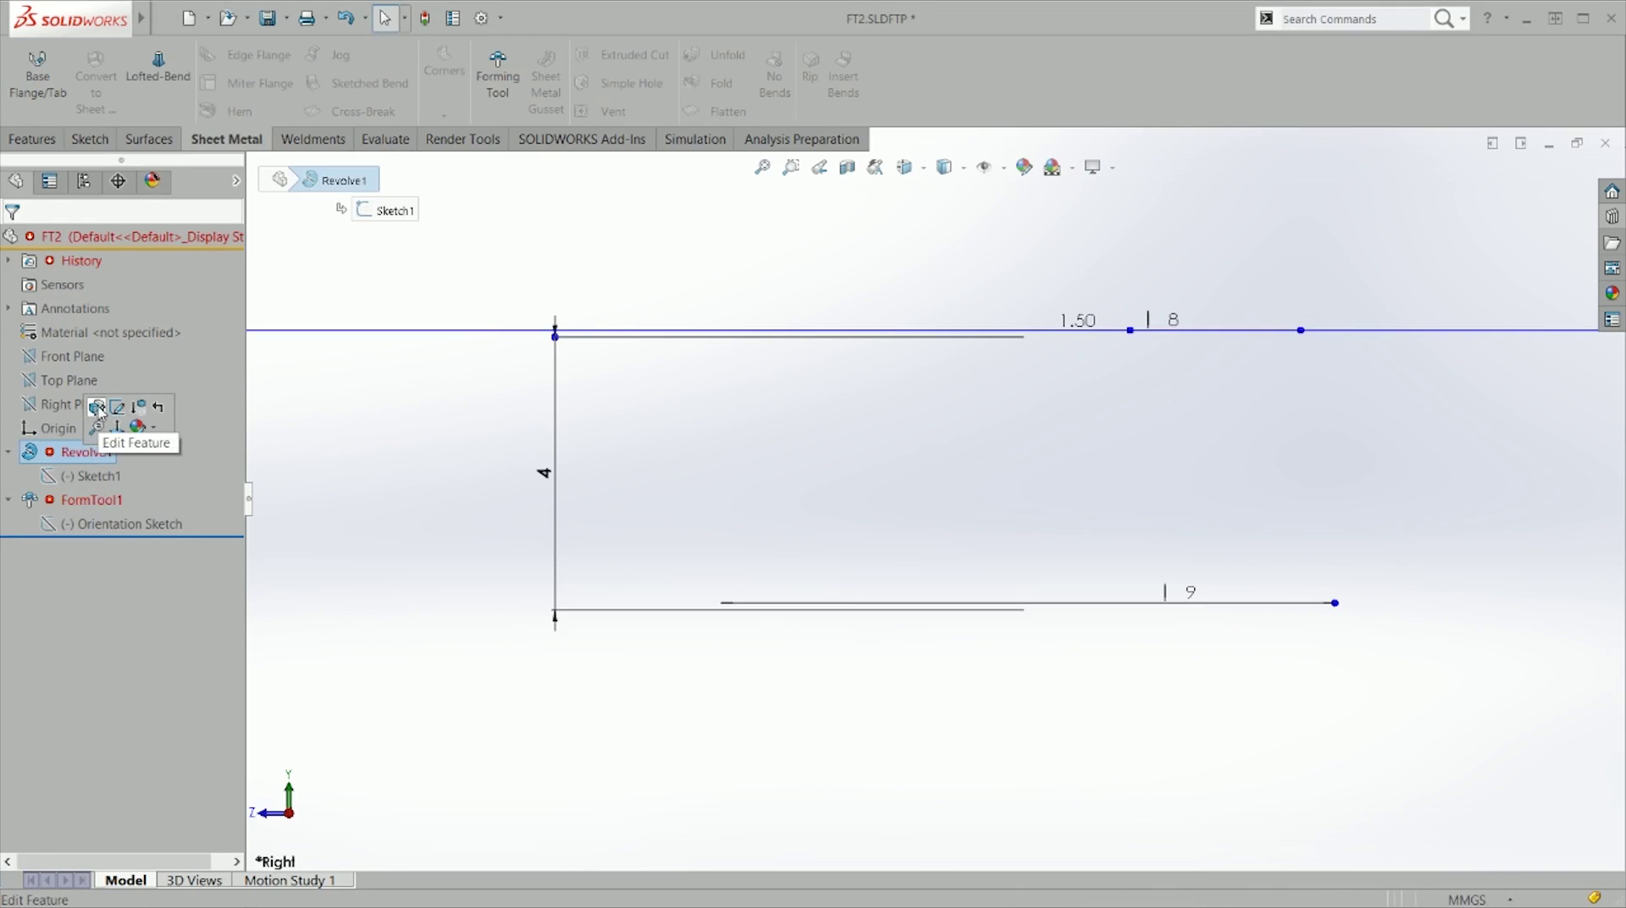
left_click(95, 406)
key("Escape")
Step: Edit the revolve's Sketch1 again, convert the central vertical line to solid geometry to close the profile, and exit the sketch
left_click(84, 475)
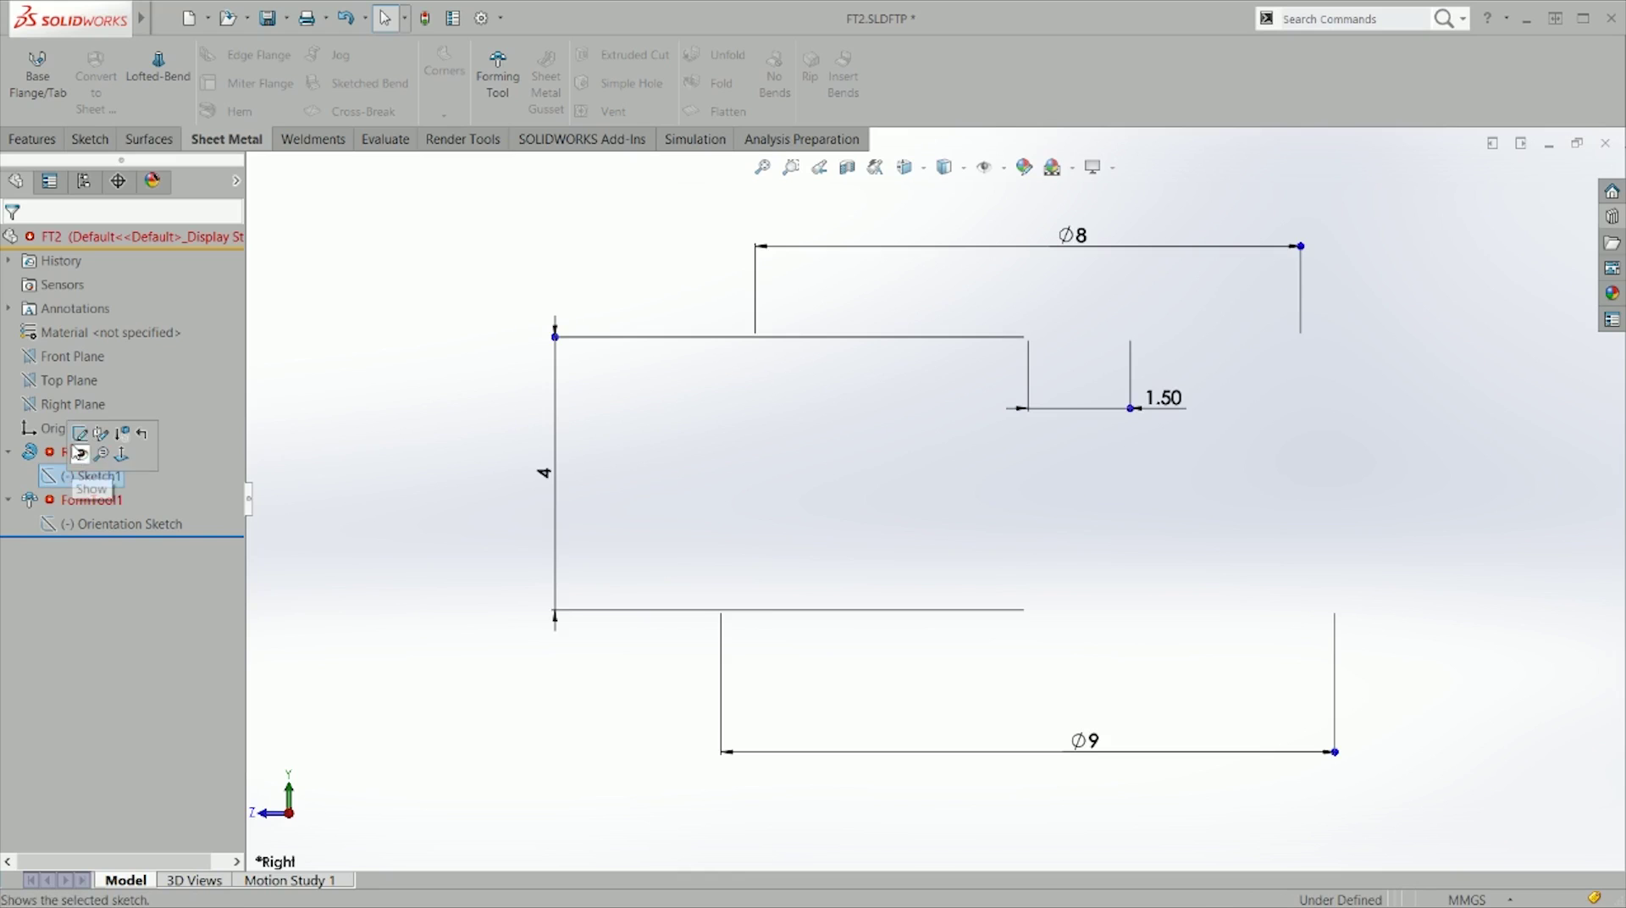
left_click(80, 436)
left_click(1031, 454)
left_click(1160, 413)
double_click(1353, 436)
middle_click_drag(659, 502, 1072, 307)
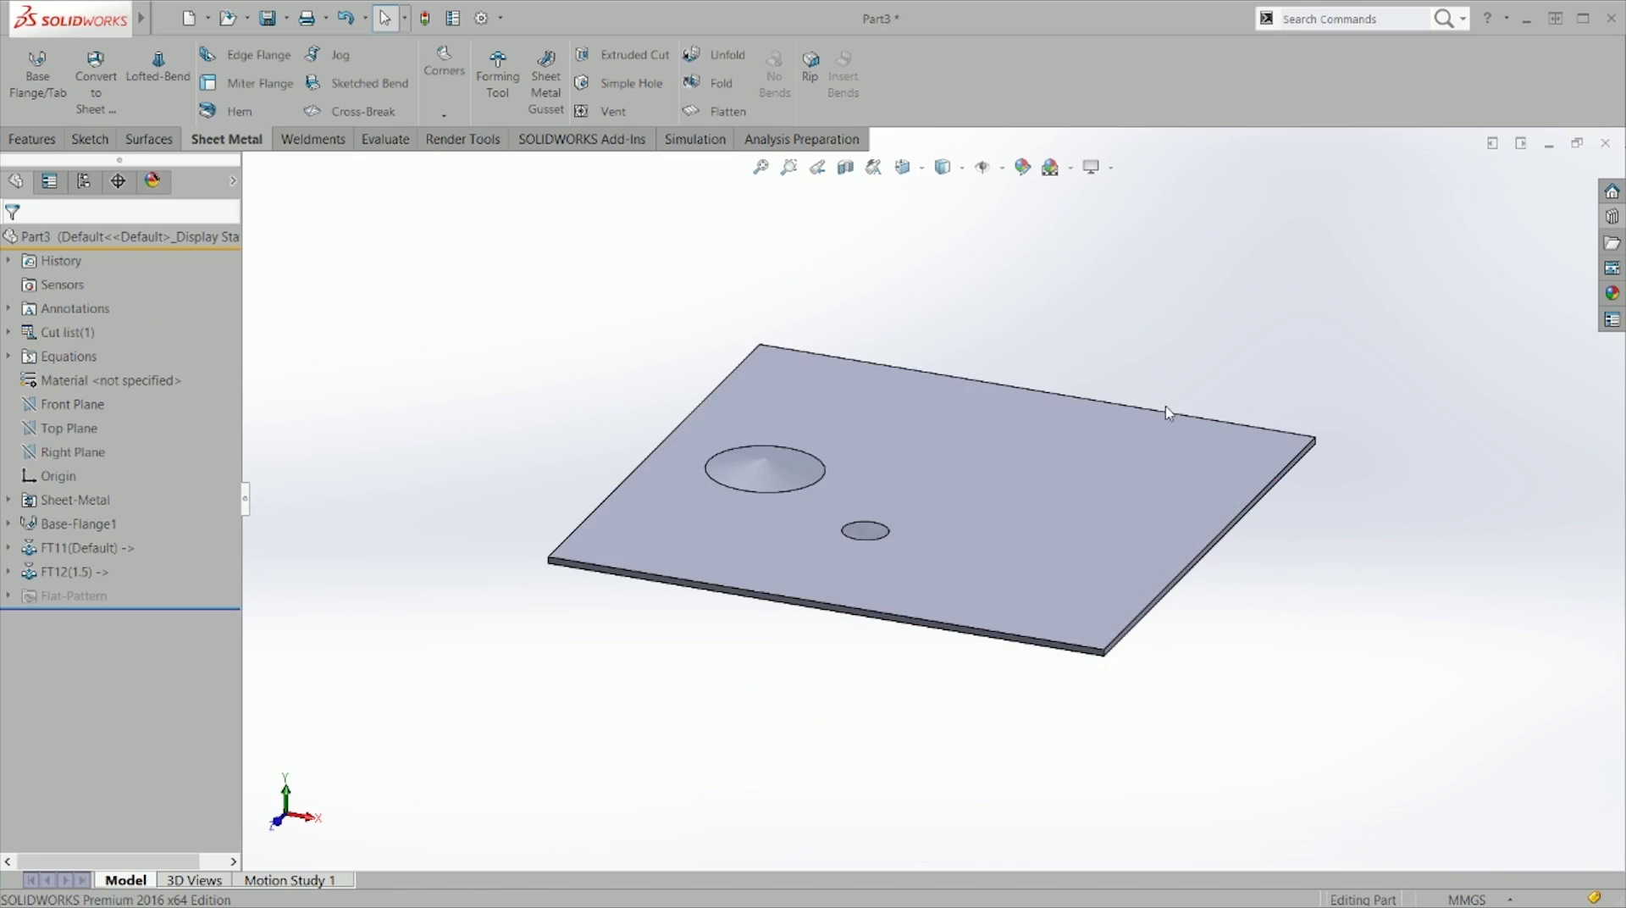
Step: Place the FT2 forming tool from the Design Library on the plate's top face to the right of the small cone, using the Default configuration
left_click(1614, 221)
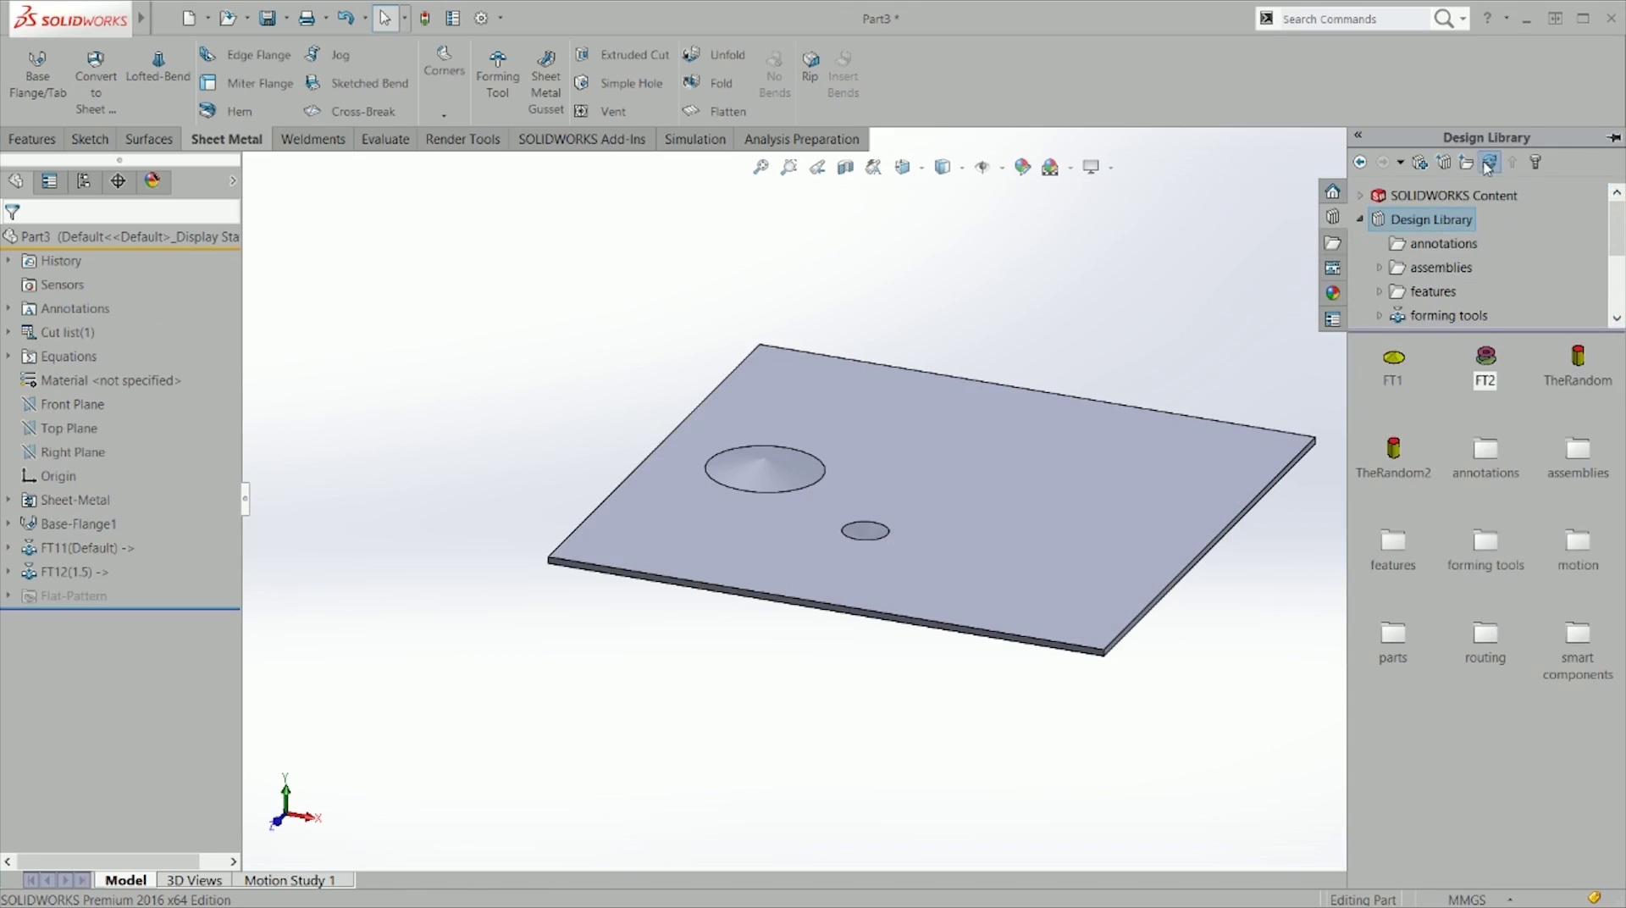
left_click_drag(1480, 376, 1132, 491)
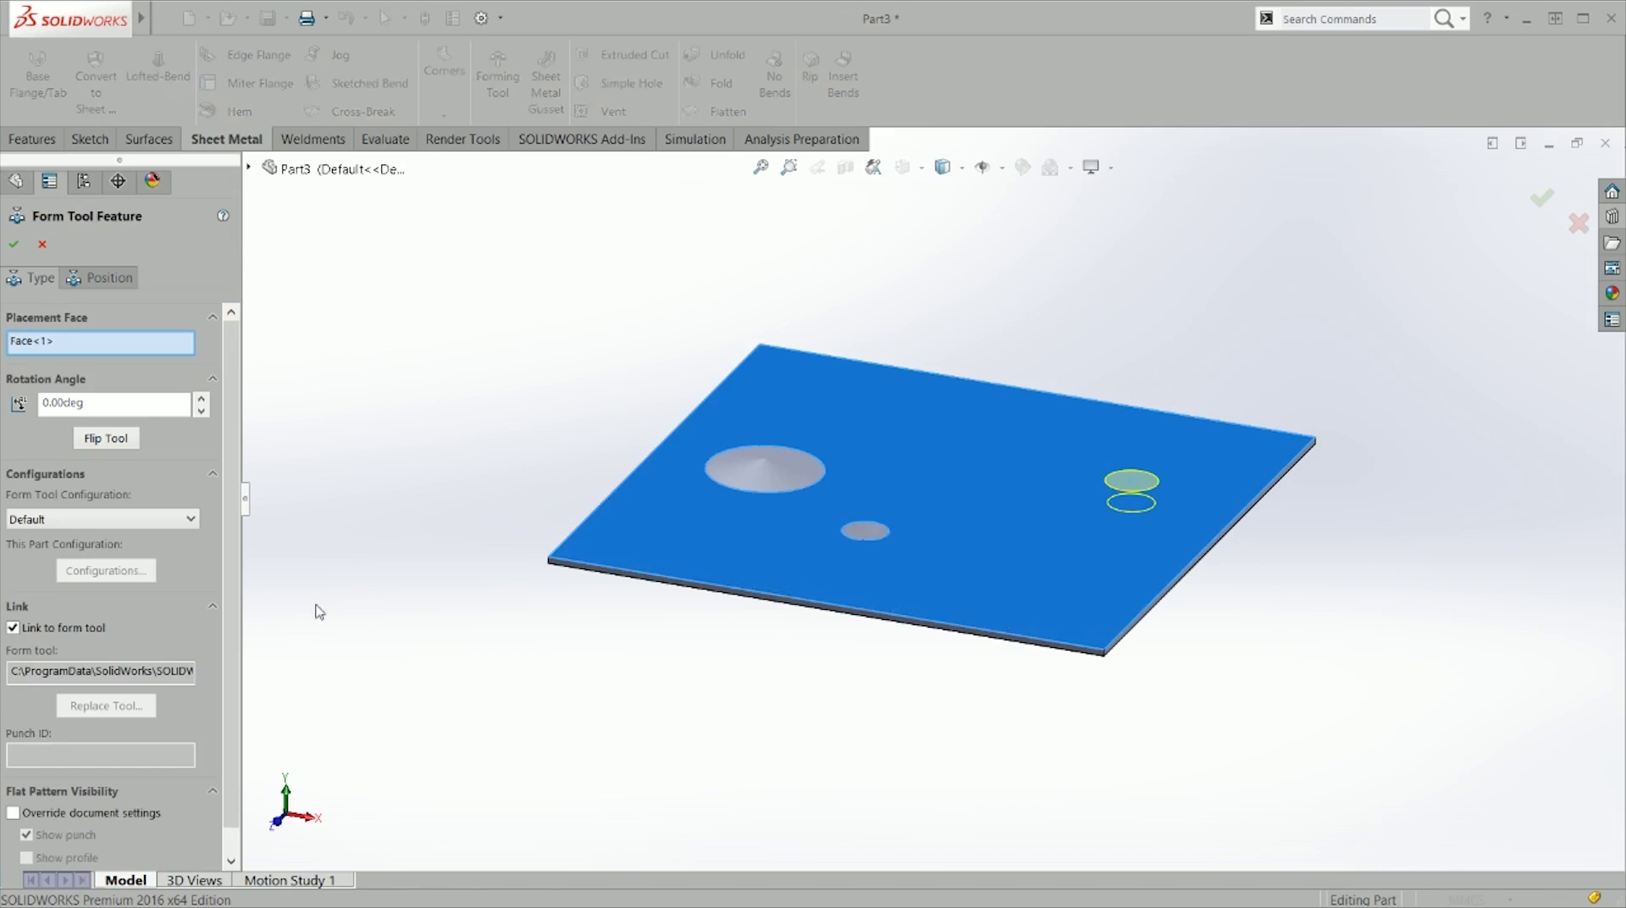
left_click(13, 244)
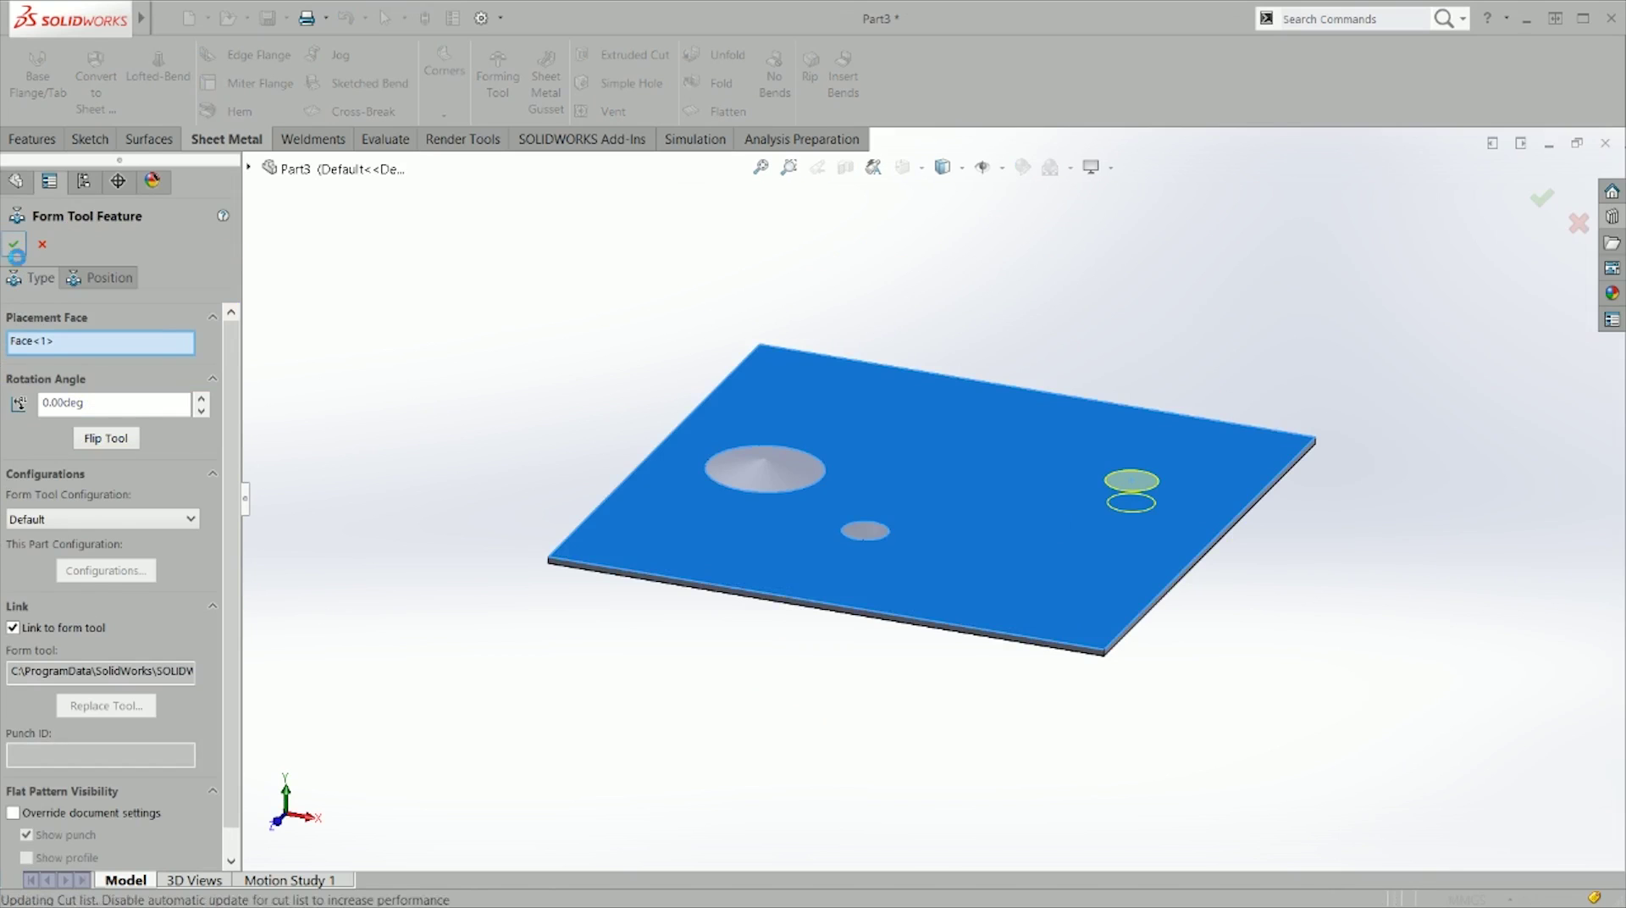
Step: Examine the FT2 formed opening in the plate closely from above and from the underside
scroll(1221, 586, "down", 3)
middle_click_drag(1078, 534, 1045, 356)
scroll(1050, 504, "down", 4)
middle_click_drag(975, 448, 925, 588)
scroll(922, 450, "up", 3)
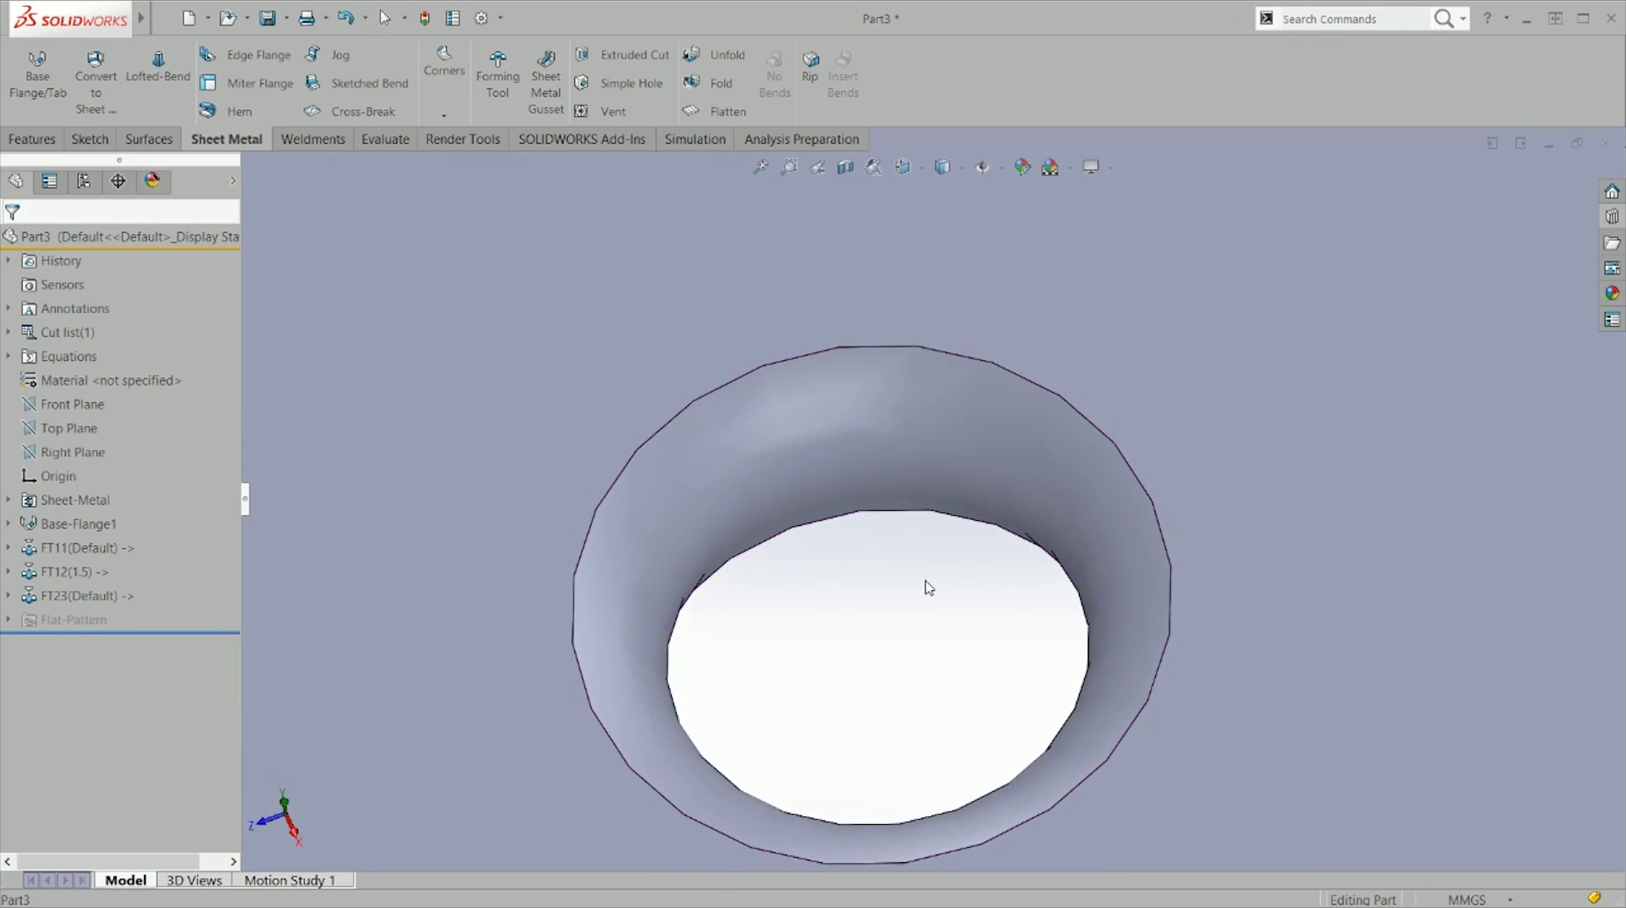
scroll(922, 604, "up", 1)
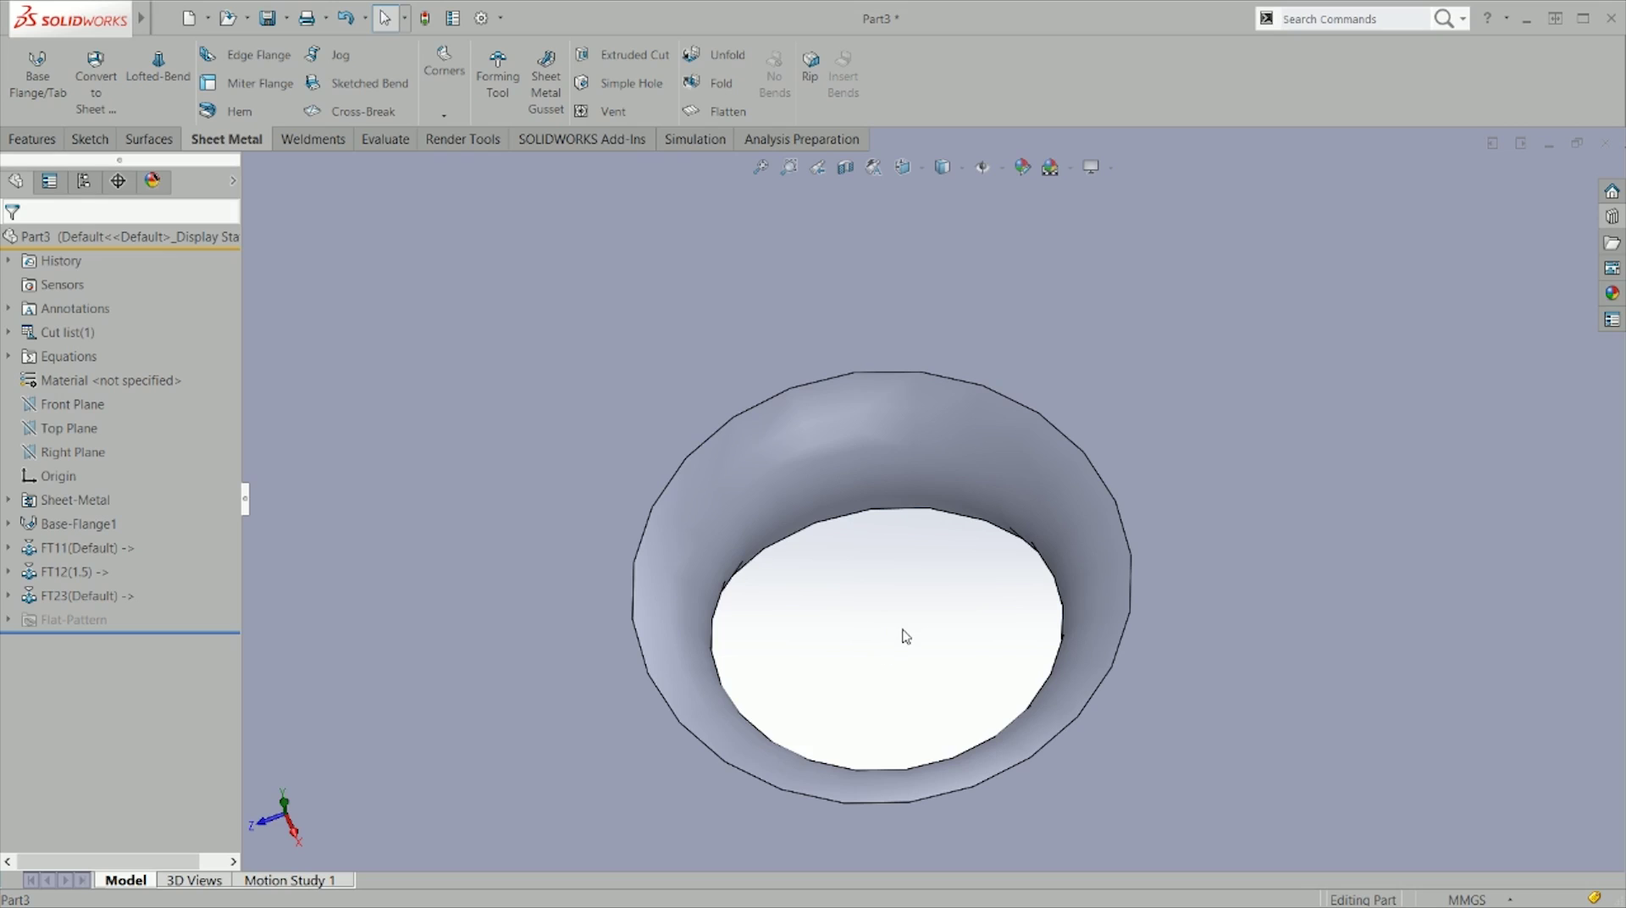
scroll(938, 630, "up", 3)
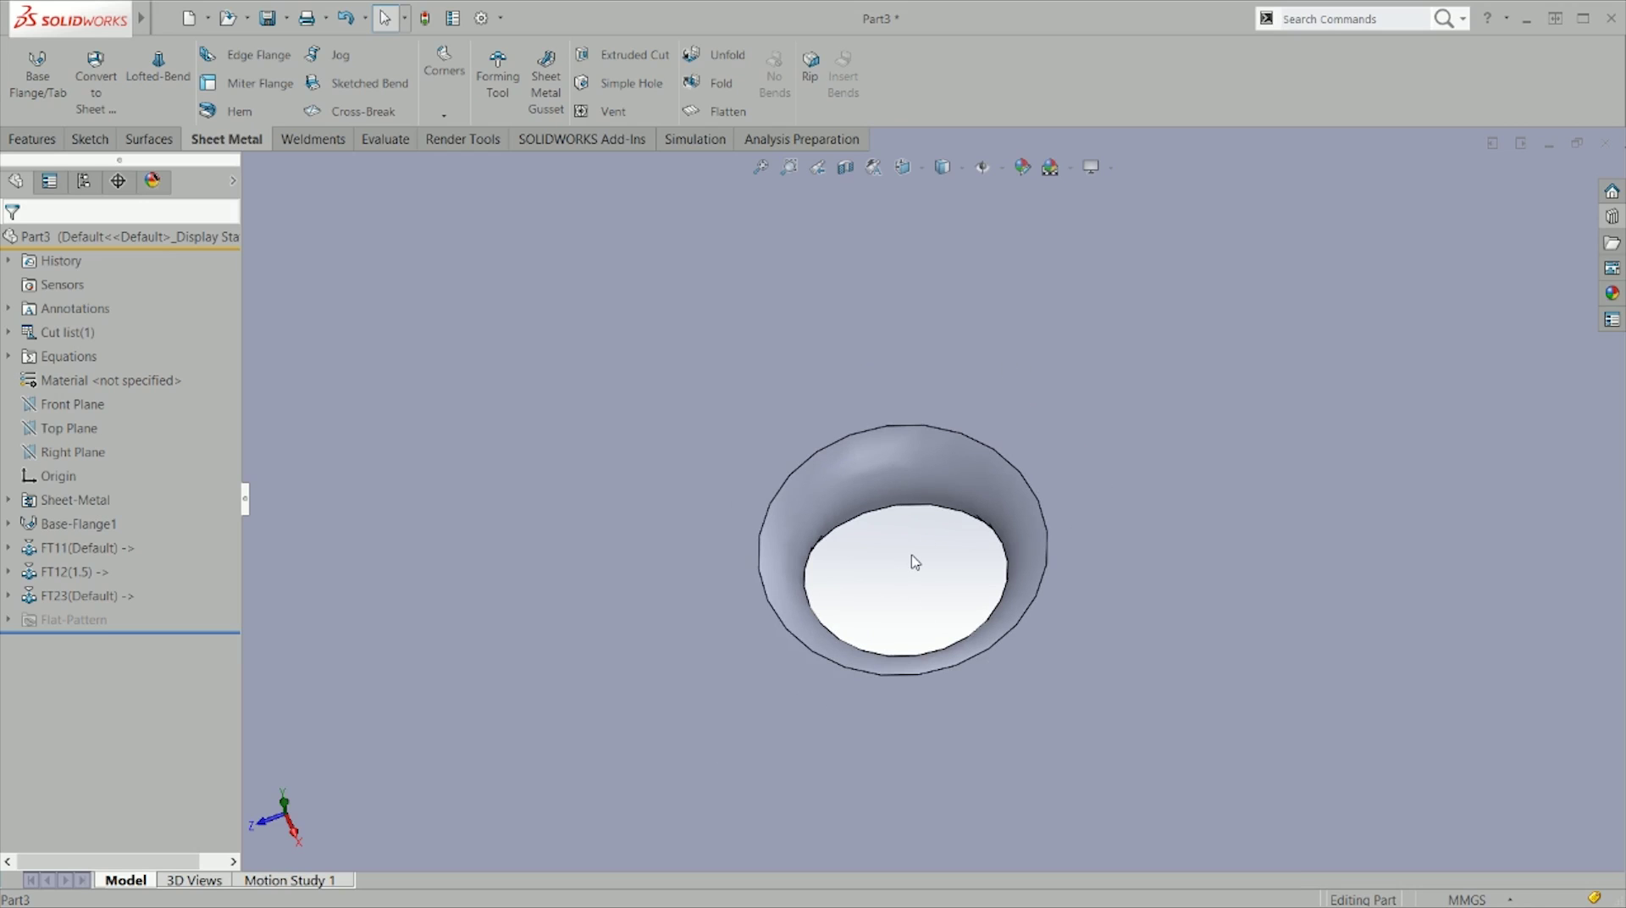
scroll(915, 562, "up", 5)
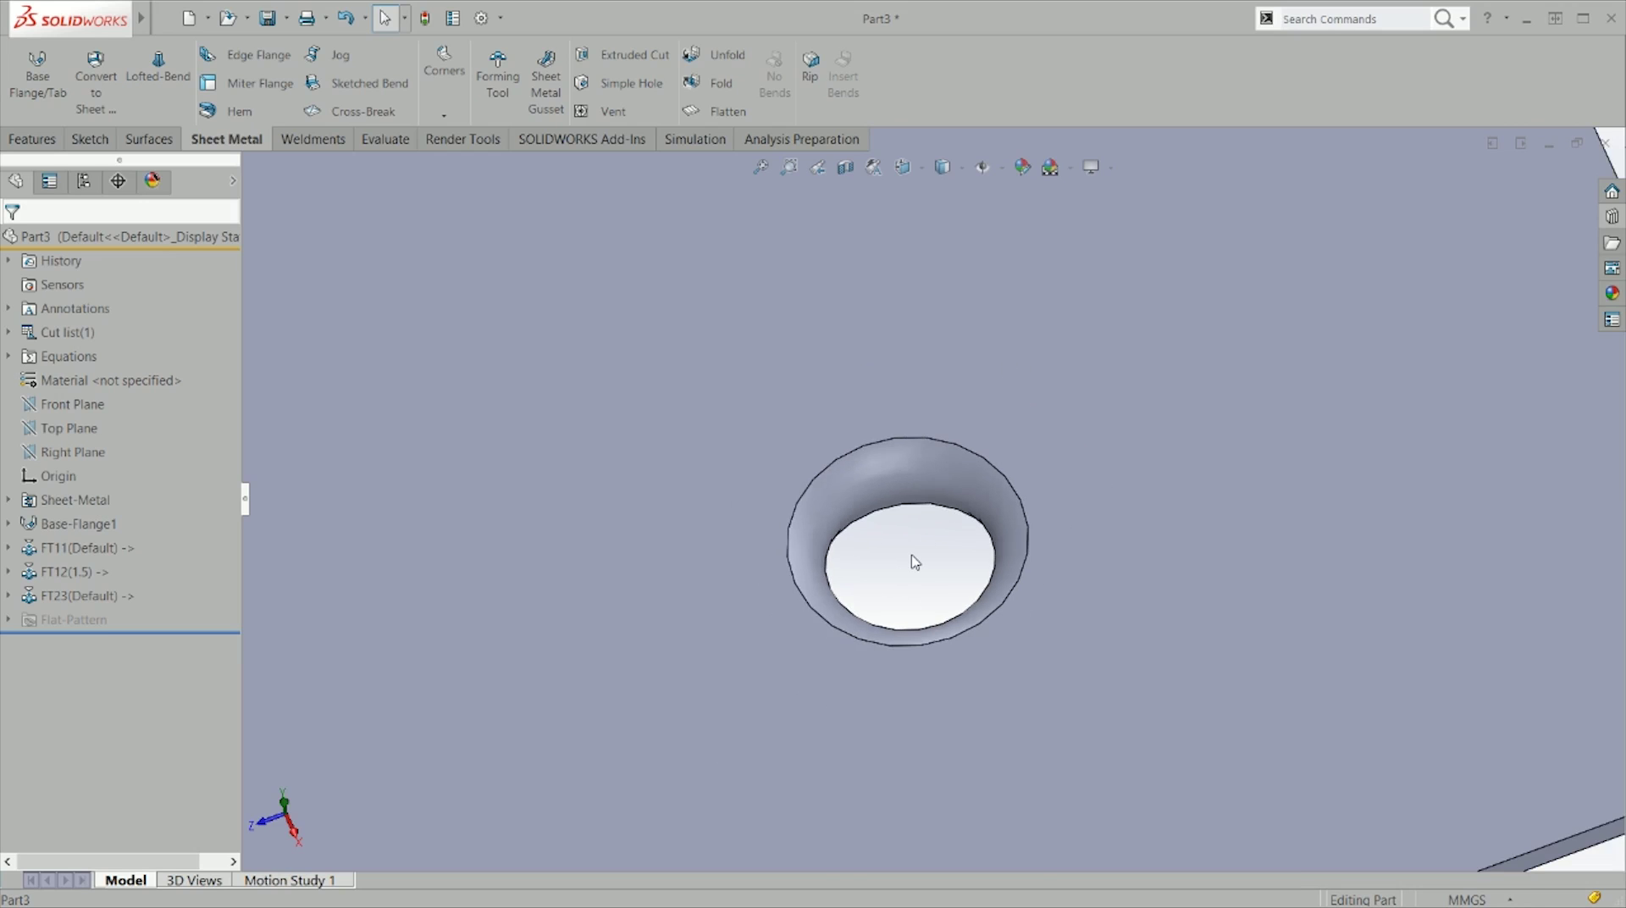
middle_click_drag(922, 551, 907, 236)
scroll(970, 586, "down", 2)
scroll(882, 534, "down", 3)
middle_click_drag(882, 534, 987, 701)
scroll(987, 512, "down", 4)
middle_click_drag(988, 512, 1004, 554)
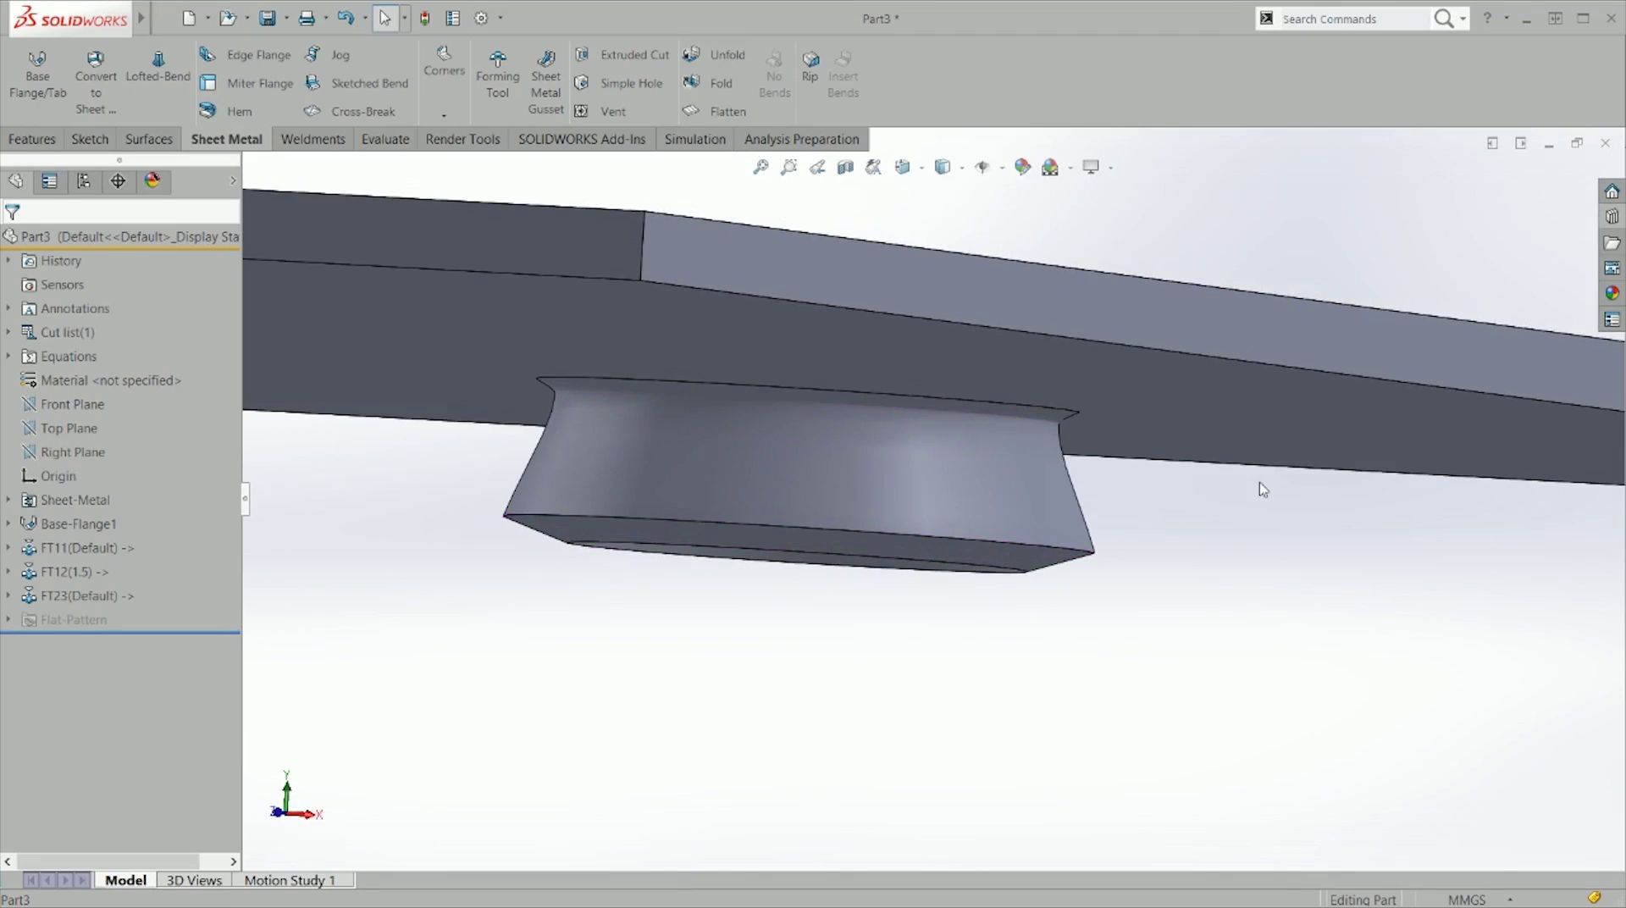
Step: Open FT2 from the Design Library to examine the tool's body and red face, and return to the plate in isometric view
left_click(1612, 216)
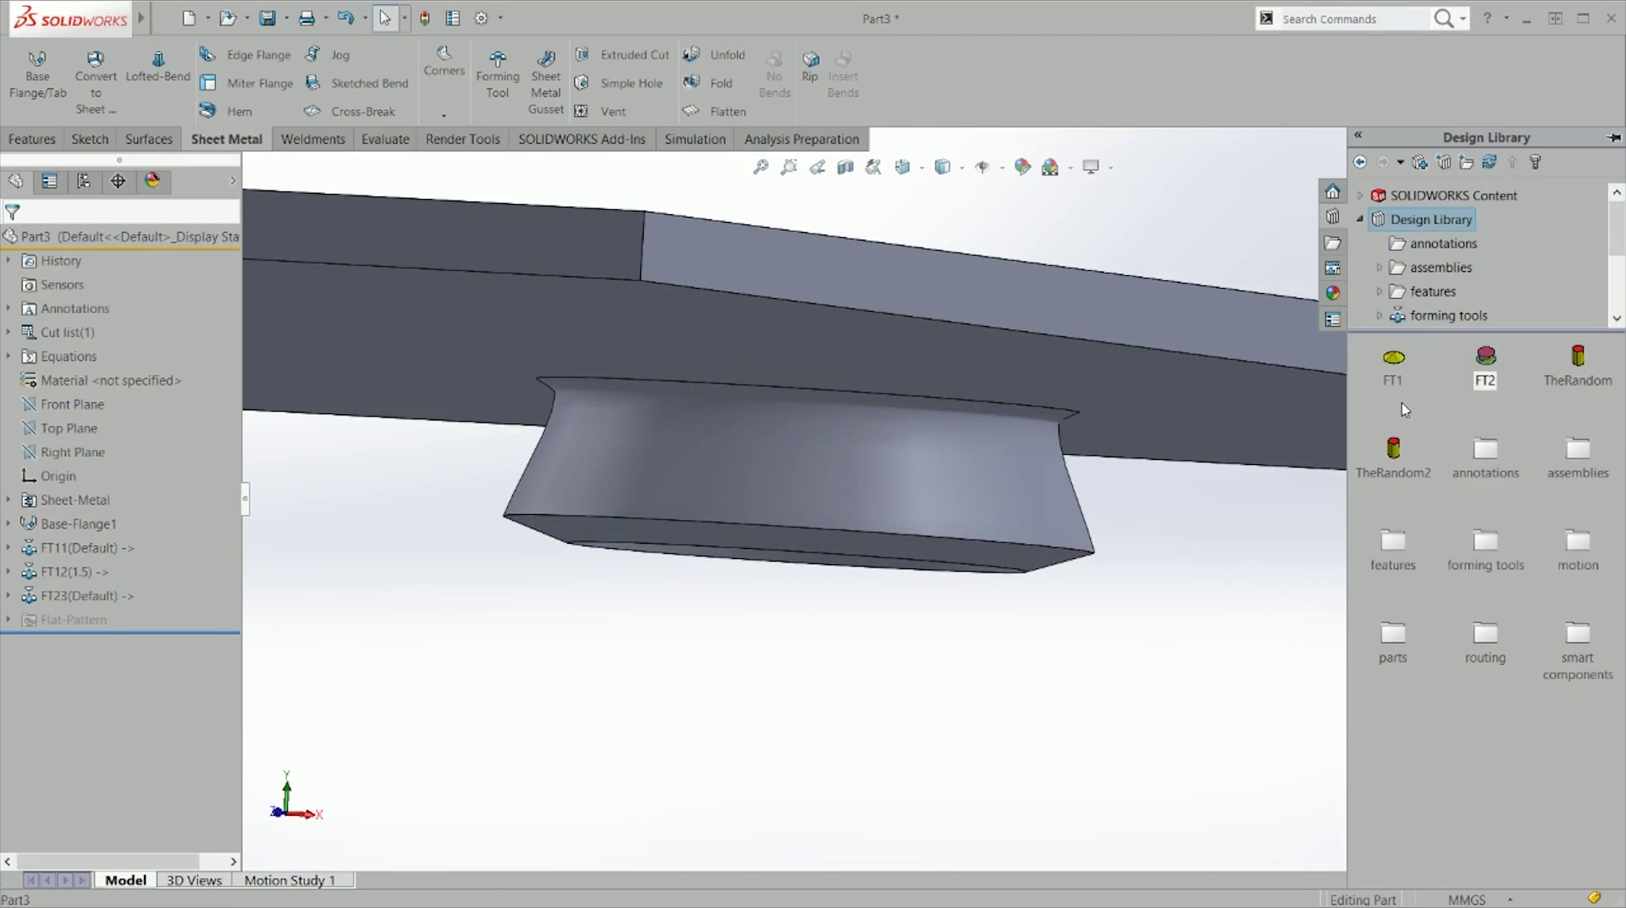
left_click(1487, 359)
right_click(1490, 359)
left_click(1550, 370)
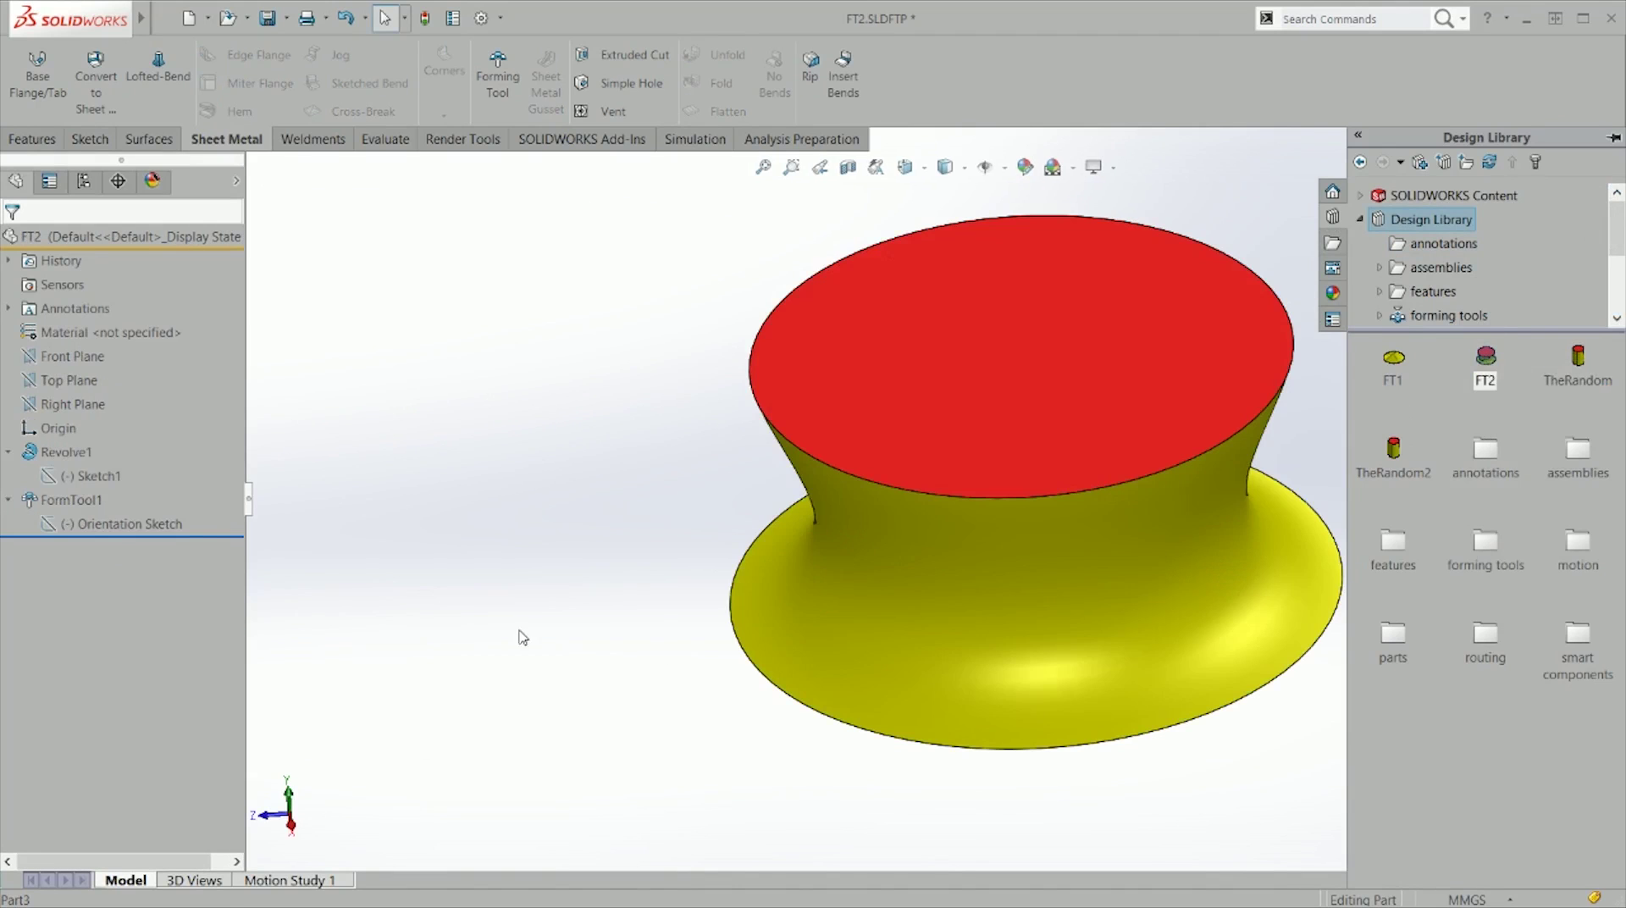
left_click(535, 600)
key("ctrl+1")
middle_click_drag(911, 575, 1021, 383)
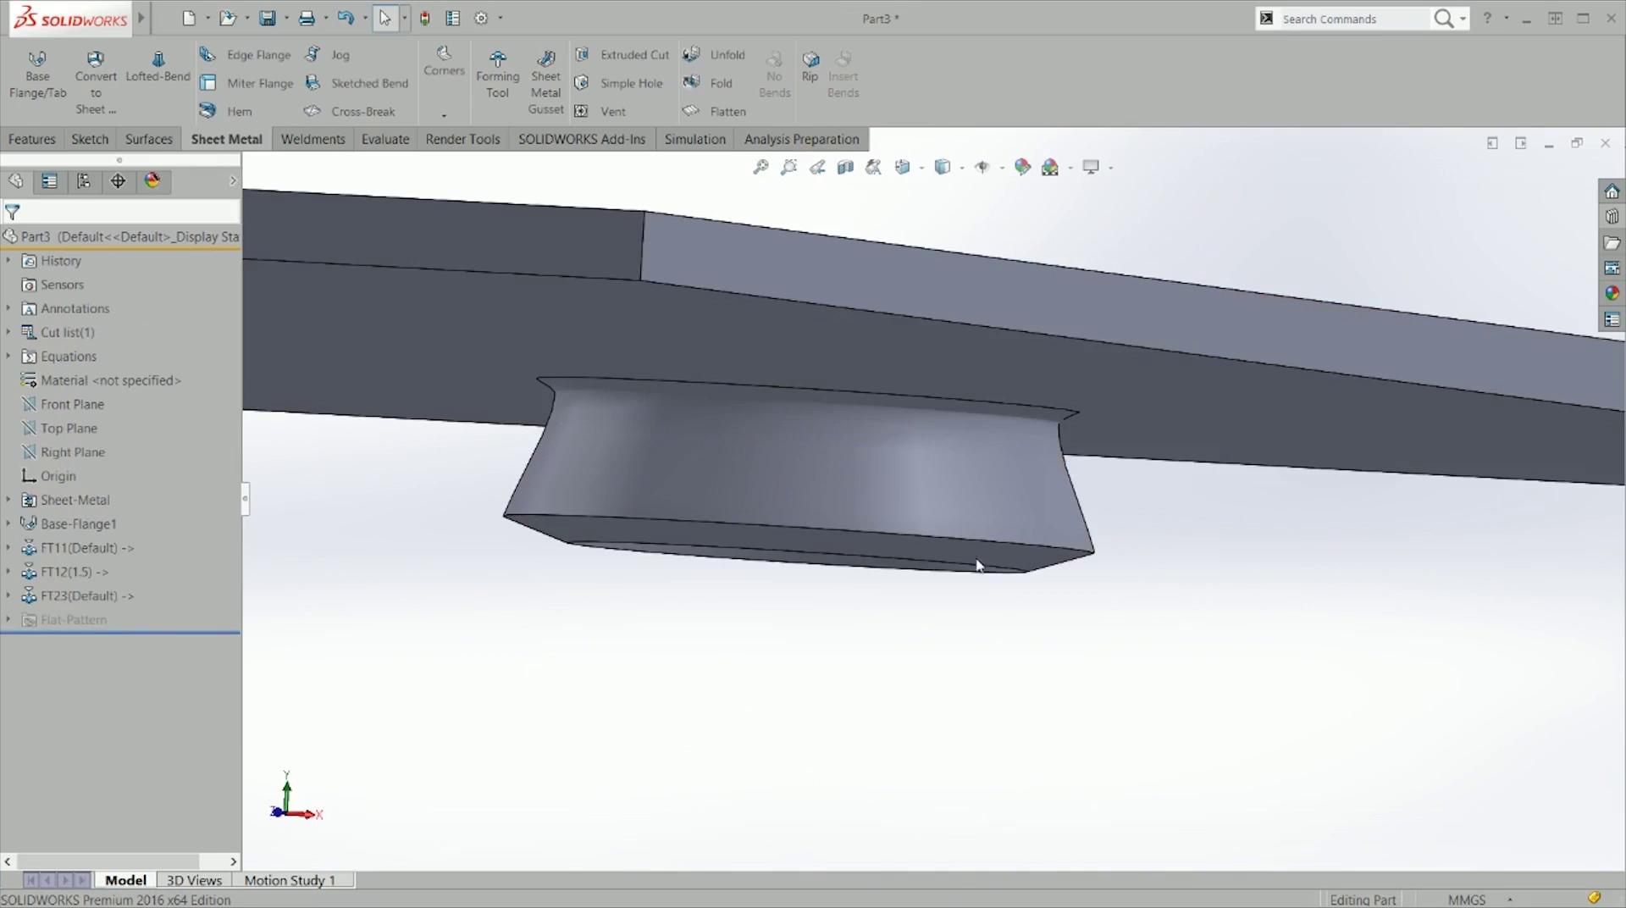
middle_click_drag(973, 562, 833, 542)
scroll(855, 526, "up", 1)
scroll(796, 525, "down", 5)
key("ctrl+7")
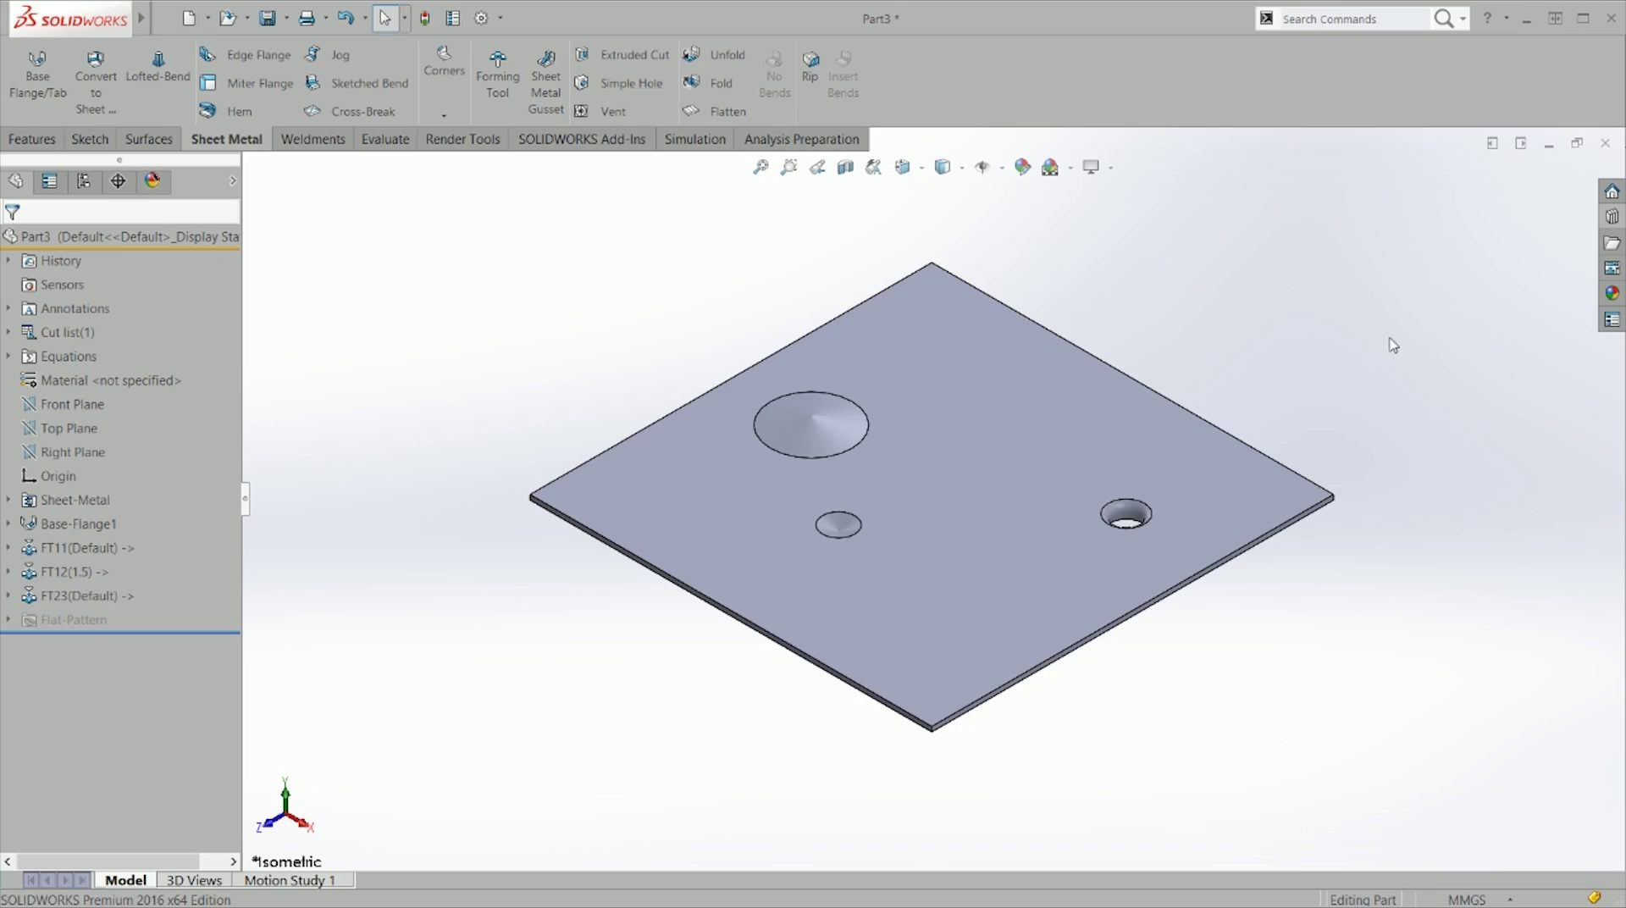
left_click(1610, 243)
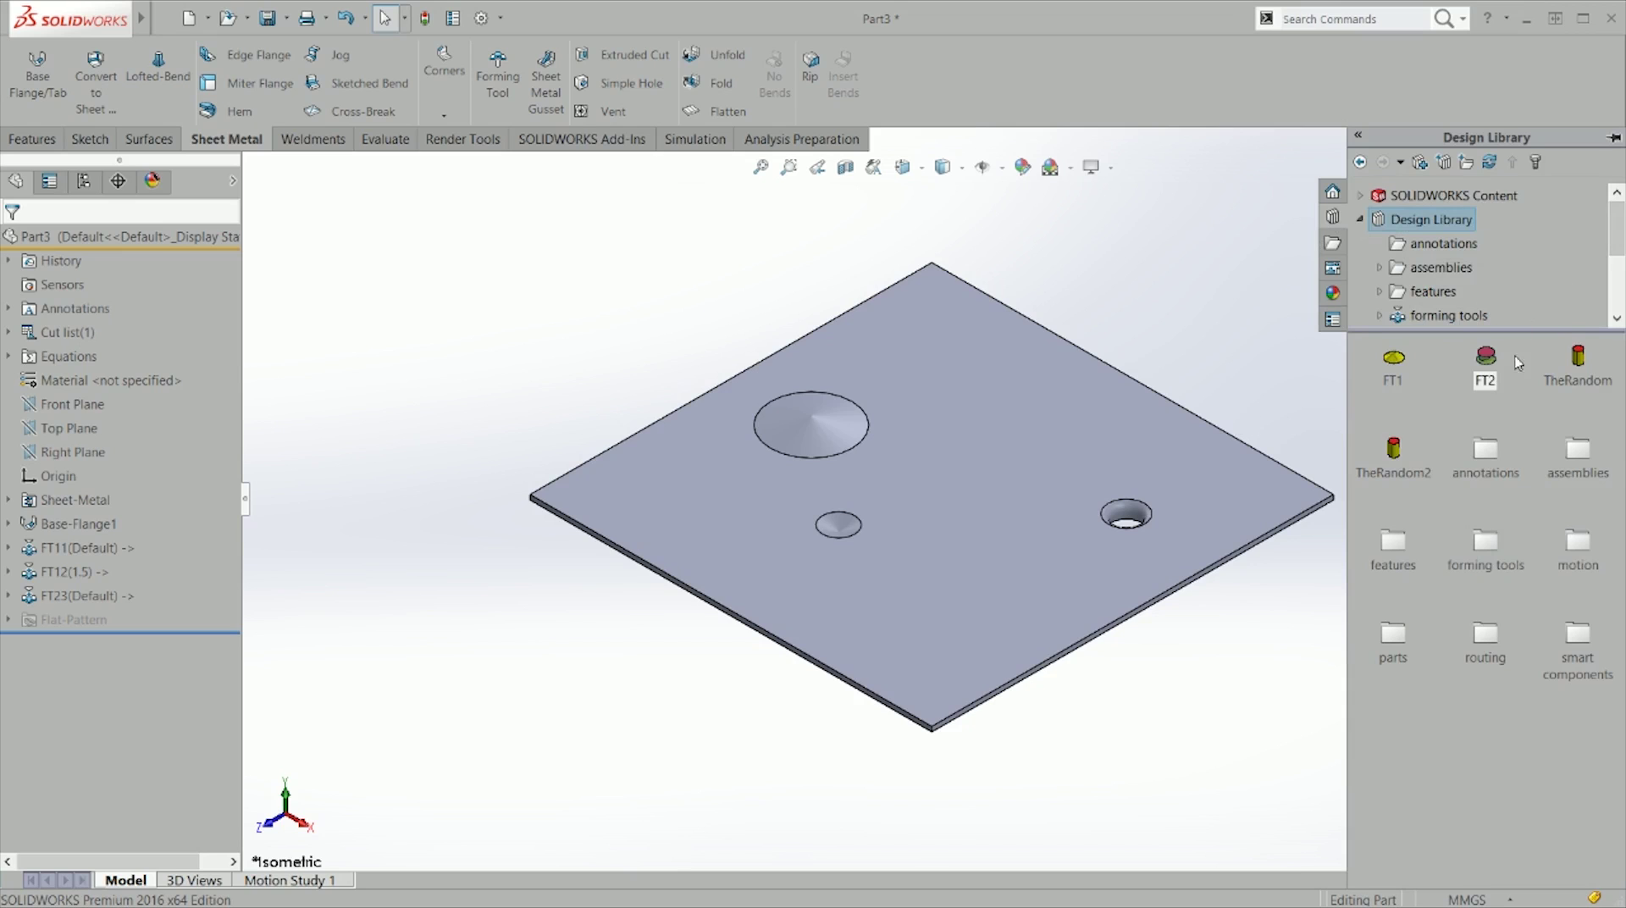
left_click(1431, 315)
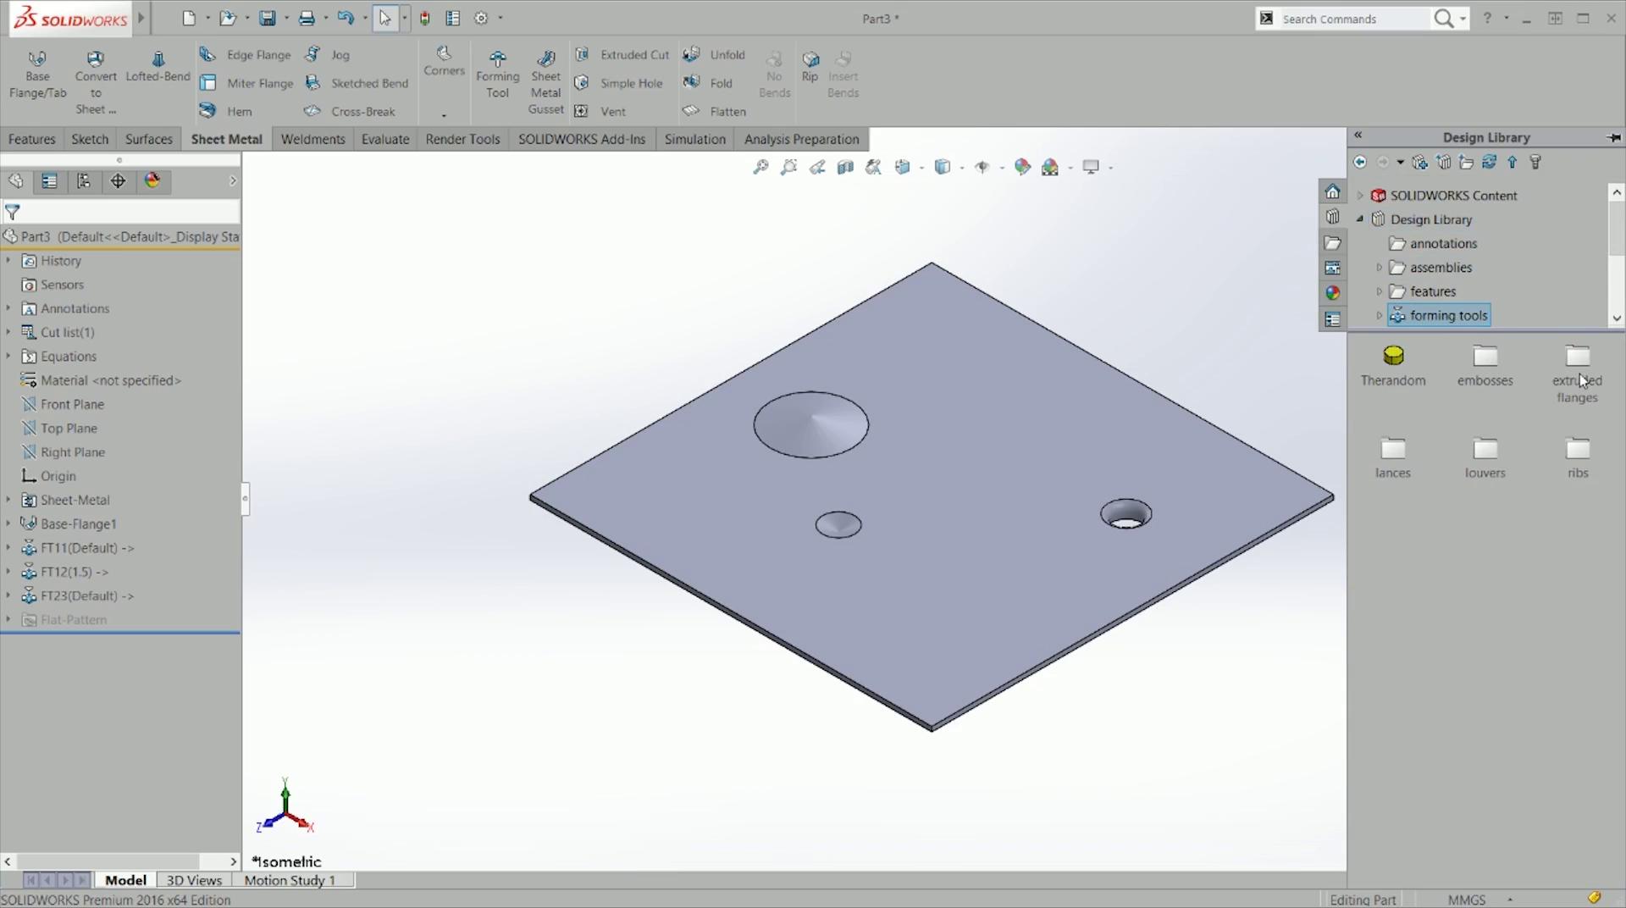
double_click(1582, 456)
left_click_drag(1393, 357, 978, 523)
left_click(50, 519)
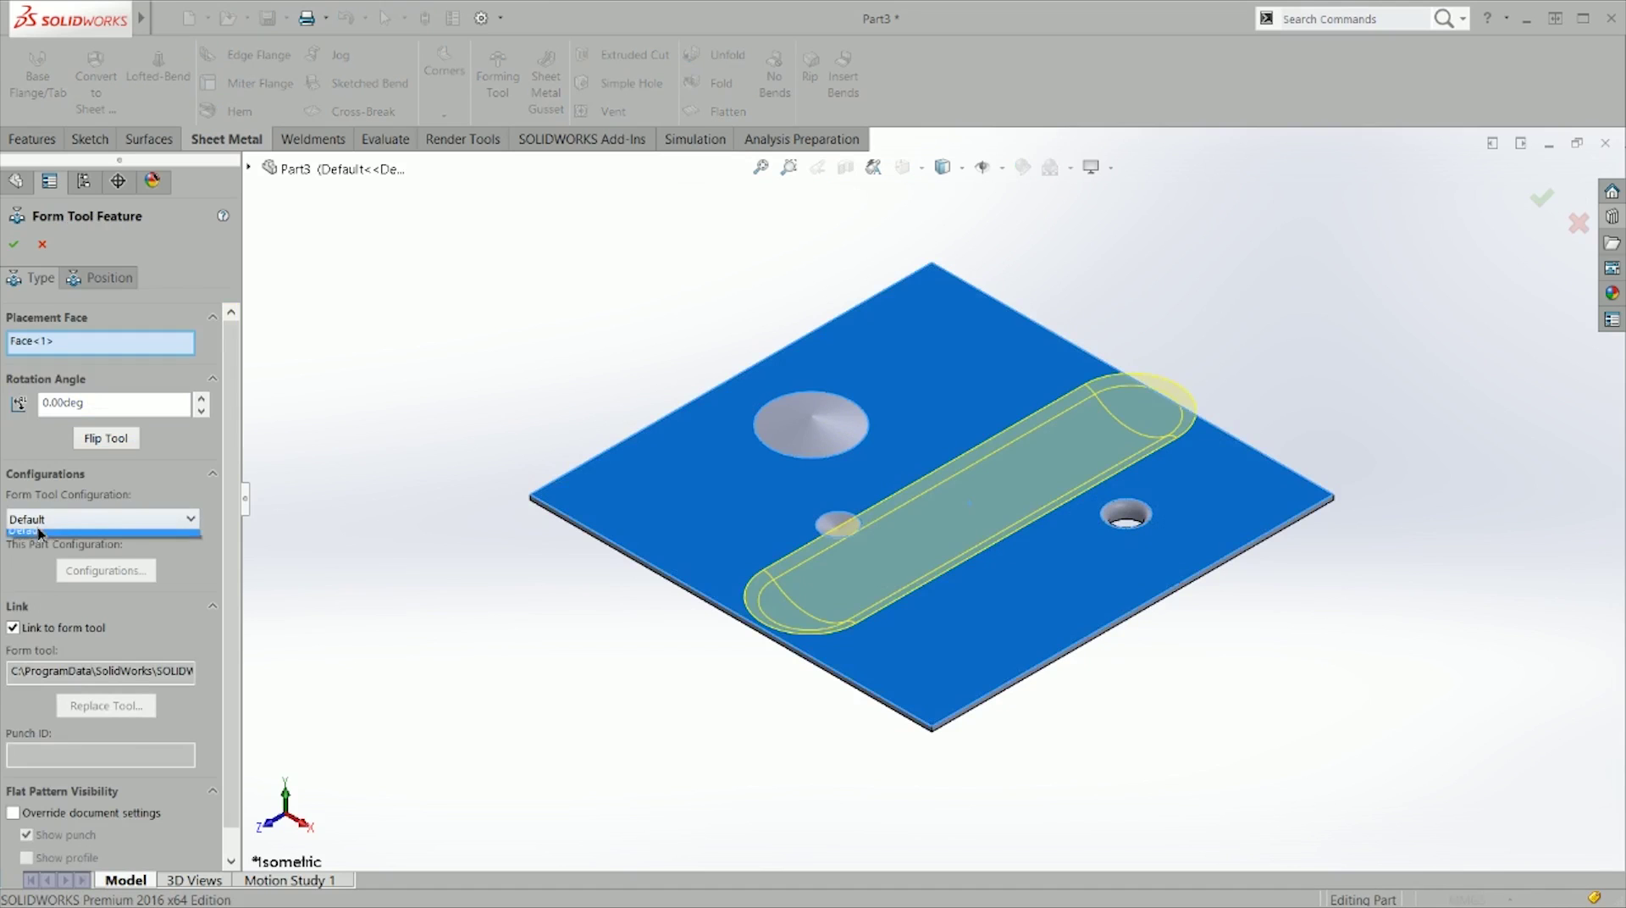
left_click(64, 534)
left_click(41, 244)
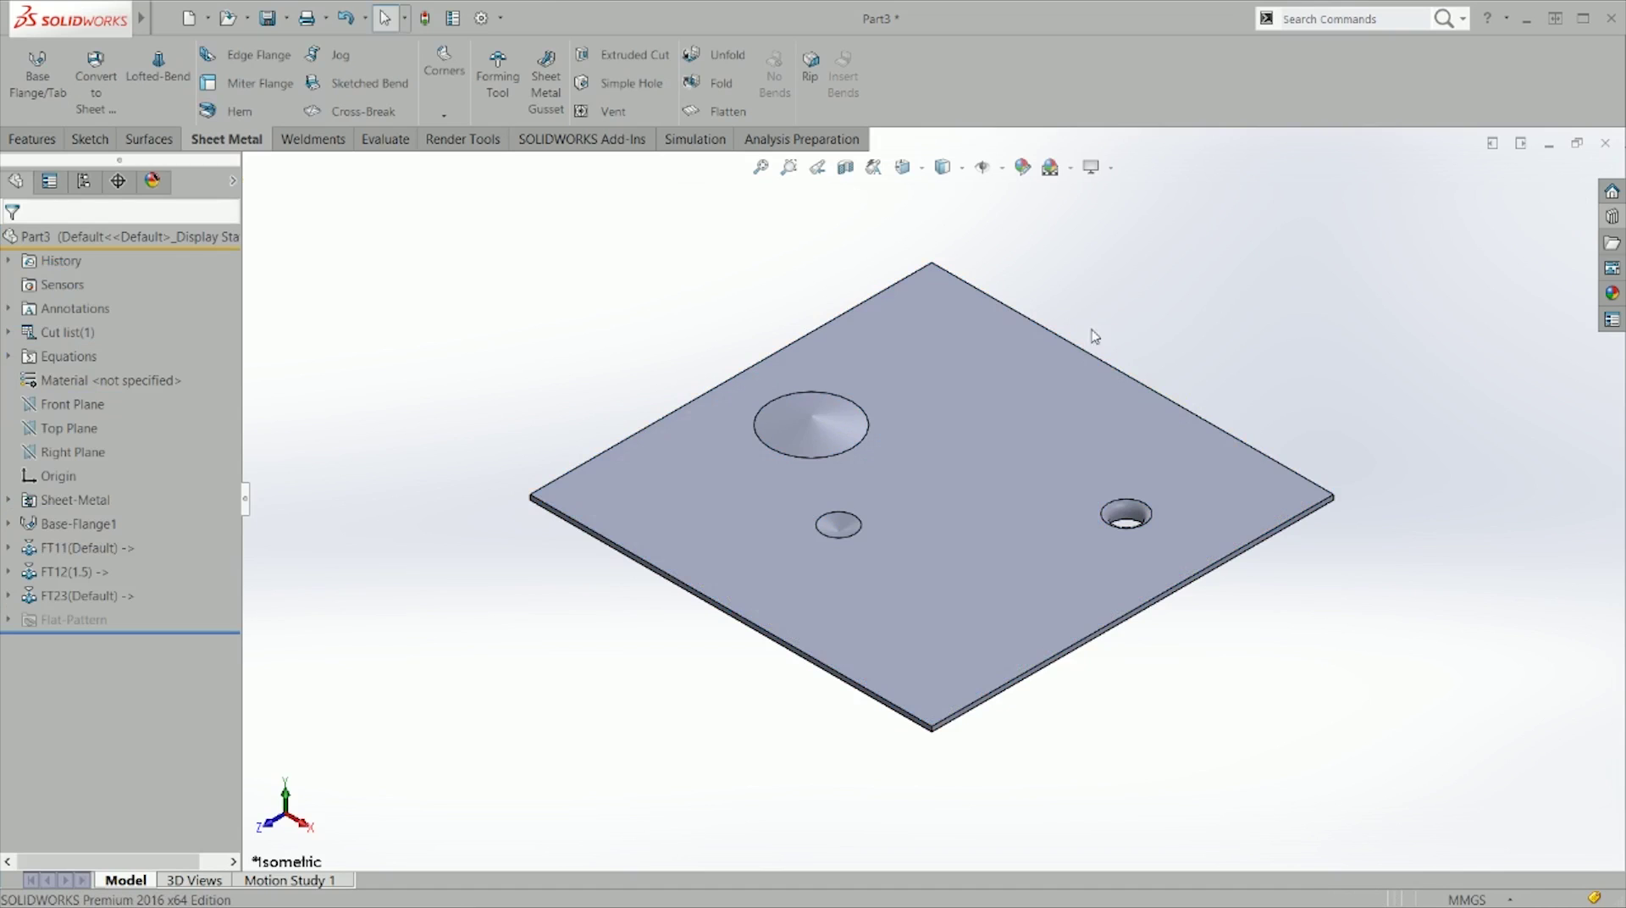
Step: Place the louver forming tool from the library on the plate, between the large cone and the FT2 opening, using the Default configuration
left_click(1616, 218)
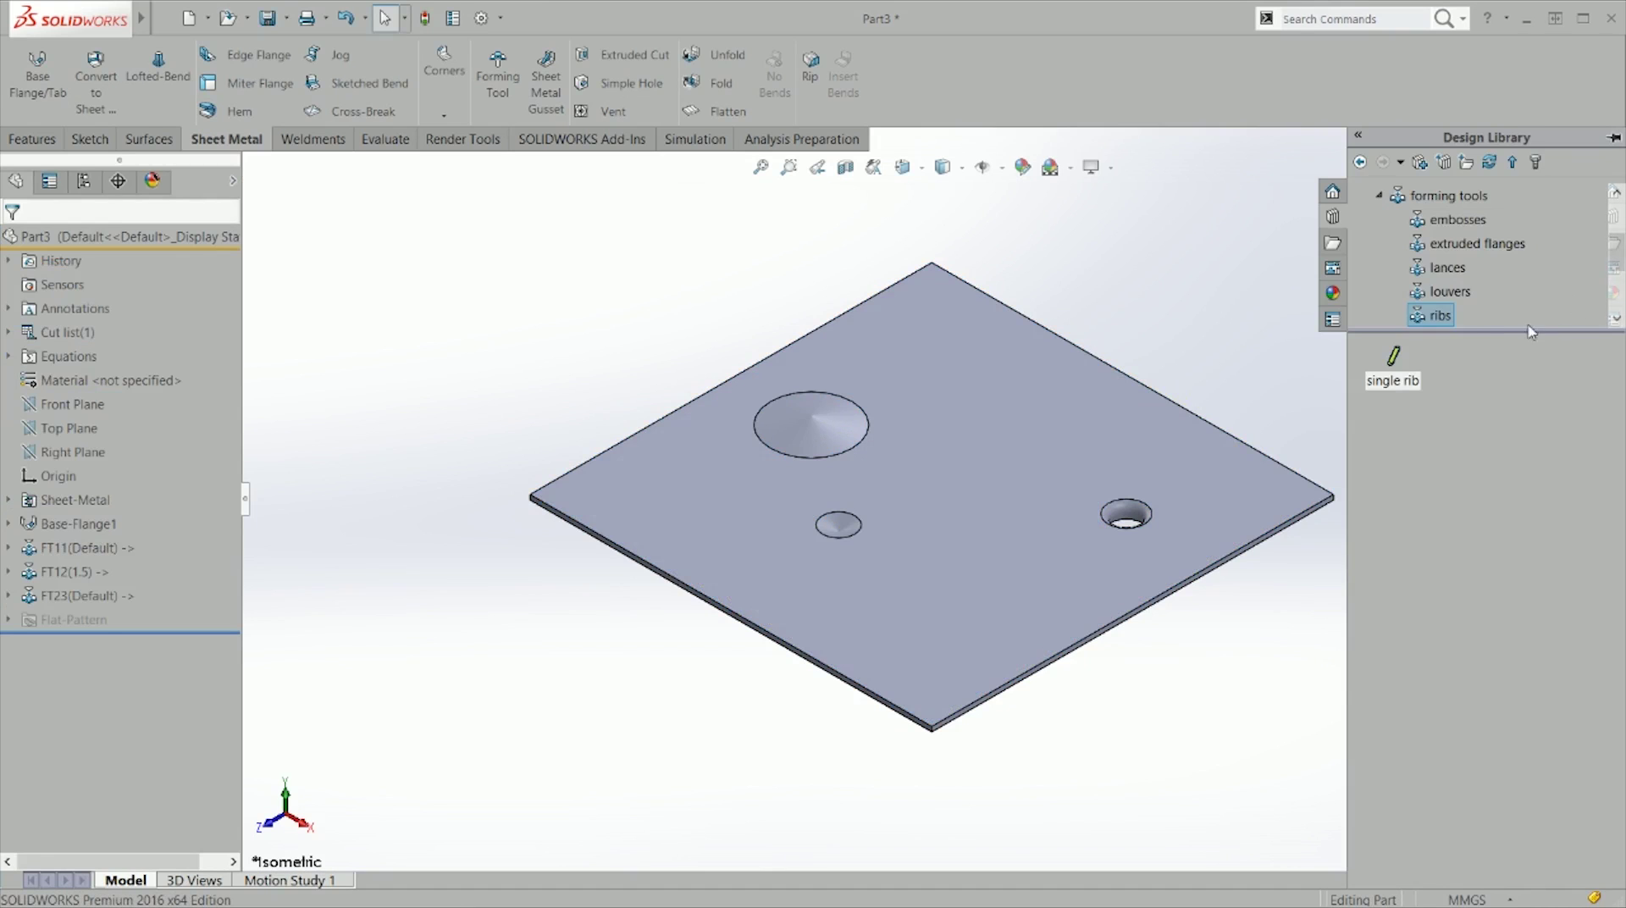
left_click(1440, 293)
left_click_drag(1393, 356, 991, 416)
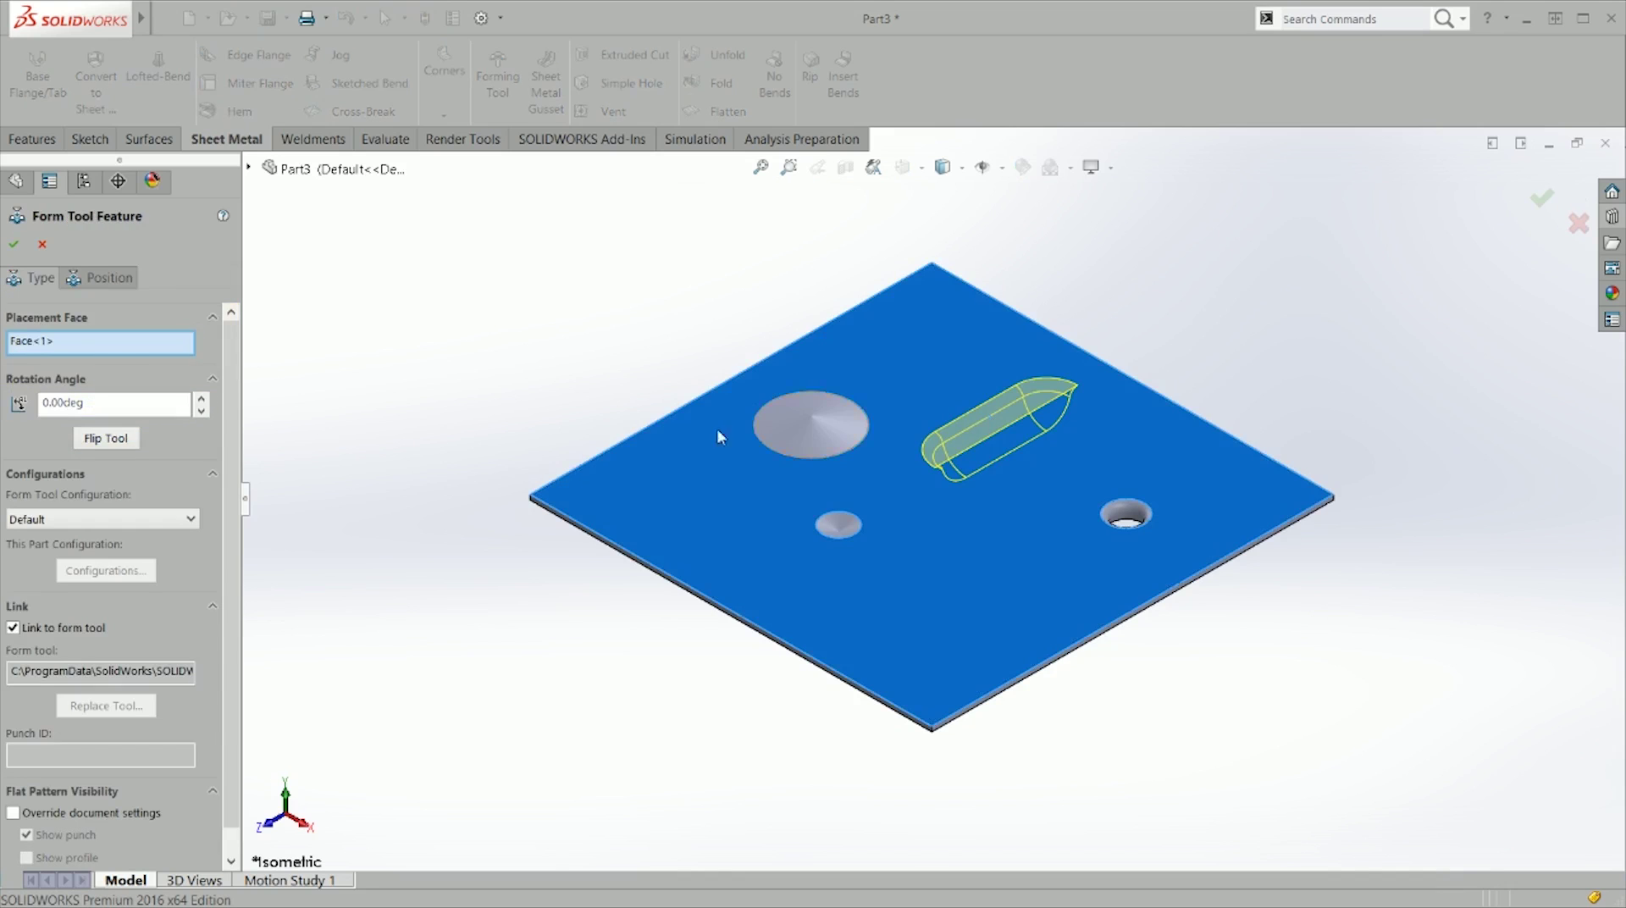
left_click(16, 244)
scroll(1061, 446, "down", 5)
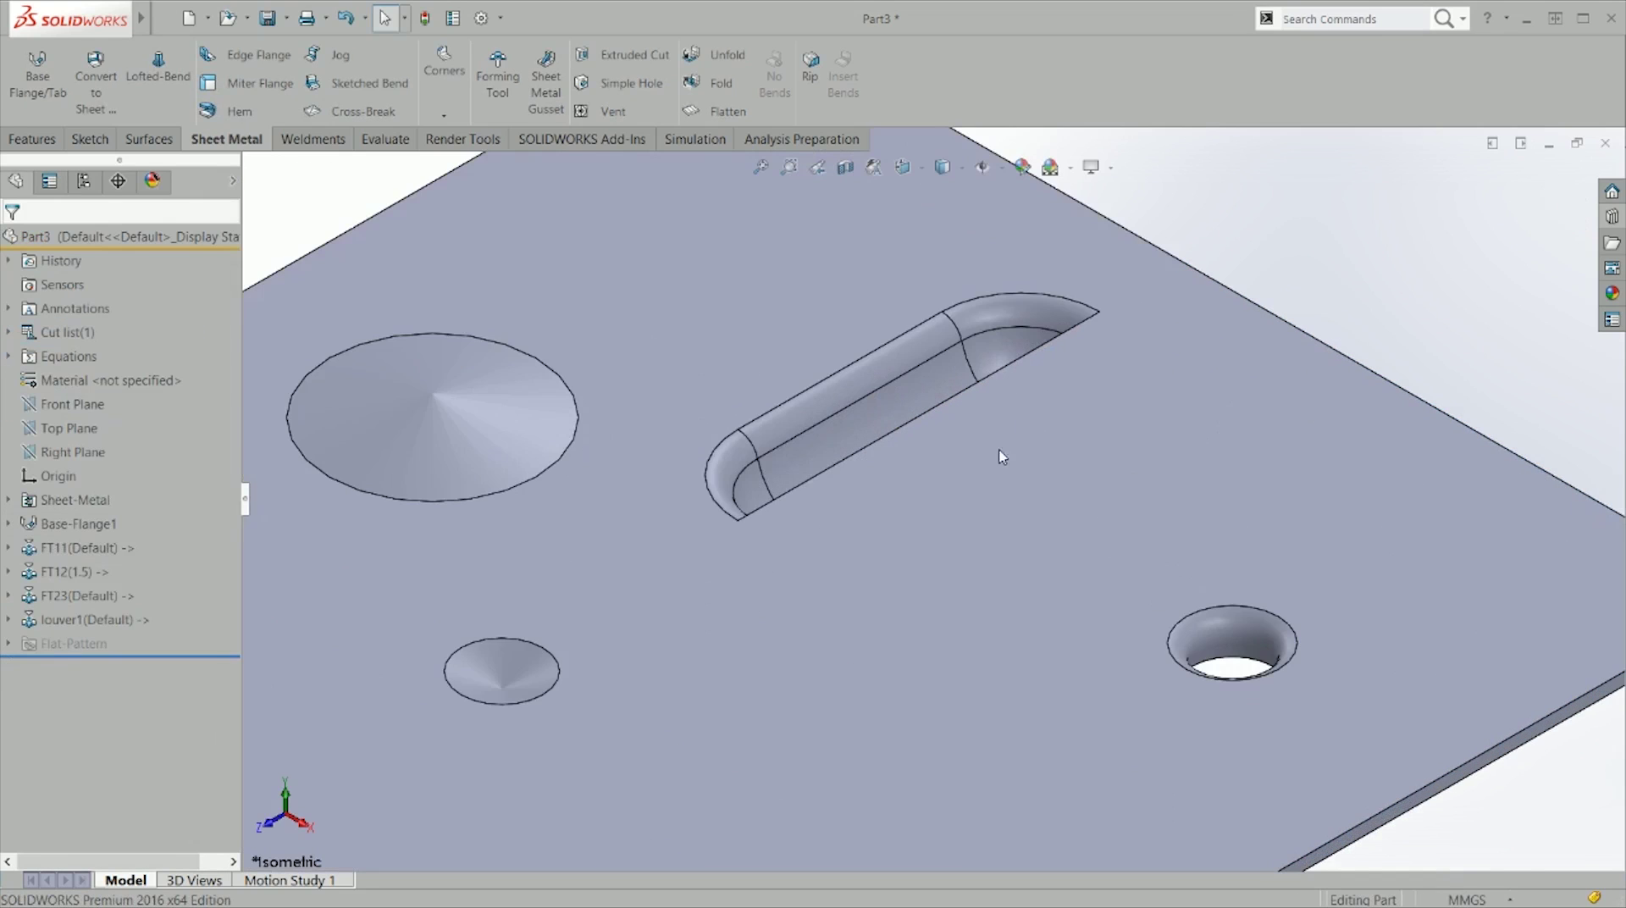
middle_click_drag(891, 415, 890, 225)
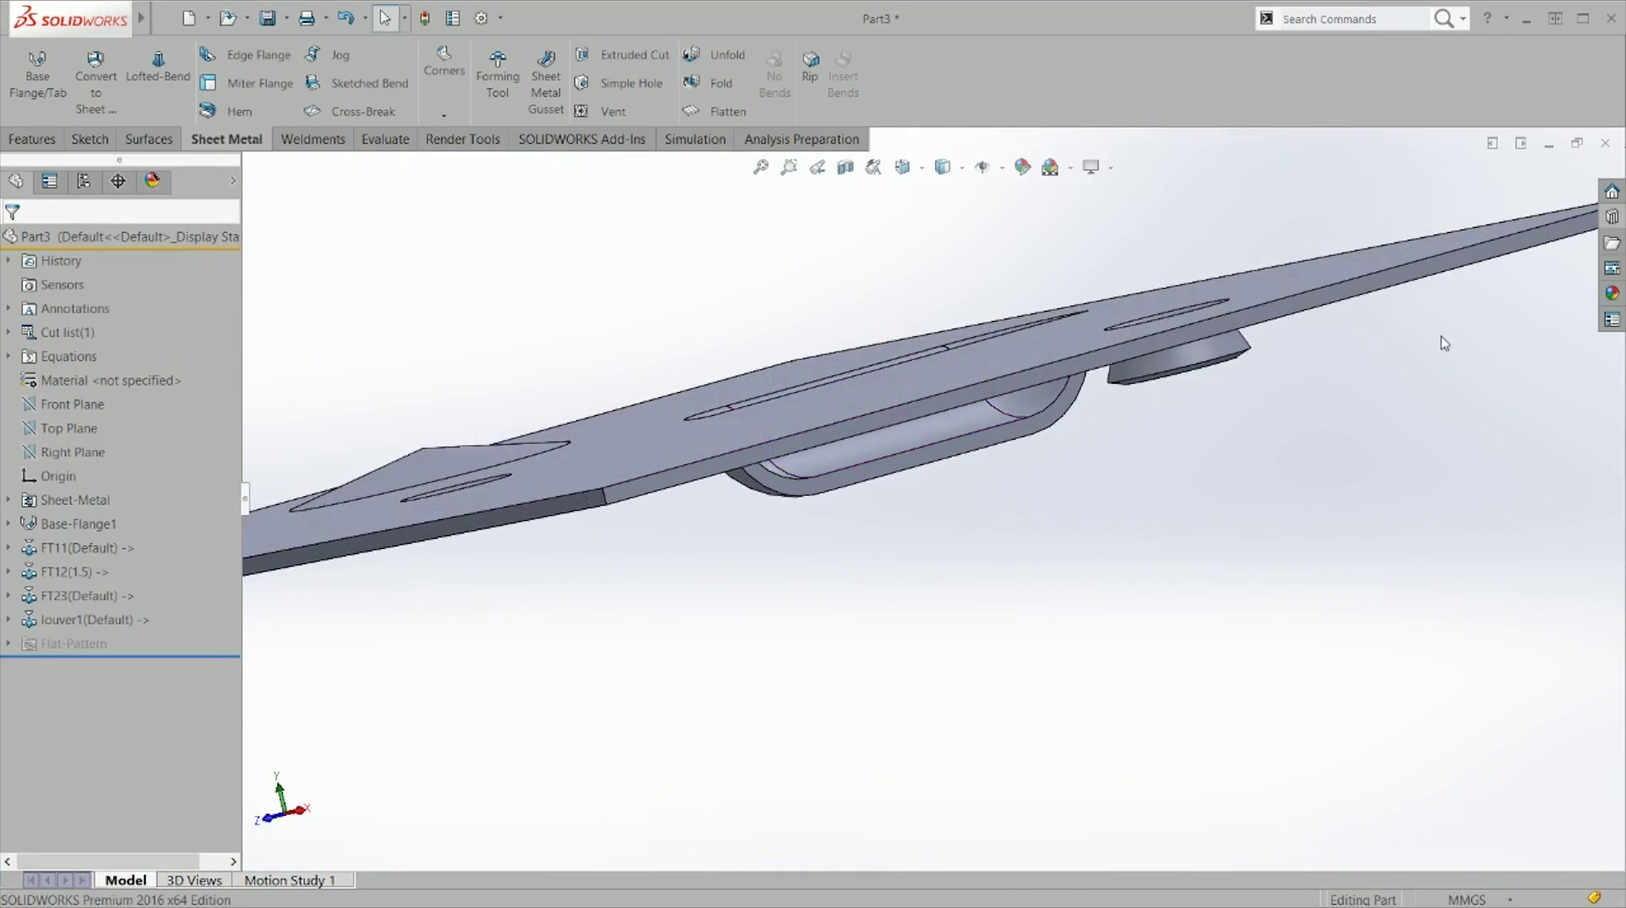
Step: Open the library's louver forming tool, examine its curved, flat and red faces from several sides, and return to the sheet metal plate
left_click(1606, 222)
right_click(1410, 356)
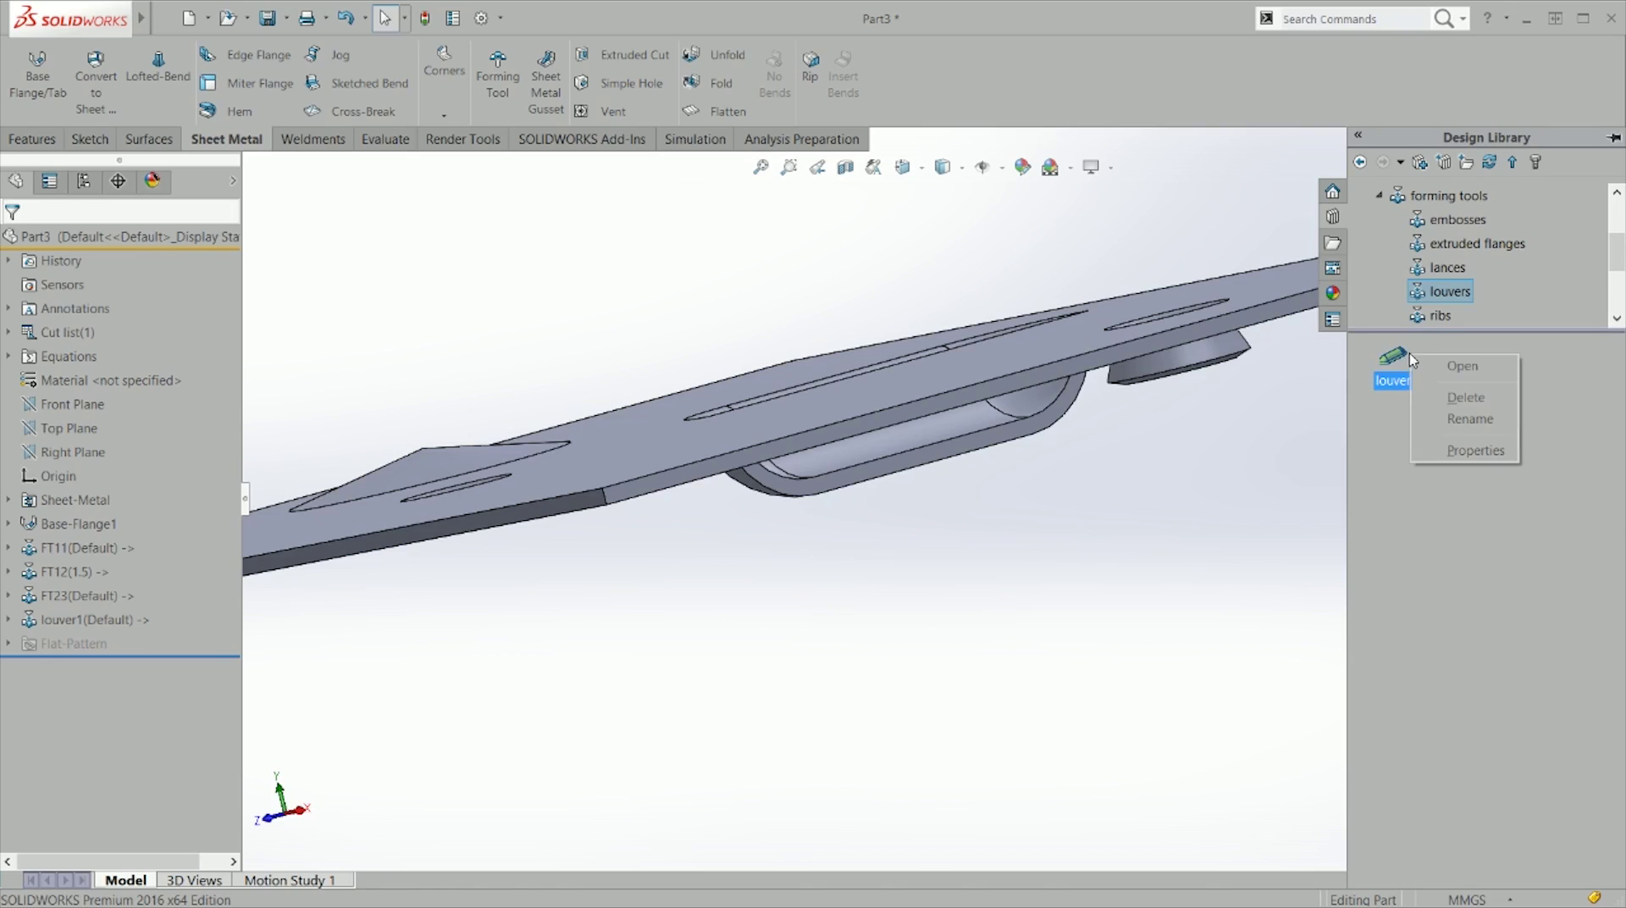
left_click(1465, 371)
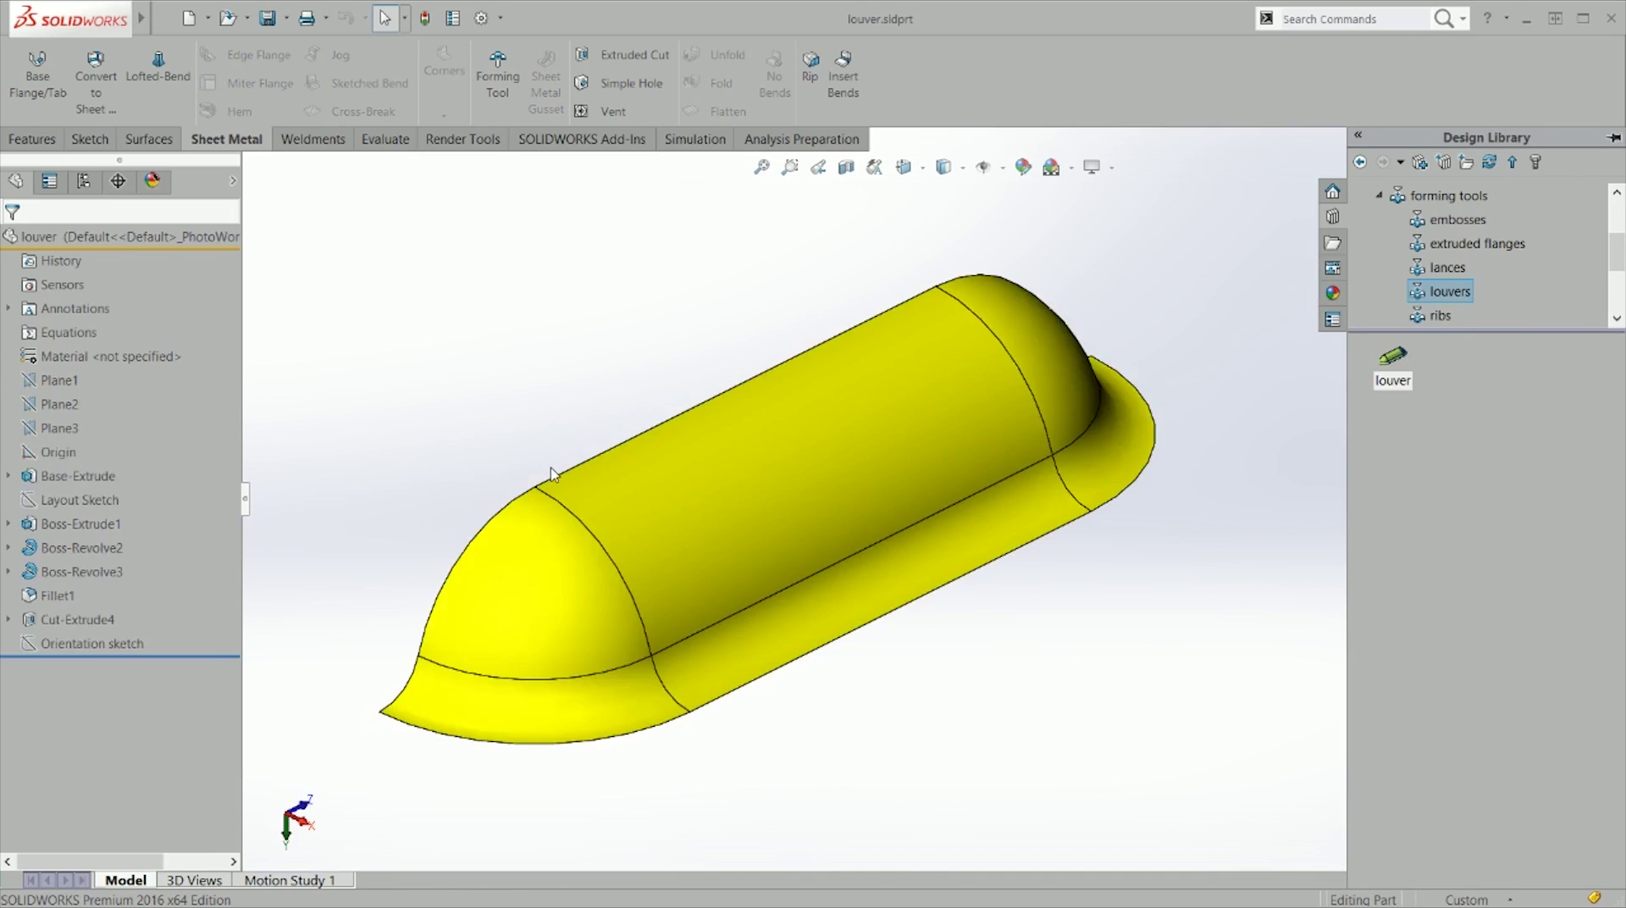
middle_click_drag(591, 490, 723, 257)
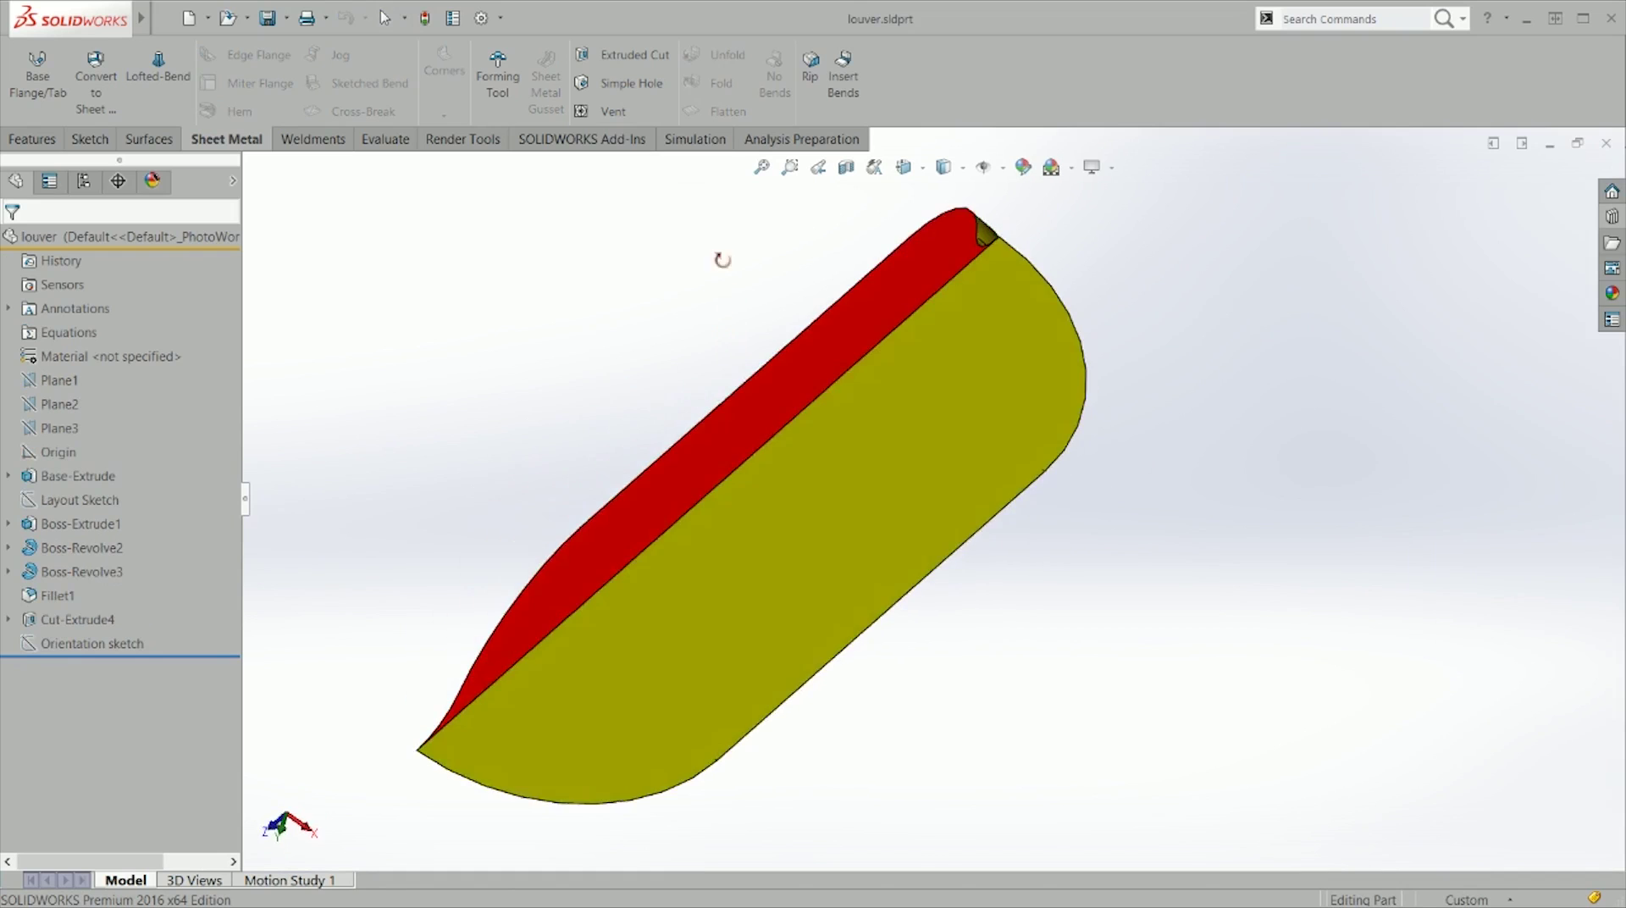
middle_click_drag(816, 483, 51, 647)
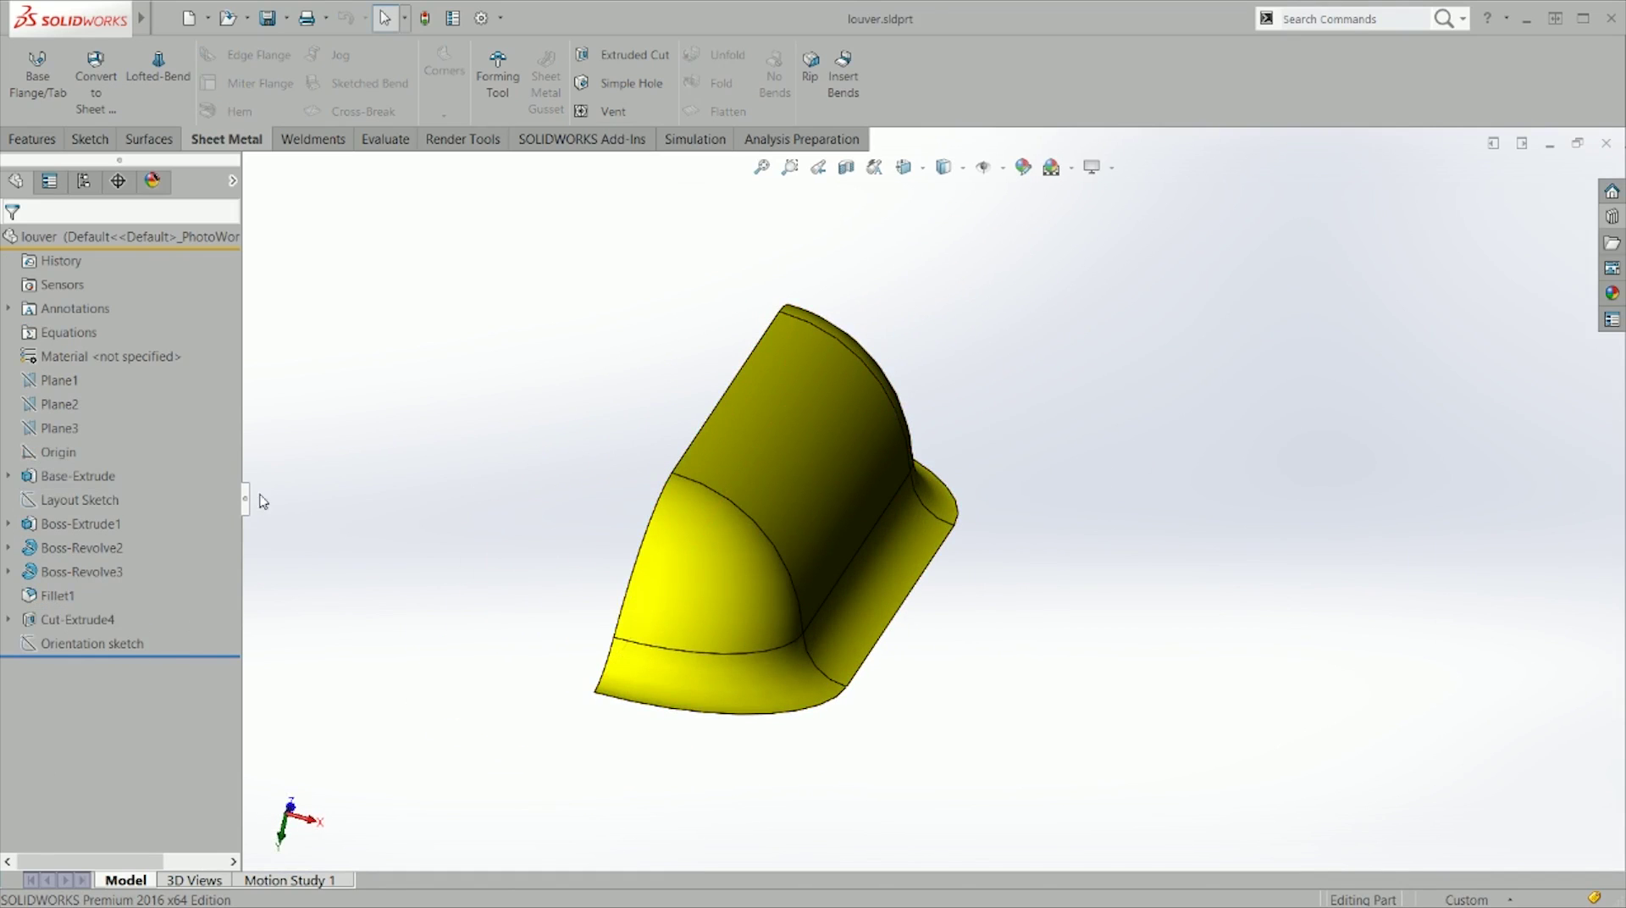
left_click(859, 443)
left_click(1002, 632)
middle_click_drag(1002, 632, 1111, 687)
left_click(907, 551)
middle_click_drag(907, 550, 681, 226)
left_click(709, 703)
key("ctrl+7")
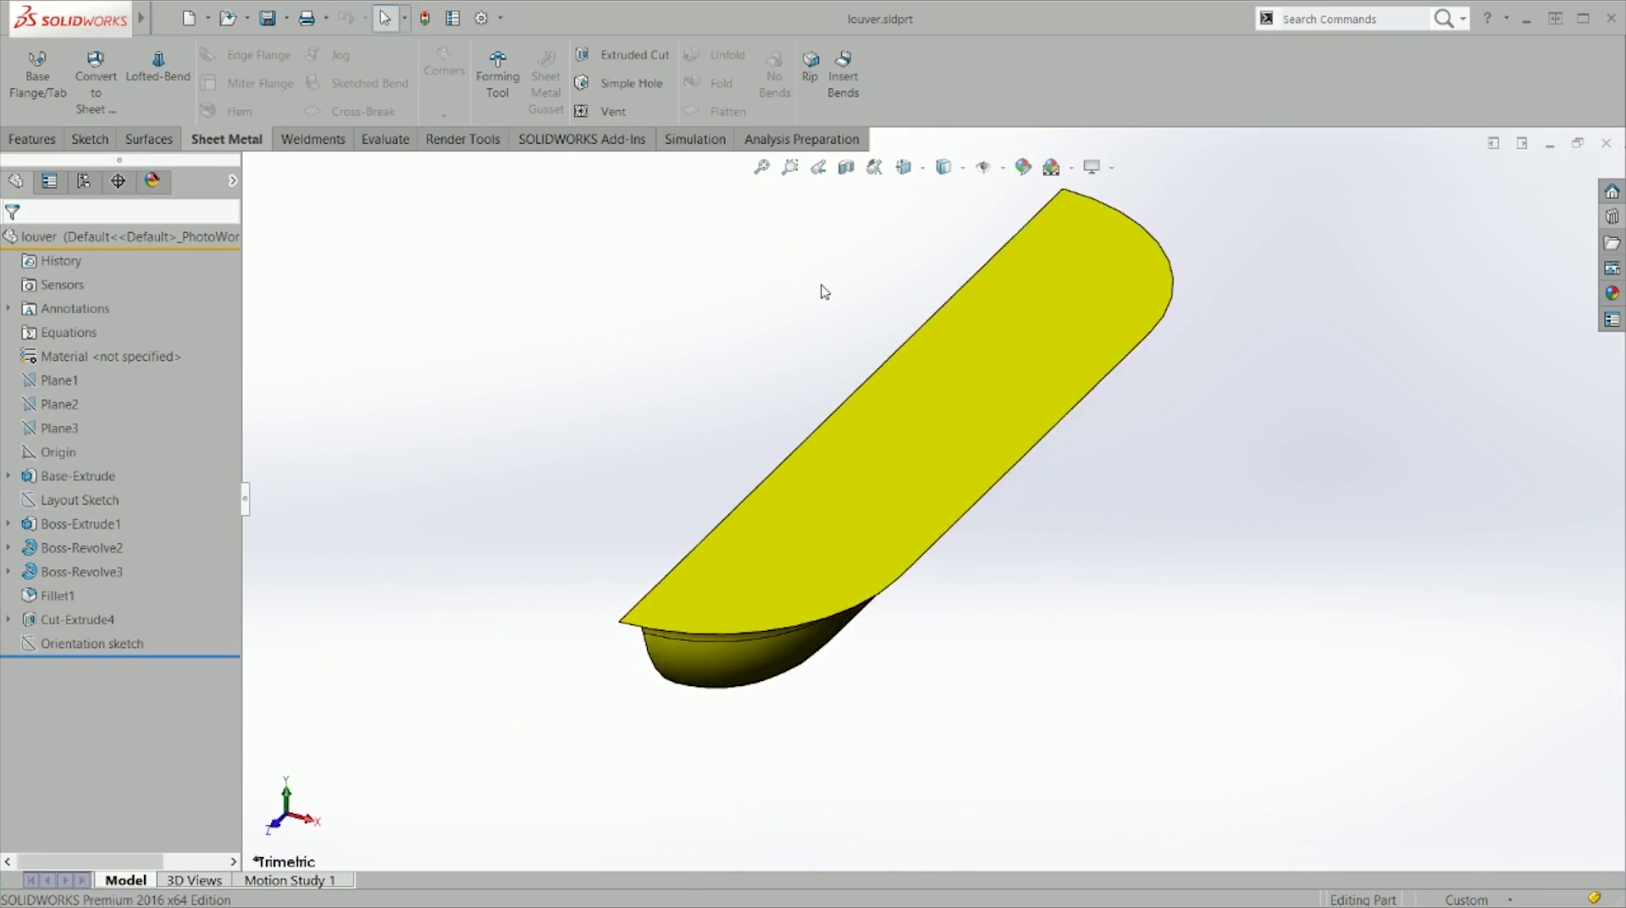
key("ctrl+Tab")
key("ctrl+7")
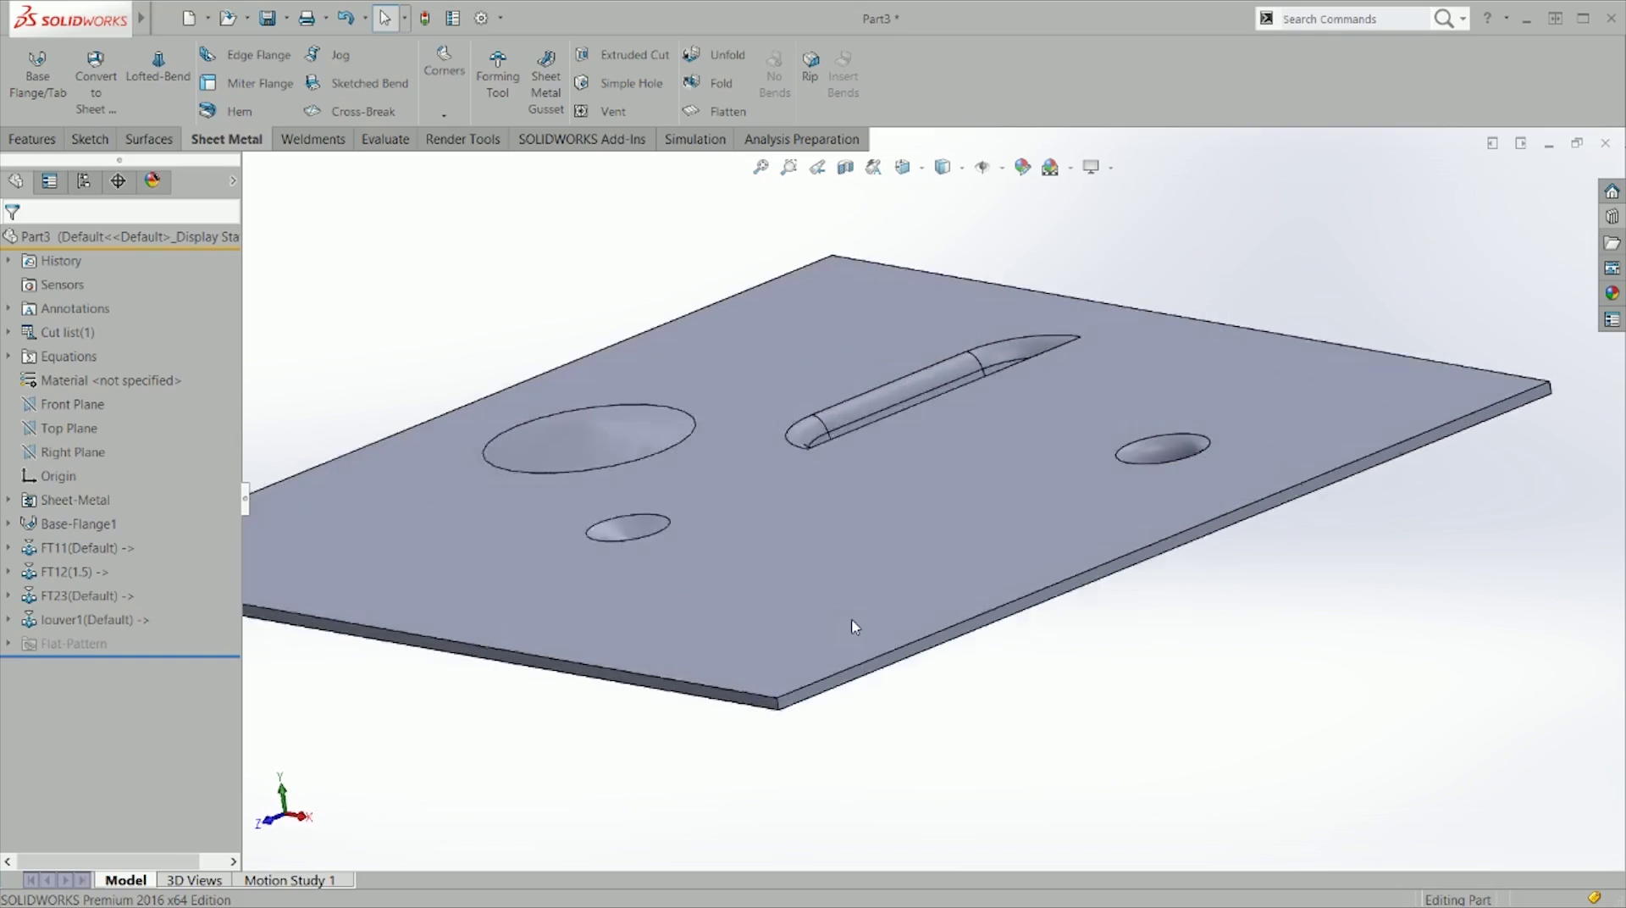